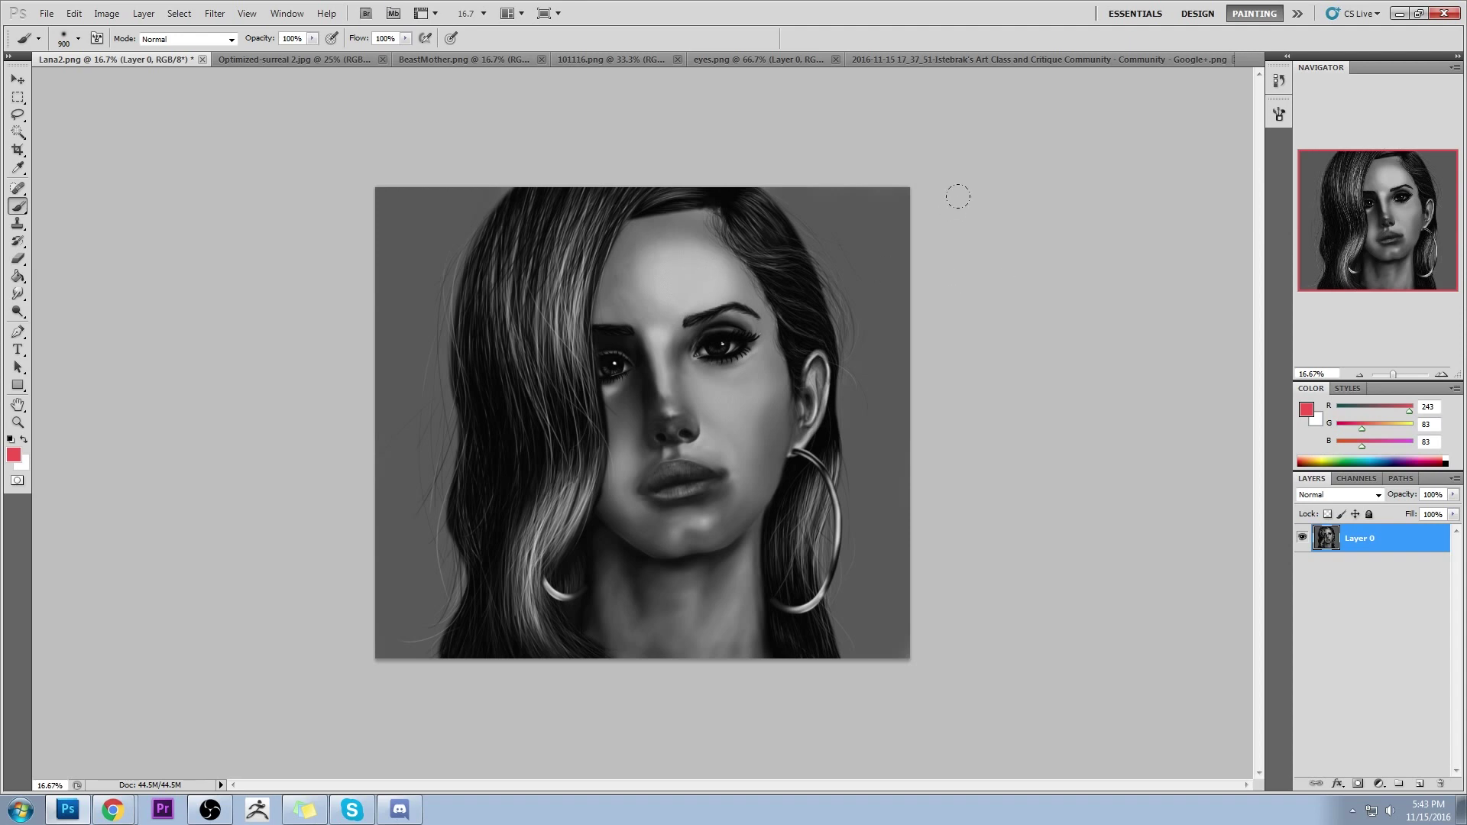
Activate the Smudge tool and enlarge its brush to 175 px
{"action": "left_click", "coordinate": [18, 294]}
{"action": "left_click", "coordinate": [78, 330]}
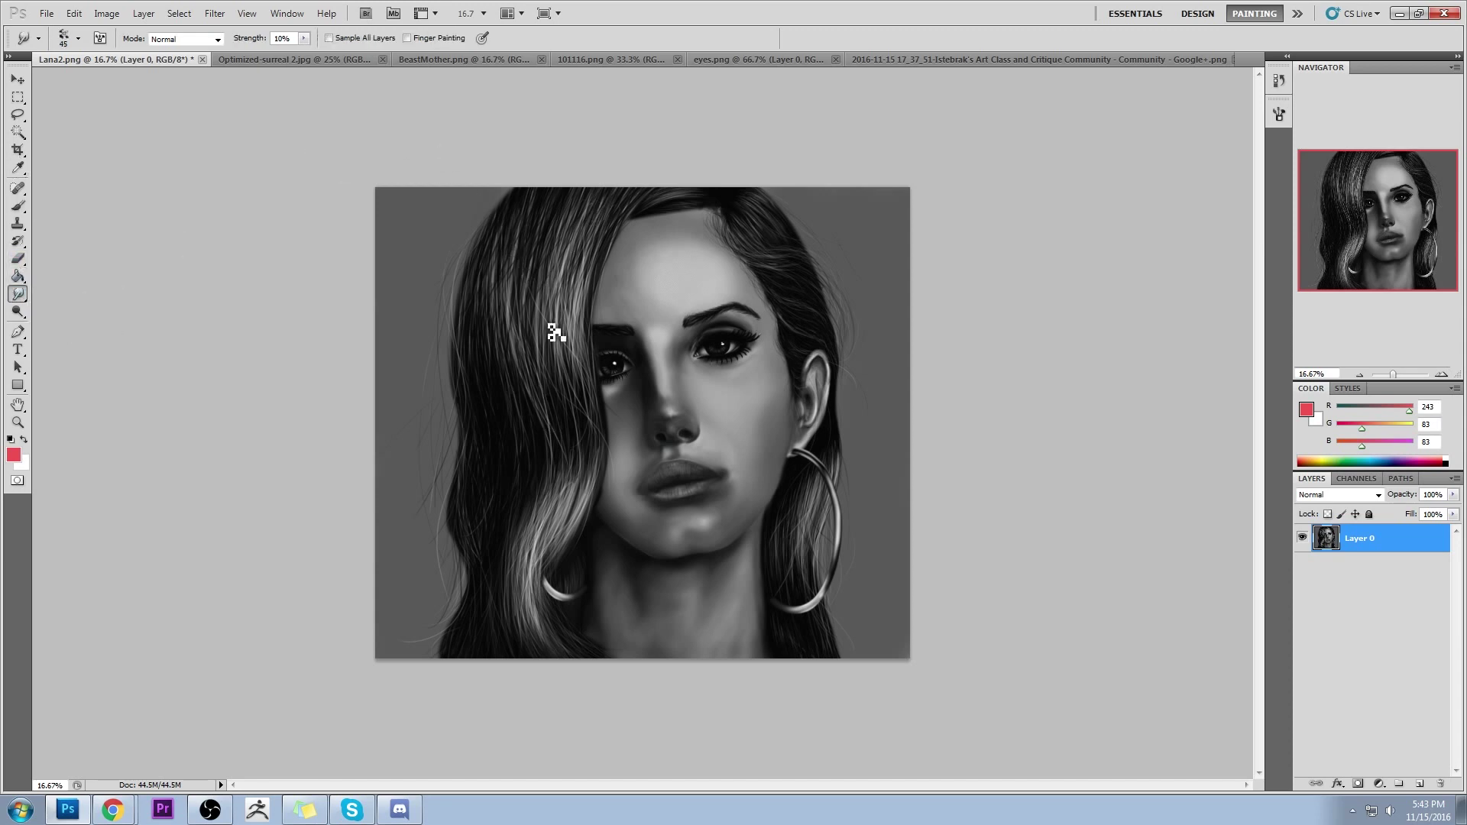
{"action": "key", "text": "bracketright"}
{"action": "key", "text": "bracketright"}
{"action": "key", "text": "bracketright"}
{"action": "key", "text": "bracketright"}
{"action": "key", "text": "bracketright"}
{"action": "key", "text": "bracketright"}
{"action": "key", "text": "bracketright"}
{"action": "key", "text": "bracketright"}
{"action": "key", "text": "bracketright"}
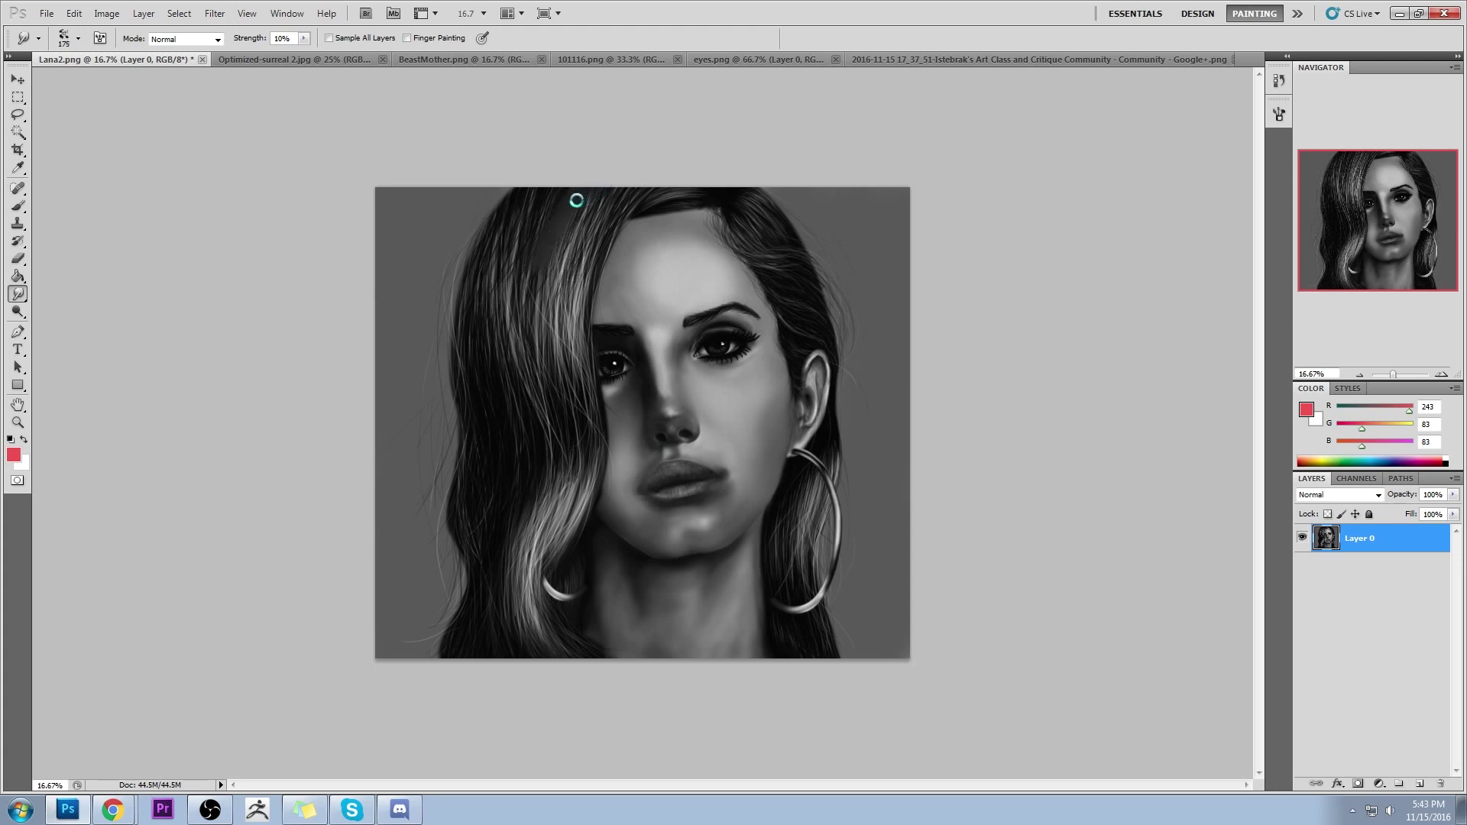
Resize the portrait image to a width of 2100 pixels with constrained proportions
{"action": "left_click", "coordinate": [107, 14]}
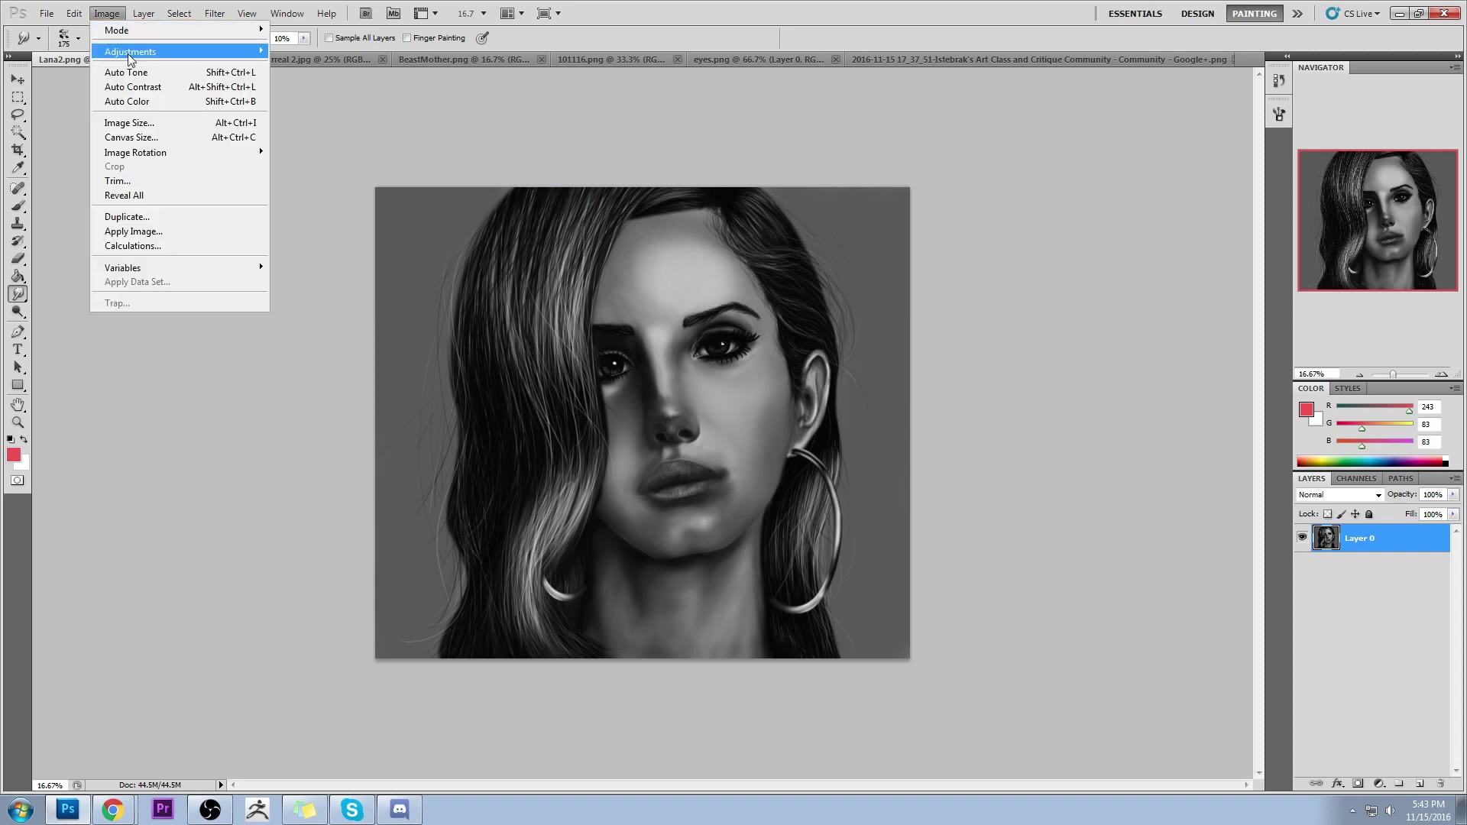
{"action": "left_click", "coordinate": [126, 123]}
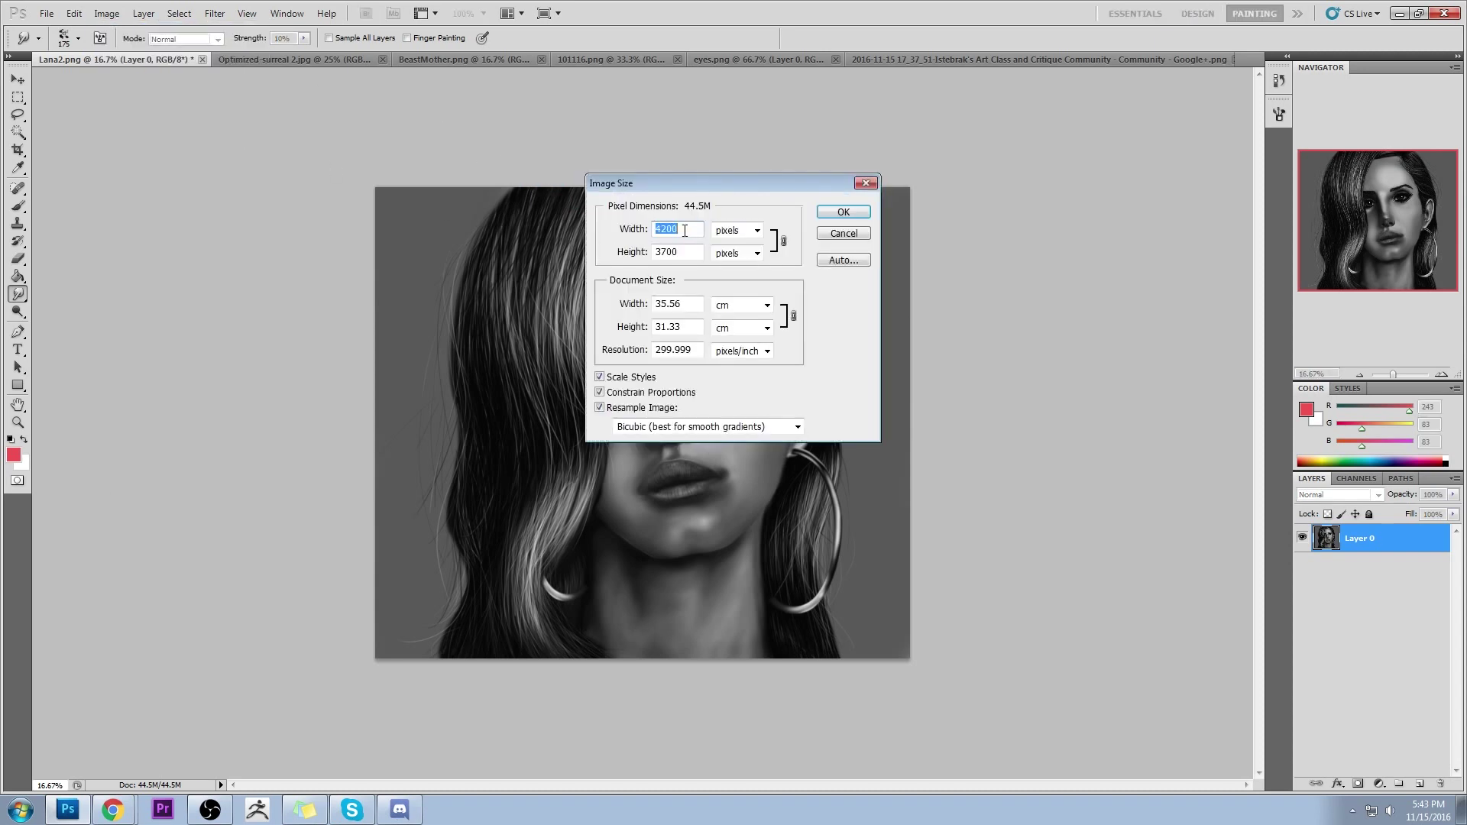
{"action": "type", "text": "2100"}
{"action": "left_click", "coordinate": [832, 213]}
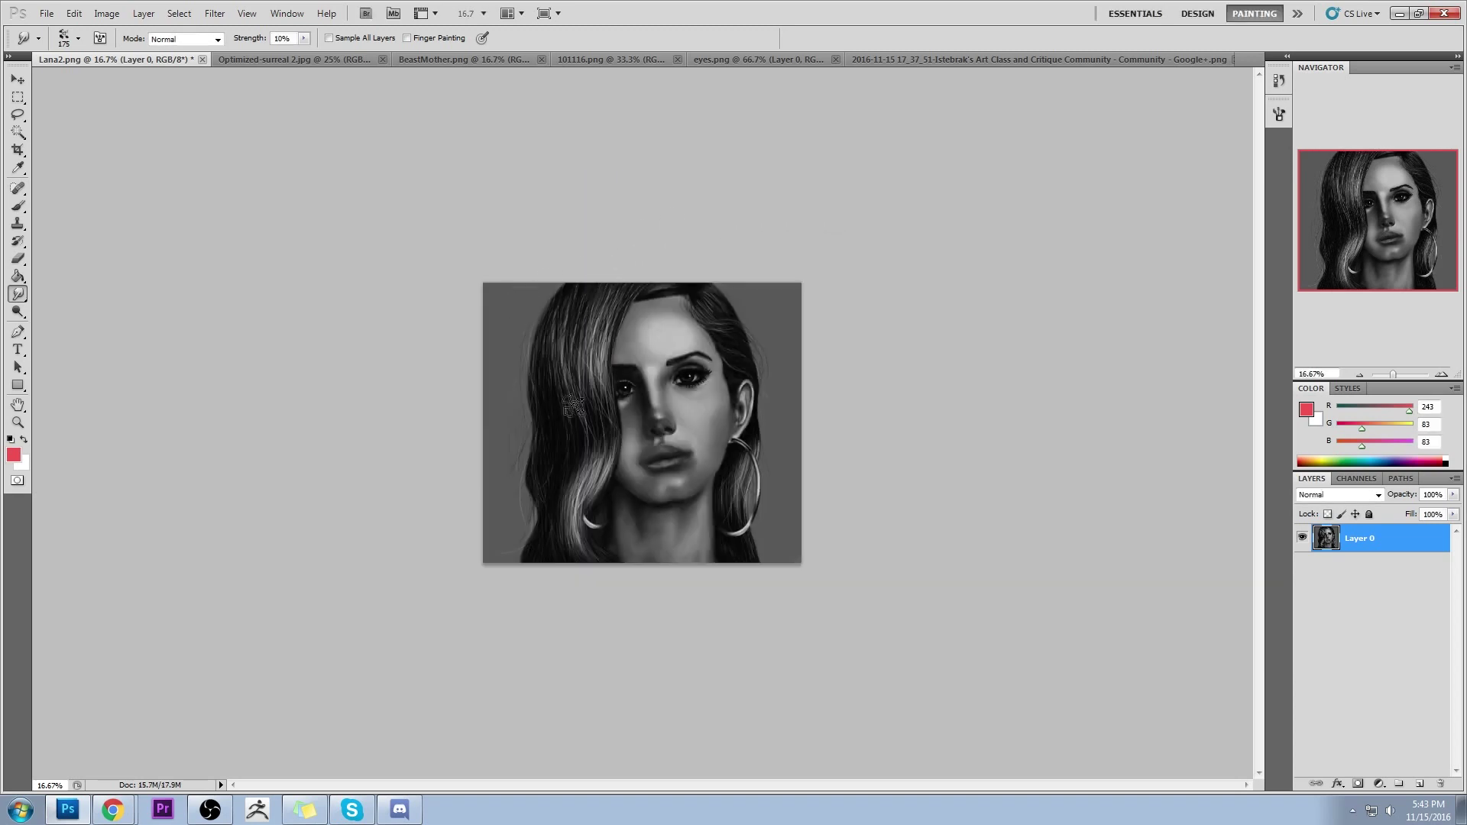
Reduce the Smudge brush size to 70 px
{"action": "key", "text": "bracketleft"}
{"action": "key", "text": "bracketleft"}
{"action": "key", "text": "bracketleft"}
{"action": "key", "text": "bracketleft"}
{"action": "key", "text": "bracketleft"}
{"action": "key", "text": "bracketleft"}
{"action": "key", "text": "ctrl+plus"}
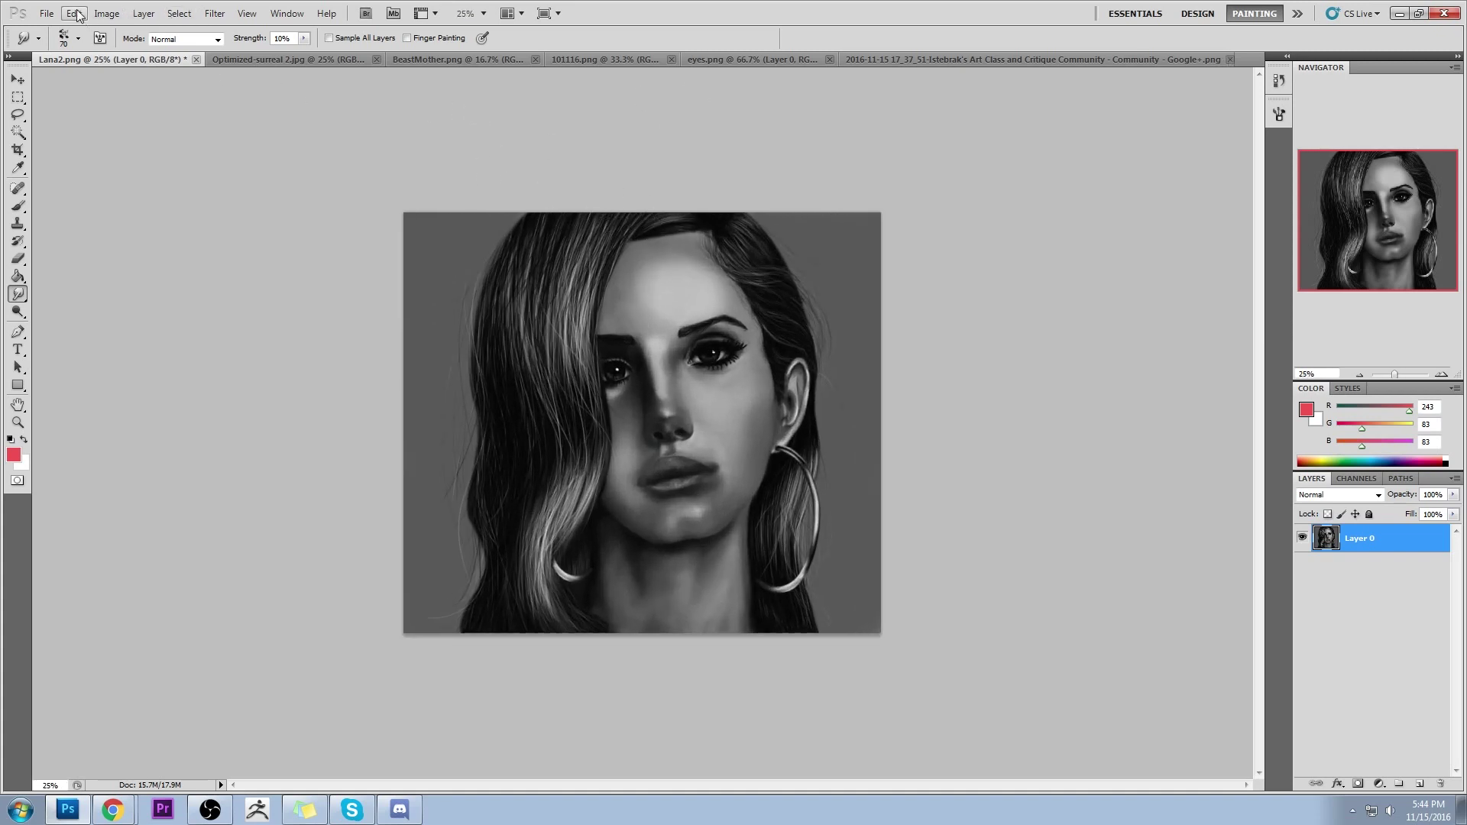
In the Performance preferences, raise the program's memory allowance to about 69% and accept the change
{"action": "left_click", "coordinate": [47, 13]}
{"action": "mouse_move", "coordinate": [74, 13]}
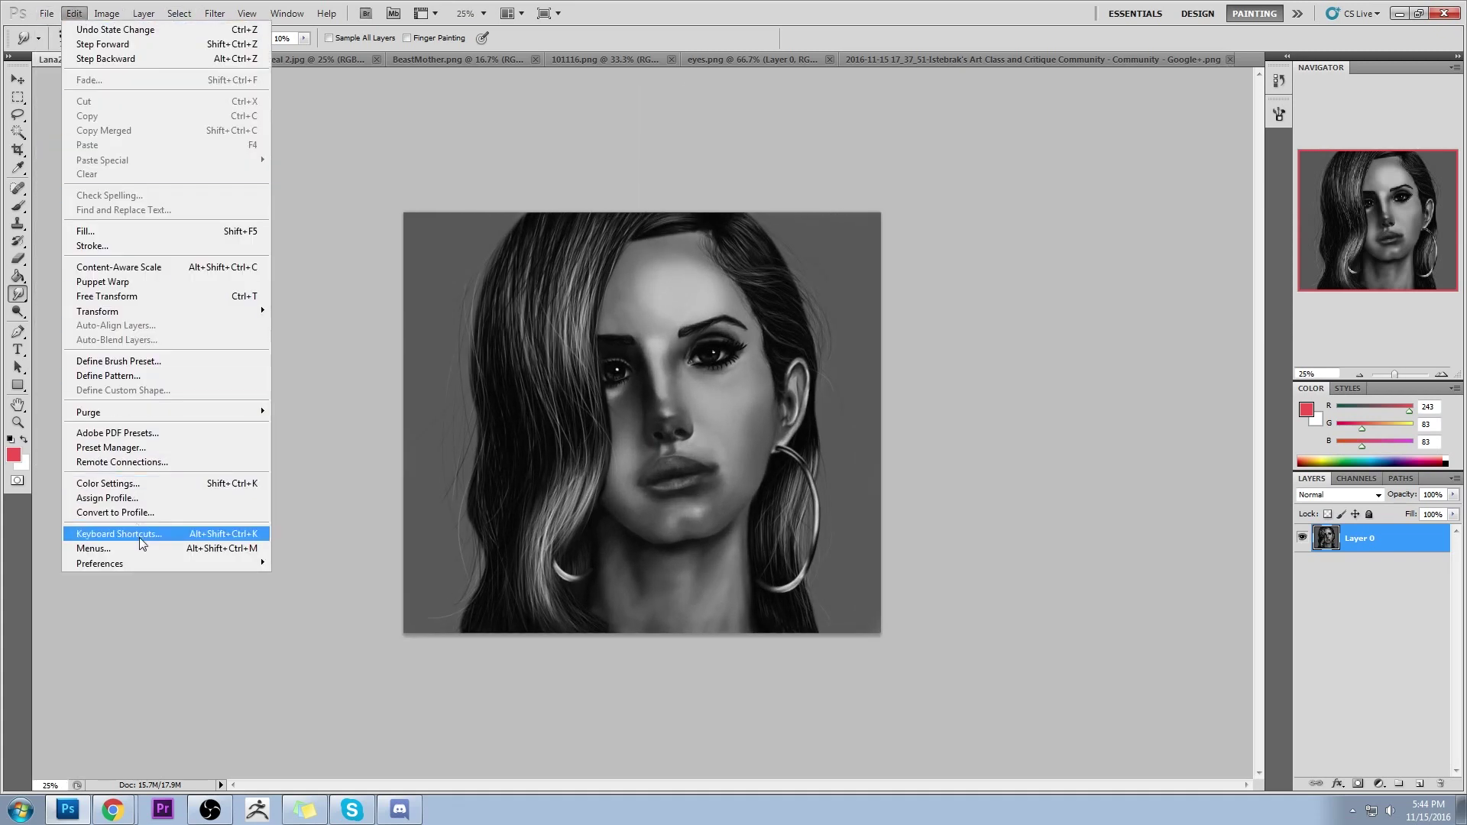
{"action": "mouse_move", "coordinate": [159, 566]}
{"action": "left_click", "coordinate": [305, 566]}
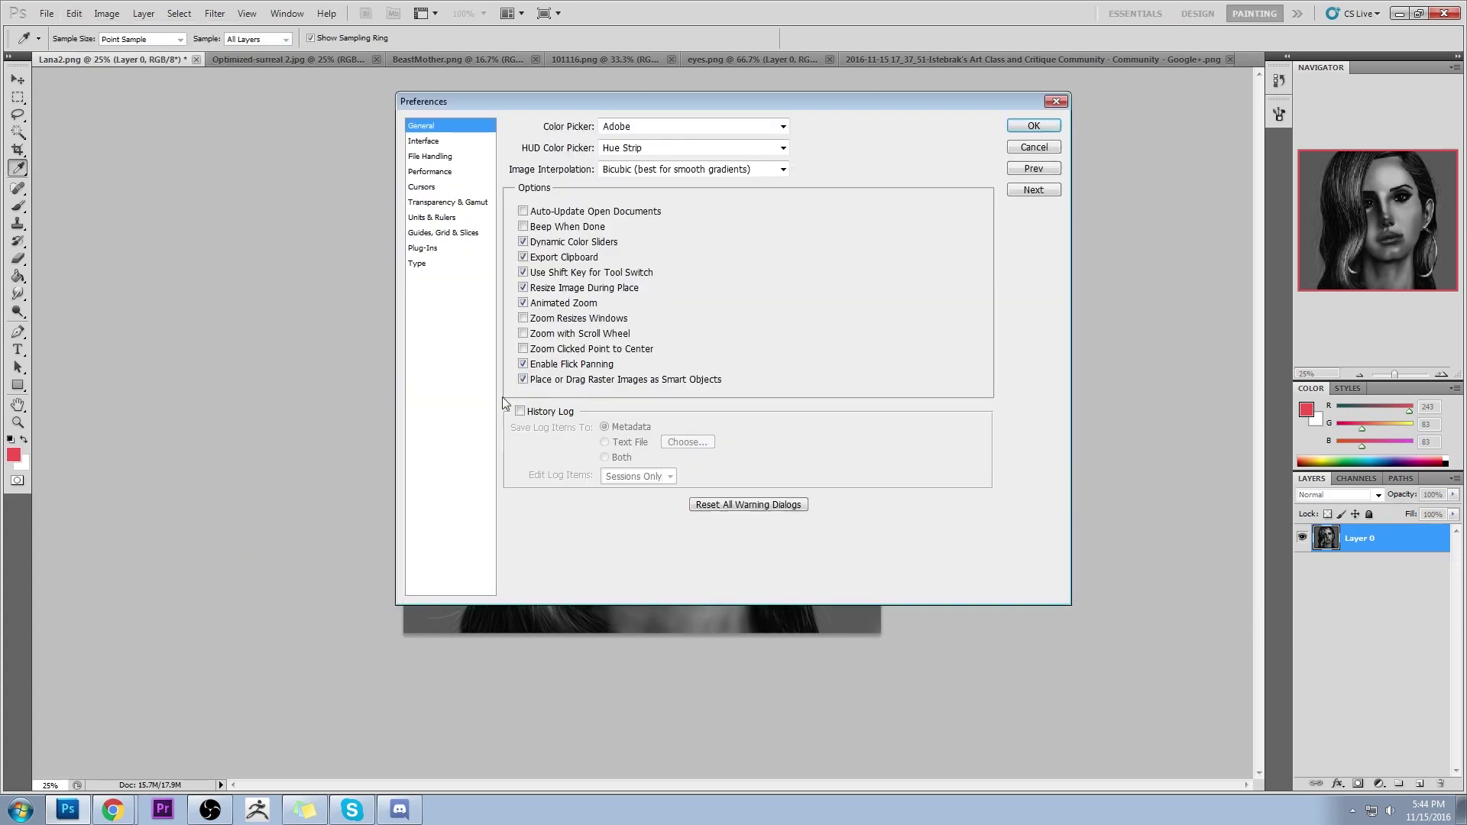
{"action": "left_click", "coordinate": [425, 141]}
{"action": "left_click", "coordinate": [448, 157]}
{"action": "left_click", "coordinate": [445, 172]}
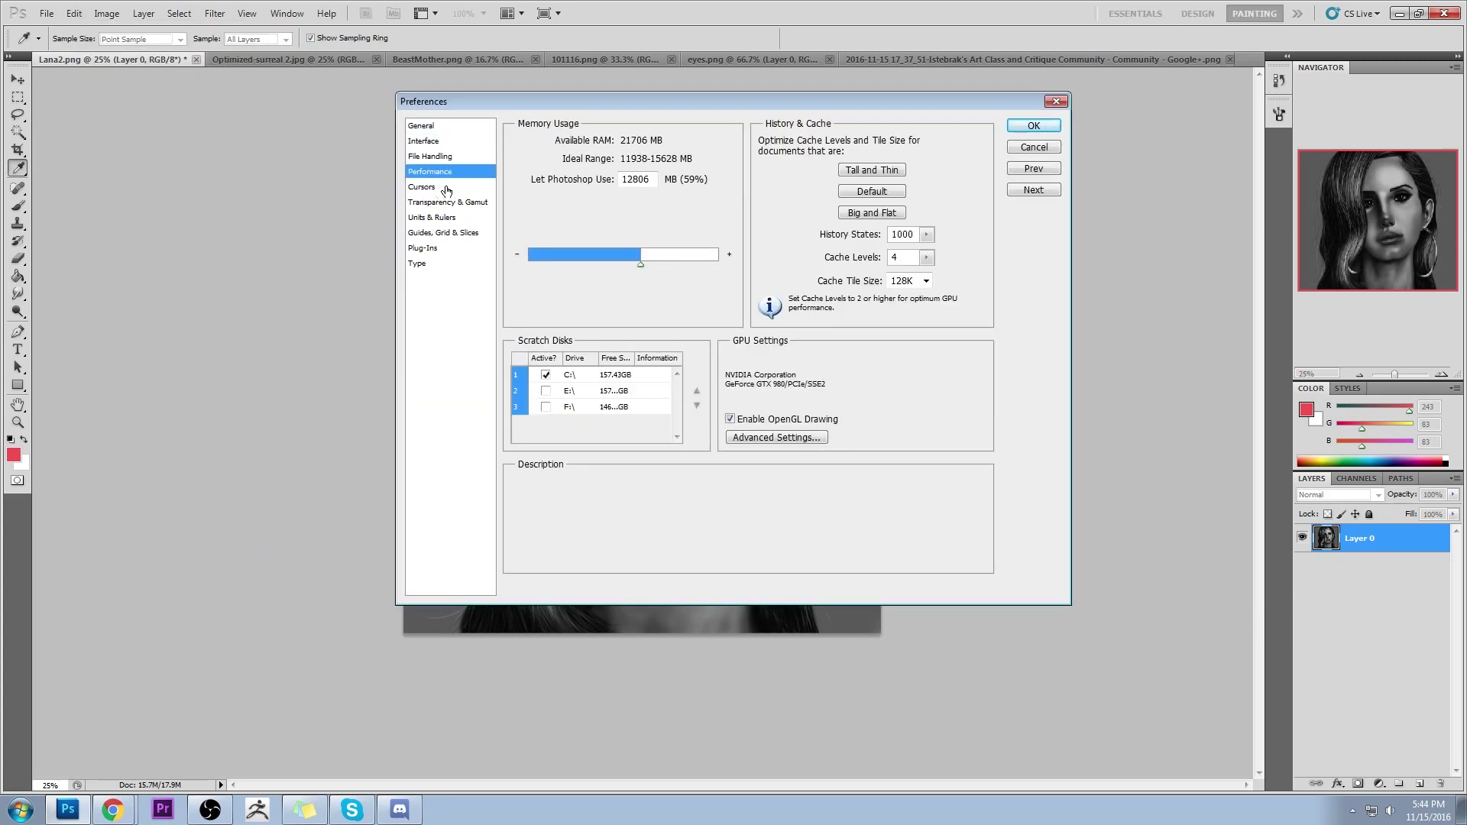
{"action": "left_click_drag", "start_coordinate": [639, 266], "coordinate": [661, 267]}
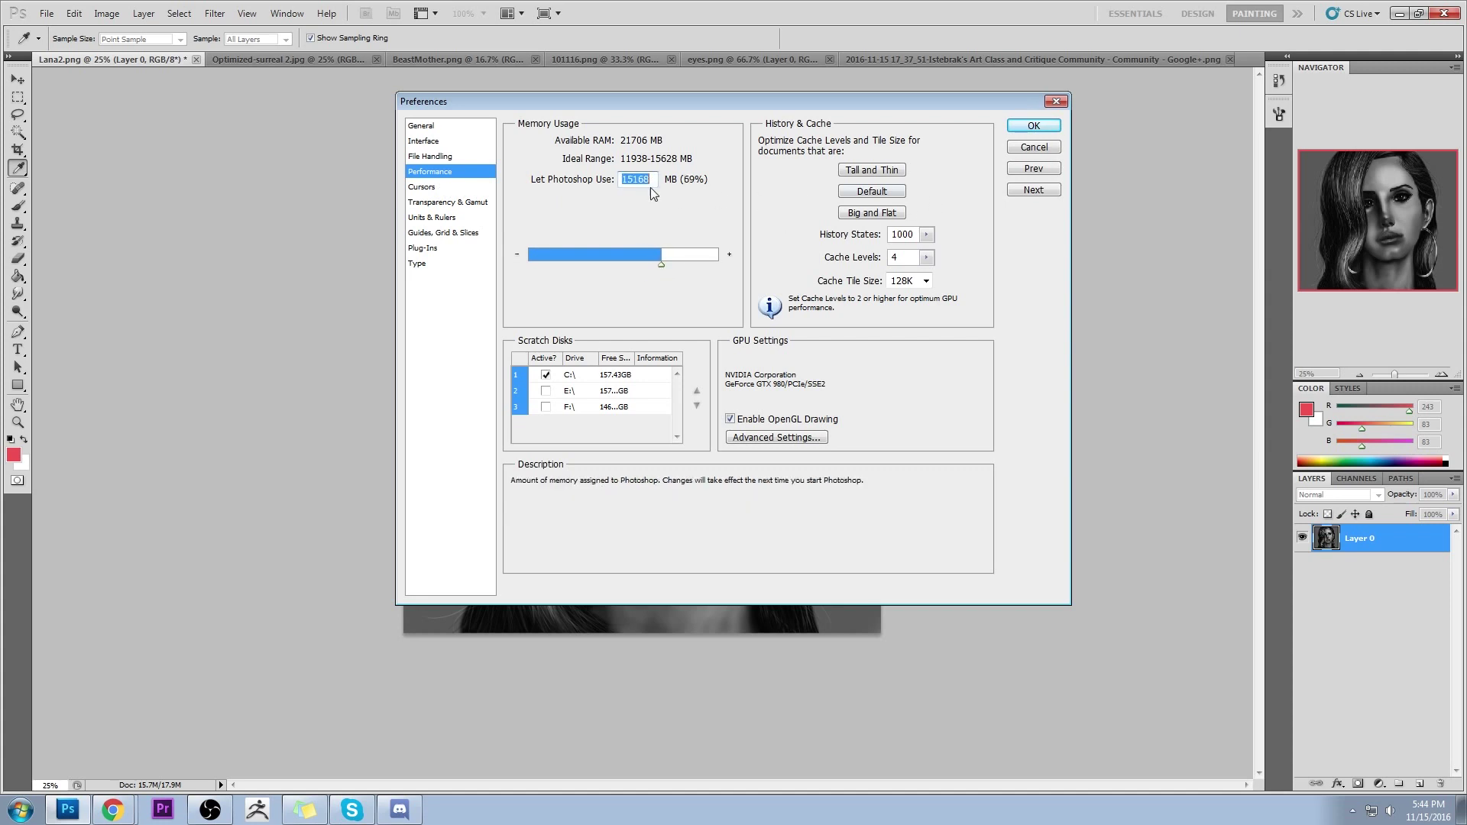
{"action": "left_click_drag", "start_coordinate": [661, 265], "coordinate": [662, 264]}
{"action": "left_click", "coordinate": [1045, 127]}
Try a long smudge stroke down the upper hair strands and undo it
{"action": "key", "text": "r"}
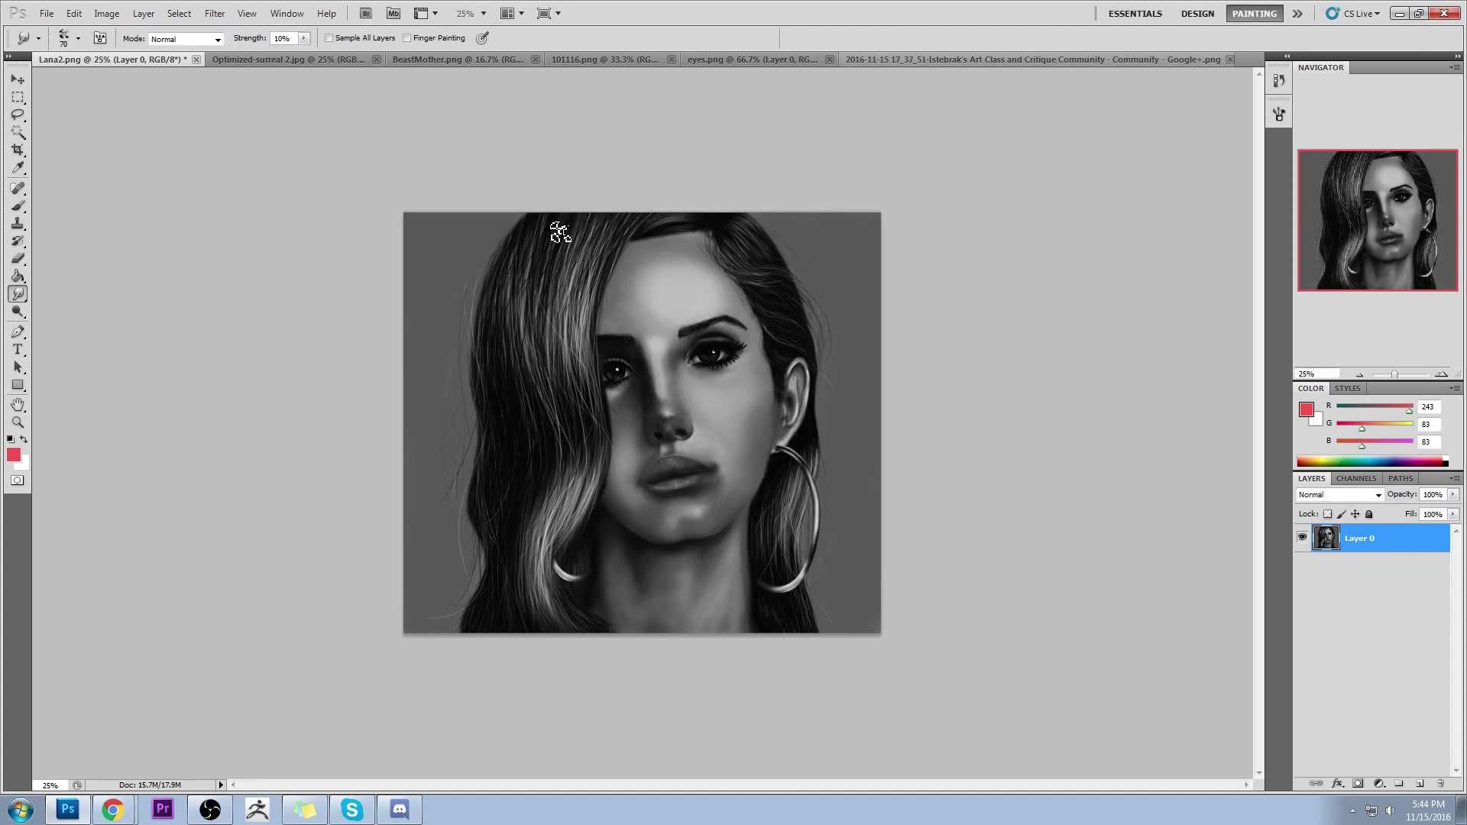
{"action": "left_click_drag", "start_coordinate": [594, 220], "coordinate": [548, 357]}
{"action": "key", "text": "ctrl+alt+z"}
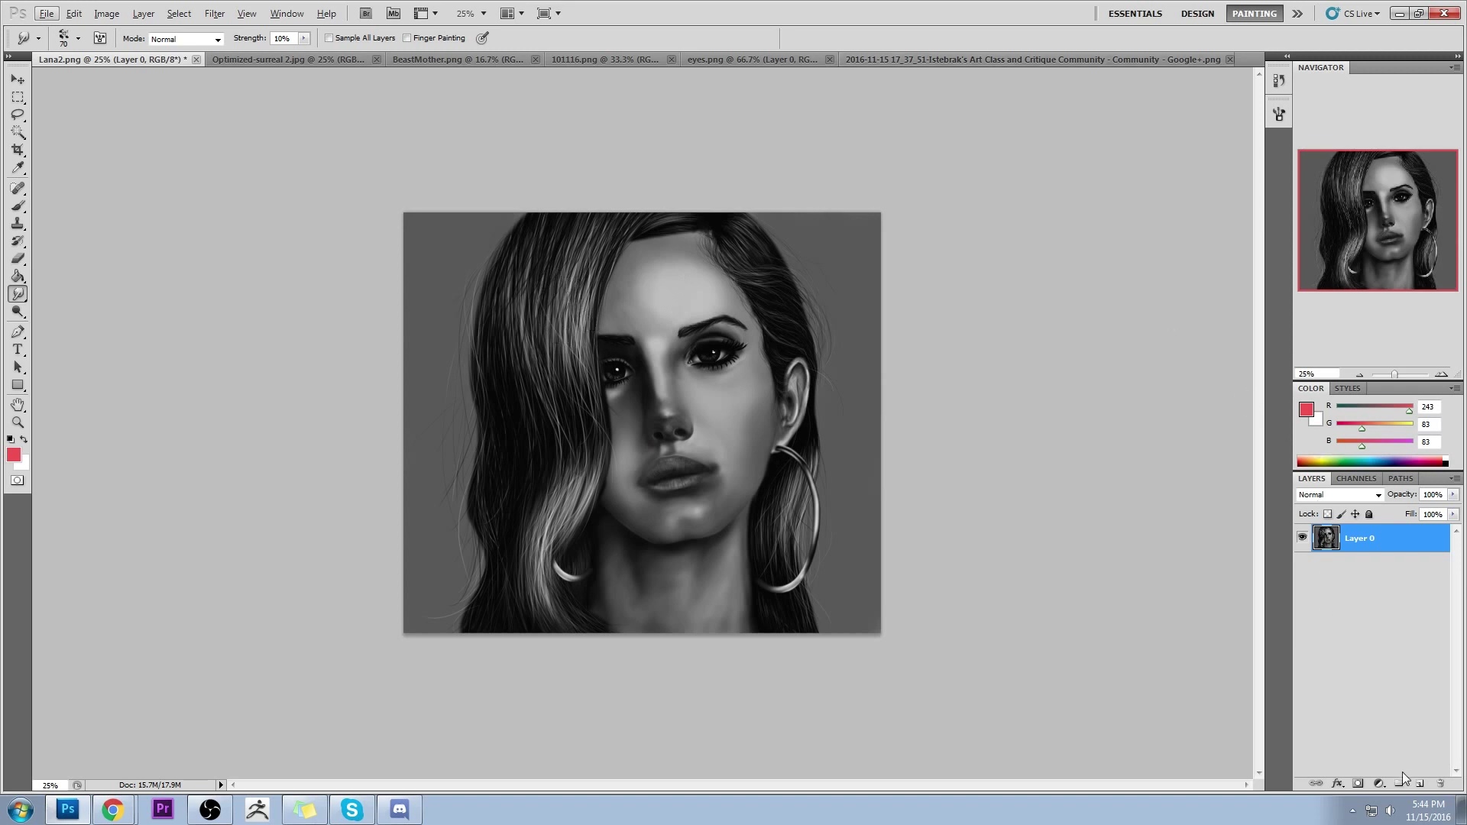
Add a new layer above the portrait and set the foreground colour to pure red, ff0000
{"action": "key", "text": "ctrl+shift+alt+n"}
{"action": "left_click", "coordinate": [1307, 409]}
{"action": "left_click_drag", "start_coordinate": [1110, 229], "coordinate": [1193, 157]}
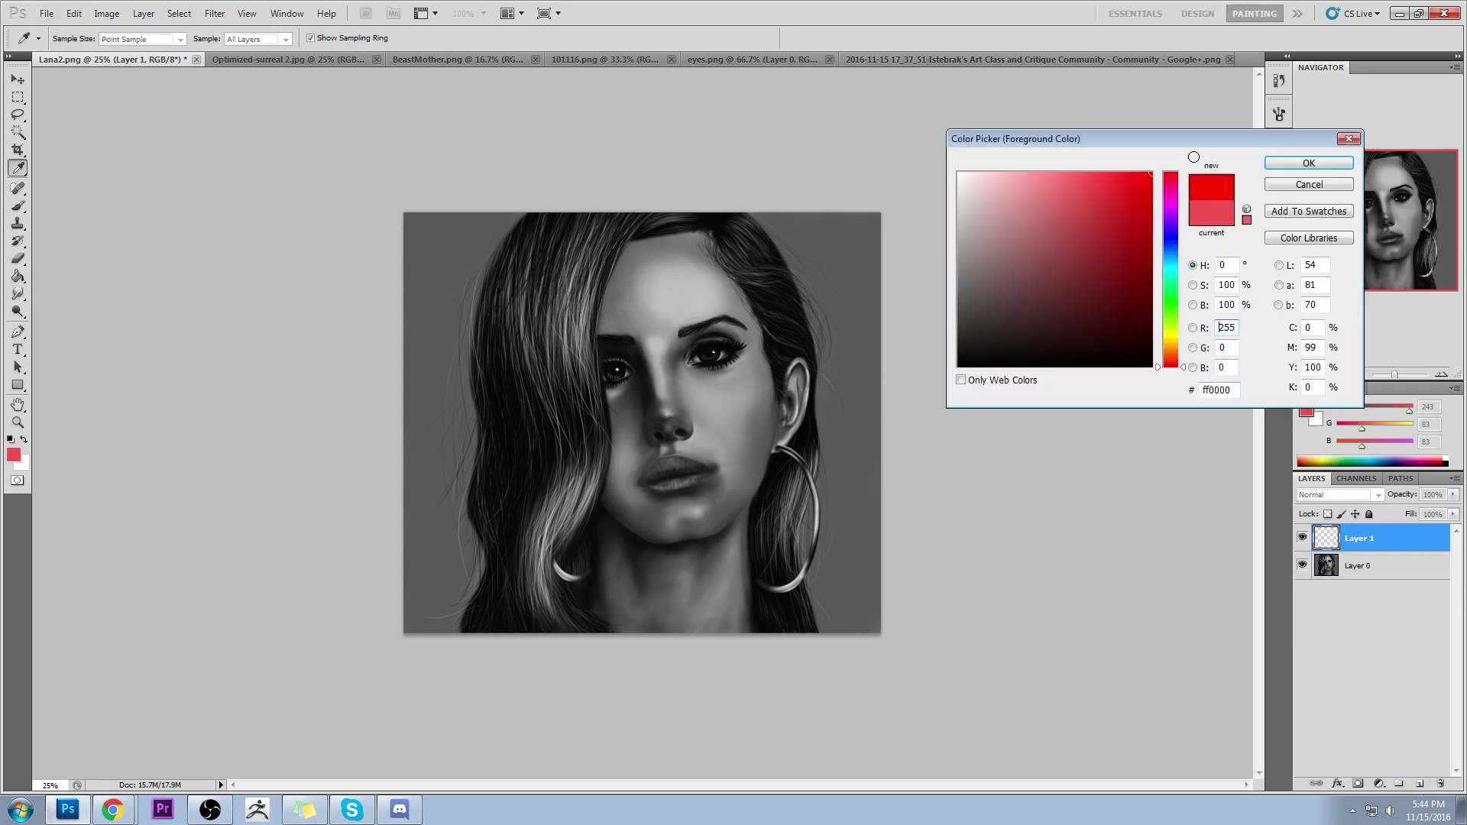
{"action": "left_click", "coordinate": [1301, 162]}
Give the Smudge tool the soft 65 px tip, and switch to the Brush tool at a size of 30 px
{"action": "right_click", "coordinate": [440, 324]}
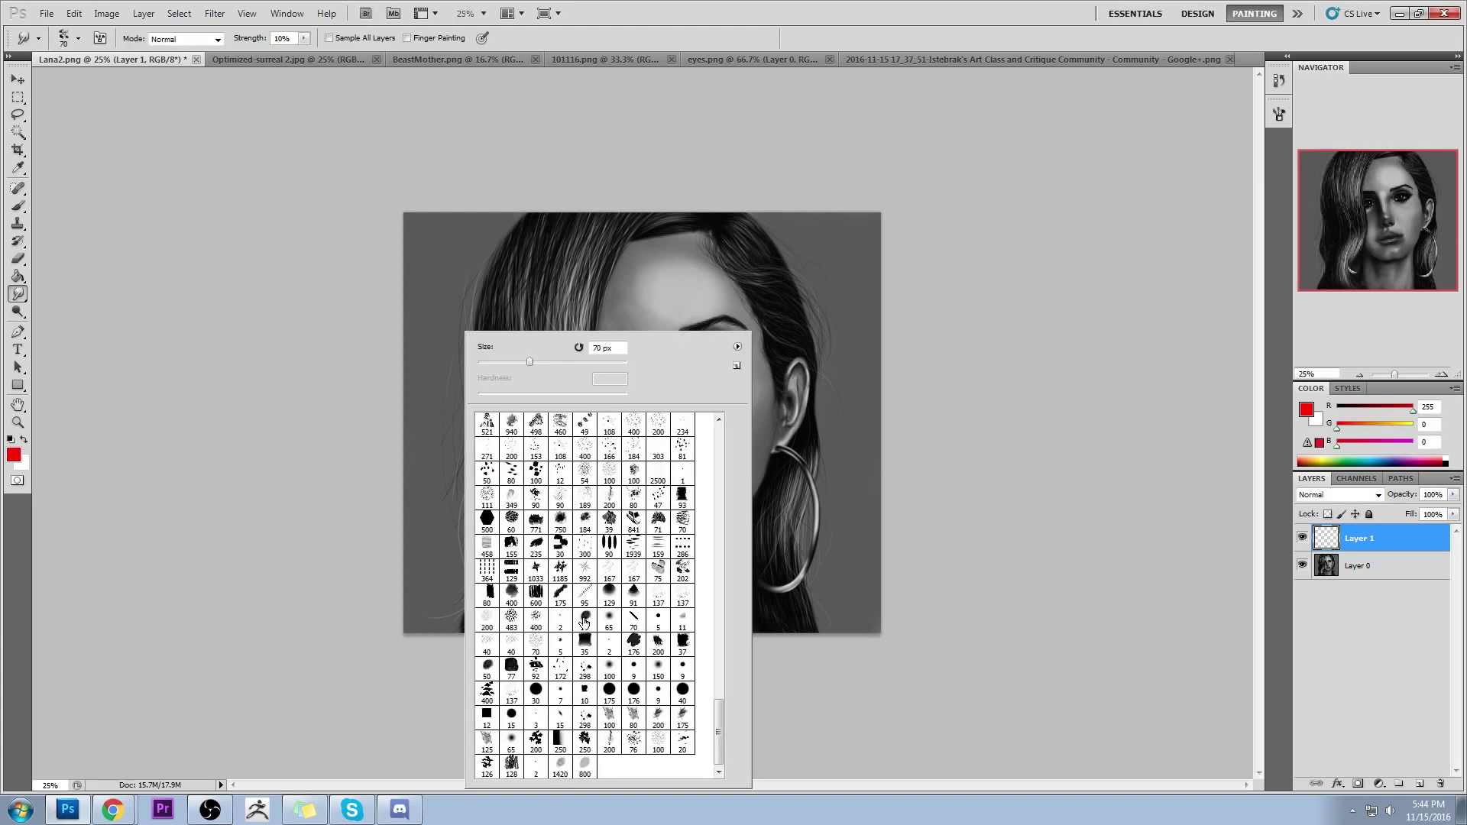
{"action": "left_click", "coordinate": [609, 618]}
{"action": "left_click", "coordinate": [1085, 473]}
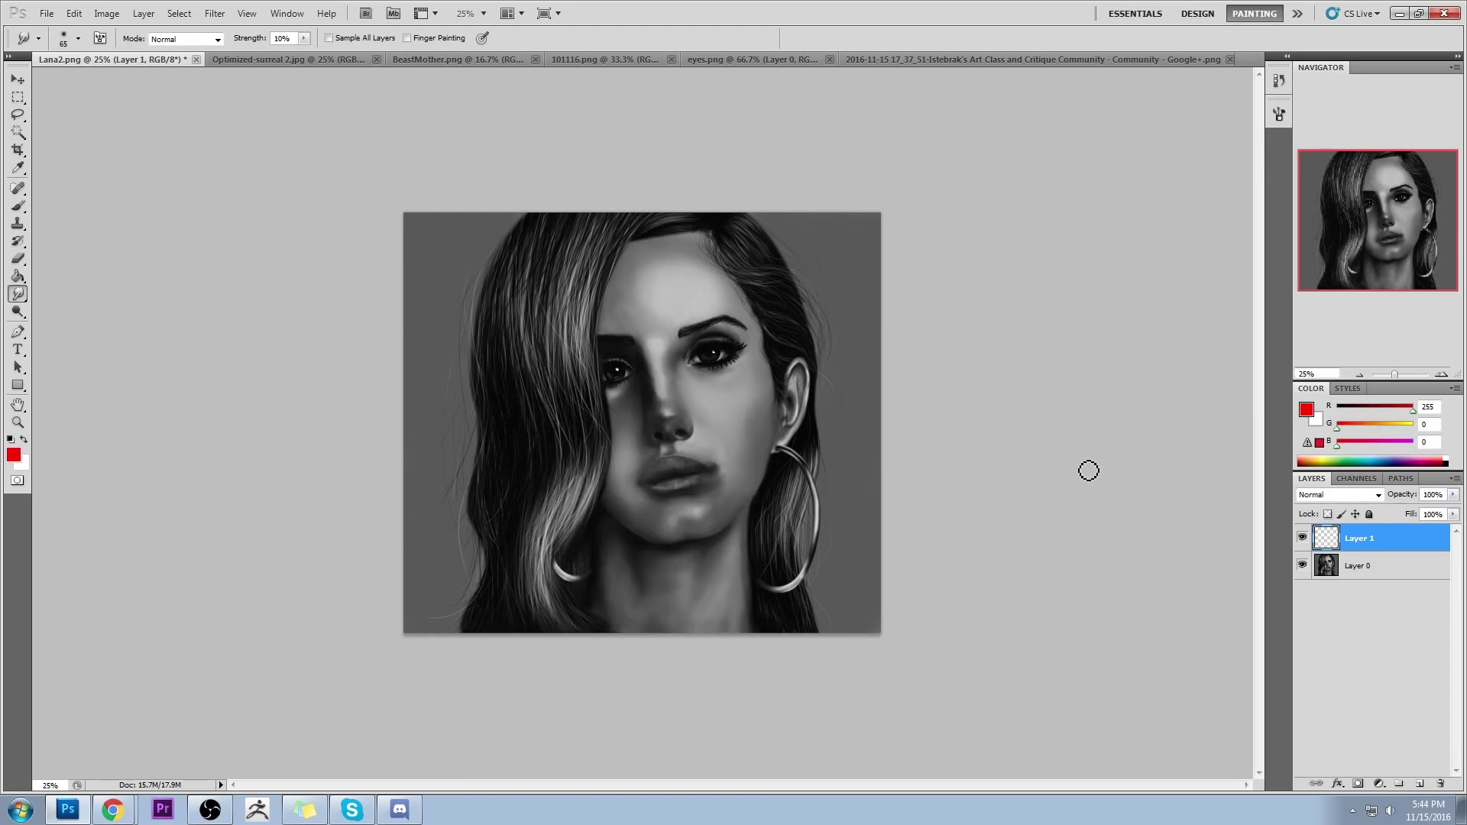
{"action": "key", "text": "3"}
{"action": "key", "text": "2"}
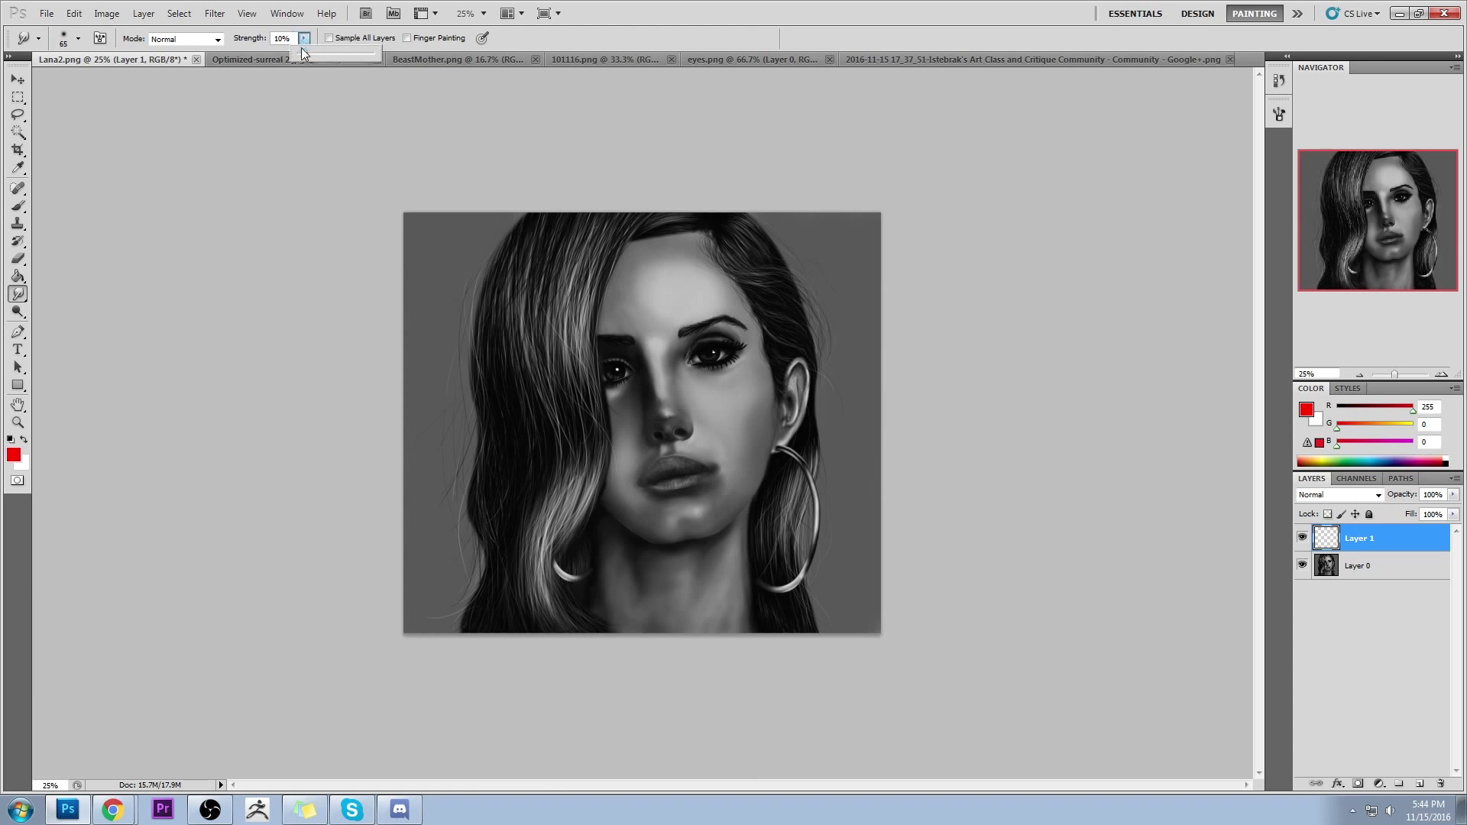
{"action": "left_click", "coordinate": [19, 207]}
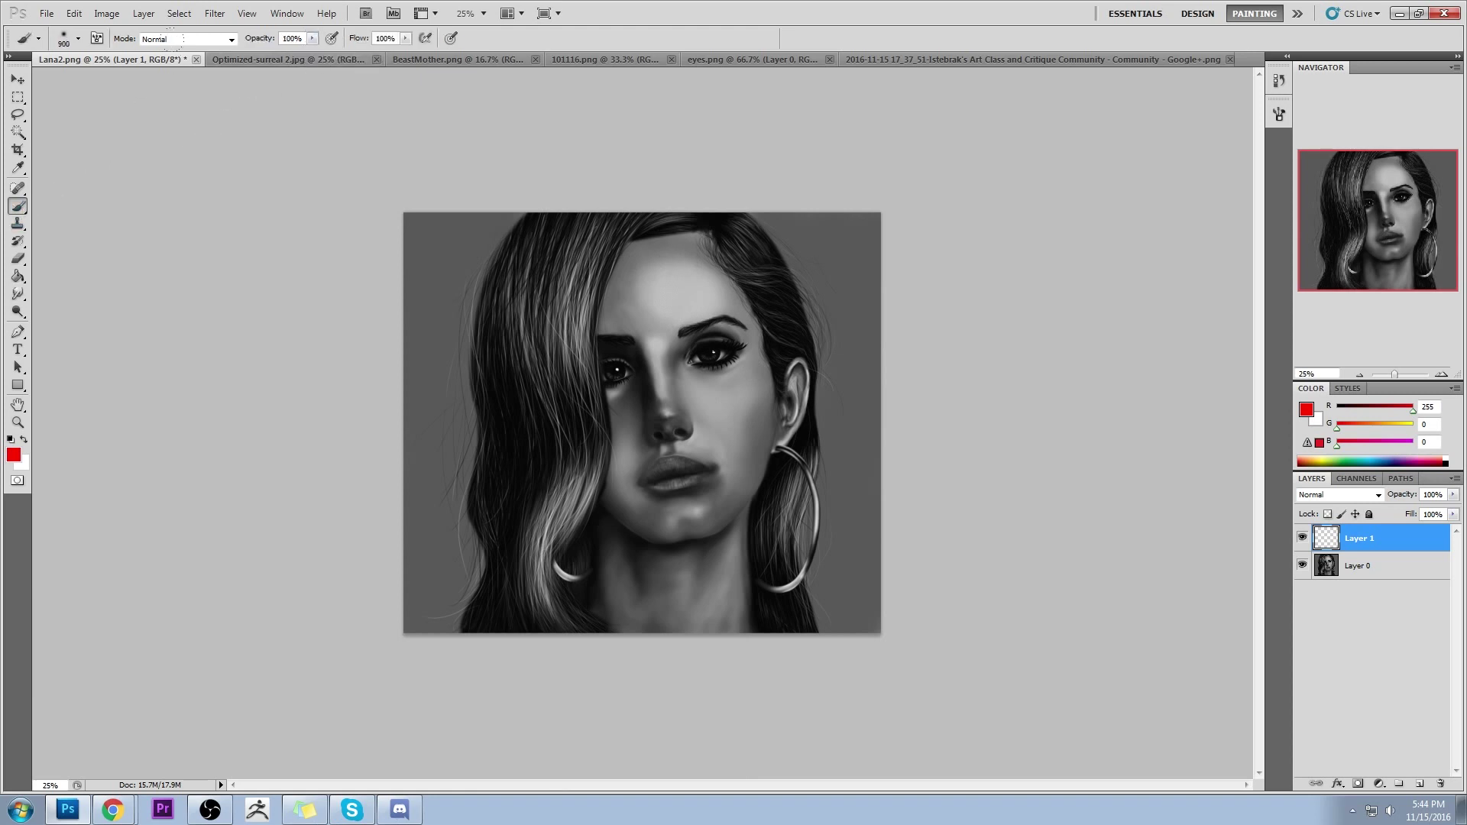
{"action": "key", "text": "bracketleft"}
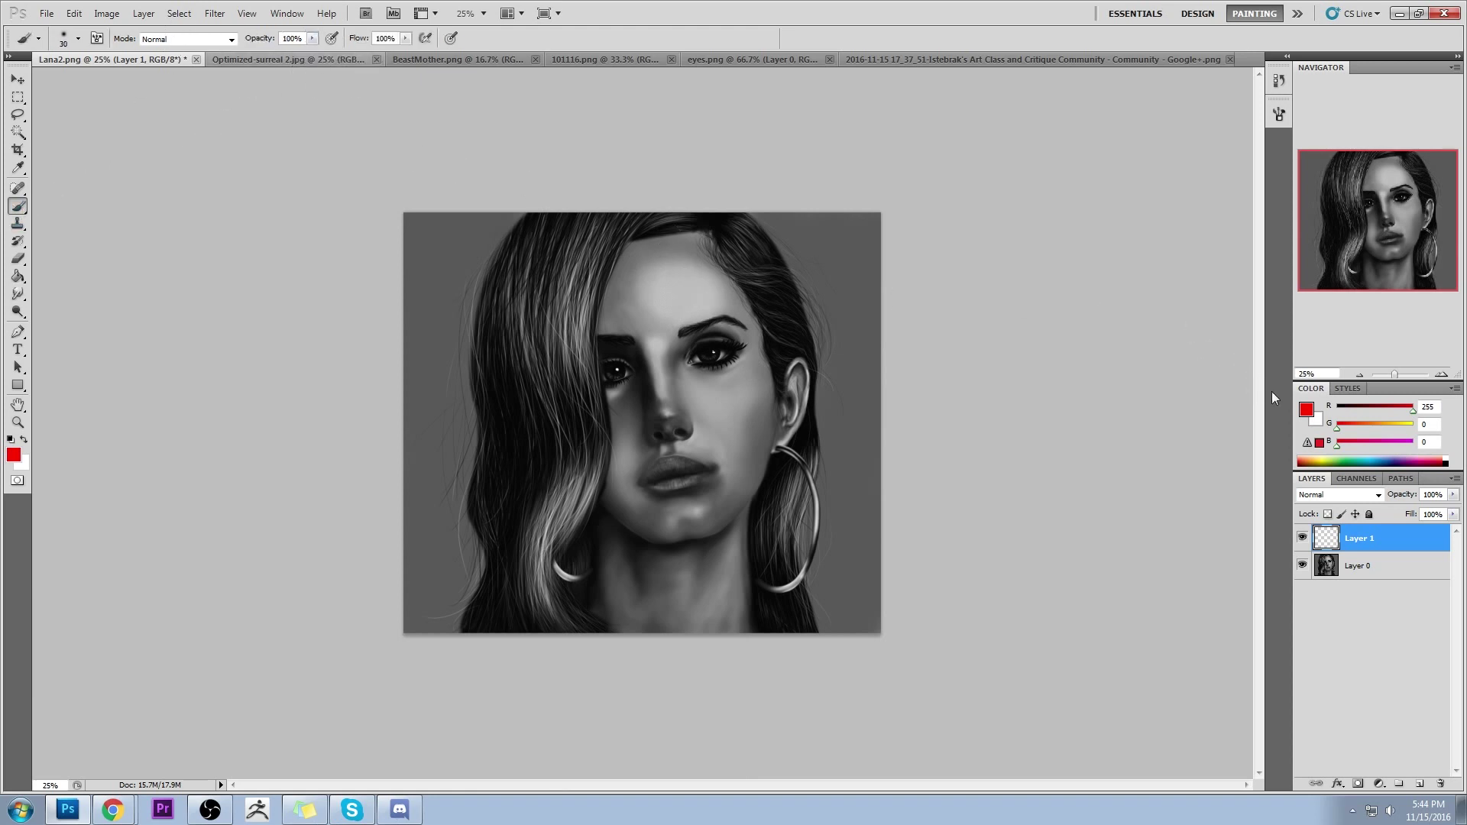
Sample grey values from the forehead for the foreground colour and pick a dark red of matching brightness, 8c1717
{"action": "left_click", "coordinate": [1305, 410]}
{"action": "left_click", "coordinate": [619, 306]}
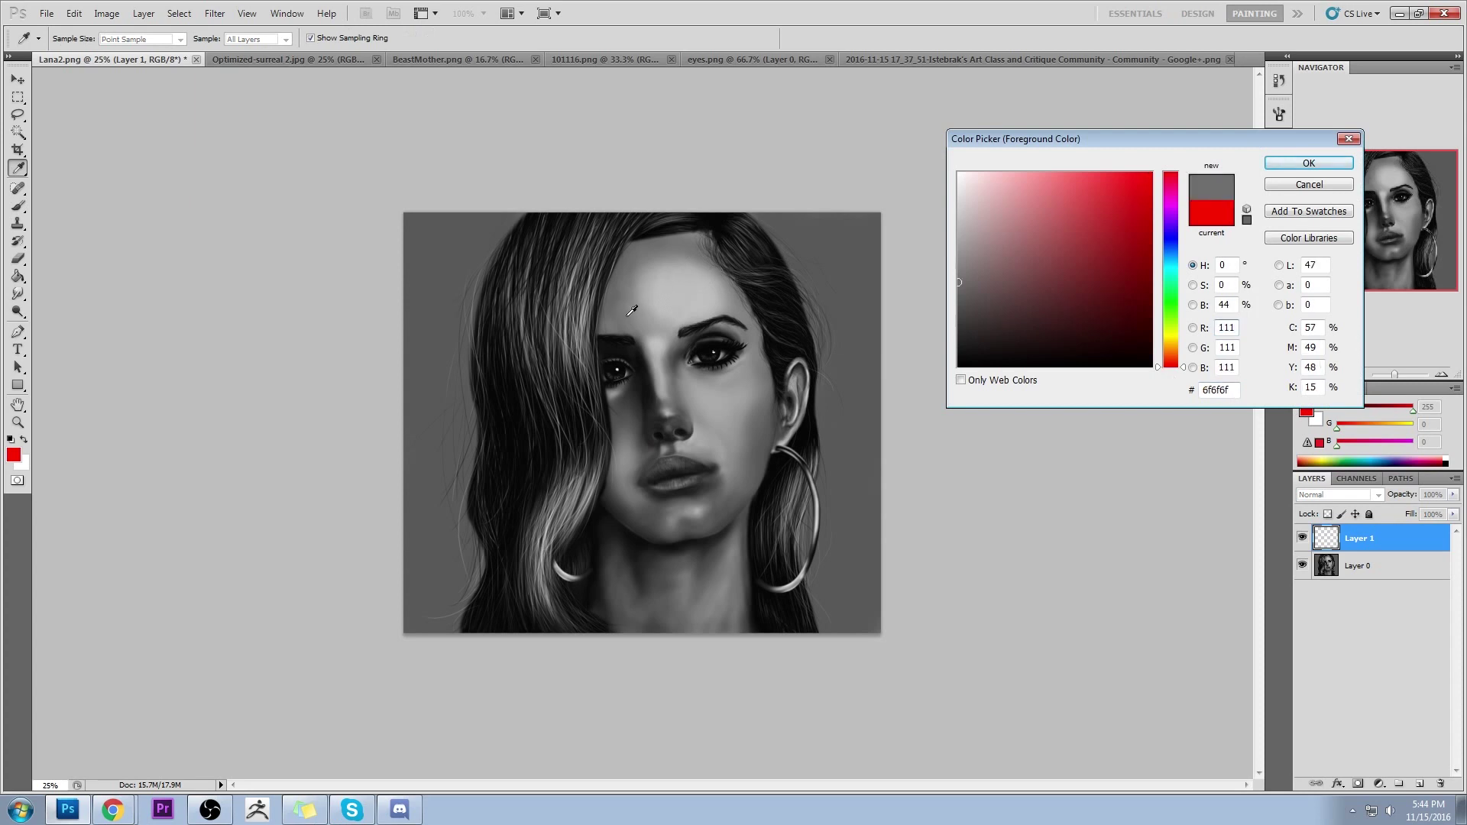
{"action": "left_click_drag", "start_coordinate": [632, 310], "coordinate": [705, 306]}
{"action": "left_click_drag", "start_coordinate": [1055, 261], "coordinate": [1120, 260]}
{"action": "left_click", "coordinate": [1051, 259]}
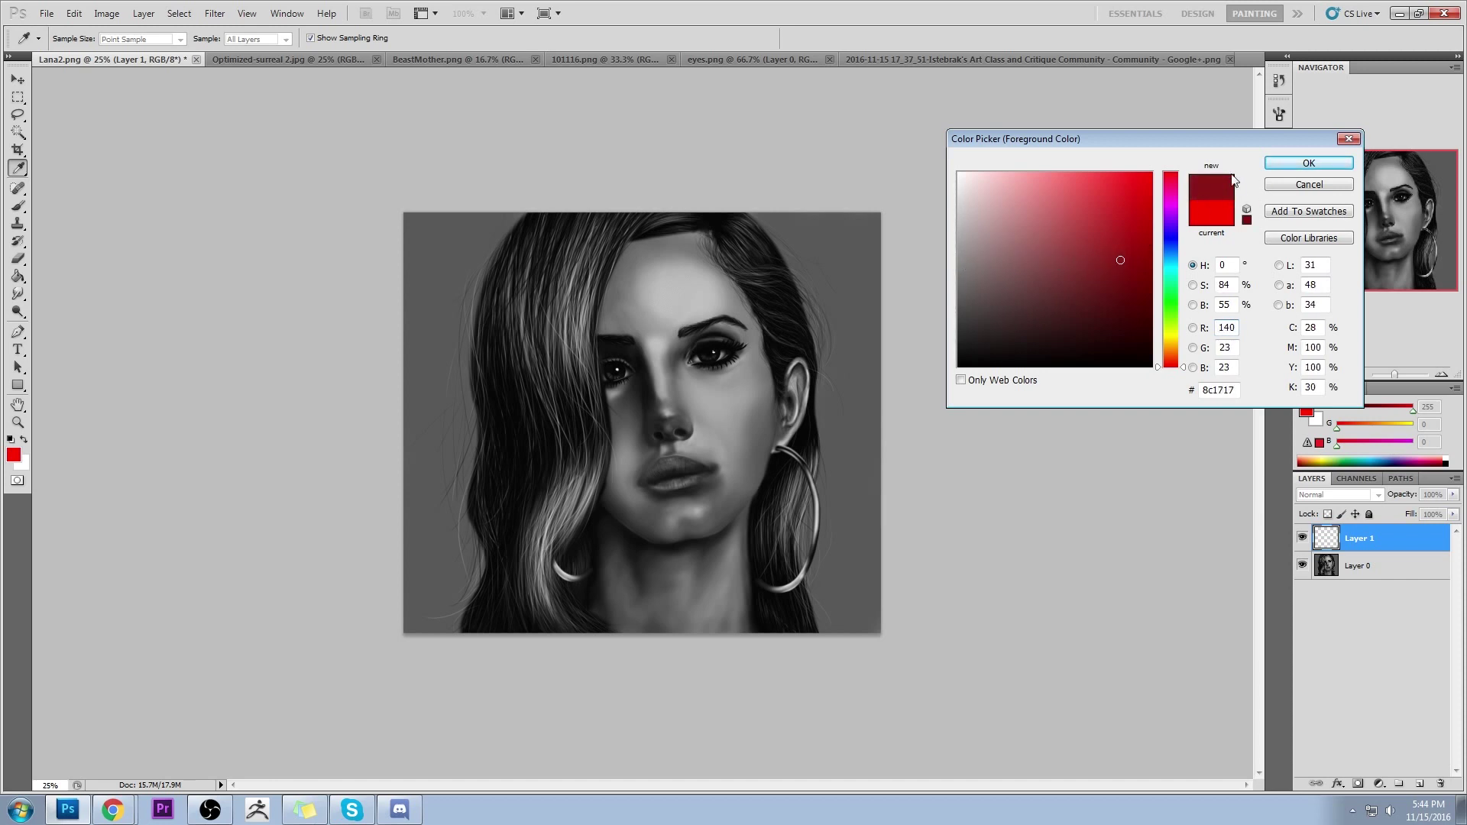
Try less saturated, more orange variations of the dark red as a foreground colour
{"action": "left_click", "coordinate": [1125, 262]}
{"action": "mouse_move", "coordinate": [1125, 262]}
{"action": "left_mouse_down"}
{"action": "mouse_move", "coordinate": [1143, 255]}
{"action": "mouse_move", "coordinate": [1091, 269]}
{"action": "left_mouse_up"}
{"action": "left_click", "coordinate": [1180, 352]}
{"action": "left_click_drag", "start_coordinate": [1180, 353], "coordinate": [1180, 349]}
{"action": "left_click_drag", "start_coordinate": [1091, 268], "coordinate": [1055, 271]}
{"action": "left_click_drag", "start_coordinate": [1185, 353], "coordinate": [1184, 354]}
Sample the greys of the forehead and cheek, and set the foreground colour to the skin brown 7a4c36
{"action": "left_click", "coordinate": [632, 294]}
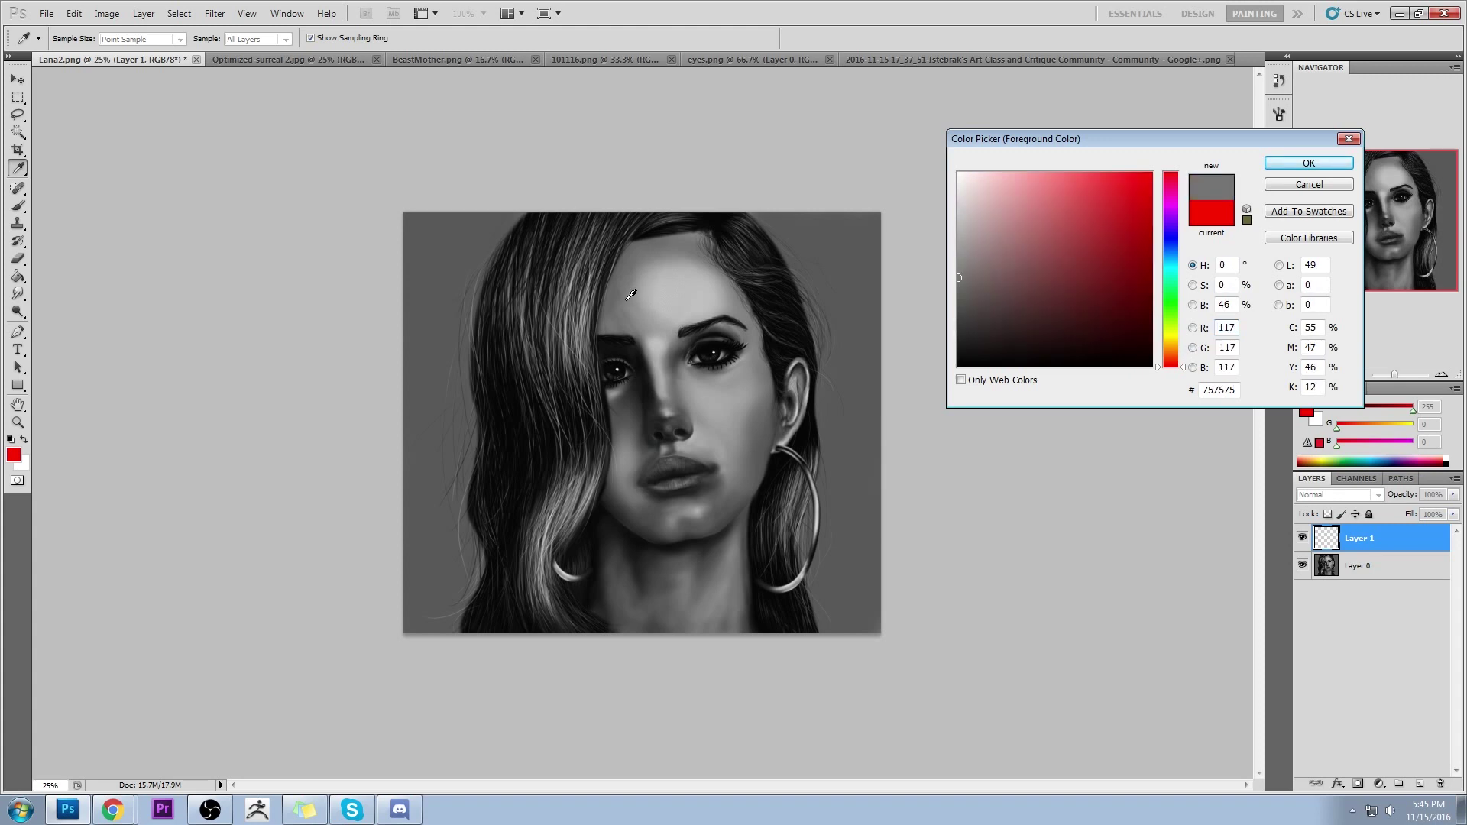
{"action": "left_click_drag", "start_coordinate": [626, 302], "coordinate": [653, 318]}
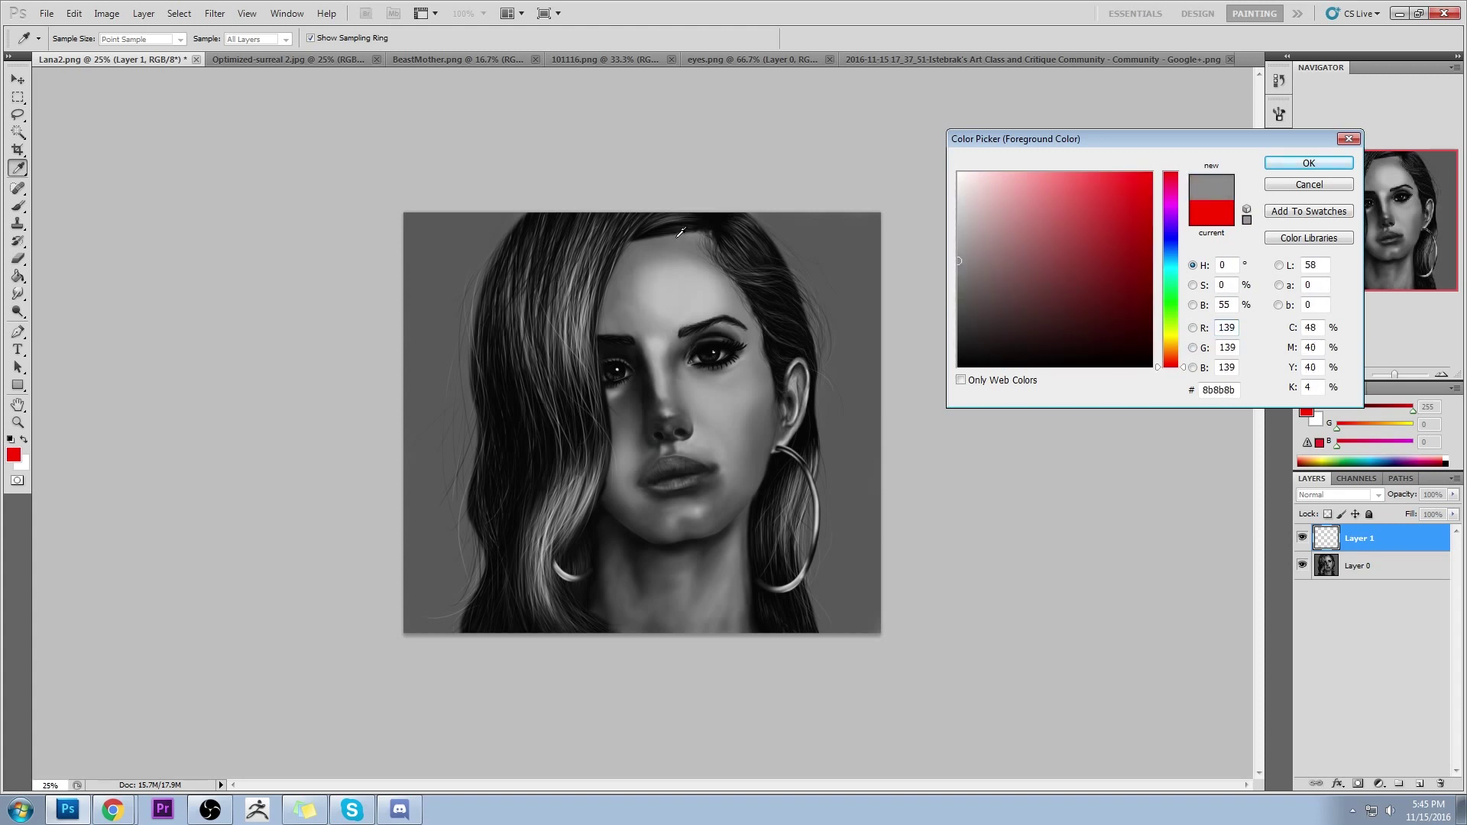
{"action": "left_click", "coordinate": [759, 404]}
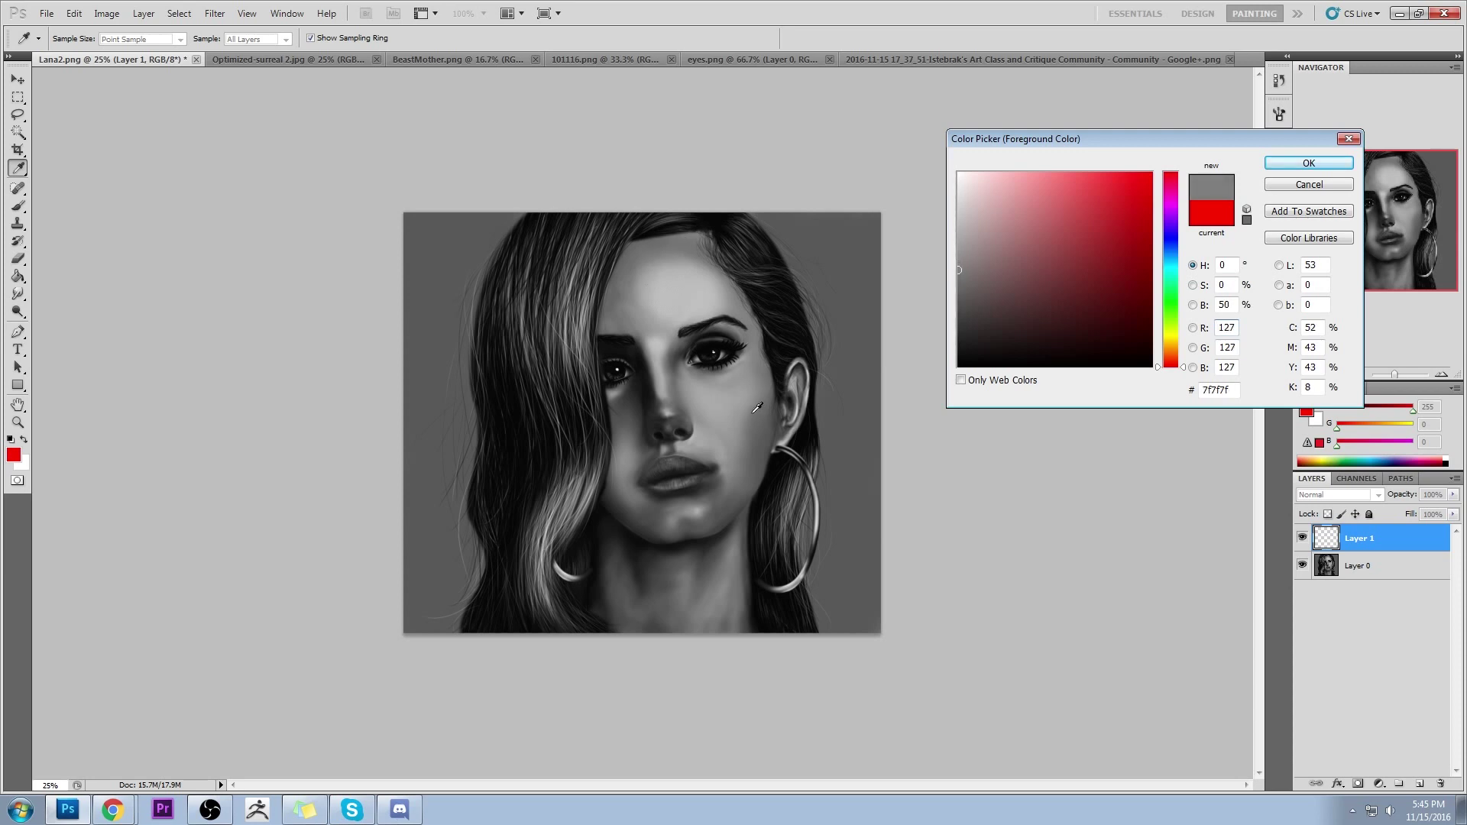
{"action": "left_click_drag", "start_coordinate": [1186, 371], "coordinate": [1185, 361]}
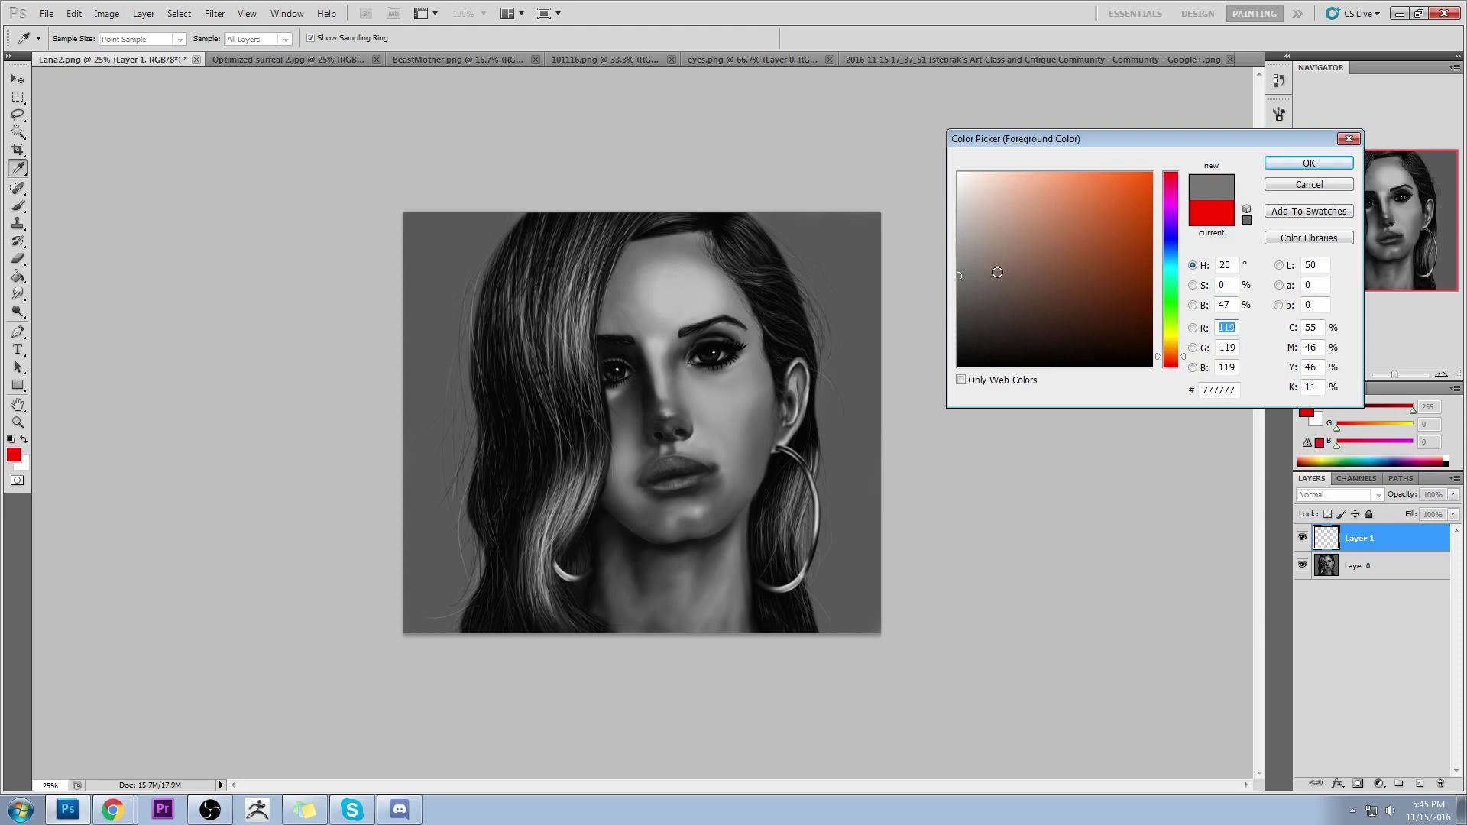
{"action": "mouse_move", "coordinate": [997, 272]}
{"action": "left_mouse_down"}
{"action": "mouse_move", "coordinate": [1084, 266]}
{"action": "mouse_move", "coordinate": [1066, 274]}
{"action": "left_mouse_up"}
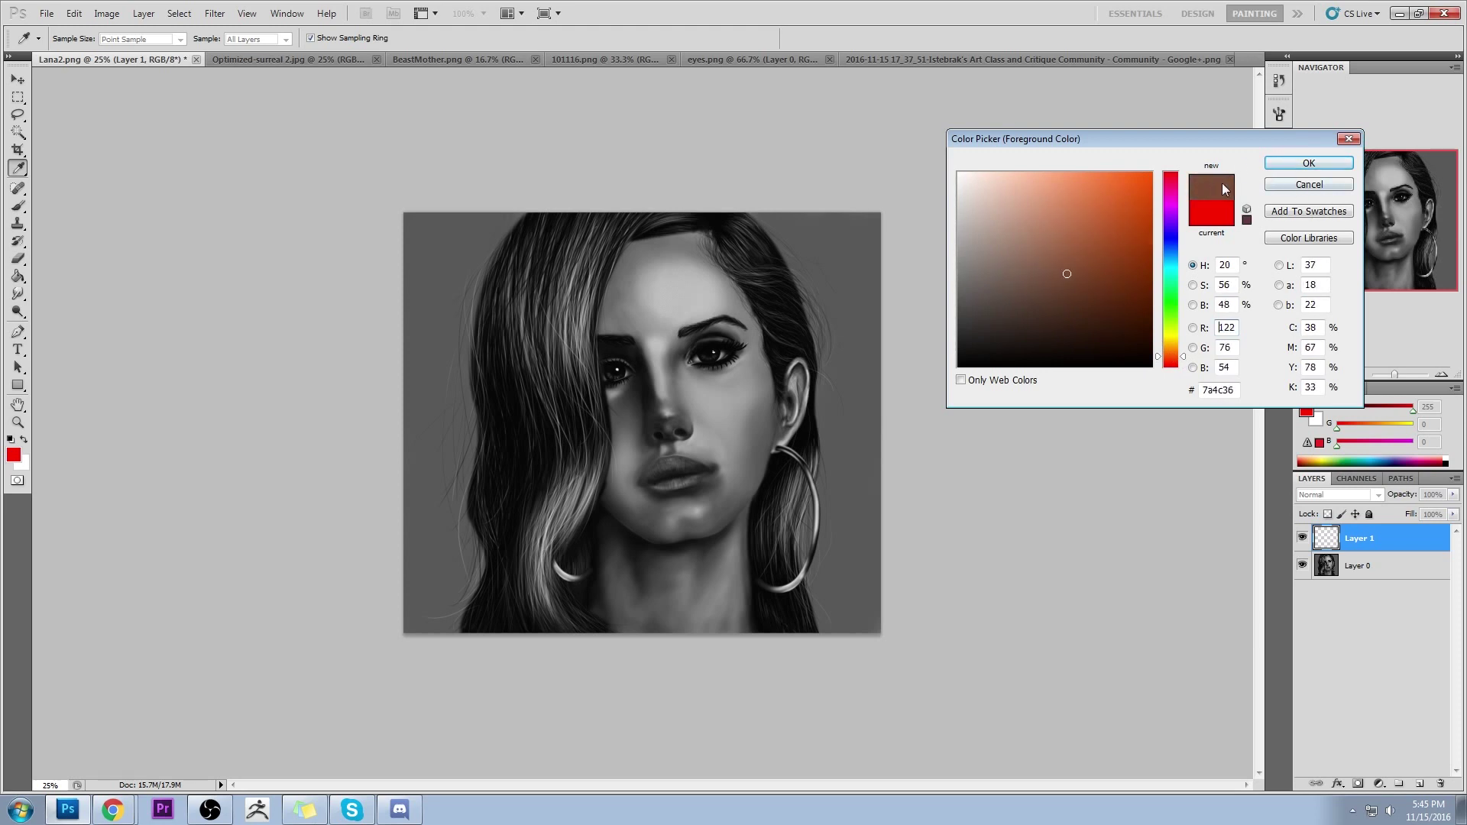
{"action": "left_click", "coordinate": [1305, 162]}
Using the 800 px brush tip reduced to 300 px, paint a brown patch along the cheek and jaw below the ear
{"action": "key", "text": "b"}
{"action": "right_click", "coordinate": [584, 336]}
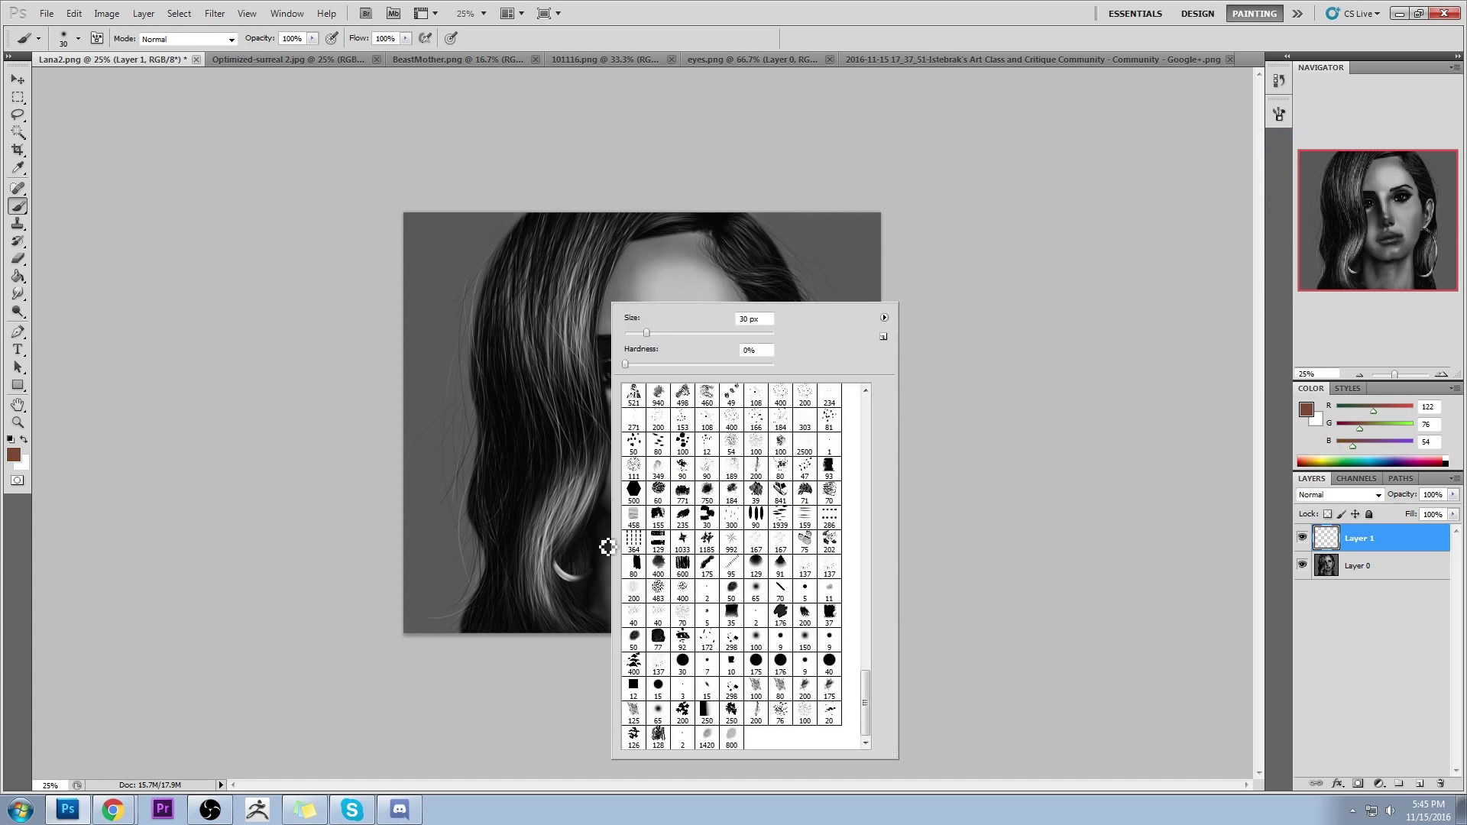
{"action": "double_click", "coordinate": [731, 735]}
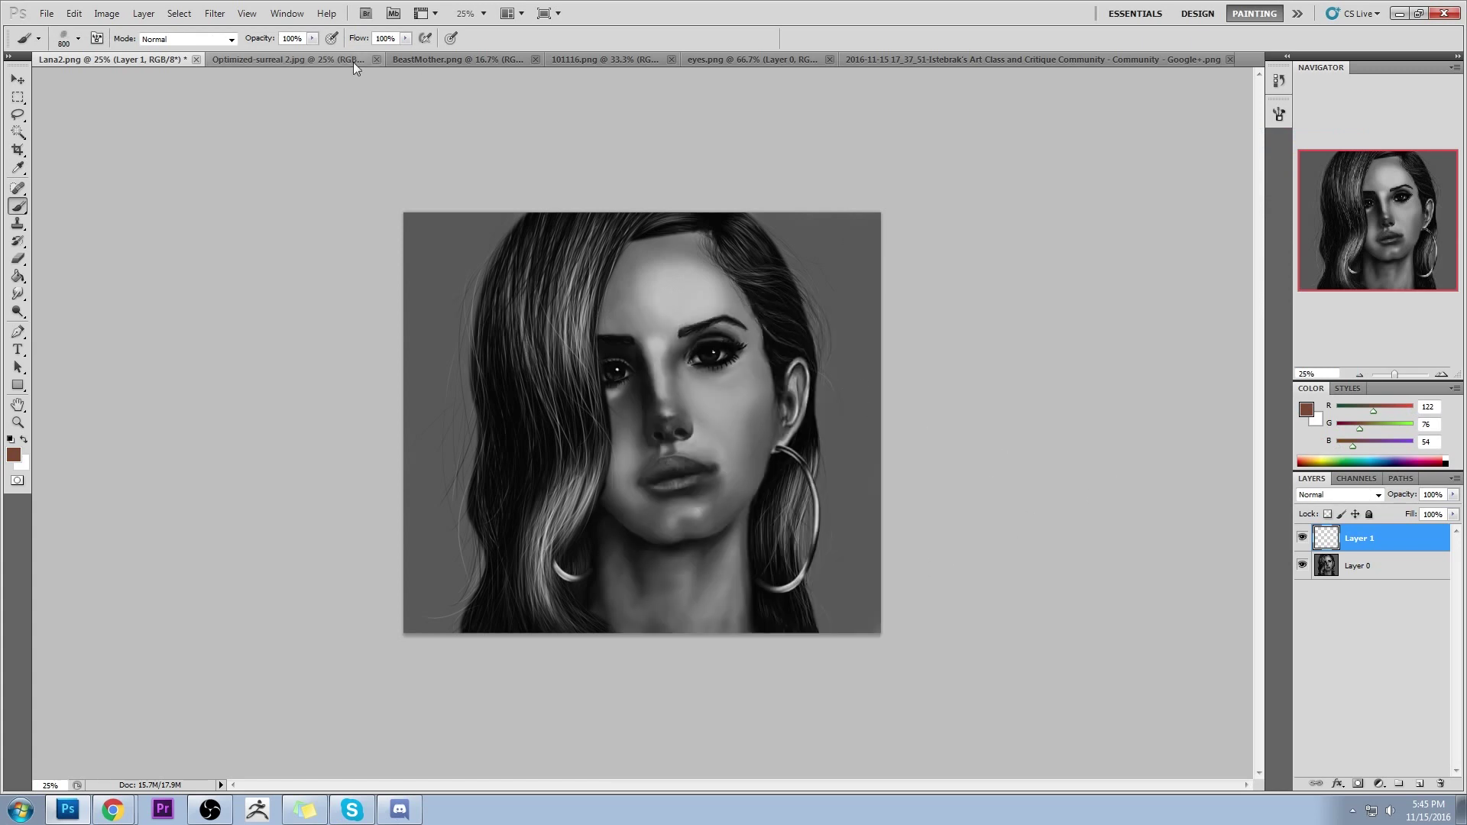
{"action": "key", "text": "bracketleft"}
{"action": "key", "text": "bracketleft"}
{"action": "key", "text": "bracketleft"}
{"action": "key", "text": "bracketleft"}
{"action": "mouse_move", "coordinate": [768, 416]}
{"action": "left_mouse_down"}
{"action": "mouse_move", "coordinate": [754, 476]}
{"action": "mouse_move", "coordinate": [774, 441]}
{"action": "mouse_move", "coordinate": [753, 437]}
{"action": "mouse_move", "coordinate": [788, 403]}
{"action": "mouse_move", "coordinate": [747, 492]}
{"action": "left_mouse_up"}
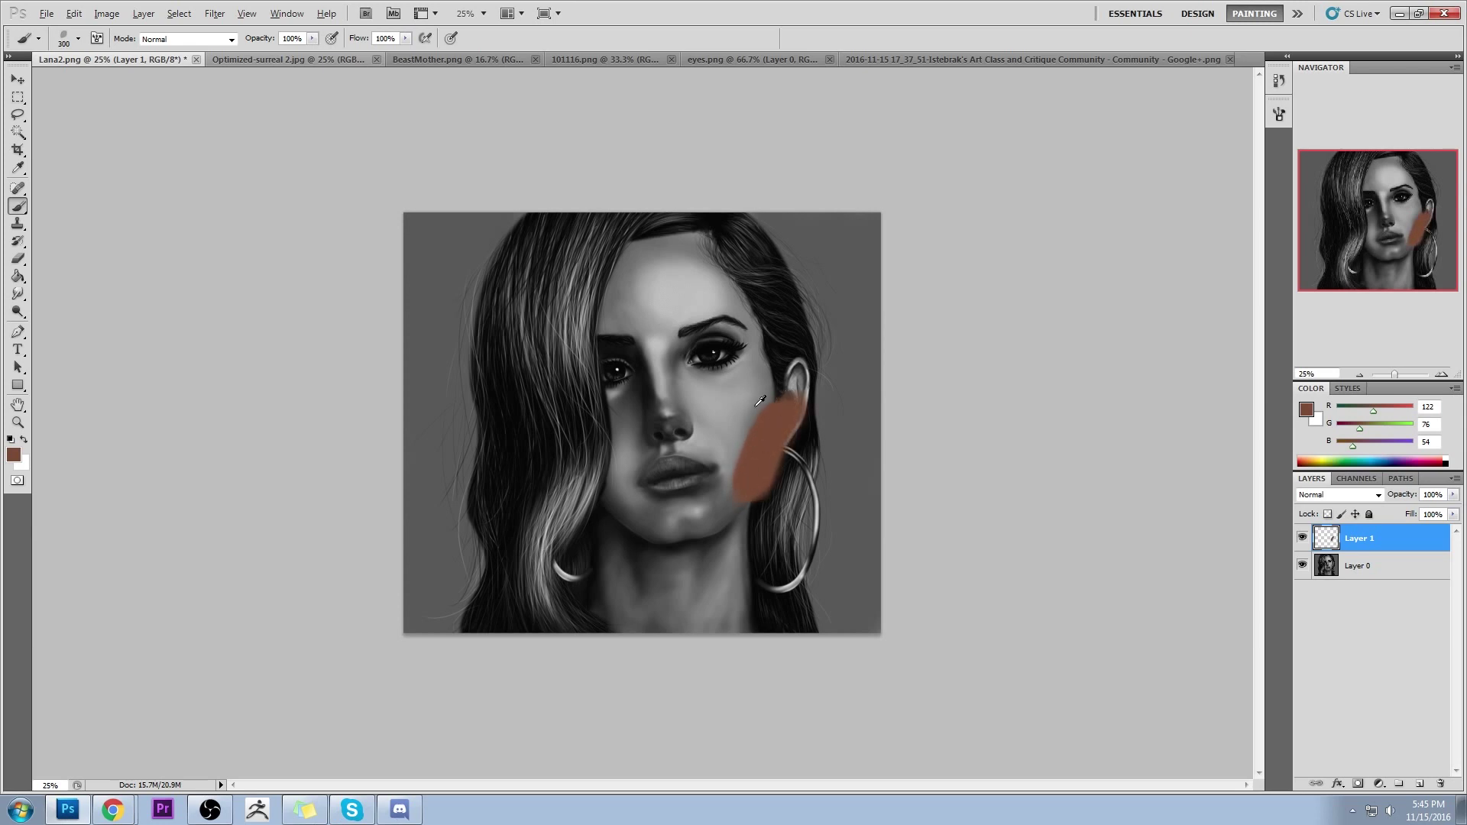
{"action": "left_click_drag", "start_coordinate": [778, 415], "coordinate": [755, 452]}
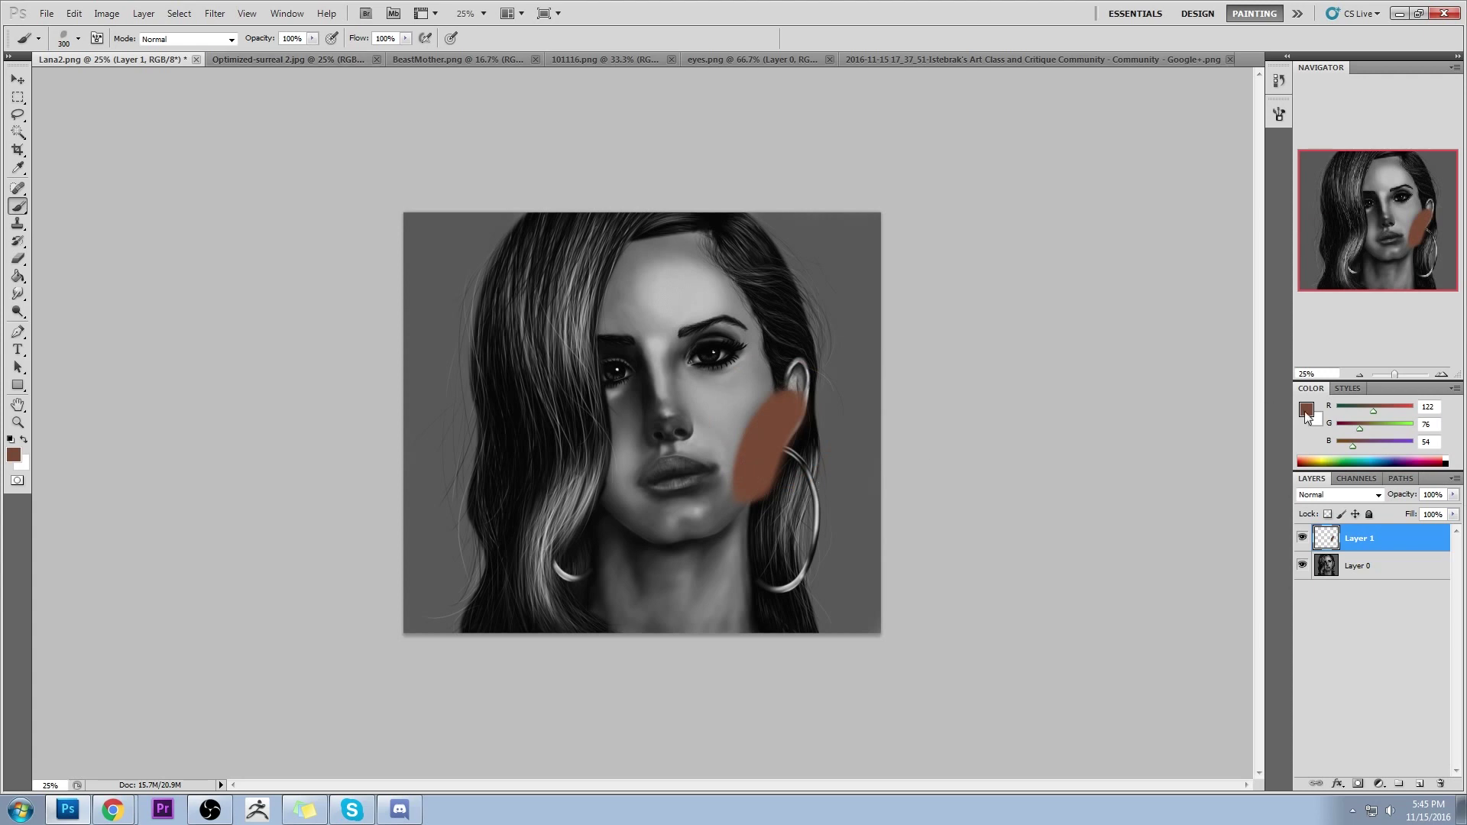
Change the foreground colour to a lighter, less saturated skin tone, about RGB 193, 148, 126
{"action": "left_click", "coordinate": [1306, 410]}
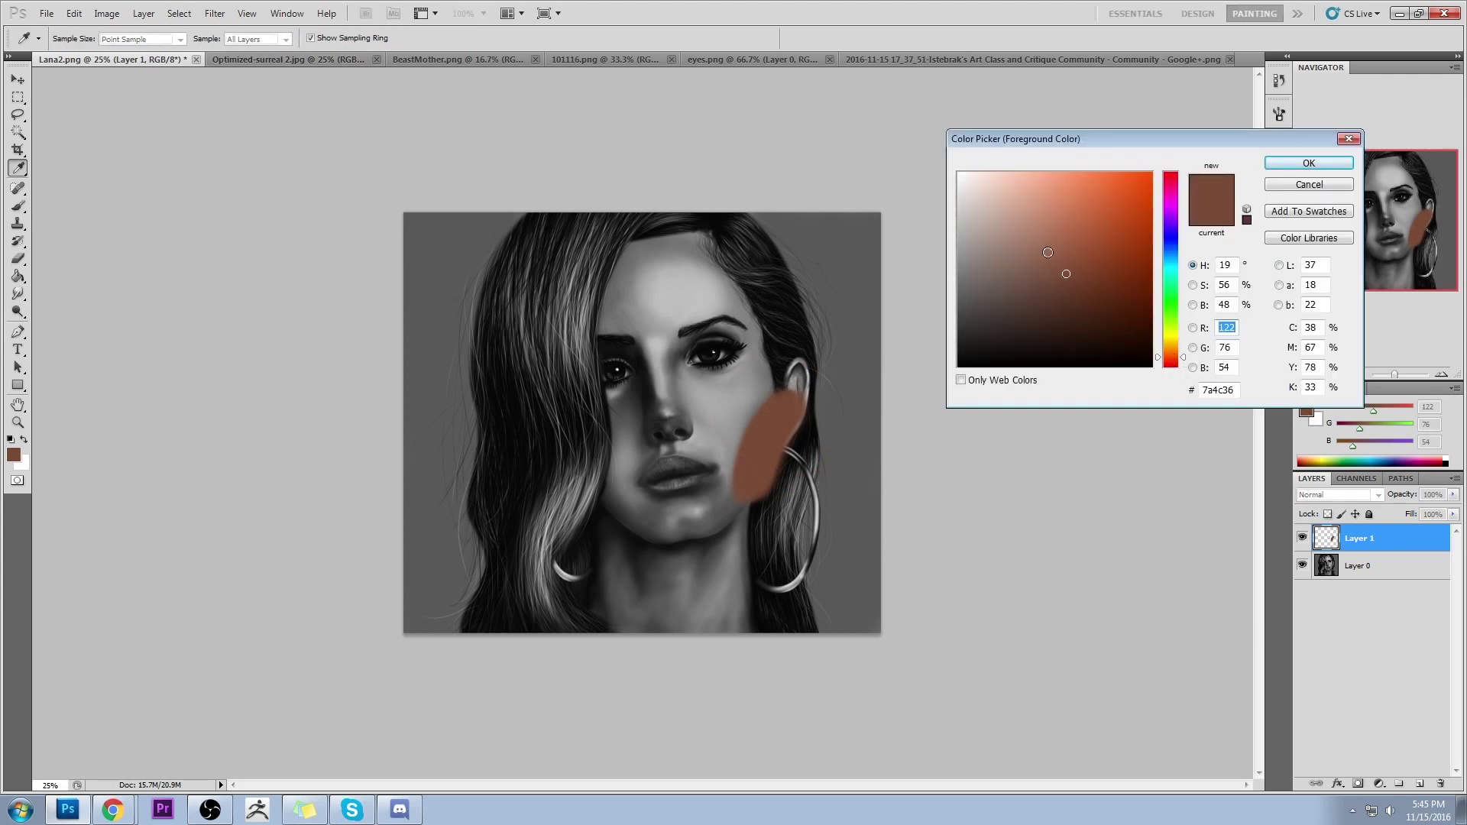
{"action": "mouse_move", "coordinate": [1048, 252]}
{"action": "left_mouse_down"}
{"action": "mouse_move", "coordinate": [1029, 208]}
{"action": "mouse_move", "coordinate": [1001, 220]}
{"action": "mouse_move", "coordinate": [1025, 219]}
{"action": "left_mouse_up"}
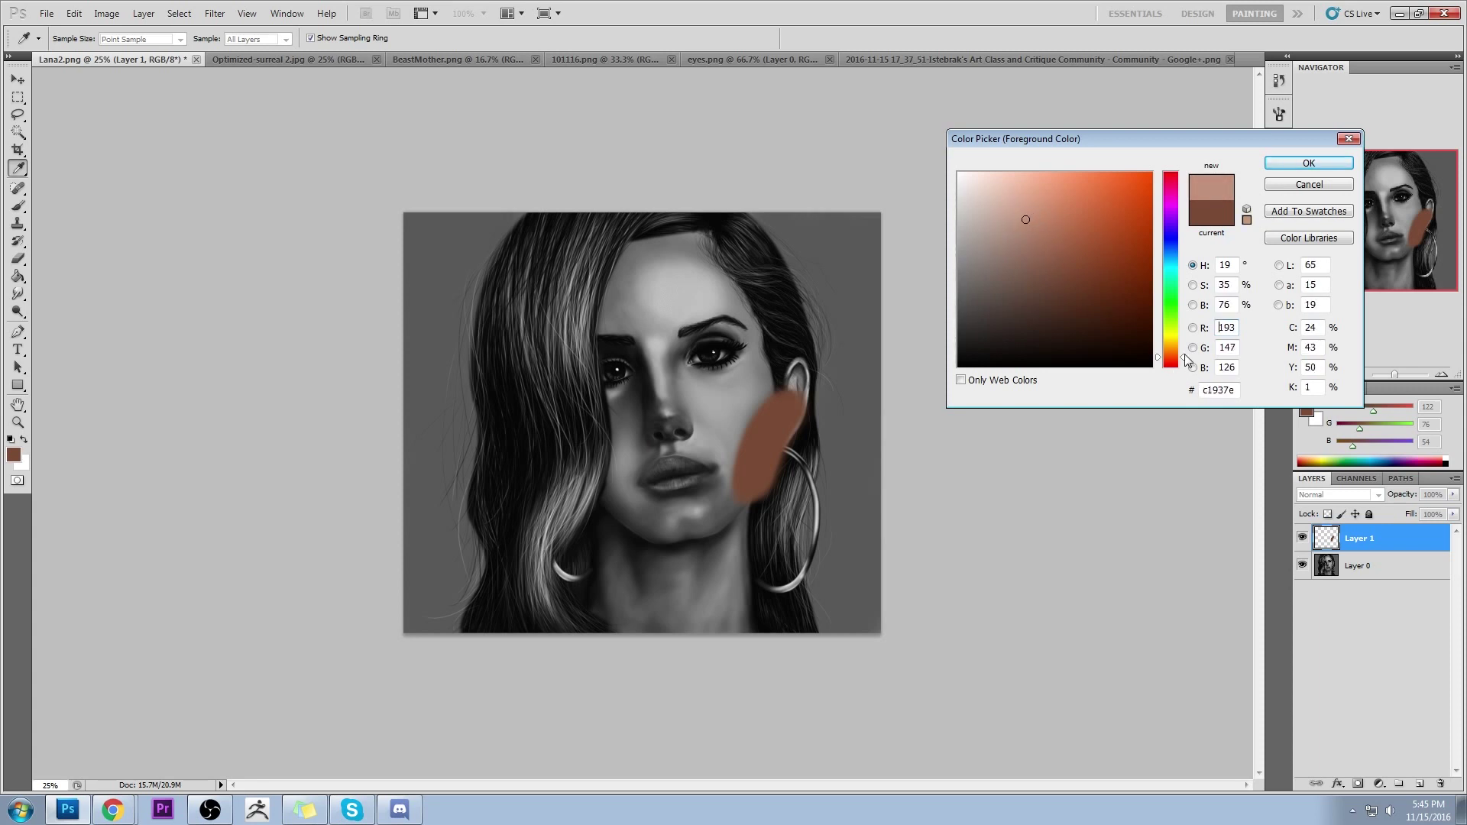
{"action": "left_click_drag", "start_coordinate": [1185, 359], "coordinate": [1185, 360]}
{"action": "left_click", "coordinate": [1278, 176]}
Paint the light skin tone over the cheek along the upper, inner side of the brown patch, undoing and repainting strokes
{"action": "key", "text": "b"}
{"action": "mouse_move", "coordinate": [764, 397]}
{"action": "left_mouse_down"}
{"action": "mouse_move", "coordinate": [753, 443]}
{"action": "mouse_move", "coordinate": [735, 465]}
{"action": "mouse_move", "coordinate": [770, 390]}
{"action": "mouse_move", "coordinate": [727, 459]}
{"action": "left_mouse_up"}
{"action": "key", "text": "ctrl+alt+z"}
{"action": "key", "text": "ctrl+alt+z"}
{"action": "key", "text": "ctrl+alt+z"}
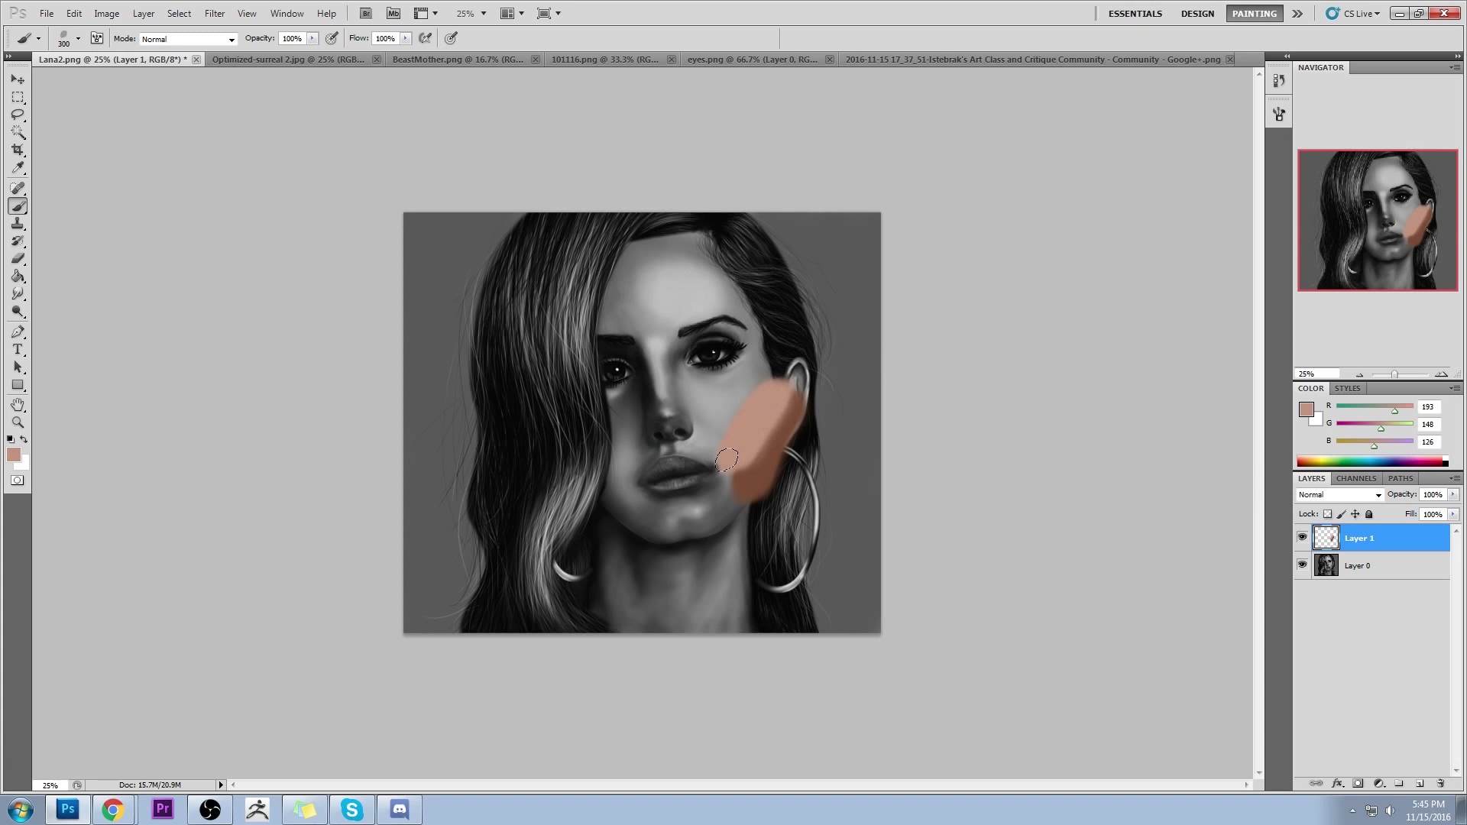
{"action": "left_click_drag", "start_coordinate": [785, 393], "coordinate": [738, 449]}
Preview the painted patch with Hue/Saturation at Saturation -100 to compare its values with the greyscale skin, and cancel the adjustment
{"action": "key", "text": "ctrl+u"}
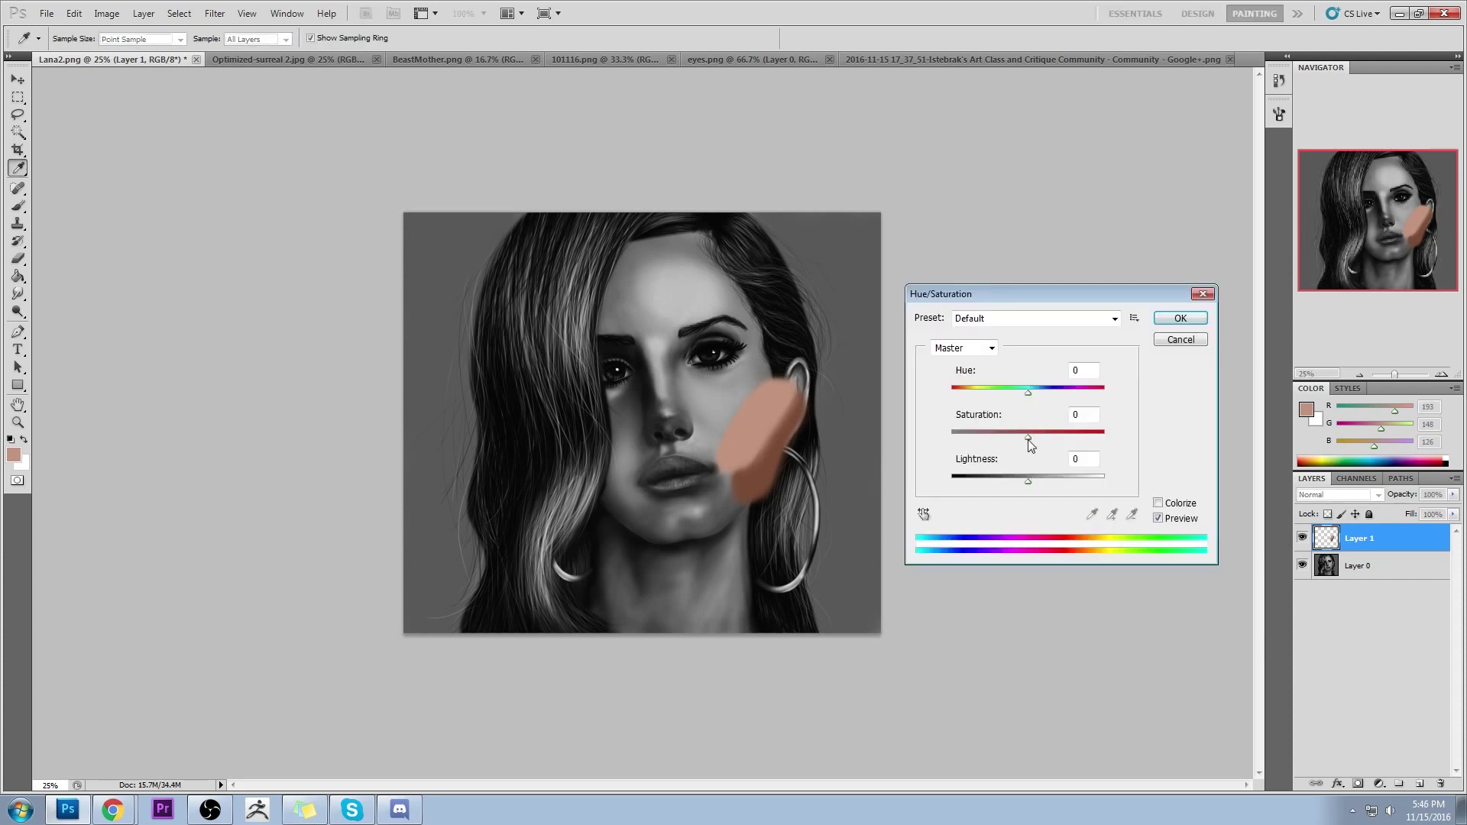
{"action": "left_click_drag", "start_coordinate": [1028, 437], "coordinate": [951, 437]}
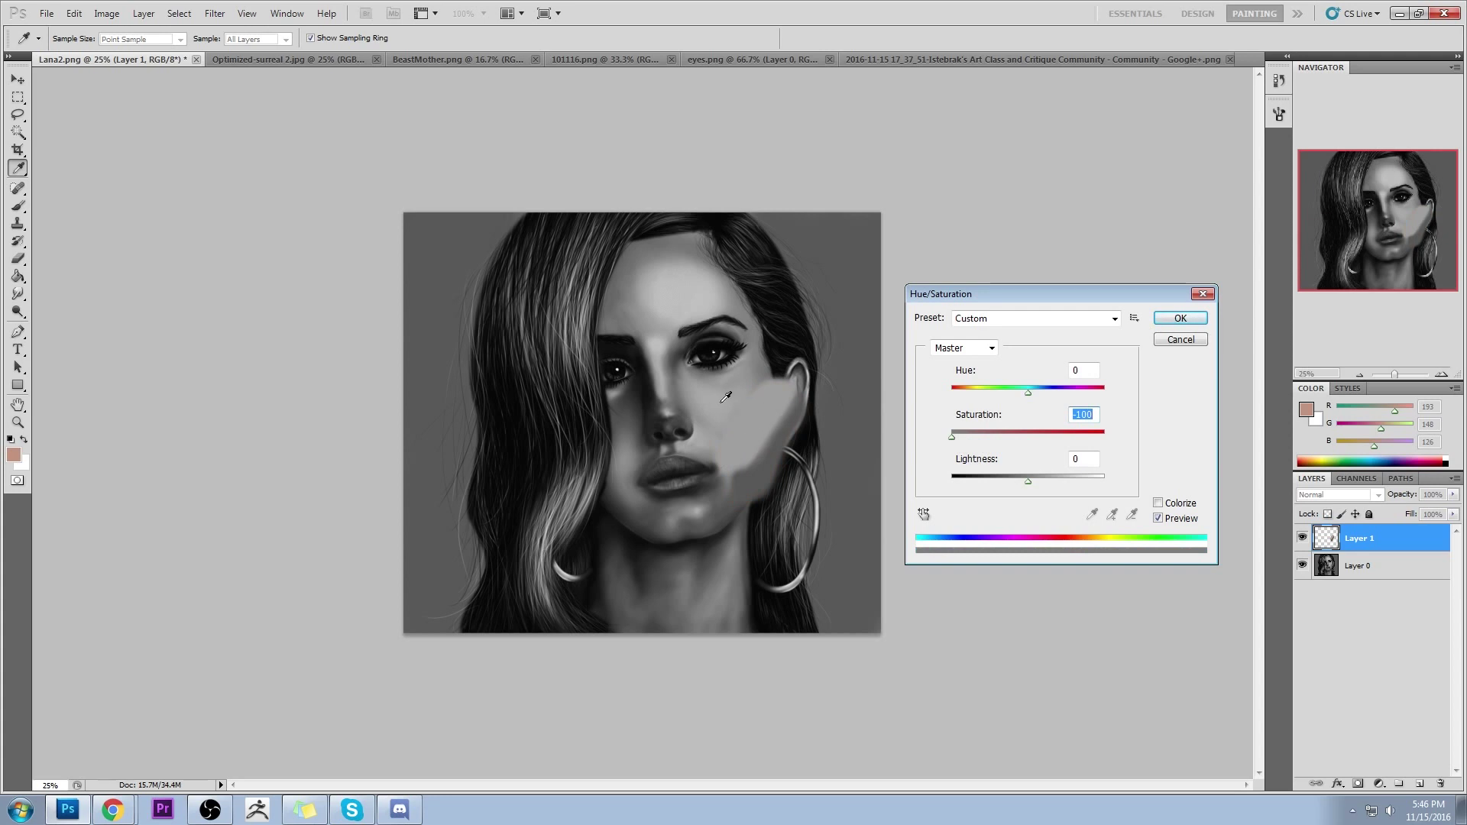
{"action": "left_click", "coordinate": [1180, 339]}
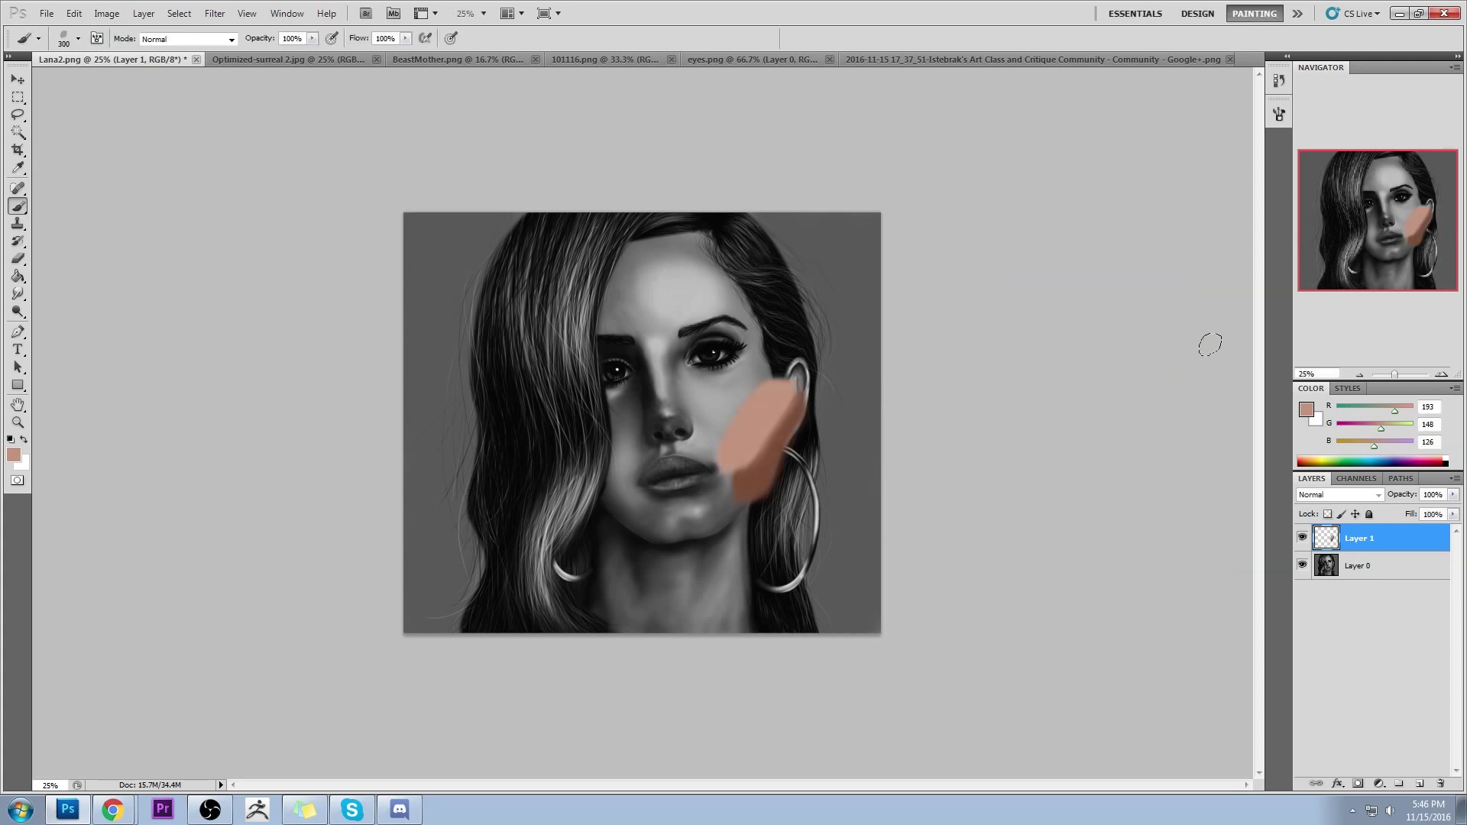
Hide Layer 1 and select the grey background on both sides of the head on Layer 0 with the Magic Wand
{"action": "left_click", "coordinate": [1302, 537]}
{"action": "left_click", "coordinate": [1366, 569]}
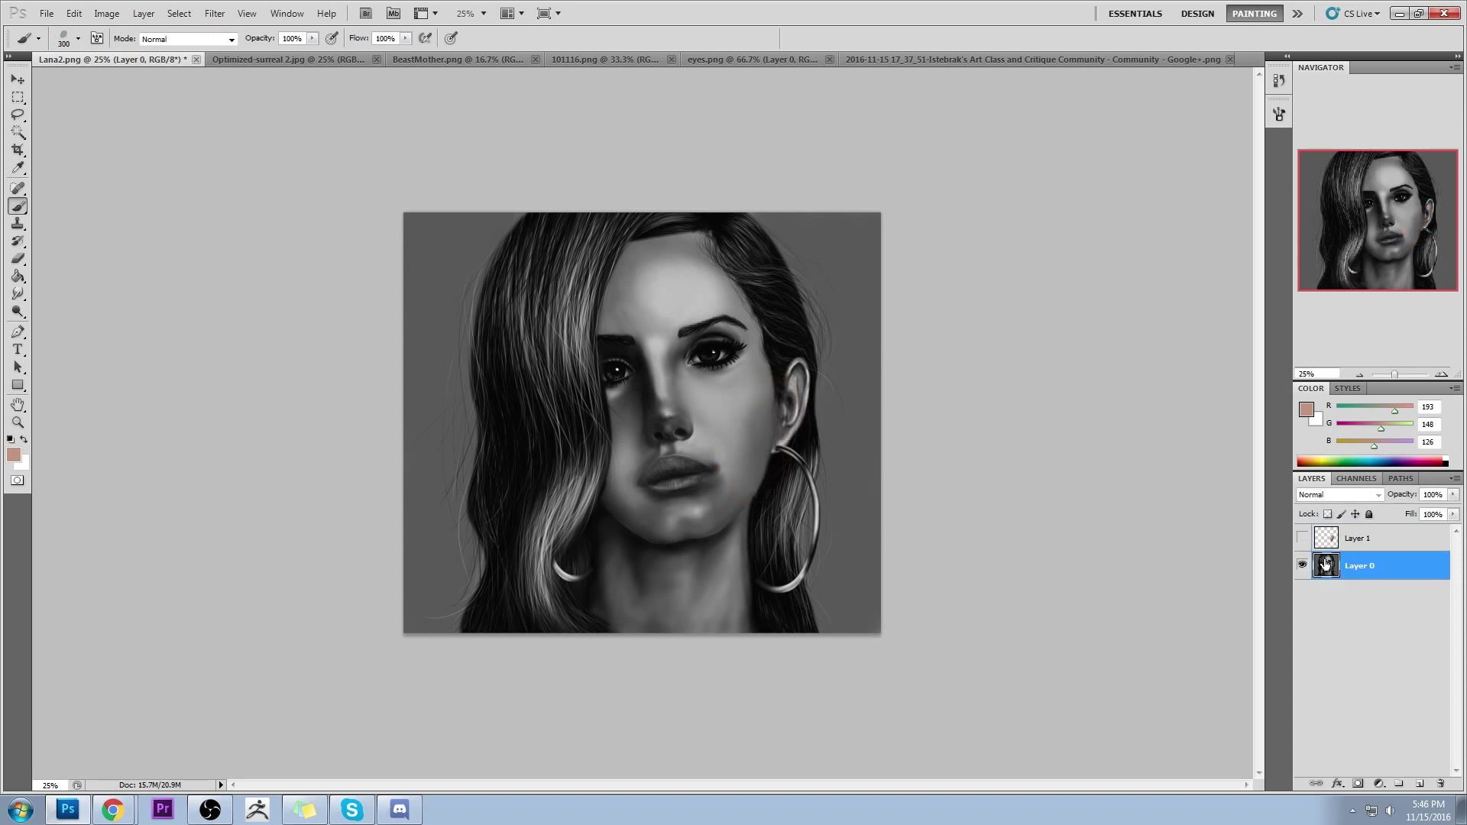
{"action": "left_click", "coordinate": [435, 258]}
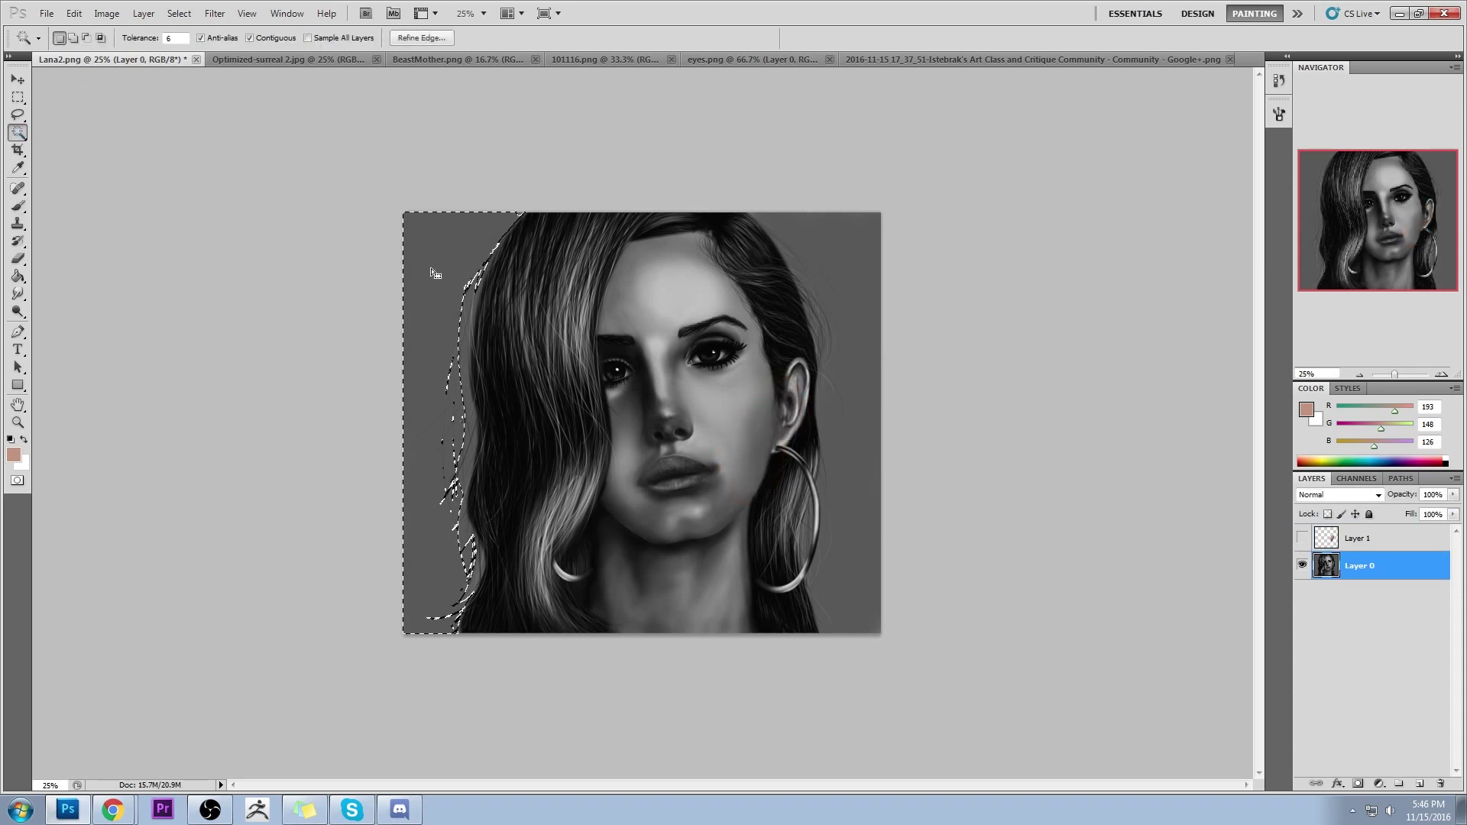
{"action": "left_click", "coordinate": [848, 268], "text": "shift"}
{"action": "key", "text": "ctrl+d"}
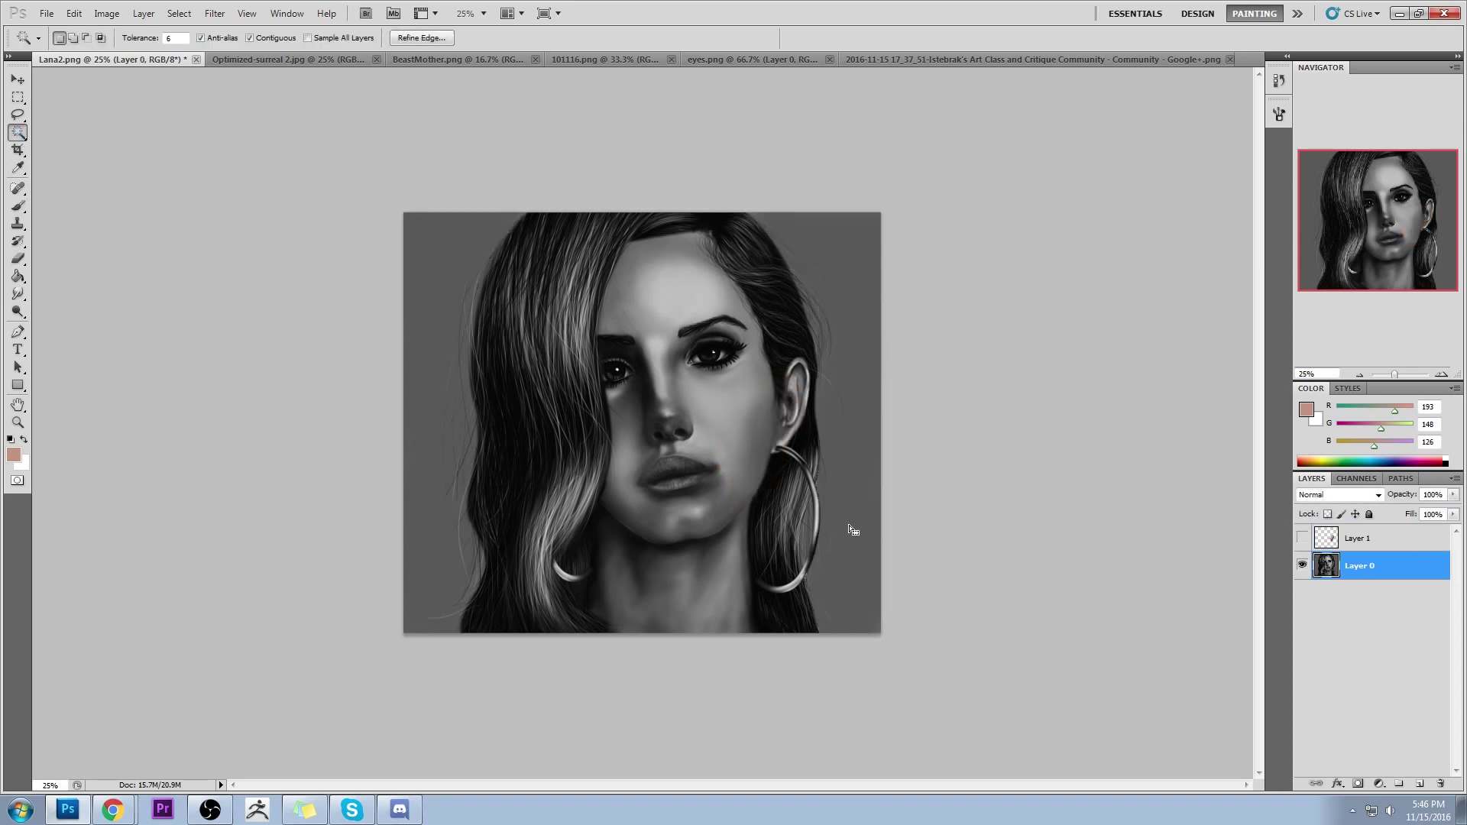
Lighten the selected background to a pale grey by raising the Lightness in Hue/Saturation
{"action": "key", "text": "ctrl+u"}
{"action": "left_click_drag", "start_coordinate": [1032, 485], "coordinate": [1068, 482]}
{"action": "left_click", "coordinate": [1180, 318]}
{"action": "key", "text": "w"}
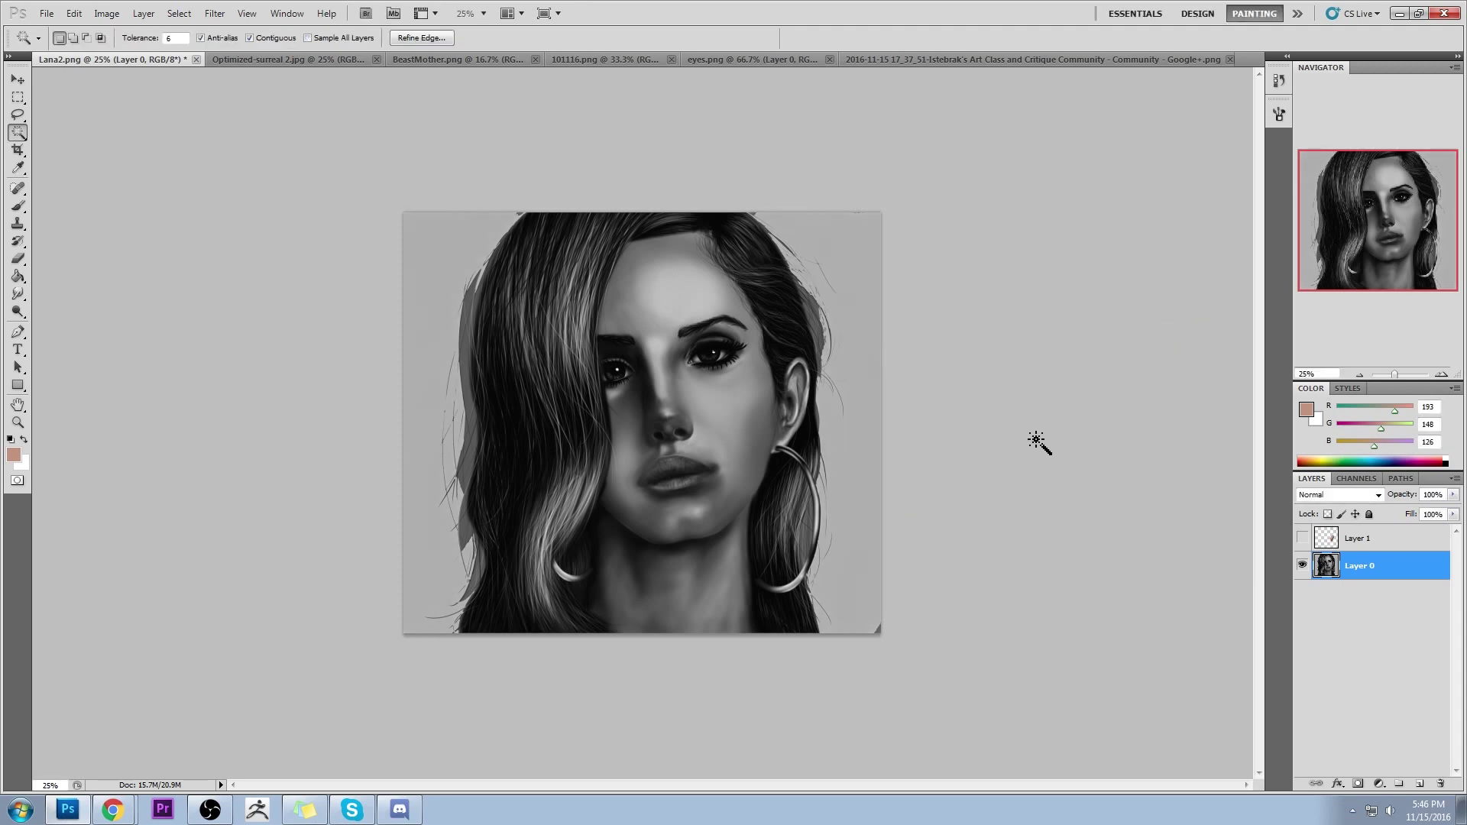
Examine the grey values of the background, hair and cheek with the foreground Color Picker, cancel it and return to the Brush
{"action": "left_click", "coordinate": [1305, 410]}
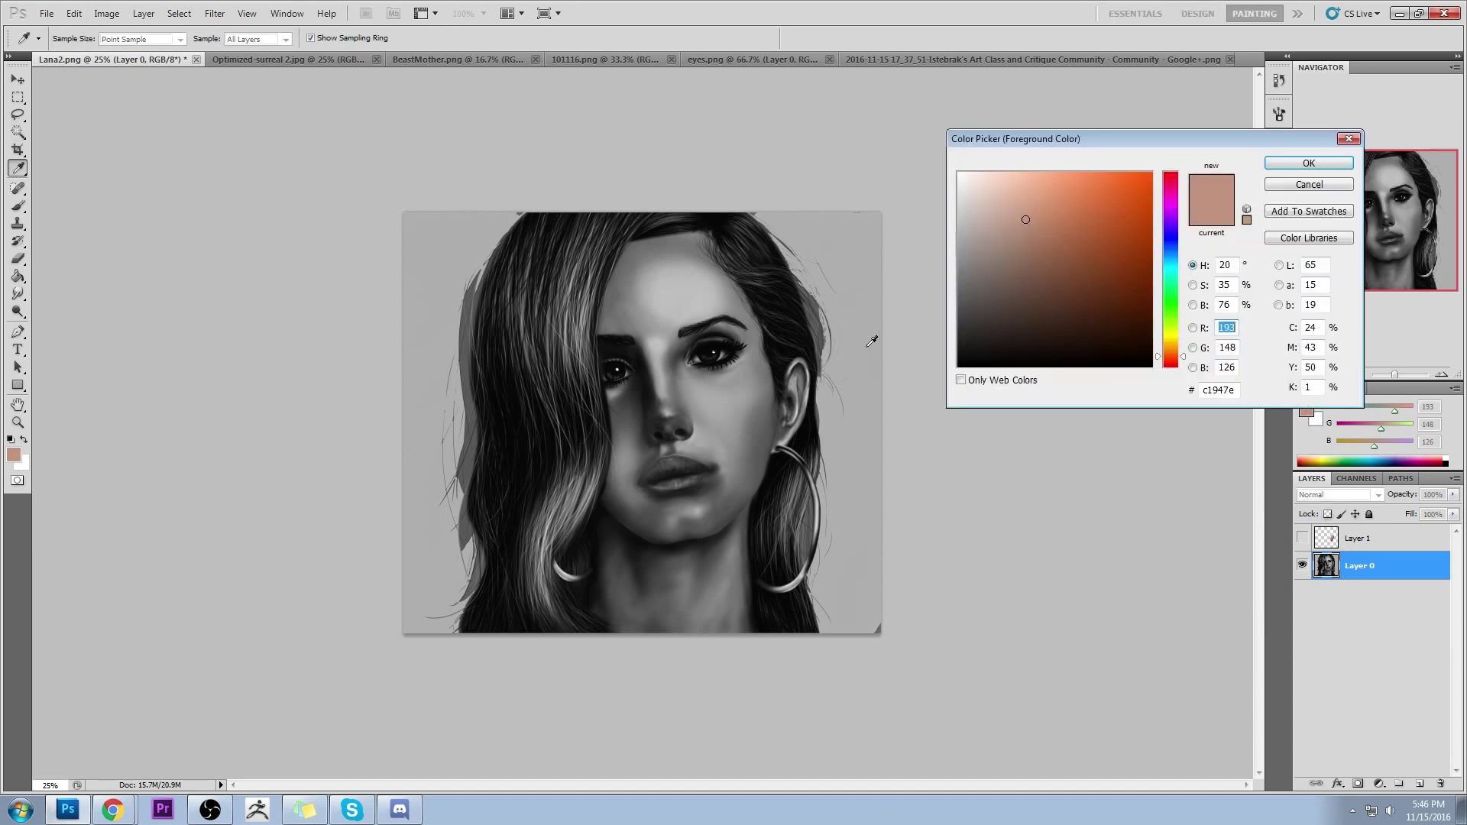
{"action": "left_click", "coordinate": [858, 343]}
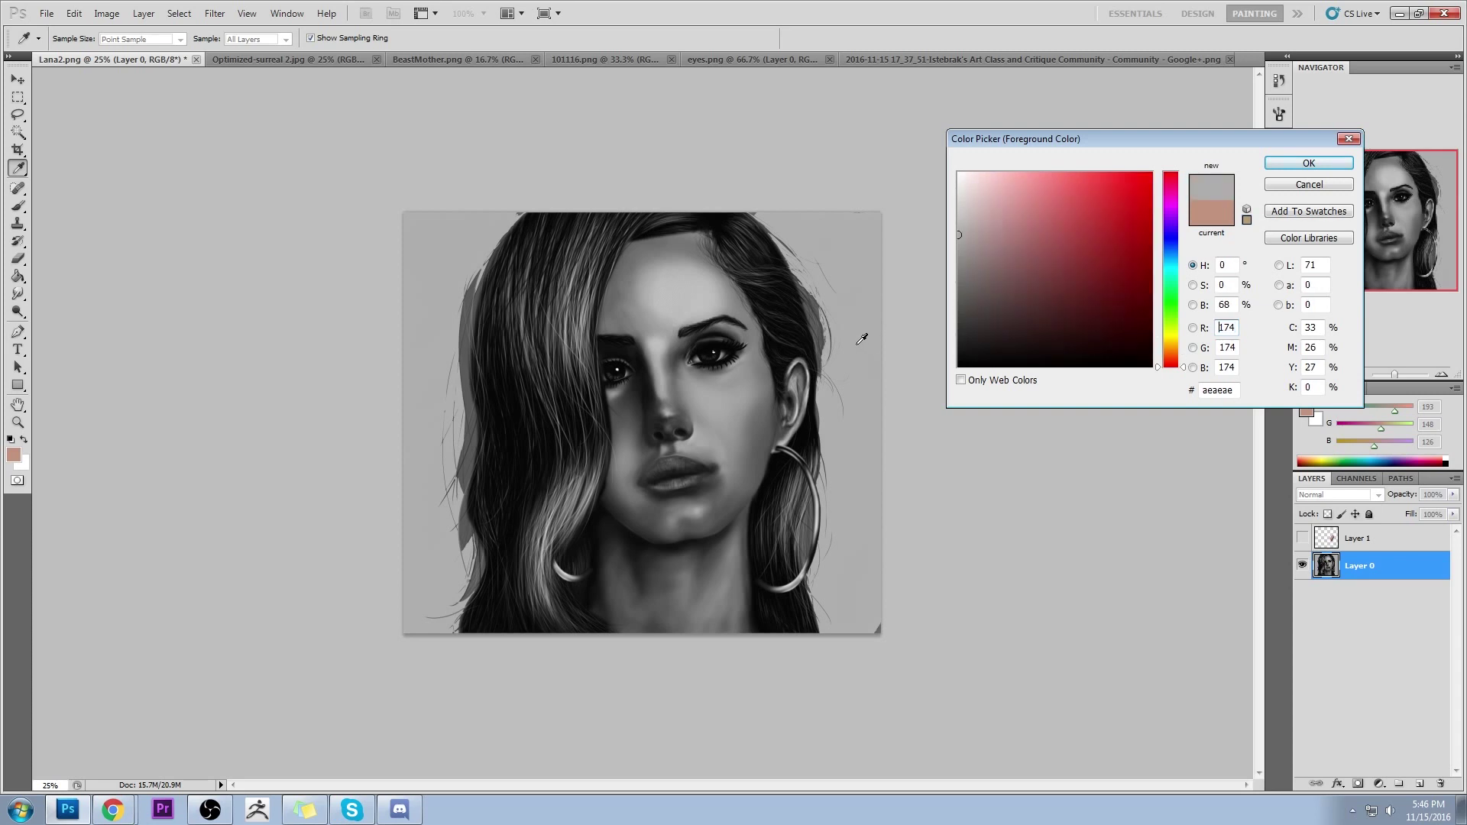
{"action": "left_click", "coordinate": [529, 432]}
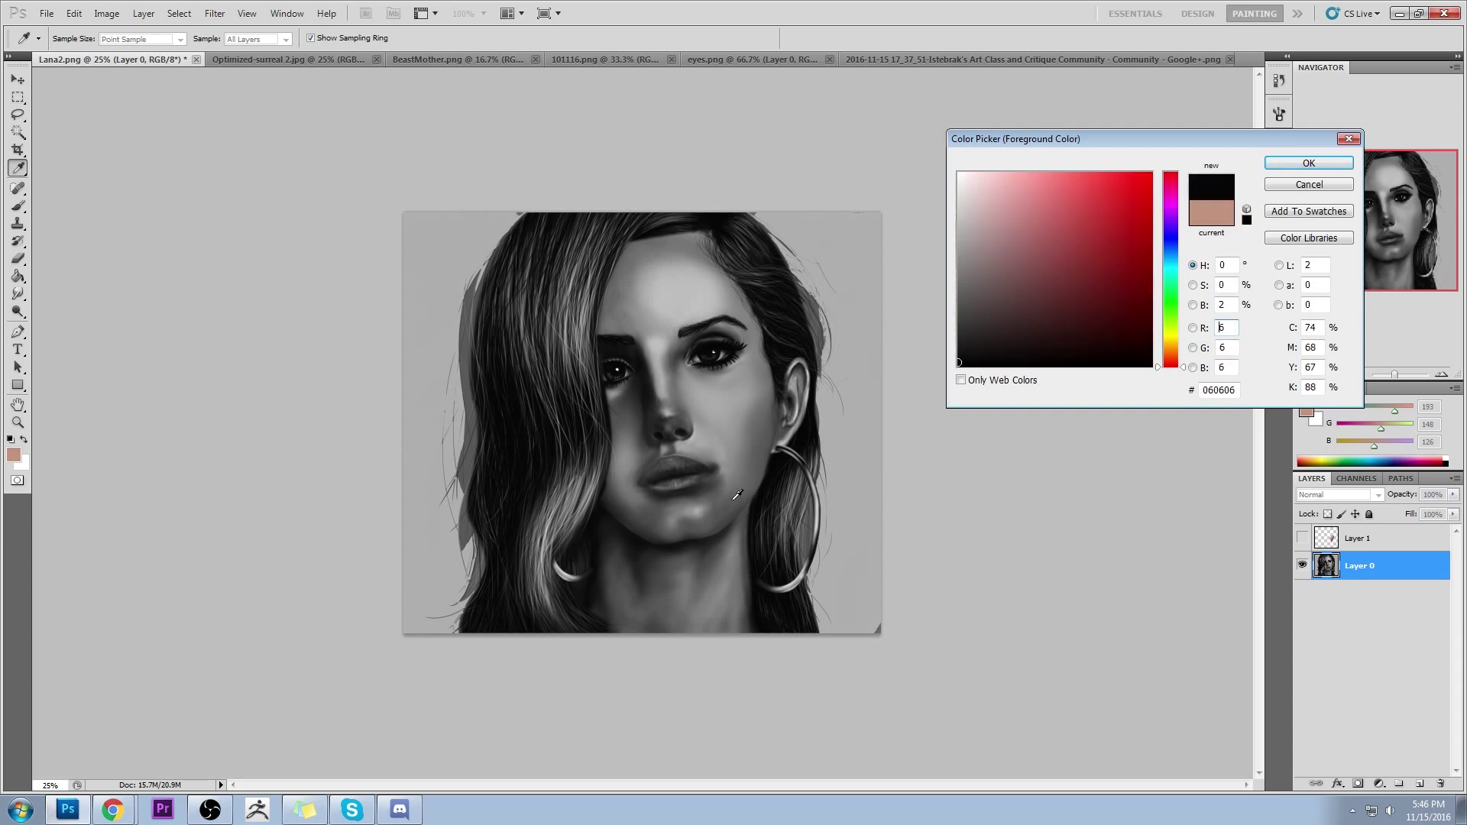
{"action": "left_click", "coordinate": [748, 402]}
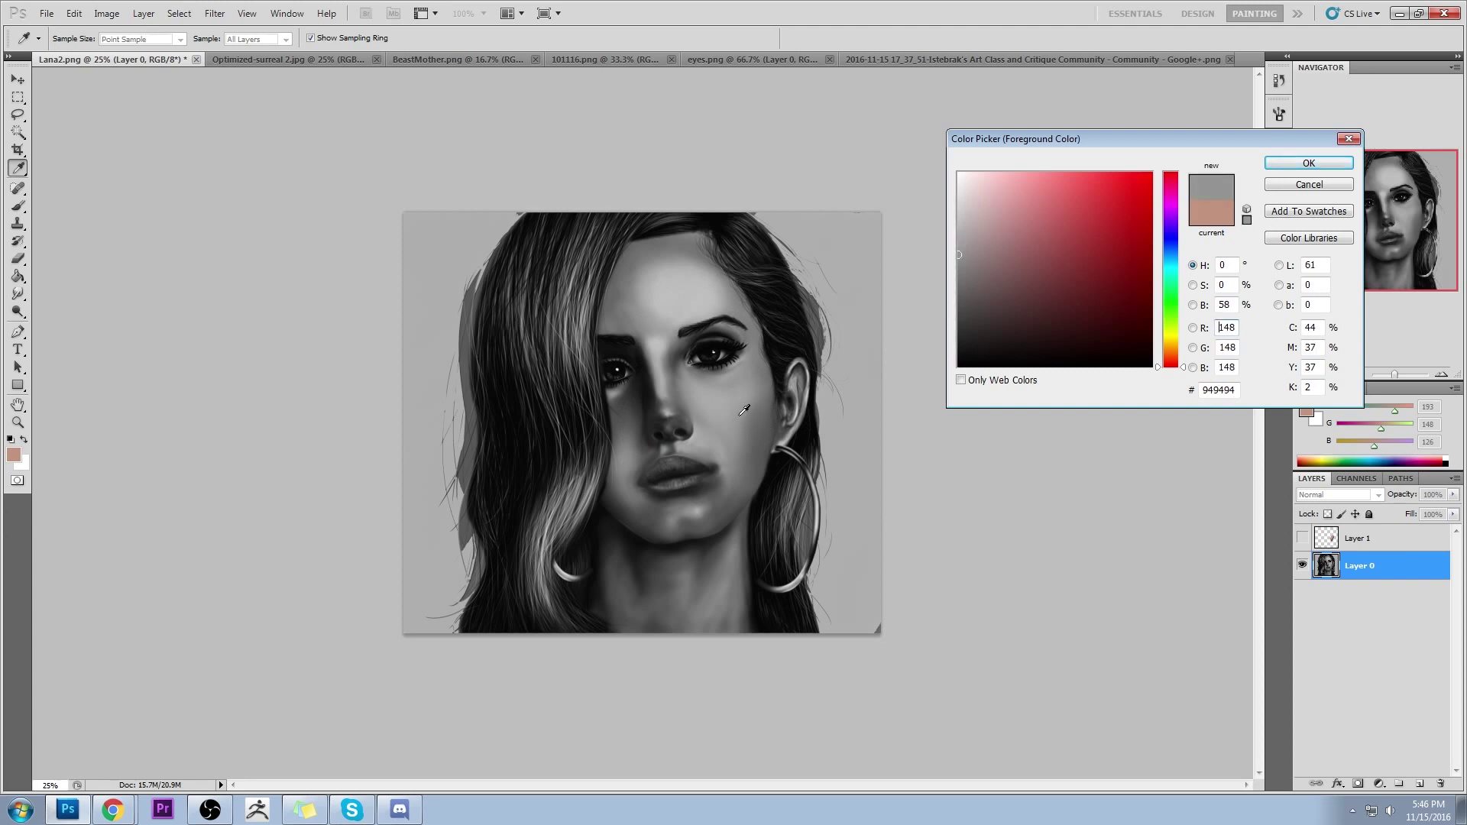
{"action": "left_click_drag", "start_coordinate": [742, 413], "coordinate": [755, 457]}
{"action": "left_click", "coordinate": [734, 341]}
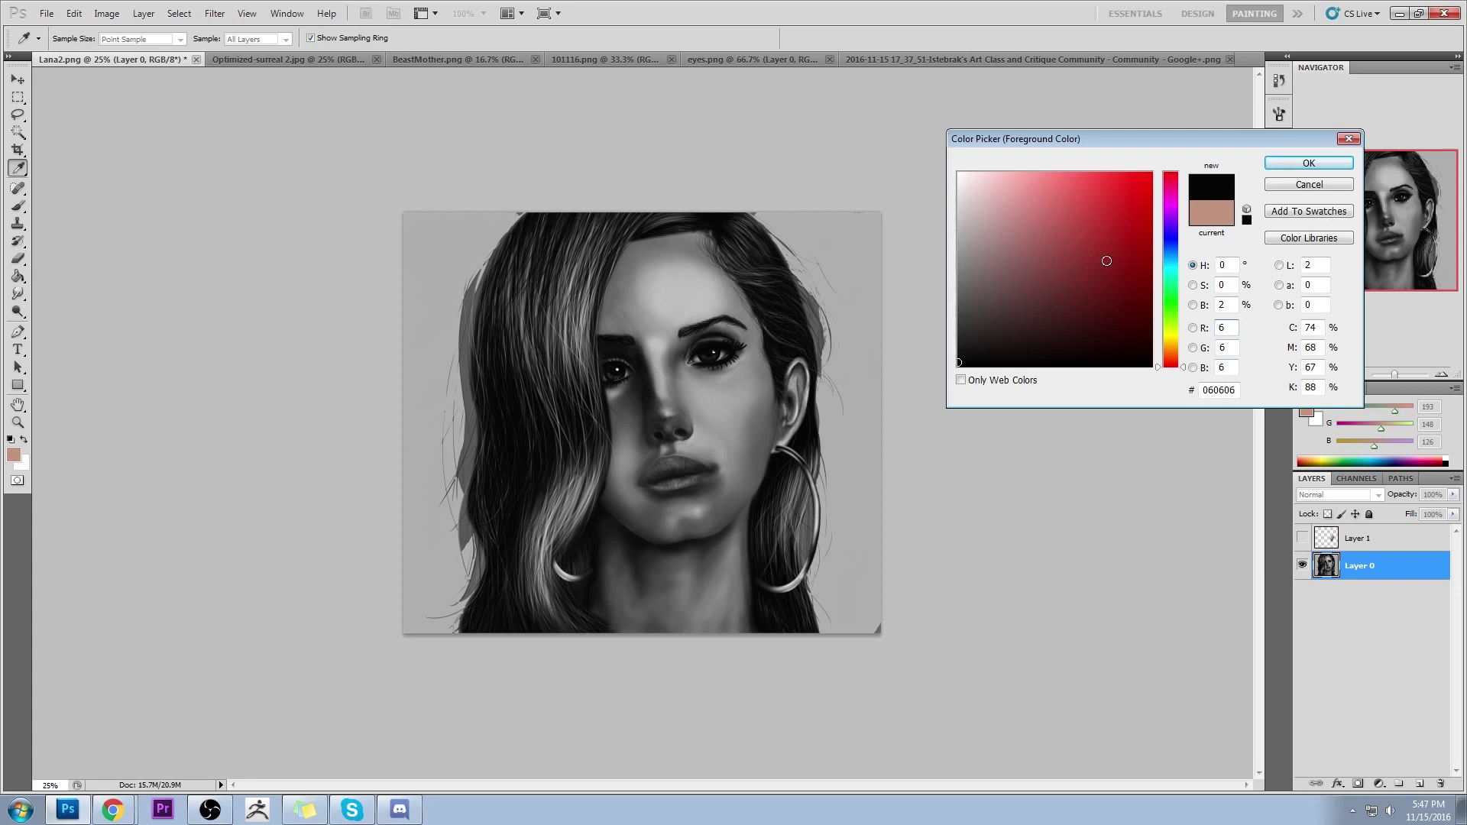
{"action": "left_click", "coordinate": [1299, 185]}
{"action": "key", "text": "b"}
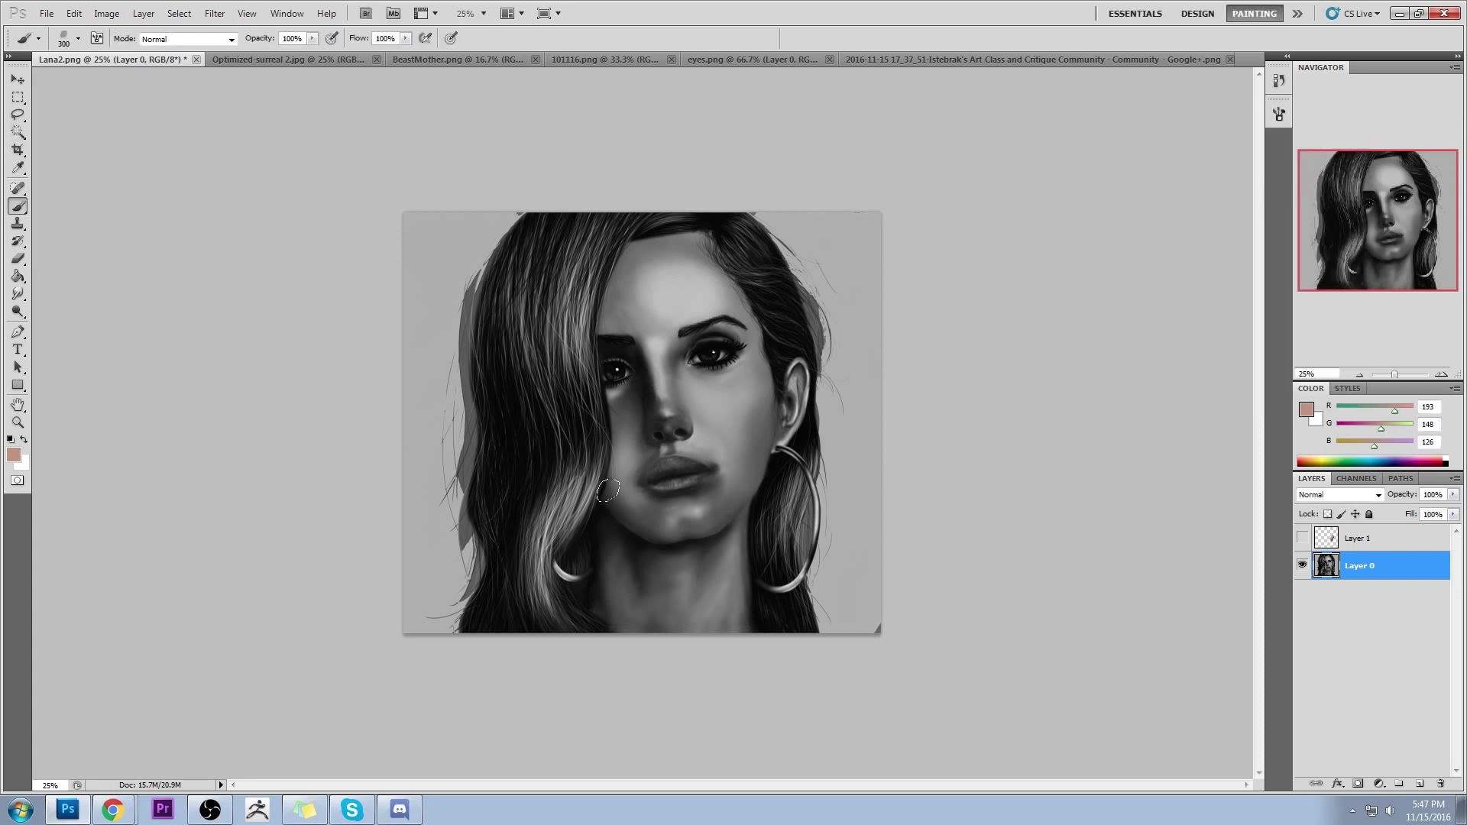
Sample the mid grey of the lower cheek, RGB 120, 120, 120, and set the brush opacity to 91%
{"action": "left_click", "coordinate": [735, 493], "text": "alt"}
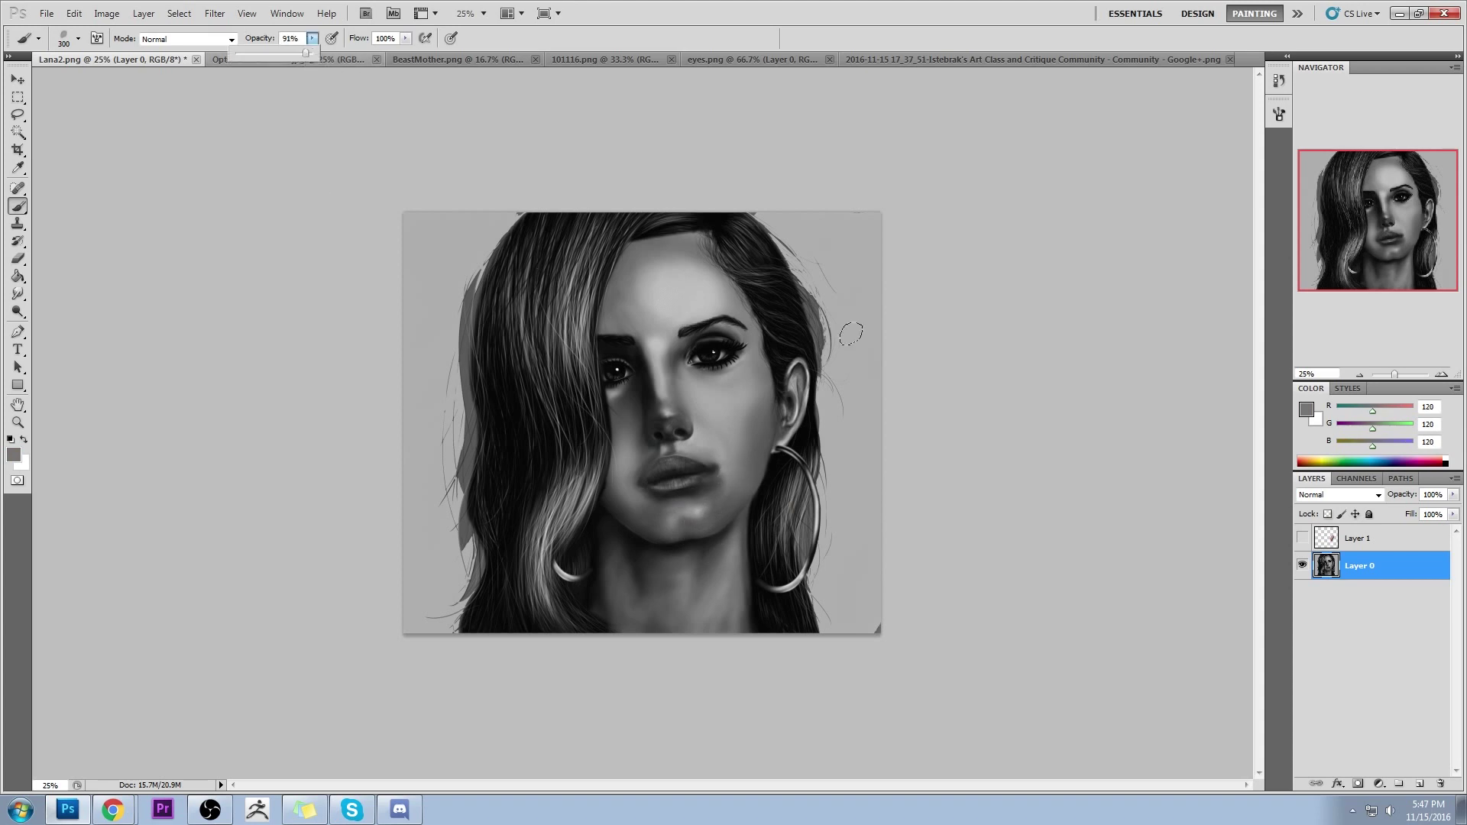
{"action": "key", "text": "9"}
{"action": "key", "text": "1"}
{"action": "right_click", "coordinate": [997, 359]}
{"action": "left_click", "coordinate": [1020, 297]}
{"action": "key", "text": "m"}
{"action": "right_click", "coordinate": [799, 337]}
{"action": "left_click", "coordinate": [884, 344]}
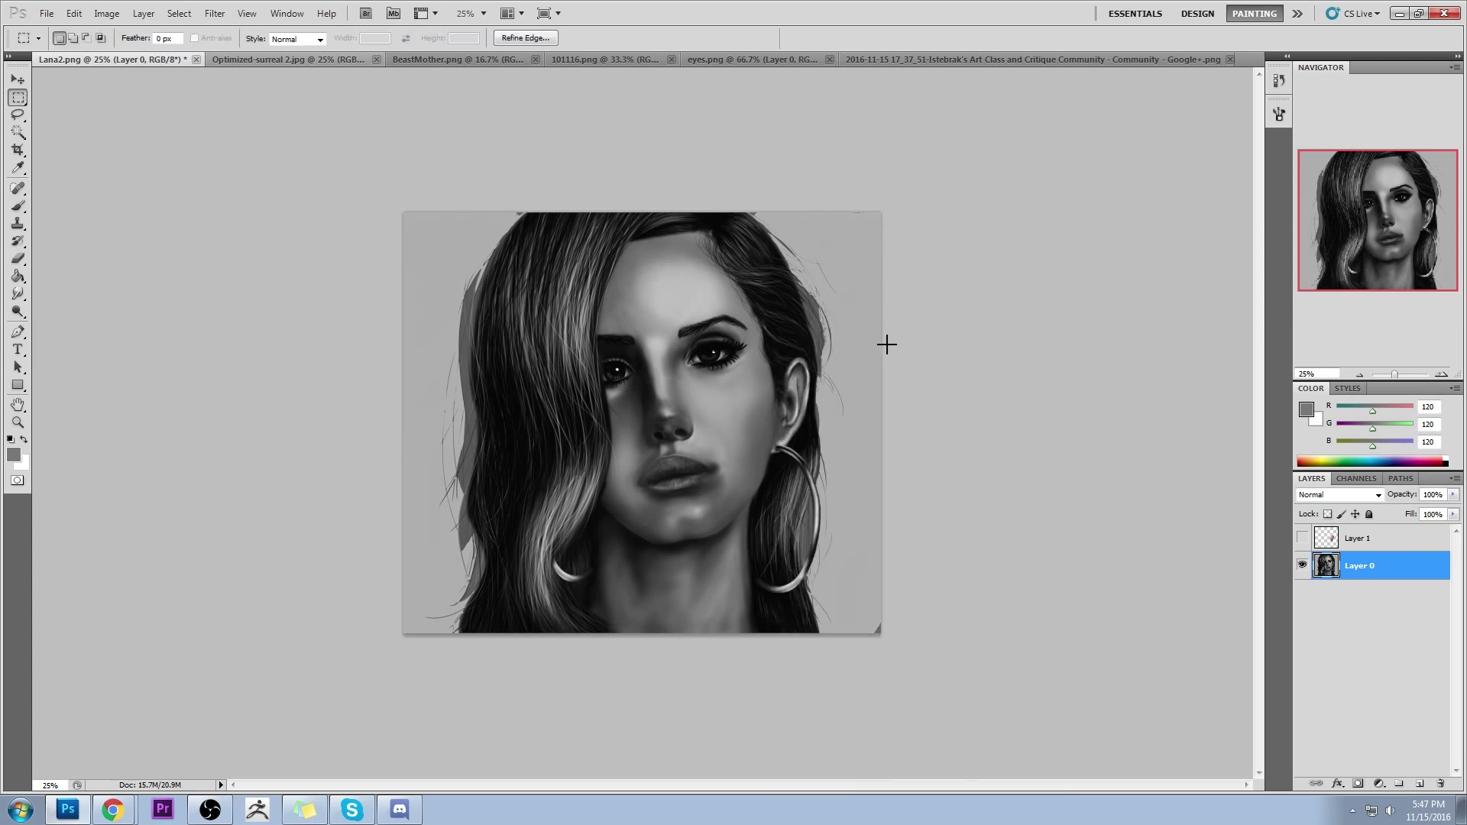
Sample greys between the chin and upper cheek with the Brush, and lower the brush opacity to 37%
{"action": "key", "text": "b"}
{"action": "left_click", "coordinate": [727, 496], "text": "alt"}
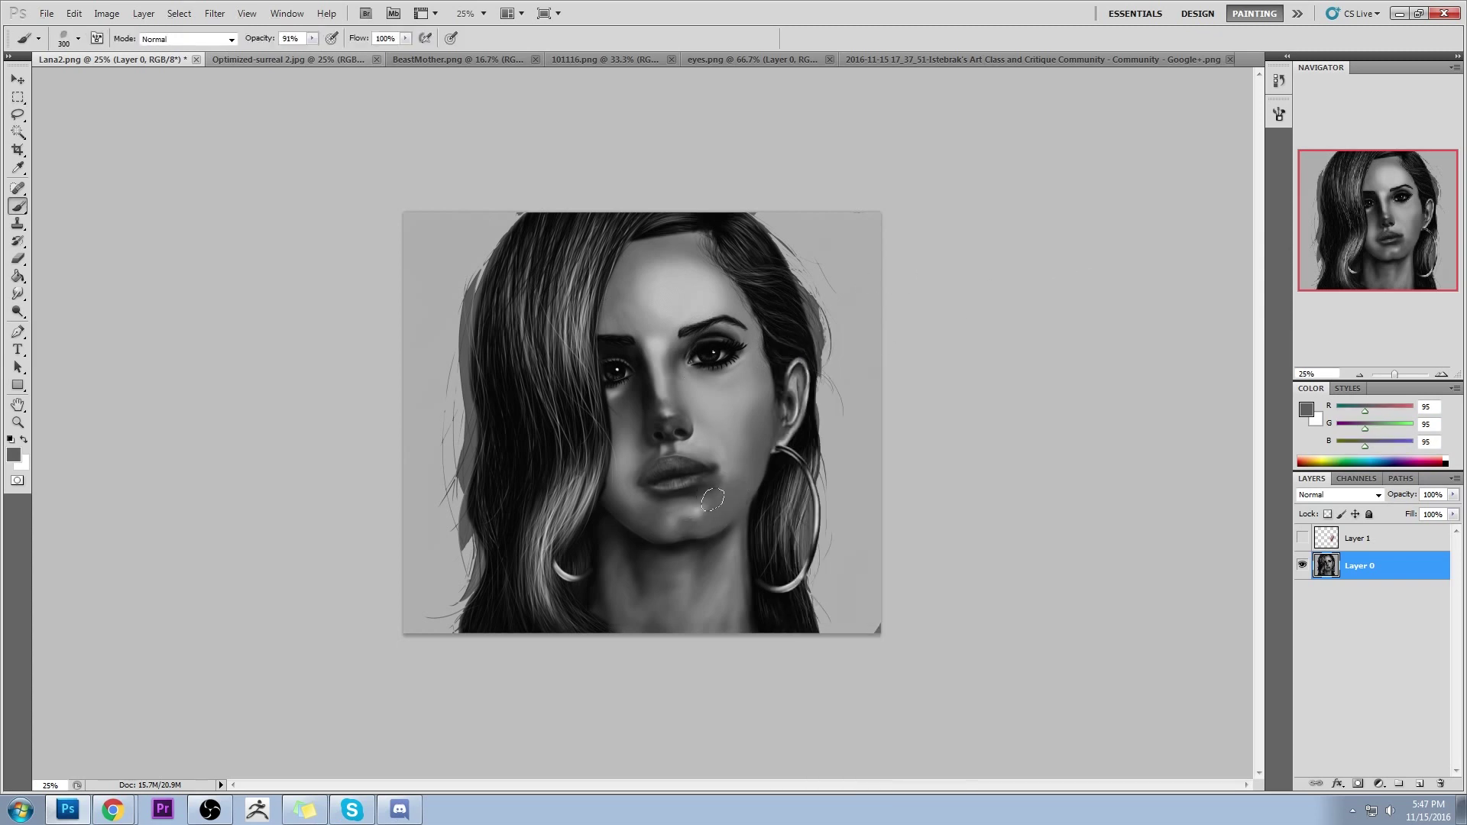
{"action": "left_click", "coordinate": [736, 467], "text": "alt"}
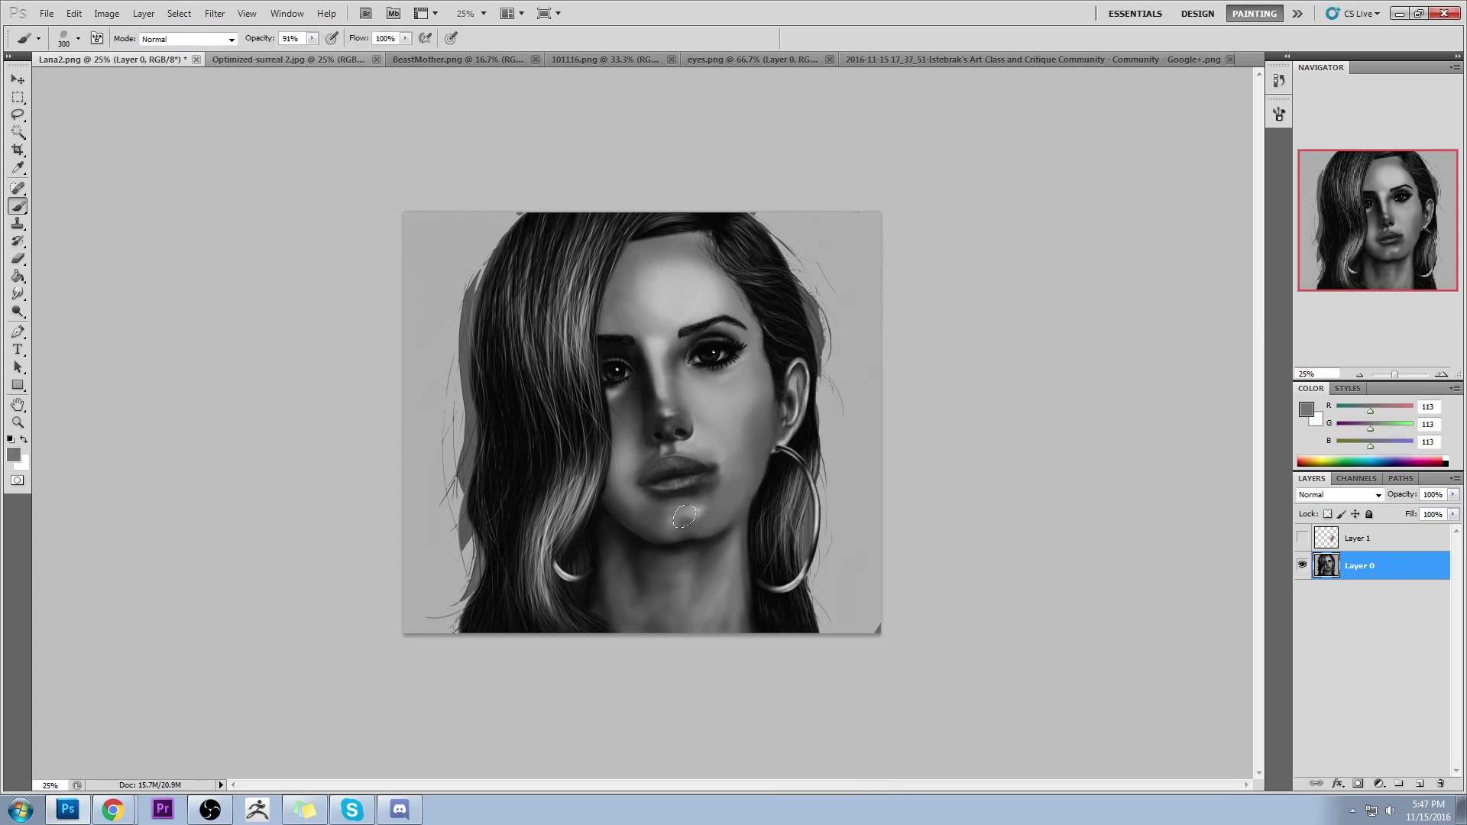
{"action": "left_click", "coordinate": [732, 432], "text": "alt"}
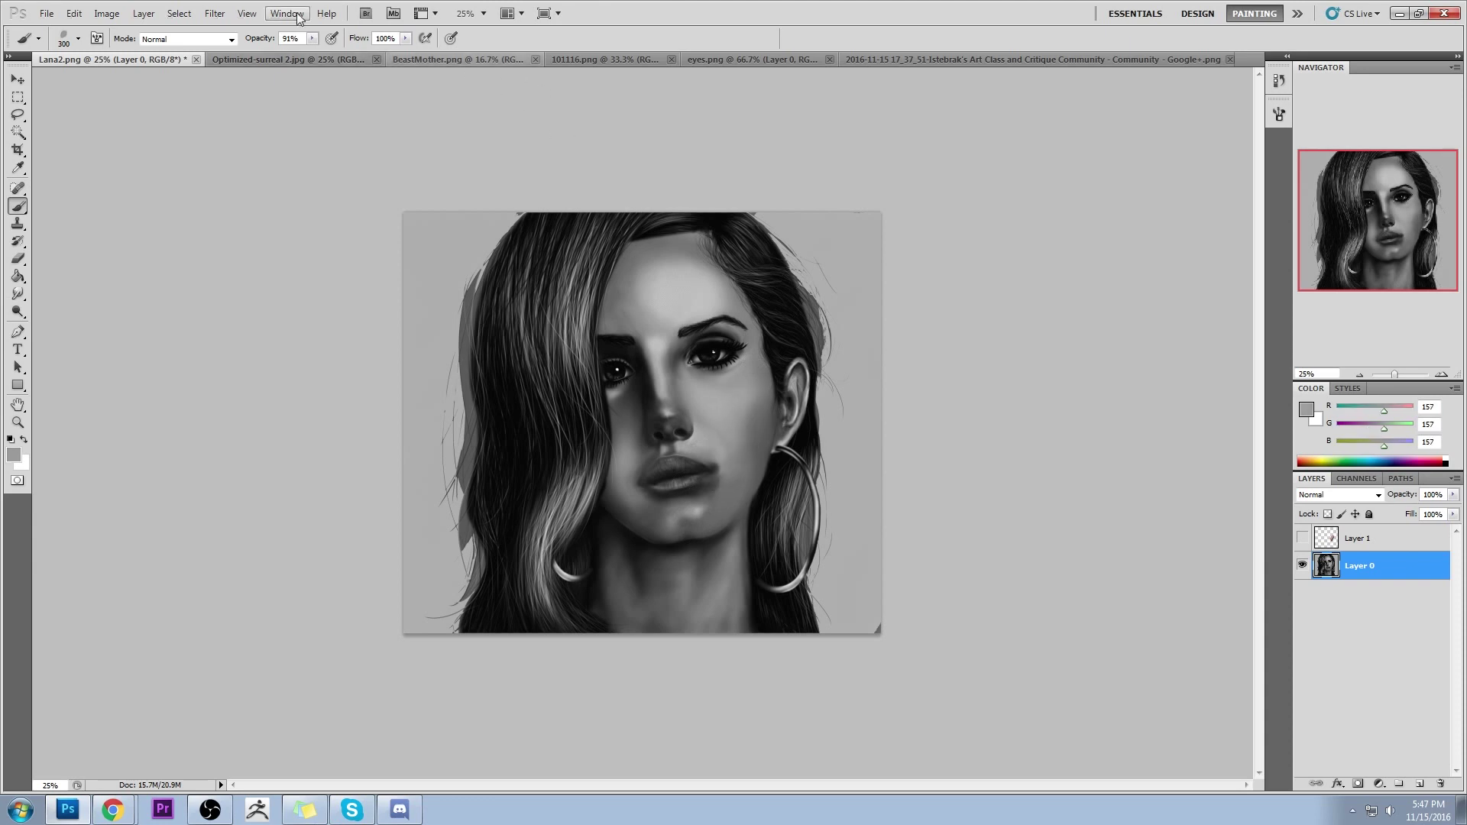
{"action": "left_click", "coordinate": [312, 38]}
{"action": "left_click_drag", "start_coordinate": [313, 53], "coordinate": [271, 53]}
{"action": "left_click", "coordinate": [305, 162]}
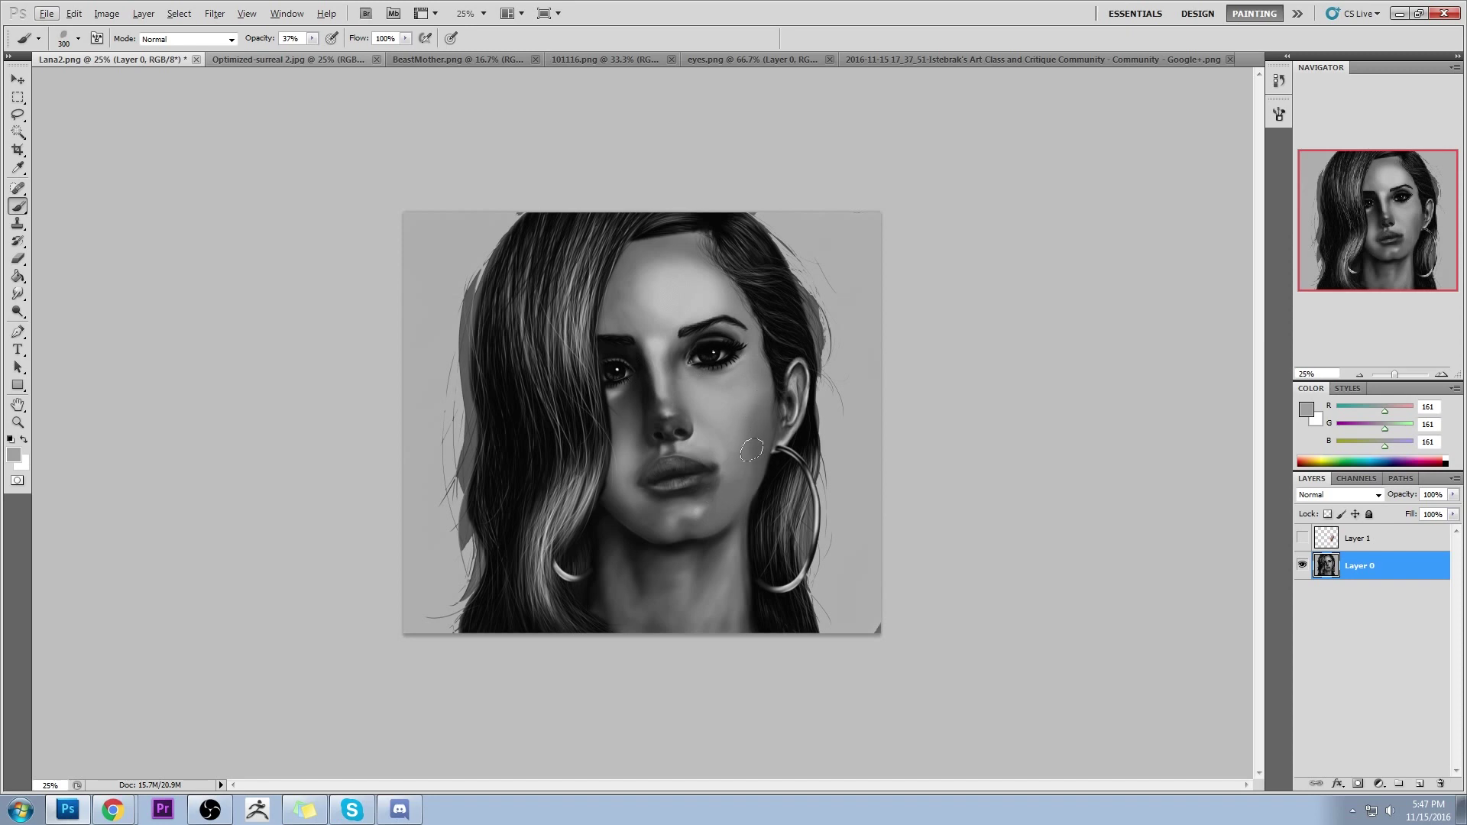
Blend the cheek and jaw shading at low opacity, alternately sampling lighter greys from the upper cheek and darker greys from the lower cheek
{"action": "left_click", "coordinate": [753, 457], "text": "alt"}
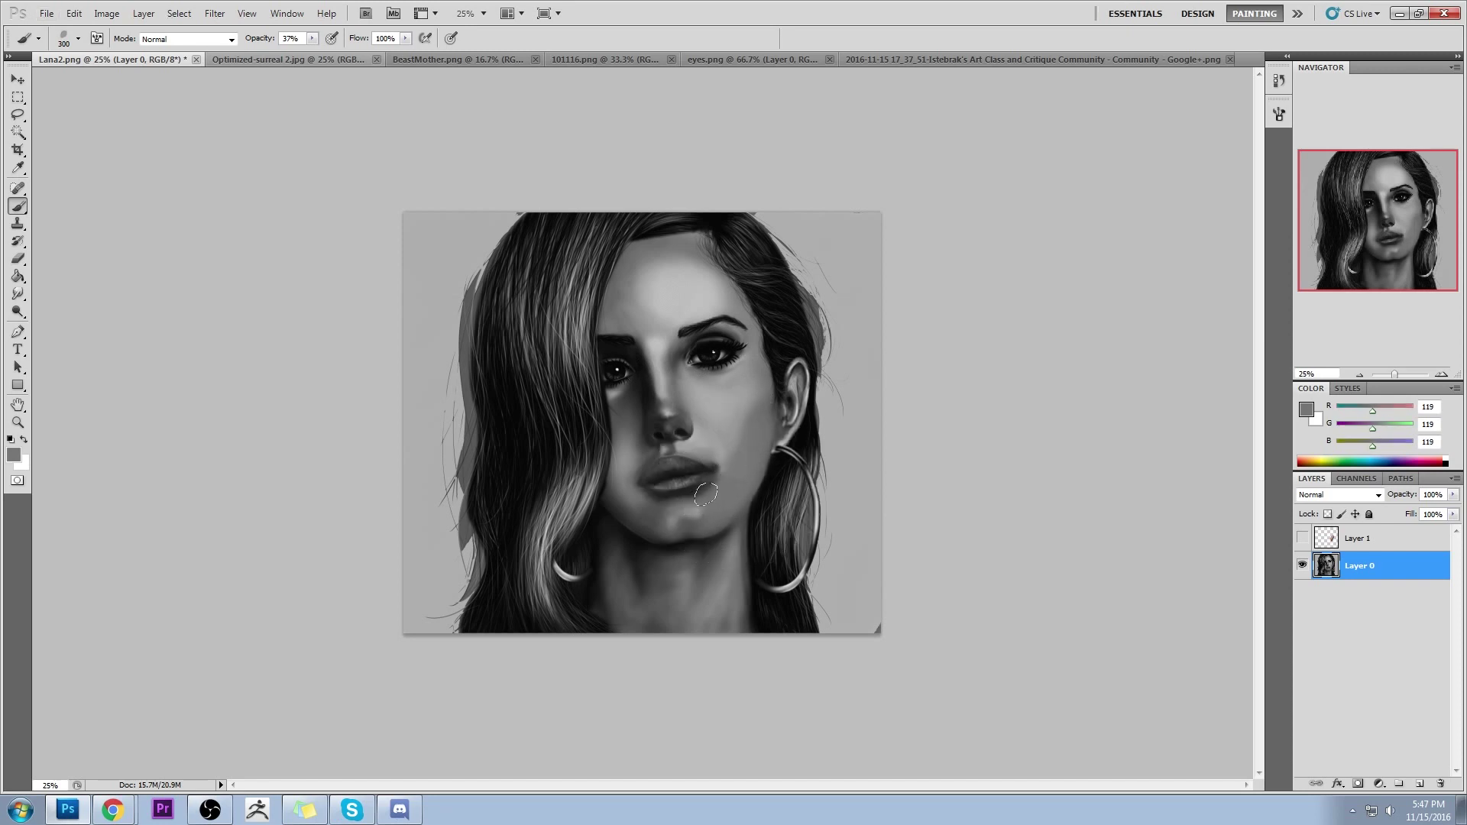
{"action": "left_click", "coordinate": [761, 372], "text": "alt"}
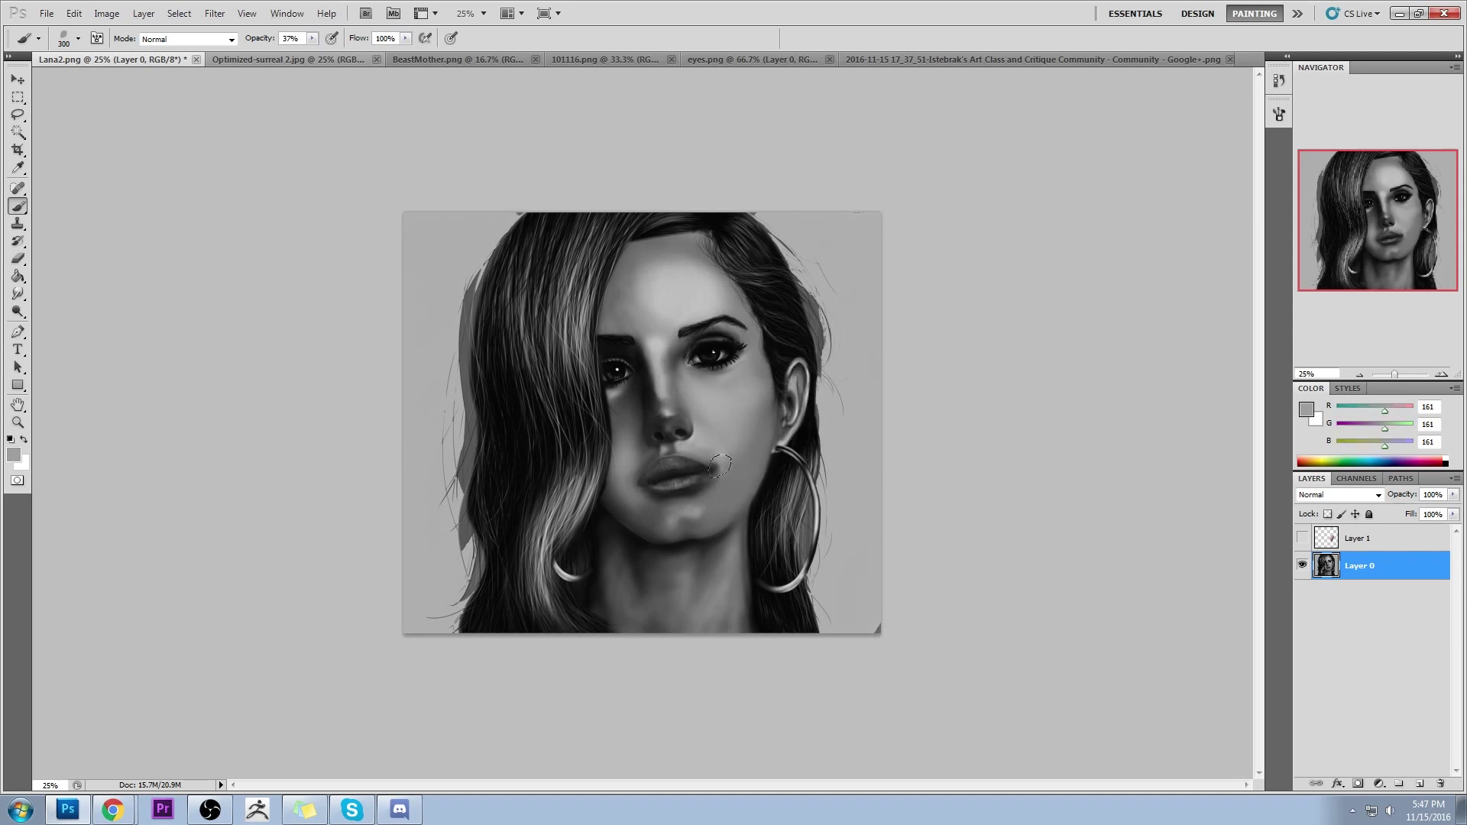
{"action": "left_click", "coordinate": [745, 455], "text": "alt"}
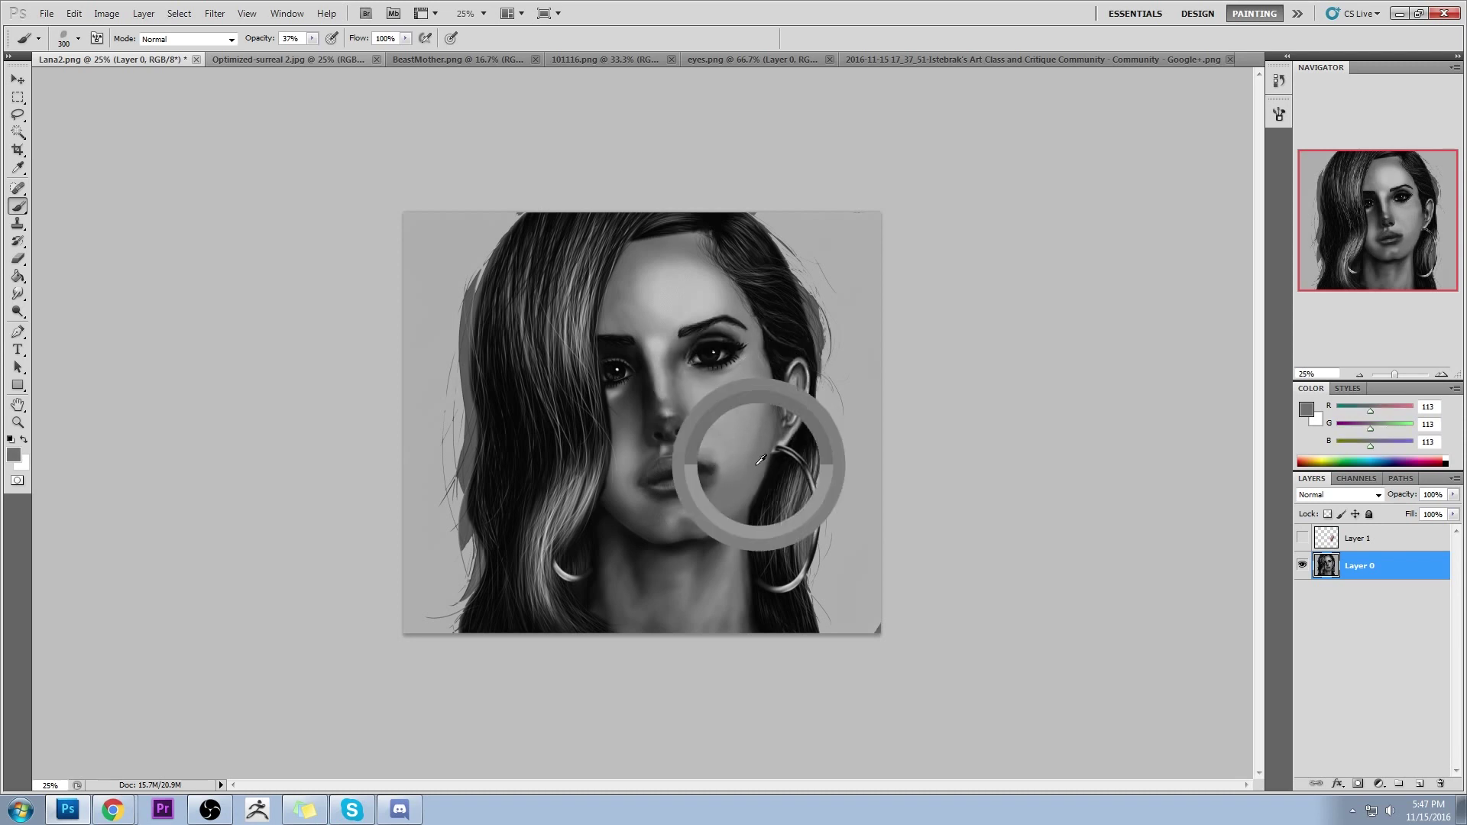
{"action": "left_click", "coordinate": [733, 390], "text": "alt"}
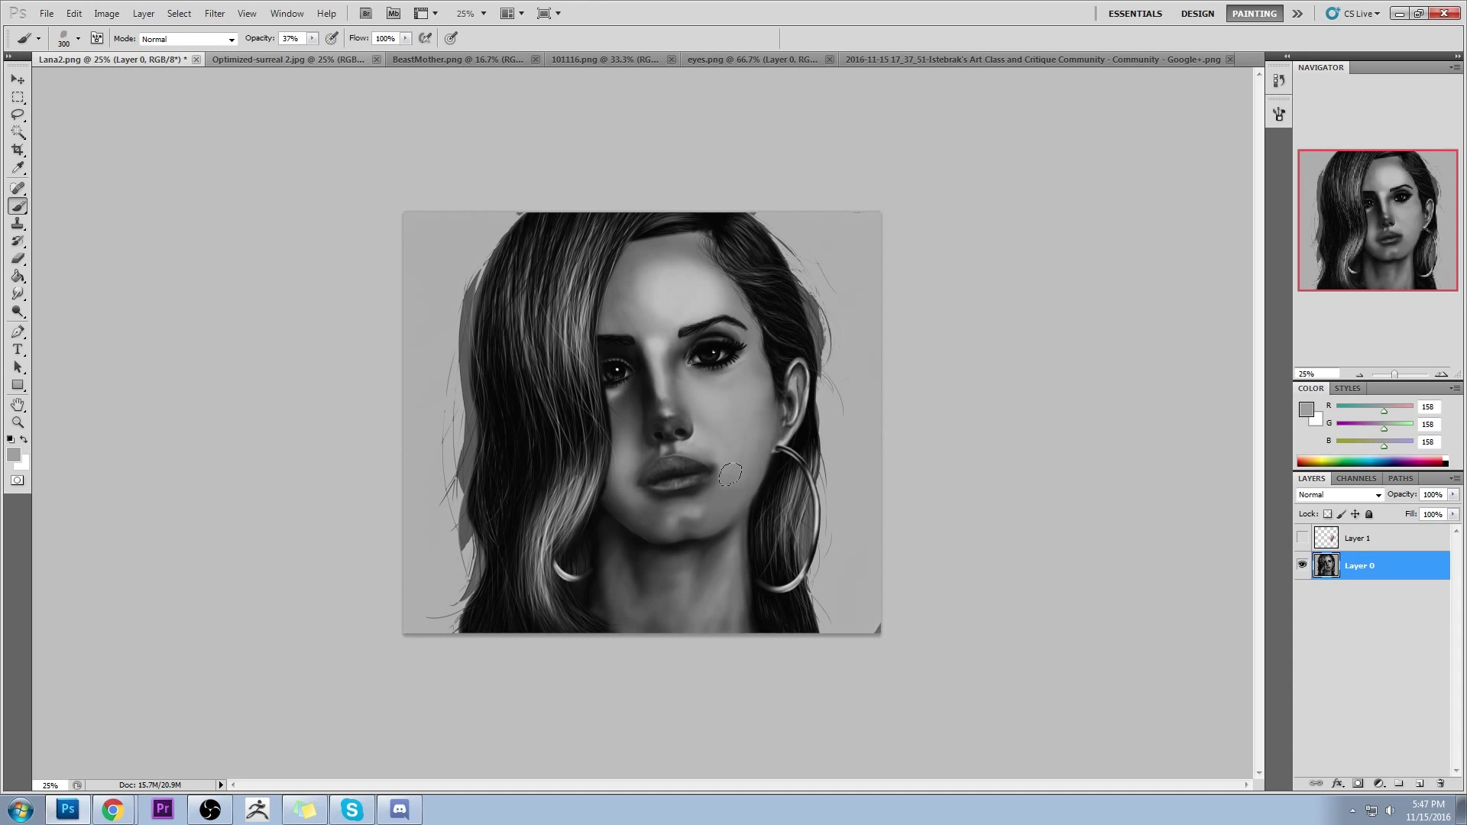
{"action": "left_click", "coordinate": [774, 425], "text": "alt"}
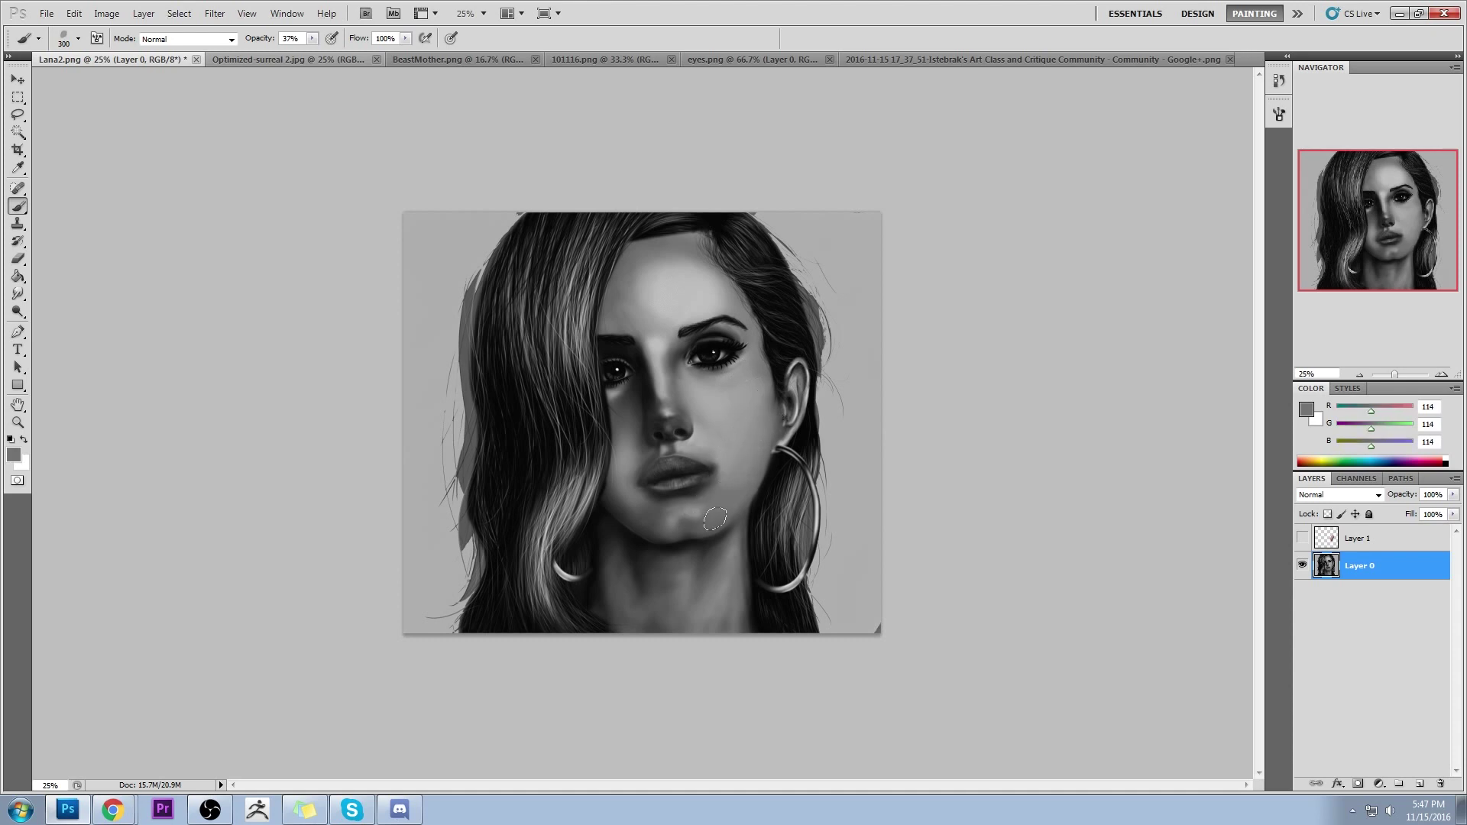
{"action": "left_click", "coordinate": [743, 423], "text": "alt"}
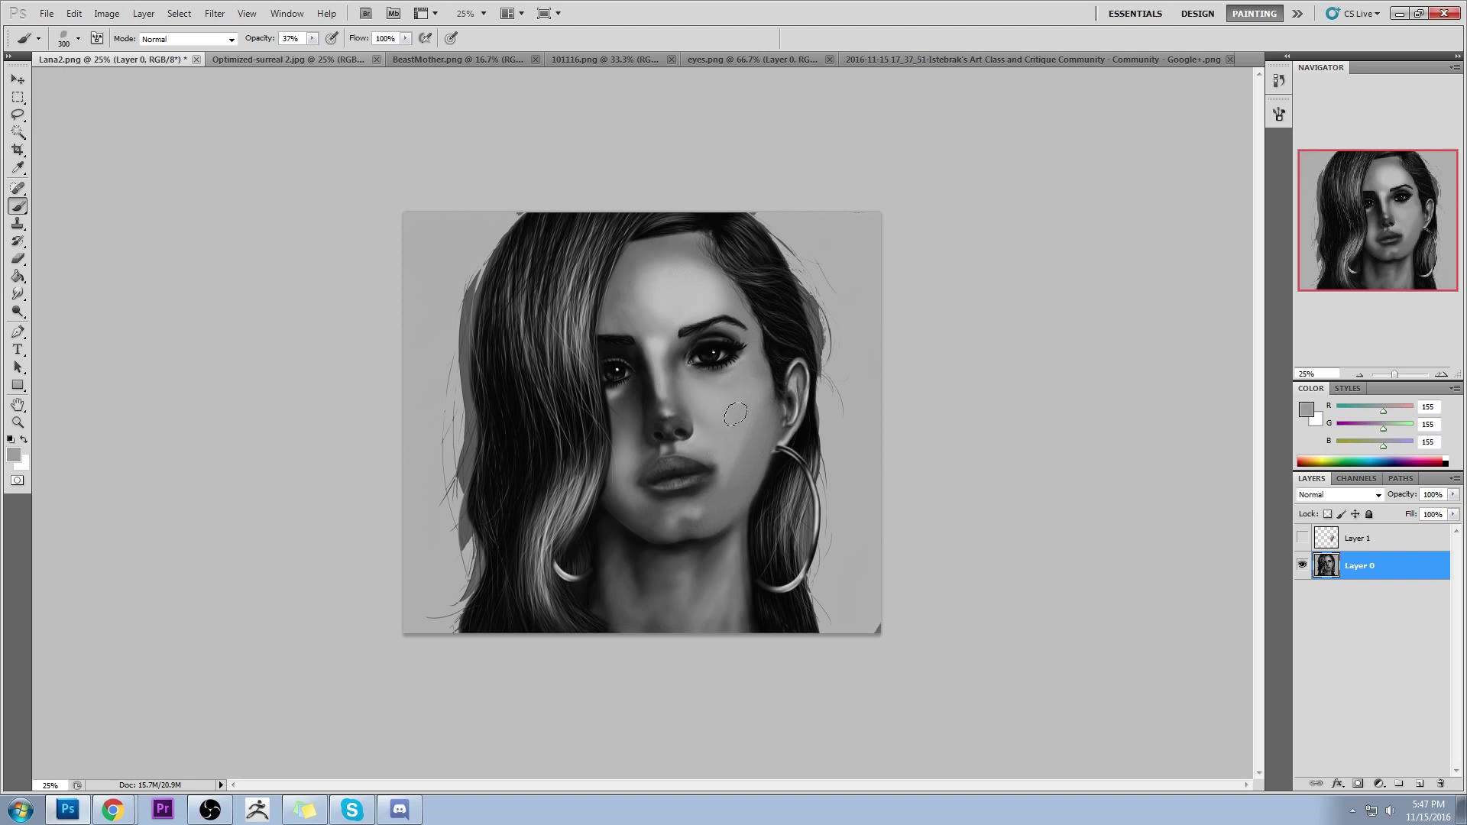
{"action": "left_click", "coordinate": [739, 458], "text": "alt"}
{"action": "left_click", "coordinate": [751, 389], "text": "alt"}
{"action": "left_click", "coordinate": [743, 397], "text": "alt"}
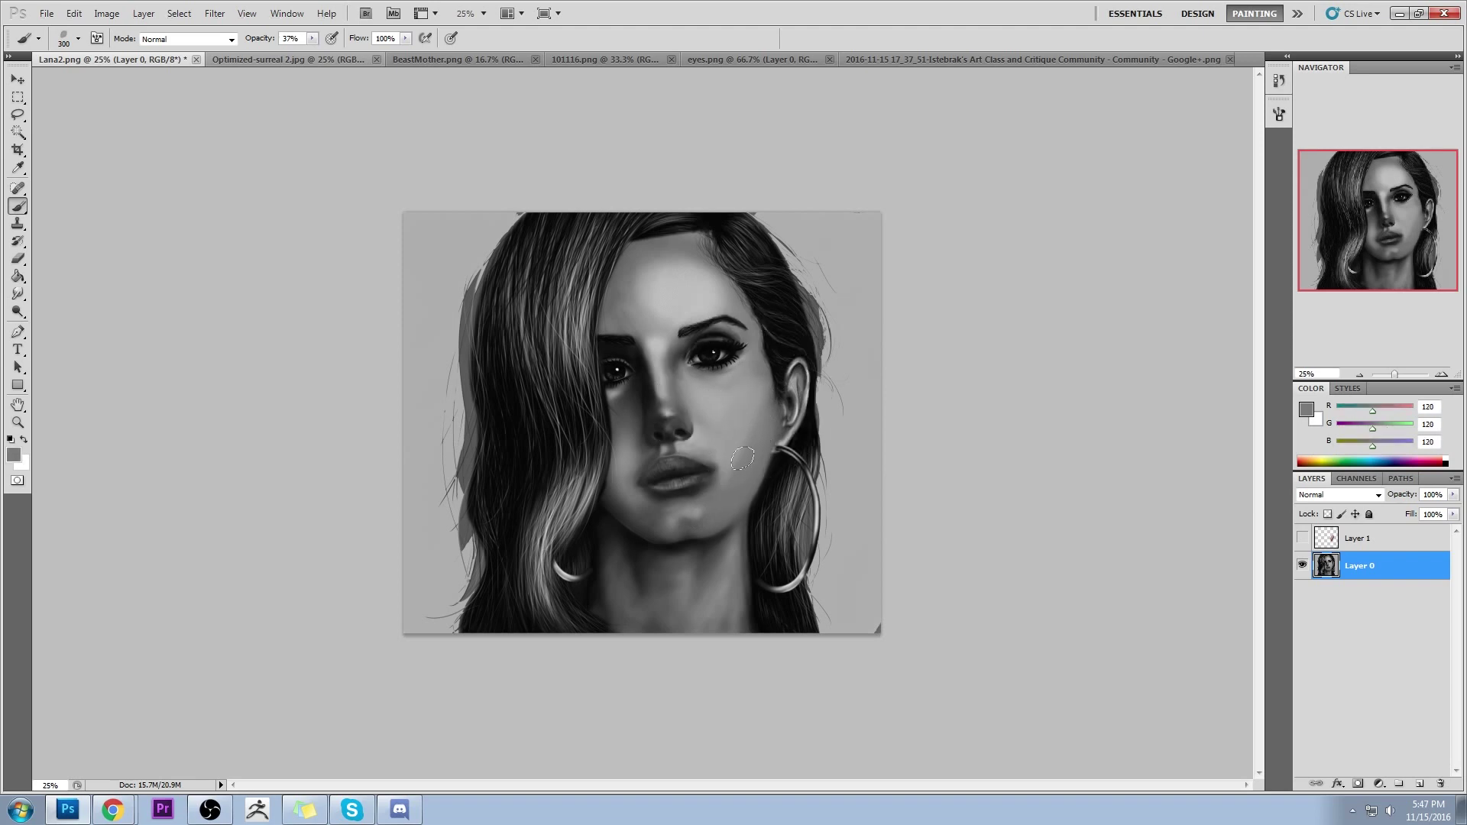
{"action": "left_click", "coordinate": [736, 413], "text": "alt"}
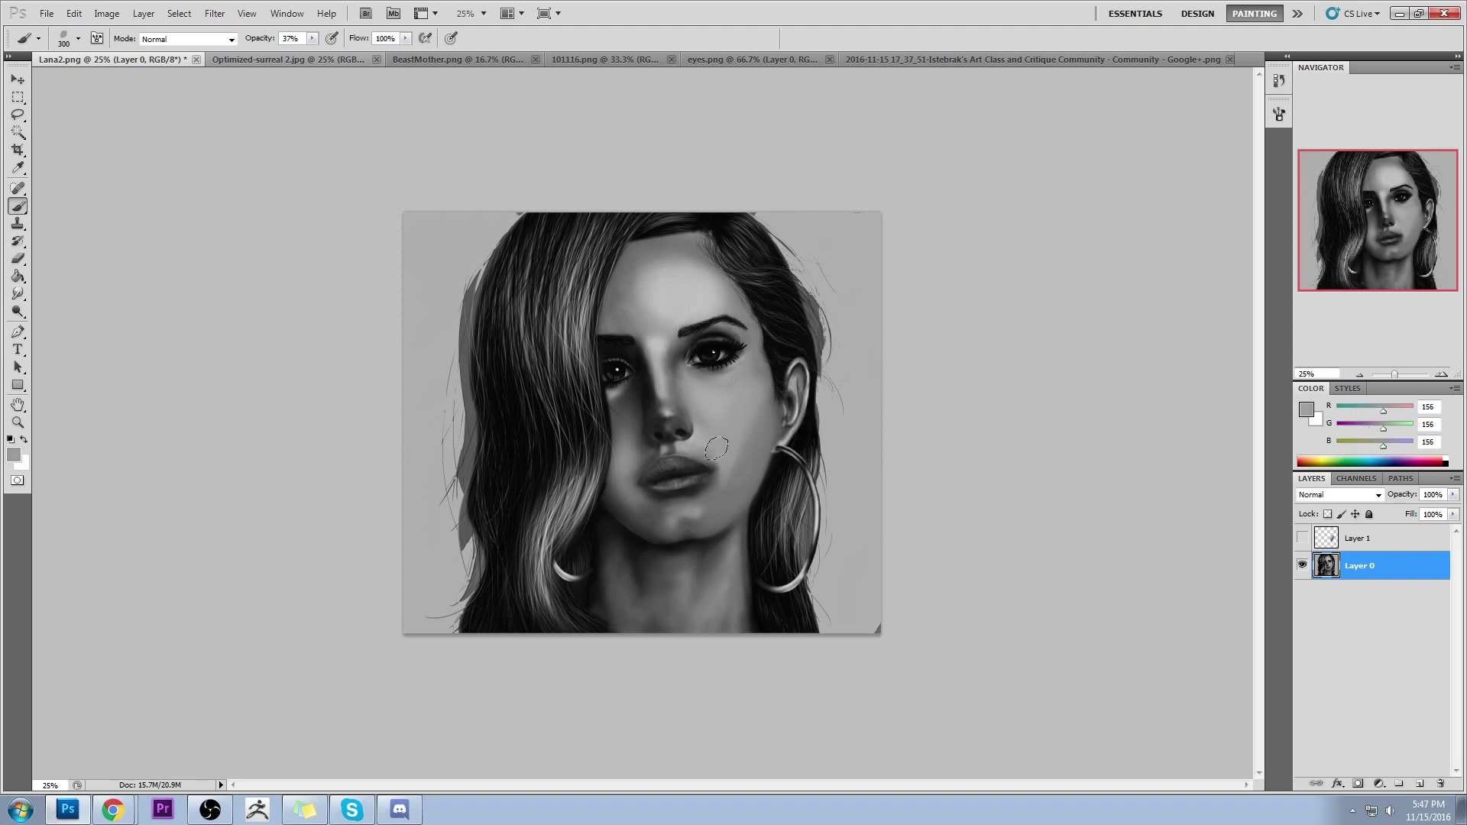
{"action": "left_click", "coordinate": [754, 423], "text": "alt"}
{"action": "left_click", "coordinate": [736, 408], "text": "alt"}
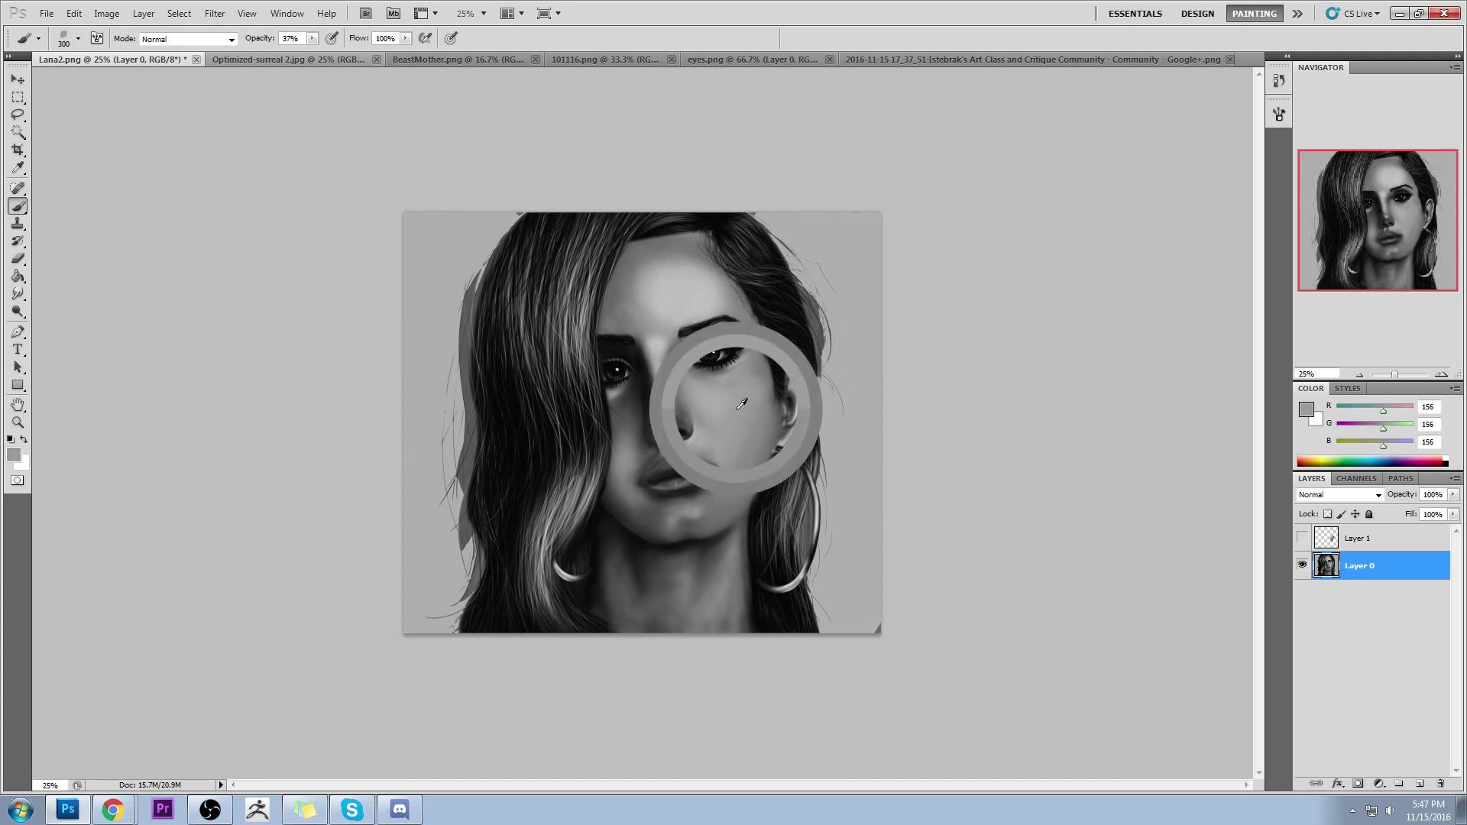
{"action": "left_click", "coordinate": [760, 443], "text": "alt"}
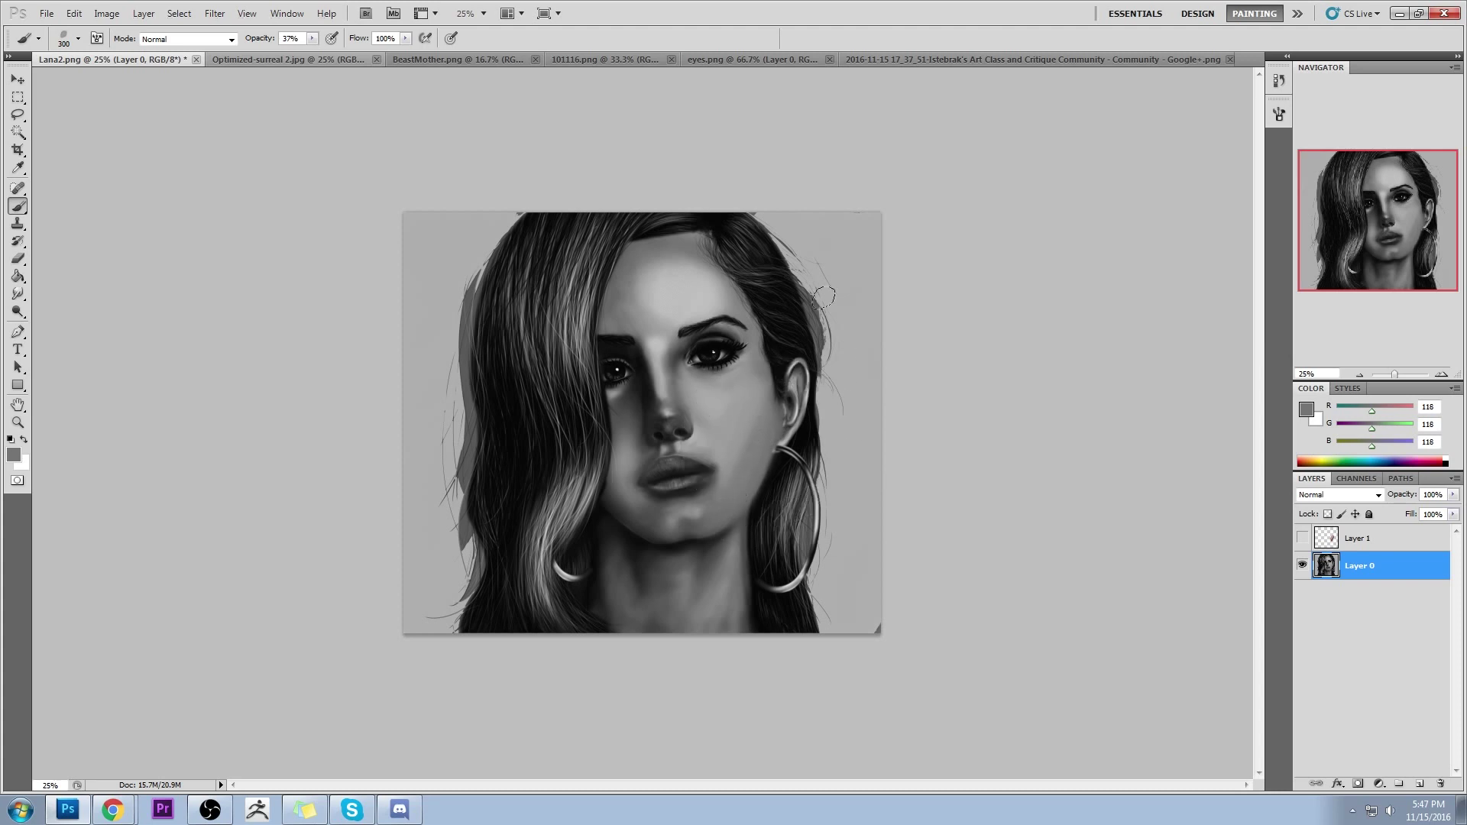
{"action": "left_click", "coordinate": [732, 401], "text": "alt"}
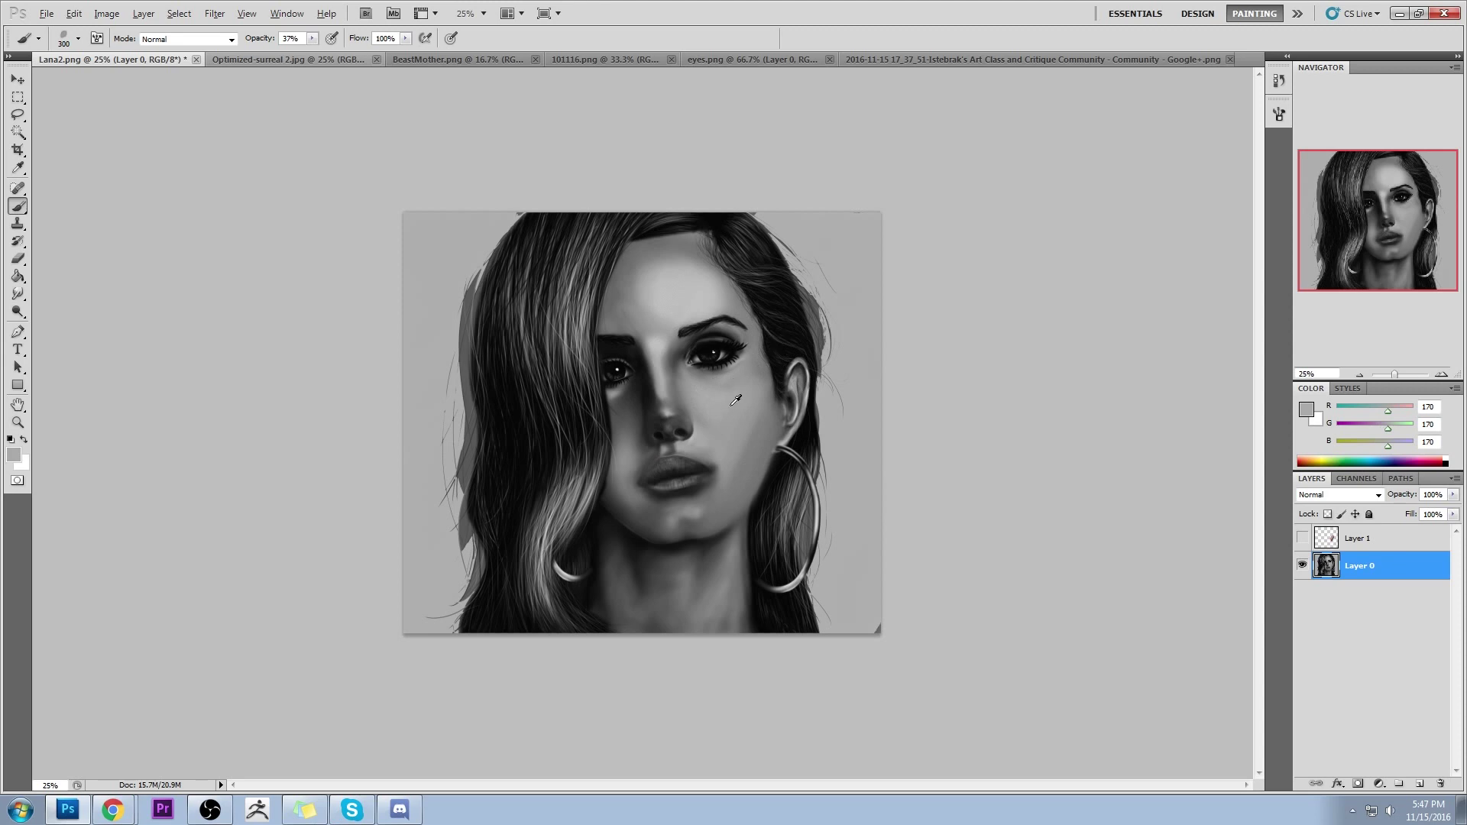
{"action": "left_click", "coordinate": [762, 440], "text": "alt"}
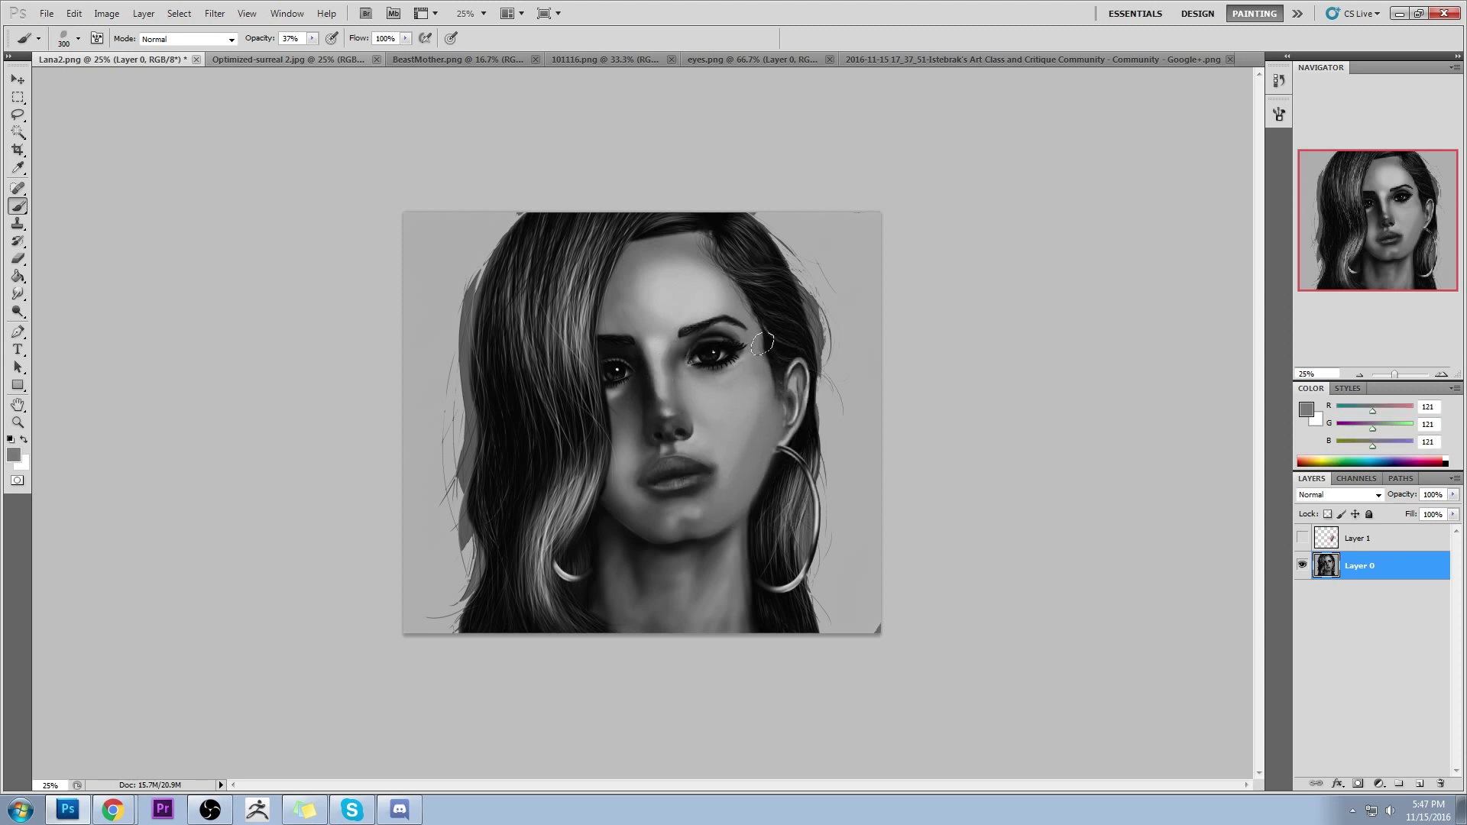
{"action": "key", "text": "alt"}
{"action": "left_click", "coordinate": [756, 447], "text": "alt"}
Paint light greys sampled from the nose bridge and cheek over the shadowed side of the nose, undoing and repainting strokes
{"action": "left_click", "coordinate": [688, 381], "text": "alt"}
{"action": "left_click", "coordinate": [668, 338], "text": "alt"}
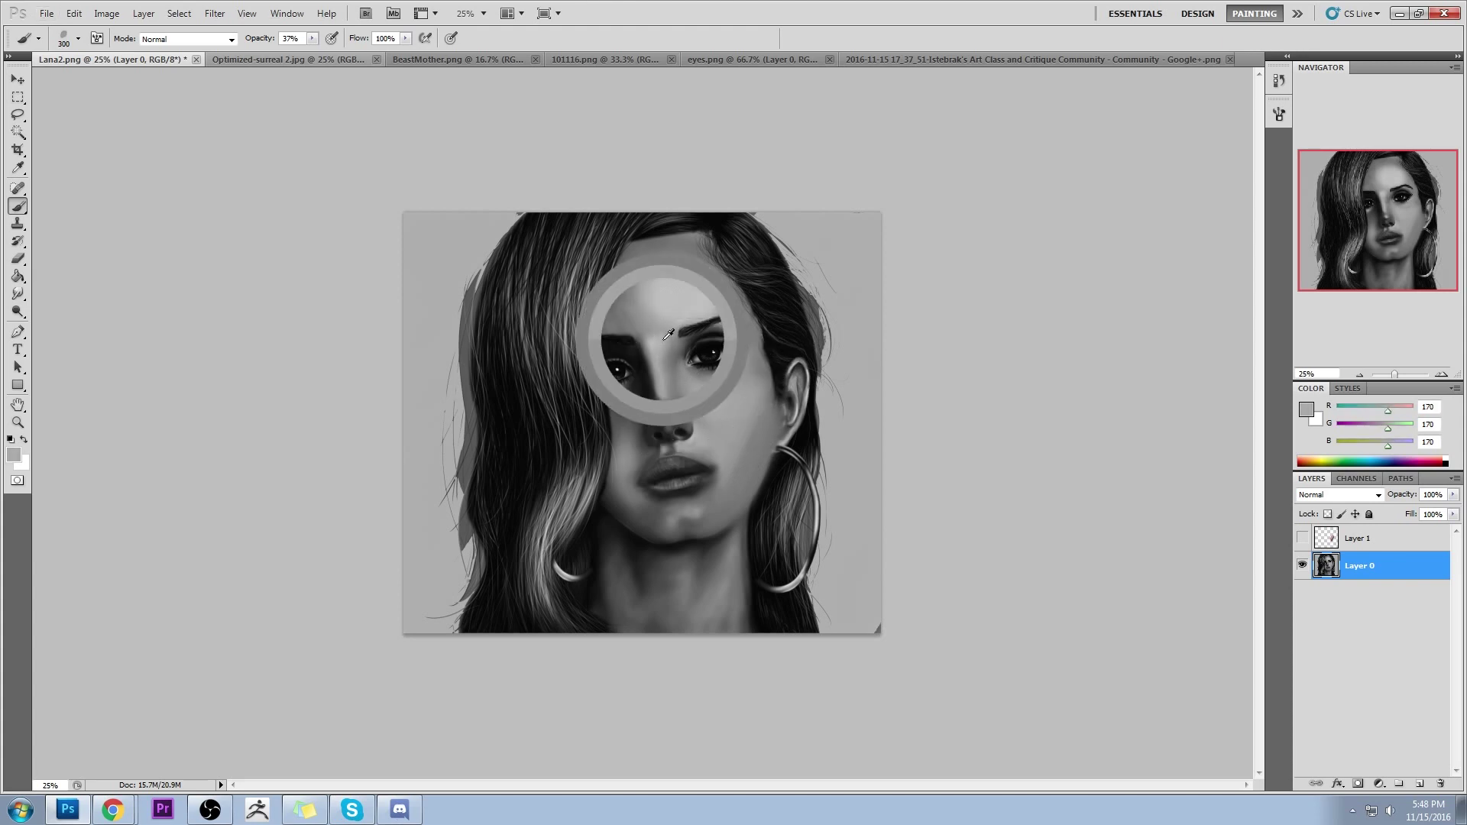
{"action": "left_click", "coordinate": [702, 416], "text": "alt"}
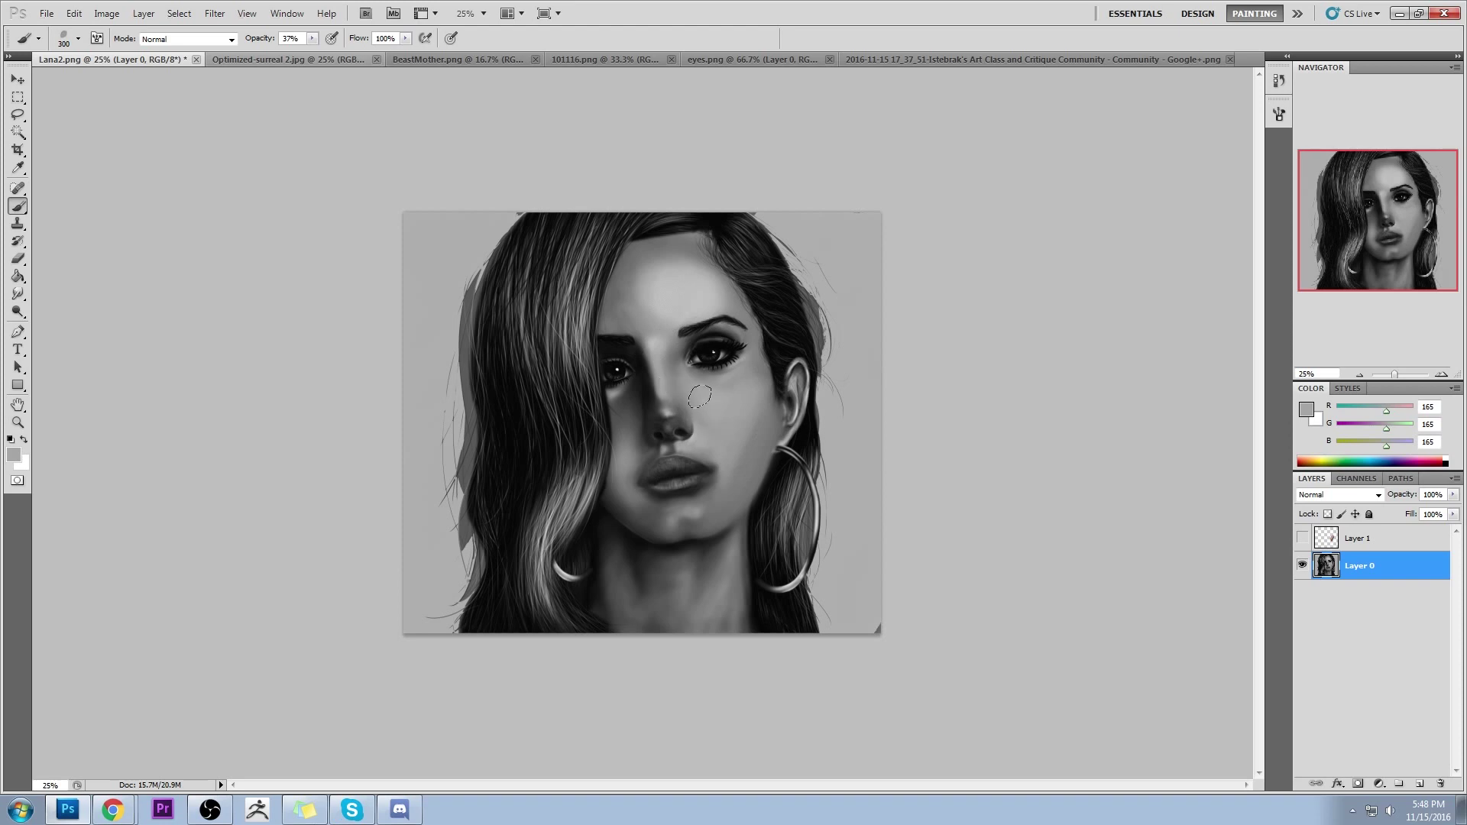
{"action": "left_click", "coordinate": [656, 362], "text": "alt"}
{"action": "left_click_drag", "start_coordinate": [640, 353], "coordinate": [628, 430]}
{"action": "key", "text": "ctrl+z"}
{"action": "left_click_drag", "start_coordinate": [644, 365], "coordinate": [631, 418]}
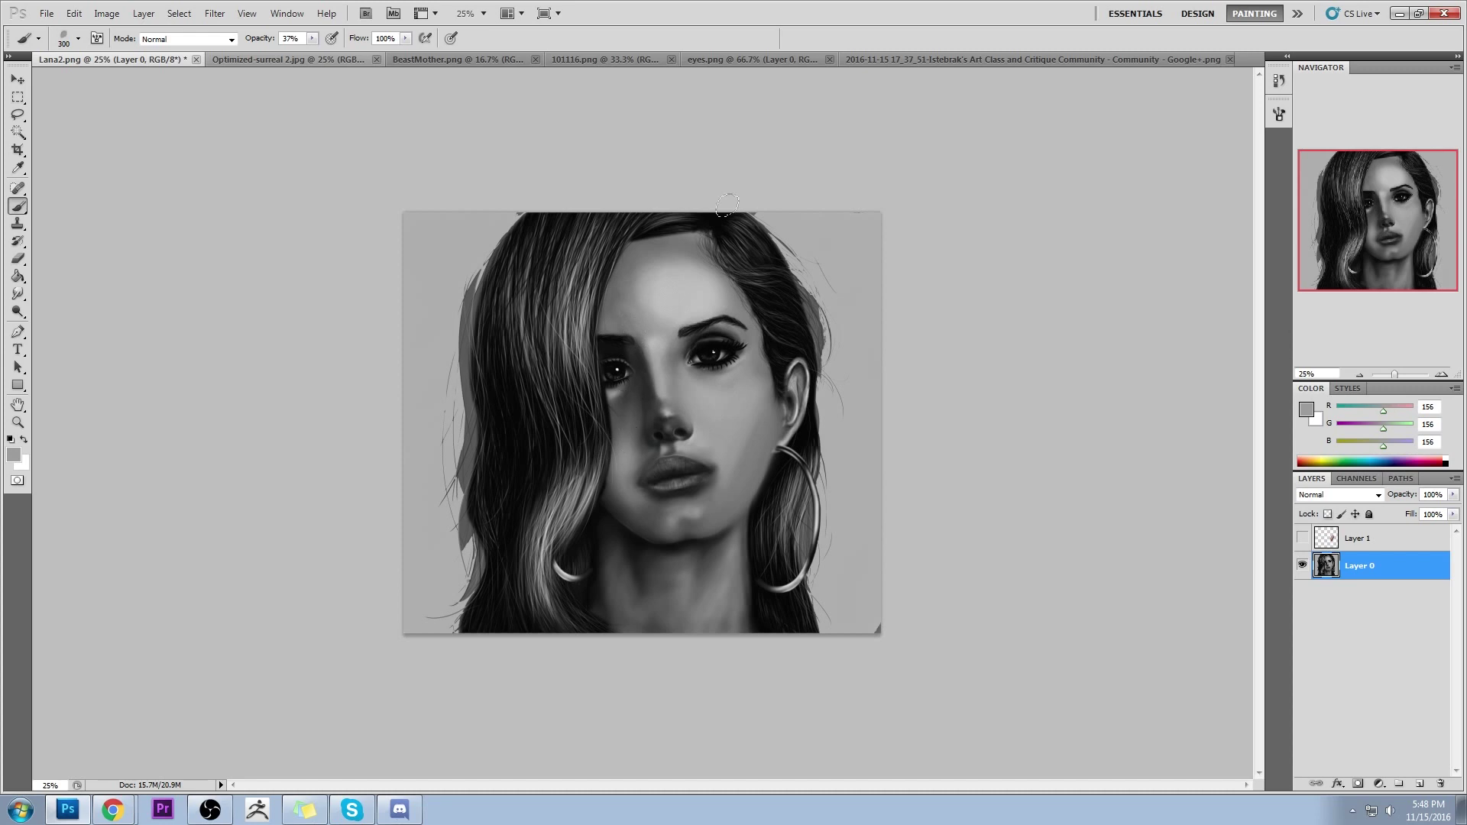
{"action": "left_click", "coordinate": [655, 358], "text": "alt"}
{"action": "left_click_drag", "start_coordinate": [644, 349], "coordinate": [640, 430]}
{"action": "key", "text": "ctrl+z"}
{"action": "left_click_drag", "start_coordinate": [648, 353], "coordinate": [632, 437]}
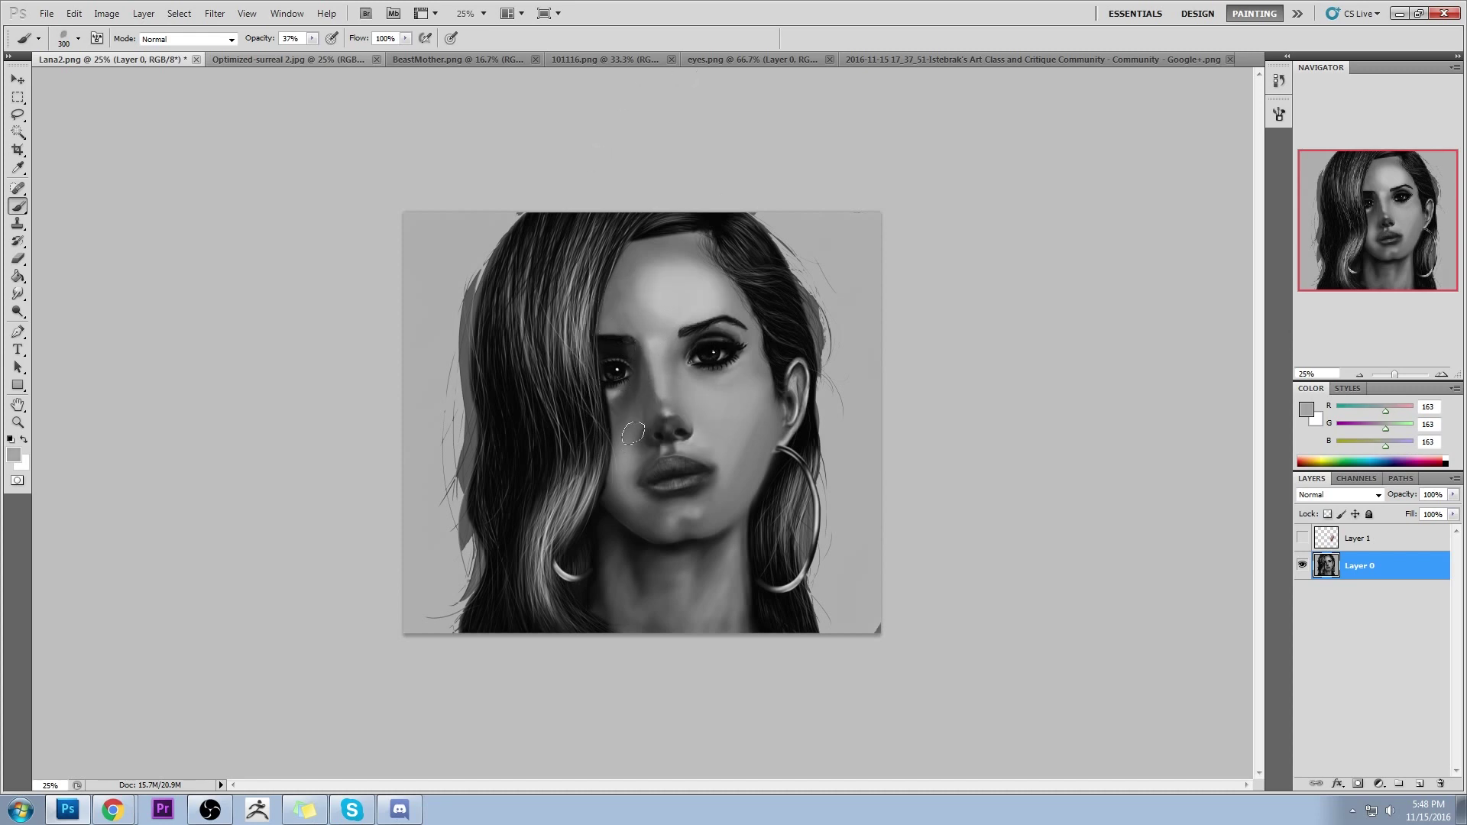
Reduce the brush to 150 px and fade the eyebrow over the fully lit eye with grey sampled just above it, stepping back the last stroke
{"action": "left_click", "coordinate": [750, 330], "text": "alt"}
{"action": "key", "text": "bracketleft"}
{"action": "key", "text": "bracketleft"}
{"action": "key", "text": "bracketleft"}
{"action": "key", "text": "bracketleft"}
{"action": "key", "text": "bracketleft"}
{"action": "key", "text": "bracketleft"}
{"action": "key", "text": "bracketleft"}
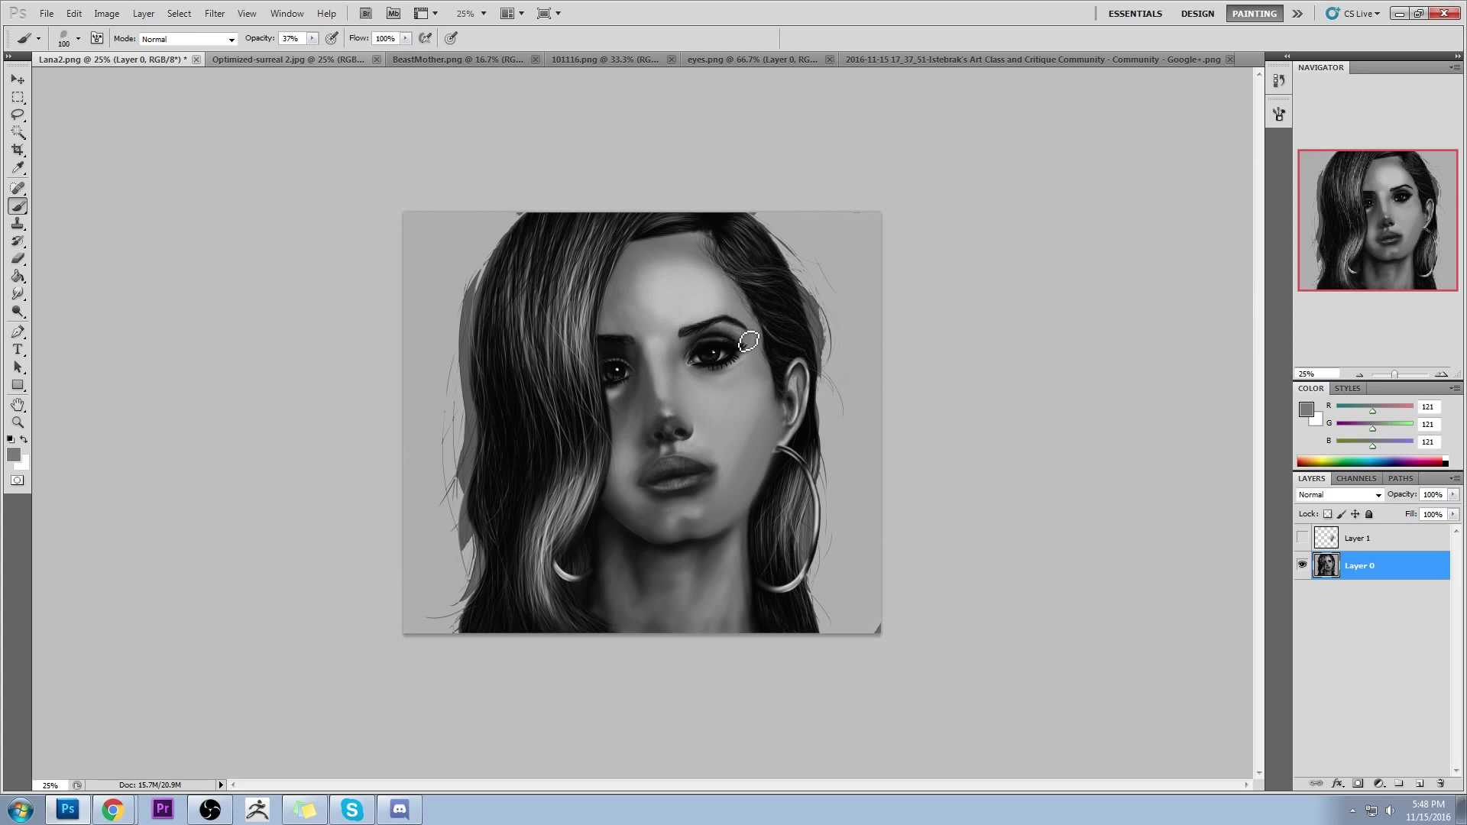
{"action": "key", "text": "bracketright"}
{"action": "key", "text": "bracketright"}
{"action": "key", "text": "bracketright"}
{"action": "left_click", "coordinate": [734, 308], "text": "alt"}
{"action": "left_click_drag", "start_coordinate": [680, 335], "coordinate": [709, 326]}
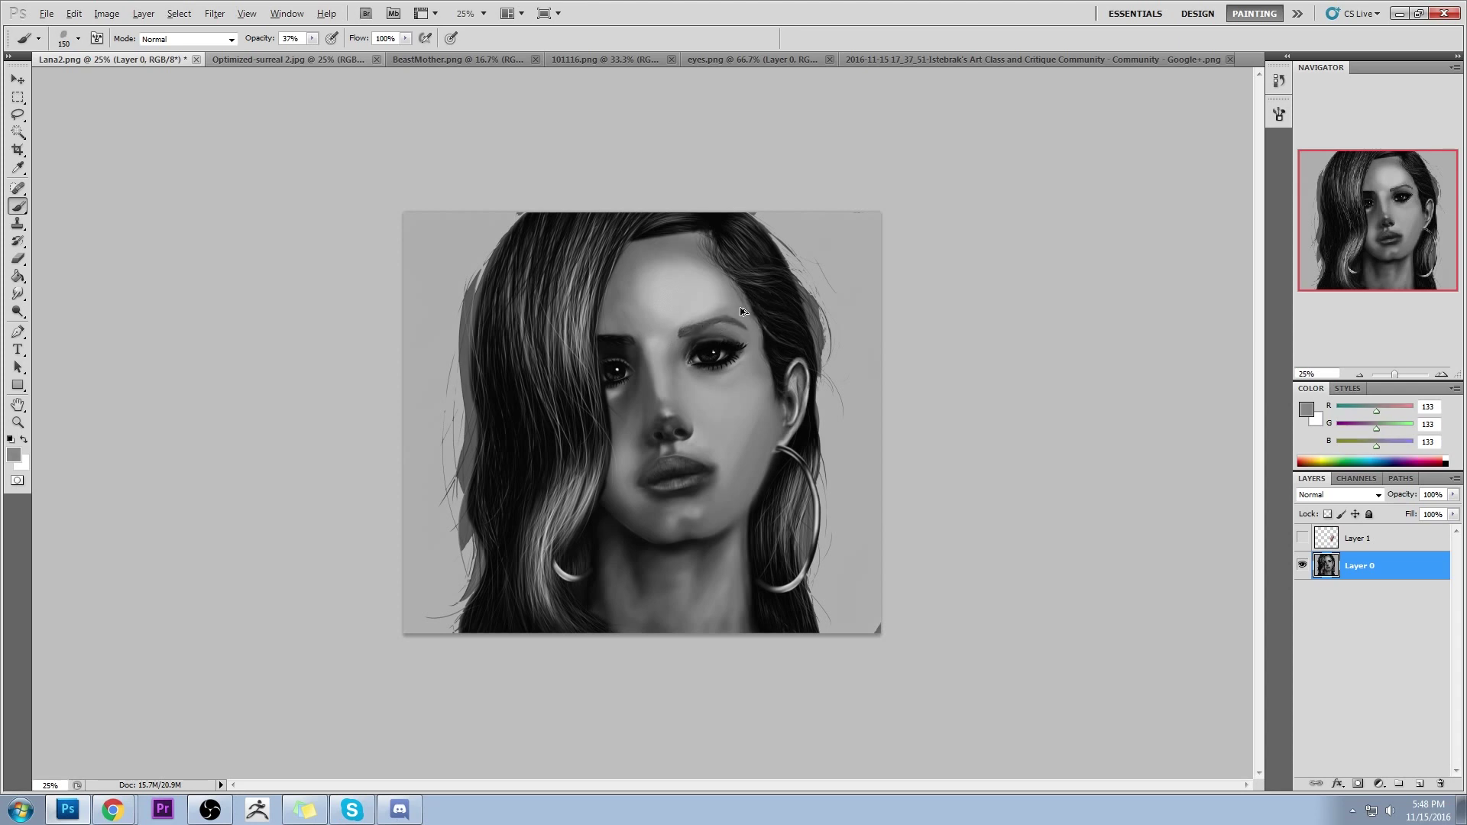
{"action": "key", "text": "ctrl+alt+z"}
Raise the brush opacity to 51% and soften the shading around the mouth corners and below the lower lip with greys sampled nearby
{"action": "left_click", "coordinate": [709, 495], "text": "alt"}
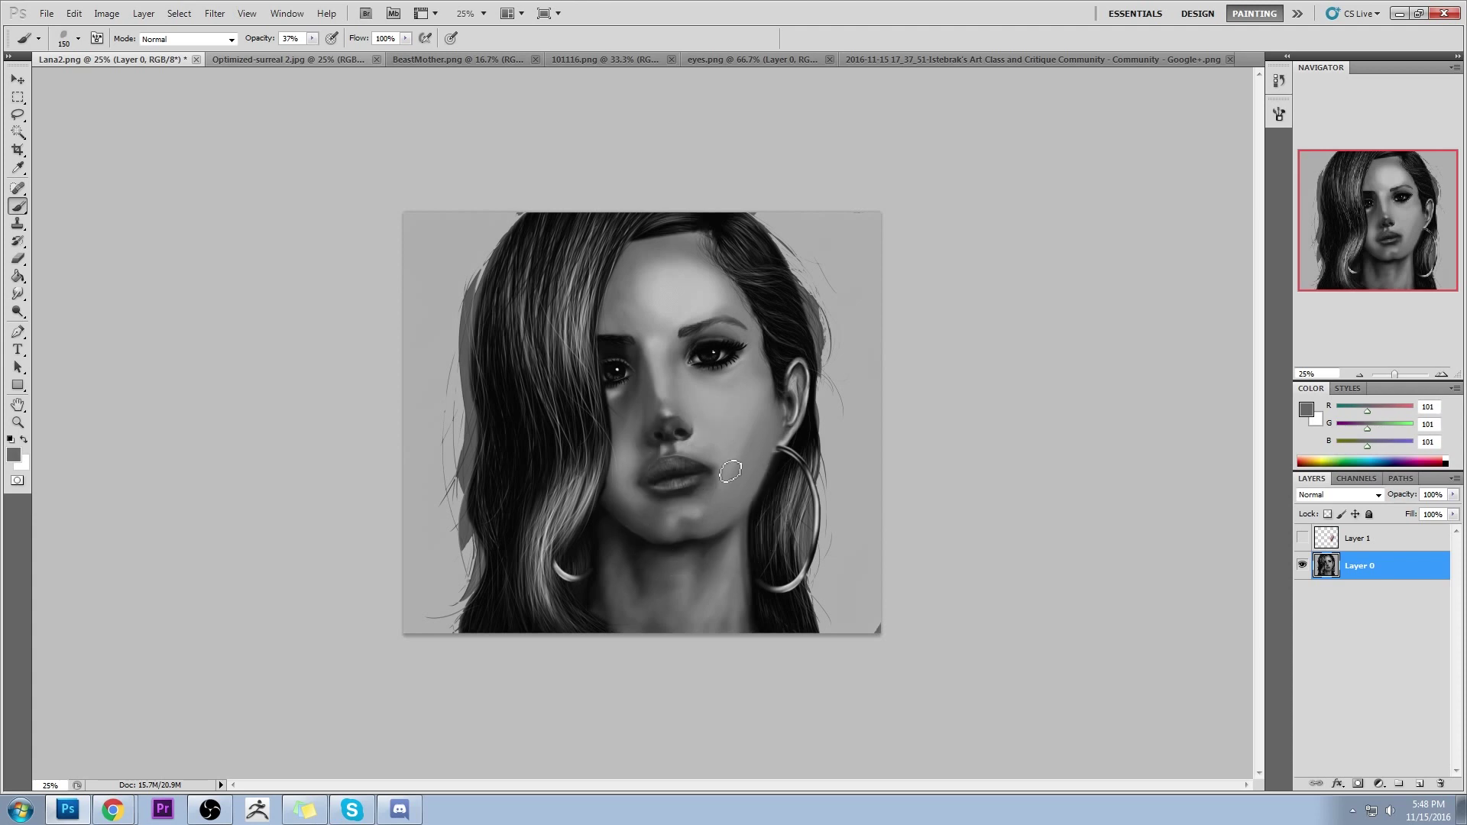
{"action": "key", "text": "5"}
{"action": "key", "text": "1"}
{"action": "left_click", "coordinate": [729, 472], "text": "alt"}
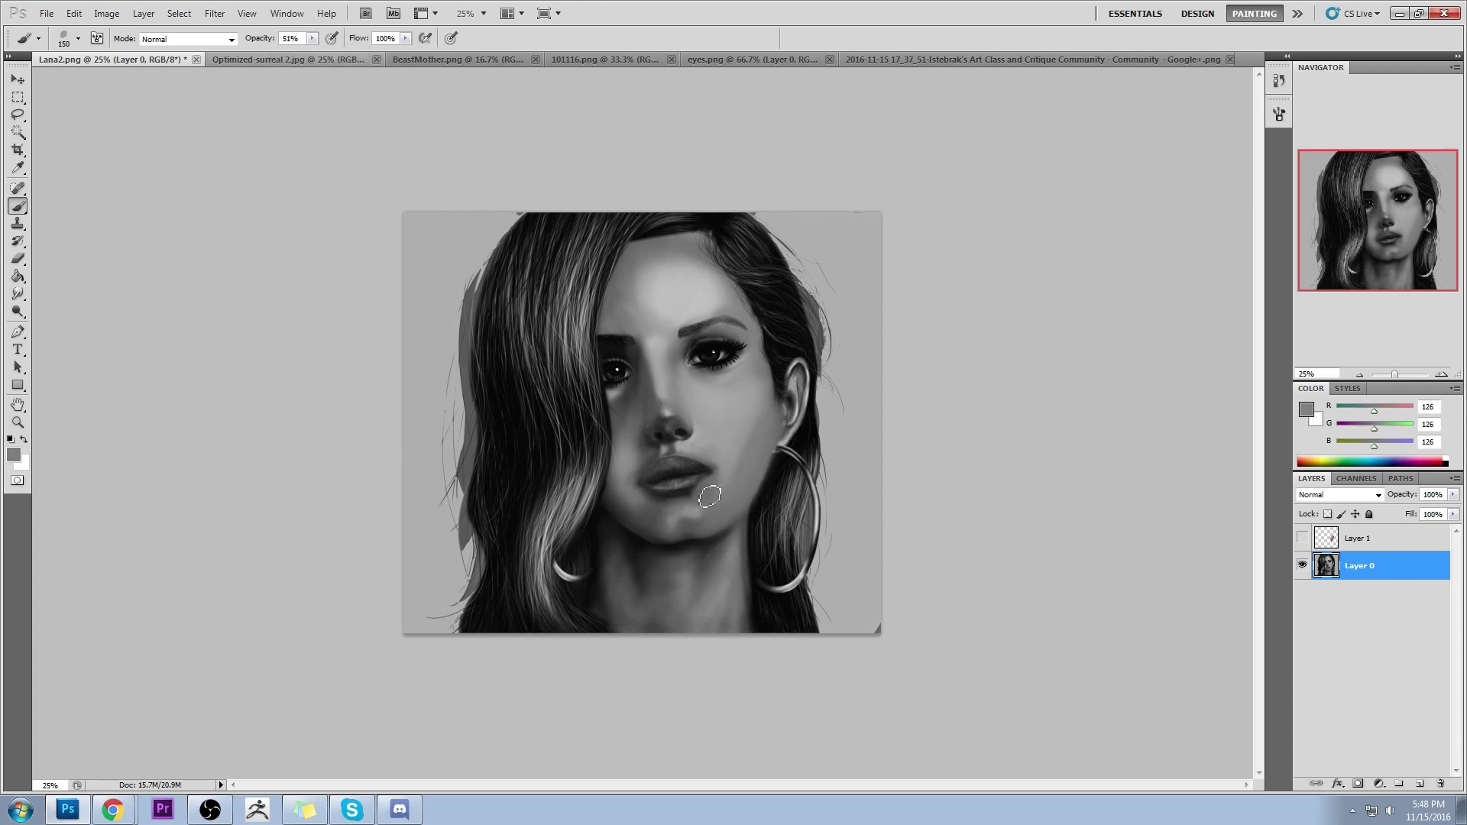
{"action": "left_click", "coordinate": [694, 491], "text": "alt"}
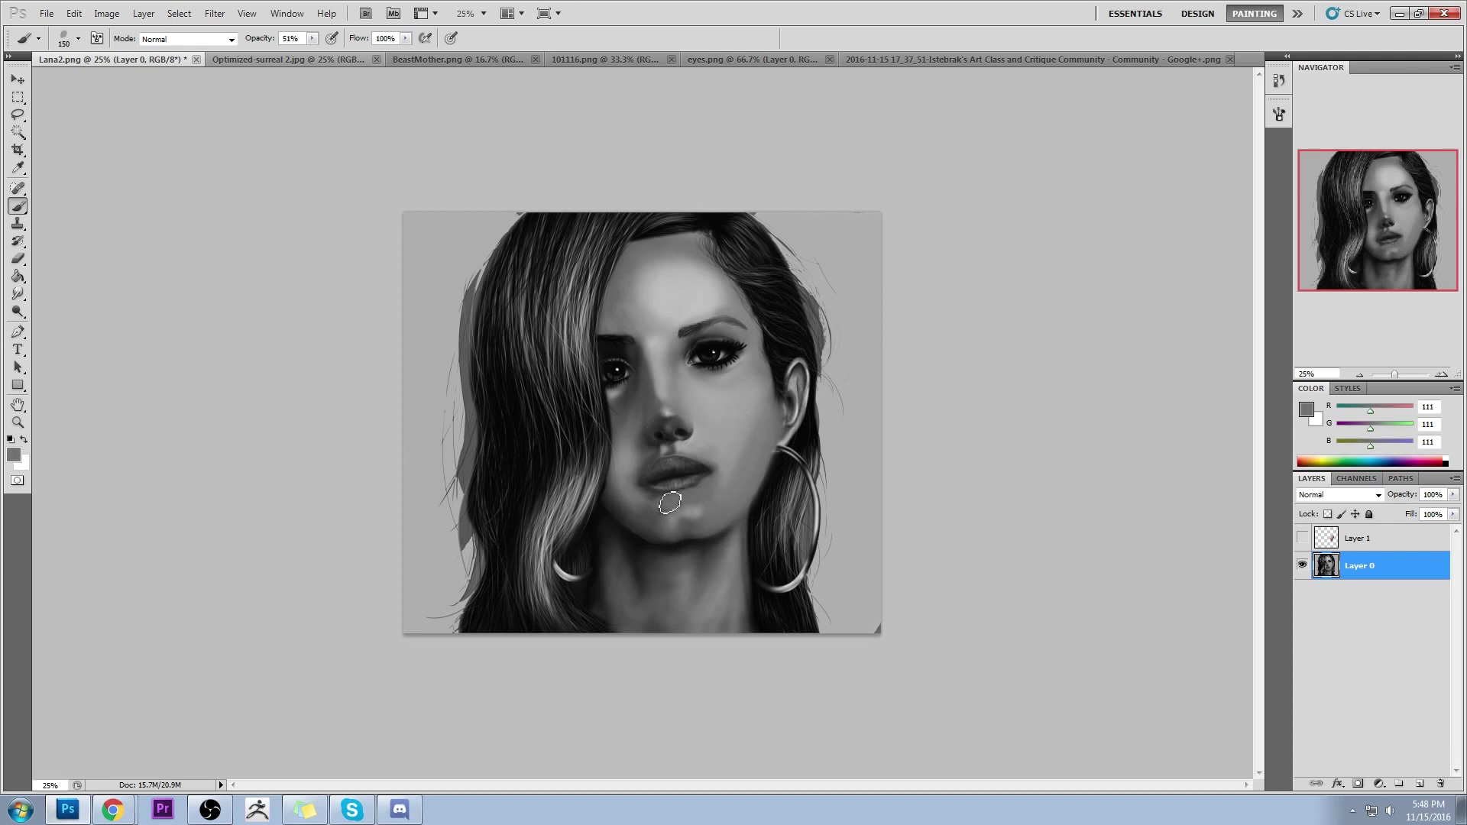
{"action": "left_click_drag", "start_coordinate": [670, 503], "coordinate": [665, 505]}
{"action": "left_click", "coordinate": [651, 505], "text": "alt"}
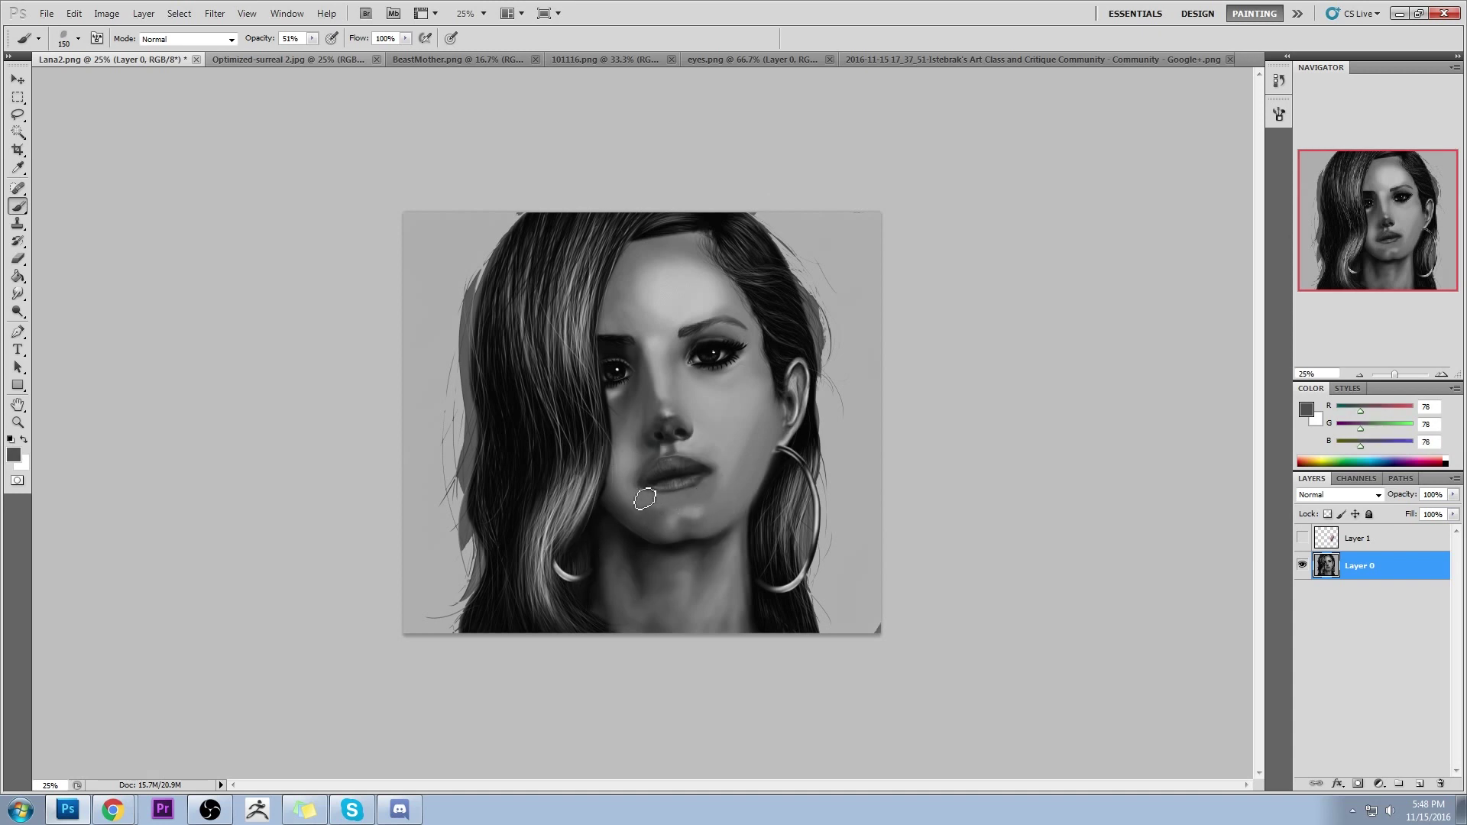
{"action": "left_click", "coordinate": [696, 469], "text": "alt"}
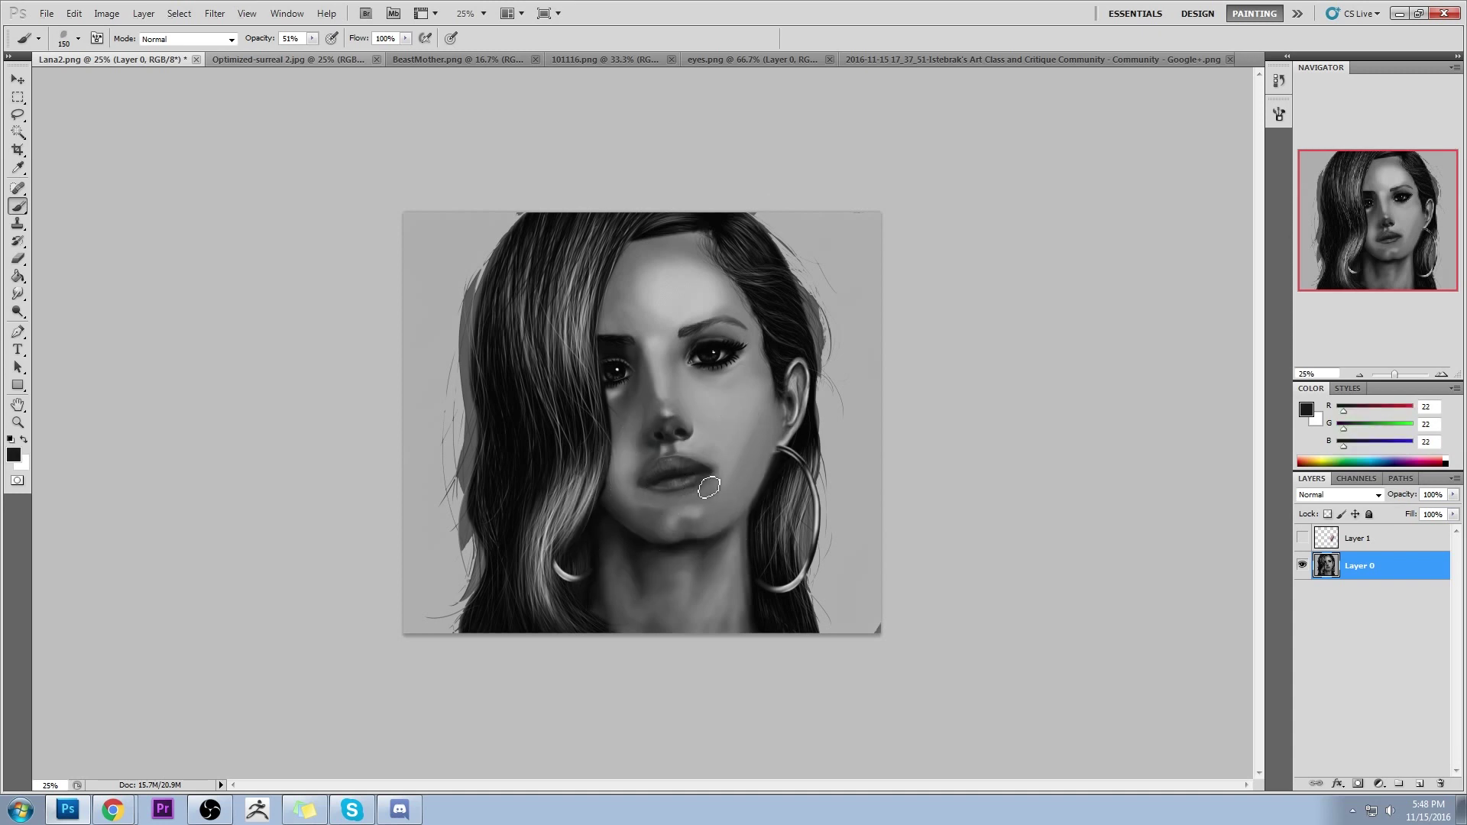
{"action": "left_click", "coordinate": [702, 488], "text": "alt"}
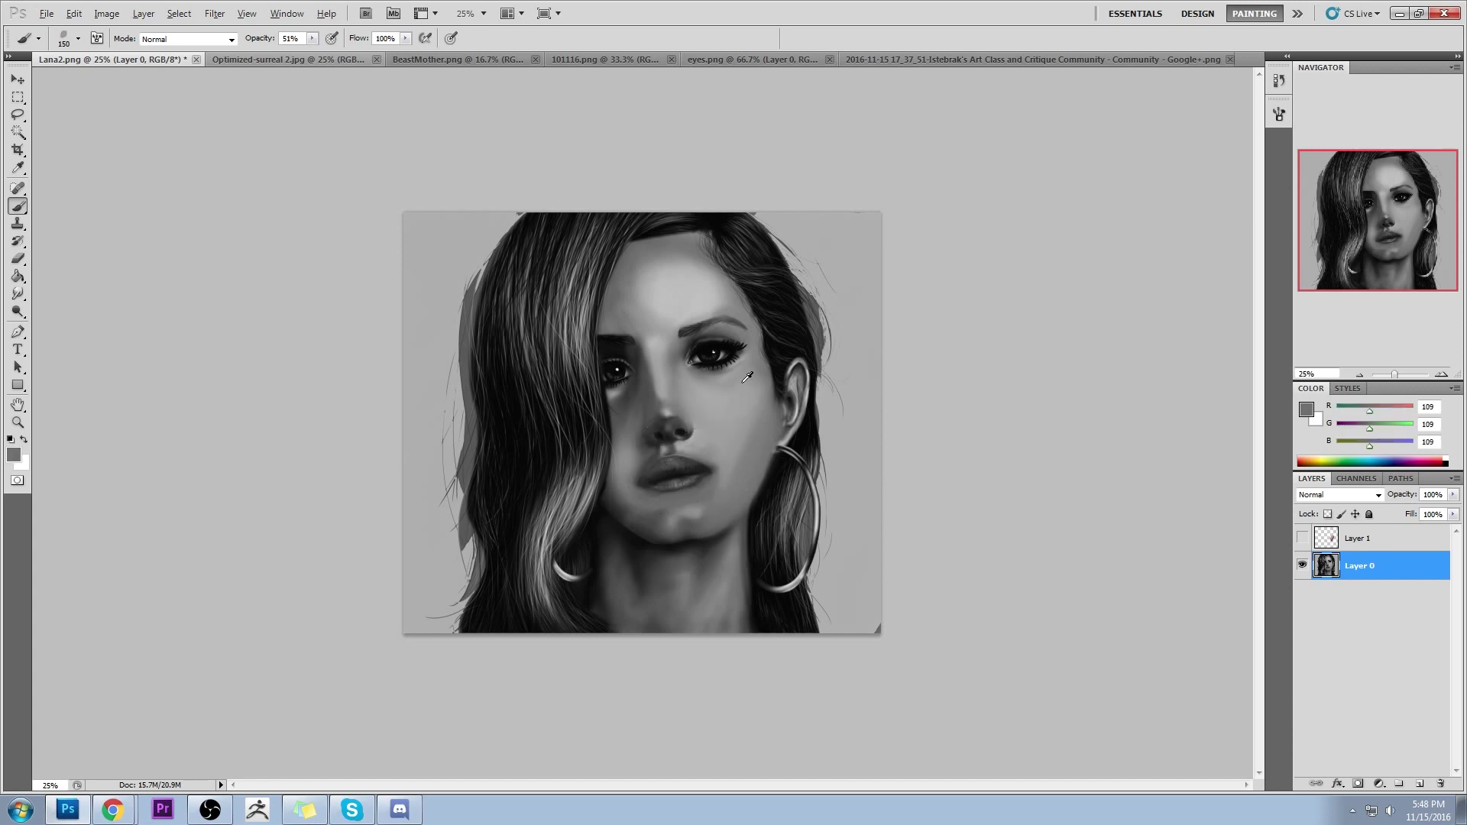
{"action": "left_click", "coordinate": [699, 505], "text": "alt"}
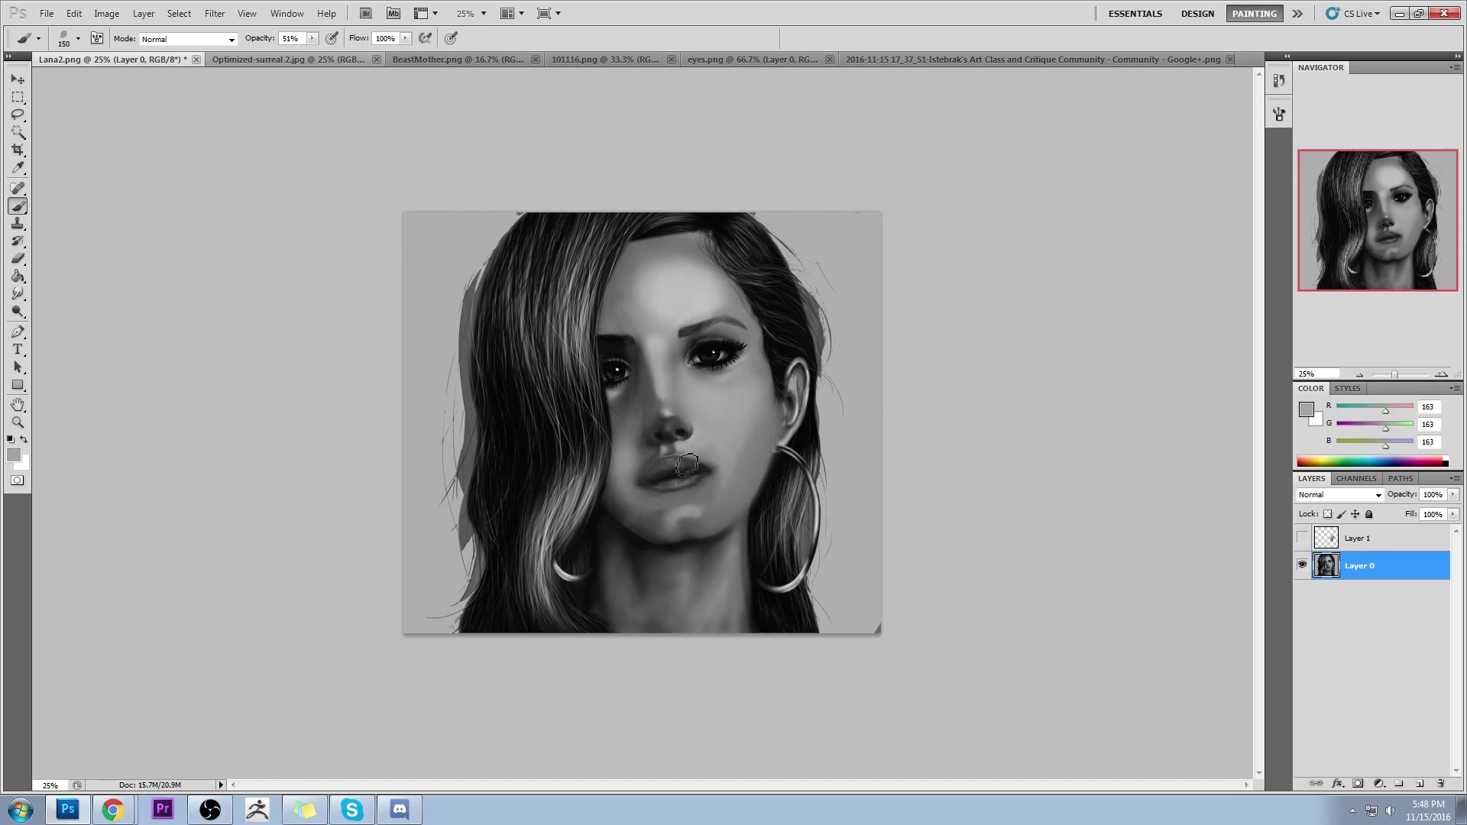
Examine the shading of the lips and the surrounding skin up close
{"action": "key", "text": "z"}
{"action": "left_click_drag", "start_coordinate": [673, 470], "coordinate": [728, 470]}
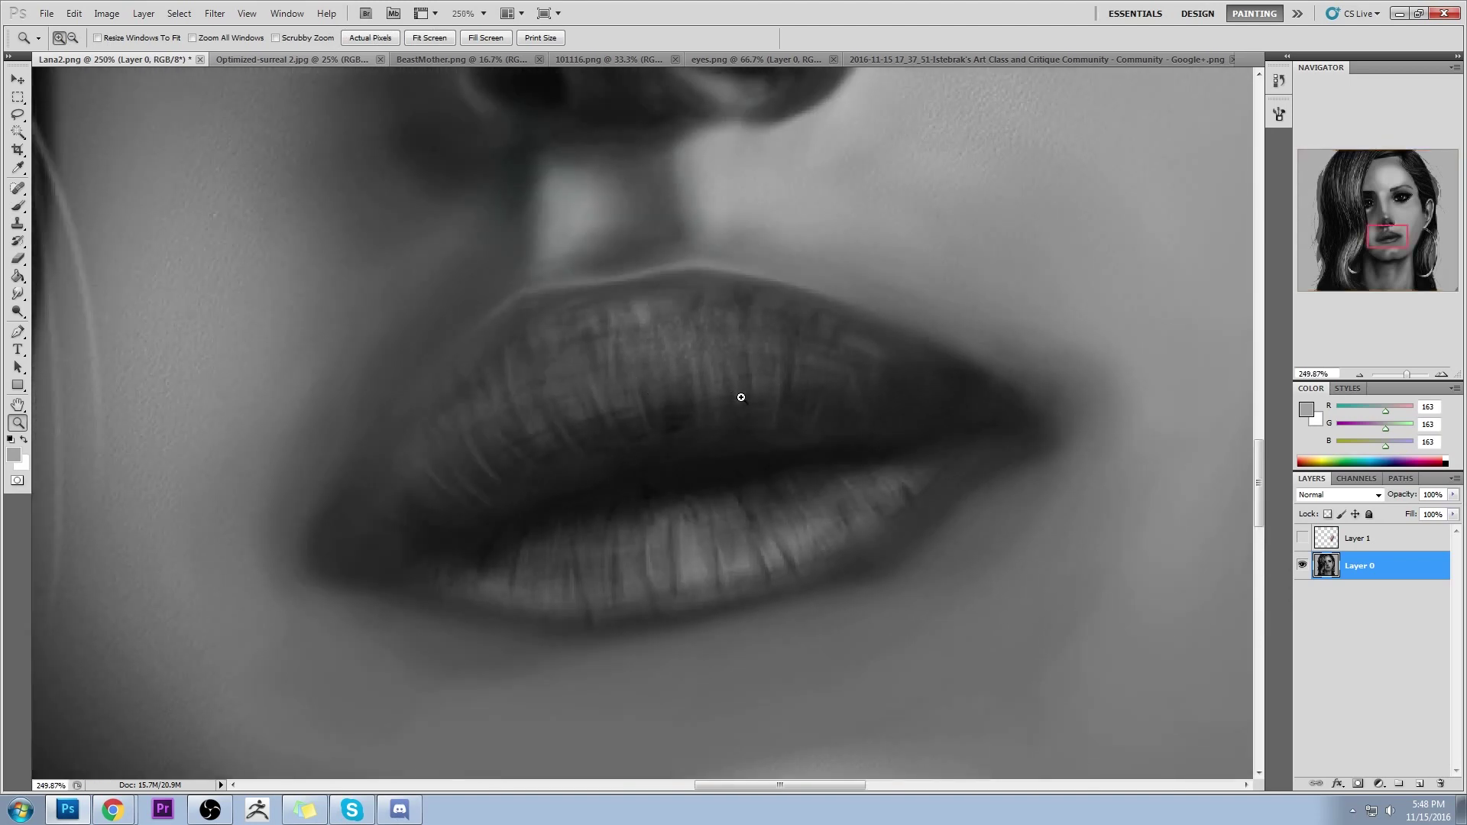
{"action": "left_click", "coordinate": [736, 526], "text": "alt"}
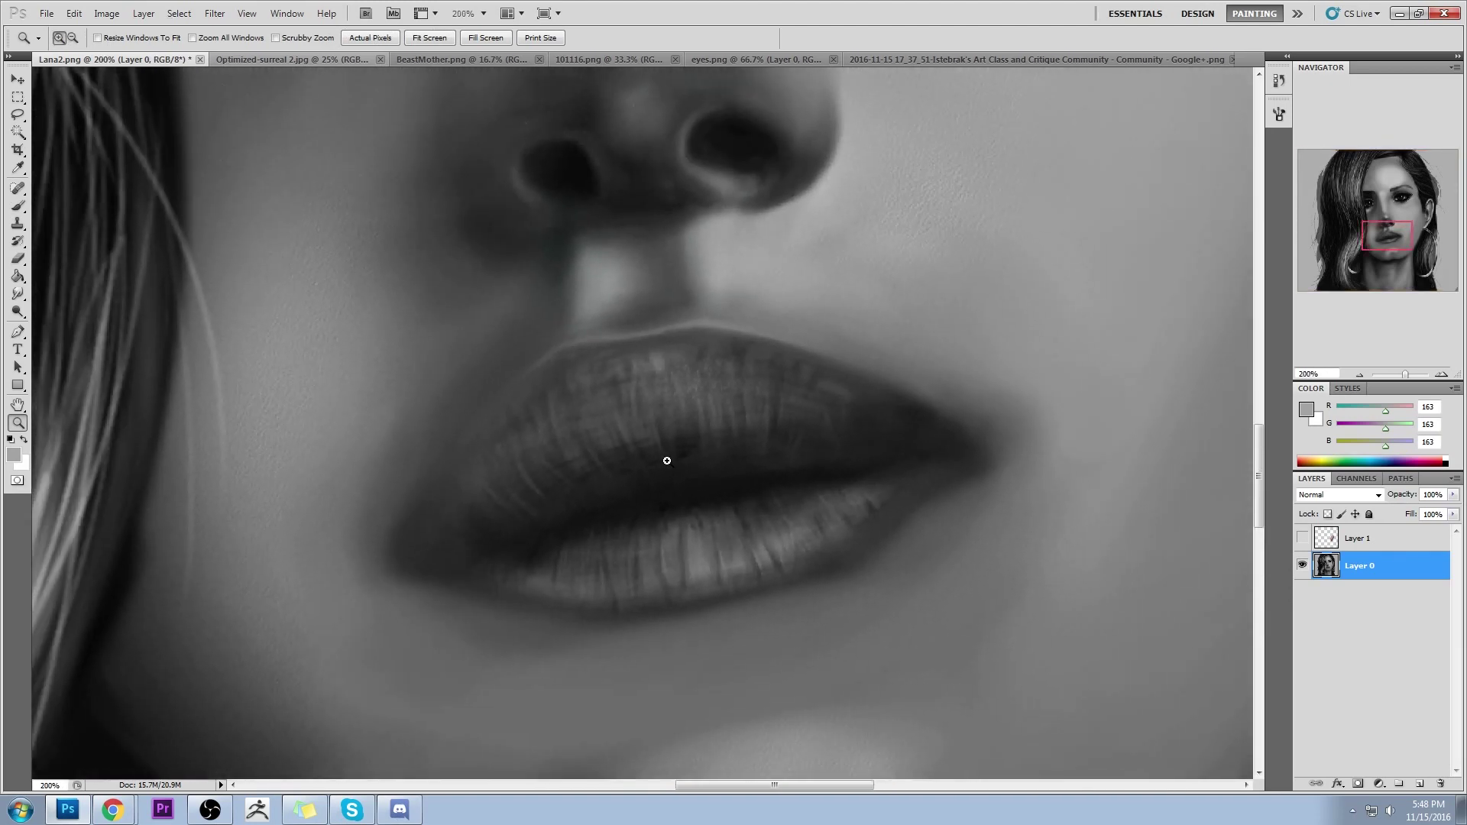
{"action": "key", "text": "ctrl+0"}
{"action": "key", "text": "ctrl+minus"}
{"action": "key", "text": "ctrl+minus"}
{"action": "key", "text": "ctrl+minus"}
{"action": "key", "text": "ctrl+minus"}
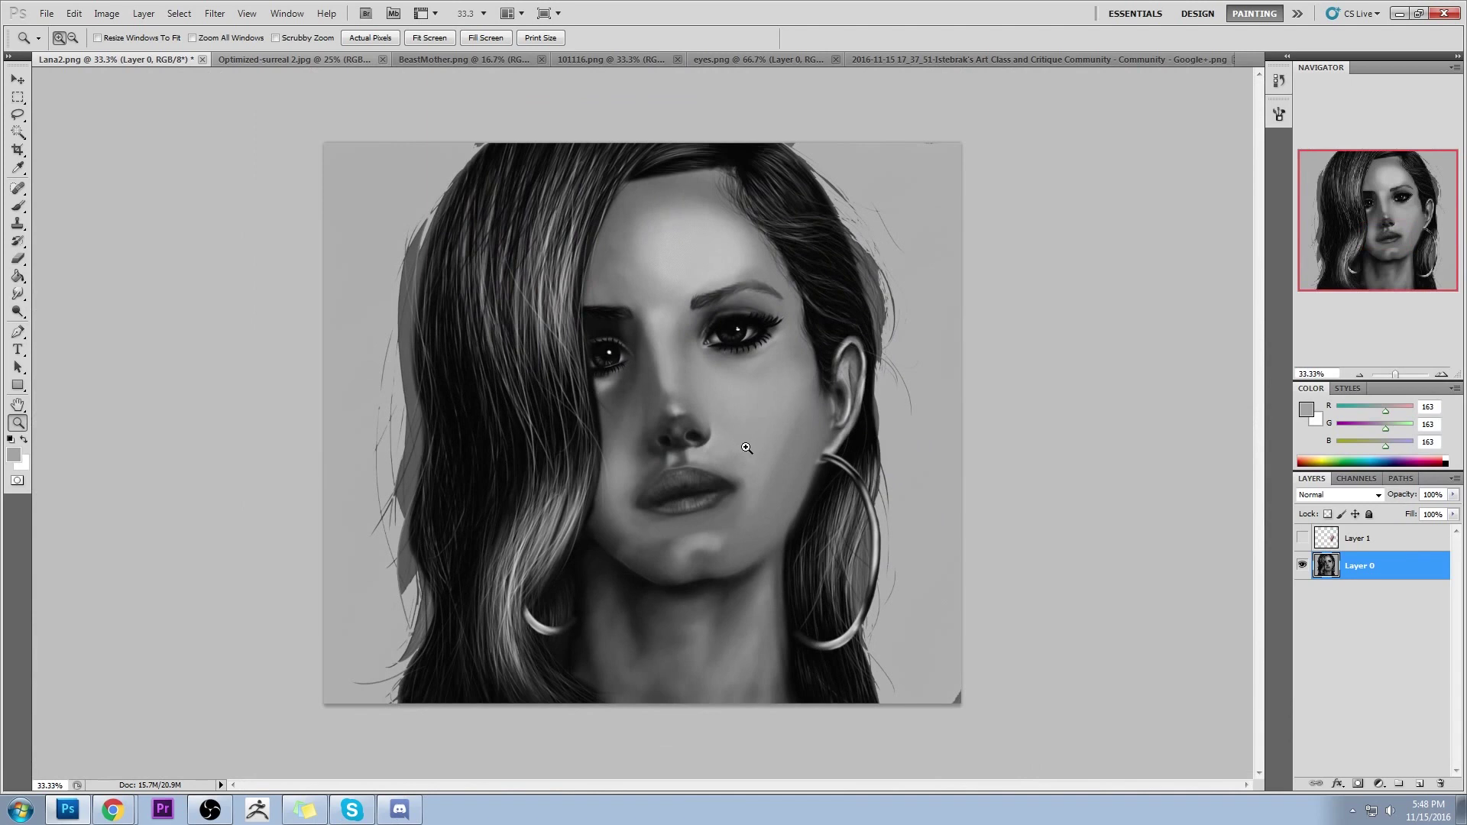
Compare the greys of the shadowed jaw, chin, nose underside, lips and forehead by sampling each area with the Brush
{"action": "key", "text": "b"}
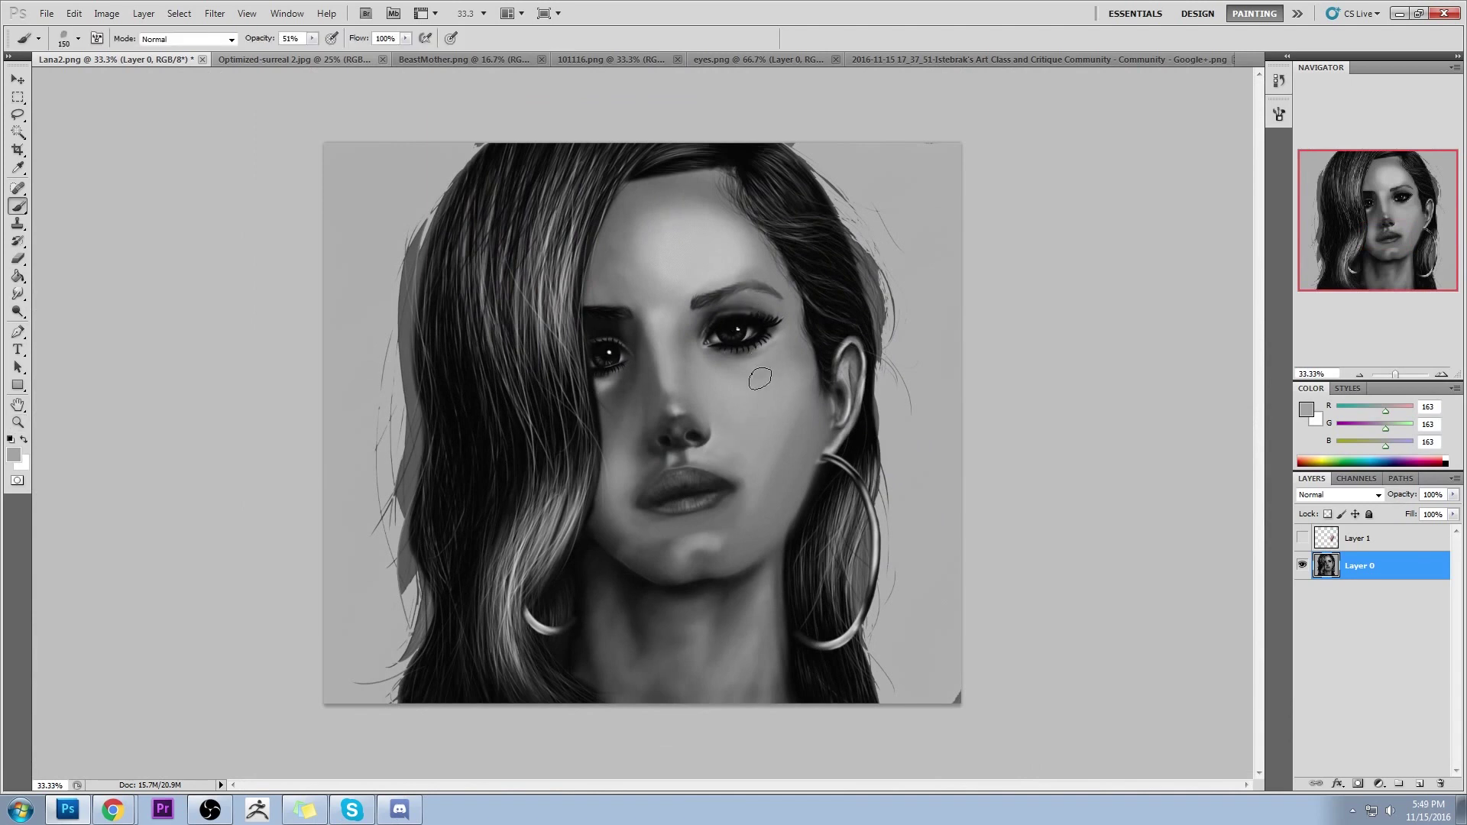
{"action": "left_click", "coordinate": [640, 559], "text": "alt"}
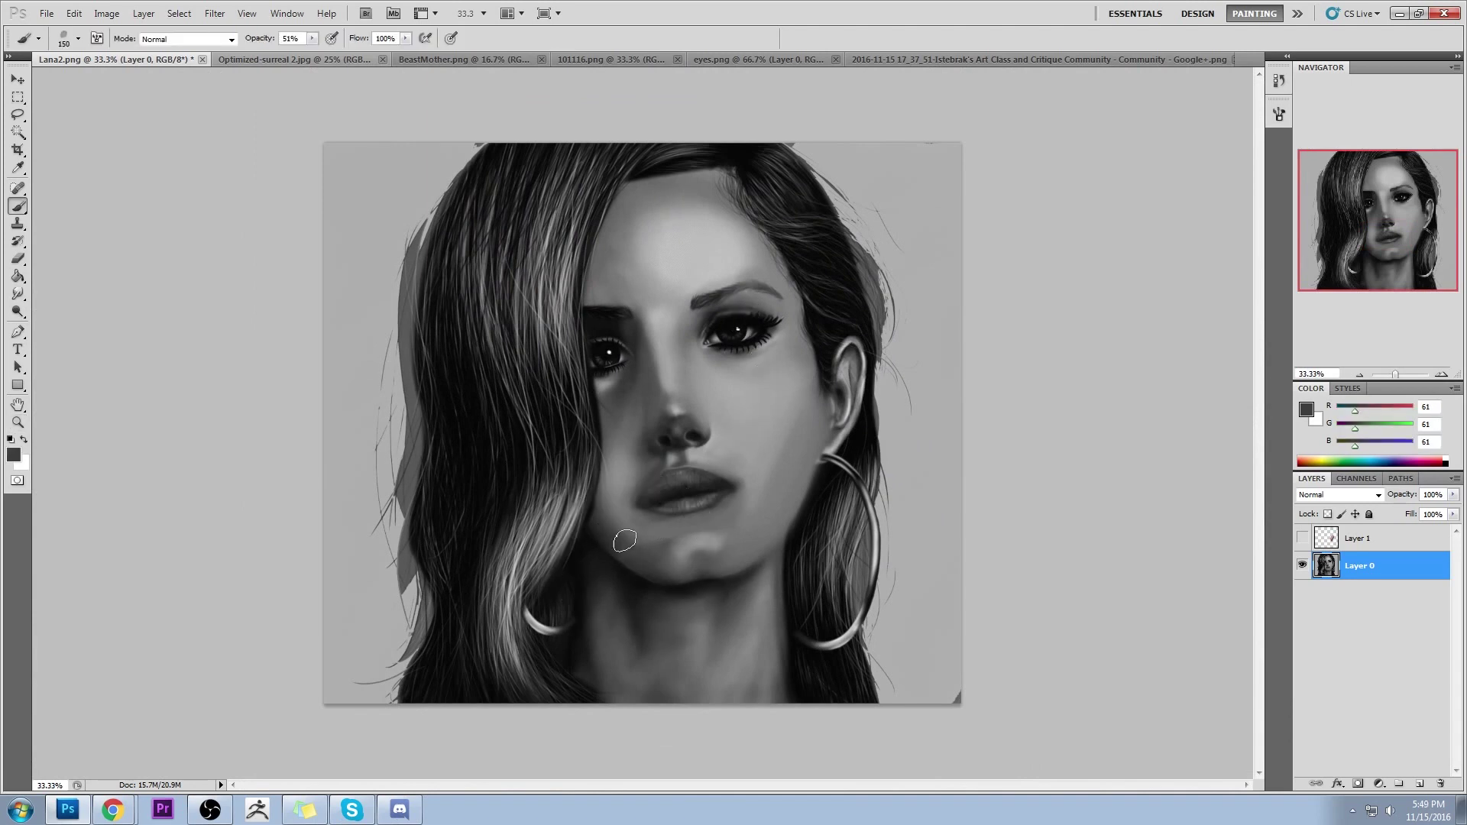
{"action": "left_click", "coordinate": [654, 544], "text": "alt"}
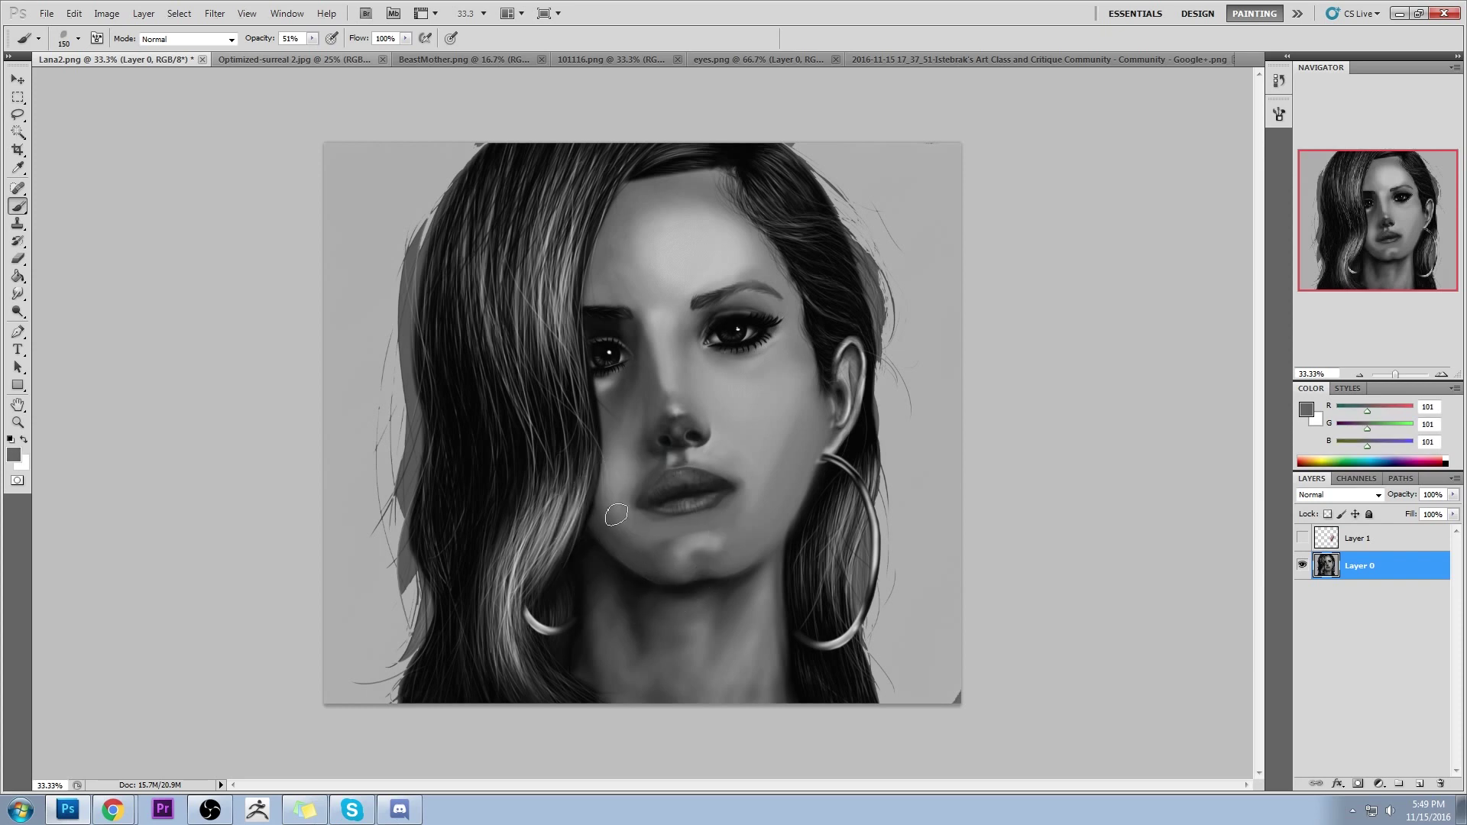
{"action": "left_click", "coordinate": [643, 555], "text": "alt"}
{"action": "left_click", "coordinate": [642, 559], "text": "alt"}
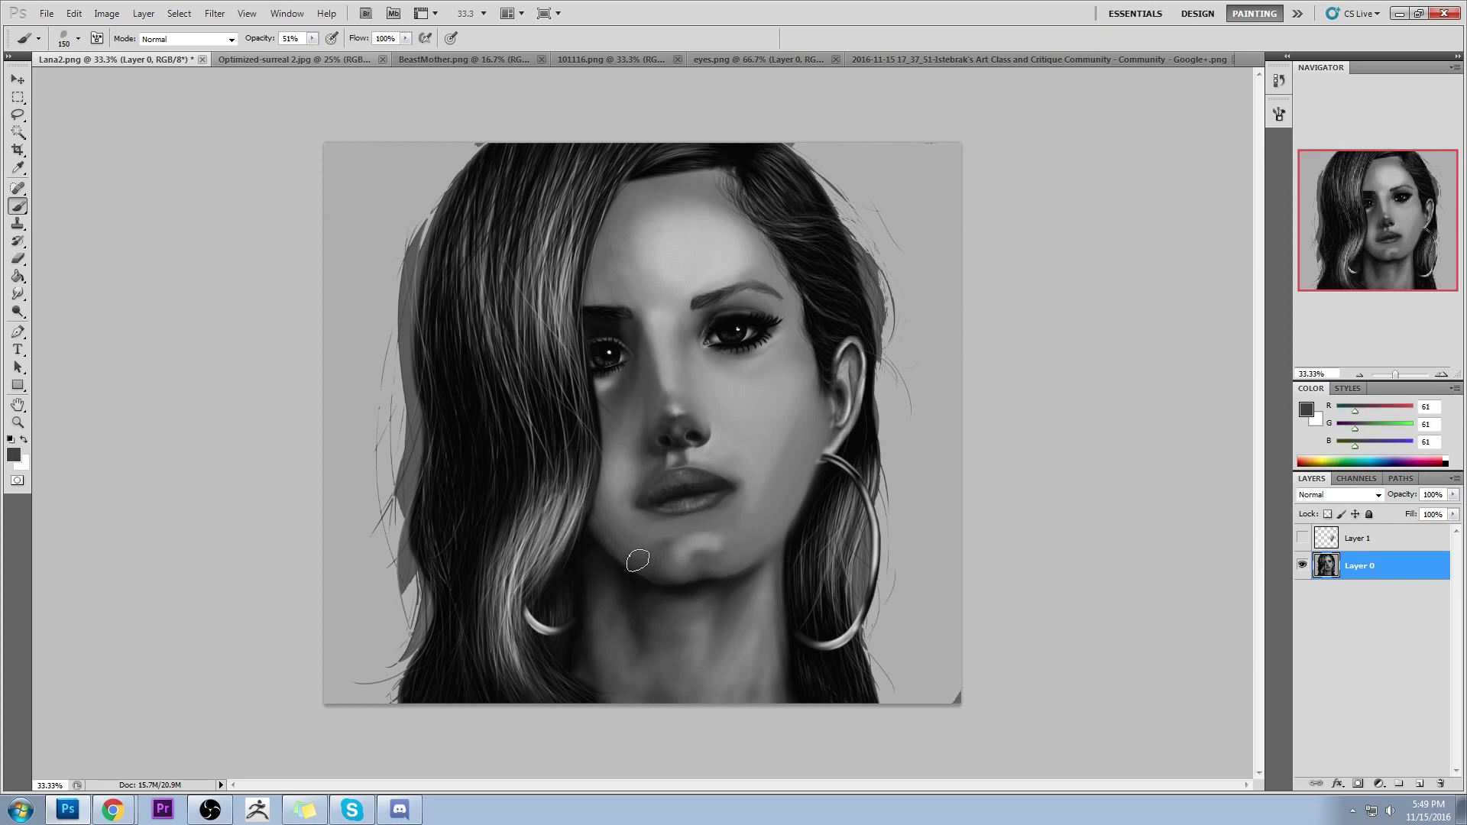
{"action": "left_click", "coordinate": [686, 442], "text": "alt"}
{"action": "left_click", "coordinate": [691, 440], "text": "alt"}
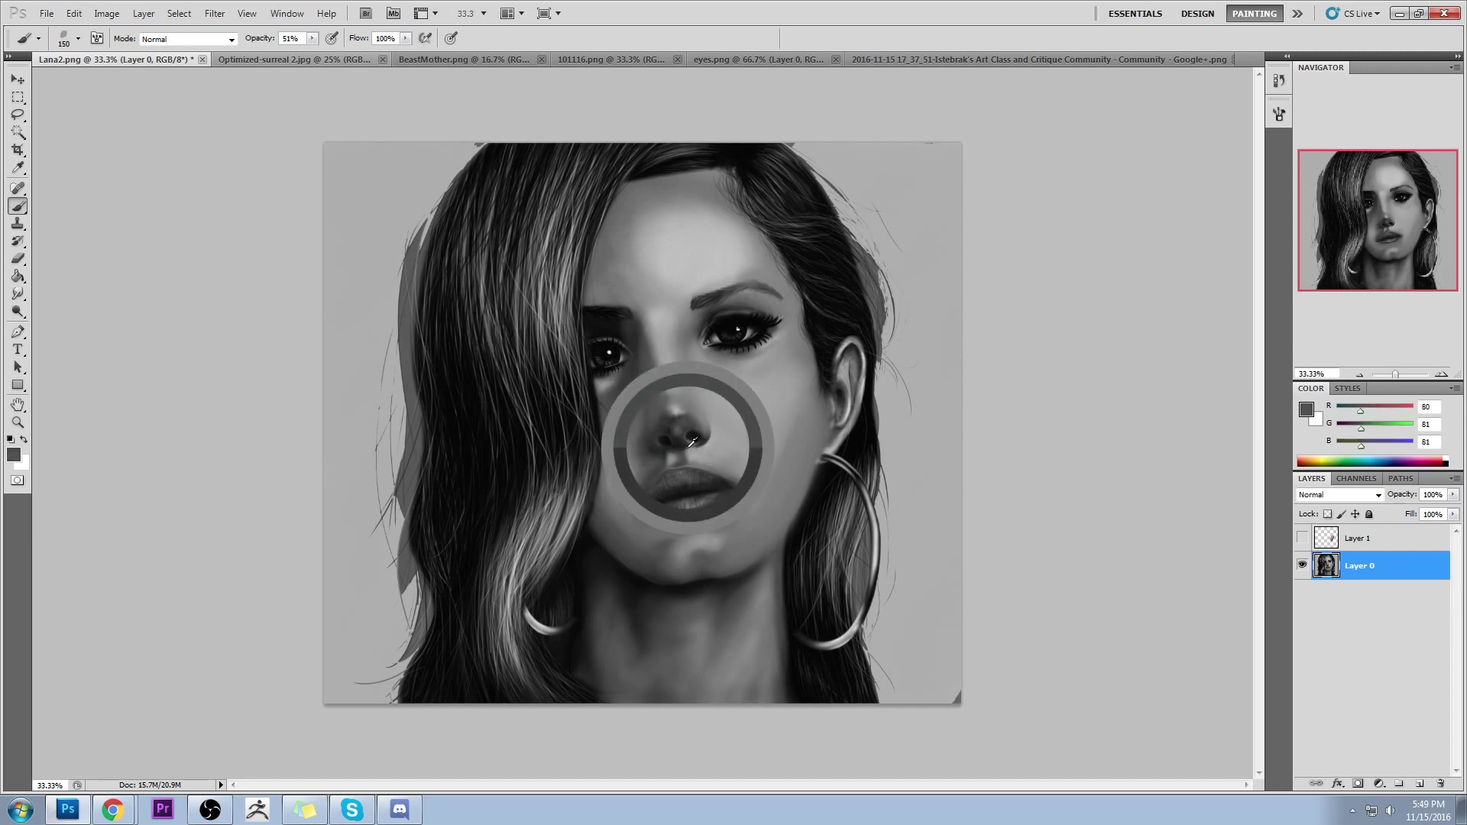
{"action": "left_click", "coordinate": [684, 493], "text": "alt"}
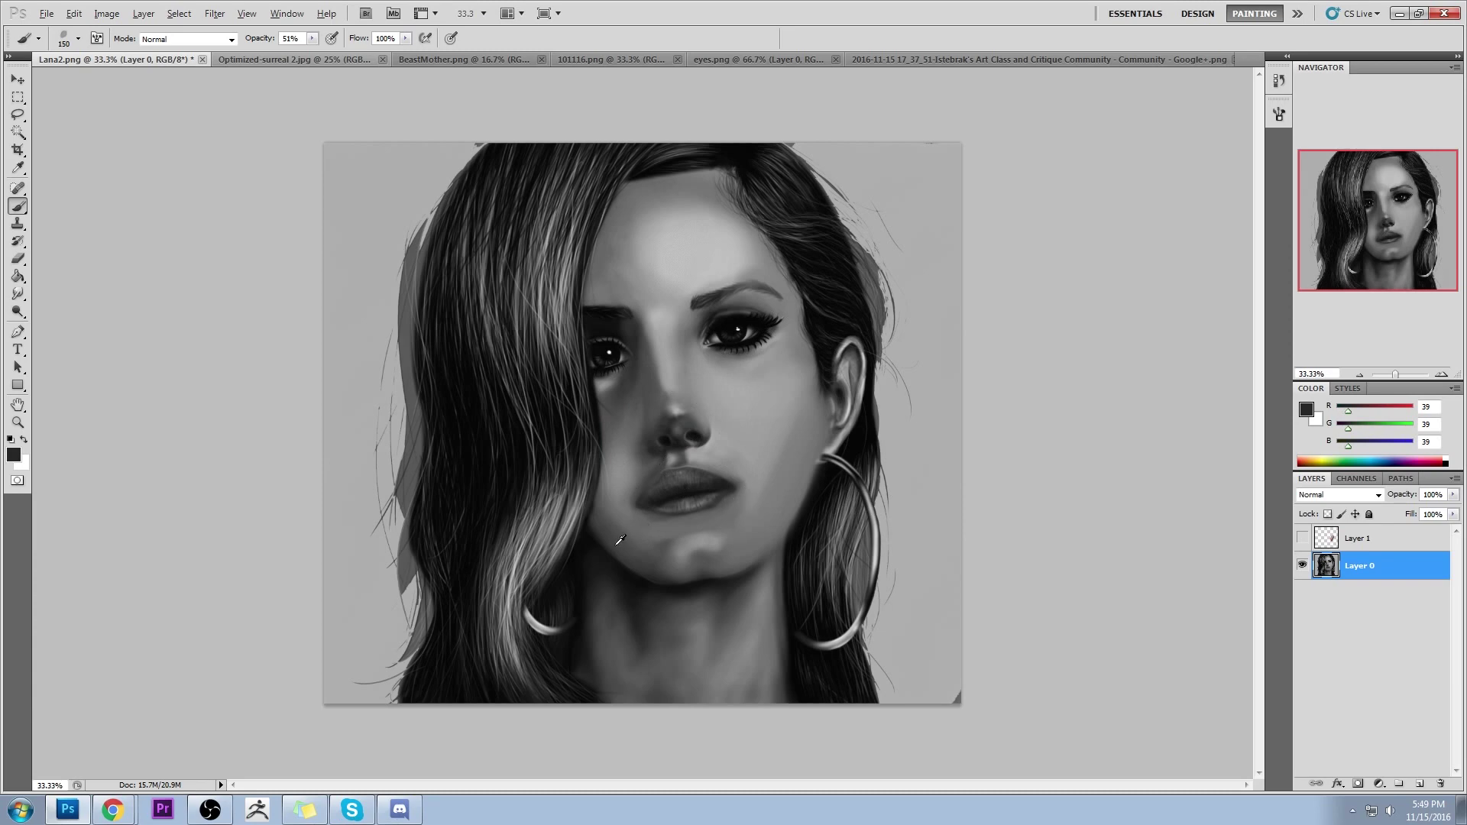
{"action": "left_click", "coordinate": [690, 256], "text": "alt"}
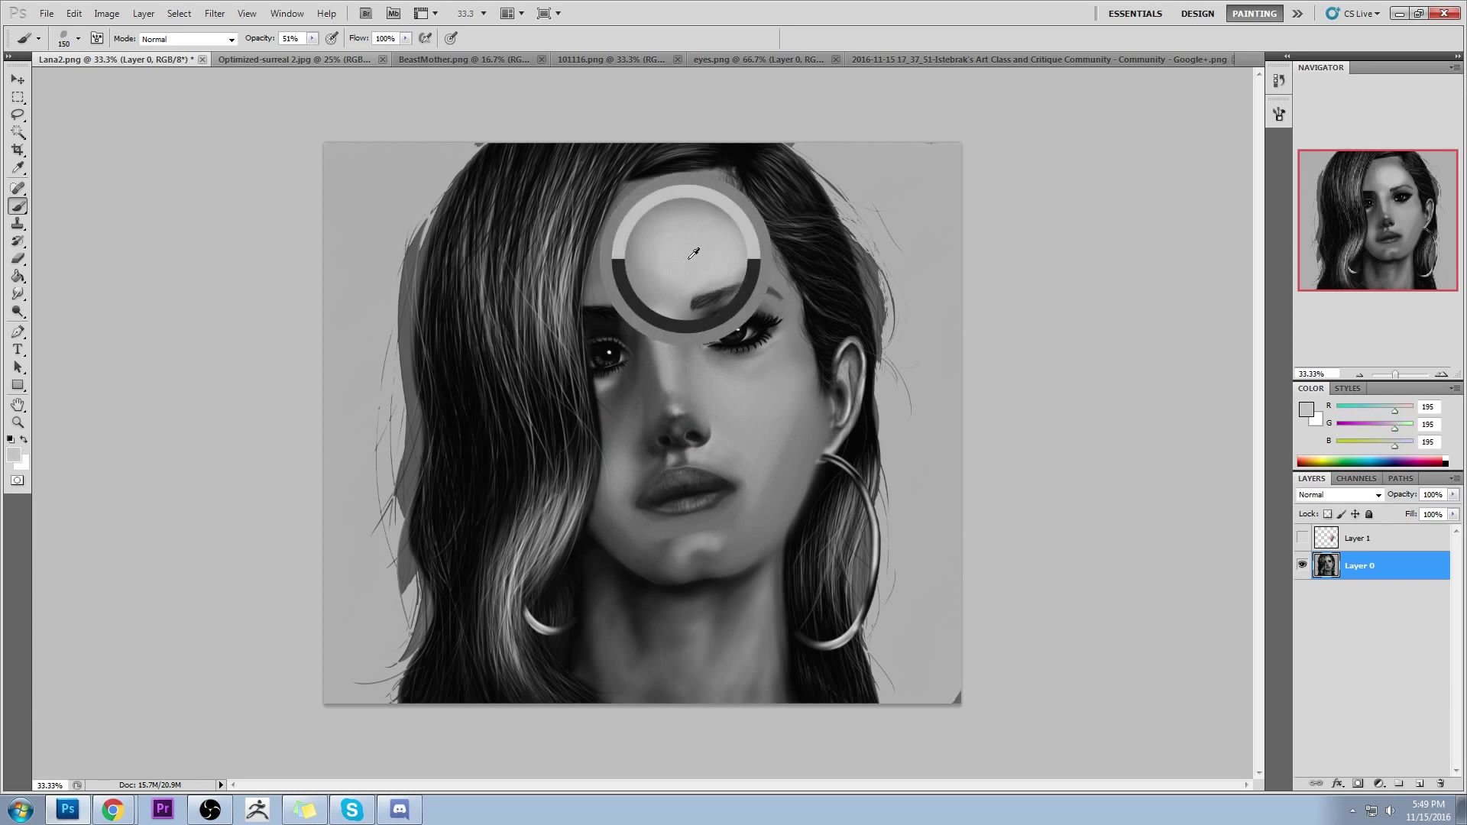
Examine the skin texture and light-to-dark transition on the forehead above the eyebrows up close
{"action": "key", "text": "z"}
{"action": "left_click", "coordinate": [661, 265]}
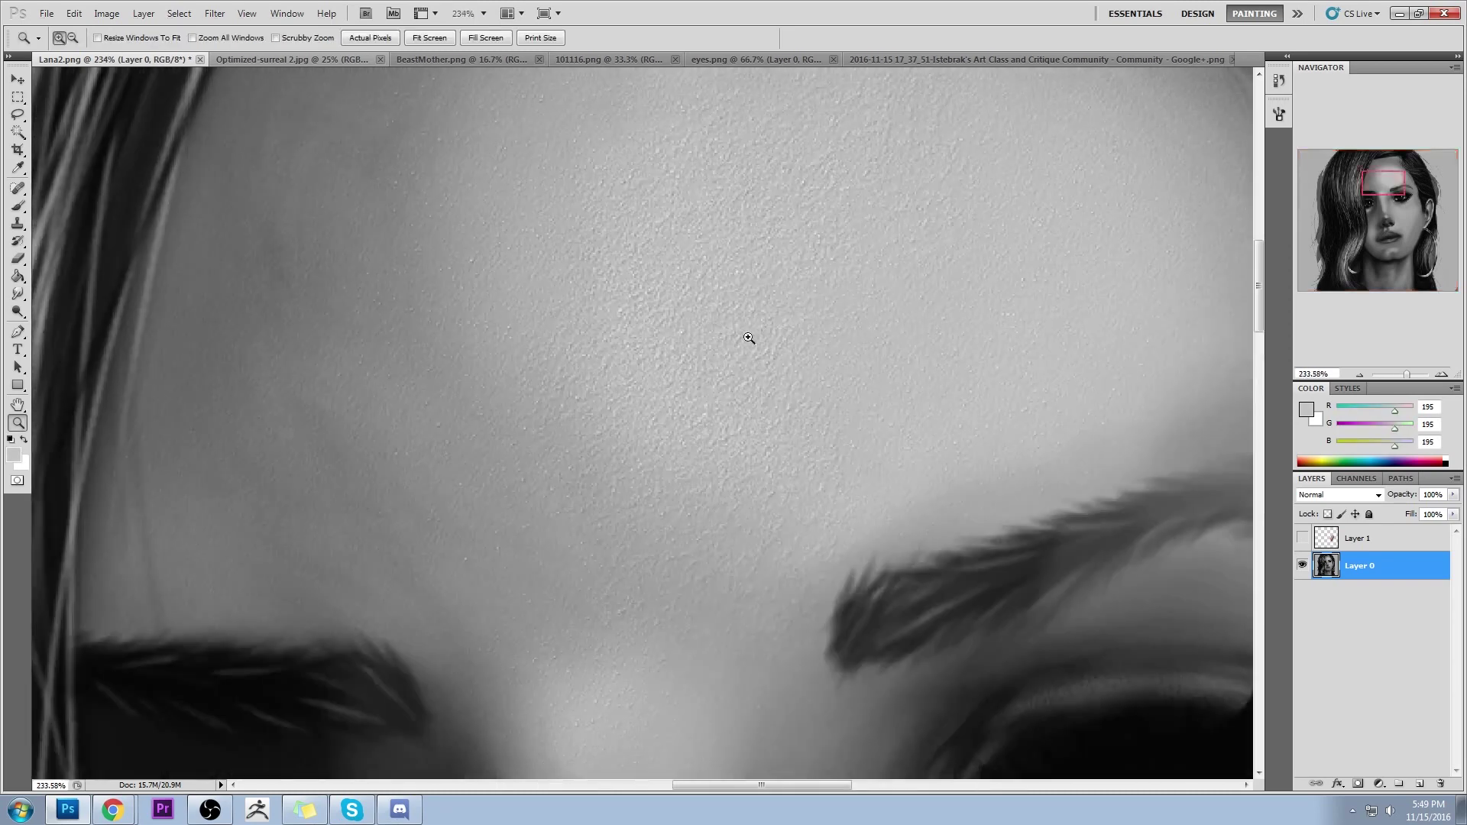
{"action": "left_click_drag", "start_coordinate": [953, 410], "coordinate": [872, 505]}
{"action": "left_click_drag", "start_coordinate": [935, 463], "coordinate": [617, 490]}
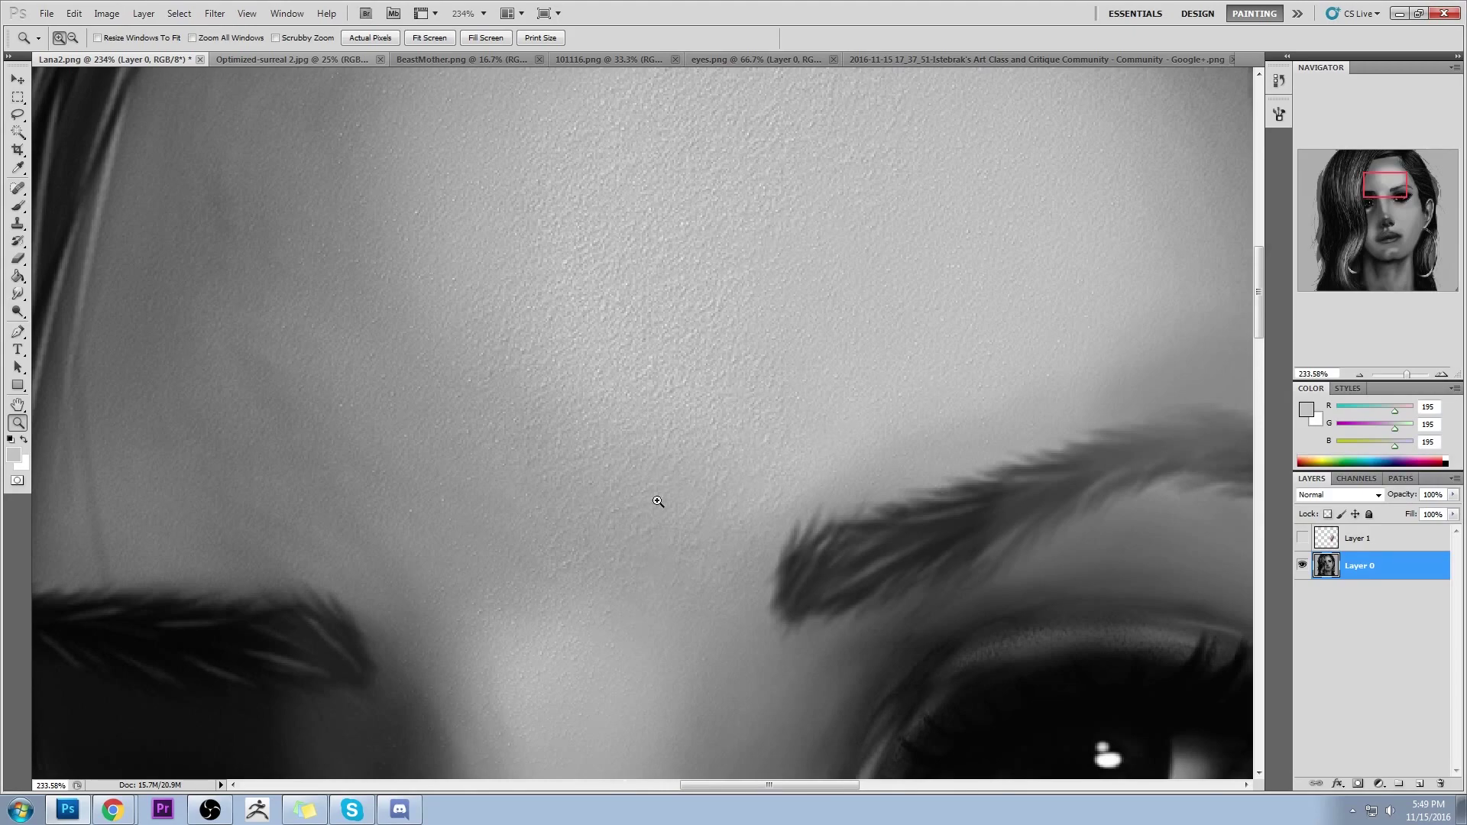
{"action": "key", "text": "ctrl+0"}
{"action": "key", "text": "ctrl+minus"}
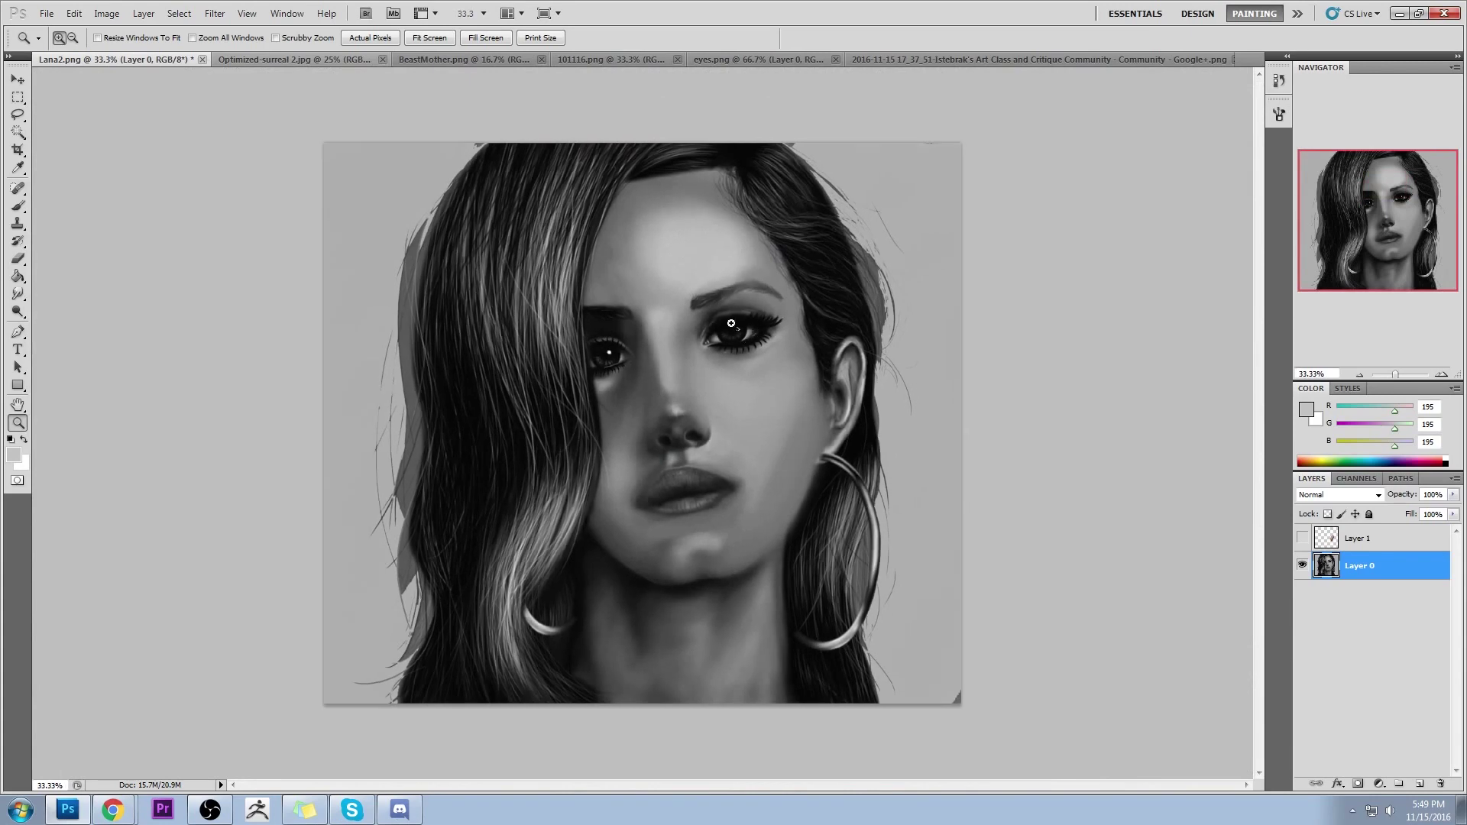
Smudge the eyebrow over the fully lit eye using the Smudge Tool with a textured tip at 32% strength
{"action": "left_click", "coordinate": [18, 294]}
{"action": "right_click", "coordinate": [18, 294]}
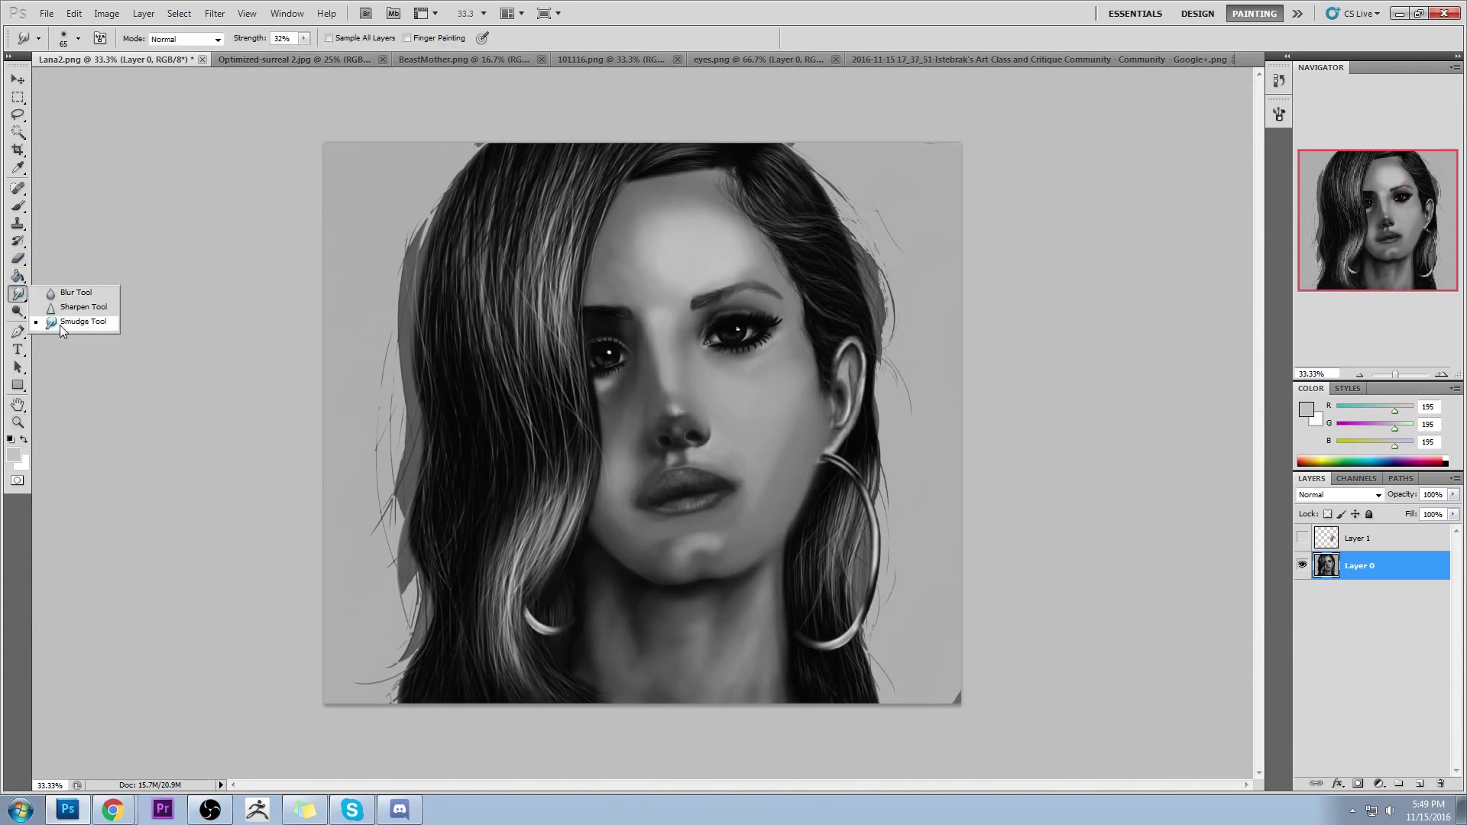
{"action": "left_click", "coordinate": [59, 320]}
{"action": "right_click", "coordinate": [451, 295]}
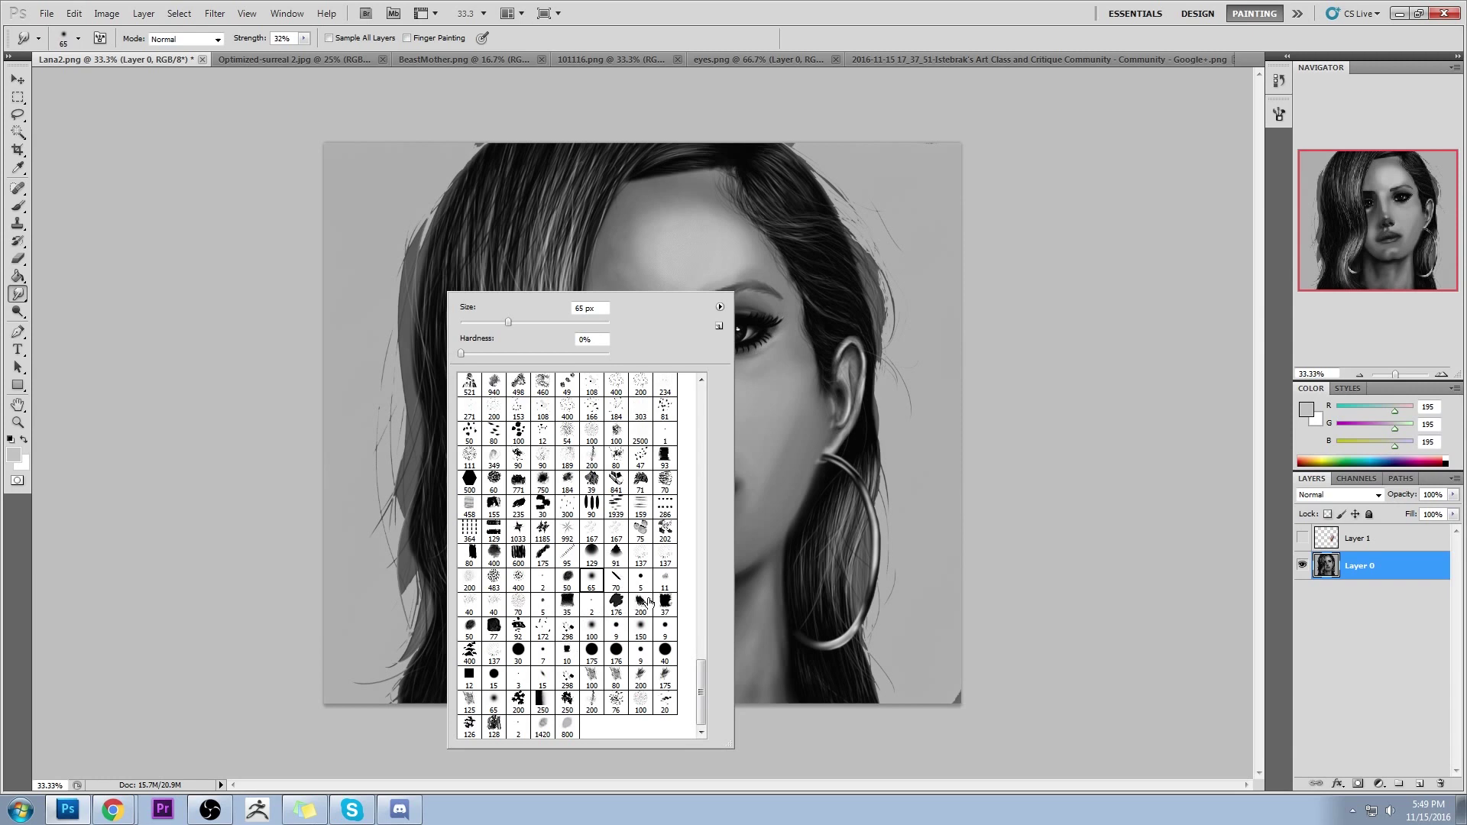
{"action": "double_click", "coordinate": [665, 535]}
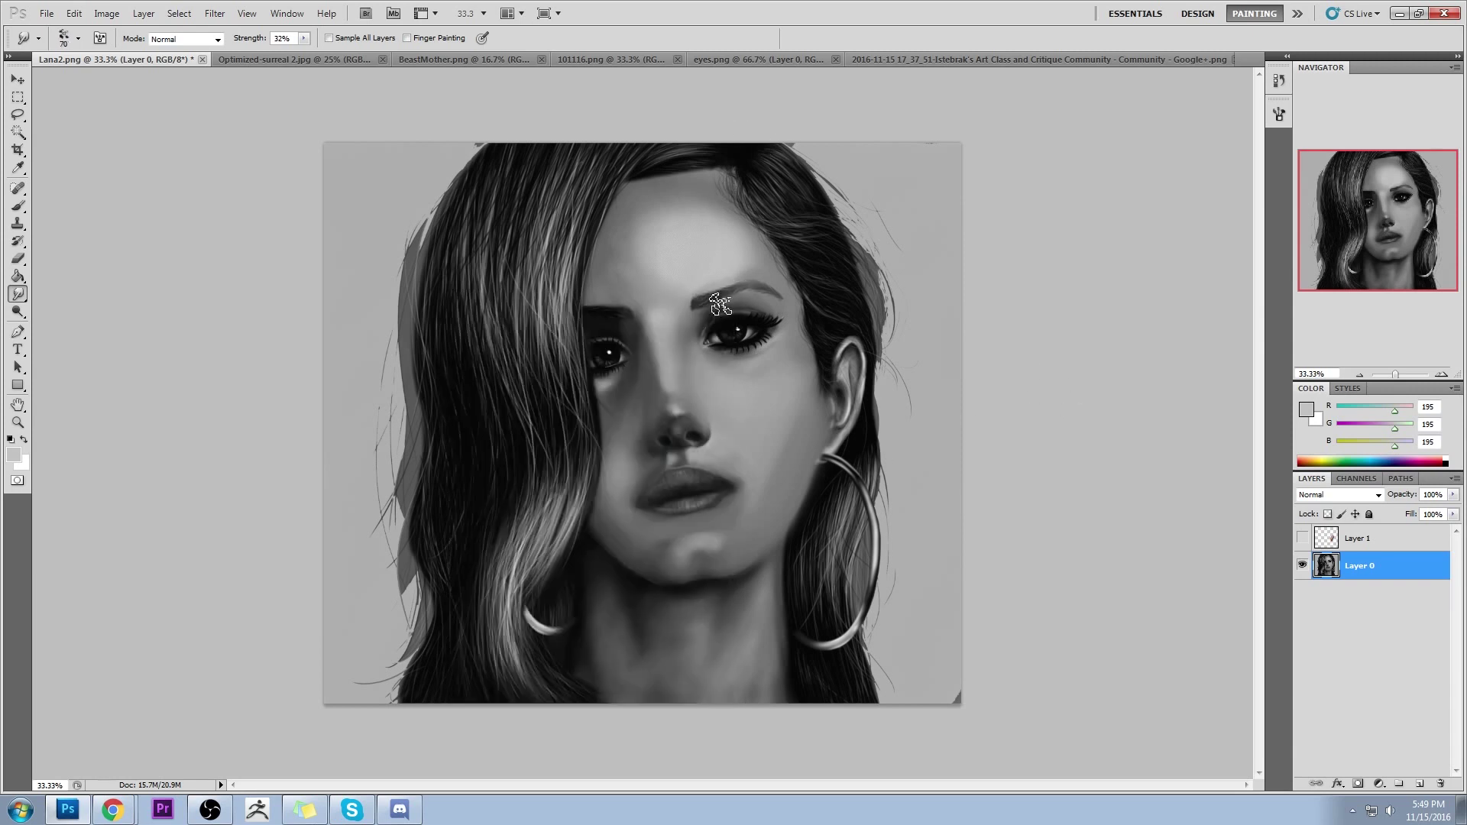
{"action": "key", "text": "bracketleft"}
{"action": "key", "text": "bracketleft"}
Blend the smudged eyebrow into the brow area with the Brush, alternating dark greys from the brow and light greys from the forehead
{"action": "key", "text": "b"}
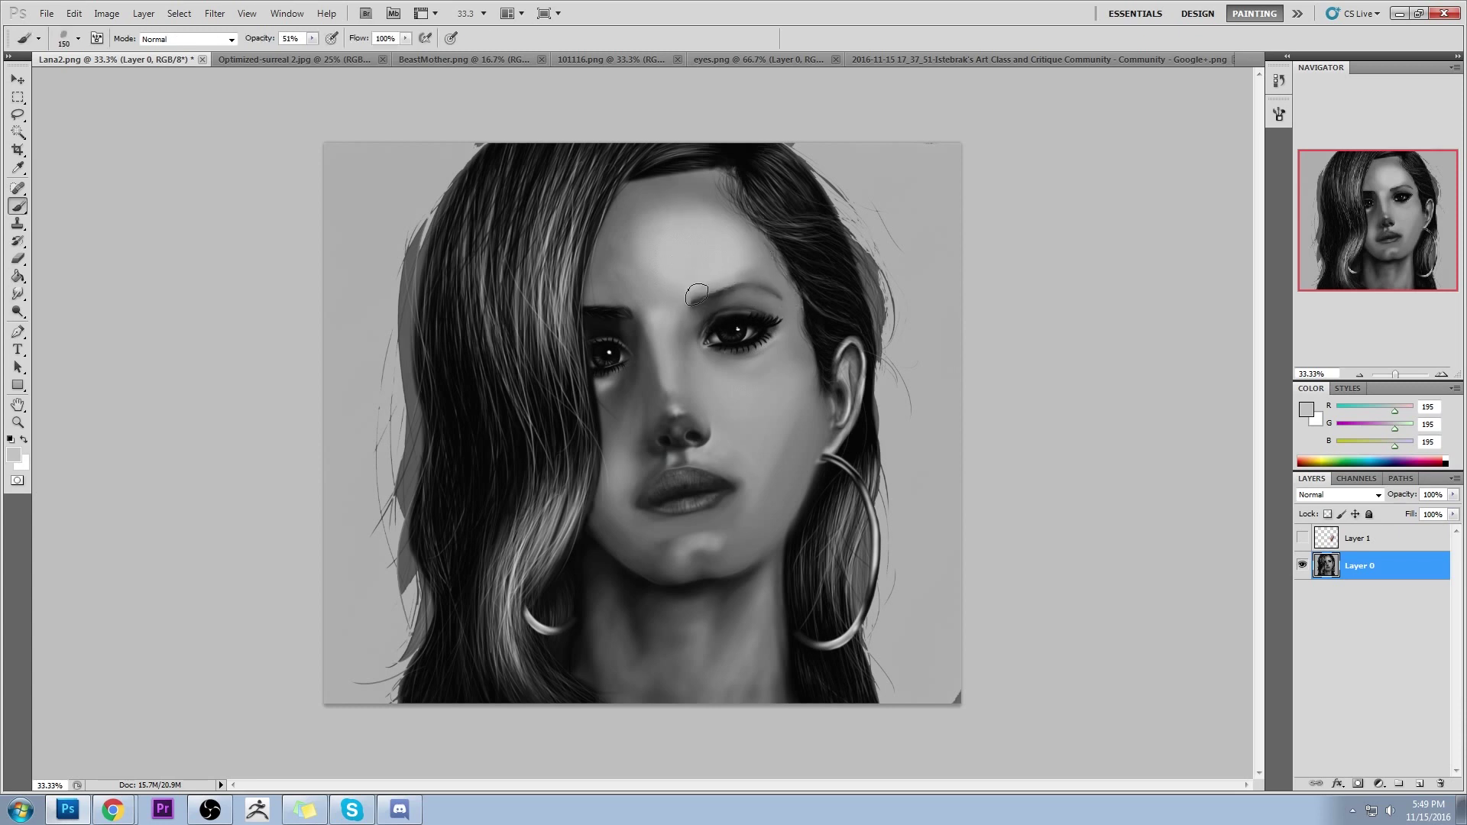
{"action": "left_click", "coordinate": [709, 291], "text": "alt"}
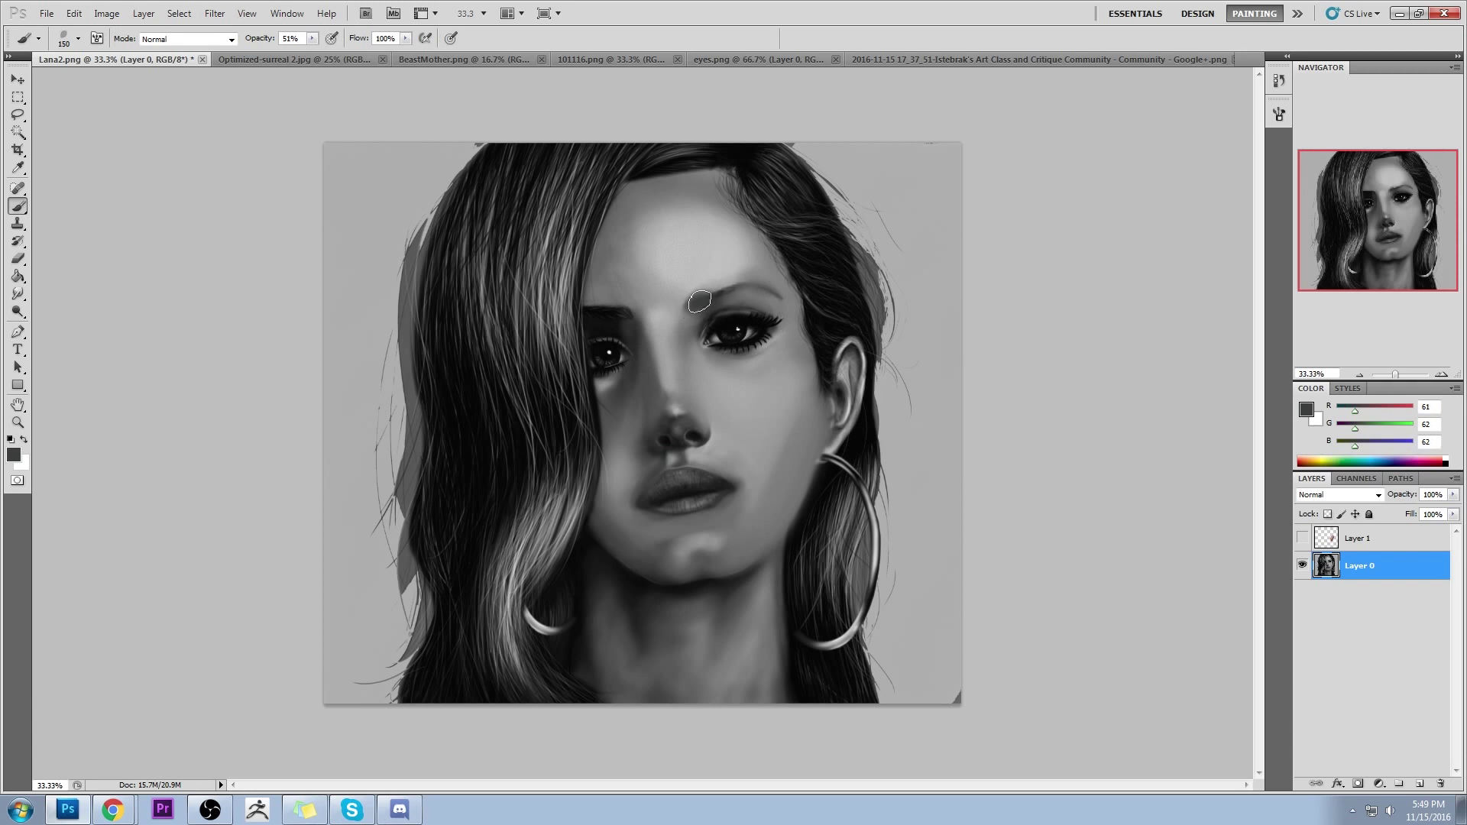
{"action": "left_click", "coordinate": [699, 301], "text": "alt"}
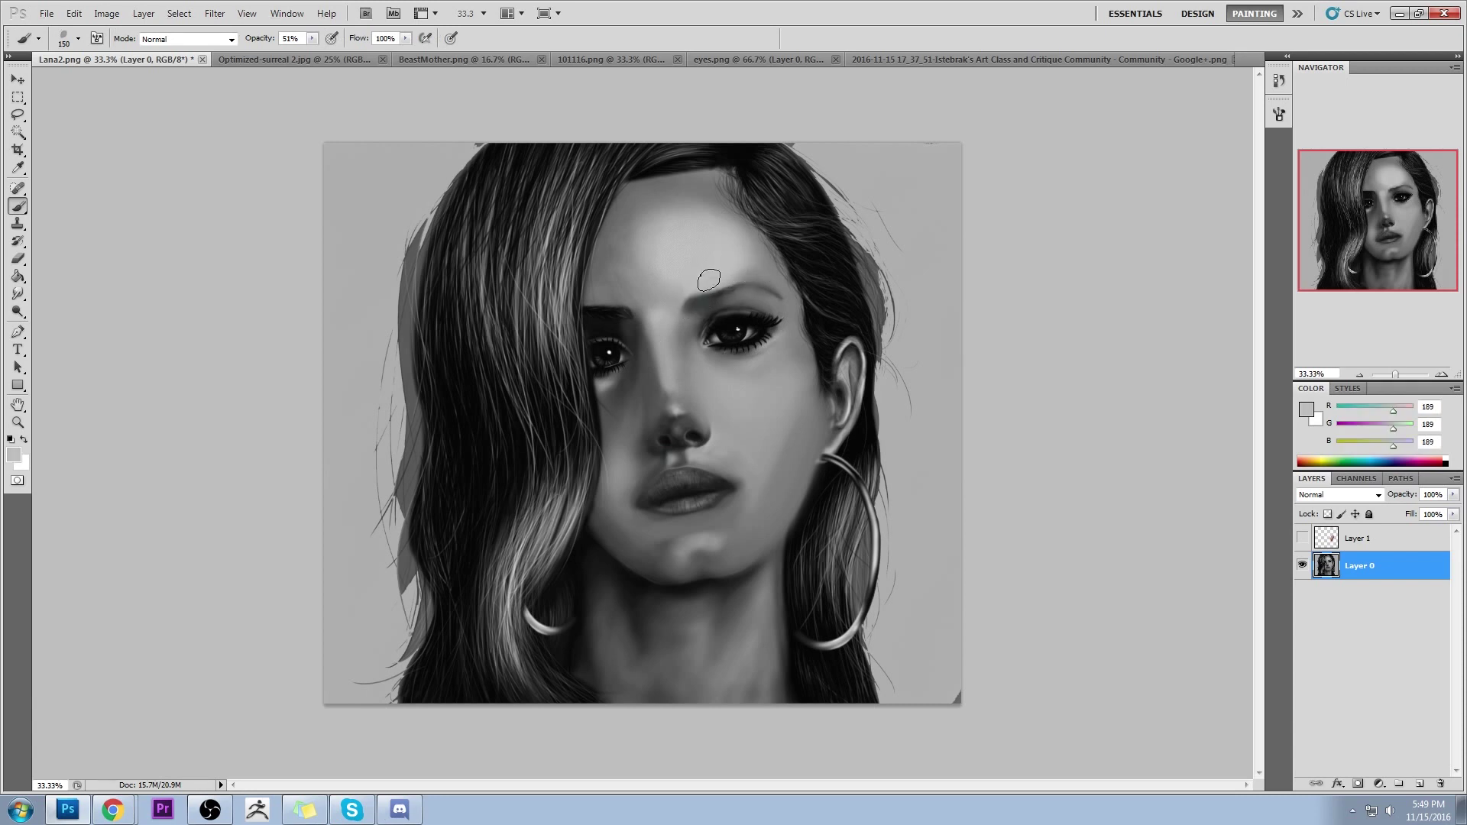
{"action": "left_click", "coordinate": [753, 291], "text": "alt"}
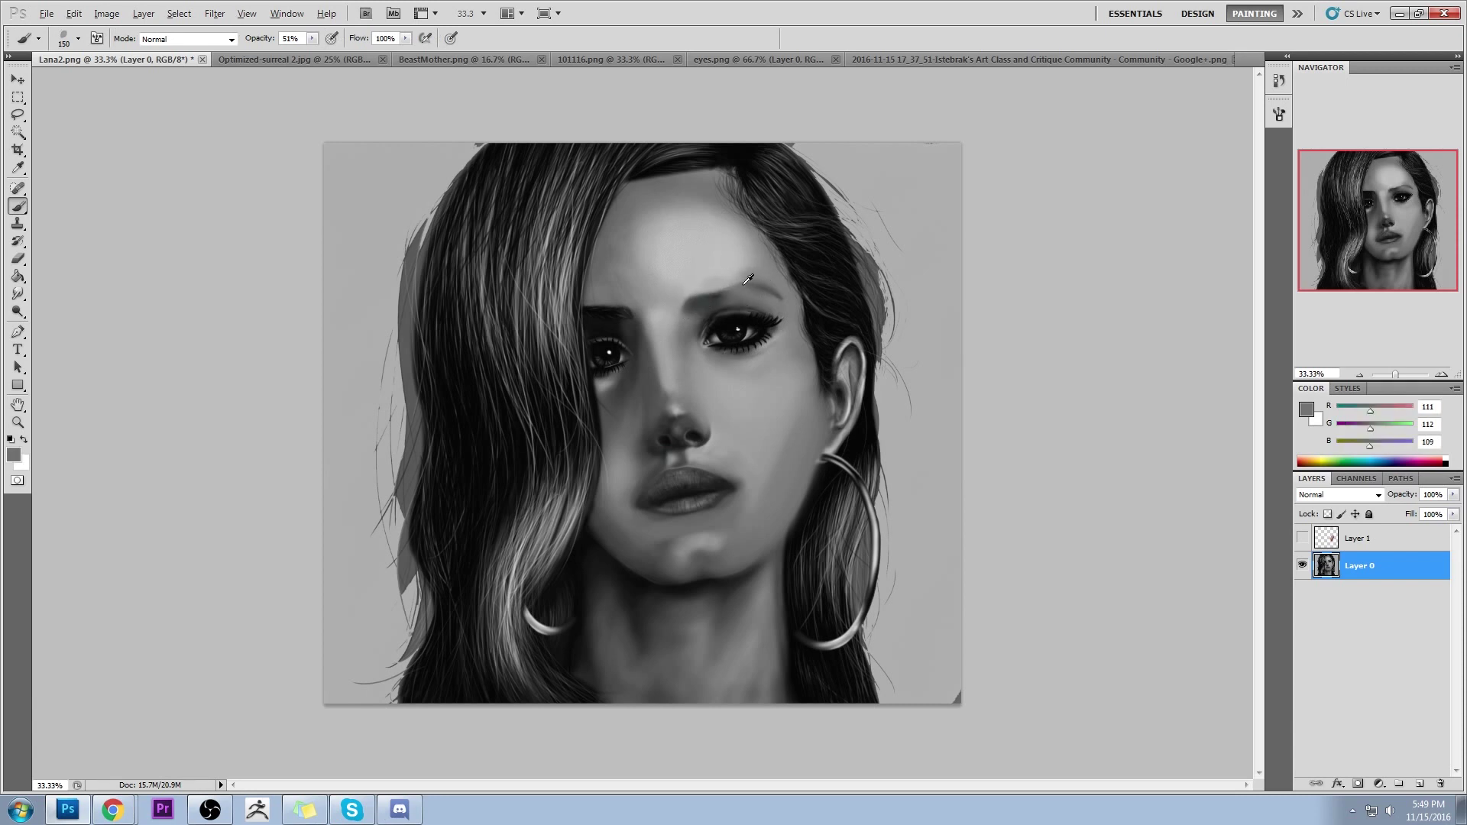
{"action": "left_click", "coordinate": [715, 283], "text": "alt"}
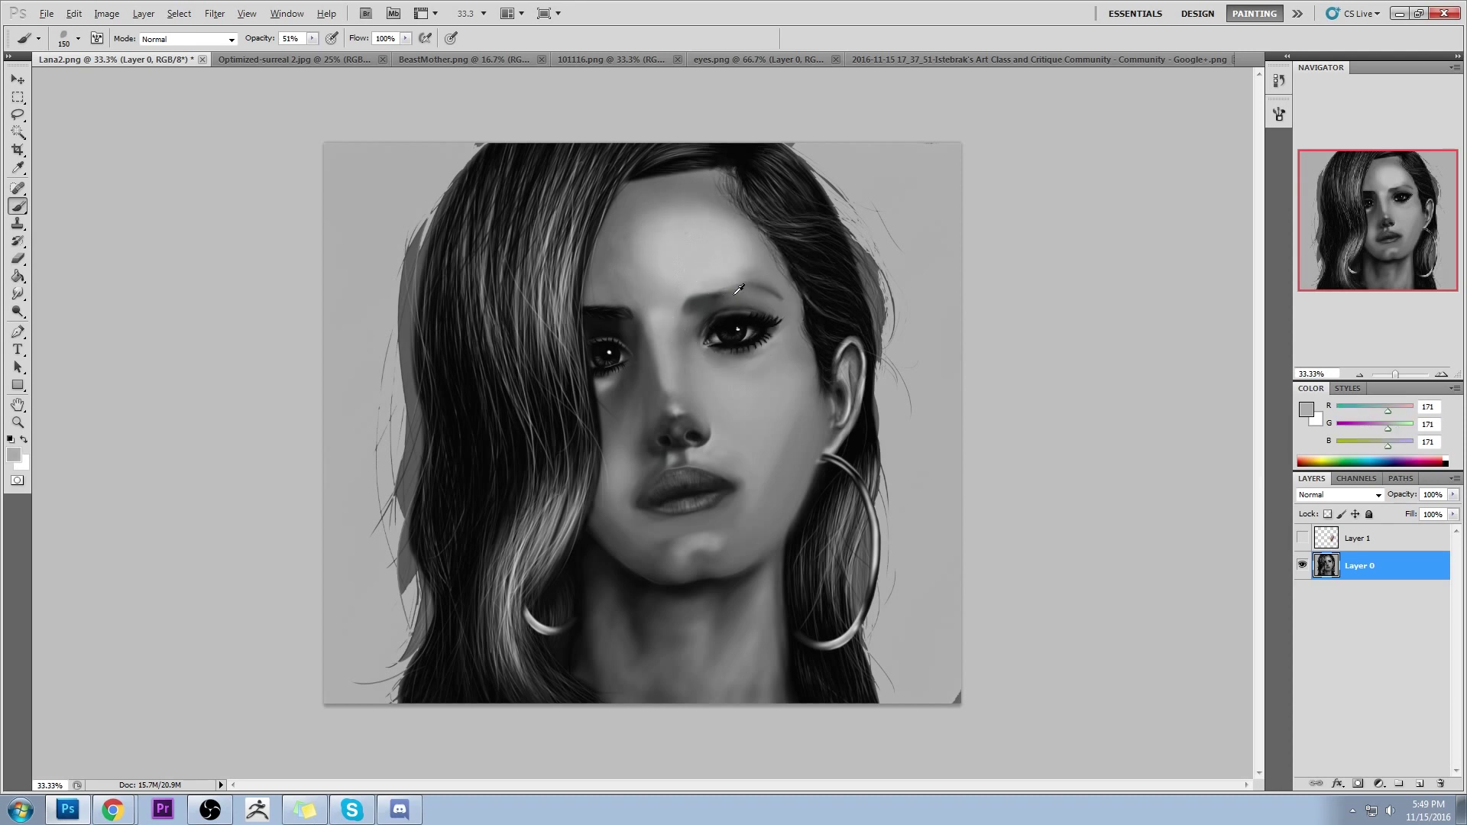
{"action": "left_click", "coordinate": [737, 291], "text": "alt"}
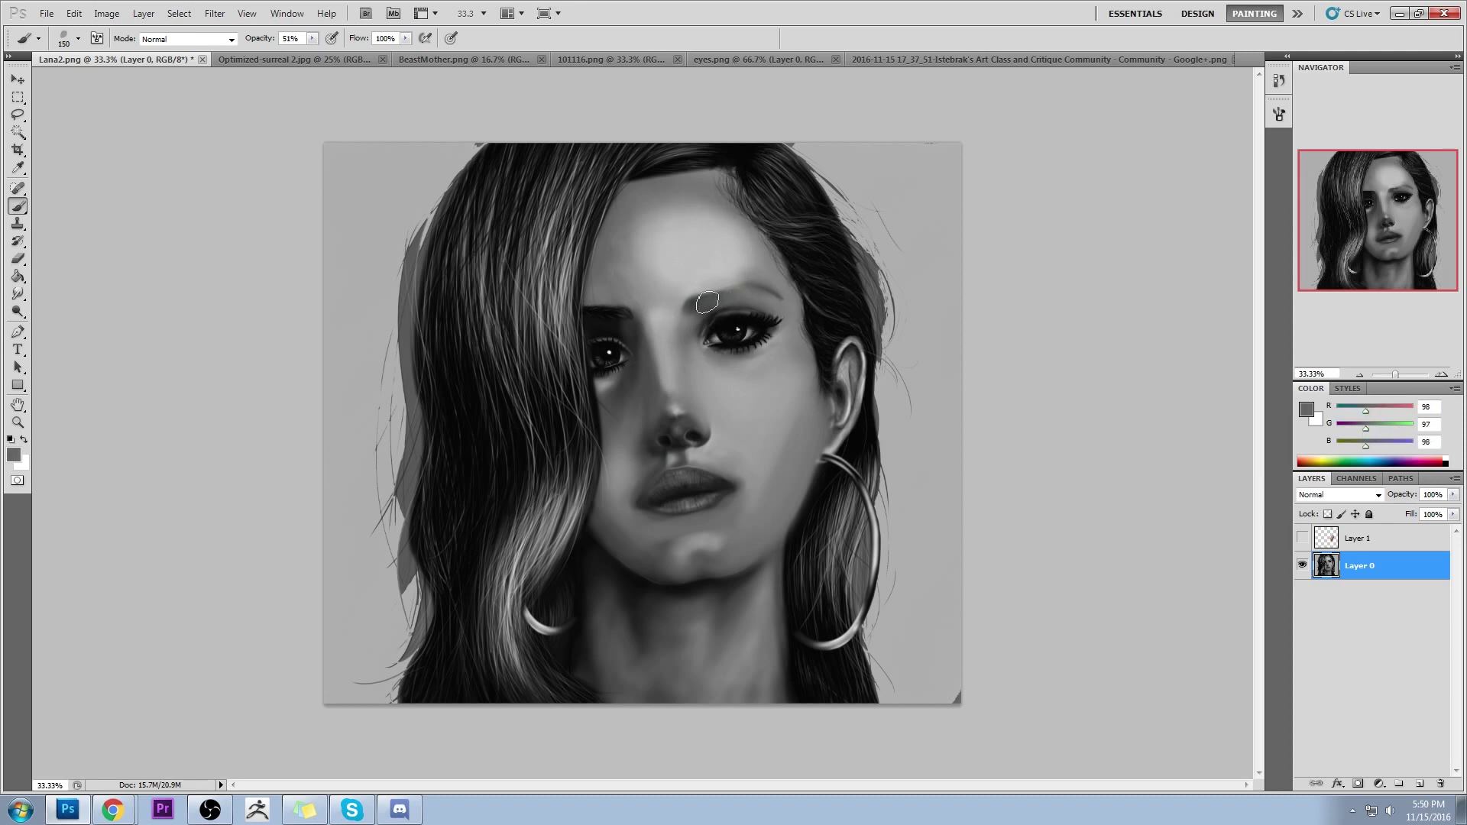
{"action": "left_click", "coordinate": [767, 272], "text": "alt"}
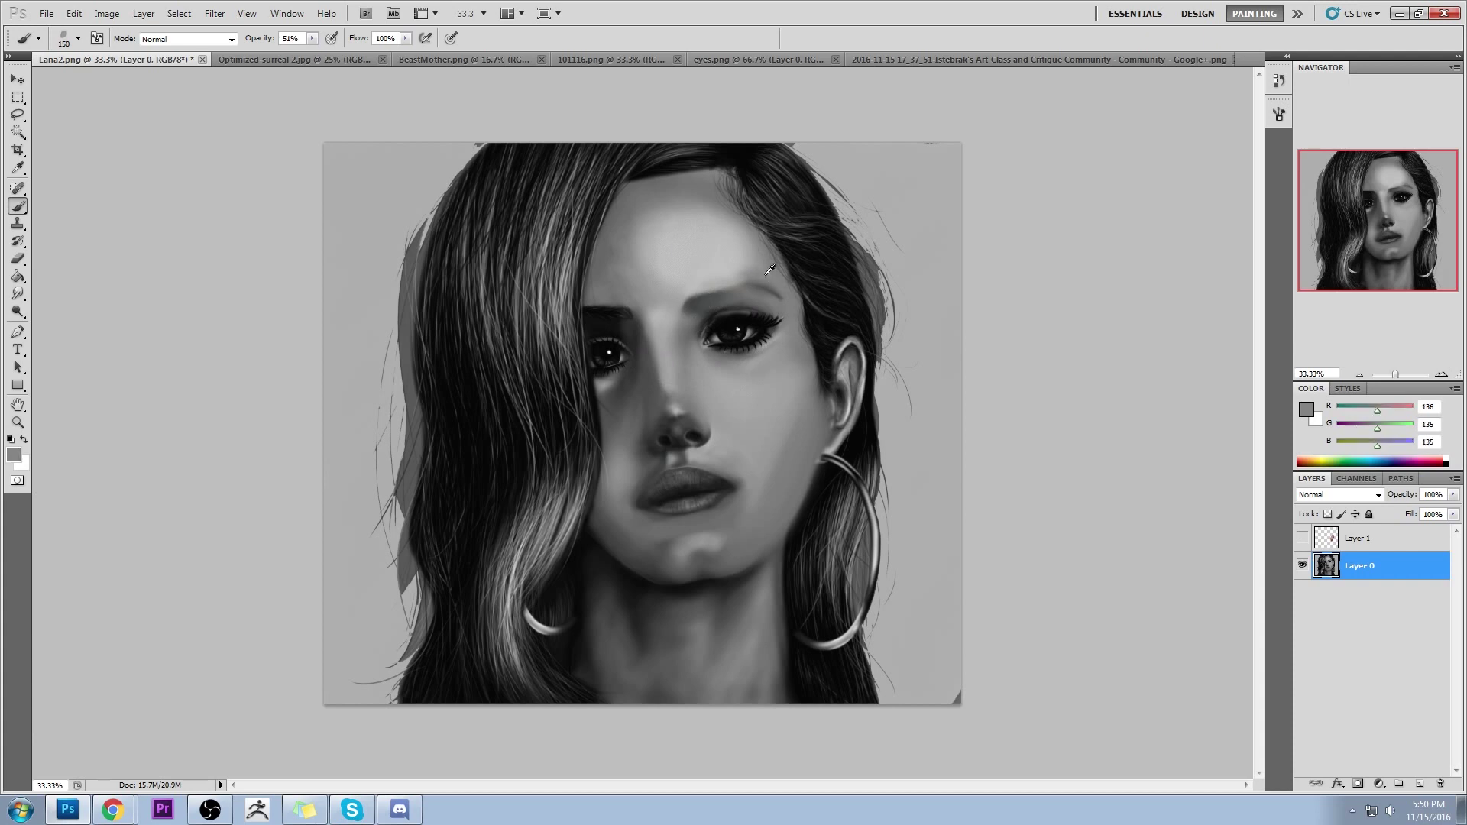
{"action": "left_click", "coordinate": [724, 260], "text": "alt"}
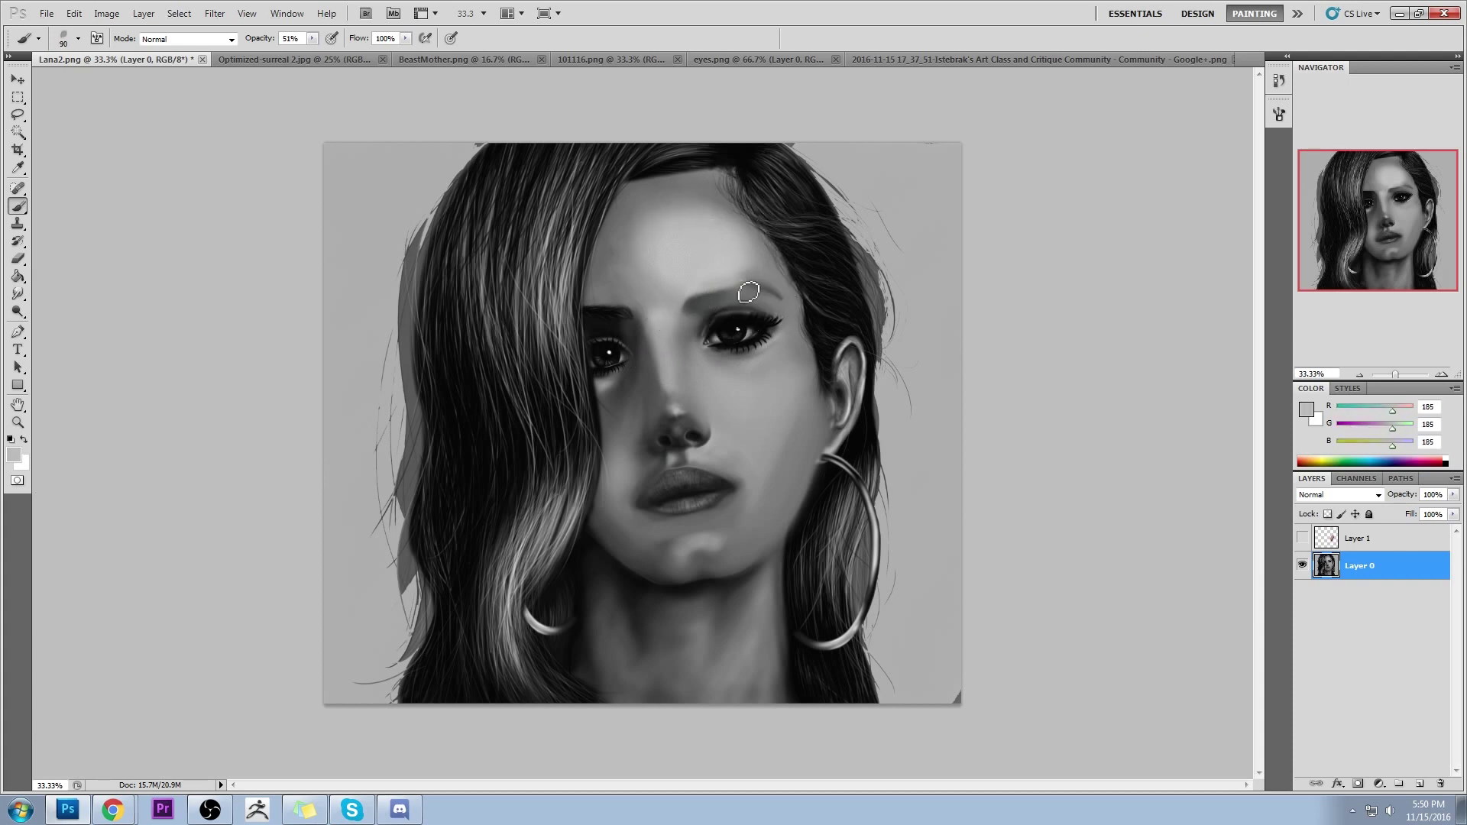
Reduce the brush to 90 px and soften the outer half of the eyebrow with grey sampled beside it
{"action": "key", "text": "bracketleft"}
{"action": "key", "text": "bracketleft"}
{"action": "key", "text": "bracketleft"}
{"action": "key", "text": "bracketleft"}
{"action": "key", "text": "bracketleft"}
{"action": "key", "text": "bracketright"}
{"action": "key", "text": "bracketright"}
{"action": "left_click", "coordinate": [756, 291], "text": "alt"}
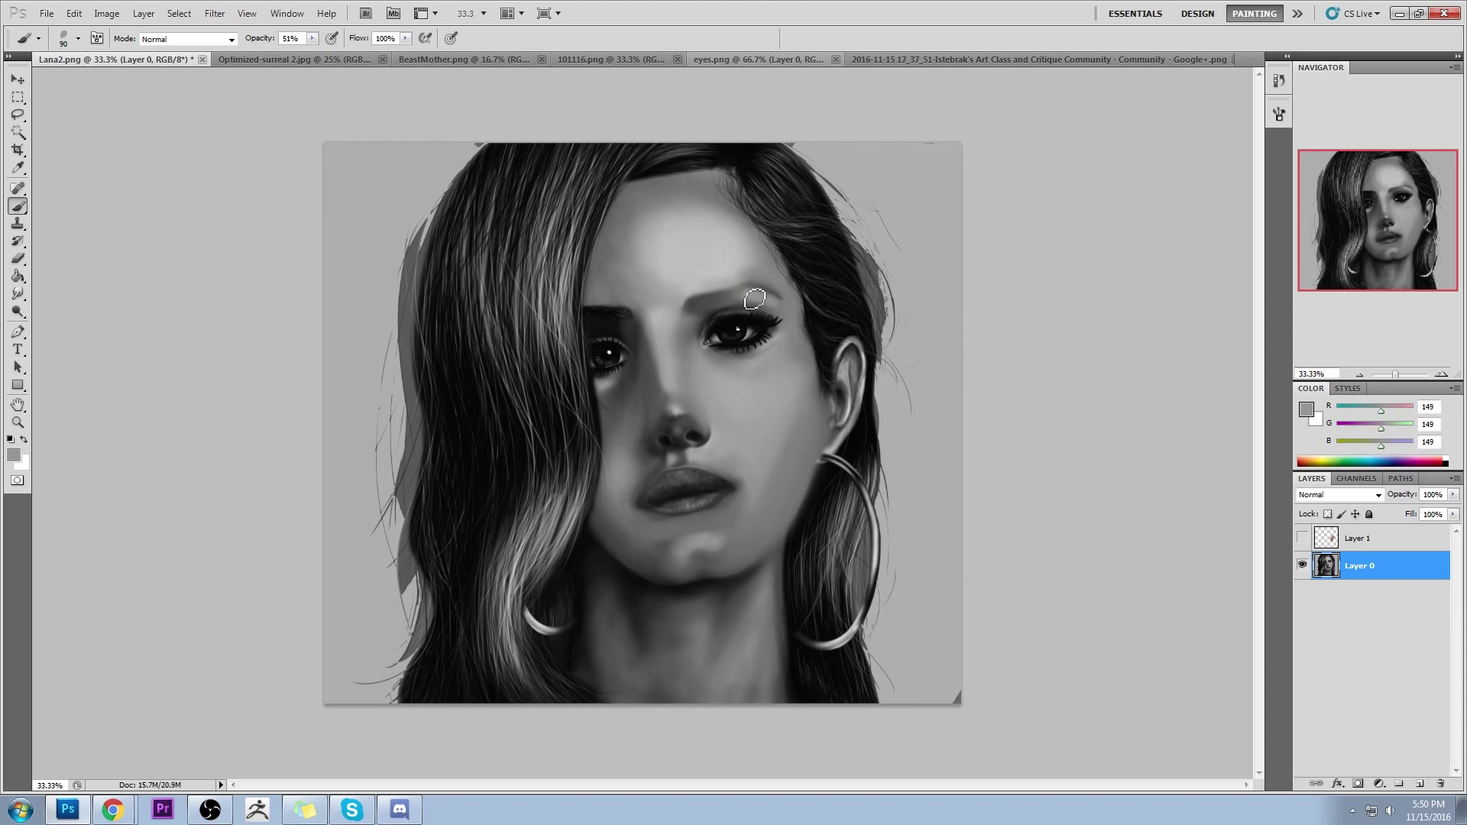
Lighten the cheek under the lit eye with a 300 px brush in forehead grey, and paint cheek-edge grey over the temple and ear
{"action": "left_click", "coordinate": [748, 365], "text": "alt"}
{"action": "left_click", "coordinate": [725, 254], "text": "alt"}
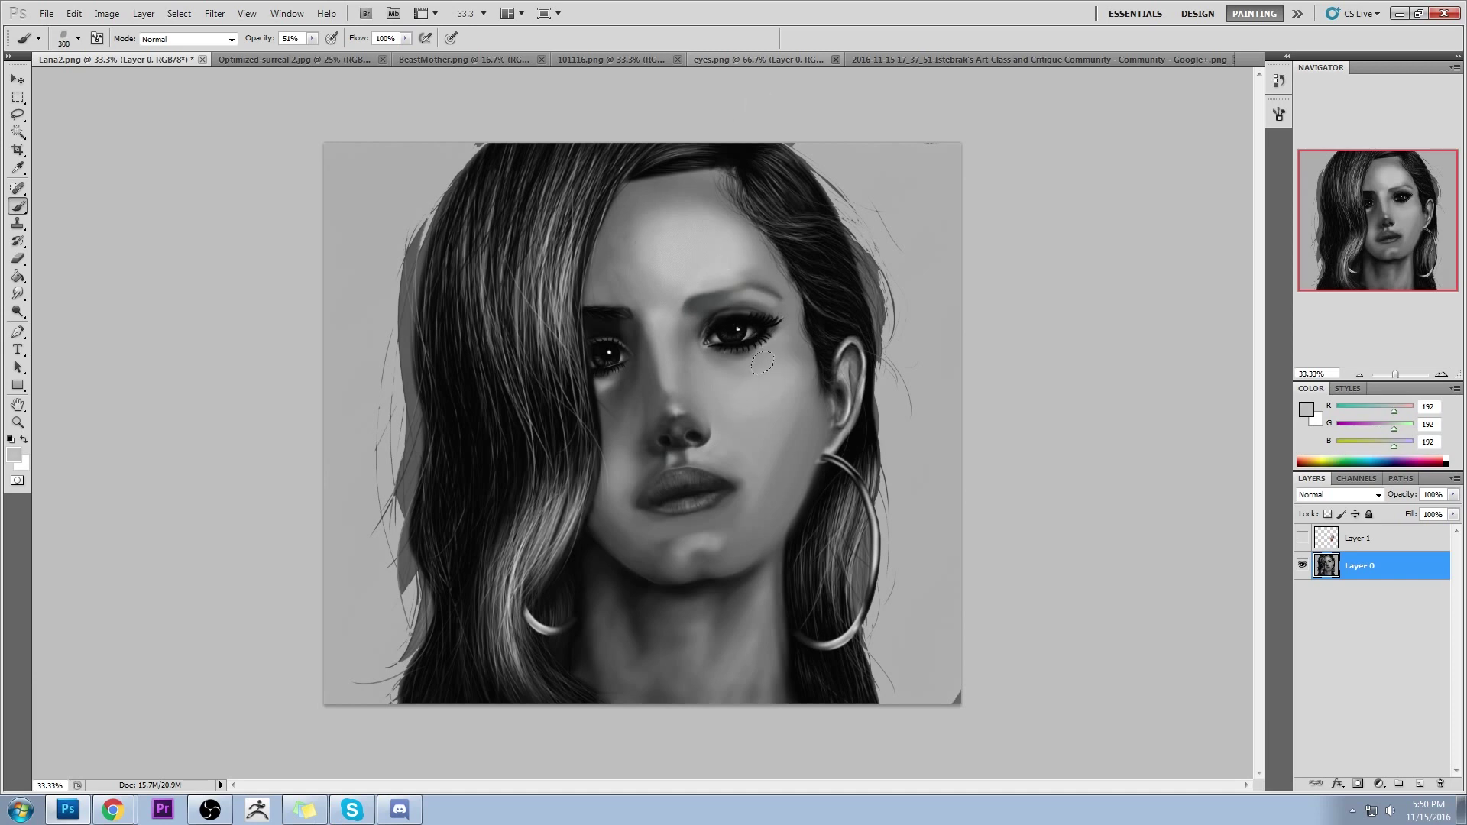
{"action": "mouse_move", "coordinate": [785, 361]}
{"action": "left_mouse_down"}
{"action": "mouse_move", "coordinate": [734, 381]}
{"action": "mouse_move", "coordinate": [744, 400]}
{"action": "left_mouse_up"}
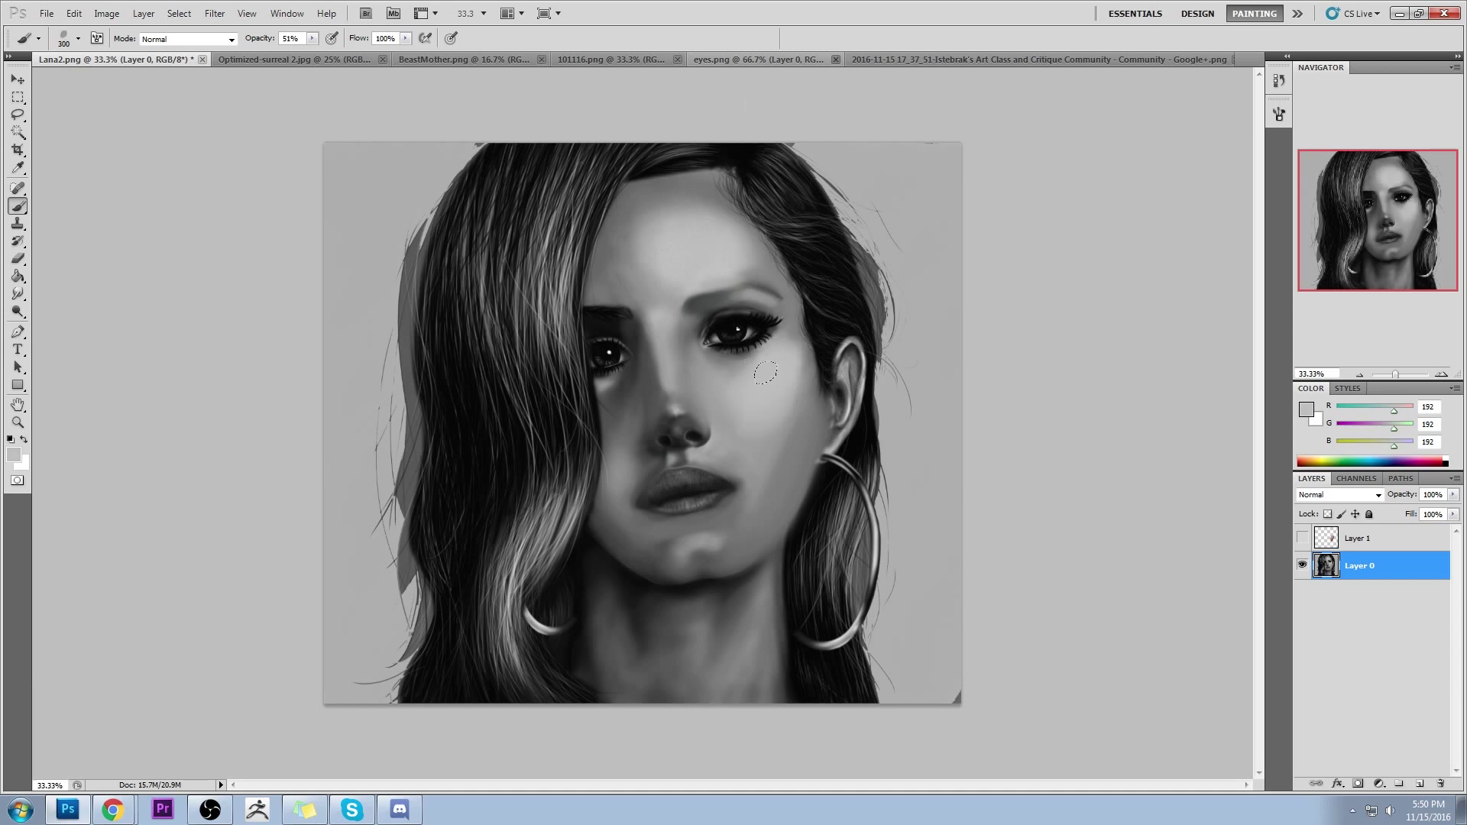
{"action": "left_click", "coordinate": [805, 397], "text": "alt"}
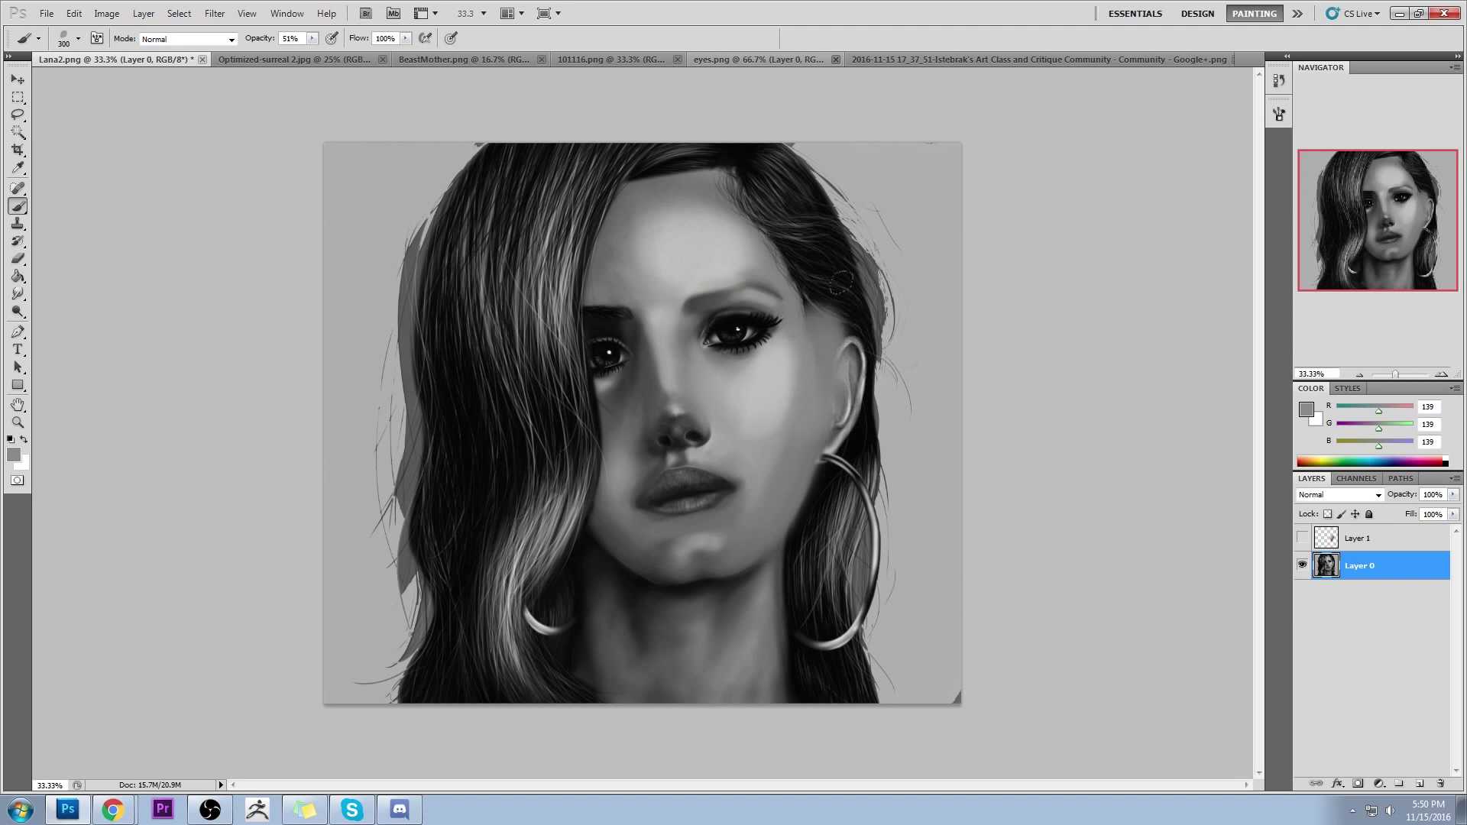
Brighten the bridge and tip of the nose with light grey 191 using a 125 px brush
{"action": "left_click", "coordinate": [810, 306], "text": "alt"}
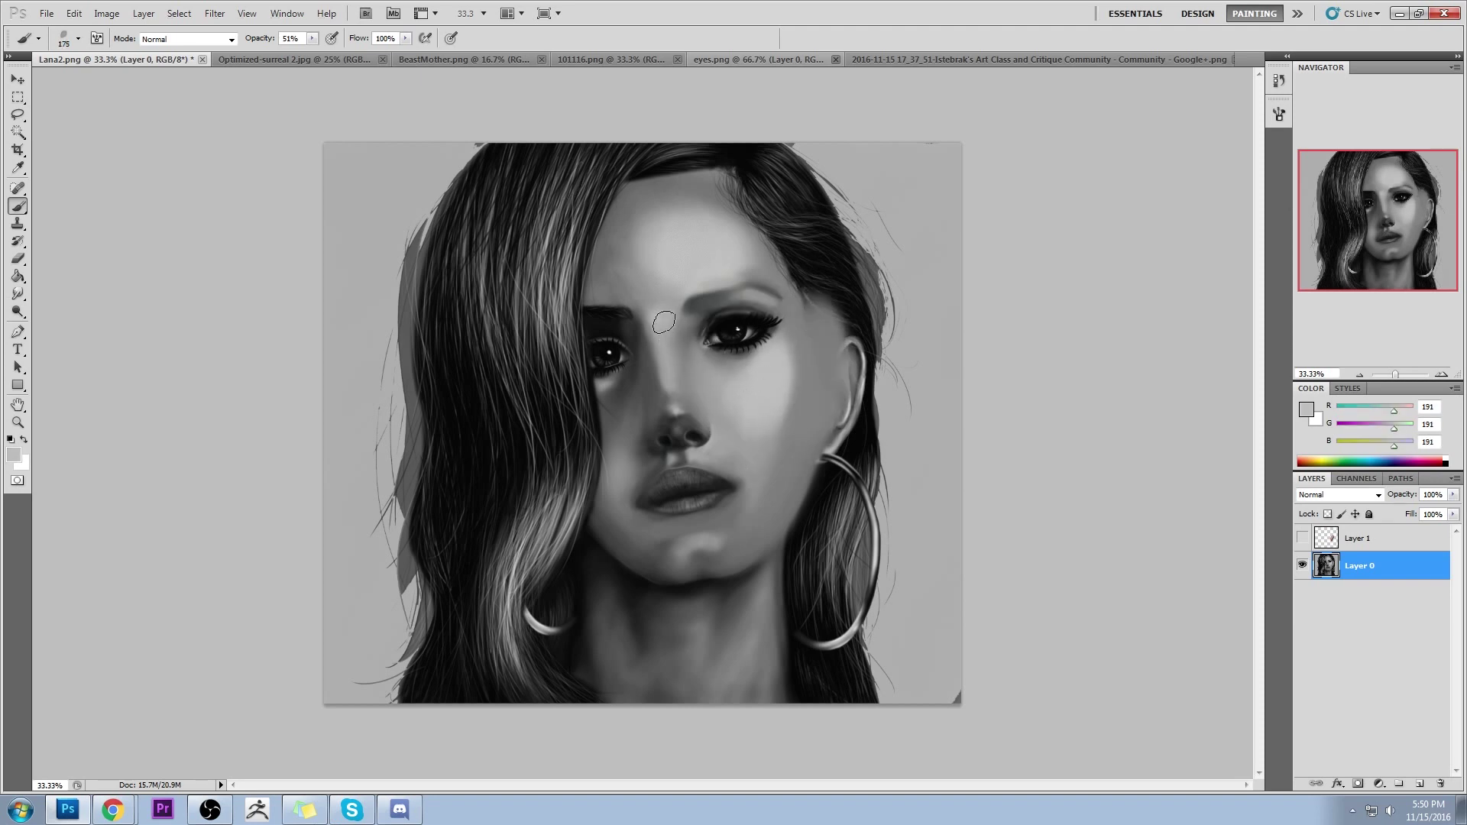
{"action": "key", "text": "bracketleft"}
{"action": "key", "text": "bracketleft"}
{"action": "key", "text": "alt"}
{"action": "mouse_move", "coordinate": [672, 397]}
{"action": "left_mouse_down"}
{"action": "mouse_move", "coordinate": [661, 324]}
{"action": "mouse_move", "coordinate": [680, 397]}
{"action": "mouse_move", "coordinate": [658, 326]}
{"action": "mouse_move", "coordinate": [678, 403]}
{"action": "left_mouse_up"}
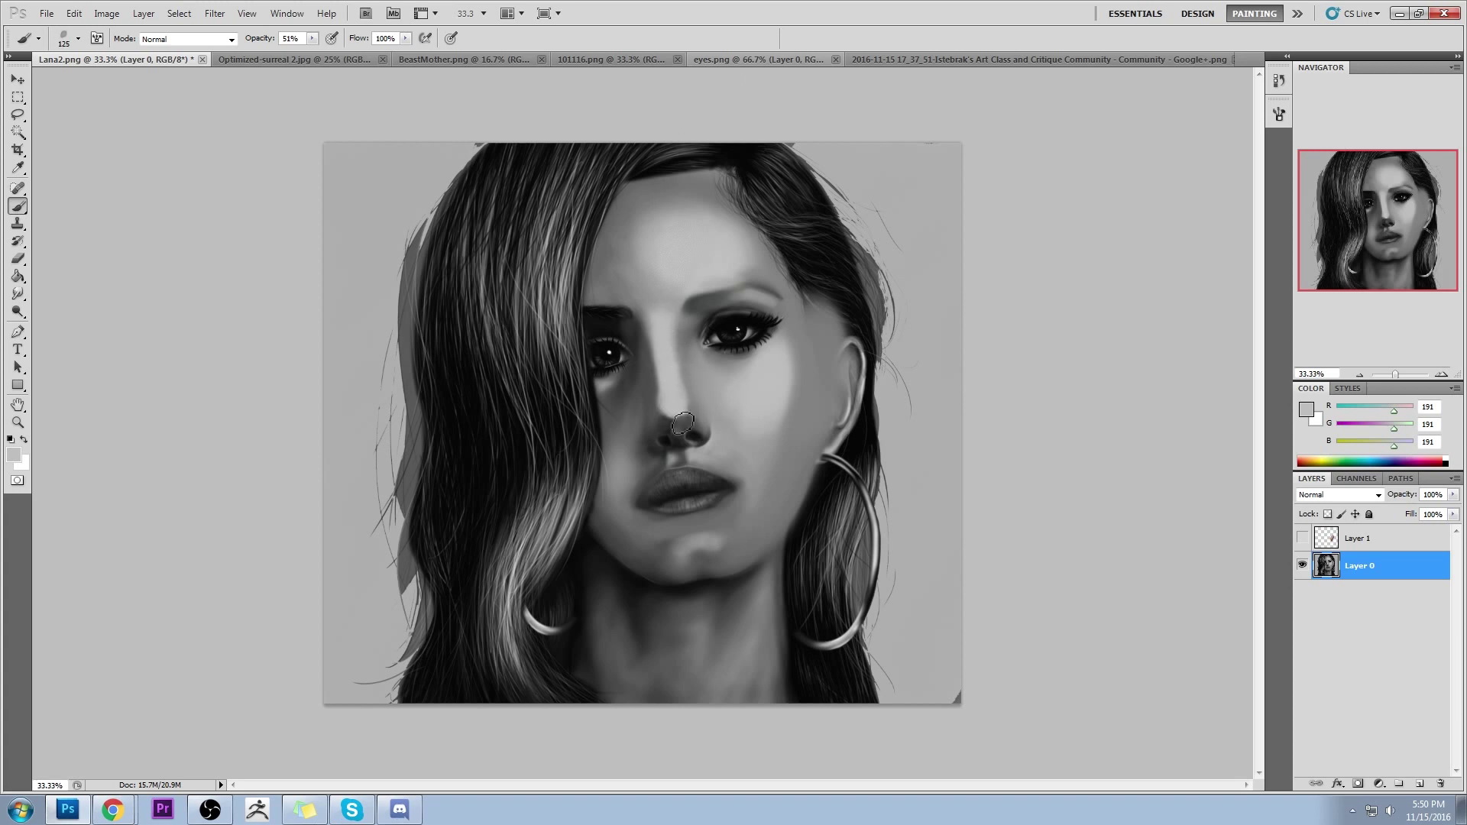
Blend the area between the brows with a 300 px brush, using grey 118 from beside the inner eye and light grey from the cheek
{"action": "left_click", "coordinate": [687, 334], "text": "alt"}
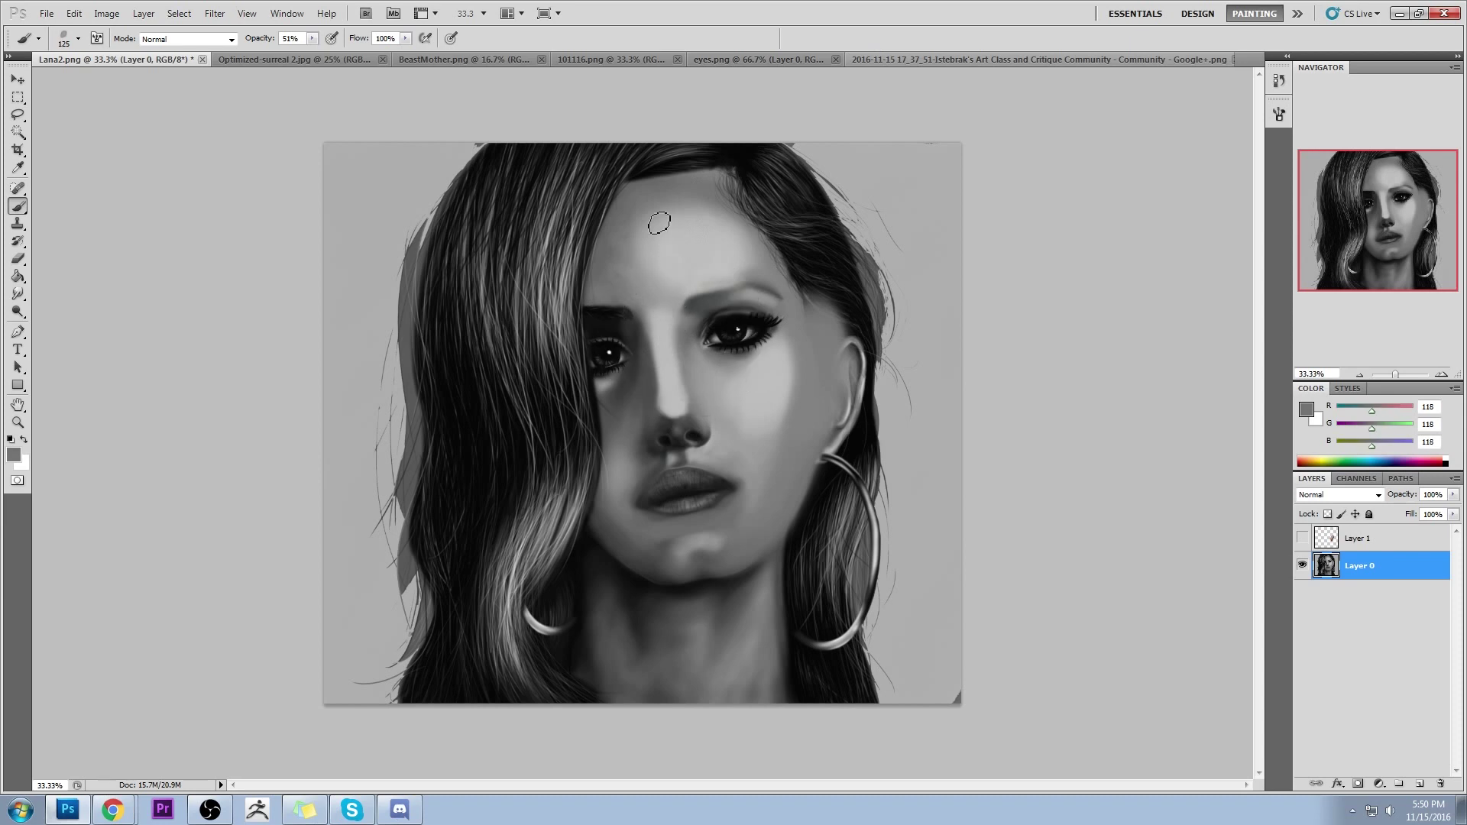
{"action": "left_click_drag", "start_coordinate": [650, 312], "coordinate": [629, 314]}
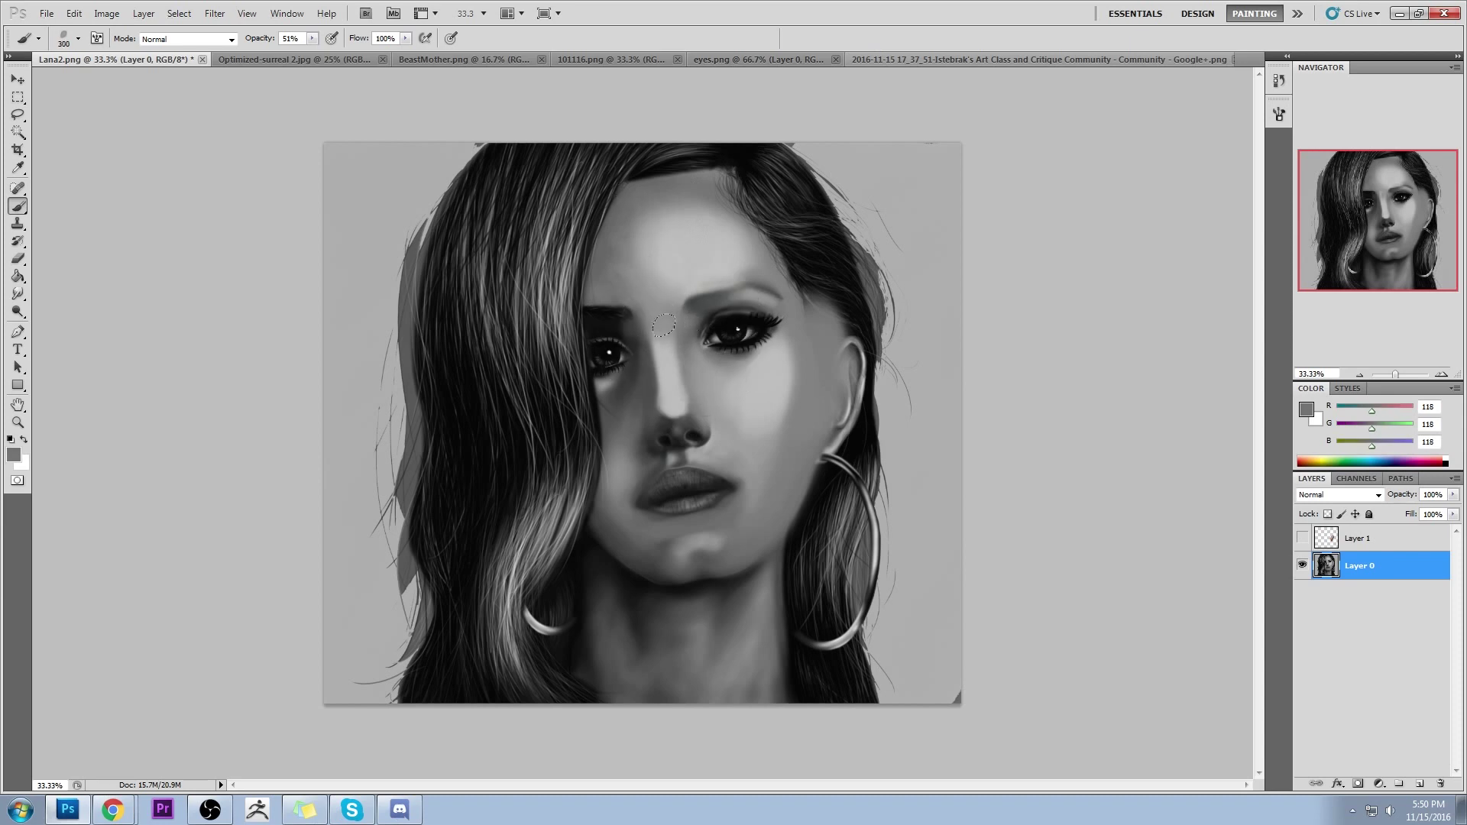
{"action": "left_click", "coordinate": [776, 379], "text": "alt"}
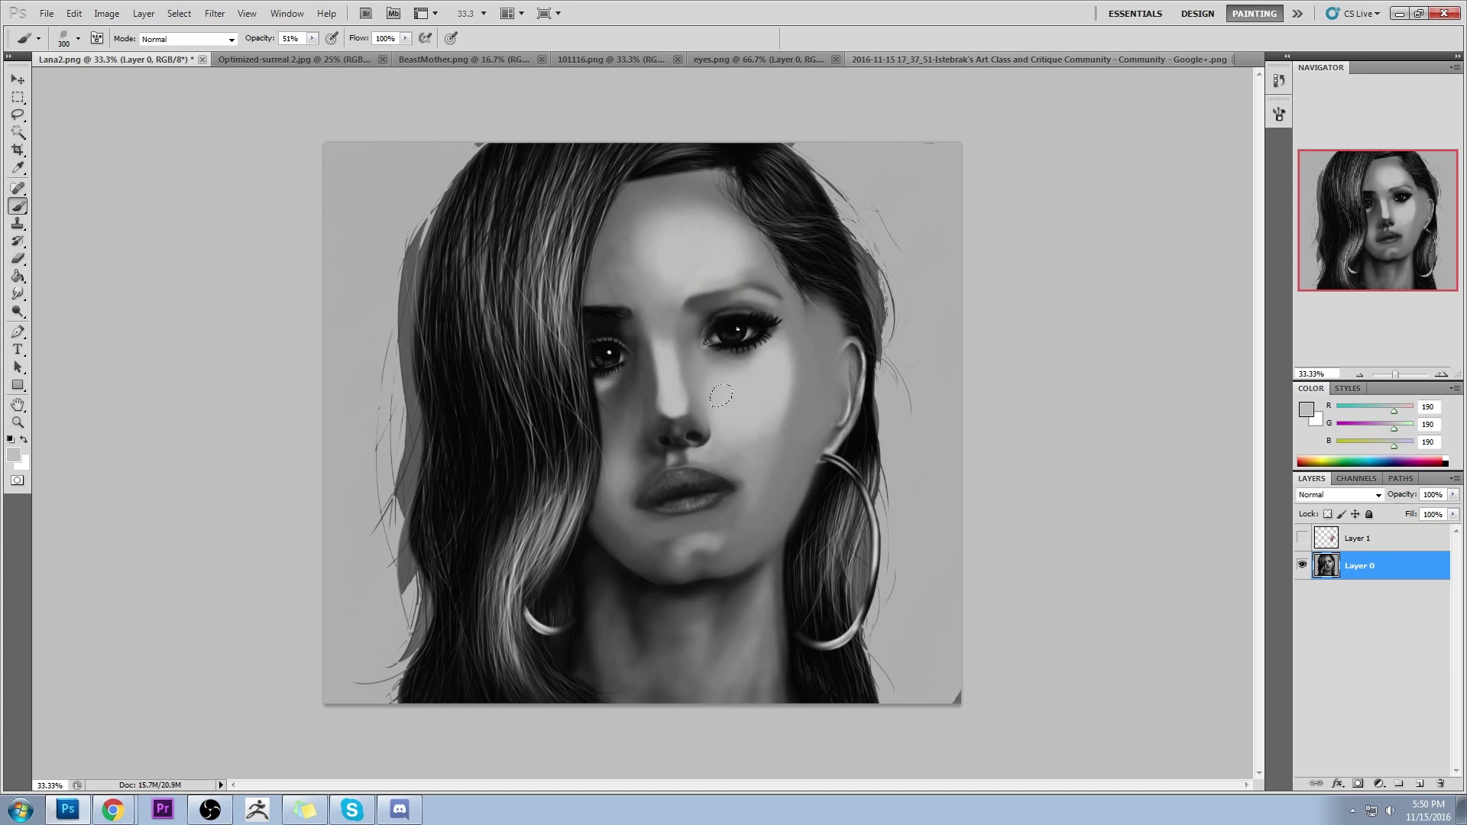
Blend the lit side of the nose into the cheek with greys sampled around the nostril, finishing with cheek grey 190 at 250 px
{"action": "key", "text": "["}
{"action": "left_click", "coordinate": [701, 417], "text": "alt"}
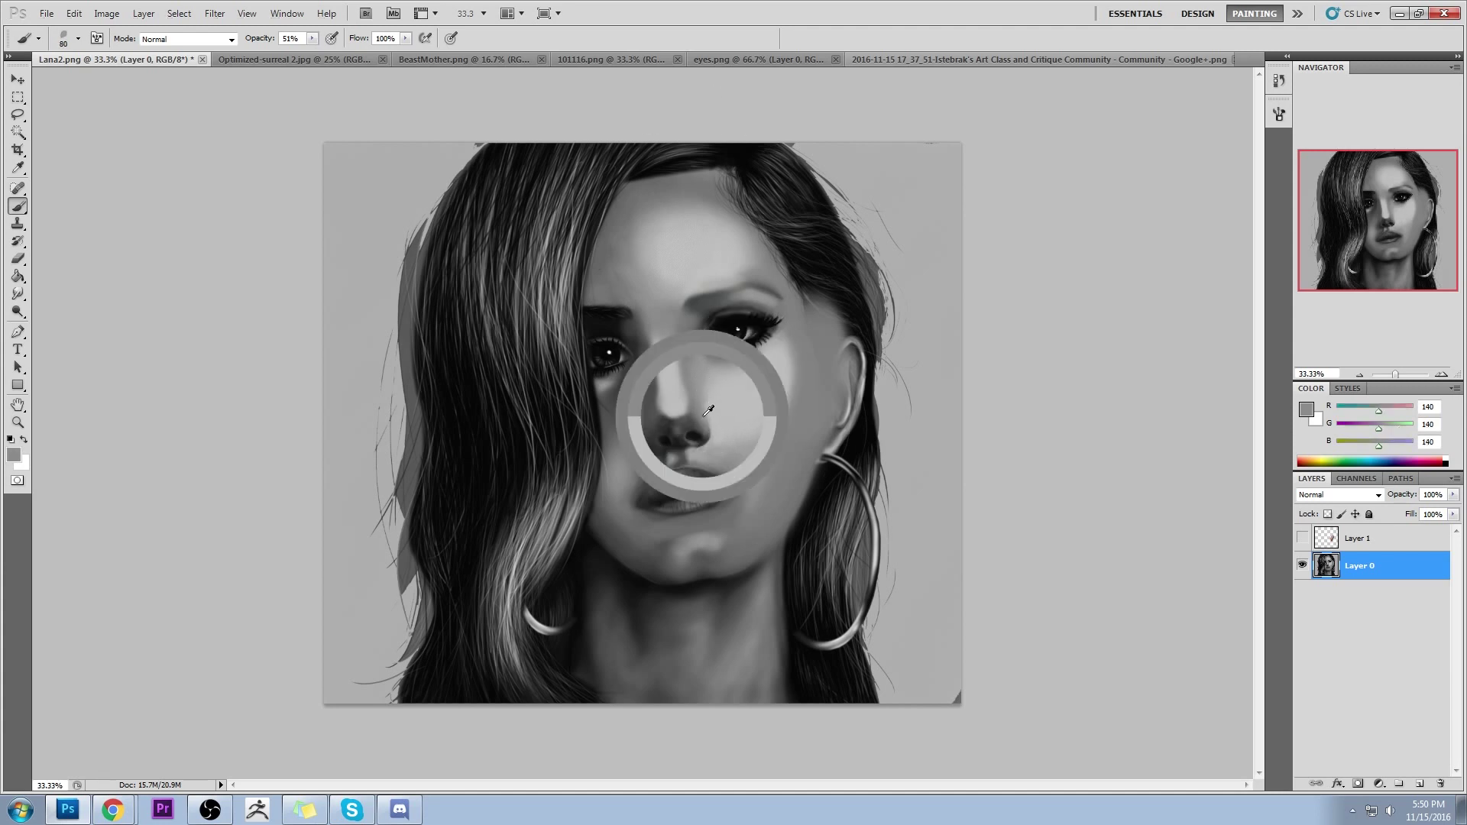
{"action": "left_click", "coordinate": [694, 420], "text": "alt"}
{"action": "left_click", "coordinate": [698, 388], "text": "alt"}
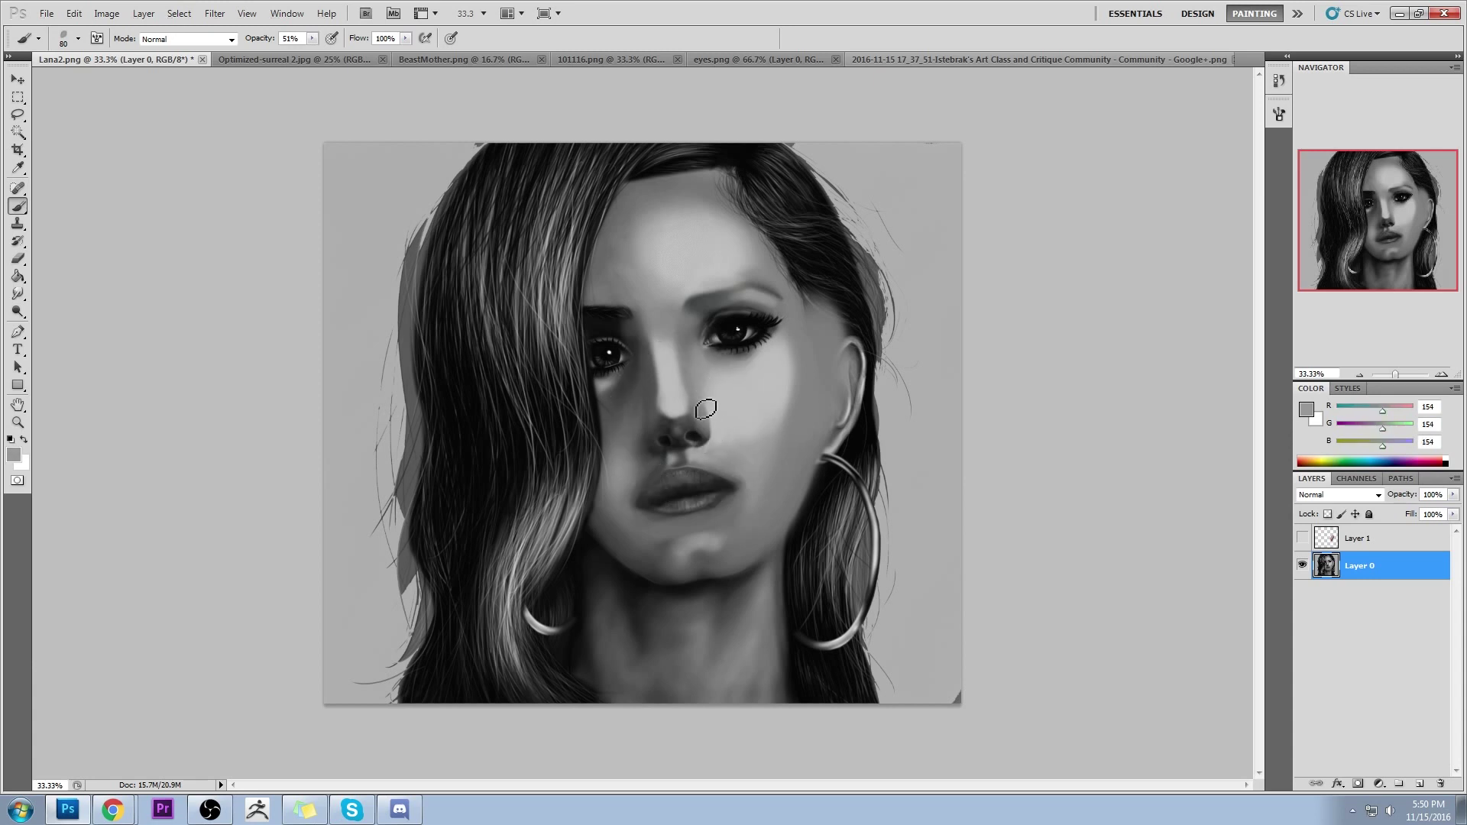
{"action": "left_click", "coordinate": [696, 429], "text": "alt"}
{"action": "left_click", "coordinate": [693, 379], "text": "alt"}
{"action": "left_click", "coordinate": [757, 383], "text": "alt"}
{"action": "key", "text": "bracketright"}
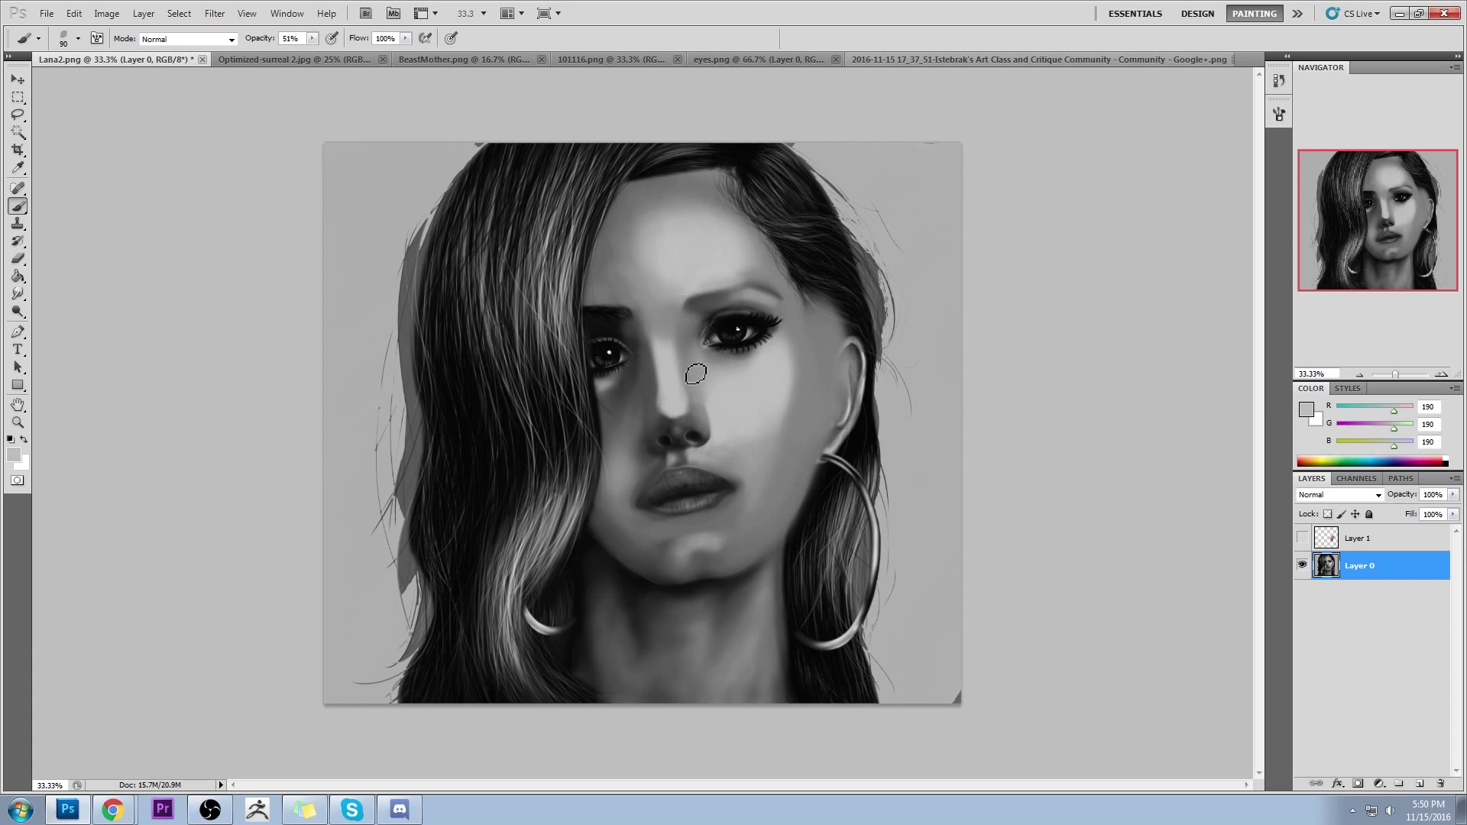
{"action": "left_click_drag", "start_coordinate": [674, 353], "coordinate": [704, 393]}
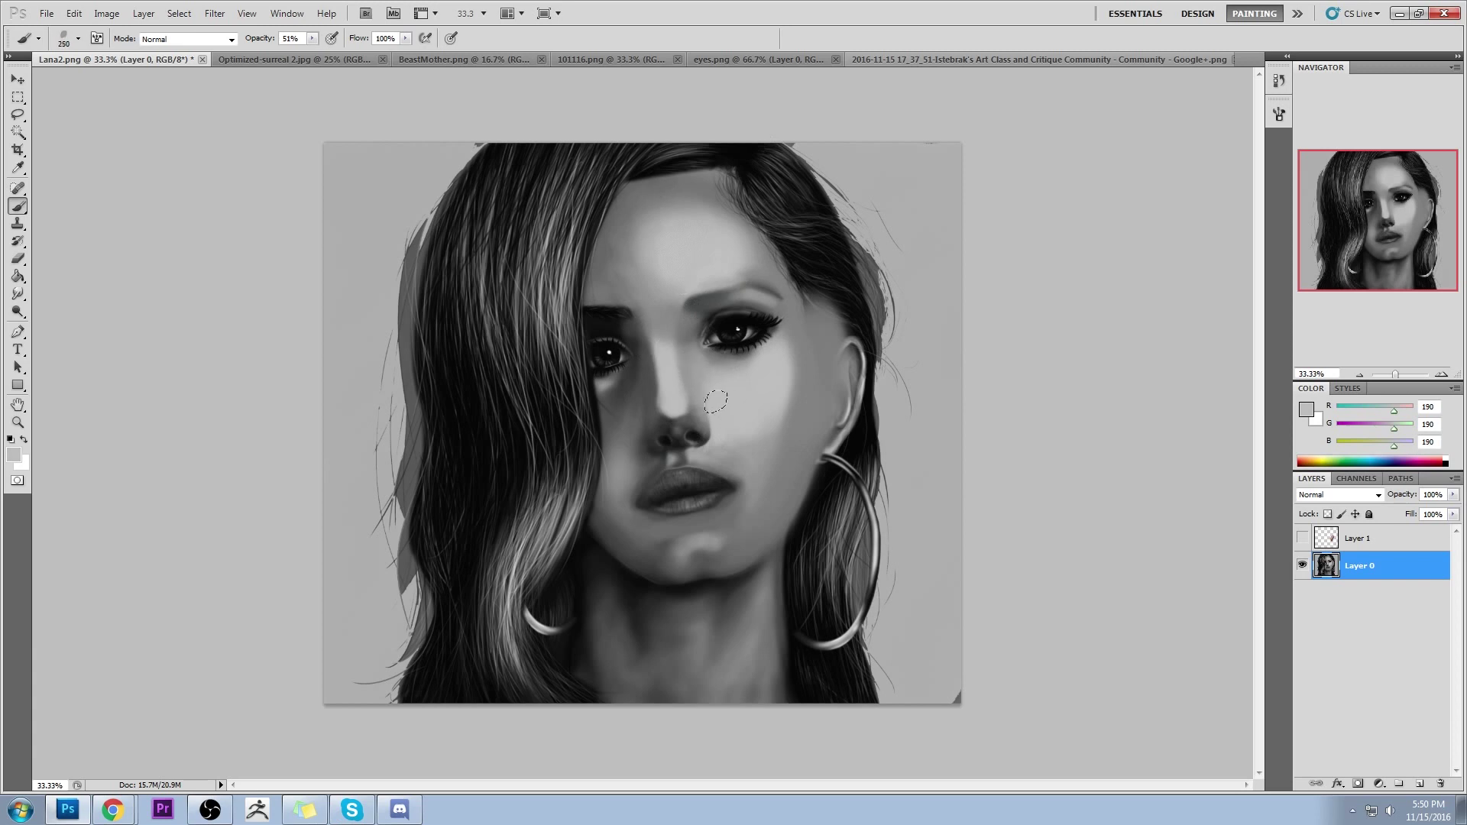
Sample grey 75 from the shadowed side of the nose and smudge the bridge's shadow edge at 32% strength
{"action": "left_click", "coordinate": [651, 382], "text": "alt"}
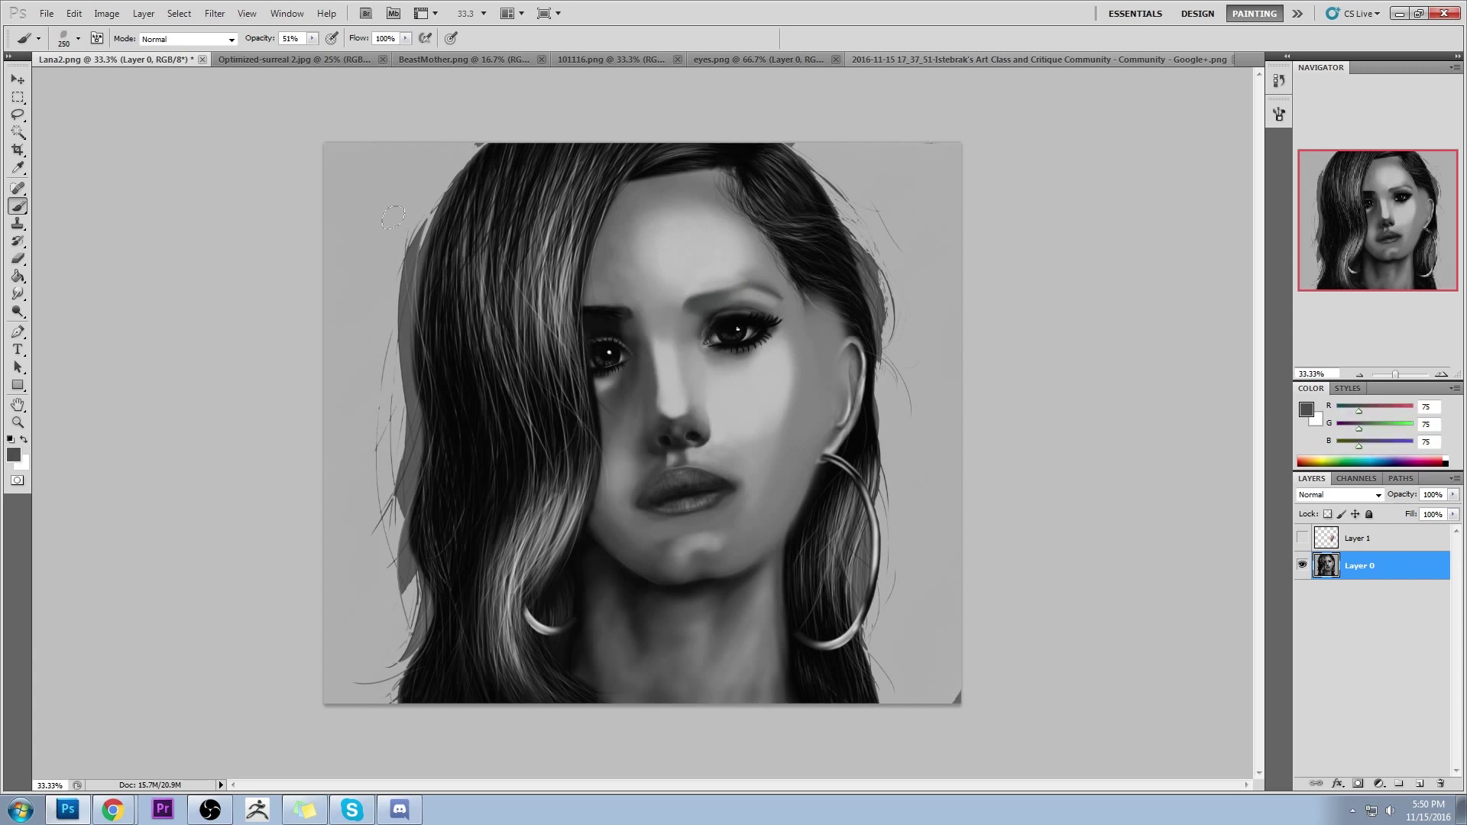
{"action": "left_click", "coordinate": [17, 294]}
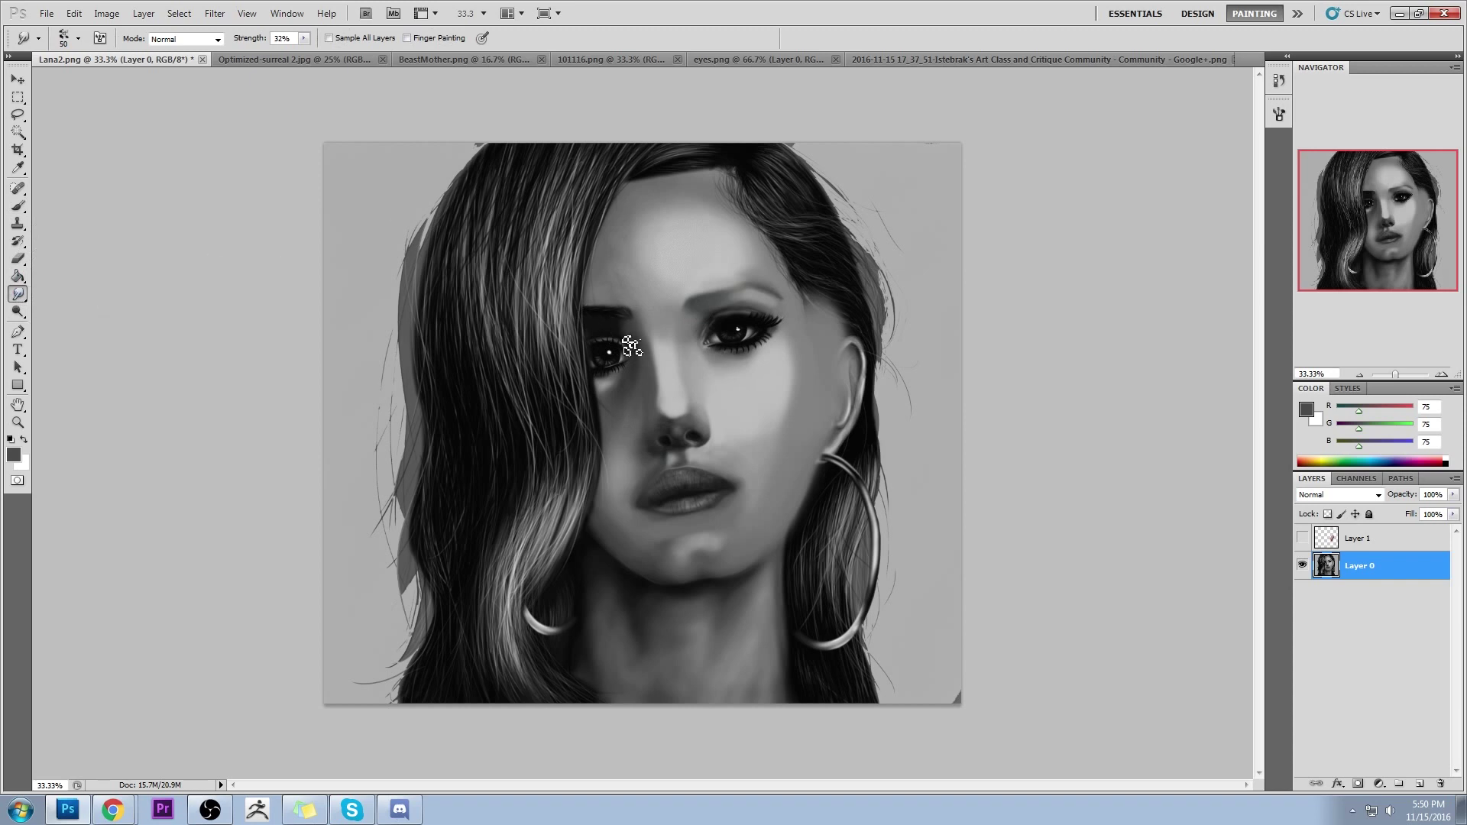
{"action": "mouse_move", "coordinate": [660, 352]}
{"action": "left_mouse_down"}
{"action": "mouse_move", "coordinate": [669, 432]}
{"action": "mouse_move", "coordinate": [655, 398]}
{"action": "left_mouse_up"}
Return to the Brush and even out the lit side of the nose with light greys sampled from the nose and cheek
{"action": "key", "text": "b"}
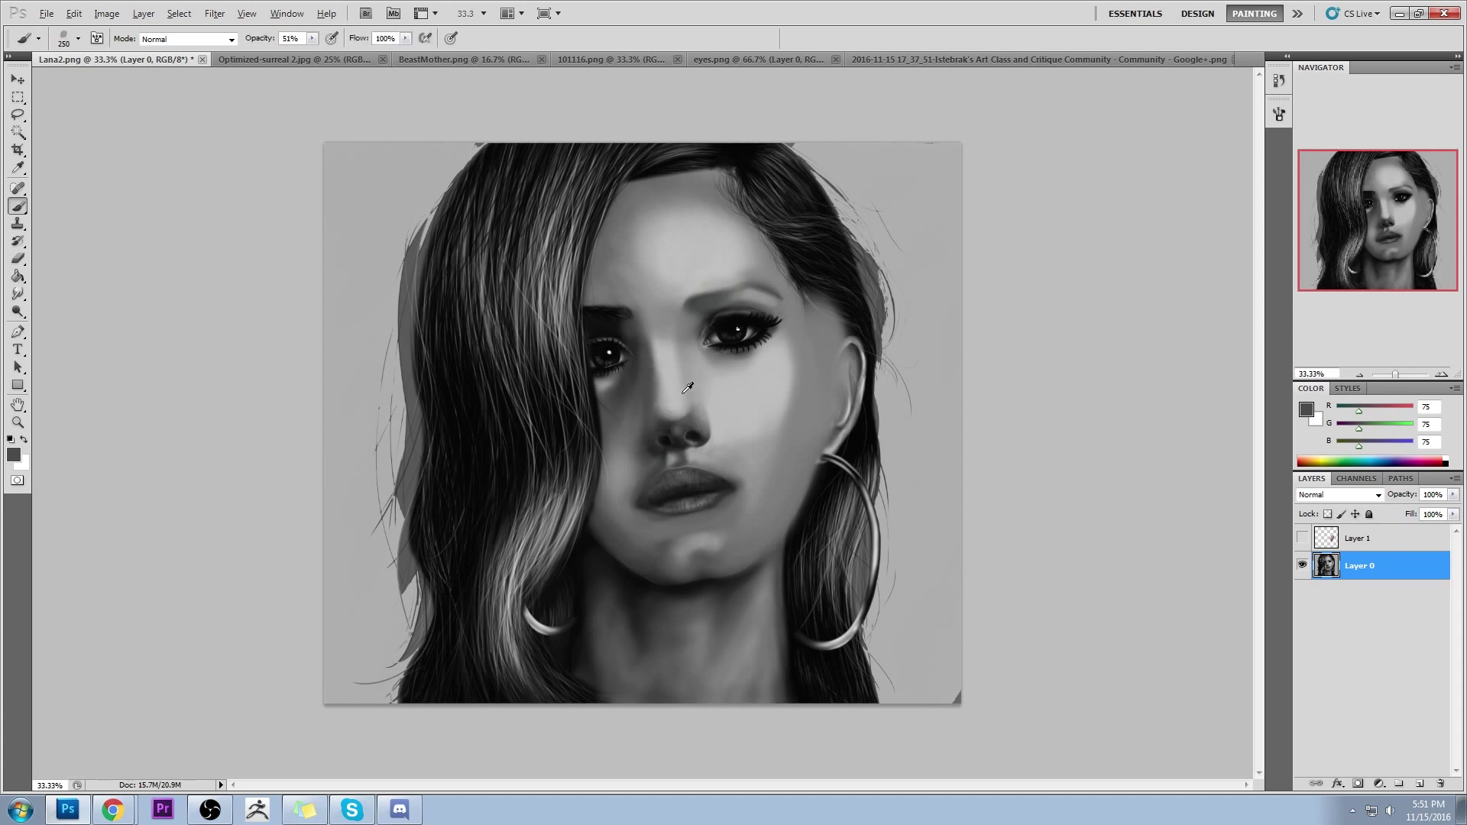
{"action": "left_click", "coordinate": [685, 390], "text": "alt"}
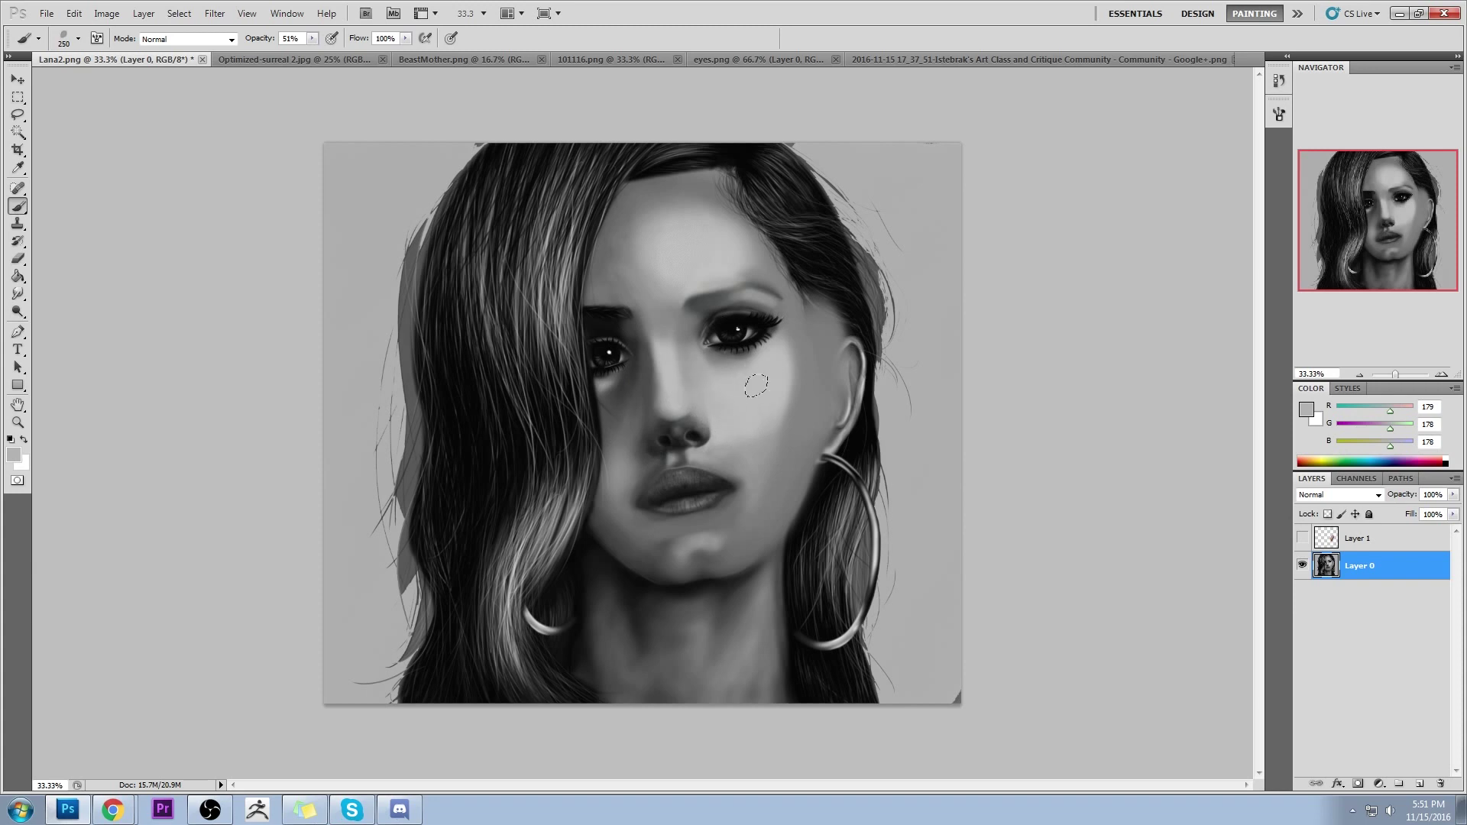
{"action": "left_click", "coordinate": [722, 406], "text": "alt"}
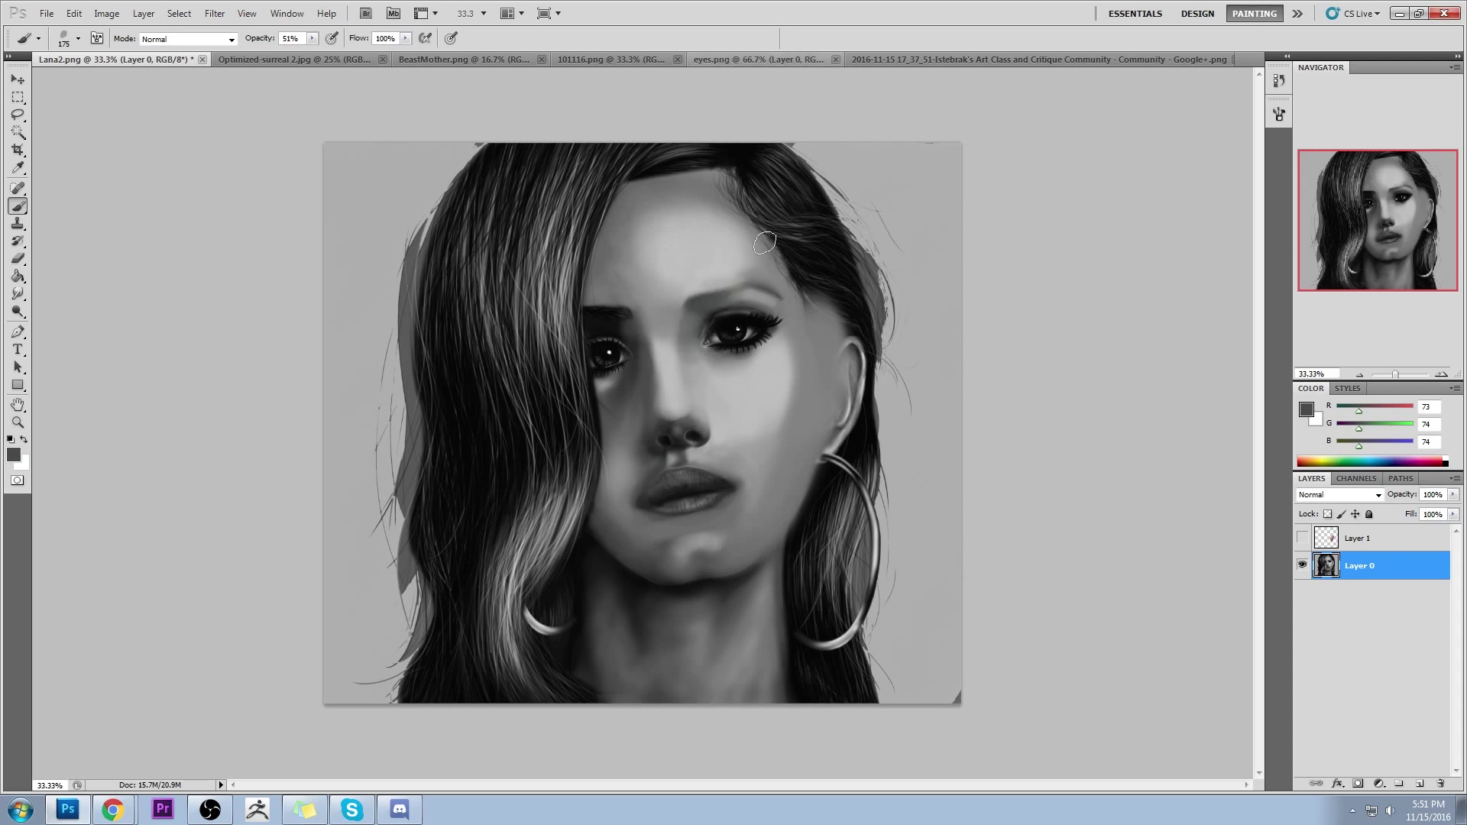
Rework the inner corner and lash line of the lit eye with greys sampled from the brow, lower lid and upper lashes
{"action": "left_click", "coordinate": [711, 300], "text": "alt"}
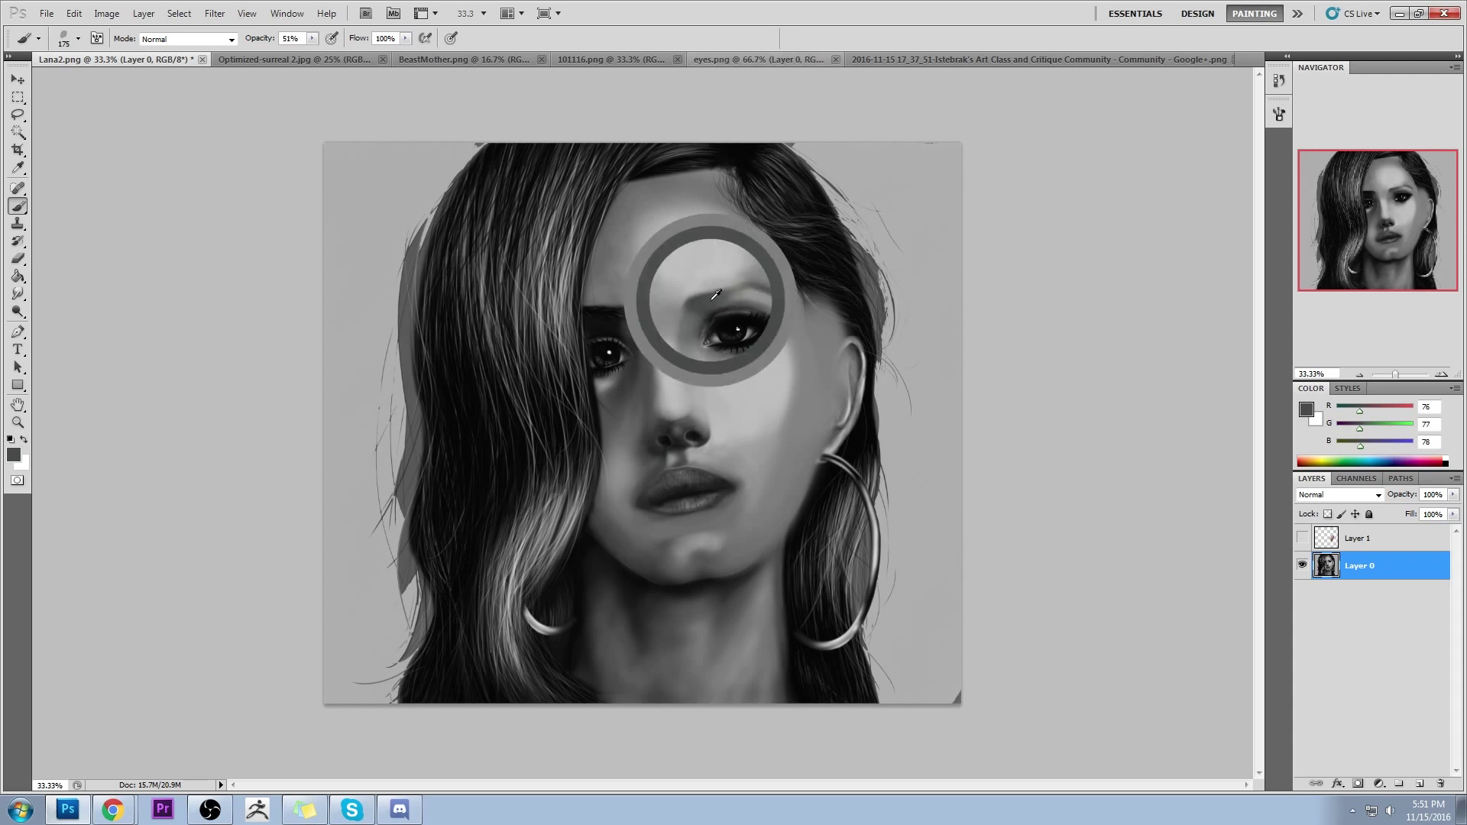
{"action": "left_click", "coordinate": [735, 350], "text": "alt"}
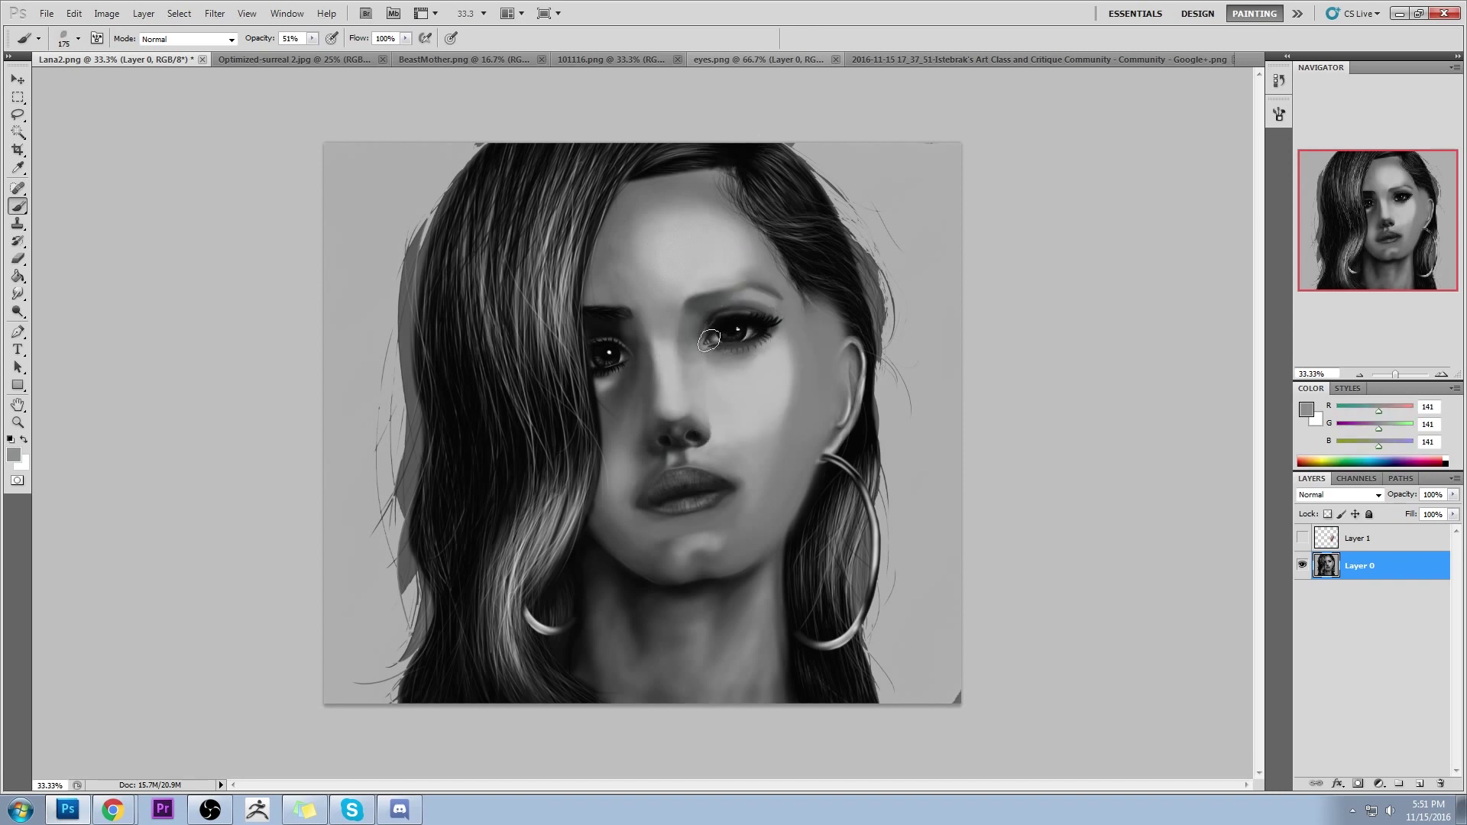
{"action": "left_click", "coordinate": [762, 317], "text": "alt"}
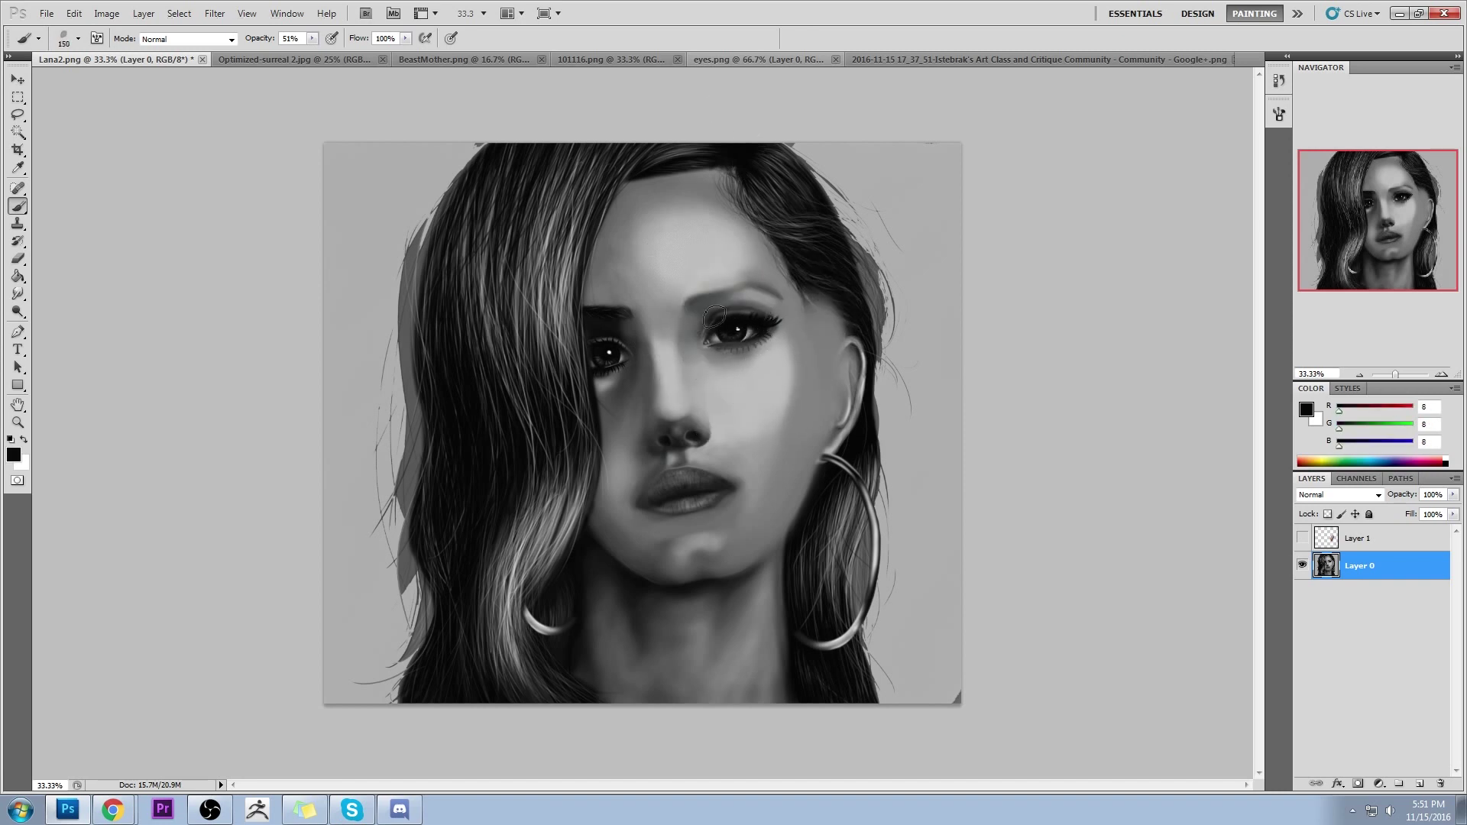
{"action": "key", "text": "bracketleft"}
{"action": "key", "text": "bracketleft"}
{"action": "key", "text": "bracketleft"}
{"action": "key", "text": "bracketleft"}
{"action": "key", "text": "bracketleft"}
Lighten the skin under the outer corner of the lit eye with cheek grey 191, adjusting the brush size to fit
{"action": "left_click", "coordinate": [758, 361], "text": "alt"}
{"action": "key", "text": "bracketright"}
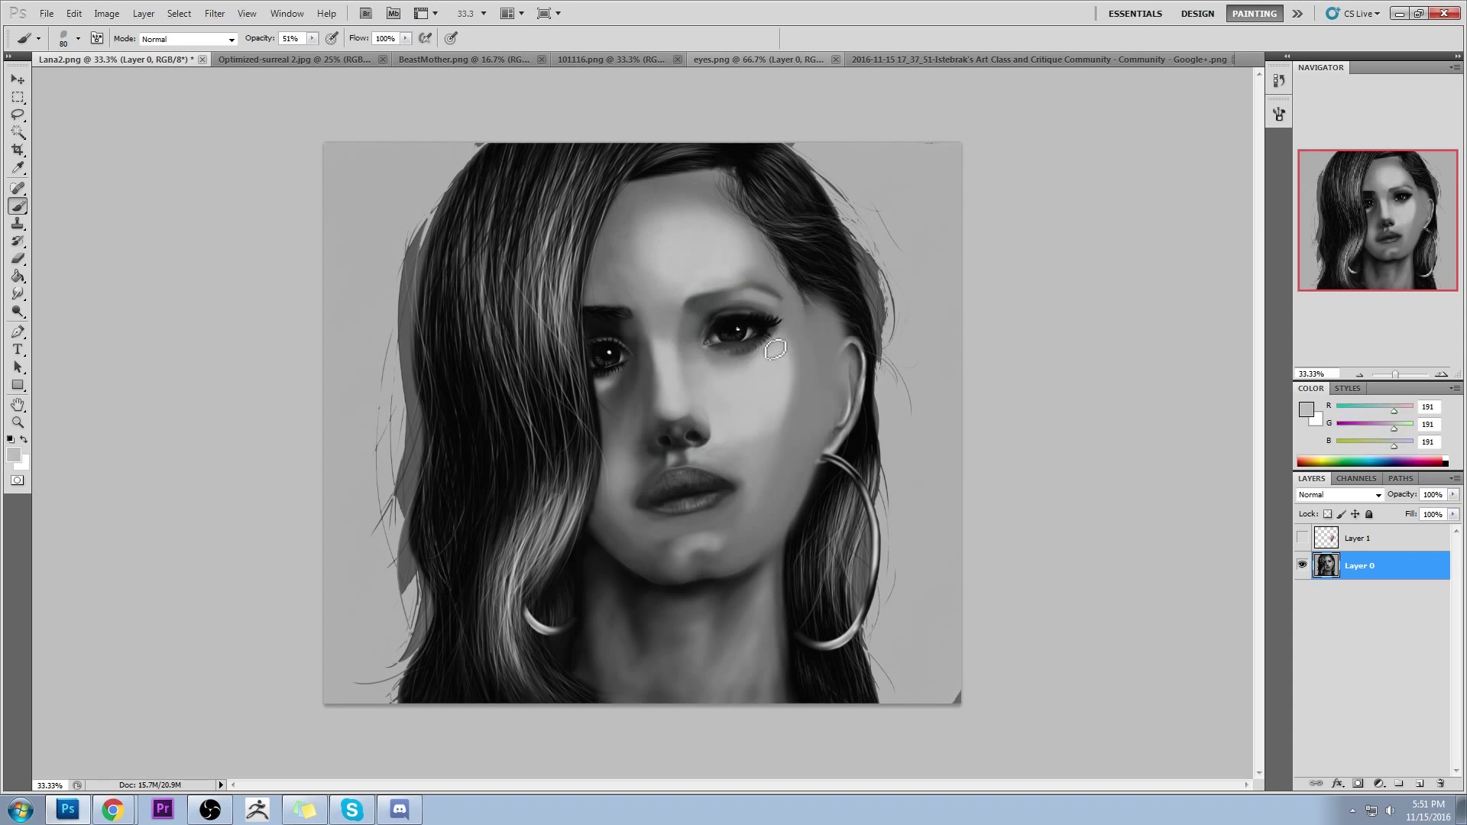
{"action": "key", "text": "bracketright"}
{"action": "key", "text": "bracketright"}
{"action": "key", "text": "bracketright"}
{"action": "key", "text": "bracketright"}
{"action": "key", "text": "bracketleft"}
{"action": "key", "text": "bracketleft"}
{"action": "key", "text": "bracketleft"}
{"action": "key", "text": "bracketleft"}
{"action": "key", "text": "bracketleft"}
{"action": "key", "text": "bracketleft"}
Shade the inner brow and eye socket of the lit eye with grey 137 at 60 px and a dark grey from the brow's tail
{"action": "left_click", "coordinate": [672, 321], "text": "alt"}
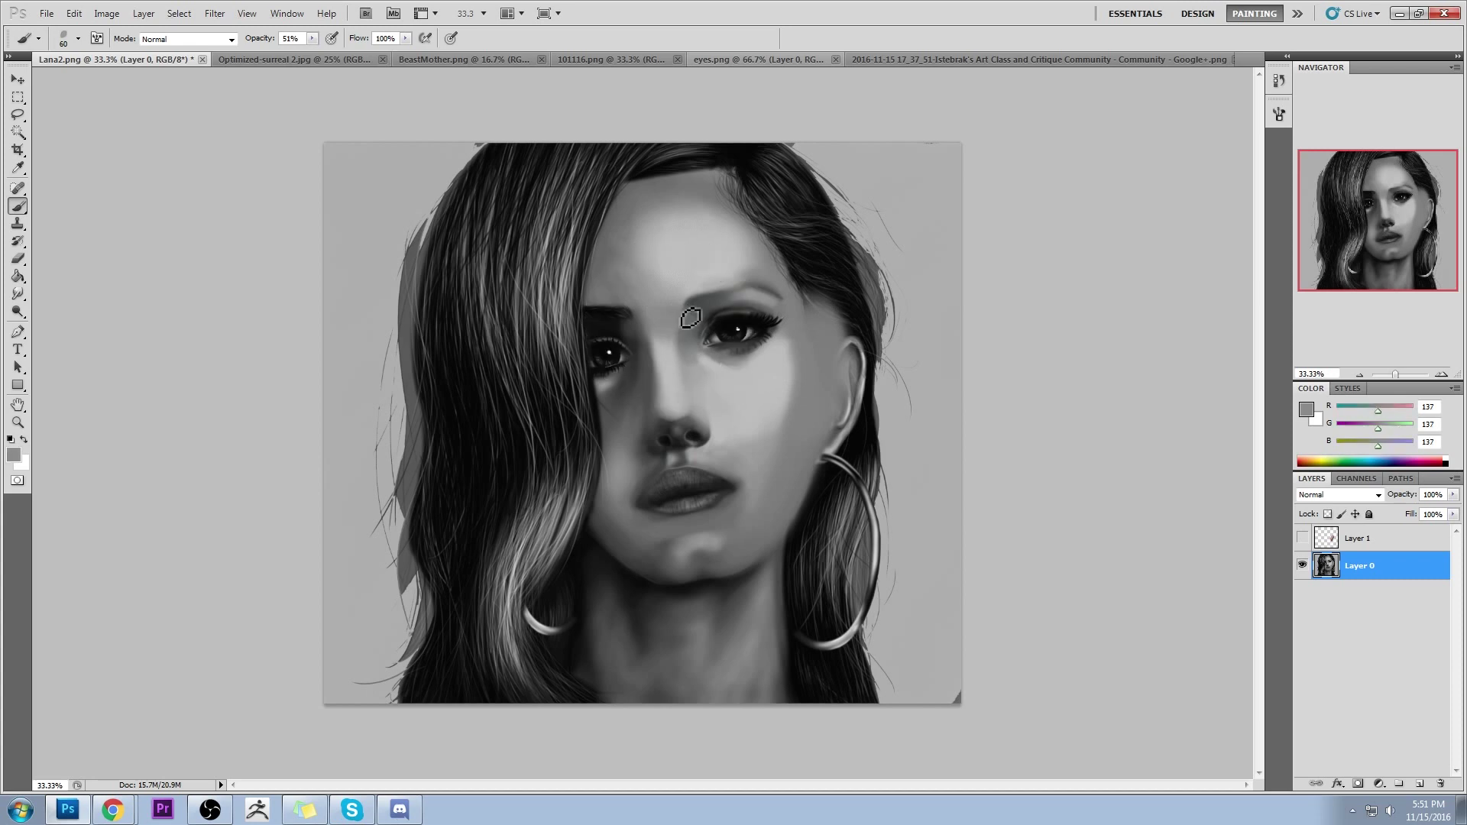
{"action": "left_click", "coordinate": [789, 288], "text": "alt"}
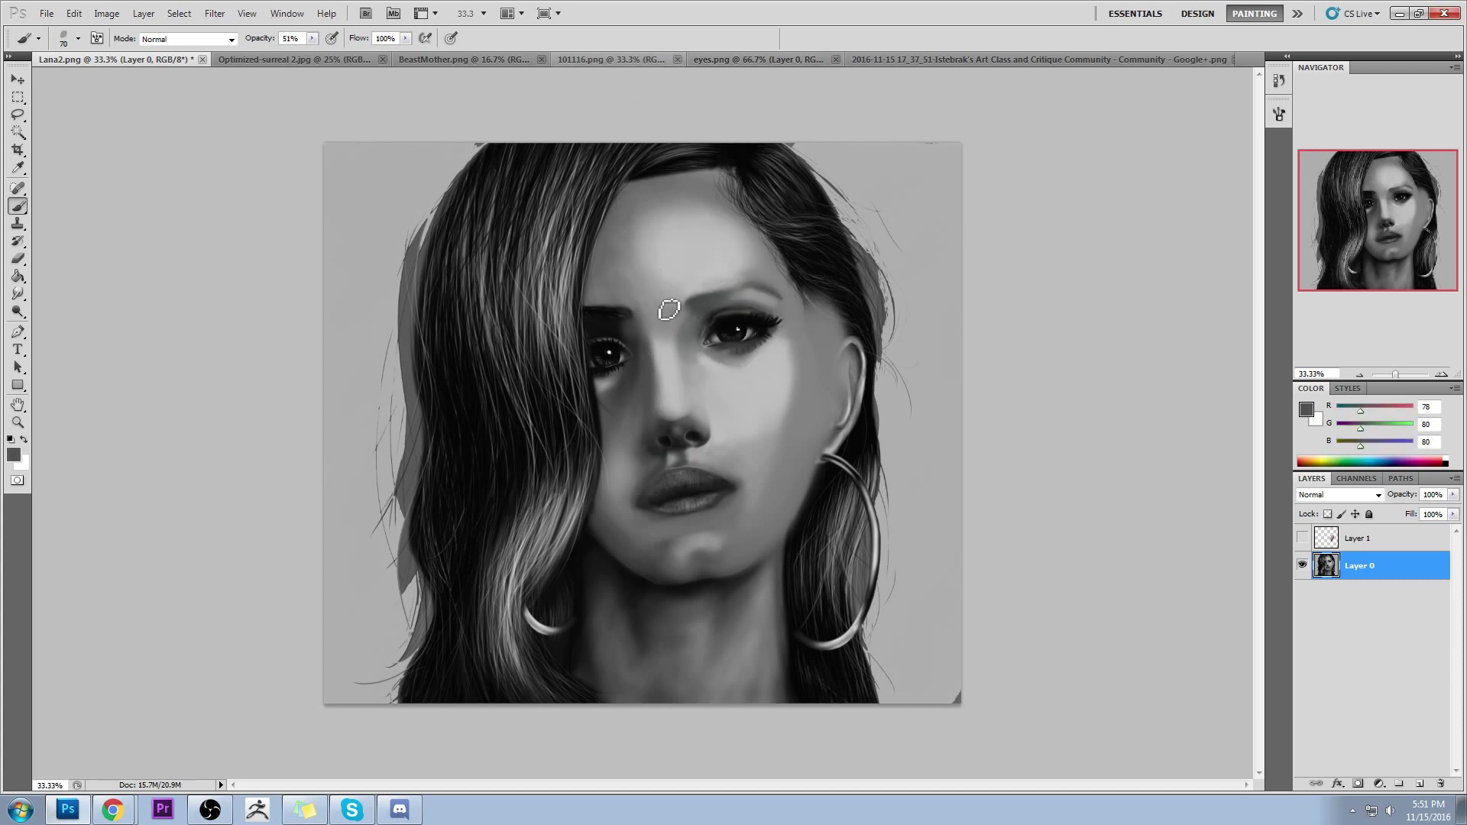
{"action": "key", "text": "bracketright"}
{"action": "key", "text": "bracketright"}
{"action": "key", "text": "bracketright"}
{"action": "key", "text": "bracketright"}
Soften the dark lids and lashes of the lit eye with grey 100 using a 250 px brush
{"action": "left_click", "coordinate": [614, 320], "text": "alt"}
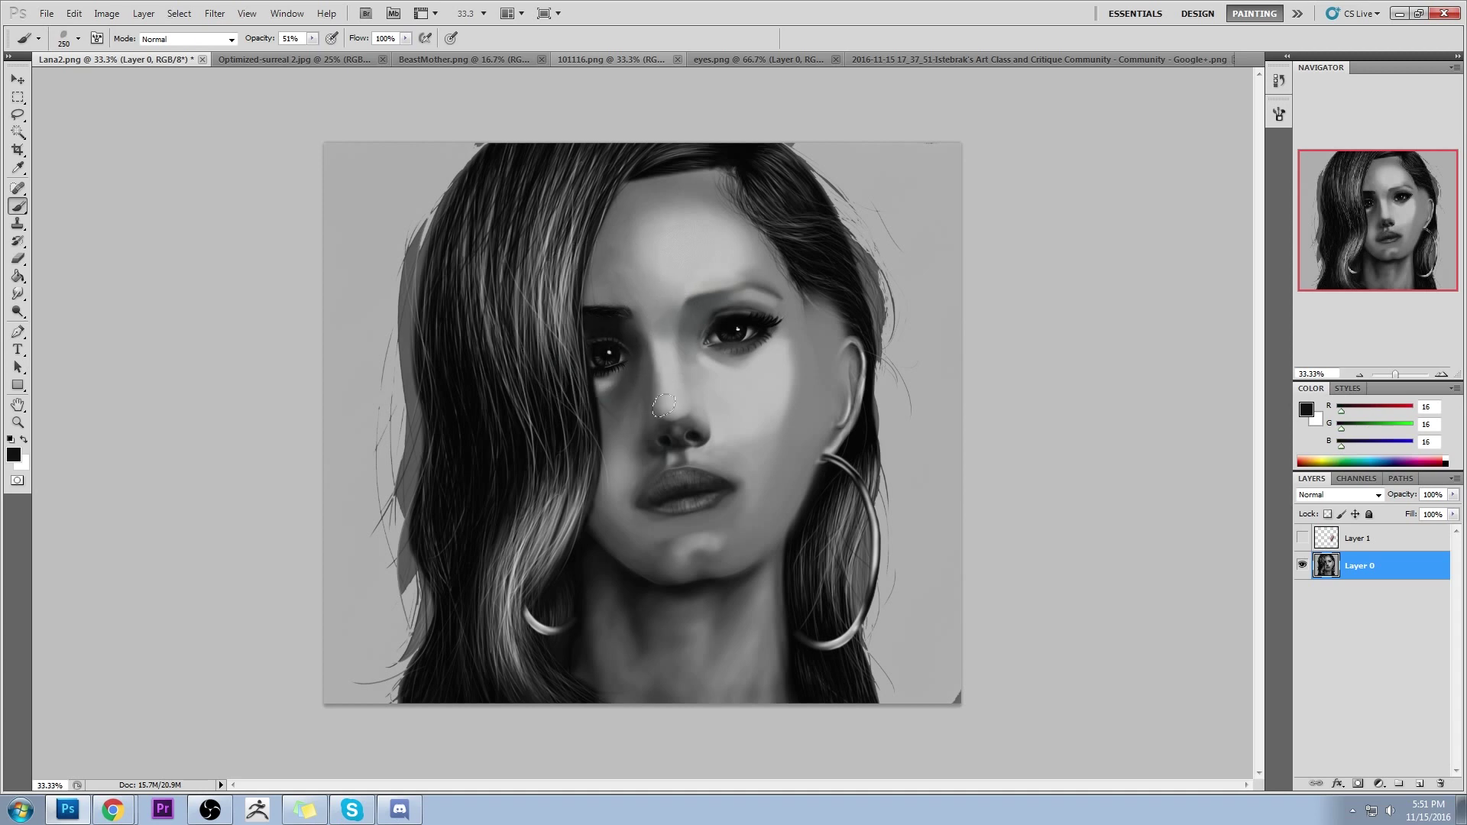
{"action": "left_click", "coordinate": [741, 320], "text": "alt"}
{"action": "left_click", "coordinate": [724, 327], "text": "alt"}
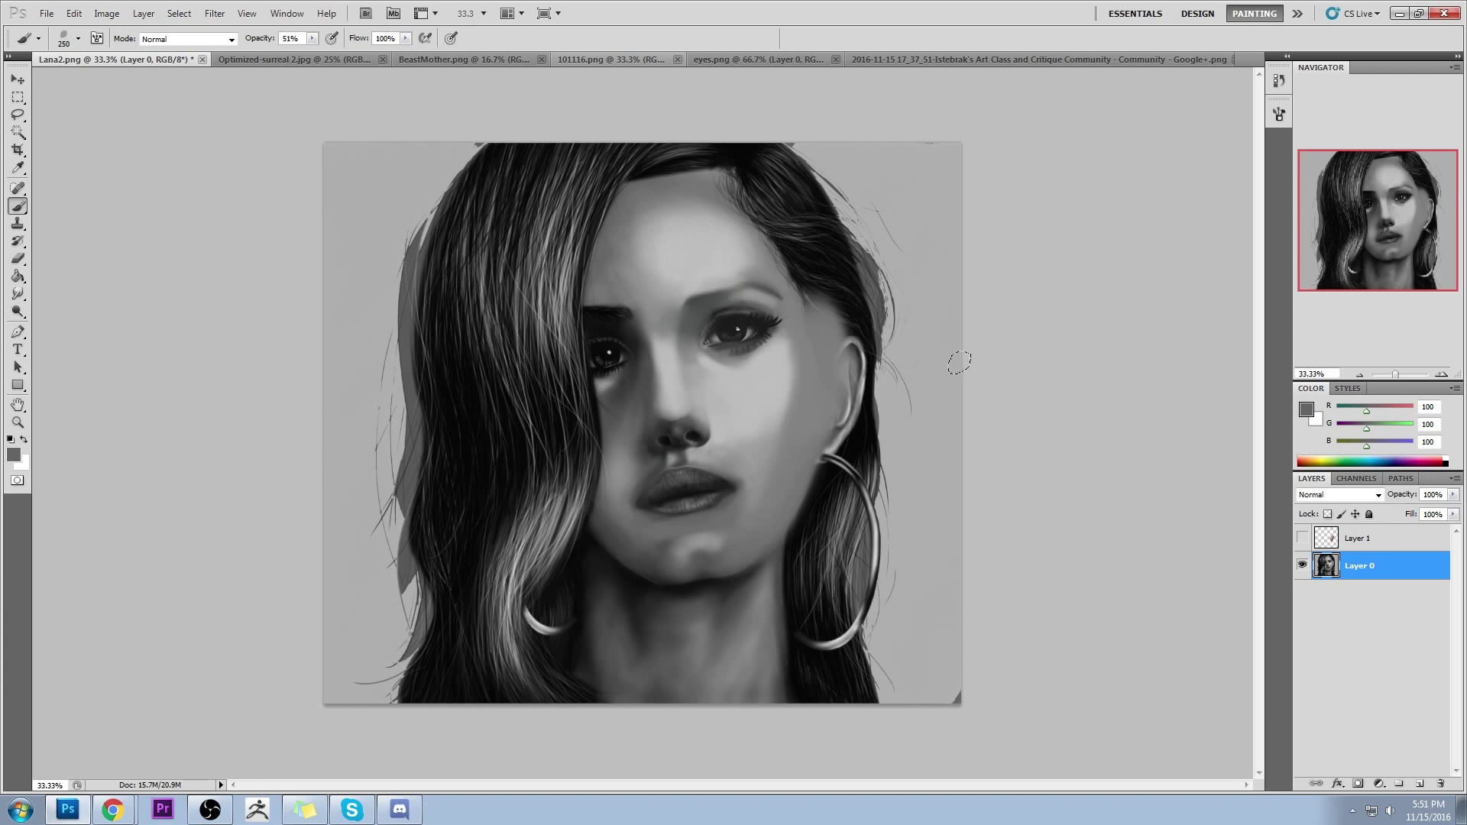
Spread forehead grey 193 across the forehead and over the hairline above the lit eye with a 600 px brush
{"action": "left_click", "coordinate": [729, 262], "text": "alt"}
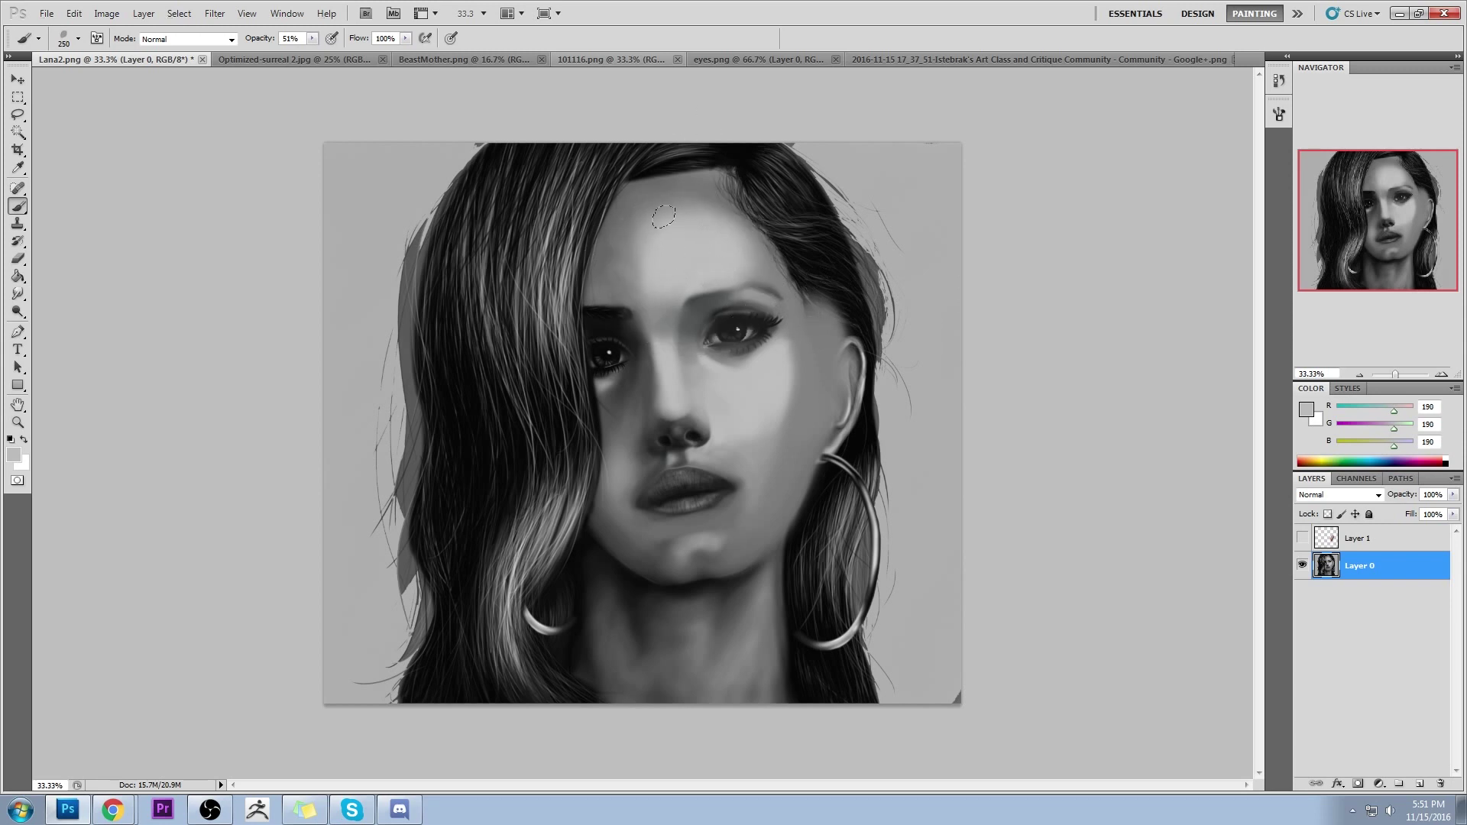
{"action": "left_click", "coordinate": [669, 245], "text": "alt"}
{"action": "key", "text": "bracketright"}
{"action": "key", "text": "bracketright"}
{"action": "mouse_move", "coordinate": [663, 208]}
{"action": "left_mouse_down"}
{"action": "mouse_move", "coordinate": [707, 194]}
{"action": "mouse_move", "coordinate": [741, 208]}
{"action": "mouse_move", "coordinate": [719, 165]}
{"action": "mouse_move", "coordinate": [838, 283]}
{"action": "left_mouse_up"}
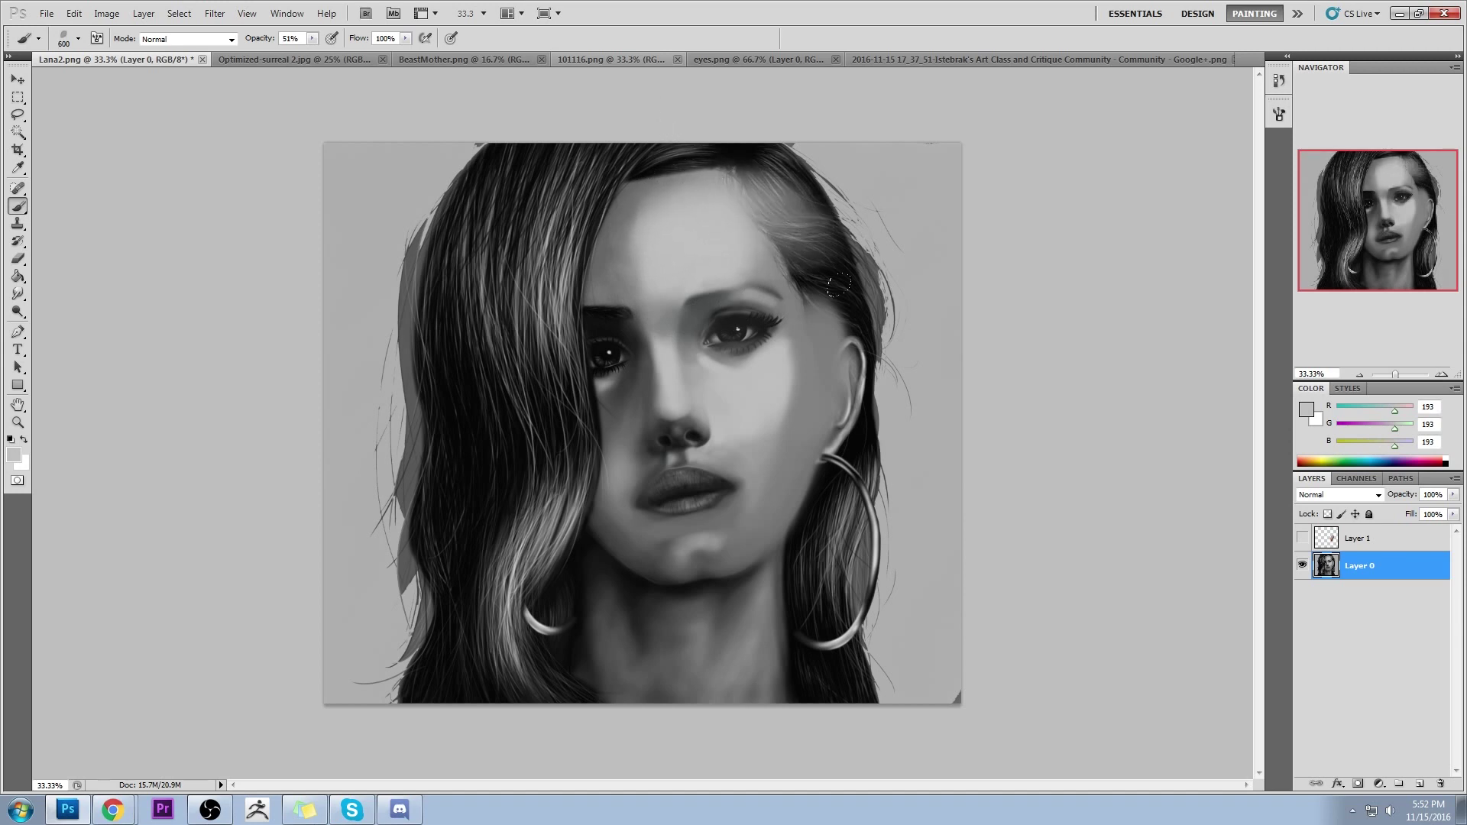
Extend the cheek's light grey toward the mouth and repaint under the nose with dark grey sampled there, using a 175 px brush
{"action": "left_click", "coordinate": [748, 418], "text": "alt"}
{"action": "left_click", "coordinate": [676, 432], "text": "alt"}
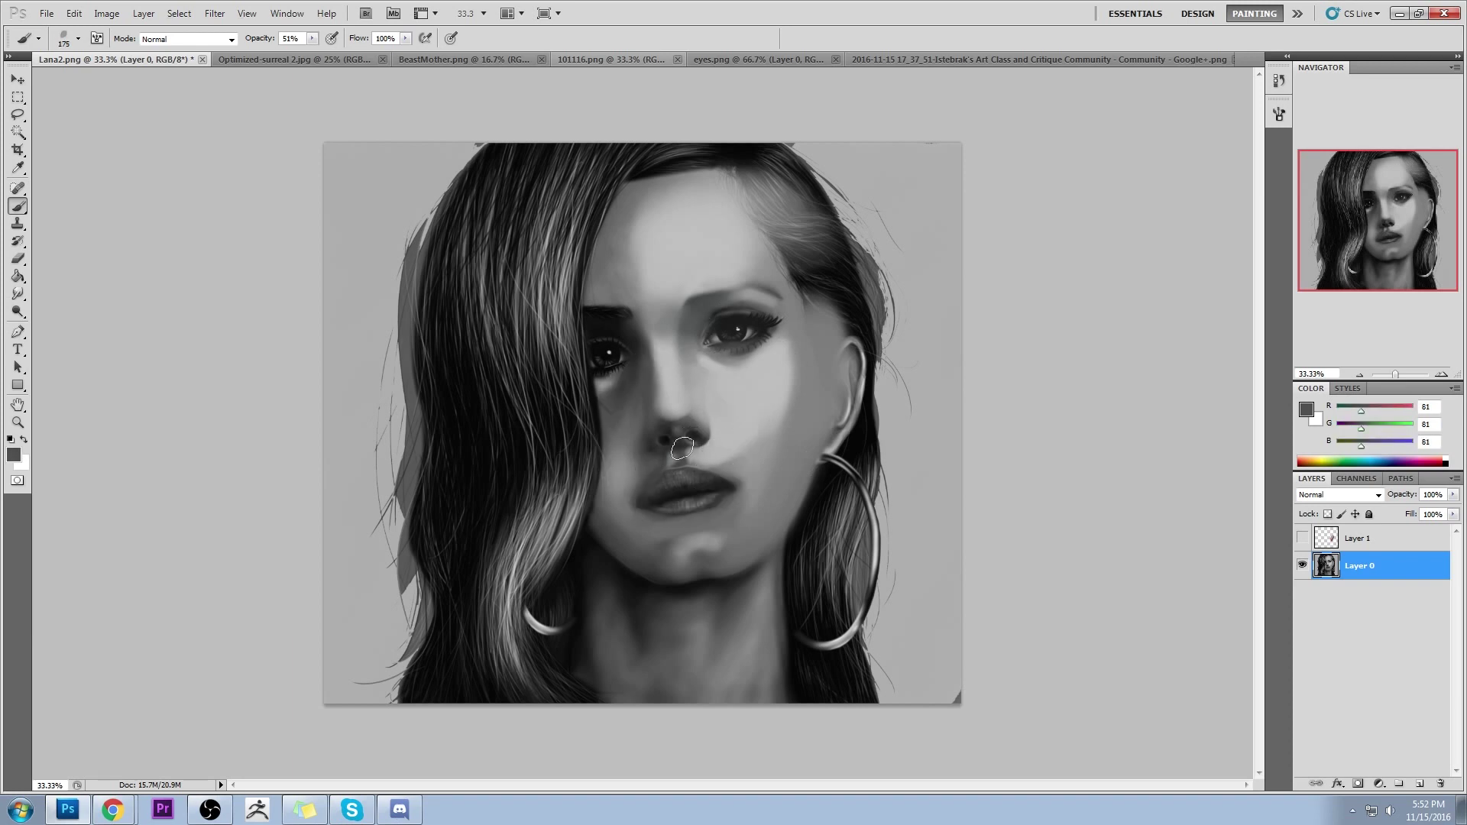
{"action": "left_click", "coordinate": [690, 438], "text": "alt"}
Darken the nostril with grey 67 in the brush's Darken mode, and restore the mode to Normal
{"action": "left_click", "coordinate": [154, 39]}
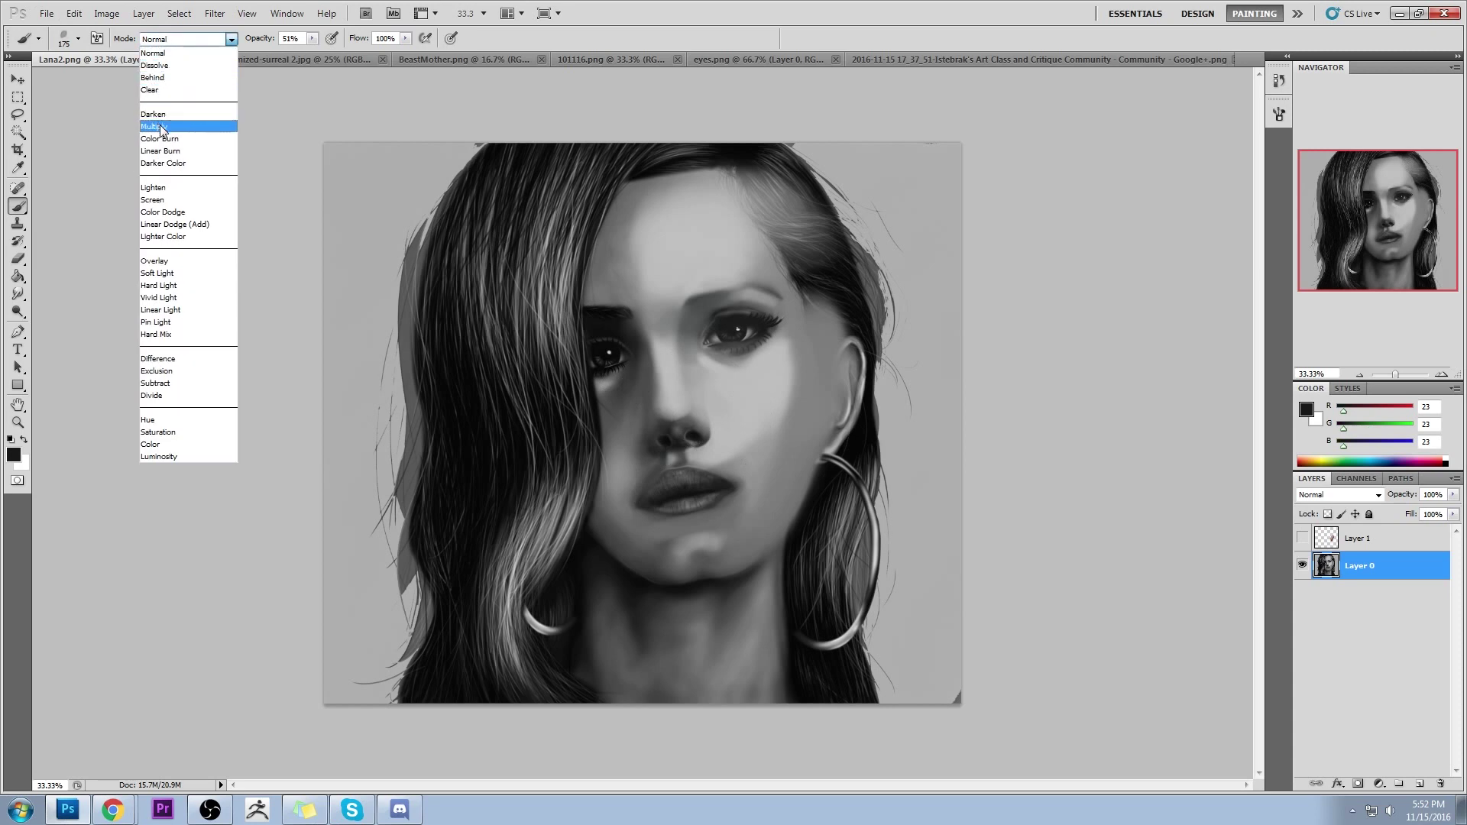
{"action": "left_click", "coordinate": [153, 113]}
{"action": "left_click", "coordinate": [684, 437], "text": "alt"}
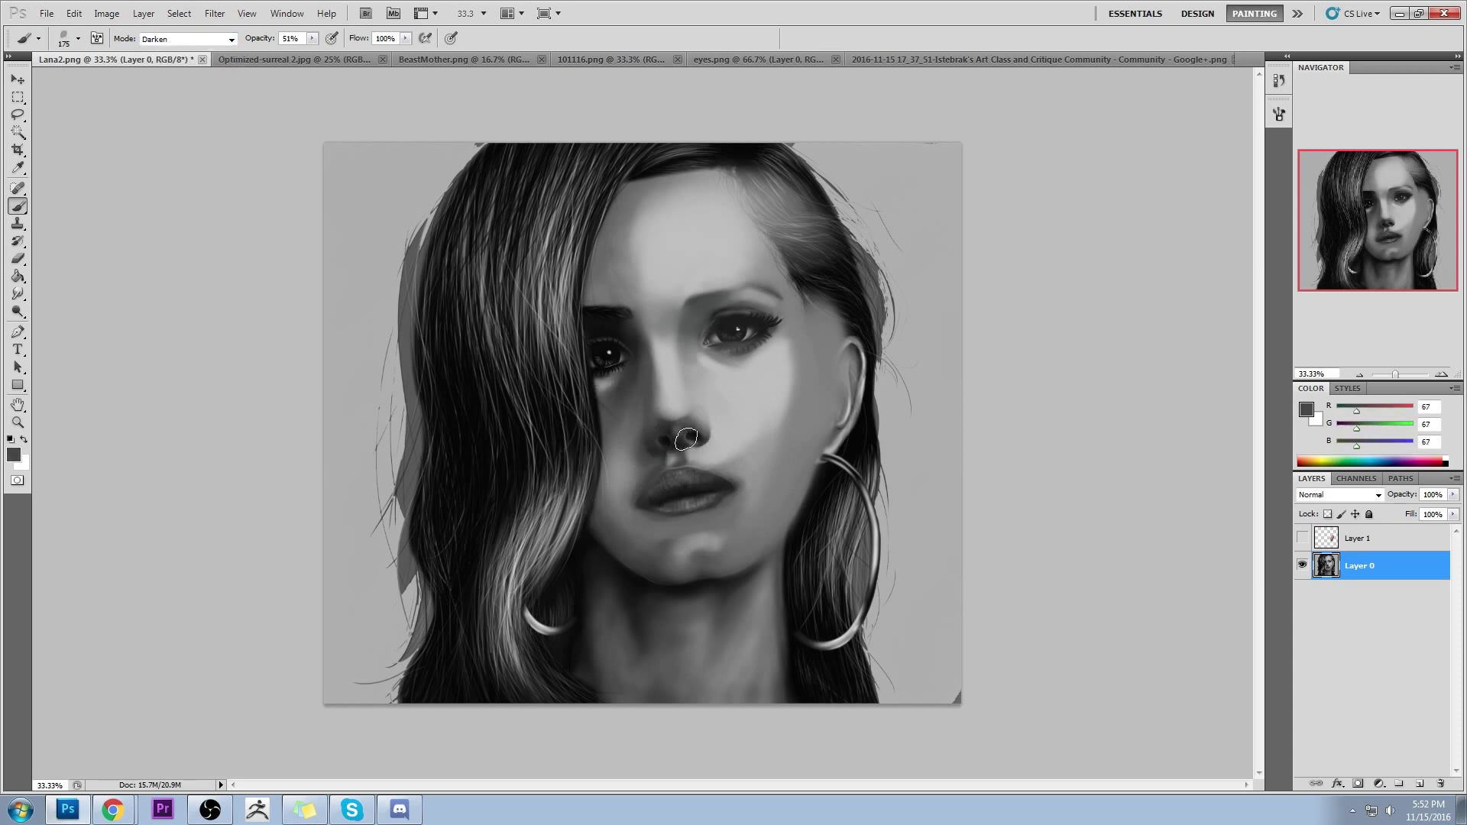
{"action": "mouse_move", "coordinate": [686, 438]}
{"action": "left_mouse_down"}
{"action": "mouse_move", "coordinate": [648, 456]}
{"action": "mouse_move", "coordinate": [698, 435]}
{"action": "left_mouse_up"}
{"action": "left_click", "coordinate": [207, 38]}
{"action": "left_click", "coordinate": [199, 58]}
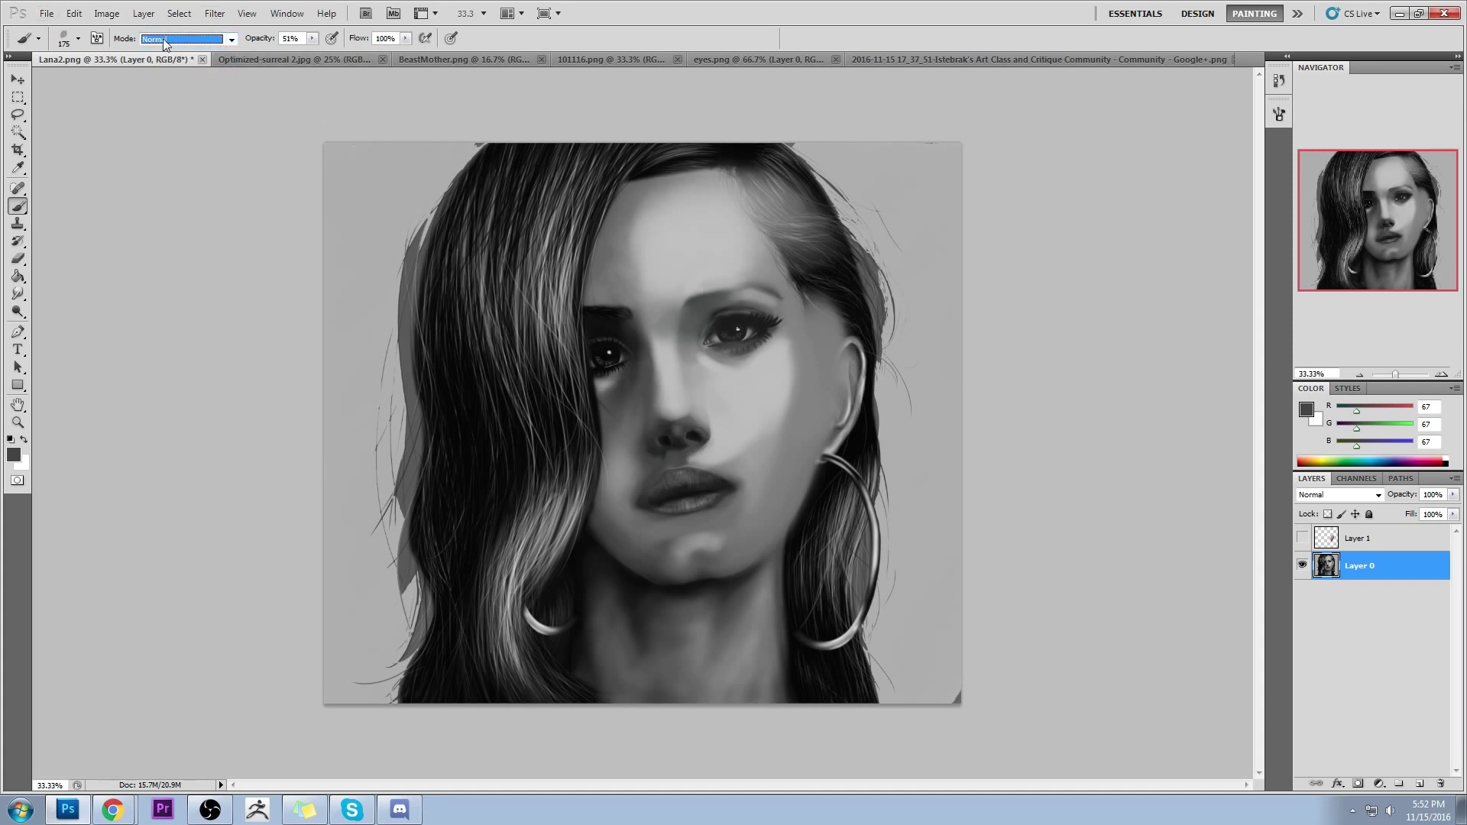
Raise the brush opacity to 64% and lighten the skin between nostril and mouth corner with cheek grey 186, reducing the brush to 50 px
{"action": "left_click", "coordinate": [718, 445], "text": "alt"}
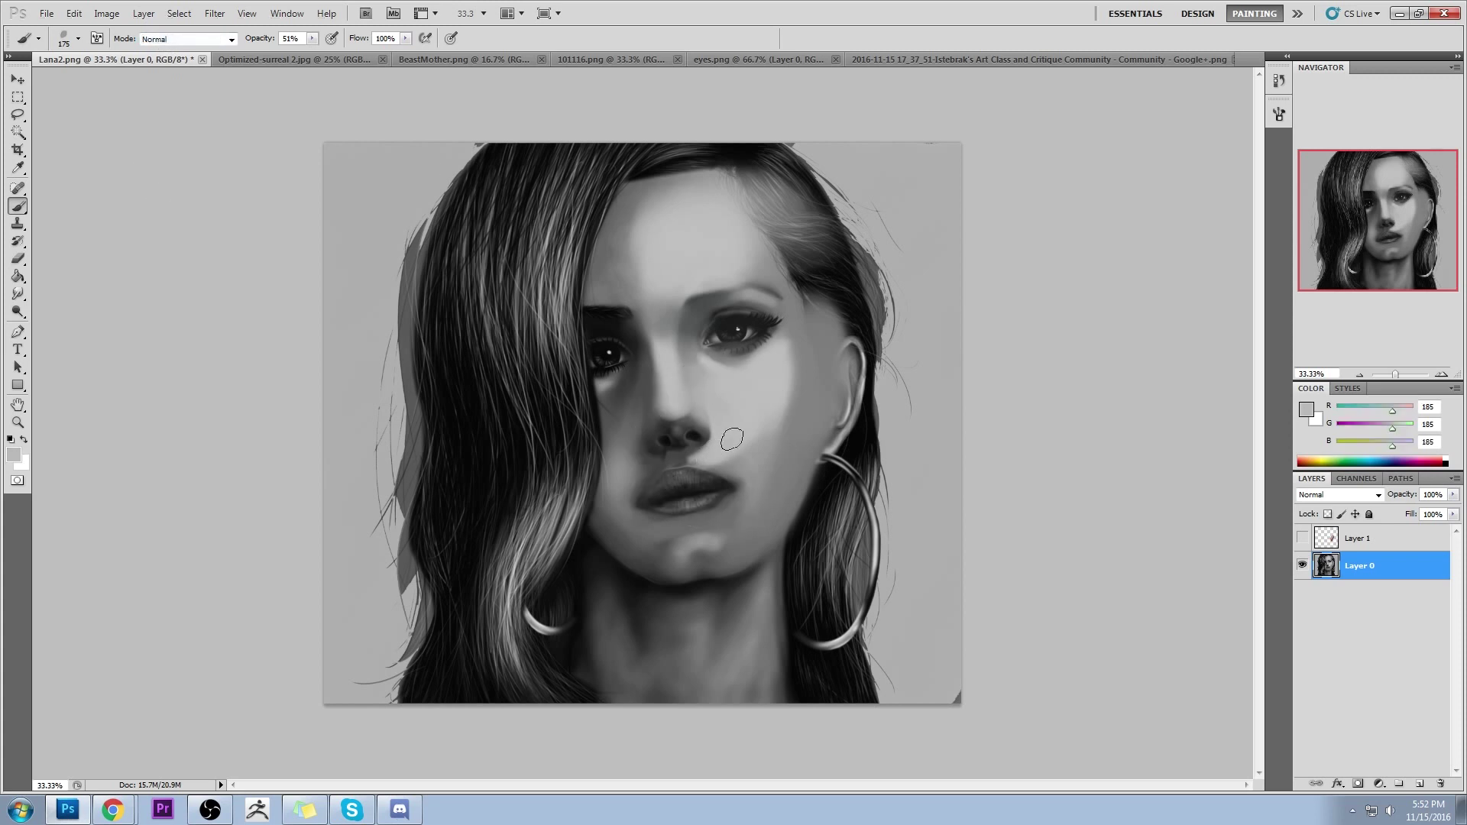
{"action": "left_click_drag", "start_coordinate": [312, 40], "coordinate": [321, 48]}
{"action": "left_click", "coordinate": [722, 443], "text": "alt"}
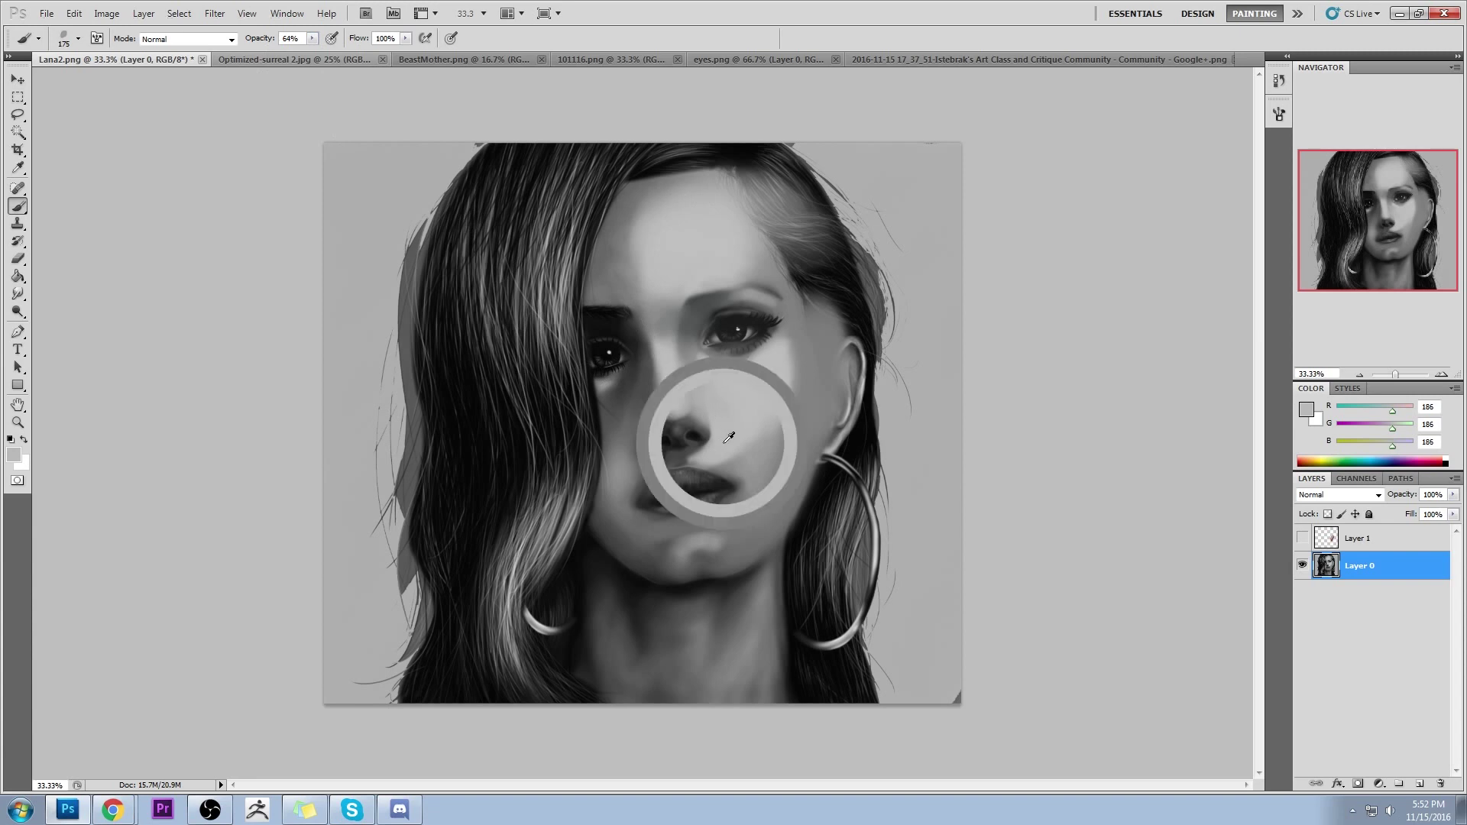
{"action": "key", "text": "bracketleft"}
{"action": "key", "text": "bracketleft"}
{"action": "key", "text": "bracketleft"}
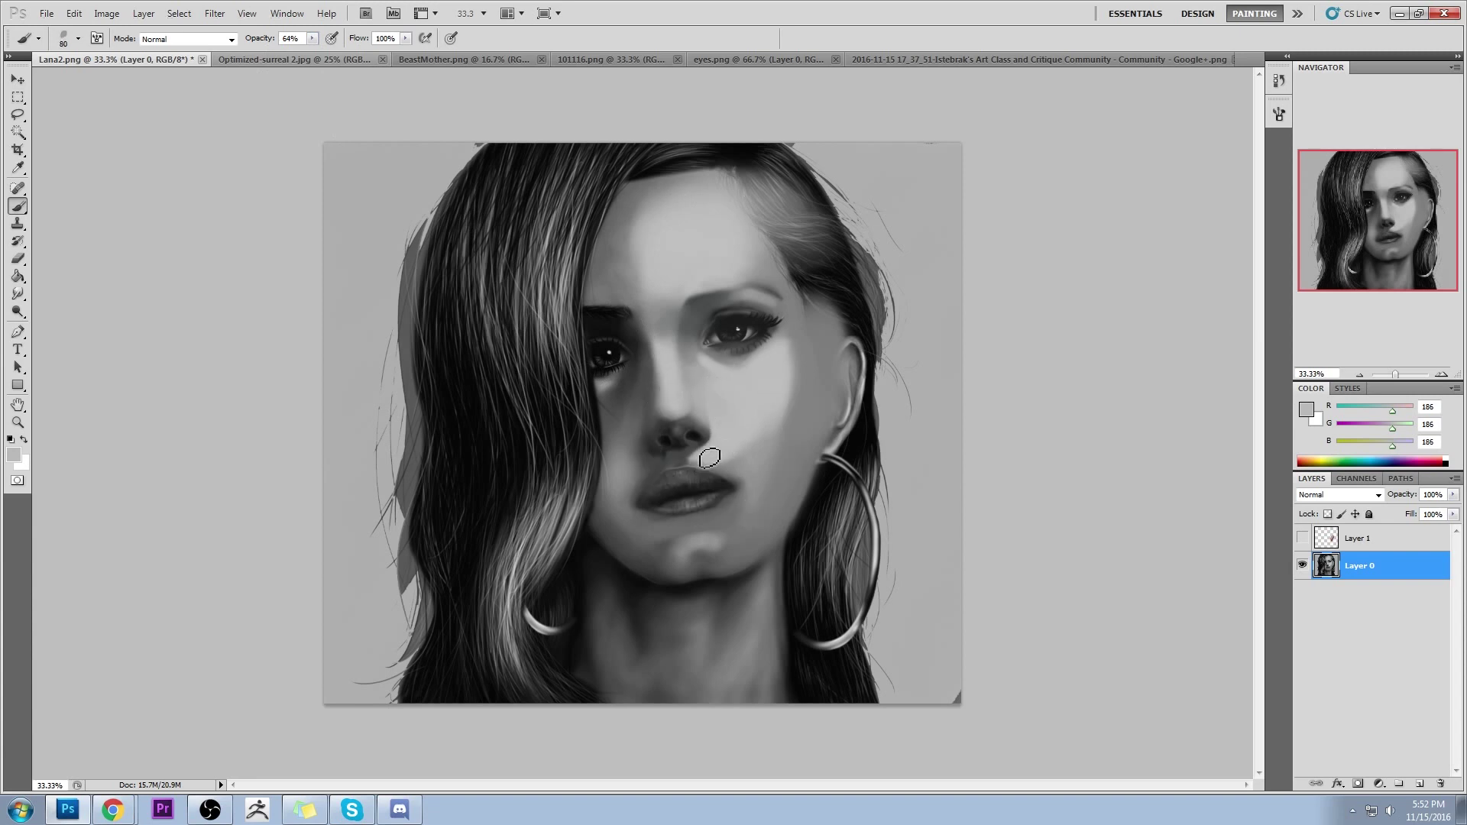
{"action": "key", "text": "bracketleft"}
Refine the area between the nose and upper lip, alternating dark grey 70 and light grey 185 with the small brush
{"action": "left_click", "coordinate": [707, 452], "text": "alt"}
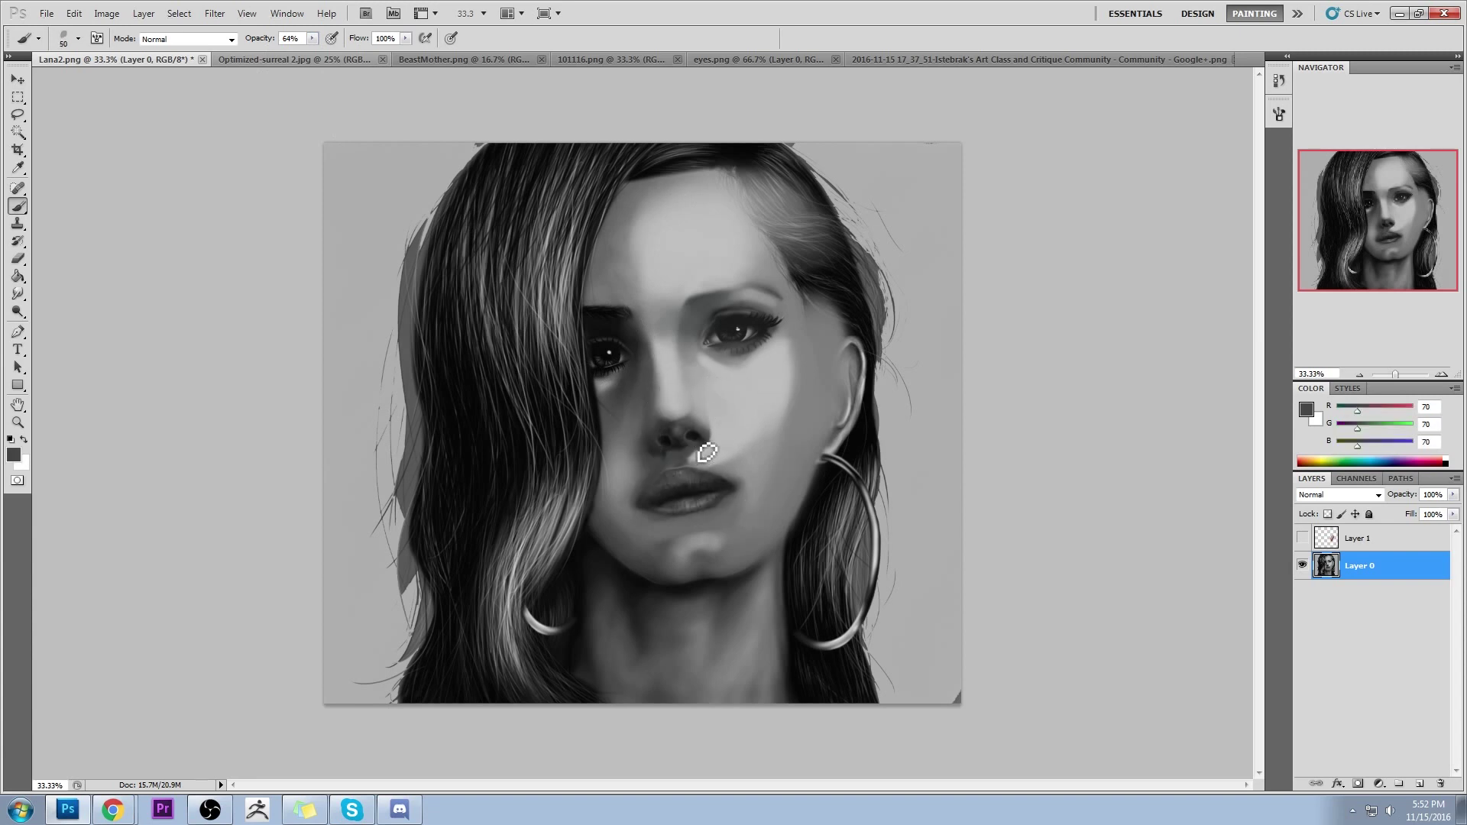
{"action": "left_click", "coordinate": [686, 466], "text": "alt"}
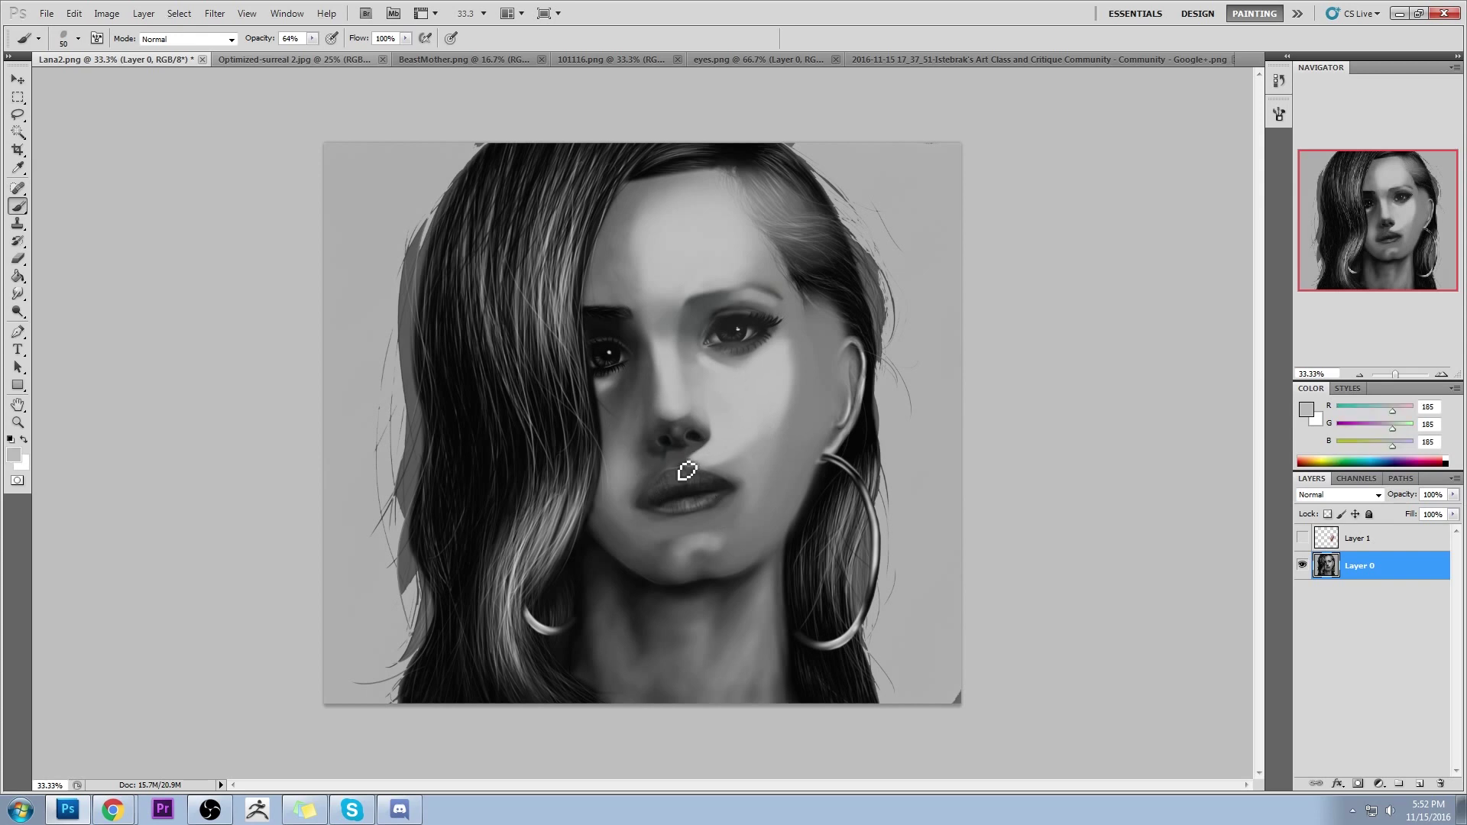
{"action": "left_click", "coordinate": [685, 465], "text": "alt"}
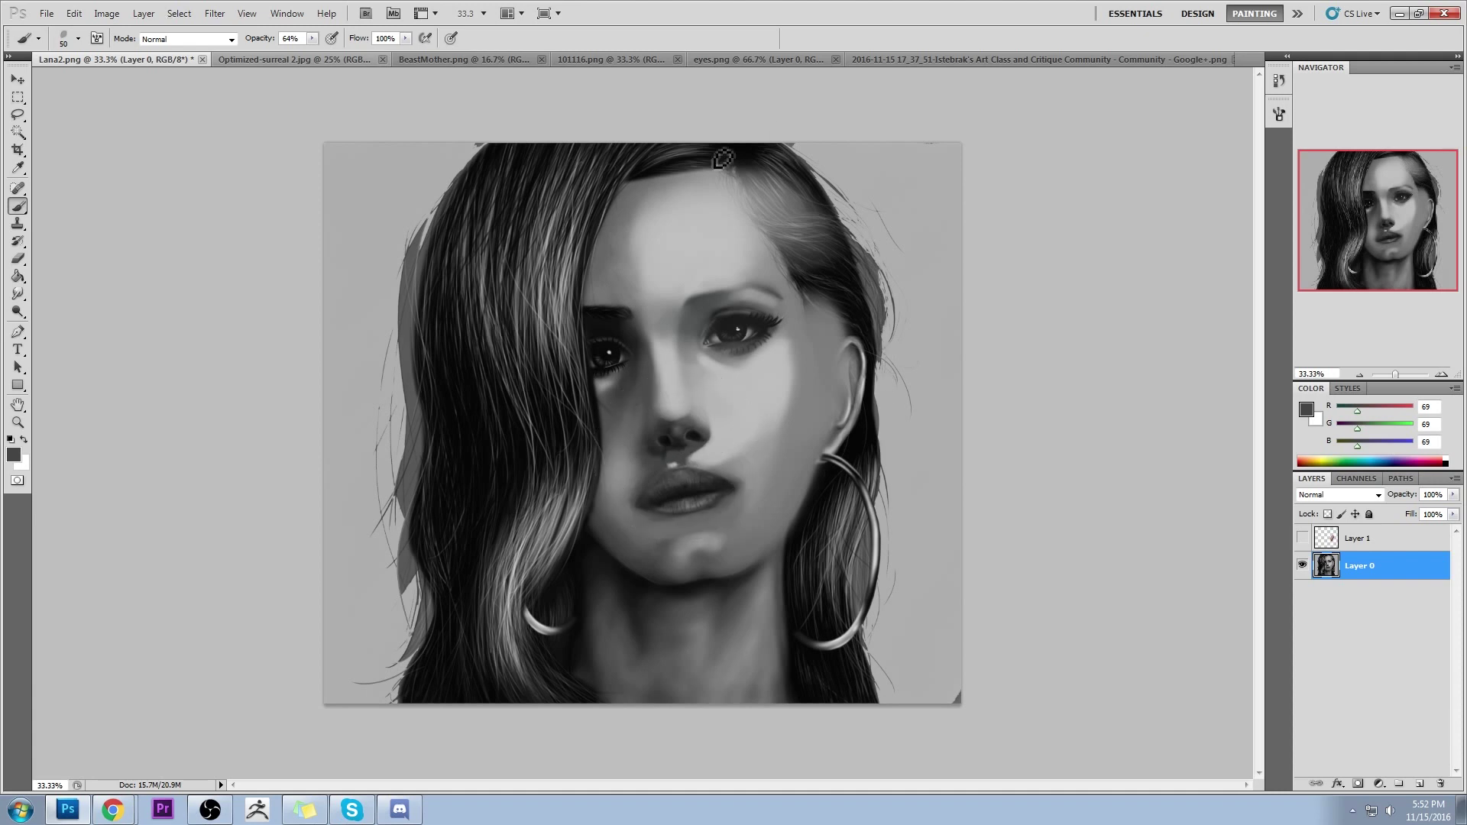
{"action": "key", "text": "bracketright"}
{"action": "left_click", "coordinate": [672, 458], "text": "alt"}
Smooth the lips with the Smudge tool at 32% strength and repaint the skin around the mouth with sampled greys 185, 128 and 186
{"action": "left_click", "coordinate": [18, 293]}
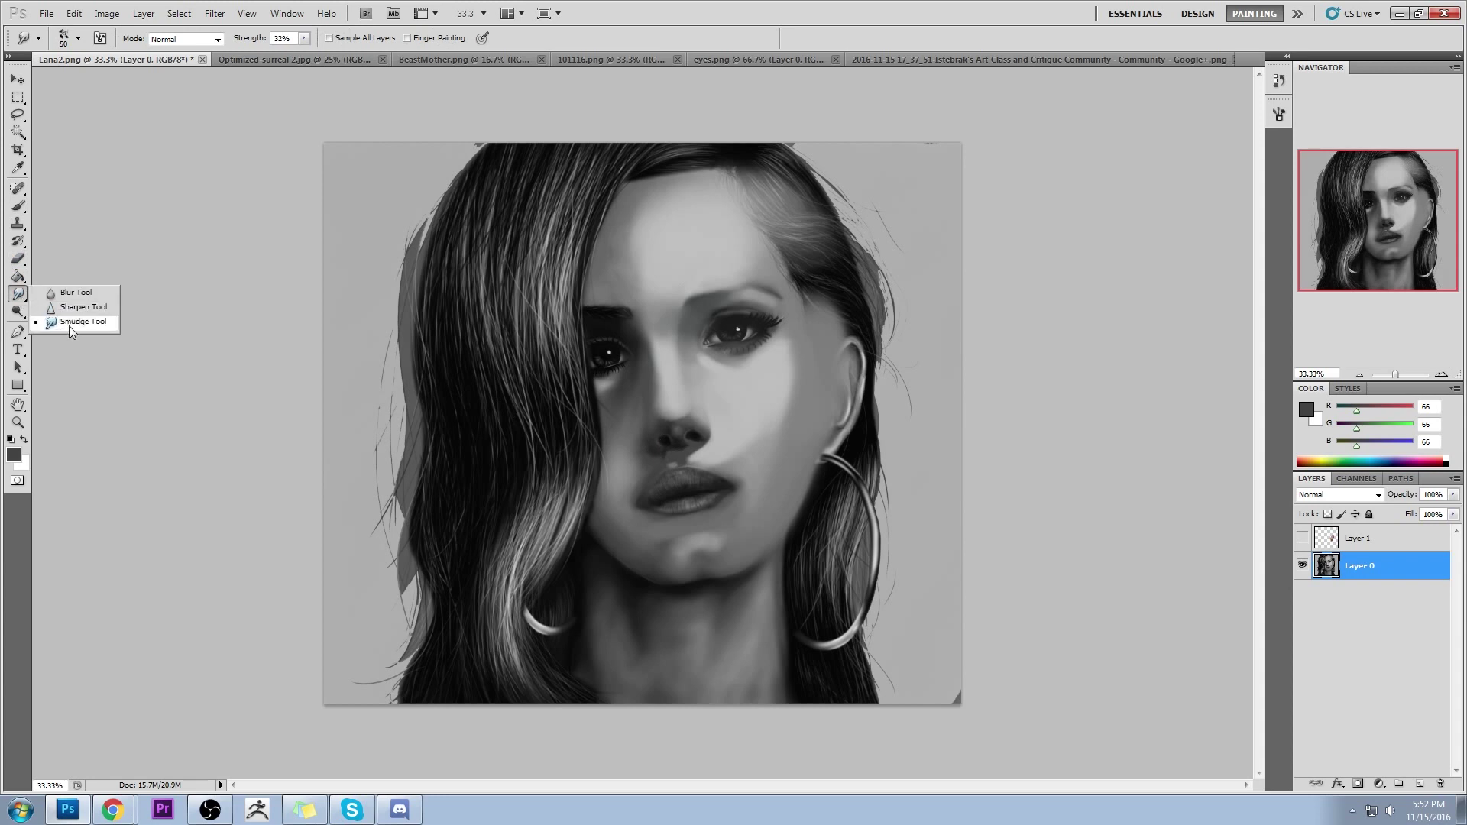
{"action": "left_click", "coordinate": [69, 325]}
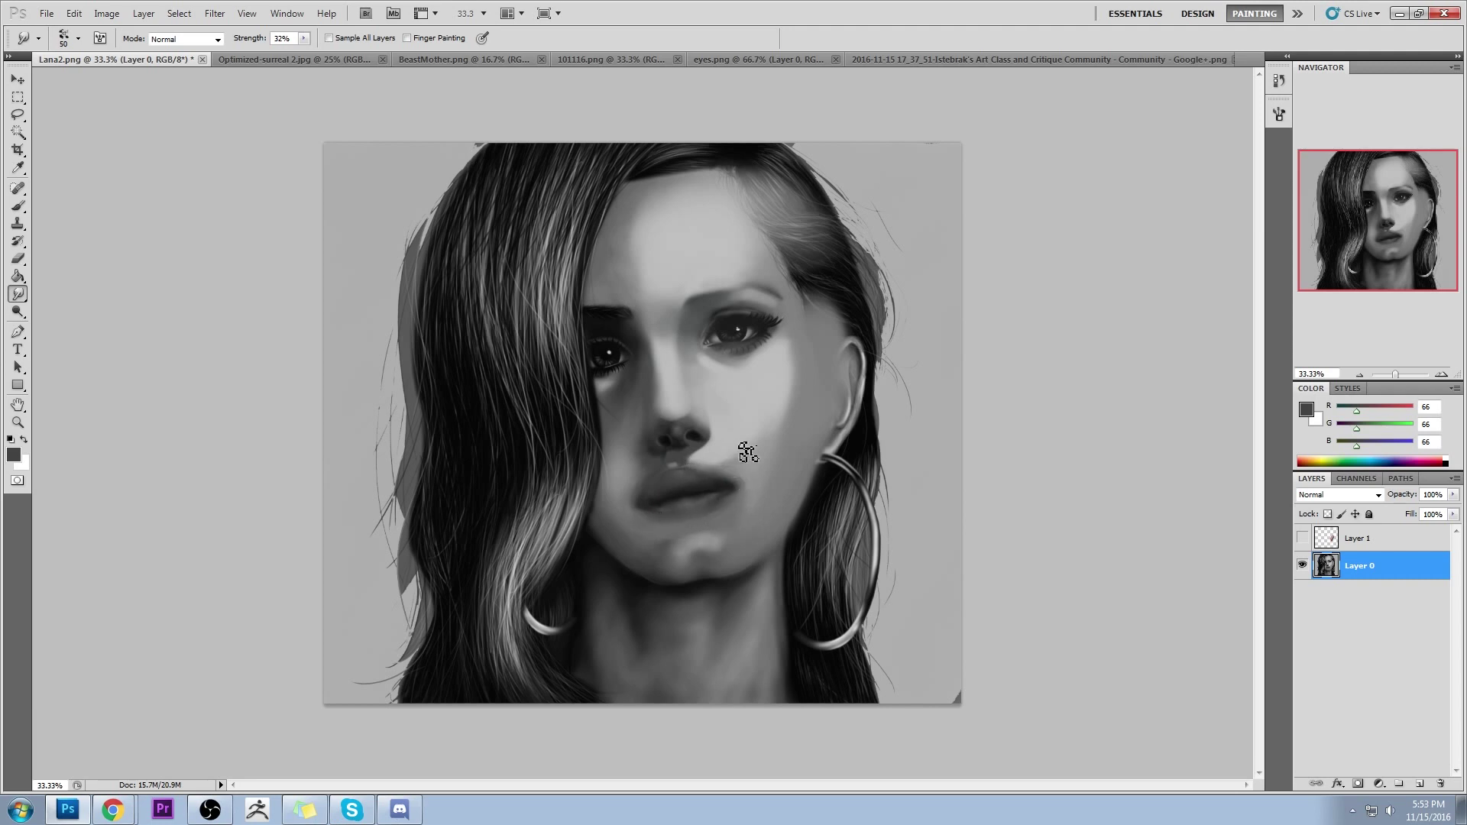
{"action": "key", "text": "b"}
{"action": "left_click", "coordinate": [718, 447], "text": "alt"}
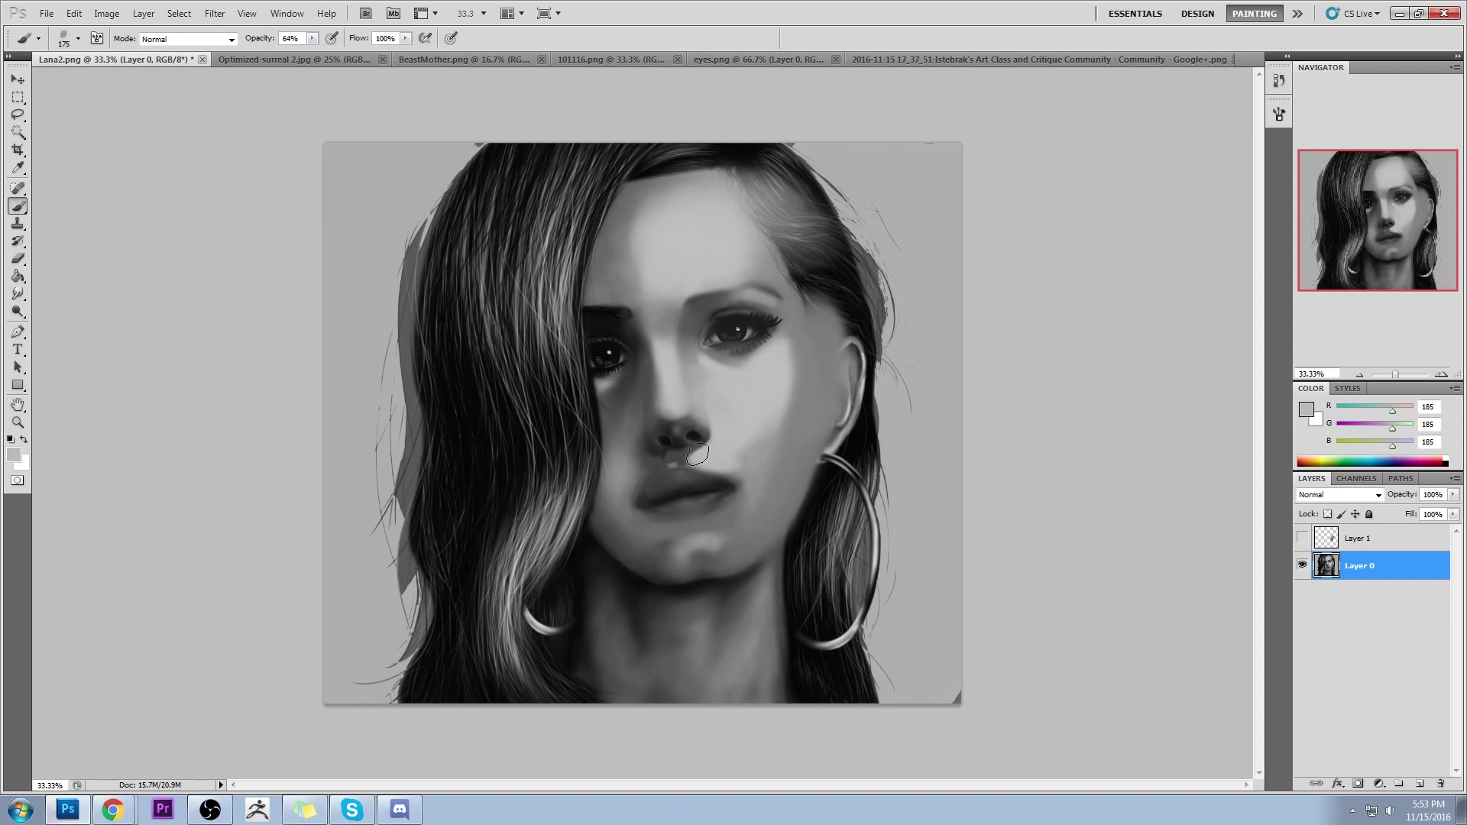
{"action": "left_click", "coordinate": [643, 466], "text": "alt"}
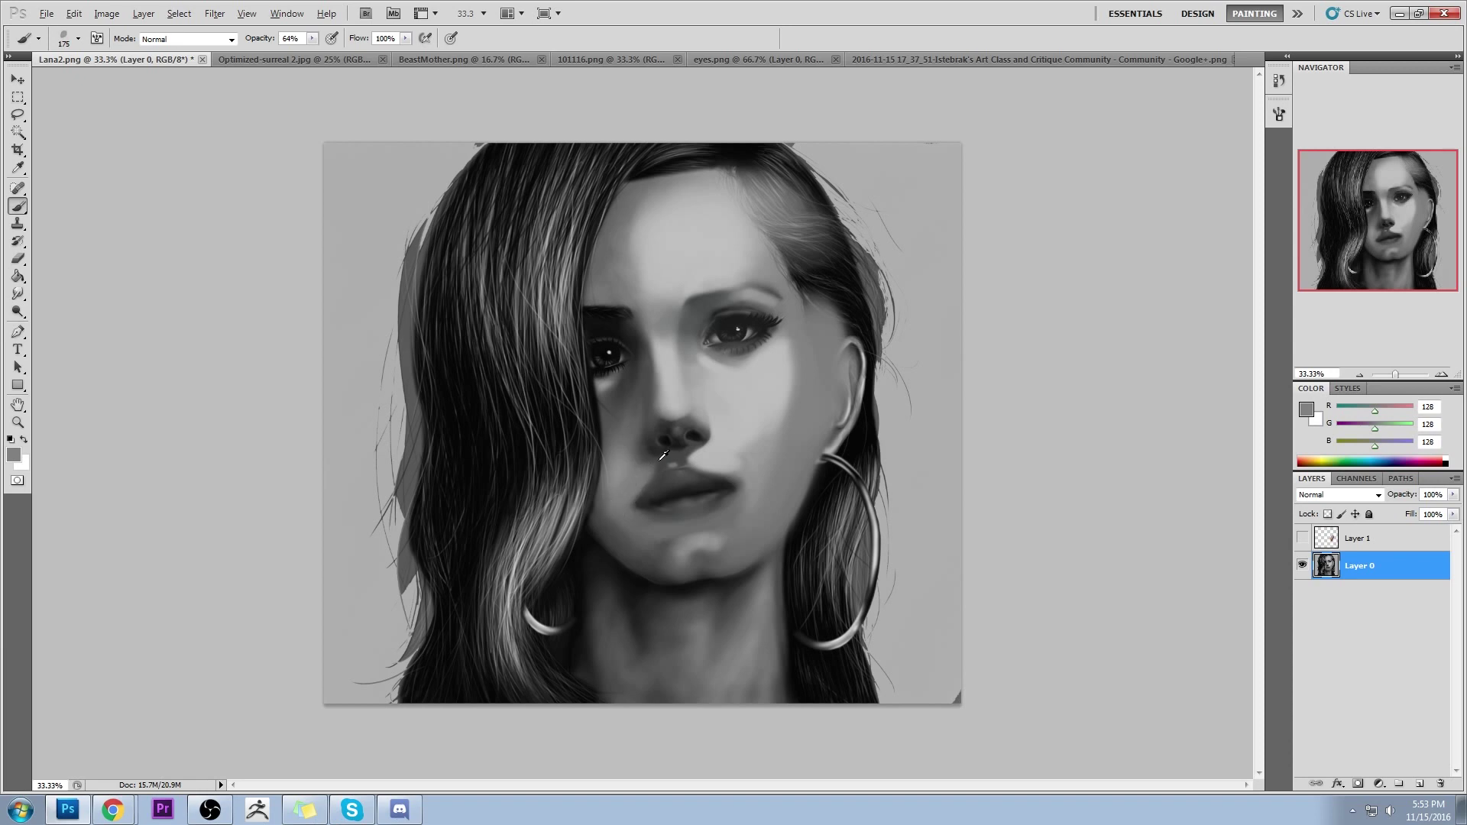
{"action": "left_click", "coordinate": [732, 444], "text": "alt"}
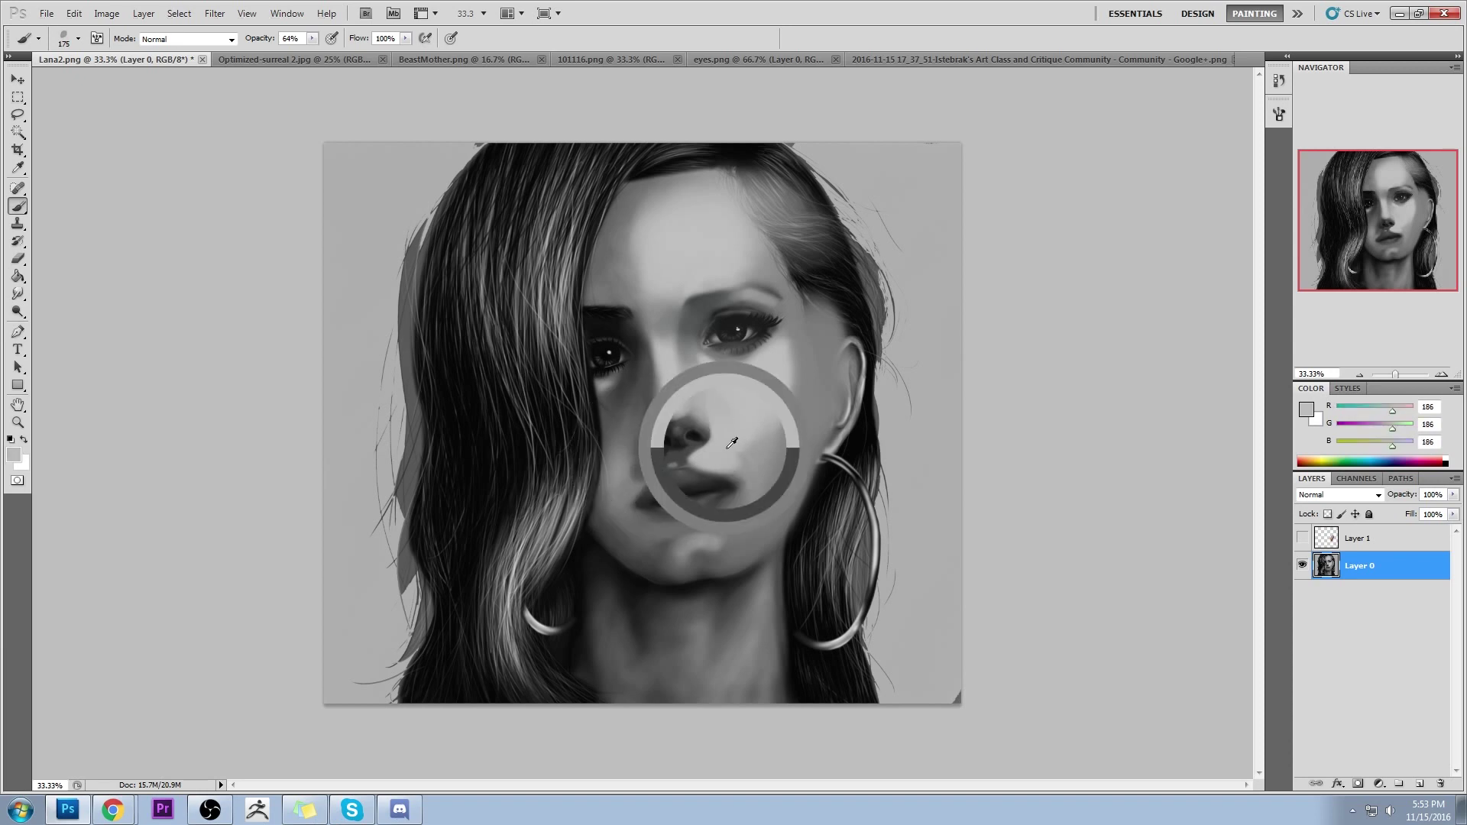
{"action": "left_click", "coordinate": [744, 413], "text": "alt"}
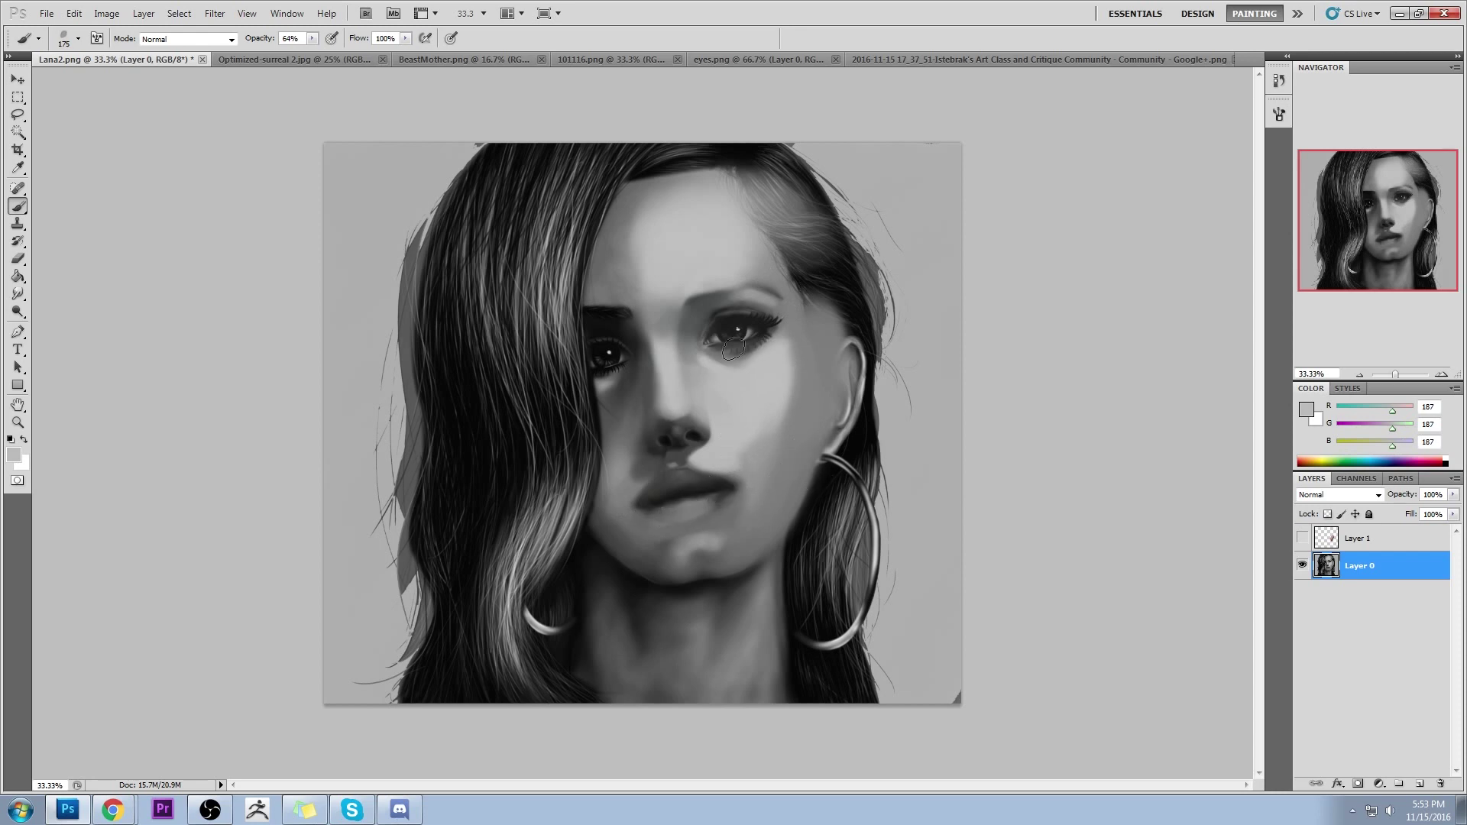
Try painting the lower lip light grey and the line between the lips dark grey 41 sampled from the eye
{"action": "mouse_move", "coordinate": [692, 514]}
{"action": "left_mouse_down"}
{"action": "mouse_move", "coordinate": [669, 518]}
{"action": "mouse_move", "coordinate": [719, 509]}
{"action": "left_mouse_up"}
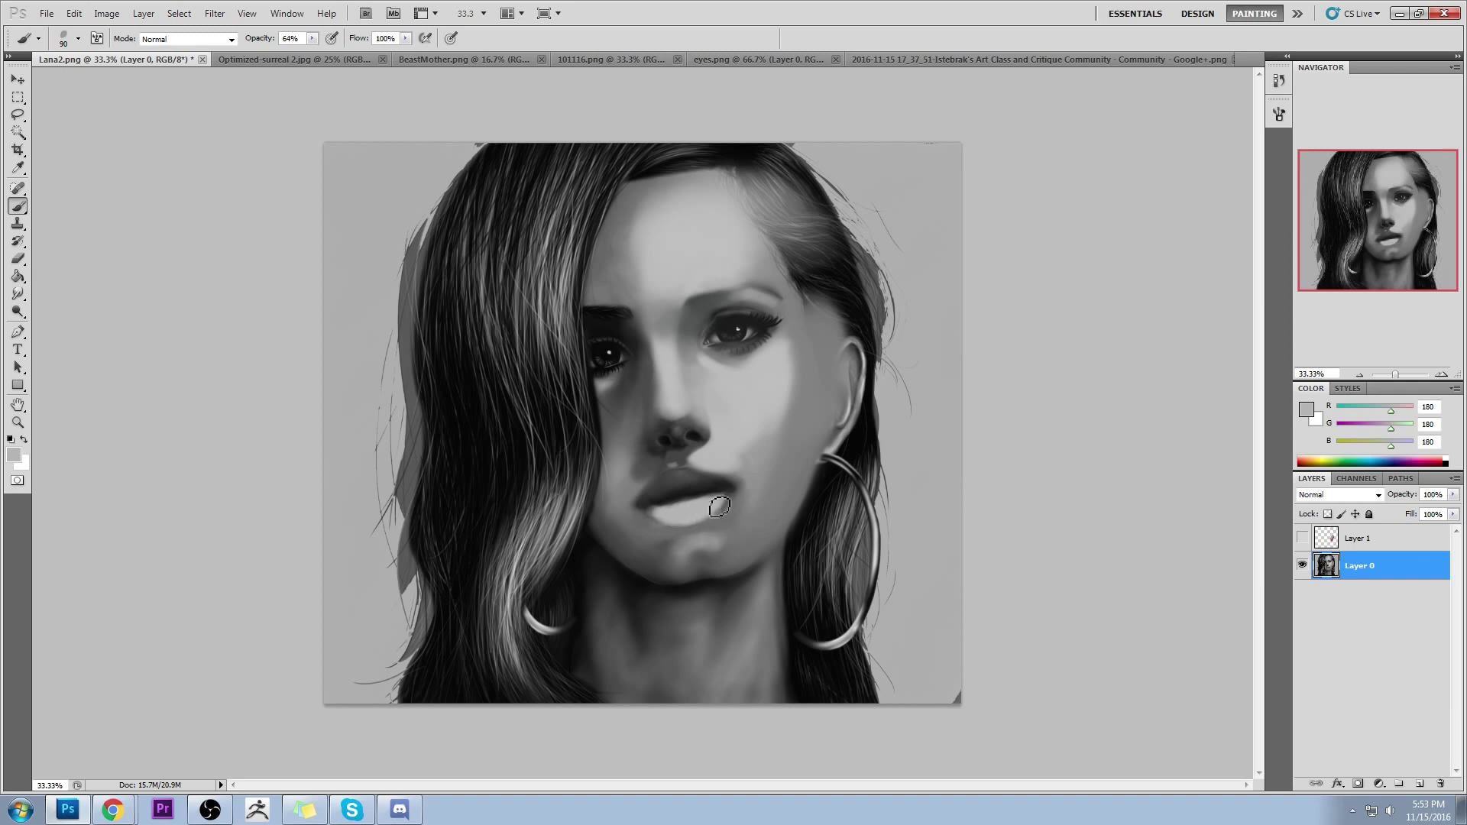
{"action": "left_click", "coordinate": [682, 500], "text": "alt"}
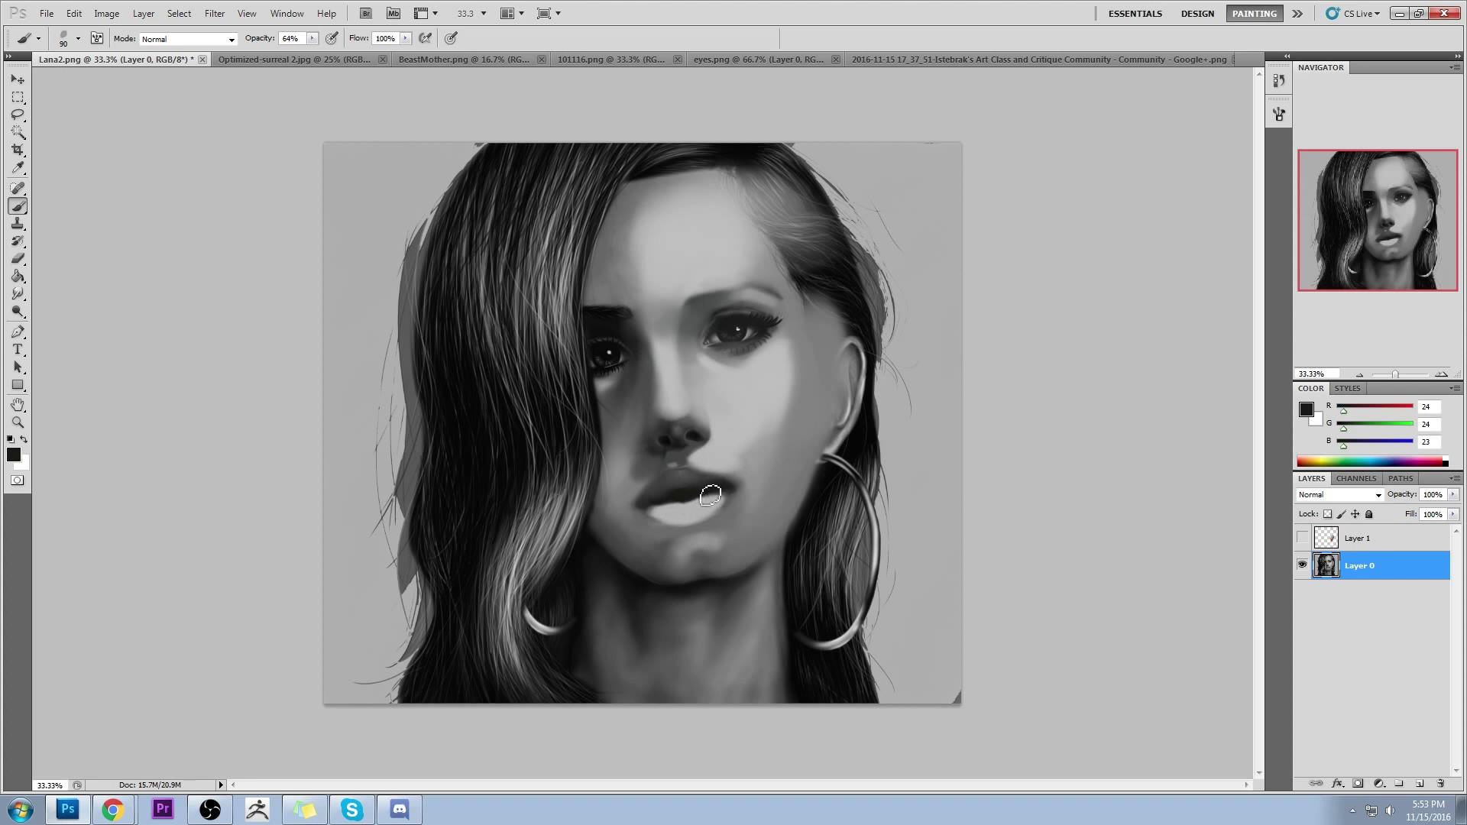
{"action": "left_click", "coordinate": [722, 320], "text": "alt"}
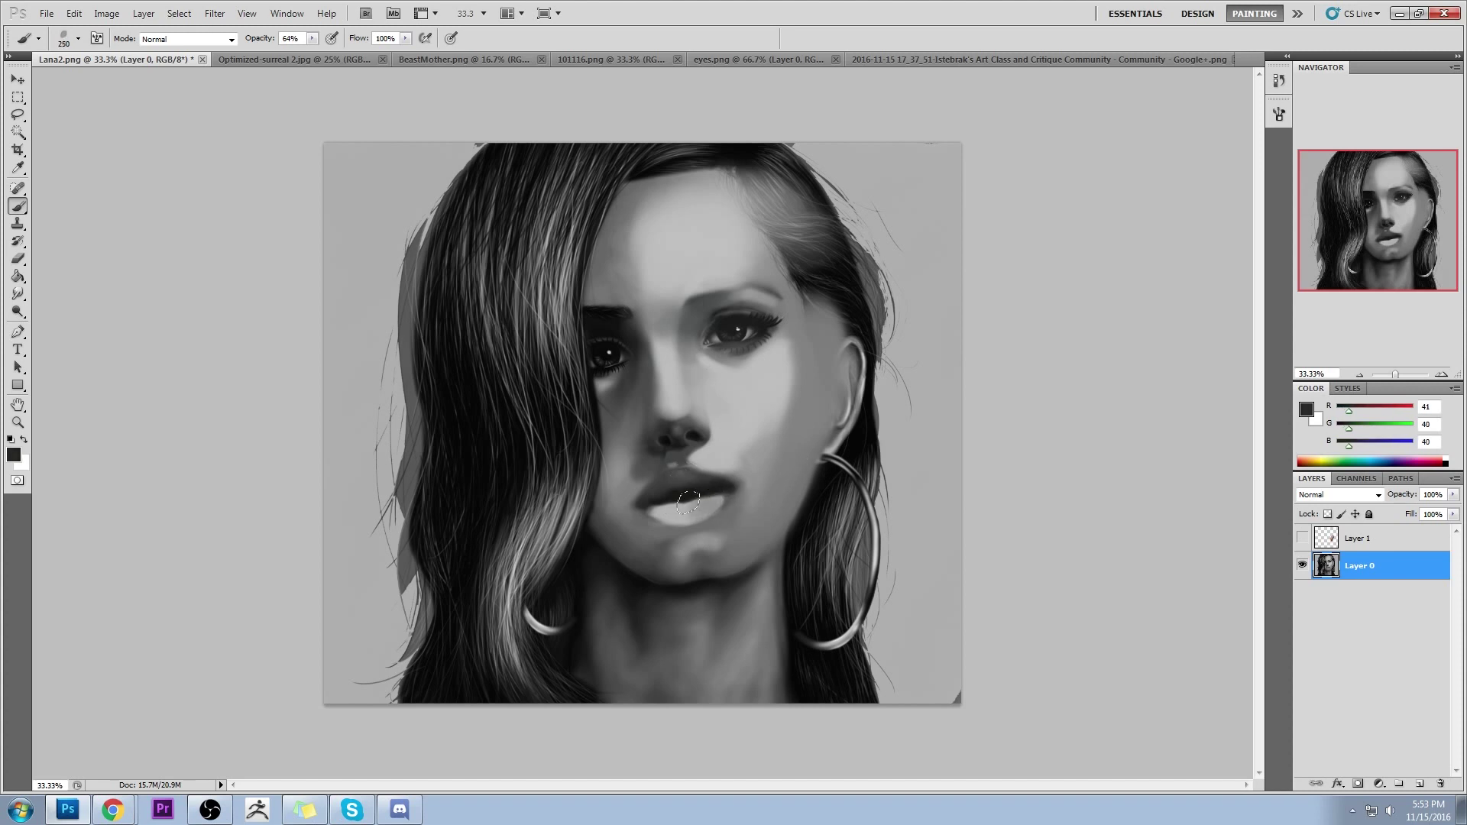
{"action": "mouse_move", "coordinate": [688, 500]}
{"action": "left_mouse_down"}
{"action": "mouse_move", "coordinate": [649, 499]}
{"action": "mouse_move", "coordinate": [704, 497]}
{"action": "mouse_move", "coordinate": [715, 485]}
{"action": "mouse_move", "coordinate": [659, 503]}
{"action": "mouse_move", "coordinate": [671, 494]}
{"action": "mouse_move", "coordinate": [671, 509]}
{"action": "mouse_move", "coordinate": [754, 440]}
{"action": "mouse_move", "coordinate": [711, 483]}
{"action": "mouse_move", "coordinate": [642, 497]}
{"action": "left_mouse_up"}
{"action": "key", "text": "ctrl+alt+z"}
{"action": "key", "text": "ctrl+alt+z"}
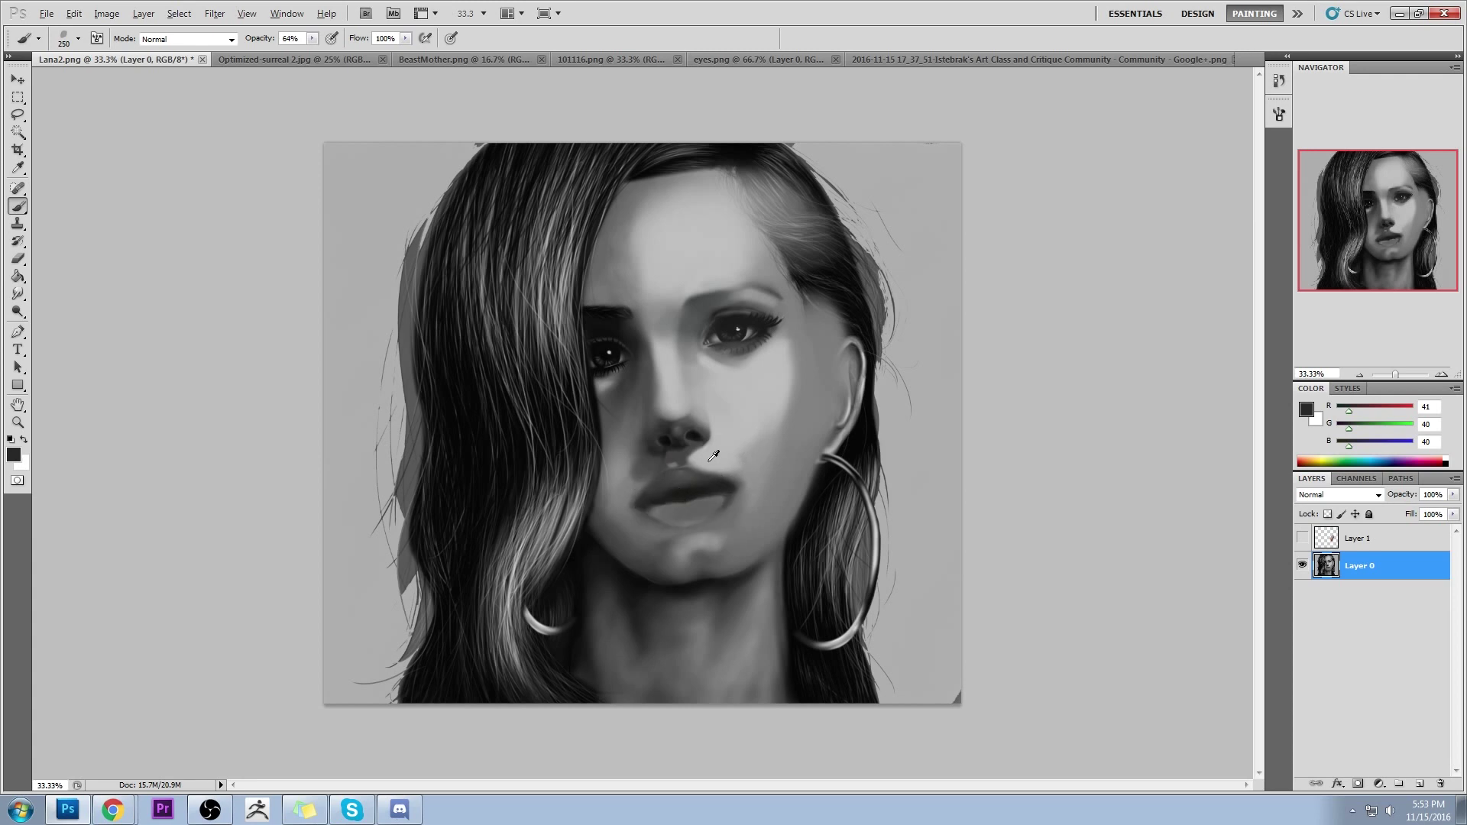
Paint a highlight on the lower lip with skin grey 184 and shade its edges with greys 96 and 117, using a 70 px brush
{"action": "left_click", "coordinate": [714, 456], "text": "alt"}
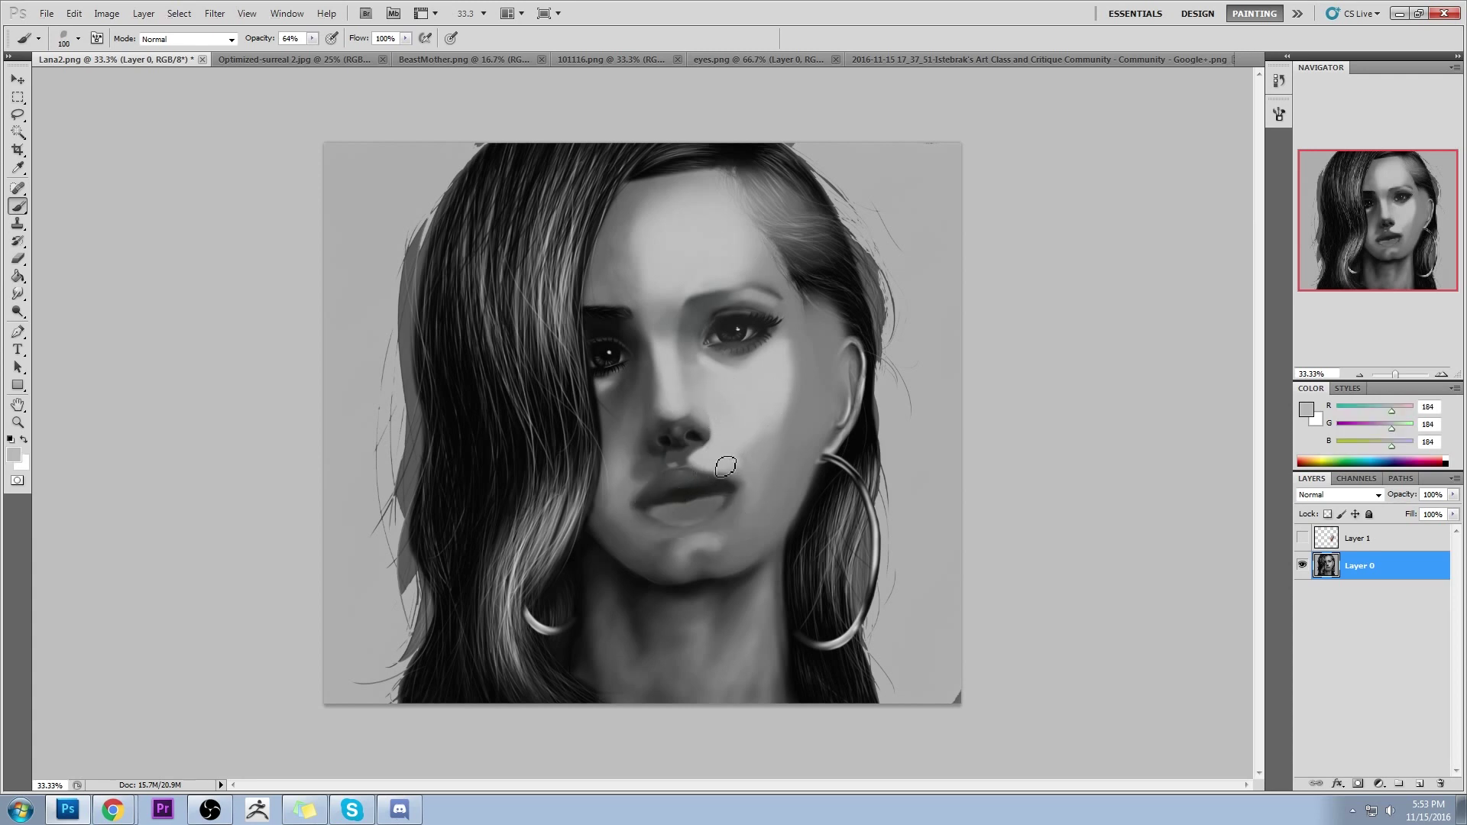
{"action": "key", "text": "bracketleft"}
{"action": "key", "text": "bracketleft"}
{"action": "key", "text": "bracketleft"}
{"action": "left_click", "coordinate": [733, 507], "text": "alt"}
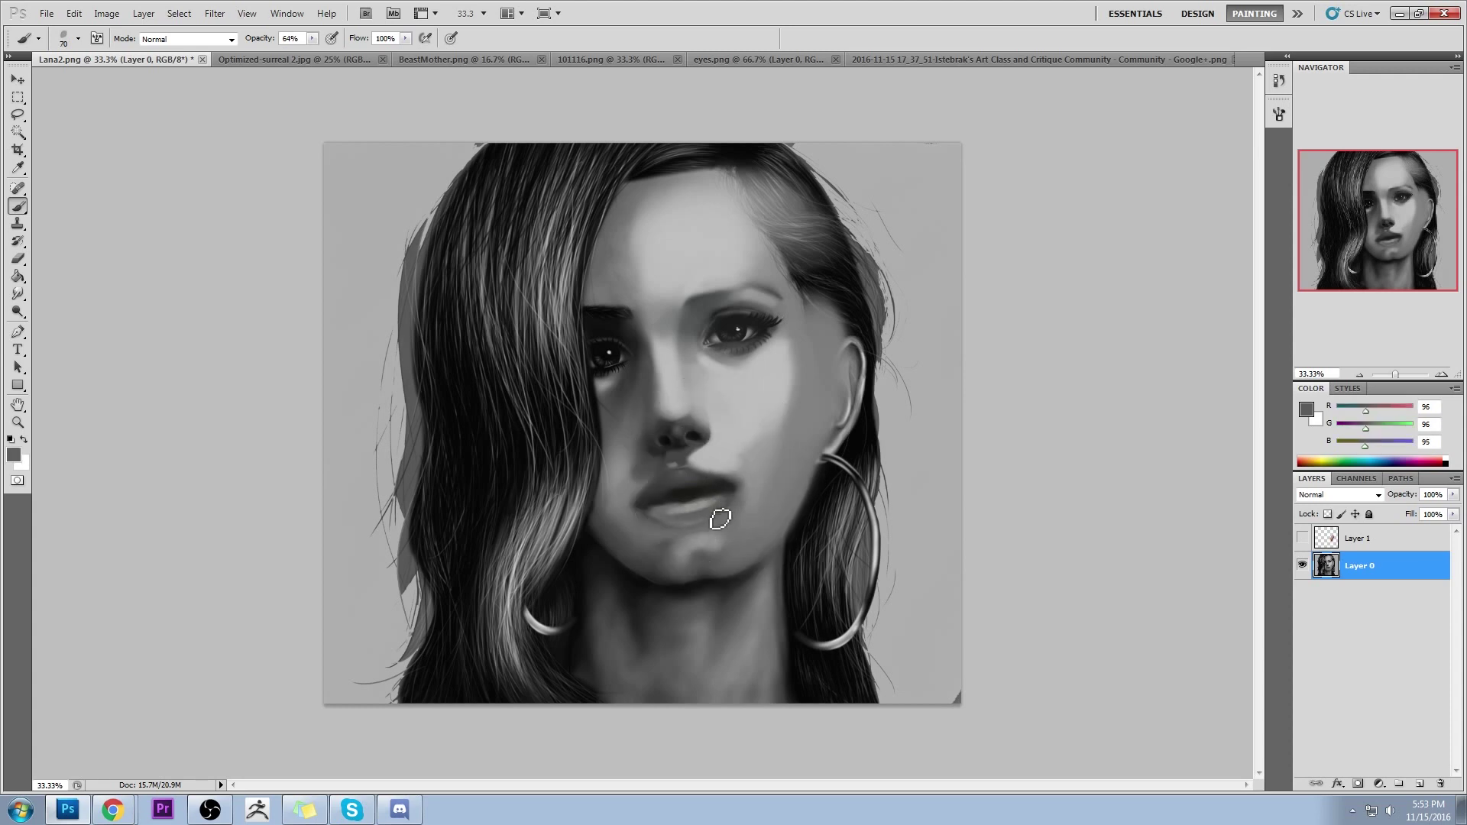
{"action": "left_click", "coordinate": [664, 523], "text": "alt"}
{"action": "left_click_drag", "start_coordinate": [668, 527], "coordinate": [642, 501]}
{"action": "left_click", "coordinate": [639, 490], "text": "alt"}
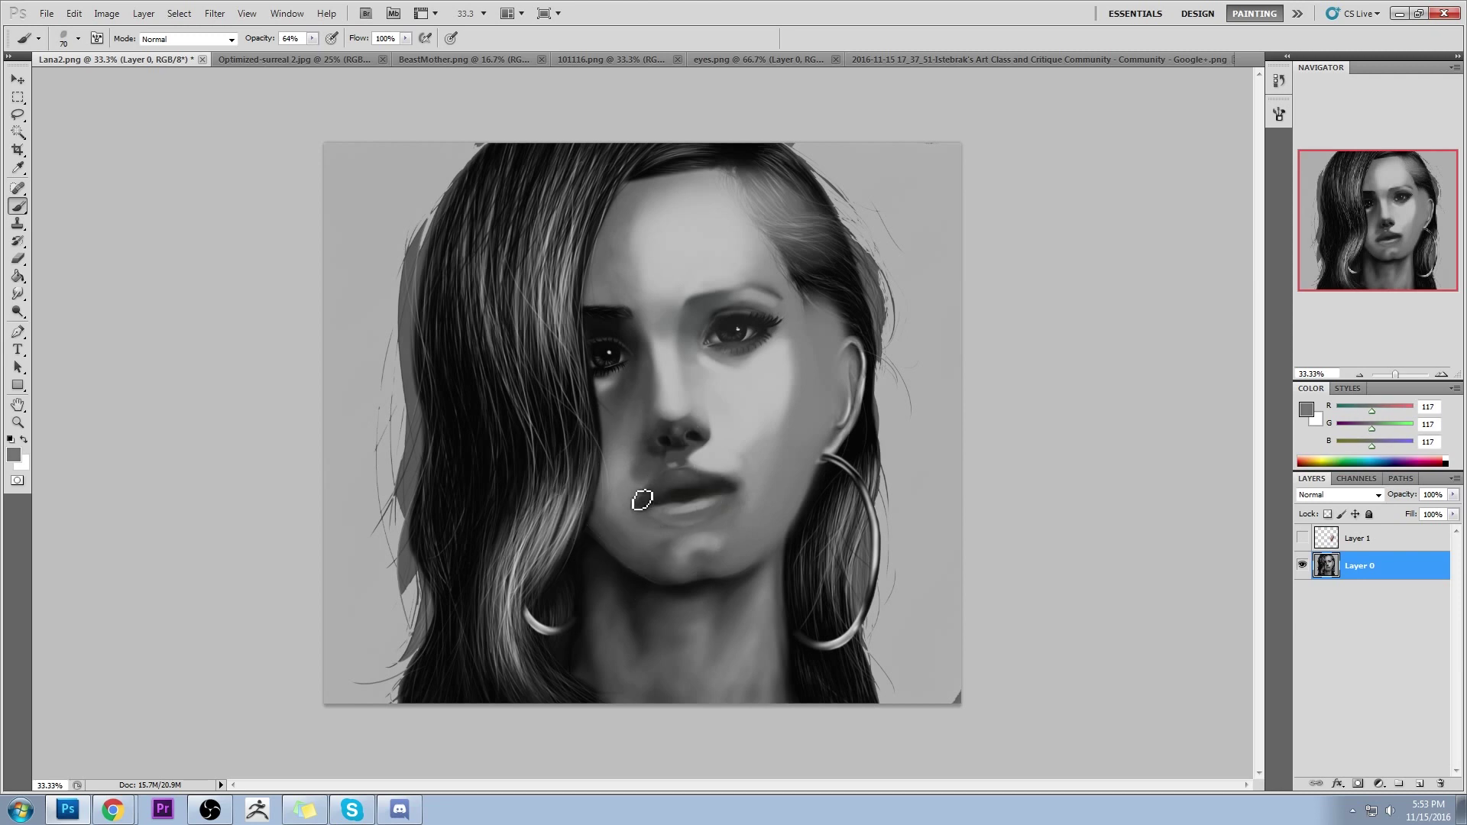
Soften the lips with light grey 184, using a 300 px brush at 23% opacity
{"action": "left_click", "coordinate": [716, 451], "text": "alt"}
{"action": "left_click", "coordinate": [724, 459], "text": "alt"}
{"action": "mouse_move", "coordinate": [717, 472]}
{"action": "left_mouse_down"}
{"action": "mouse_move", "coordinate": [730, 445]}
{"action": "mouse_move", "coordinate": [727, 410]}
{"action": "mouse_move", "coordinate": [715, 469]}
{"action": "left_mouse_up"}
{"action": "key", "text": "]"}
{"action": "key", "text": "]"}
{"action": "key", "text": "]"}
{"action": "left_click_drag", "start_coordinate": [313, 39], "coordinate": [264, 63]}
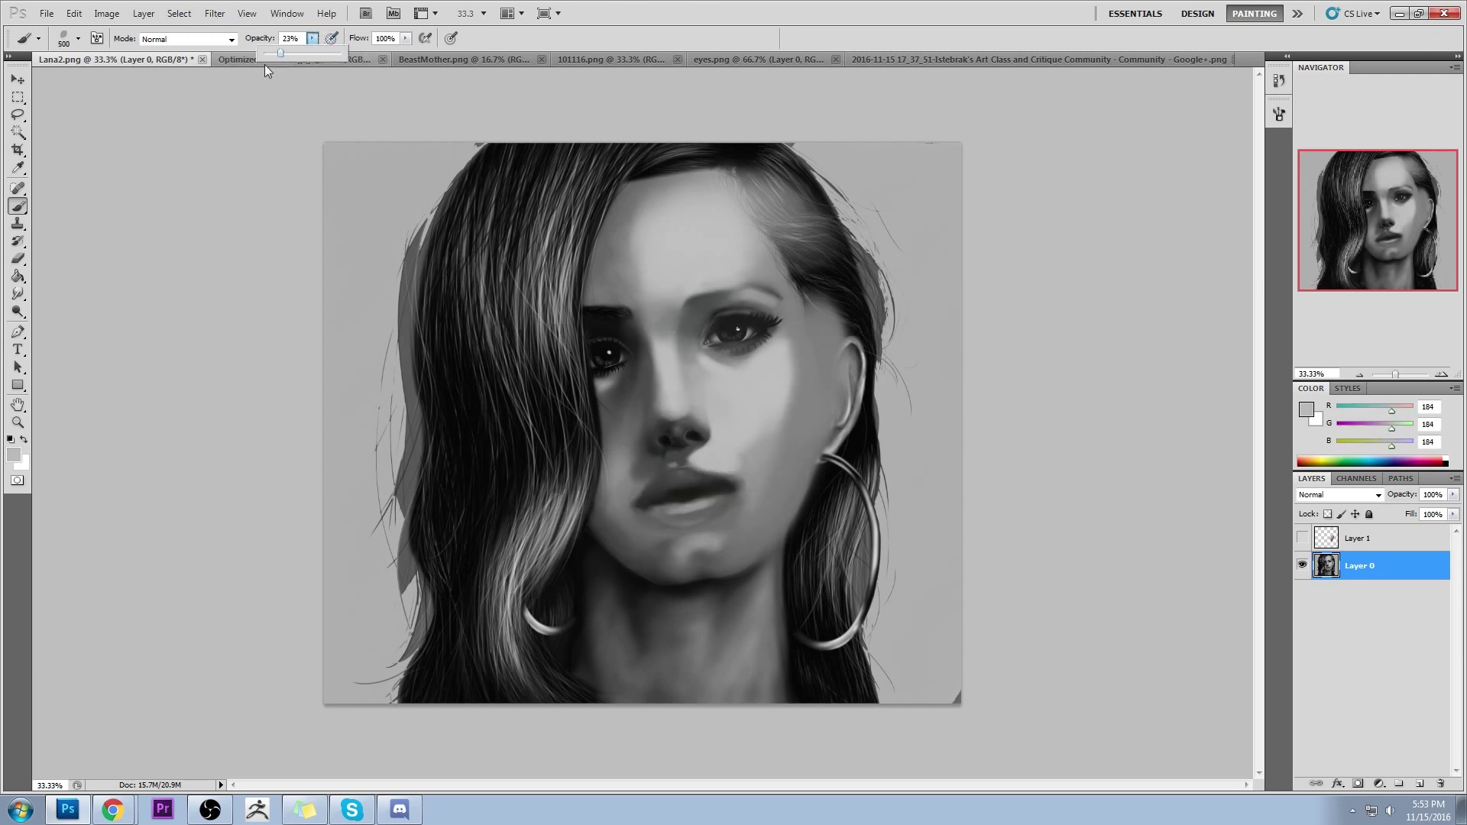
{"action": "key", "text": "["}
{"action": "key", "text": "["}
{"action": "mouse_move", "coordinate": [718, 475]}
{"action": "left_mouse_down"}
{"action": "mouse_move", "coordinate": [655, 479]}
{"action": "mouse_move", "coordinate": [650, 493]}
{"action": "left_mouse_up"}
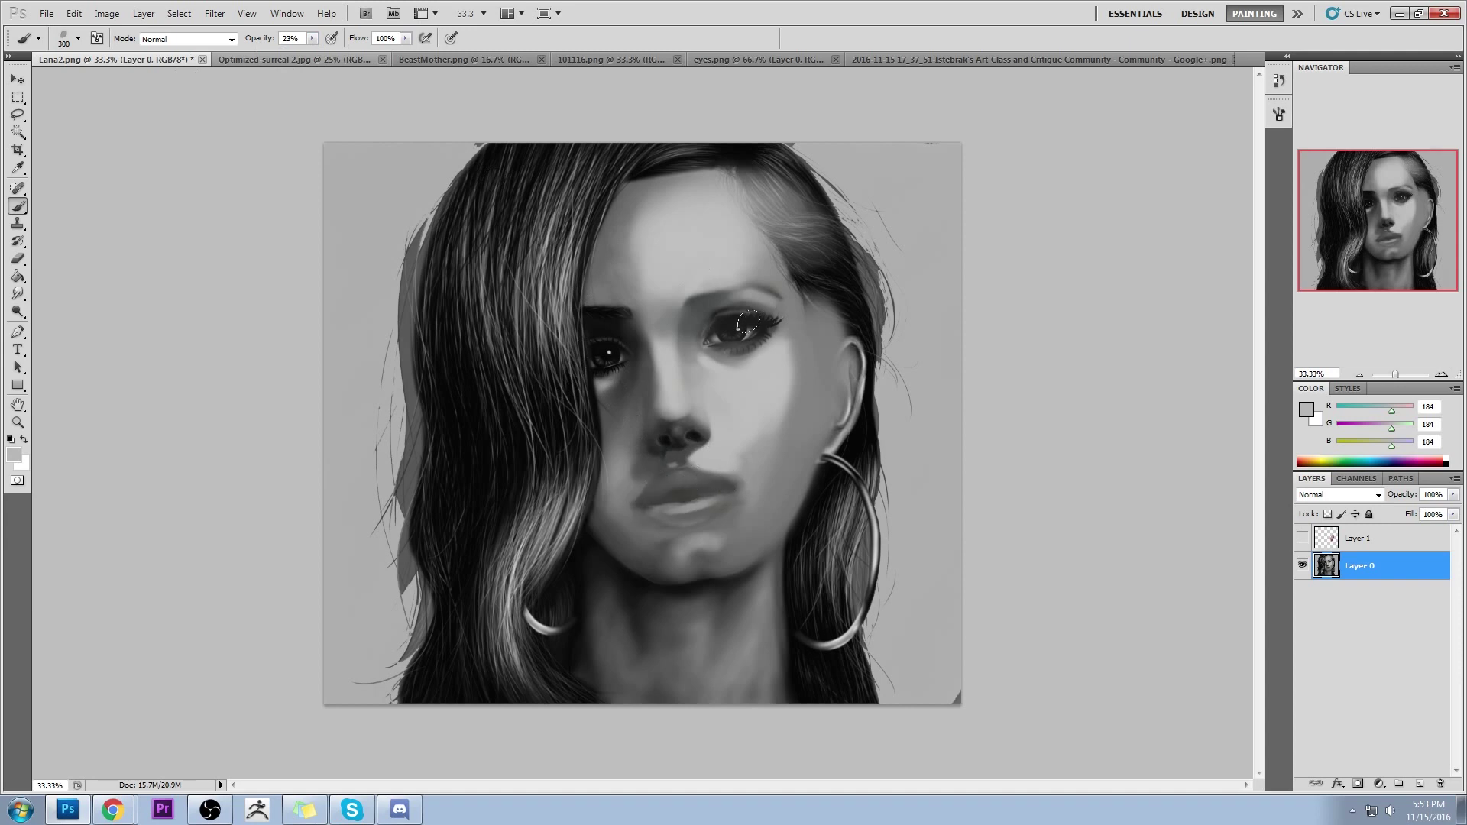
Darken and extend both mouth corners with dark grey 59 sampled from the hair, using a 90 px brush
{"action": "key", "text": "m"}
{"action": "right_click", "coordinate": [764, 376]}
{"action": "left_click", "coordinate": [995, 352]}
{"action": "key", "text": "b"}
{"action": "left_click", "coordinate": [725, 453], "text": "alt"}
{"action": "left_click", "coordinate": [572, 254], "text": "alt"}
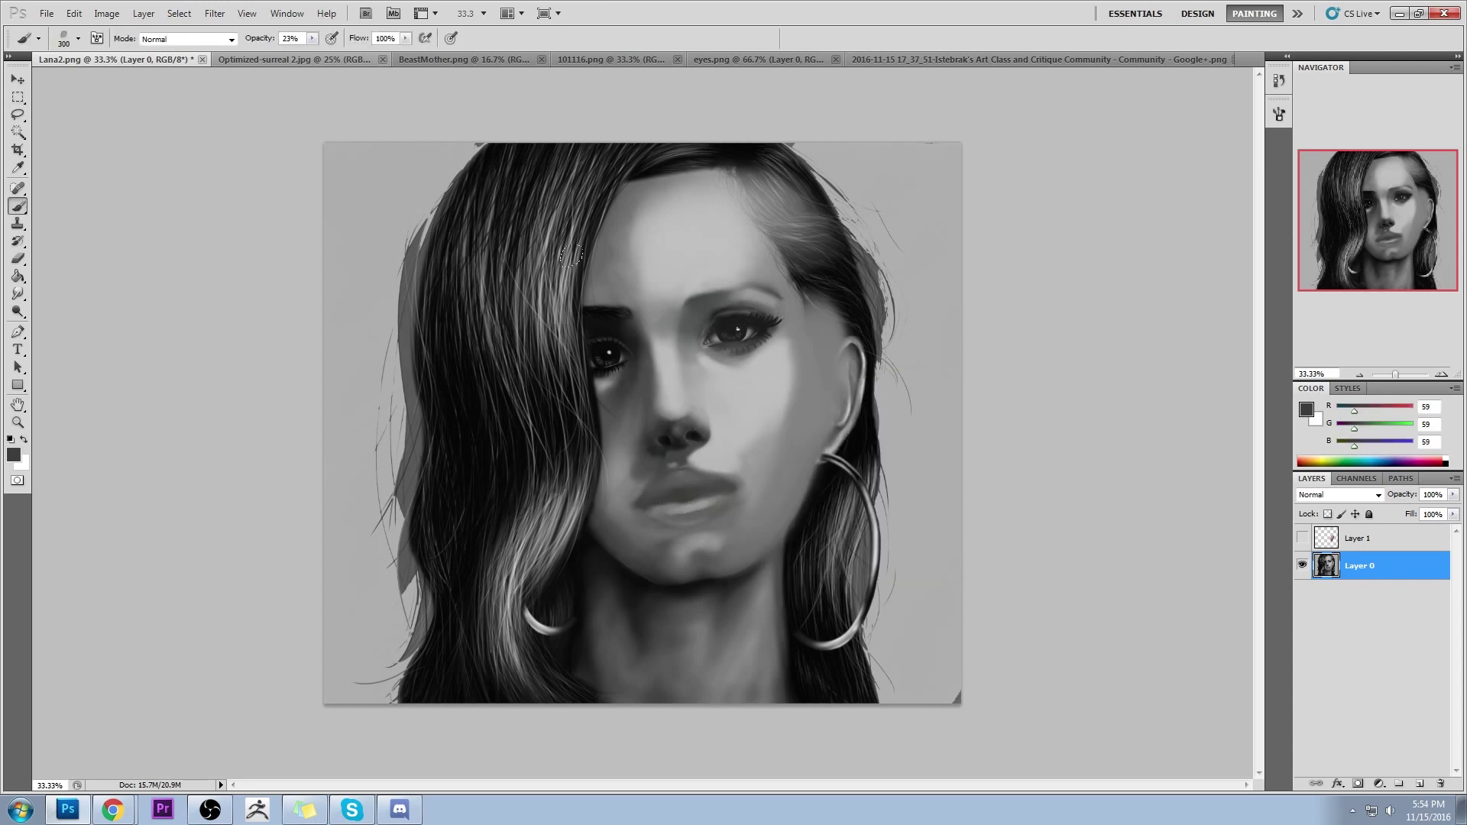
{"action": "key", "text": "bracketleft"}
{"action": "left_click_drag", "start_coordinate": [641, 510], "coordinate": [640, 507]}
{"action": "left_click_drag", "start_coordinate": [747, 489], "coordinate": [750, 496]}
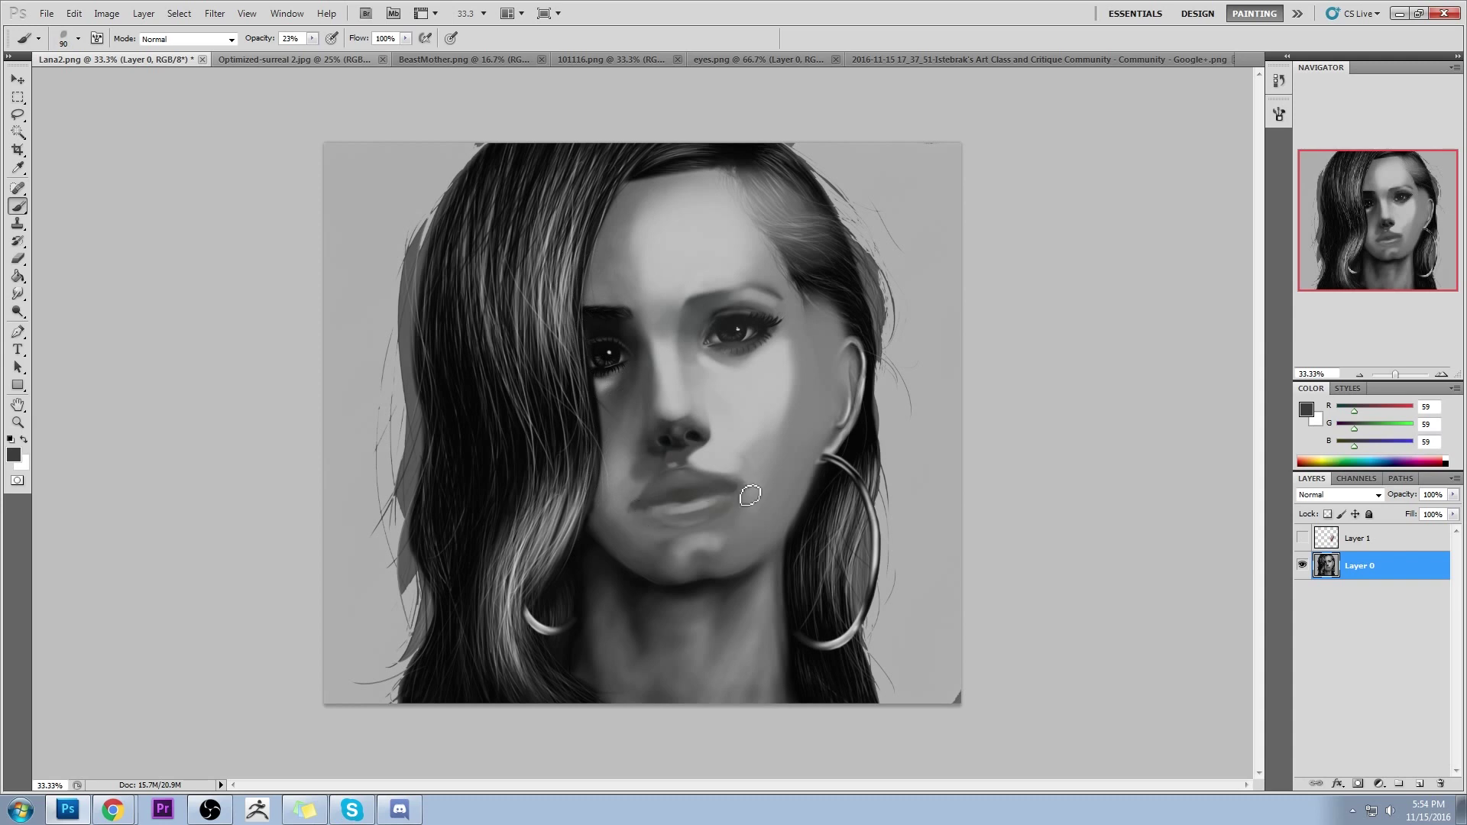
Blend the mouth corners into the surrounding skin with nearby greys, including 129 sampled beside the mouth
{"action": "left_click", "coordinate": [745, 450], "text": "alt"}
{"action": "left_click", "coordinate": [629, 481], "text": "alt"}
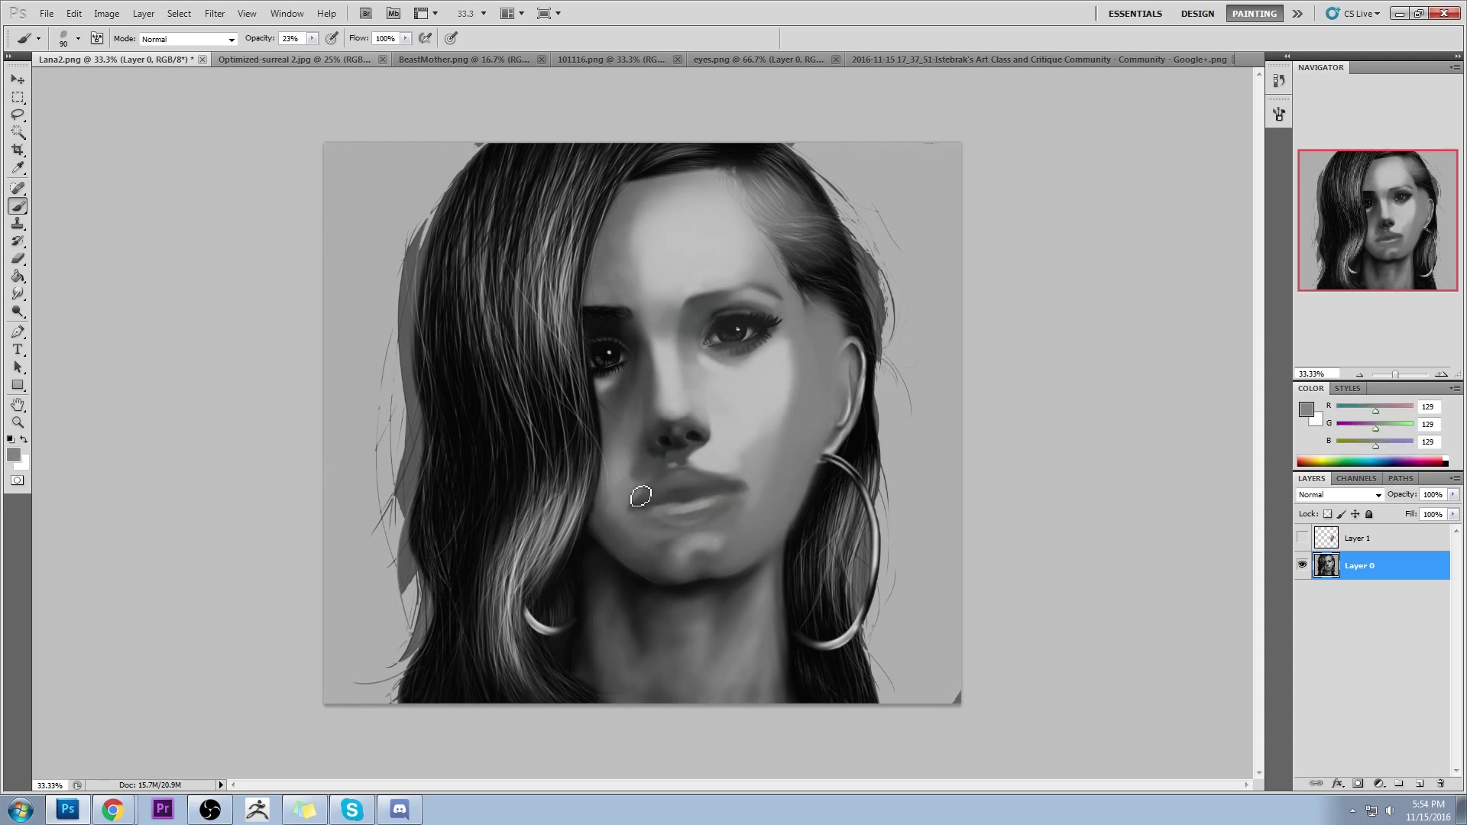
{"action": "left_click", "coordinate": [661, 494], "text": "alt"}
Raise the brush opacity to 46% and lighten the skin above the upper lip with light grey 183
{"action": "left_click", "coordinate": [698, 456], "text": "alt"}
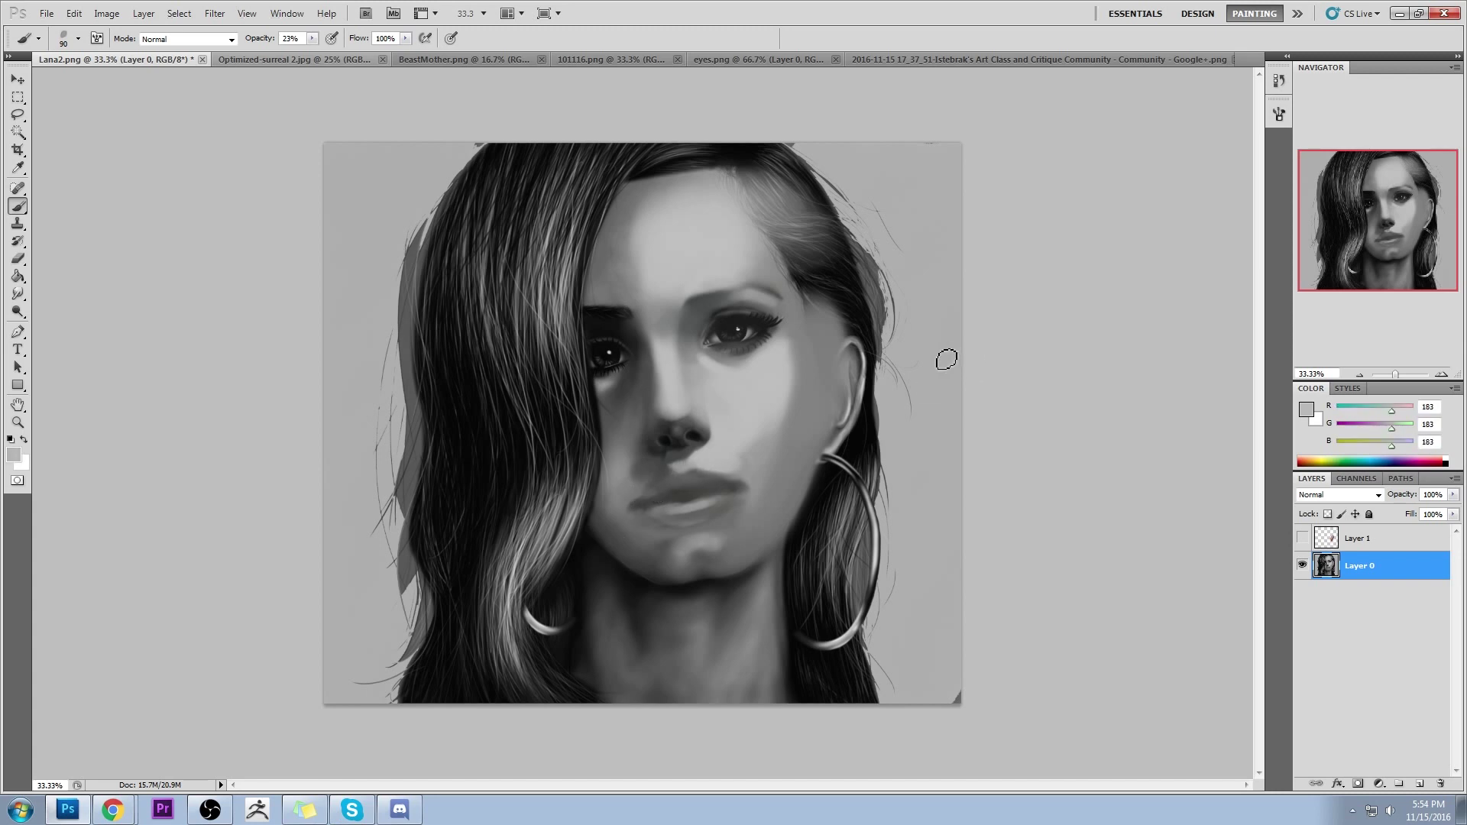
{"action": "left_click", "coordinate": [312, 38]}
{"action": "left_click_drag", "start_coordinate": [313, 52], "coordinate": [331, 52]}
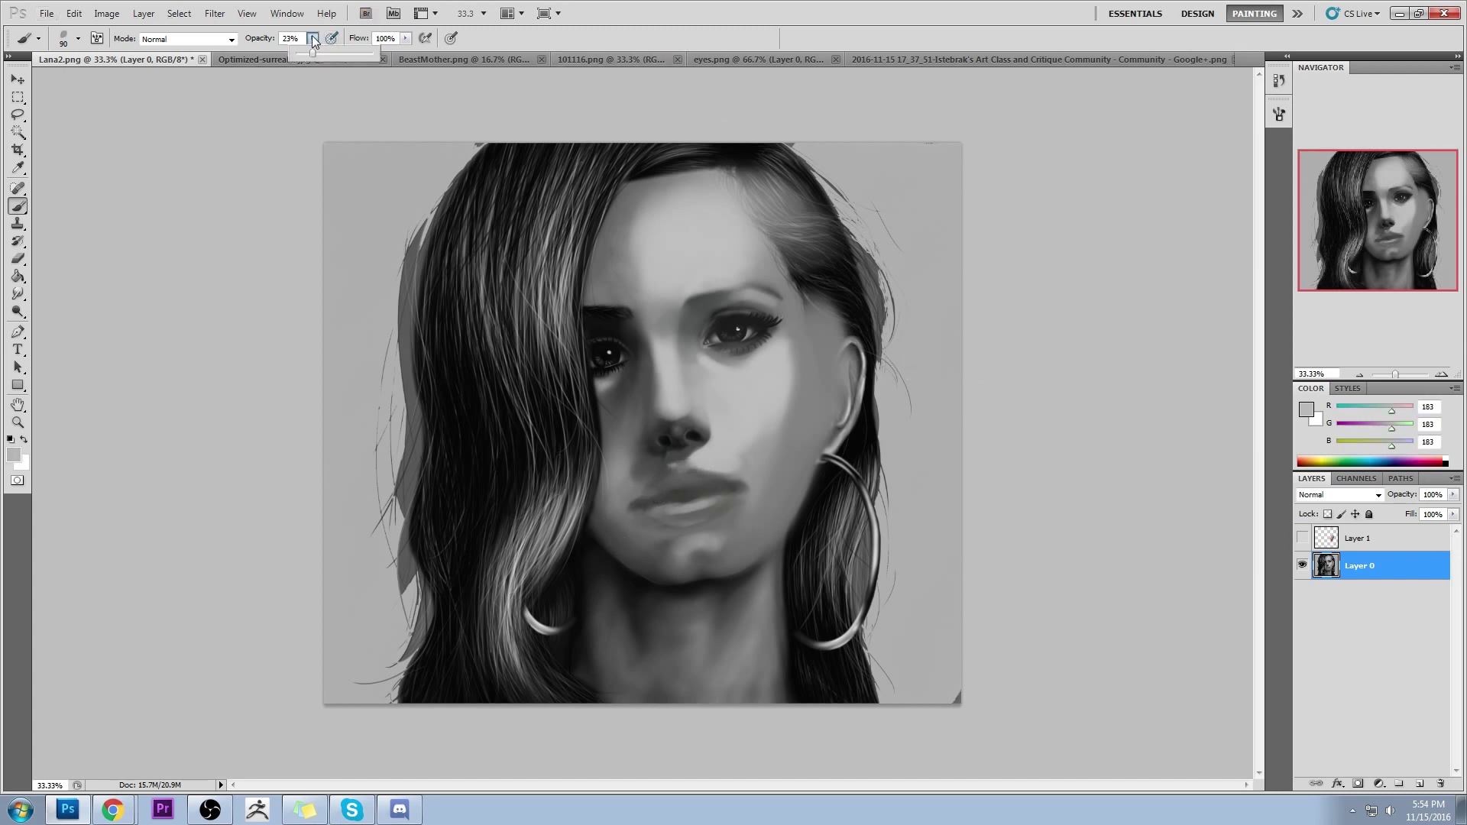
{"action": "left_click", "coordinate": [695, 455]}
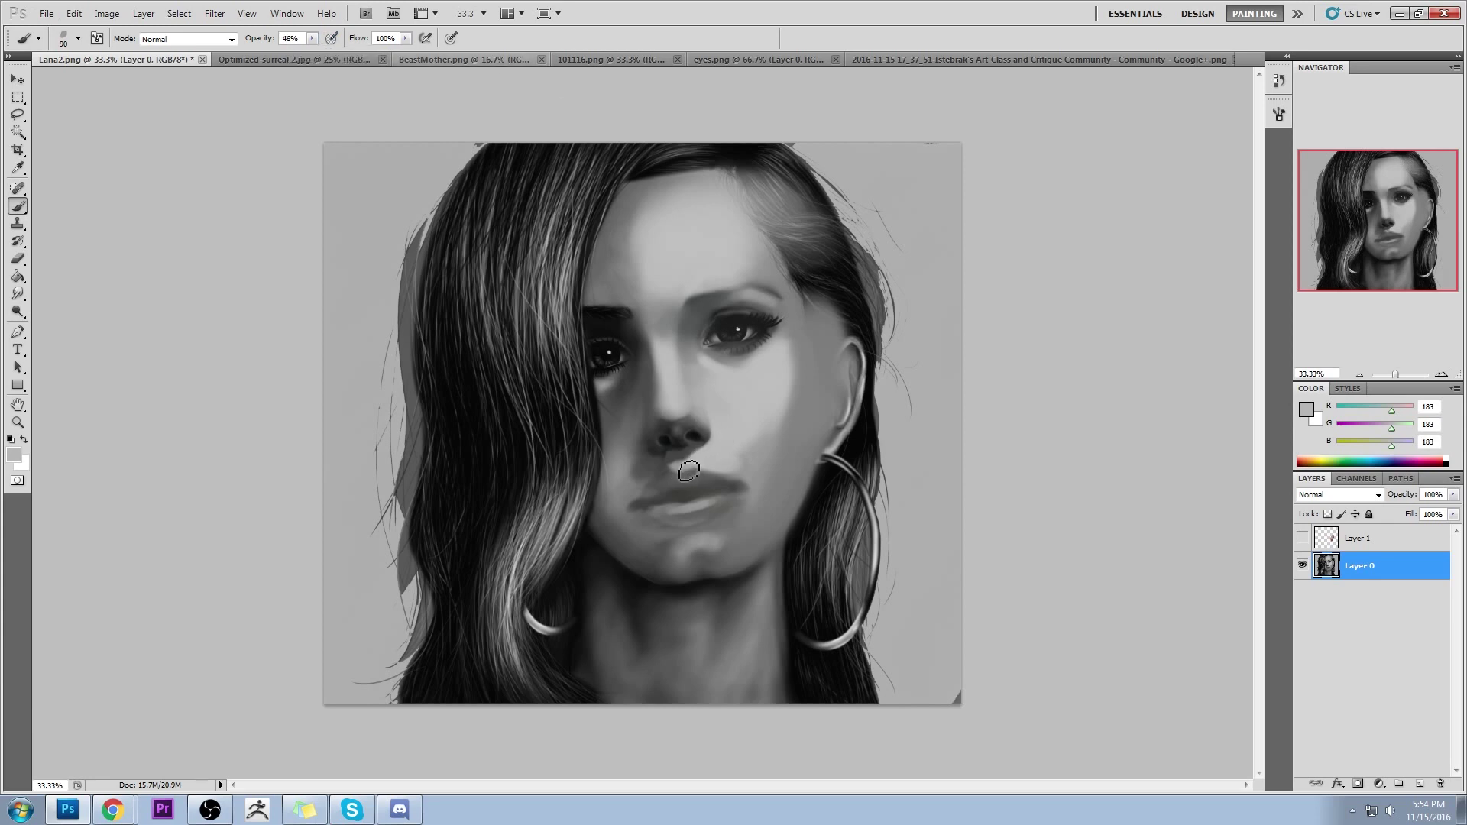
Reshape the middle of the upper lip with lip grey 96 and blend the skin beneath the nose with the adjacent grey
{"action": "left_click", "coordinate": [686, 479], "text": "alt"}
{"action": "left_click", "coordinate": [694, 482], "text": "alt"}
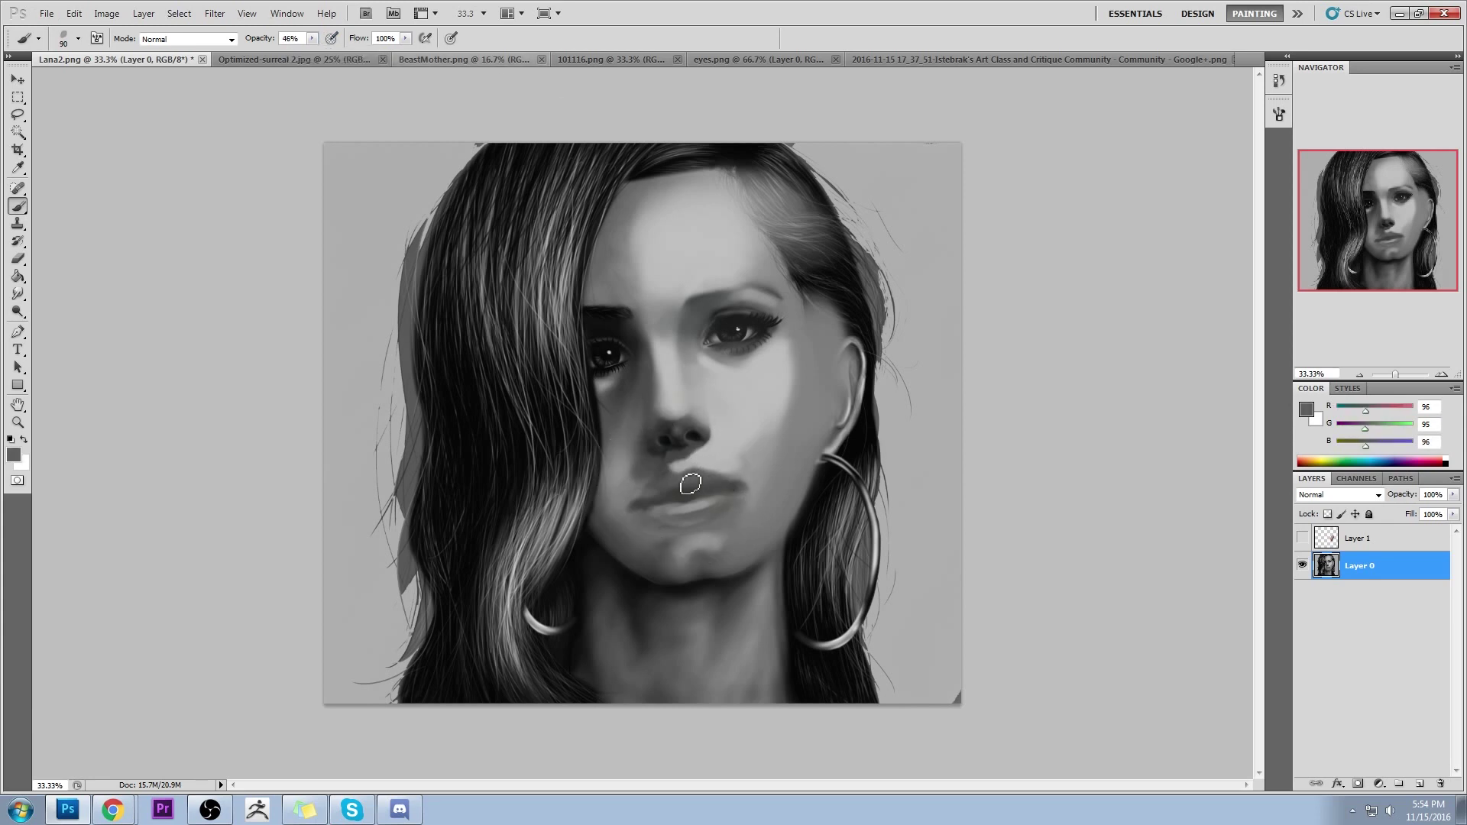
{"action": "left_click_drag", "start_coordinate": [691, 484], "coordinate": [671, 485]}
{"action": "left_click", "coordinate": [662, 467], "text": "alt"}
{"action": "mouse_move", "coordinate": [674, 463]}
{"action": "left_mouse_down"}
{"action": "mouse_move", "coordinate": [655, 468]}
{"action": "mouse_move", "coordinate": [689, 455]}
{"action": "left_mouse_up"}
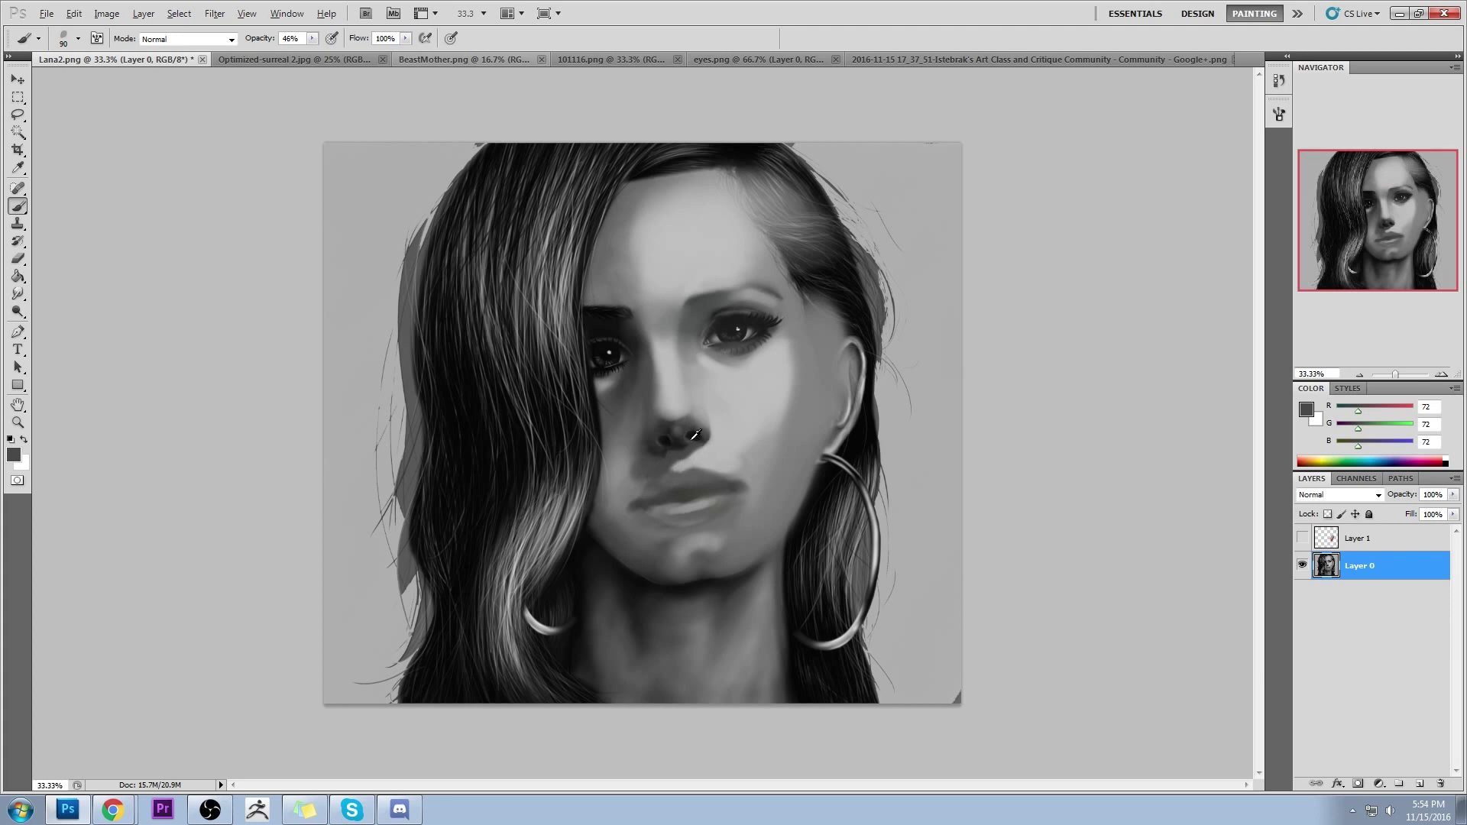
Refine the lips and the line between them with sampled greys 62 and 119
{"action": "left_click", "coordinate": [690, 461], "text": "alt"}
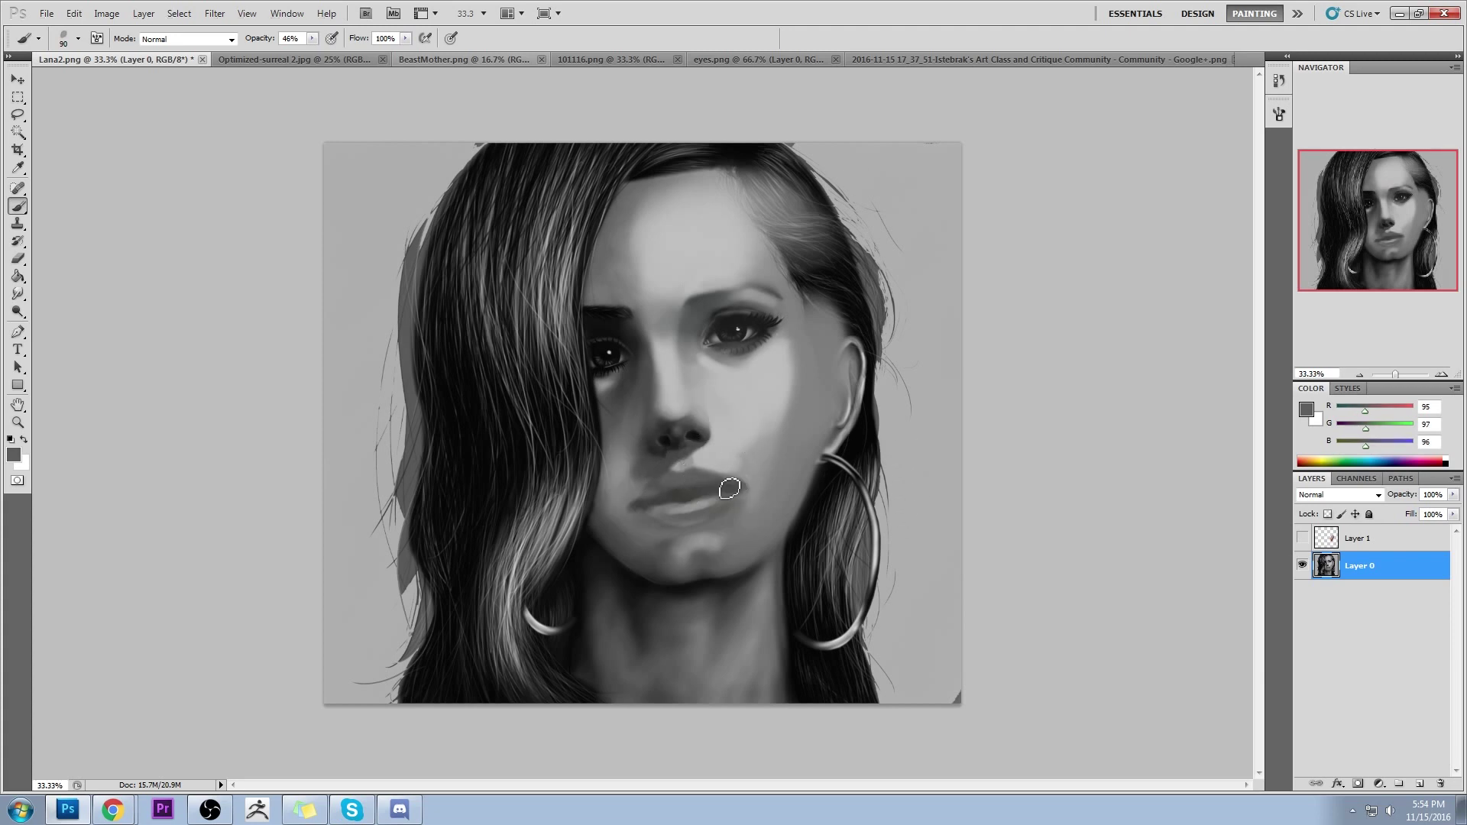
{"action": "left_click", "coordinate": [678, 500], "text": "alt"}
{"action": "left_click", "coordinate": [687, 494], "text": "alt"}
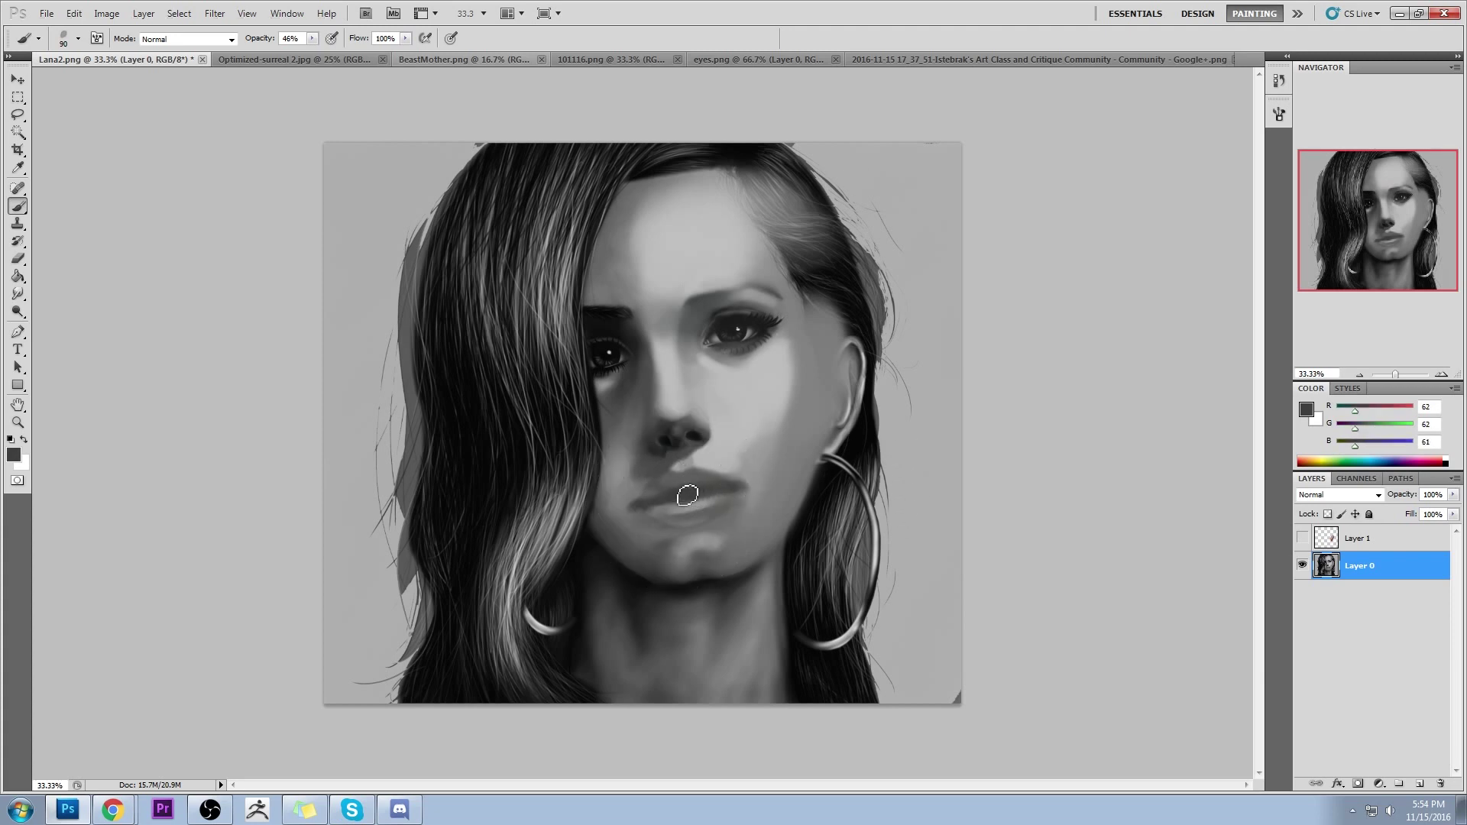
{"action": "left_click", "coordinate": [670, 507], "text": "alt"}
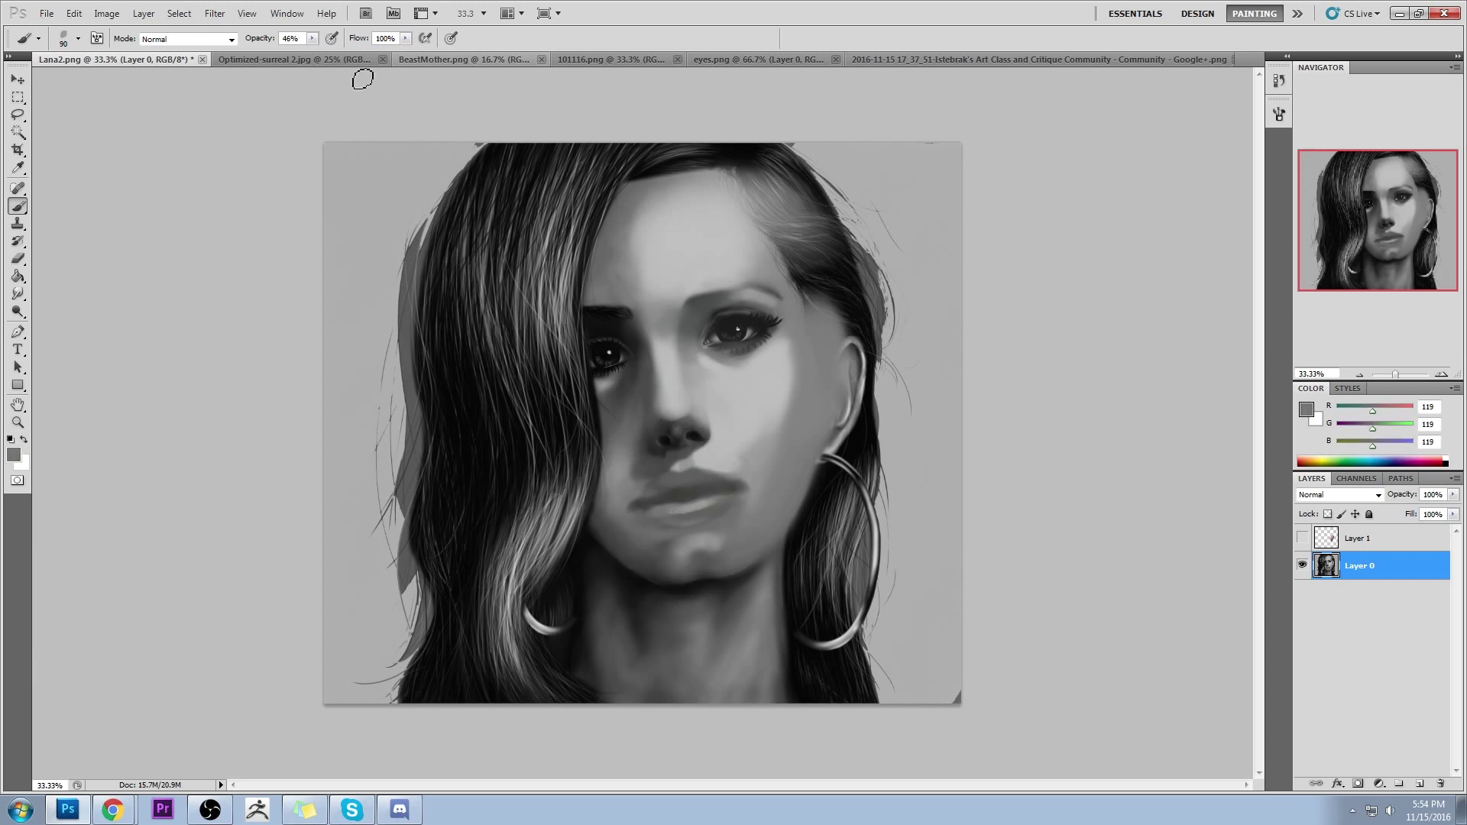
Raise the brush opacity to 88% and rework the lower lip and its lower edge with sampled greys 62 and 103
{"action": "left_click", "coordinate": [312, 39]}
{"action": "left_click_drag", "start_coordinate": [313, 52], "coordinate": [345, 52]}
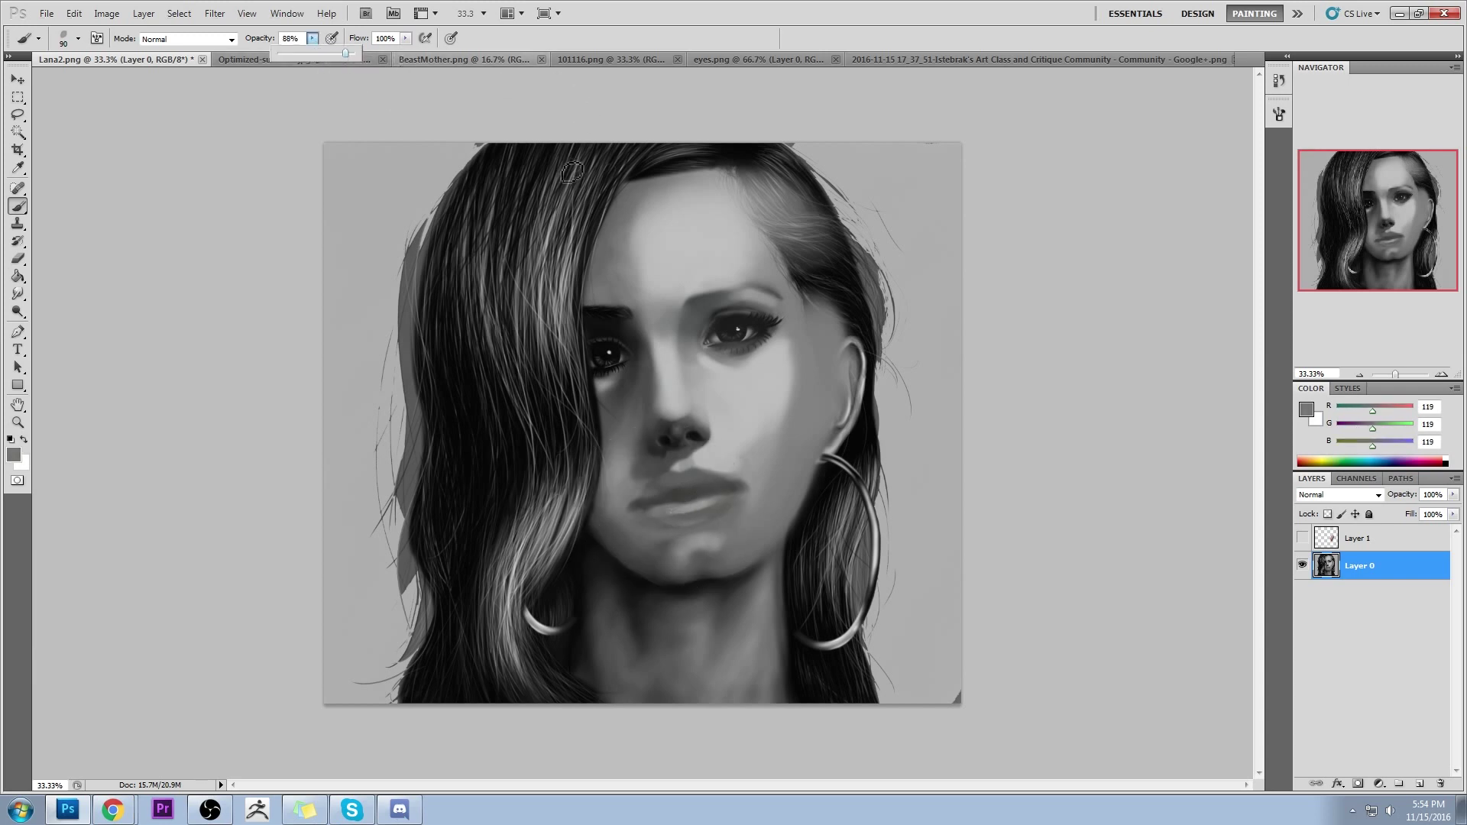
{"action": "left_click", "coordinate": [668, 504], "text": "alt"}
{"action": "left_click", "coordinate": [702, 500], "text": "alt"}
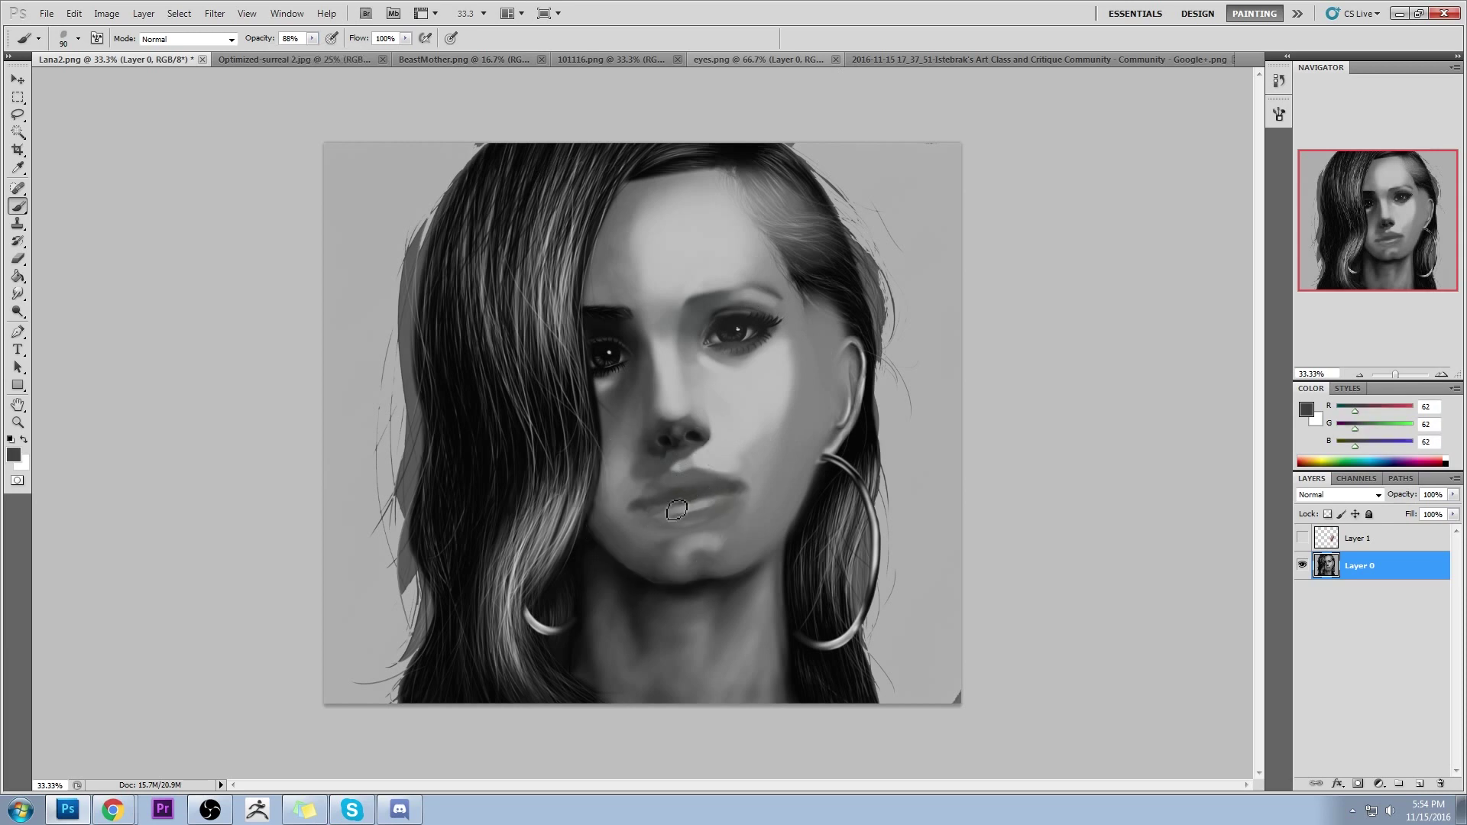
{"action": "left_click", "coordinate": [676, 532], "text": "alt"}
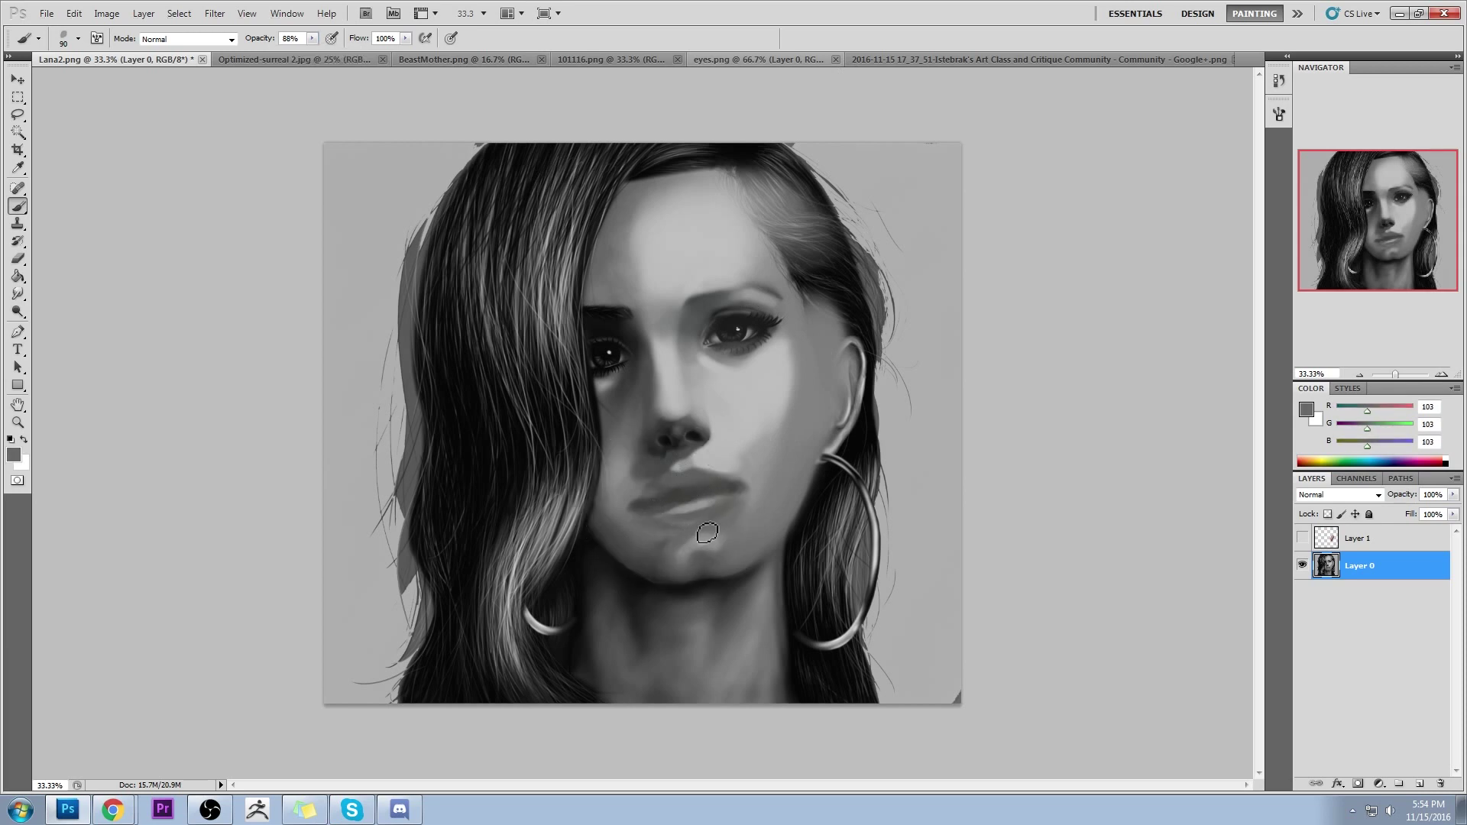
Enlarge the brush to 175 px and paint grey 119 over the shadowed skin below the nose
{"action": "key", "text": "bracketright"}
{"action": "key", "text": "bracketright"}
{"action": "left_click", "coordinate": [665, 440], "text": "alt"}
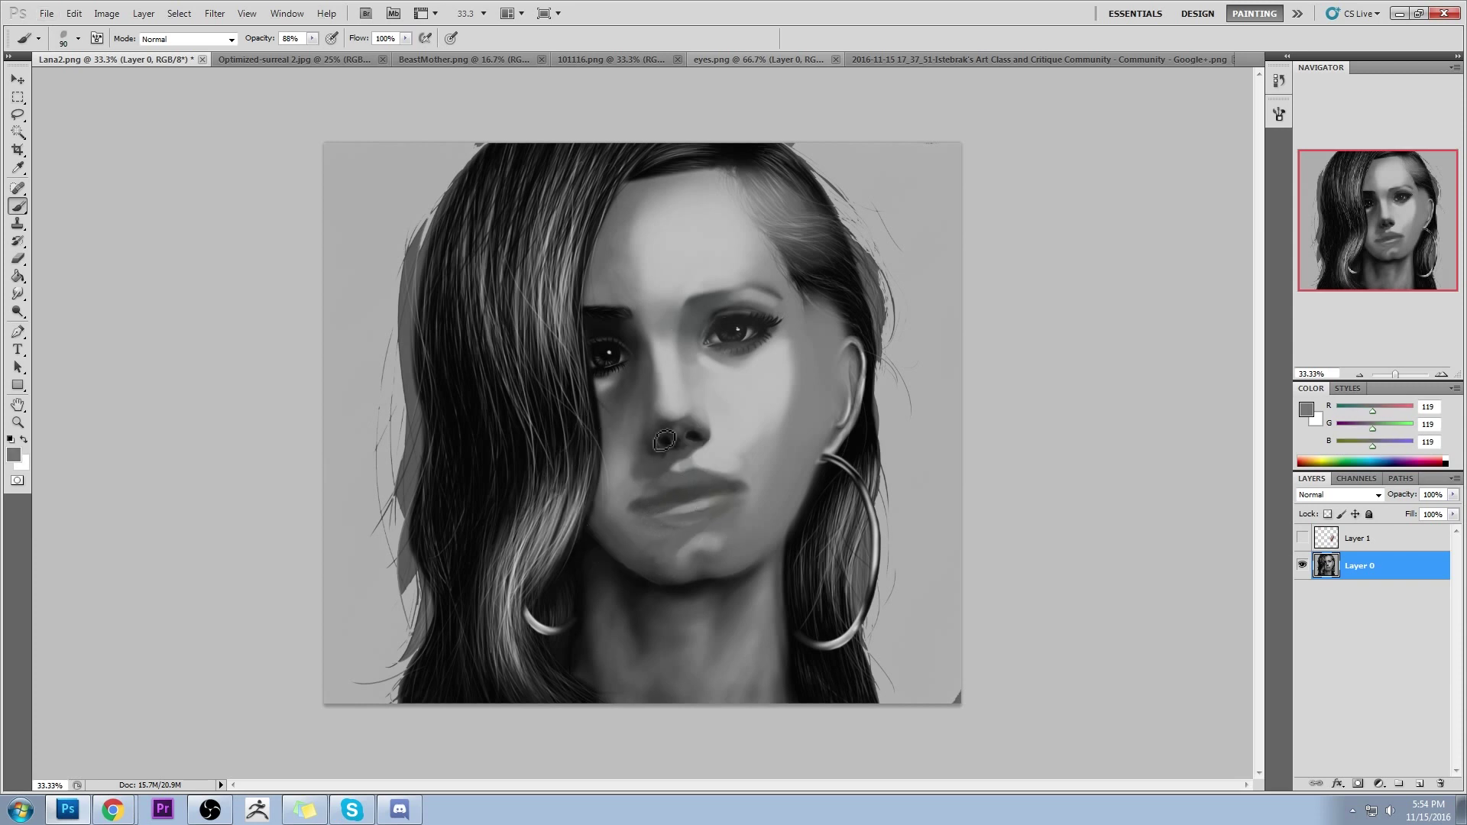
{"action": "left_click_drag", "start_coordinate": [666, 456], "coordinate": [634, 461]}
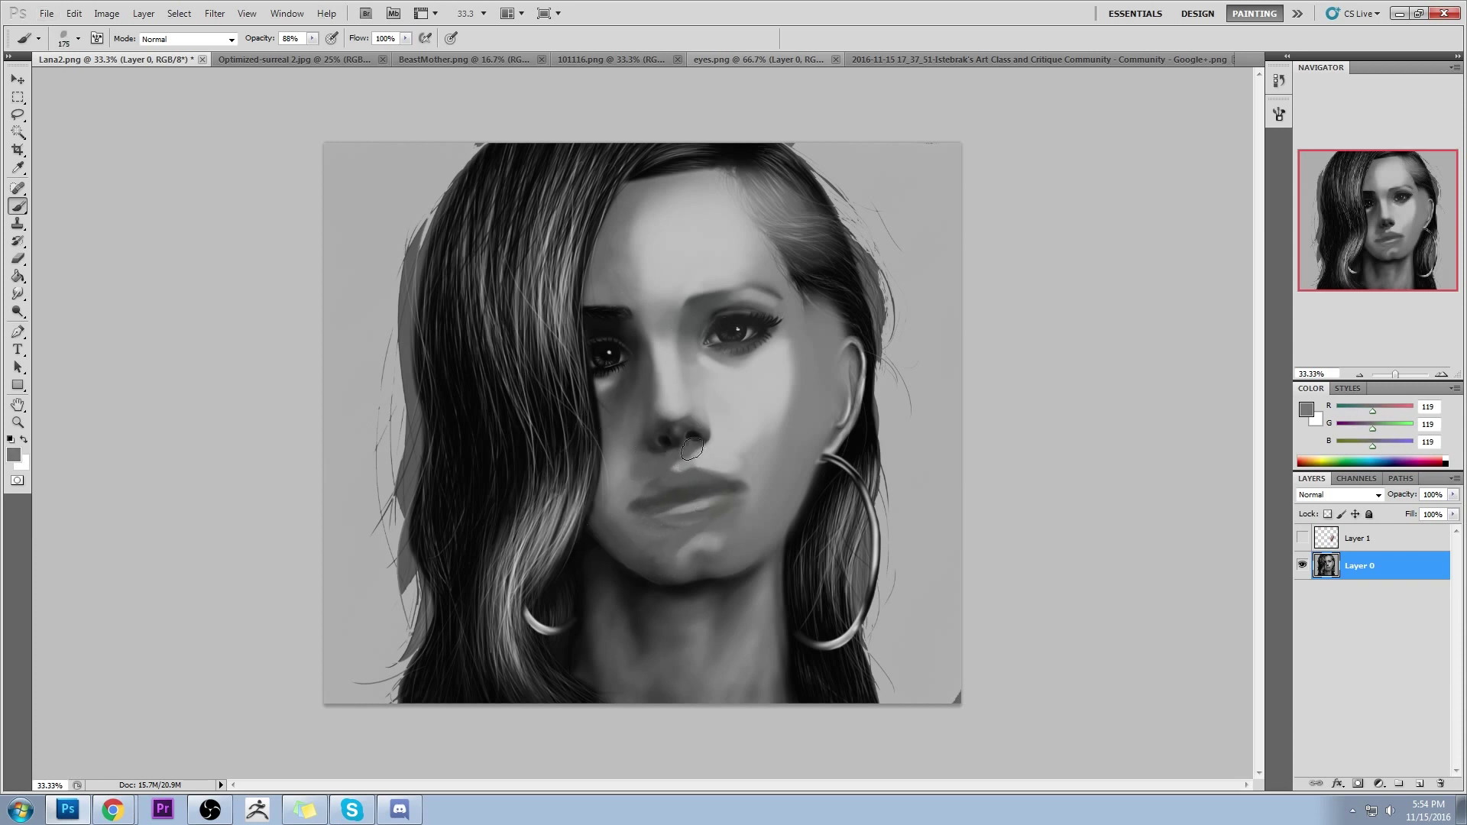
Lighten the shadowed skin above the mouth corner with grey 153 in the brush's Lighten mode at 37% opacity
{"action": "left_click", "coordinate": [217, 38]}
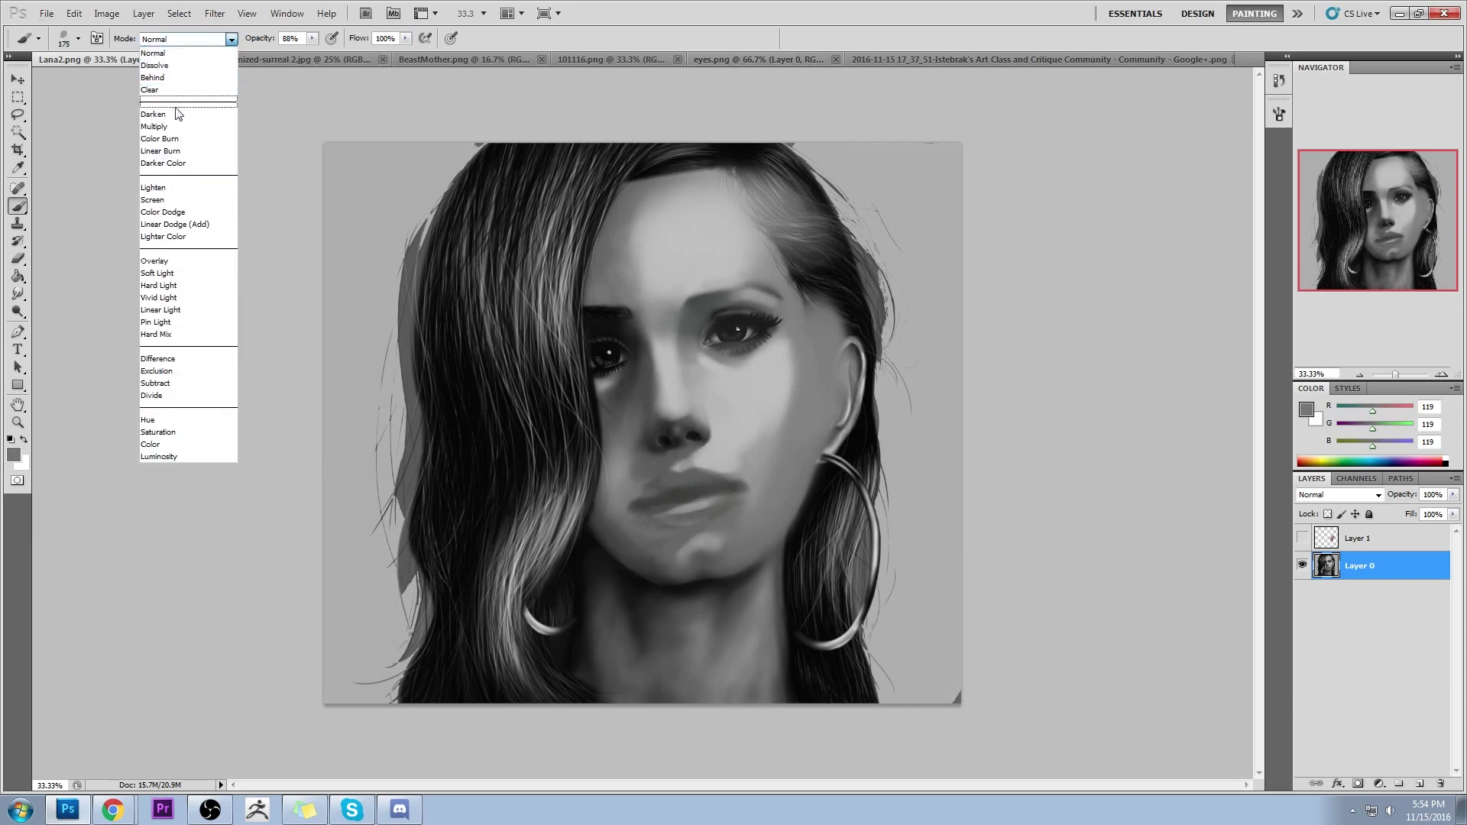
{"action": "left_click", "coordinate": [154, 188]}
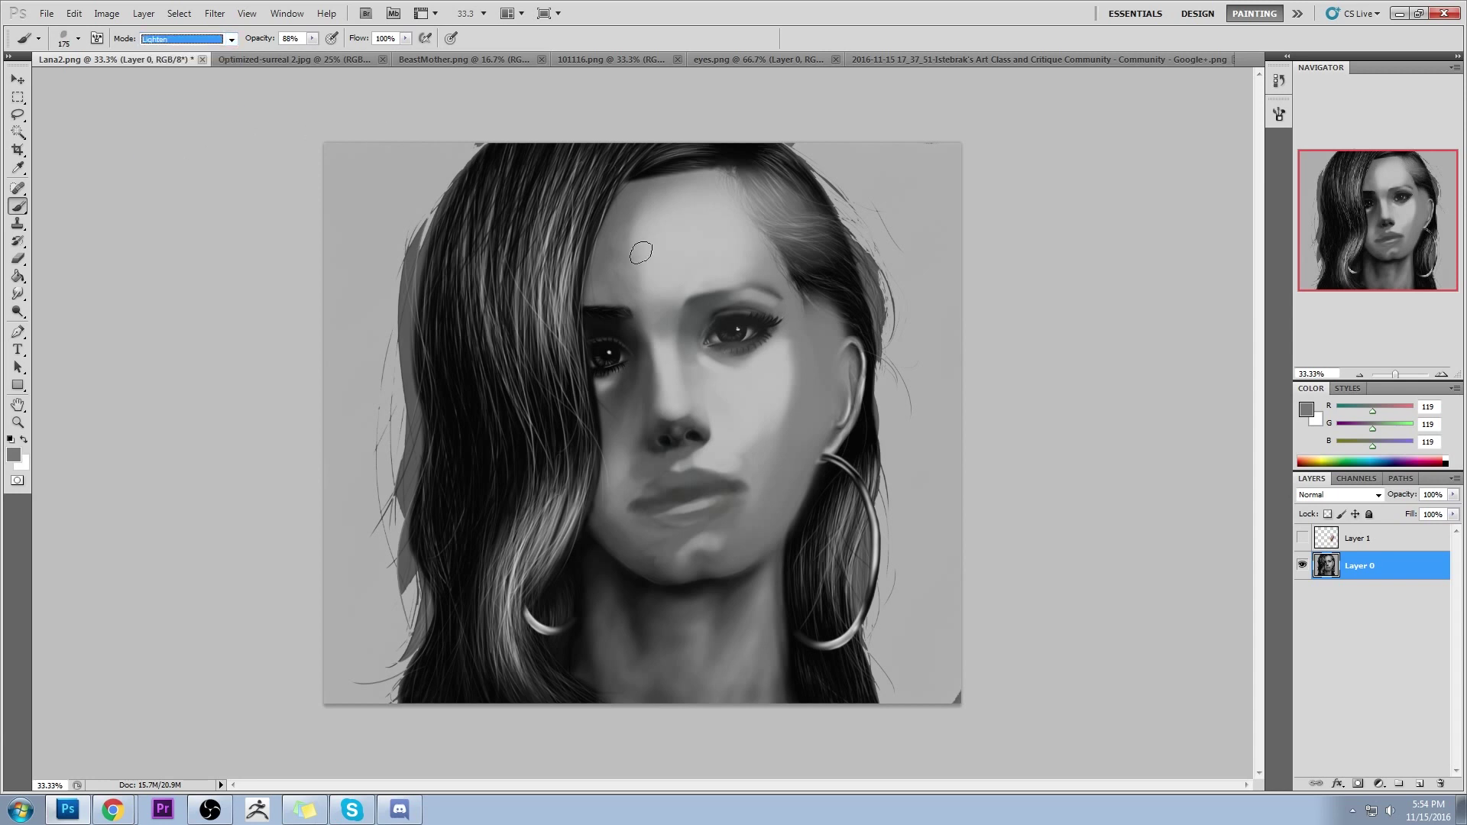
{"action": "left_click", "coordinate": [691, 459], "text": "alt"}
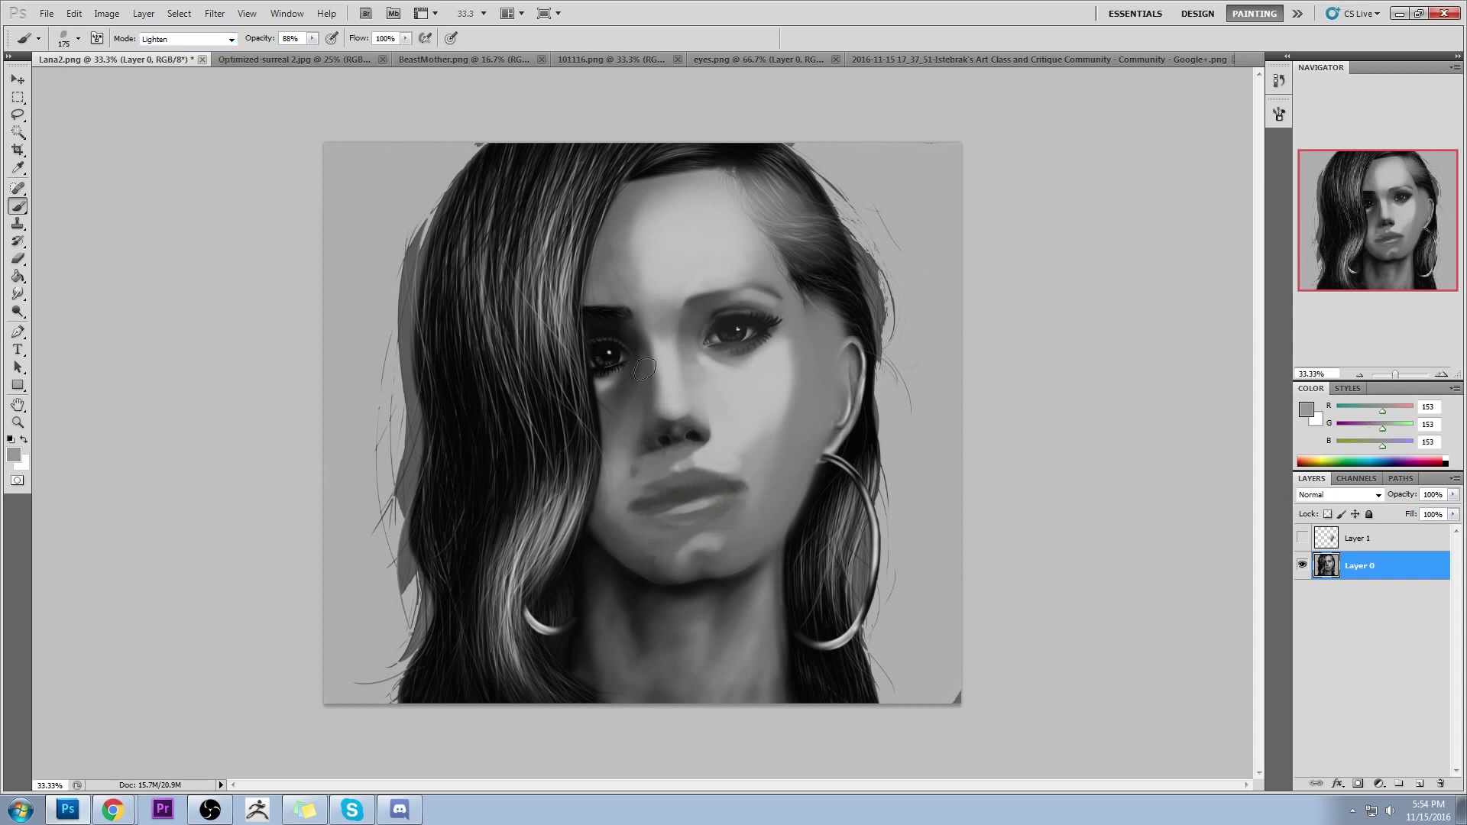
{"action": "key", "text": "3"}
{"action": "key", "text": "7"}
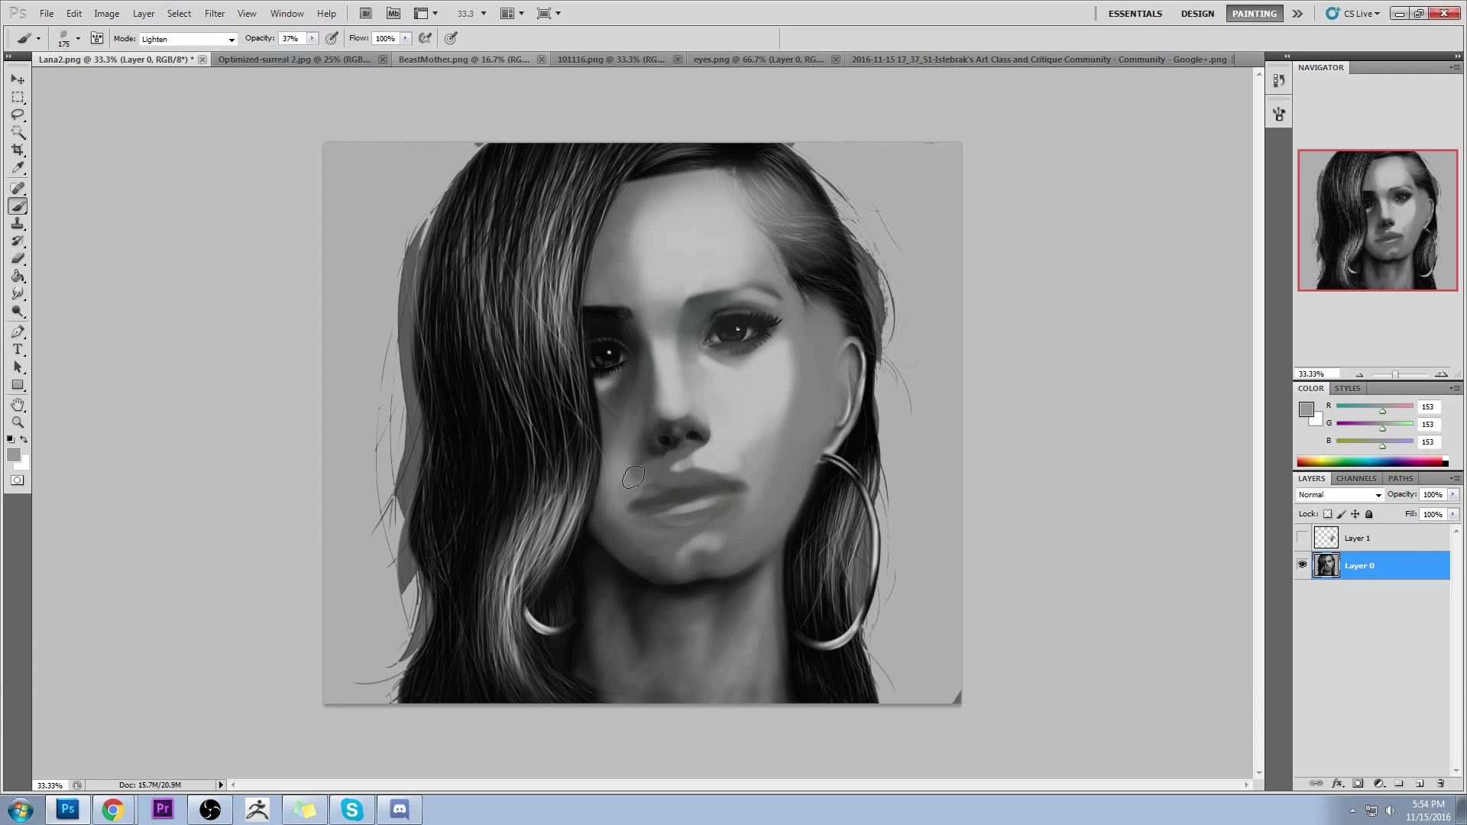
Lighten the shadowed skin between the nose and mouth corner with grey 153, and return the brush to Normal mode
{"action": "left_click_drag", "start_coordinate": [688, 454], "coordinate": [661, 471]}
{"action": "left_click", "coordinate": [187, 38]}
{"action": "left_click", "coordinate": [164, 47]}
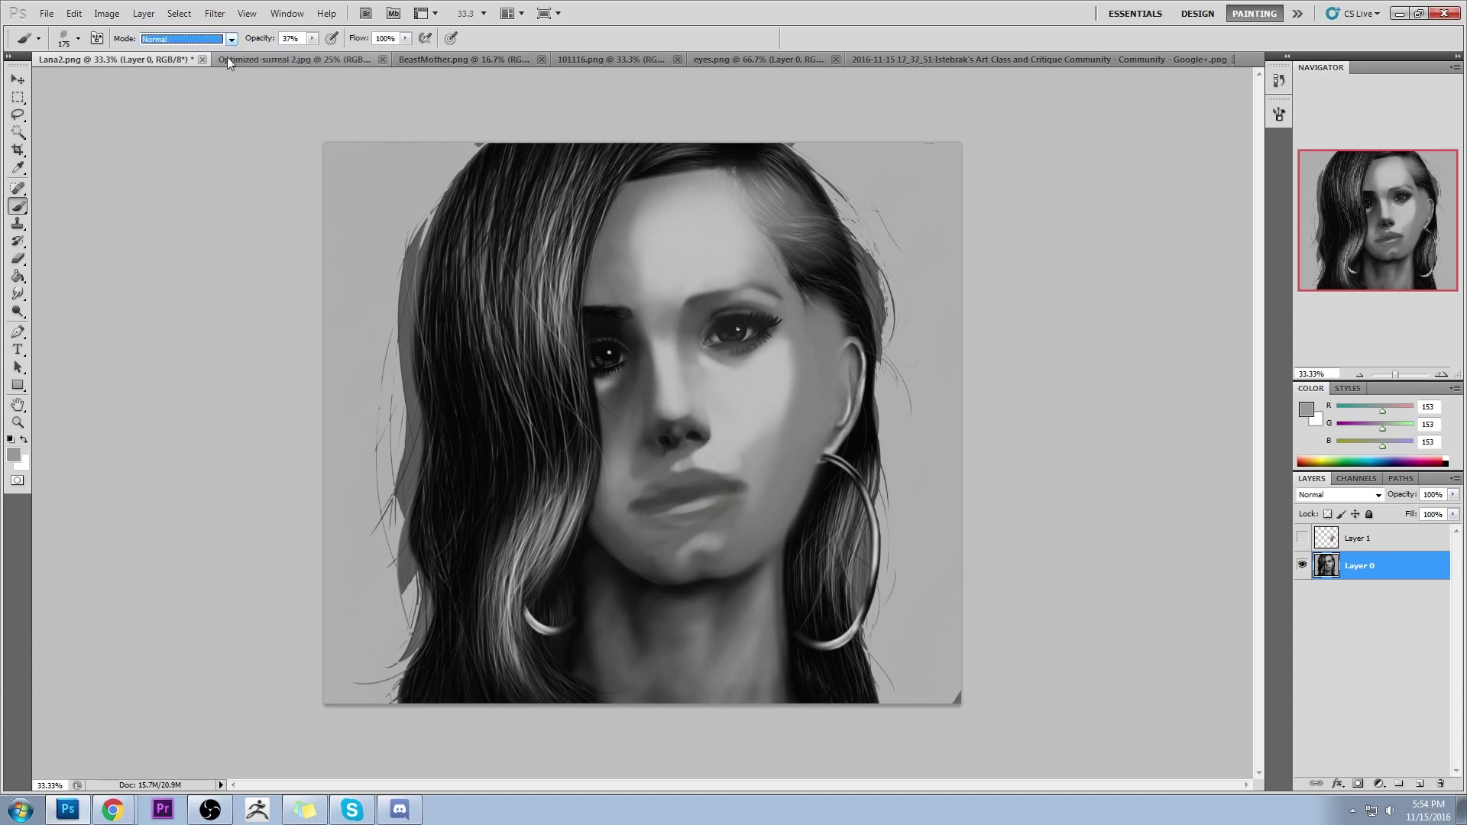
Darken both mouth corners and the shadow under the lower lip with sampled grey 28, using a smaller brush
{"action": "left_click", "coordinate": [755, 315], "text": "alt"}
{"action": "key", "text": "bracketleft"}
{"action": "key", "text": "bracketleft"}
{"action": "key", "text": "bracketleft"}
{"action": "key", "text": "bracketleft"}
{"action": "key", "text": "bracketleft"}
{"action": "key", "text": "bracketleft"}
{"action": "key", "text": "bracketleft"}
{"action": "key", "text": "bracketleft"}
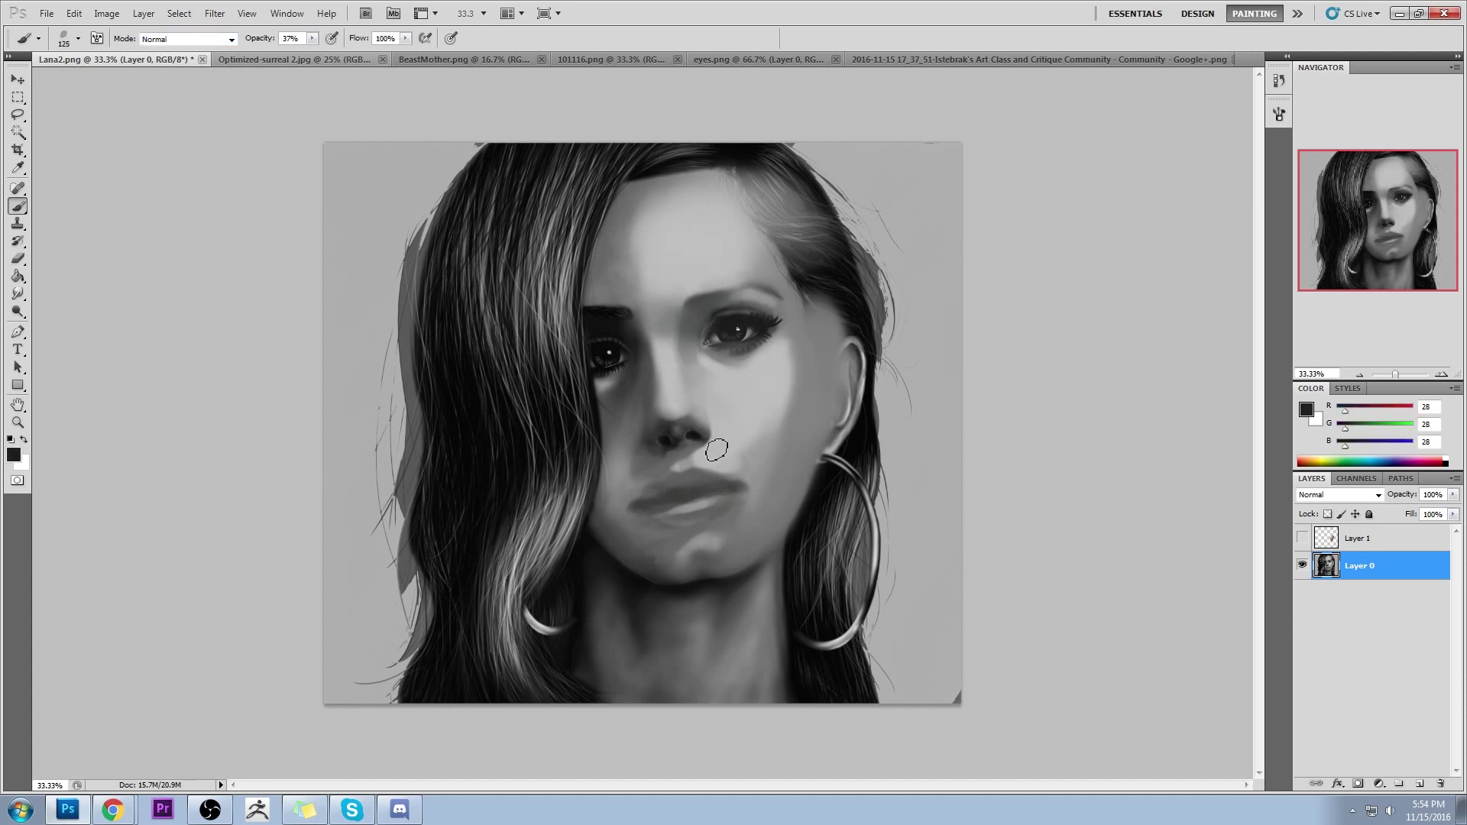
{"action": "left_click_drag", "start_coordinate": [646, 509], "coordinate": [640, 506]}
{"action": "left_click_drag", "start_coordinate": [740, 495], "coordinate": [738, 491]}
{"action": "key", "text": "bracketleft"}
{"action": "mouse_move", "coordinate": [654, 507]}
{"action": "left_mouse_down"}
{"action": "mouse_move", "coordinate": [708, 505]}
{"action": "mouse_move", "coordinate": [704, 533]}
{"action": "mouse_move", "coordinate": [689, 524]}
{"action": "left_mouse_up"}
{"action": "key", "text": "bracketright"}
{"action": "key", "text": "bracketright"}
{"action": "key", "text": "bracketright"}
{"action": "key", "text": "bracketright"}
{"action": "key", "text": "bracketright"}
{"action": "key", "text": "bracketleft"}
{"action": "key", "text": "bracketleft"}
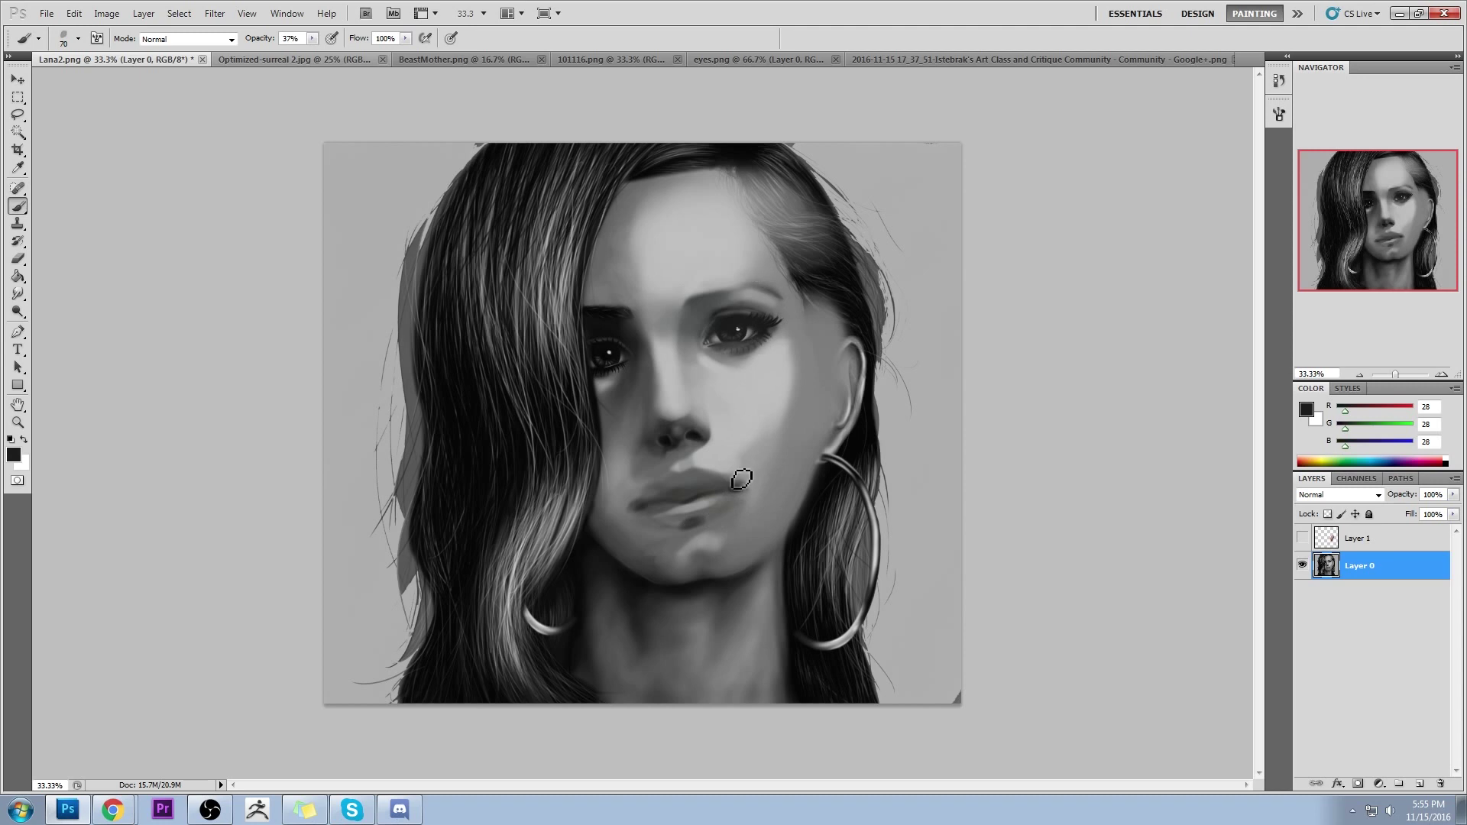
Lasso the long hair and background along the shadowed side of the face, out to the canvas edge
{"action": "key", "text": "ctrl+minus"}
{"action": "key", "text": "ctrl+minus"}
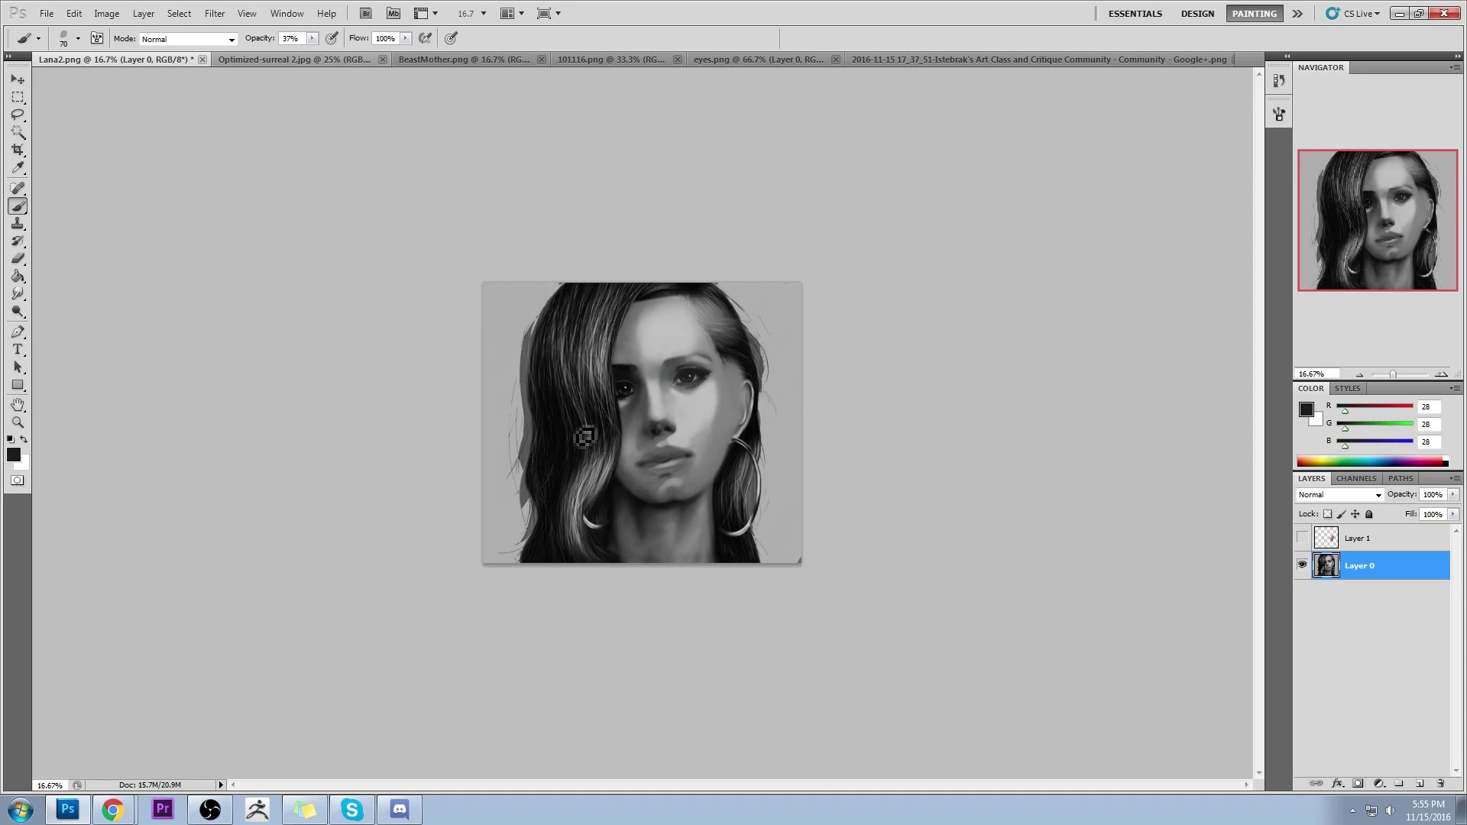
{"action": "key", "text": "l"}
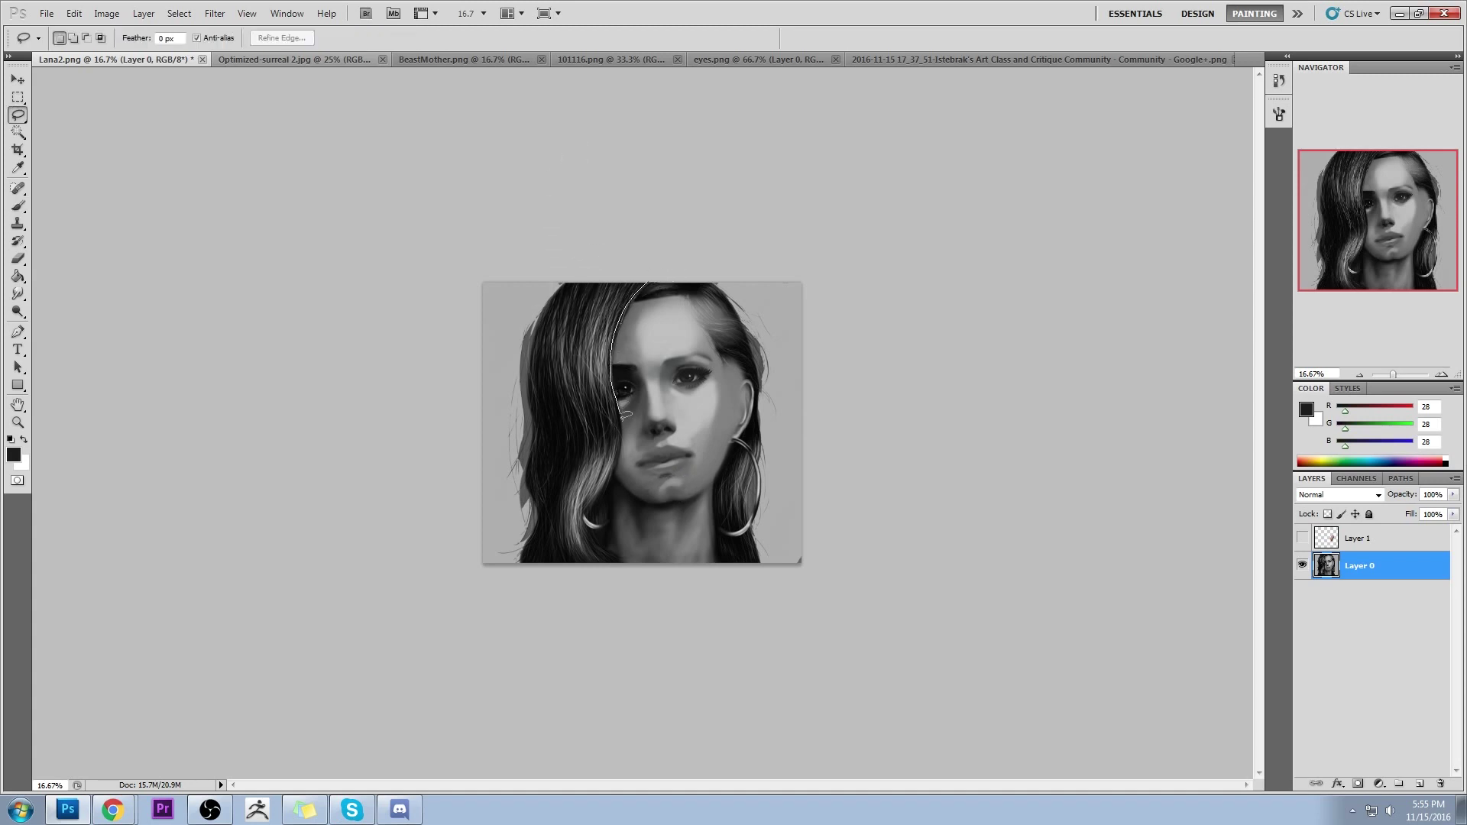
{"action": "mouse_move", "coordinate": [615, 526]}
{"action": "left_mouse_down"}
{"action": "mouse_move", "coordinate": [435, 350]}
{"action": "mouse_move", "coordinate": [581, 259]}
{"action": "left_mouse_up"}
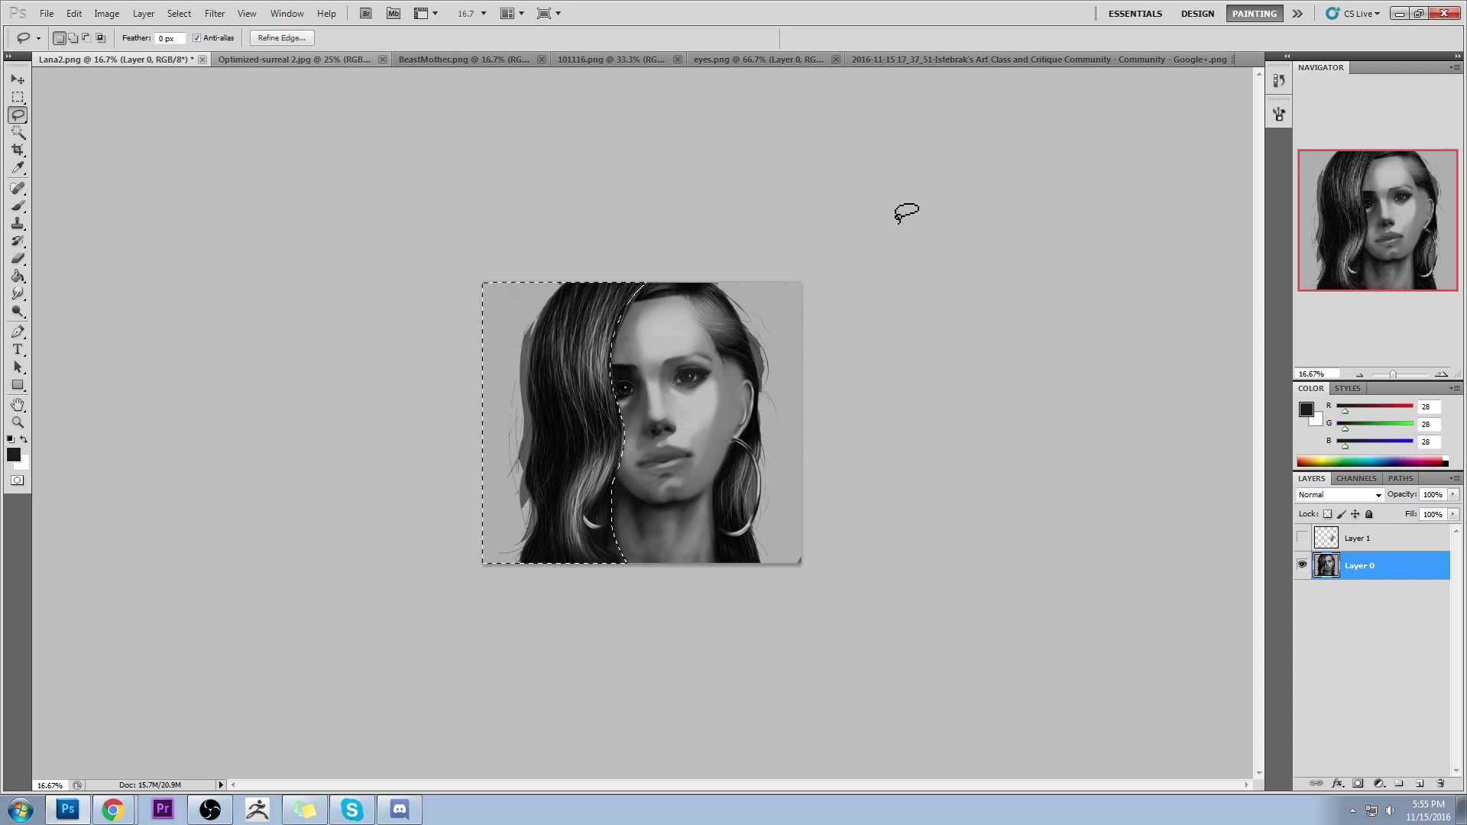
Fill the selected hair area with sampled background grey 174 on a new layer, and deselect it
{"action": "left_click", "coordinate": [1418, 782]}
{"action": "key", "text": "g"}
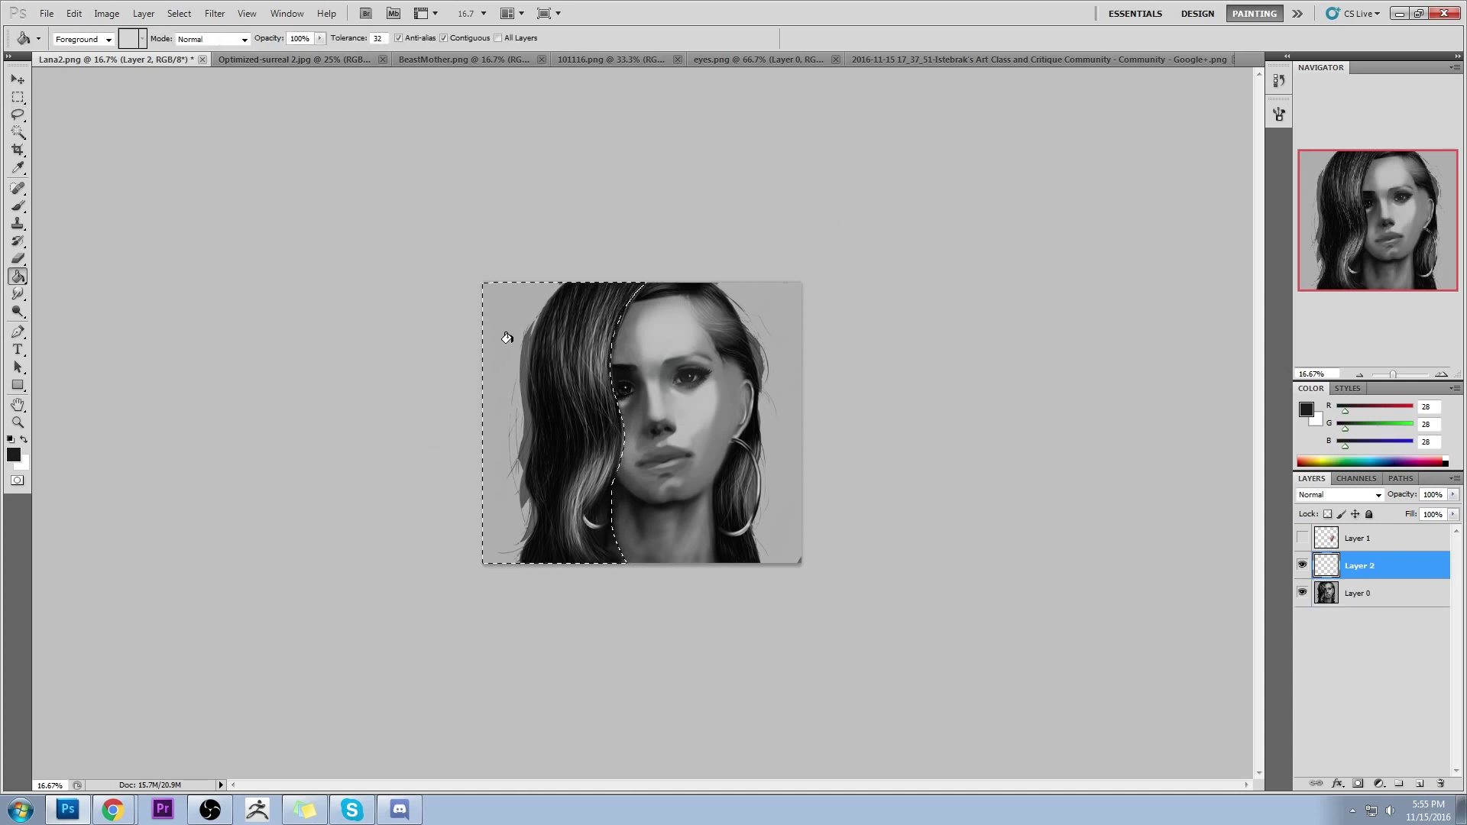
{"action": "left_click", "coordinate": [509, 285], "text": "alt"}
{"action": "left_click", "coordinate": [683, 321]}
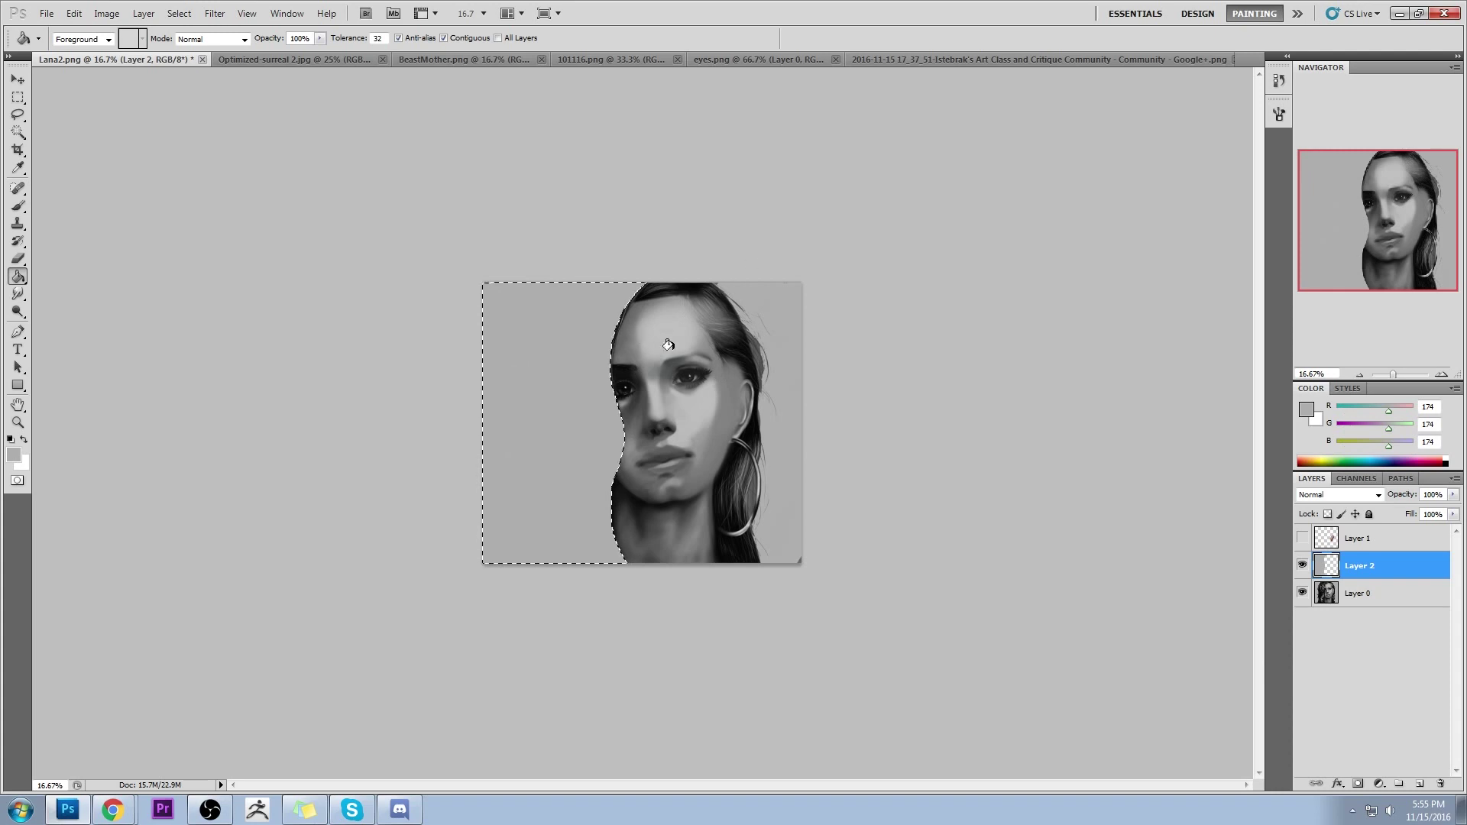
{"action": "key", "text": "m"}
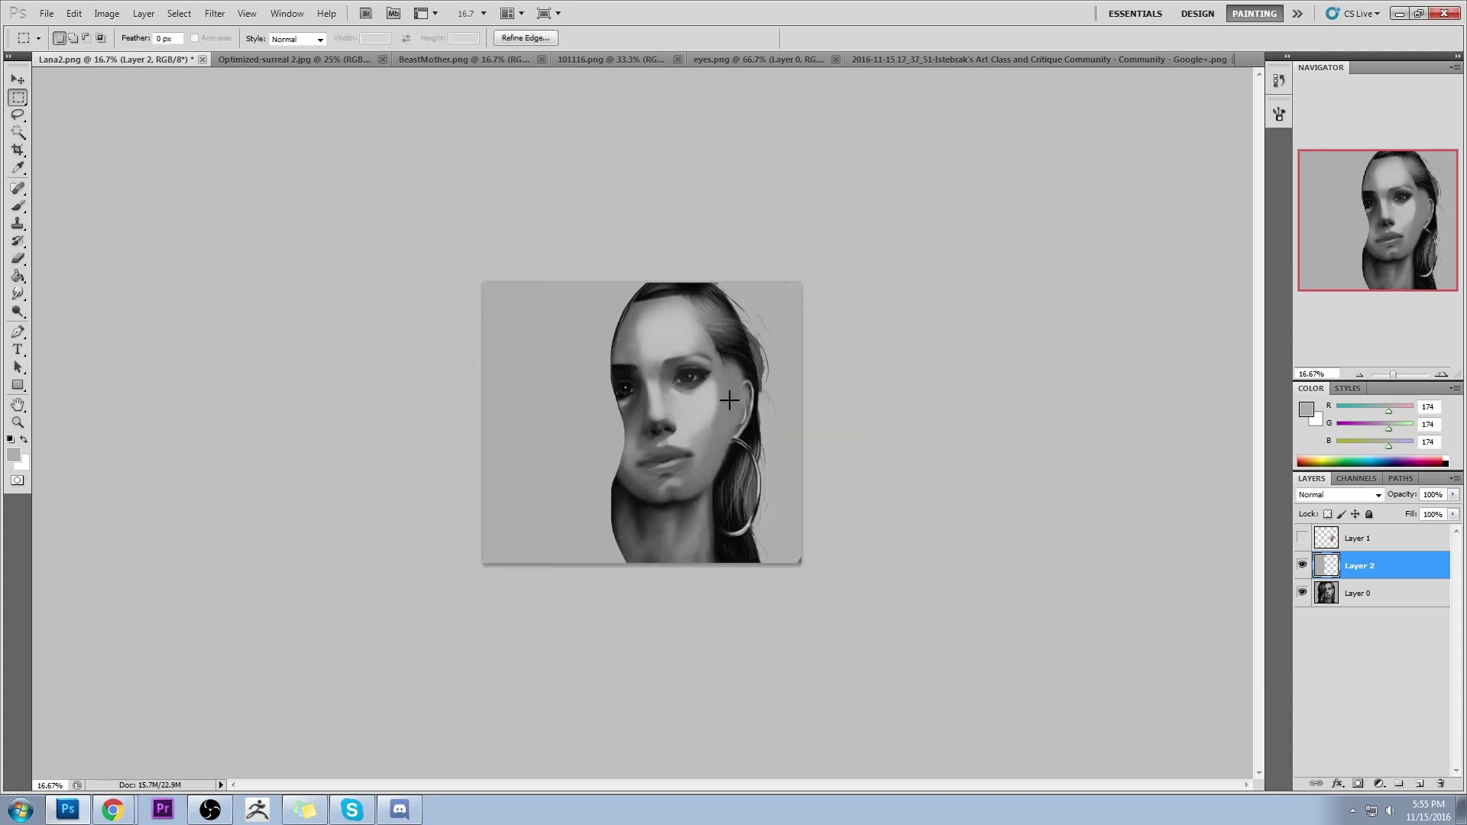
{"action": "left_click", "coordinate": [732, 395]}
Merge the grey fill layer down into Layer 0
{"action": "key", "text": "ctrl+plus"}
{"action": "key", "text": "ctrl+plus"}
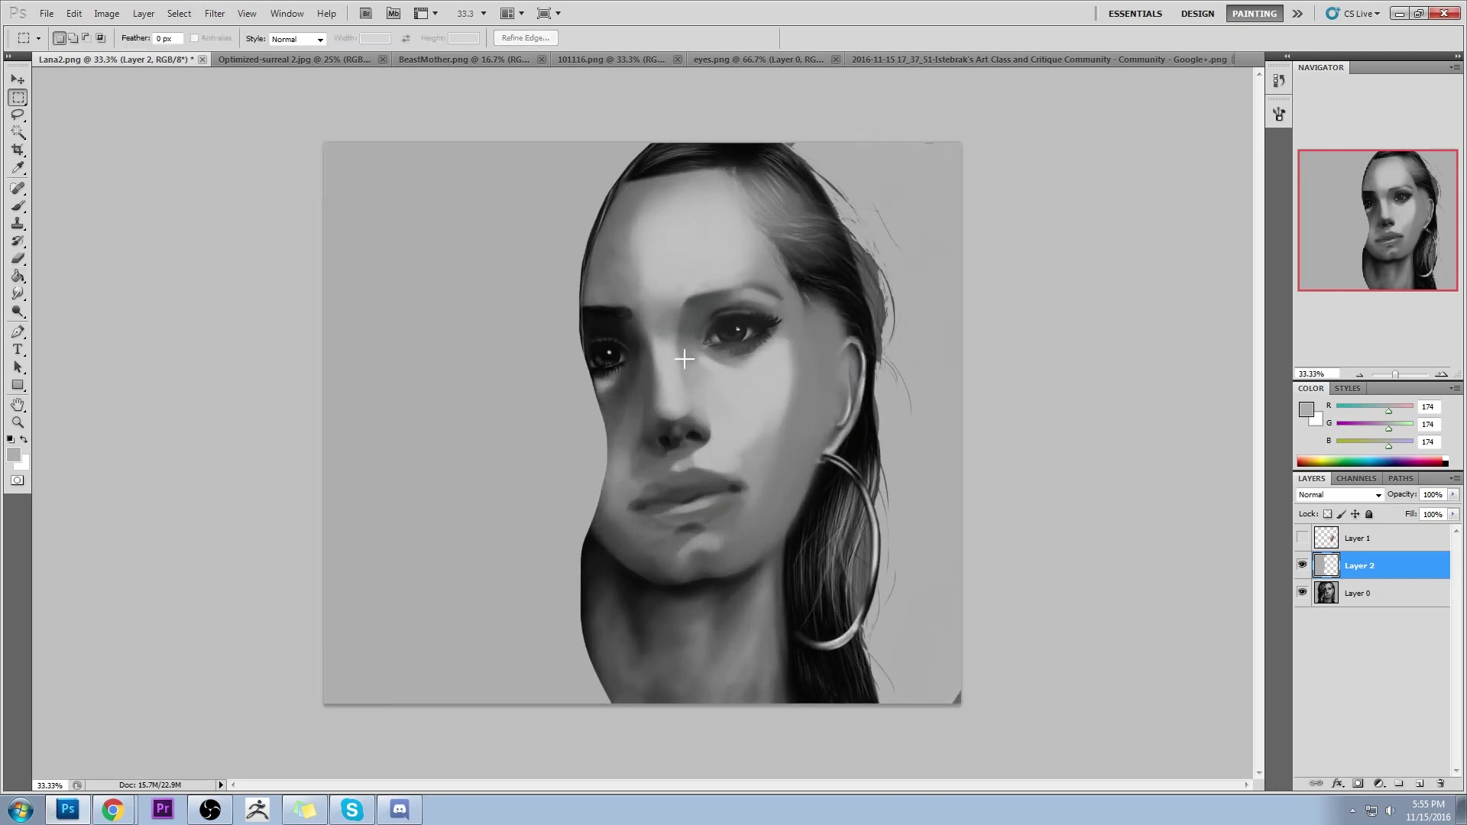
{"action": "key", "text": "b"}
{"action": "right_click", "coordinate": [712, 347], "text": "shift"}
{"action": "key", "text": "Escape"}
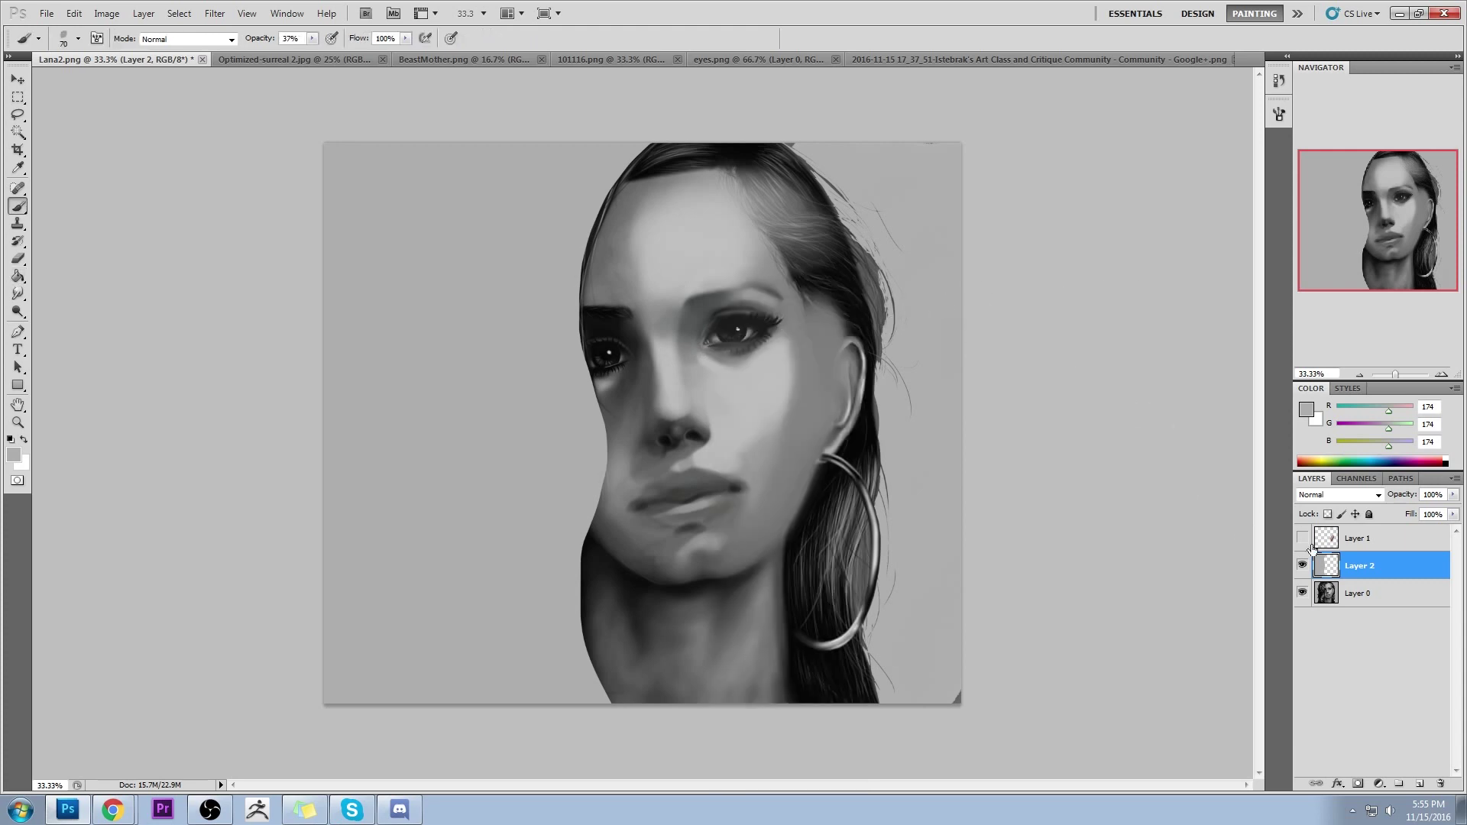
{"action": "right_click", "coordinate": [1379, 571]}
{"action": "left_click", "coordinate": [1405, 518]}
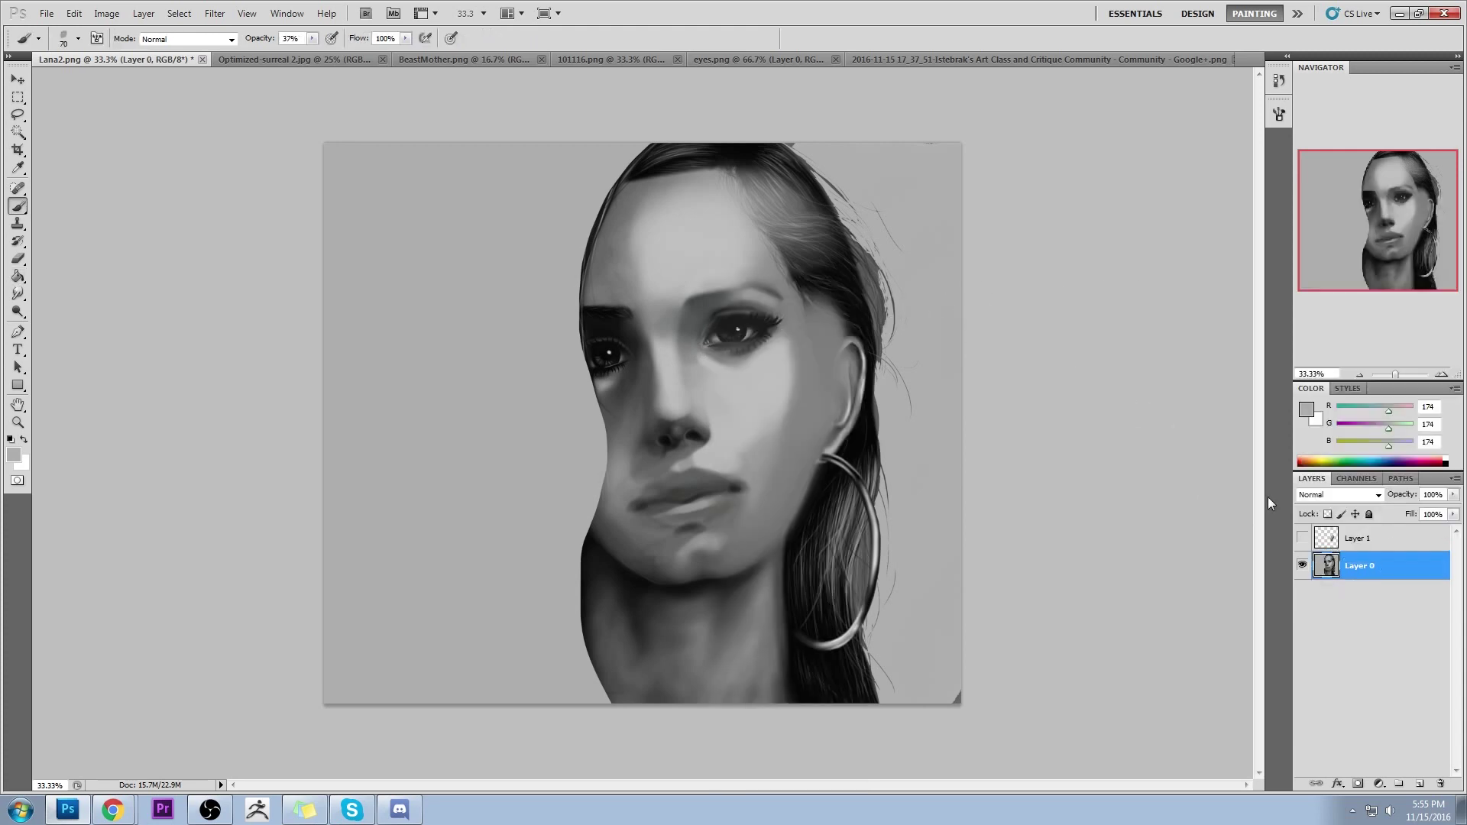
Compare the repainted portrait with its original Lana2.png snapshot and Image Size state in the history, returning to the Merge Down state
{"action": "left_click", "coordinate": [1303, 566]}
{"action": "left_click", "coordinate": [1303, 566]}
{"action": "left_click", "coordinate": [1279, 81]}
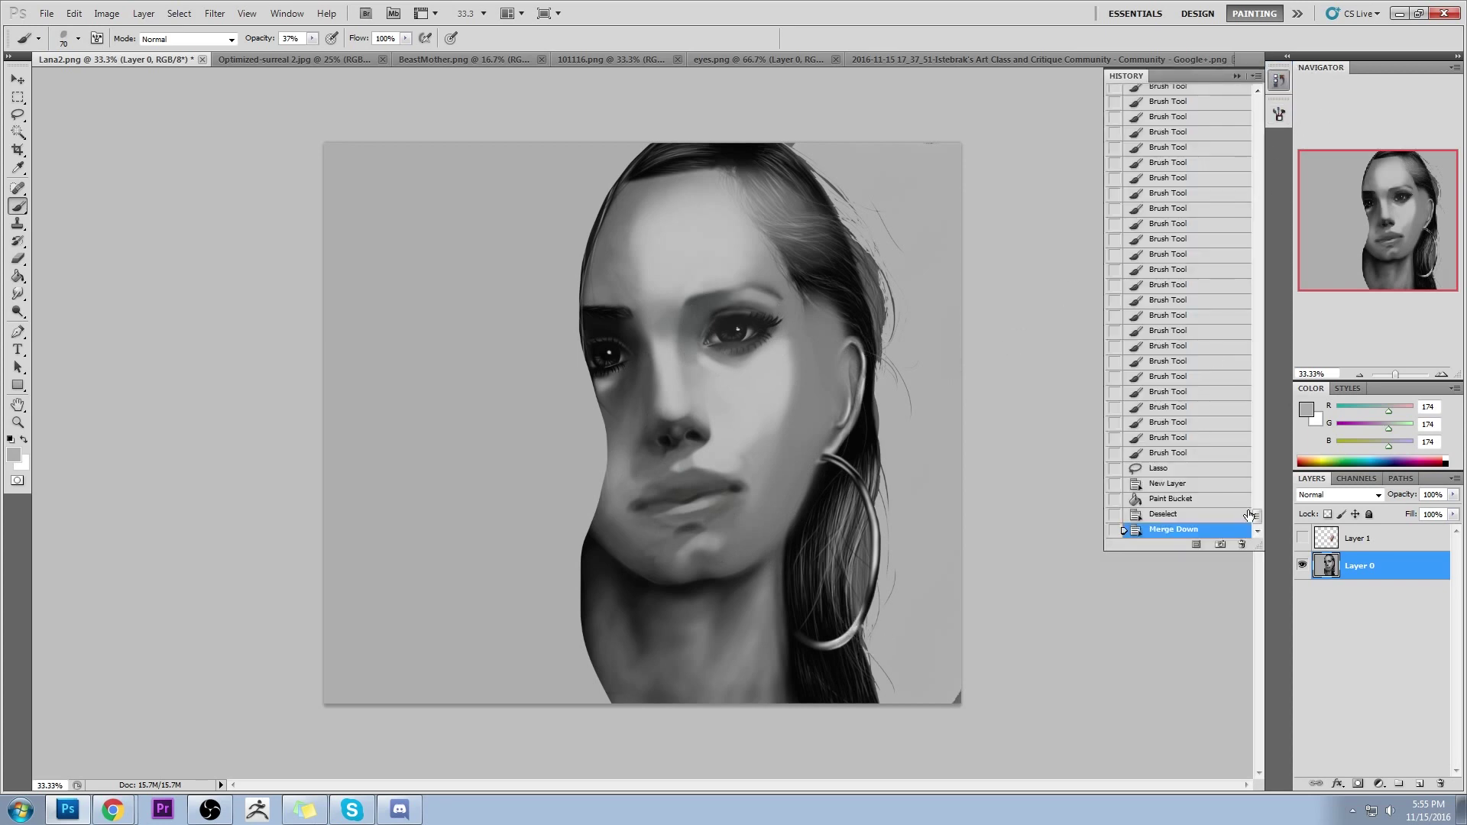
{"action": "left_click_drag", "start_coordinate": [1257, 520], "coordinate": [1311, 86]}
{"action": "left_click", "coordinate": [1210, 100]}
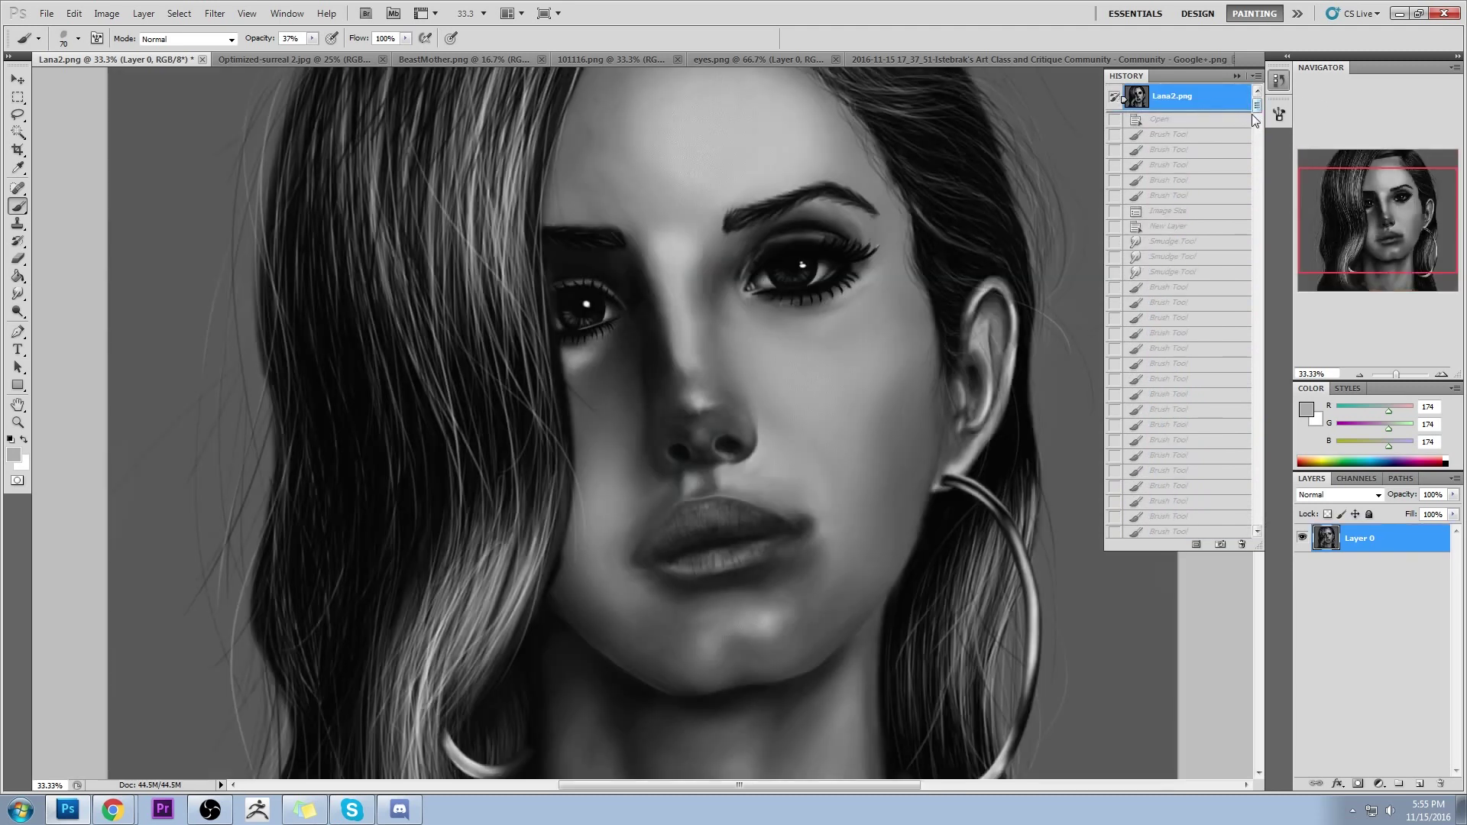
{"action": "left_click", "coordinate": [1172, 212]}
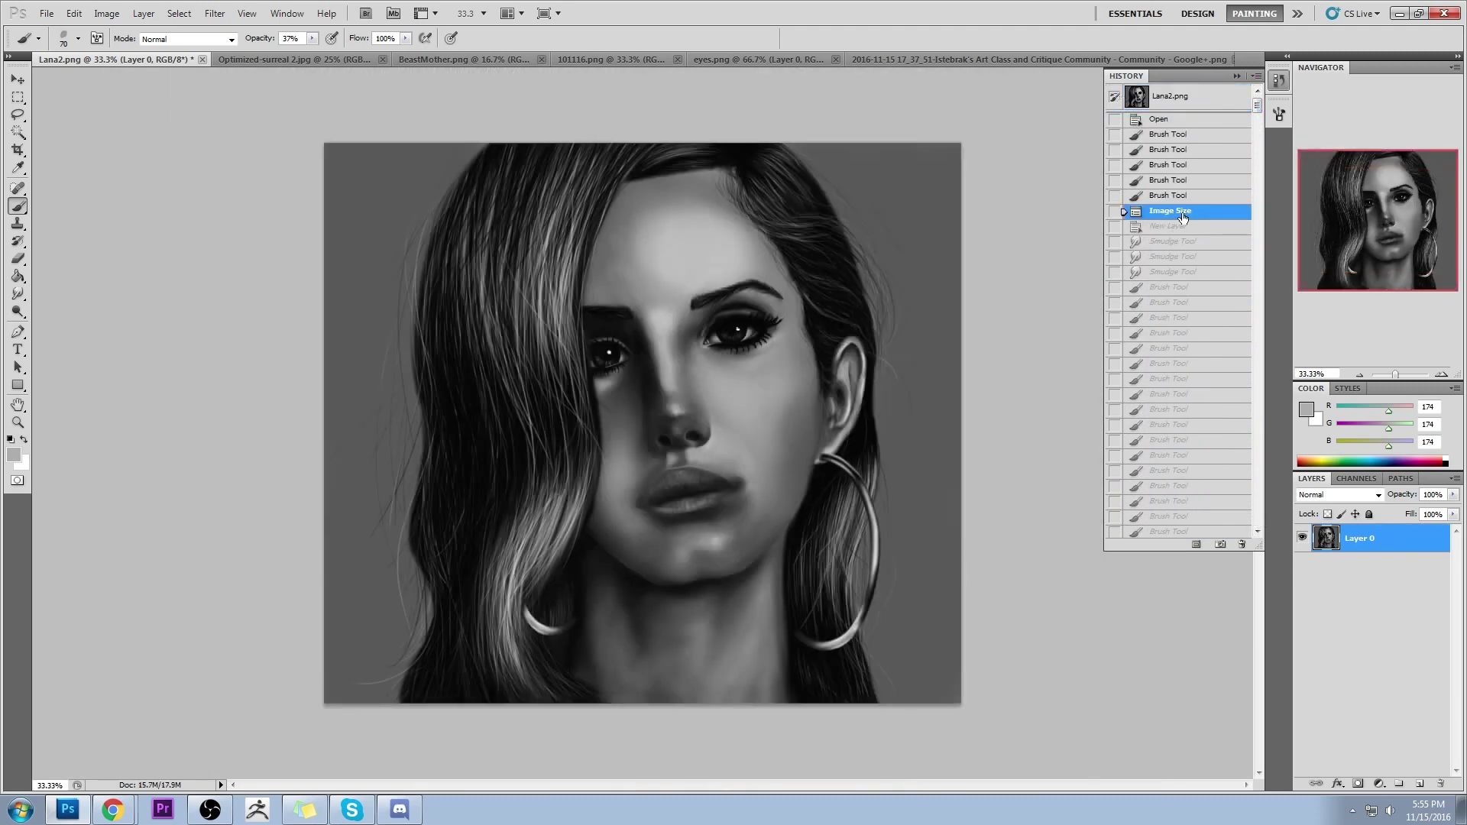
{"action": "left_click_drag", "start_coordinate": [1257, 104], "coordinate": [1259, 525]}
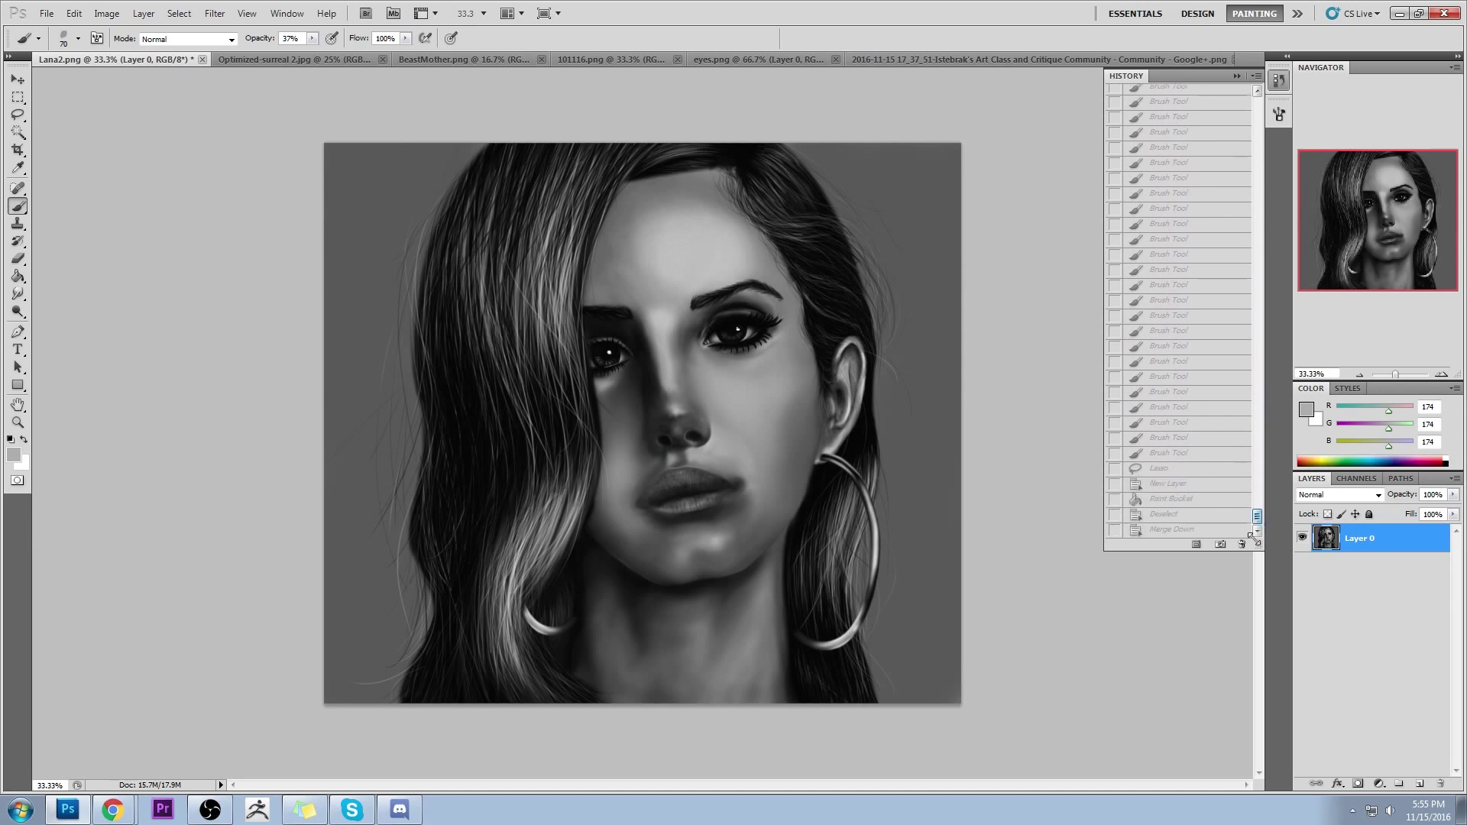
{"action": "left_click", "coordinate": [1170, 531]}
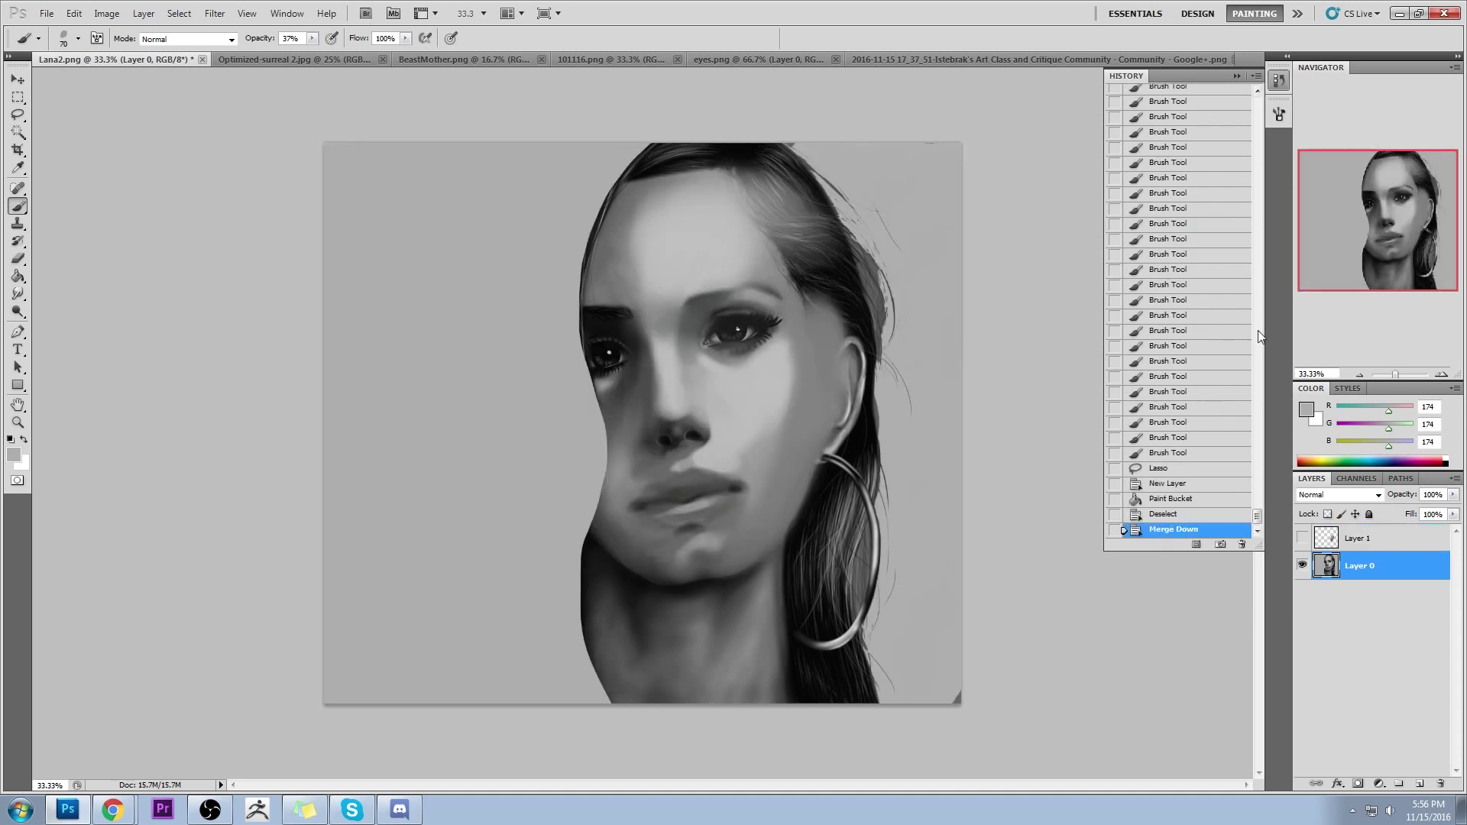
{"action": "mouse_move", "coordinate": [1257, 518]}
{"action": "left_mouse_down"}
{"action": "mouse_move", "coordinate": [1259, 306]}
{"action": "mouse_move", "coordinate": [1290, 108]}
{"action": "left_mouse_up"}
{"action": "left_click", "coordinate": [1214, 93]}
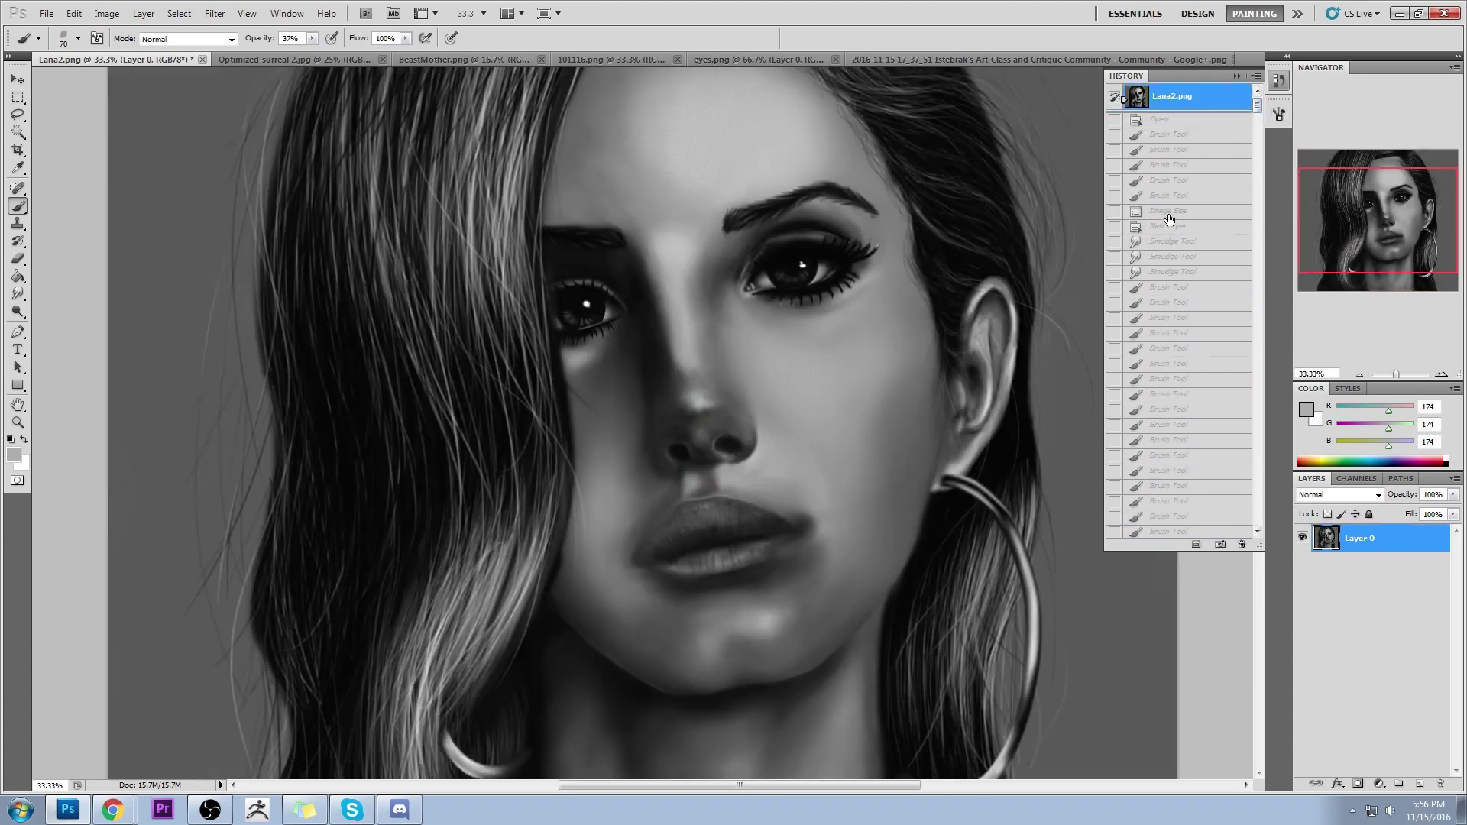
{"action": "left_click", "coordinate": [1169, 217]}
{"action": "scroll", "coordinate": [1192, 344], "scroll_direction": "down", "scroll_amount": 10}
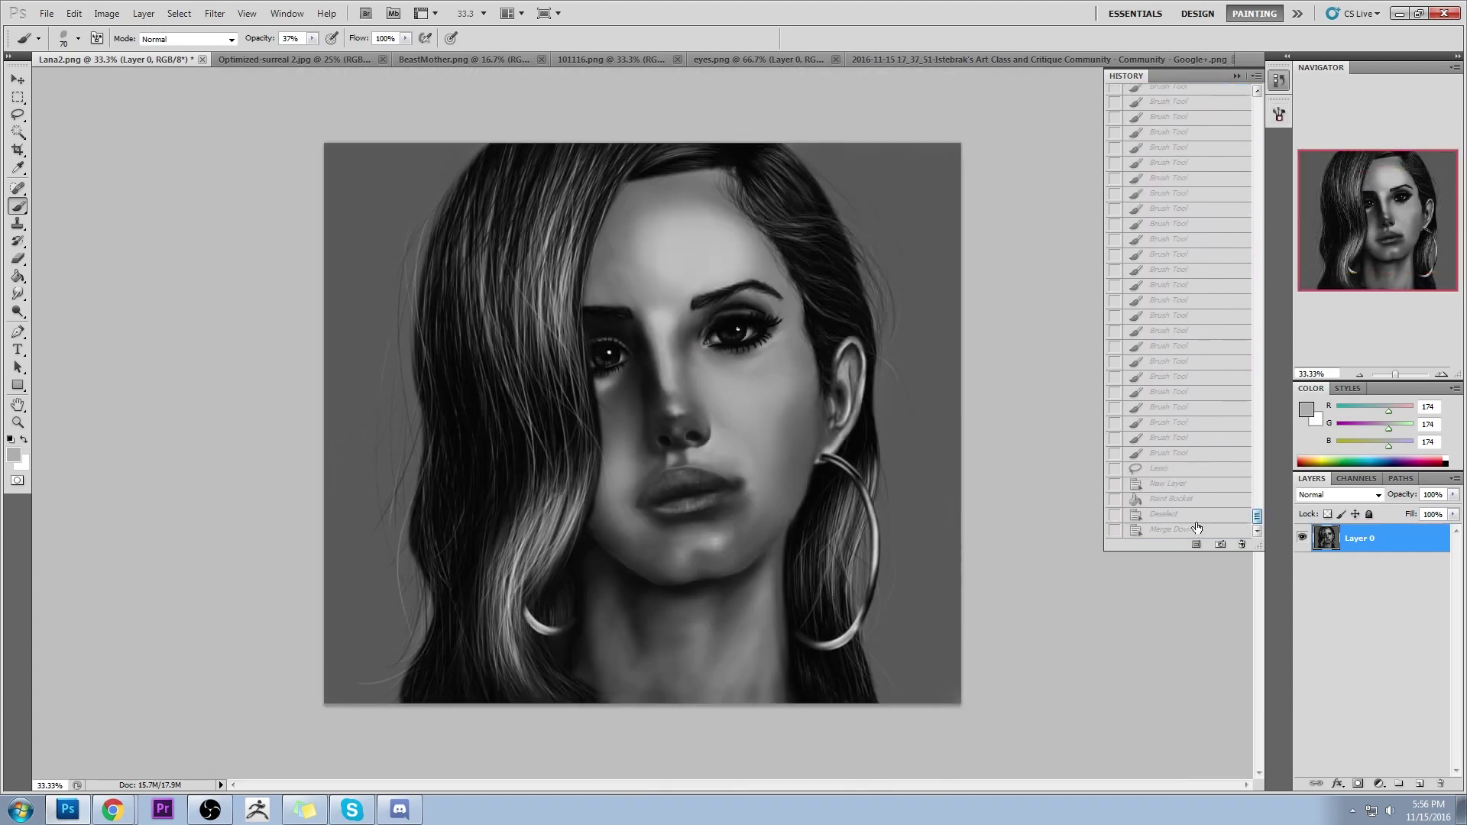
{"action": "left_click", "coordinate": [1159, 531]}
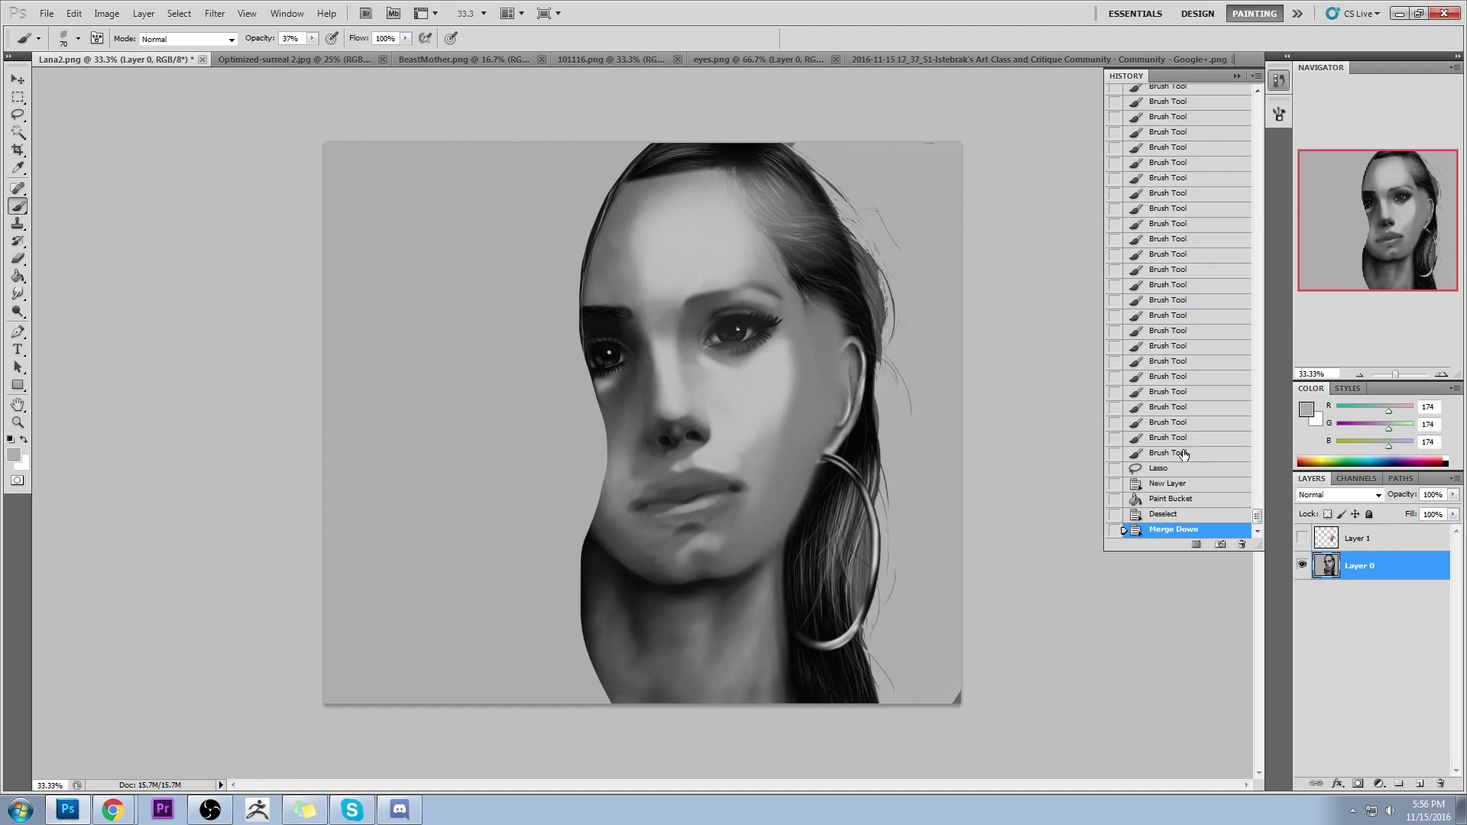
{"action": "left_click", "coordinate": [1236, 76]}
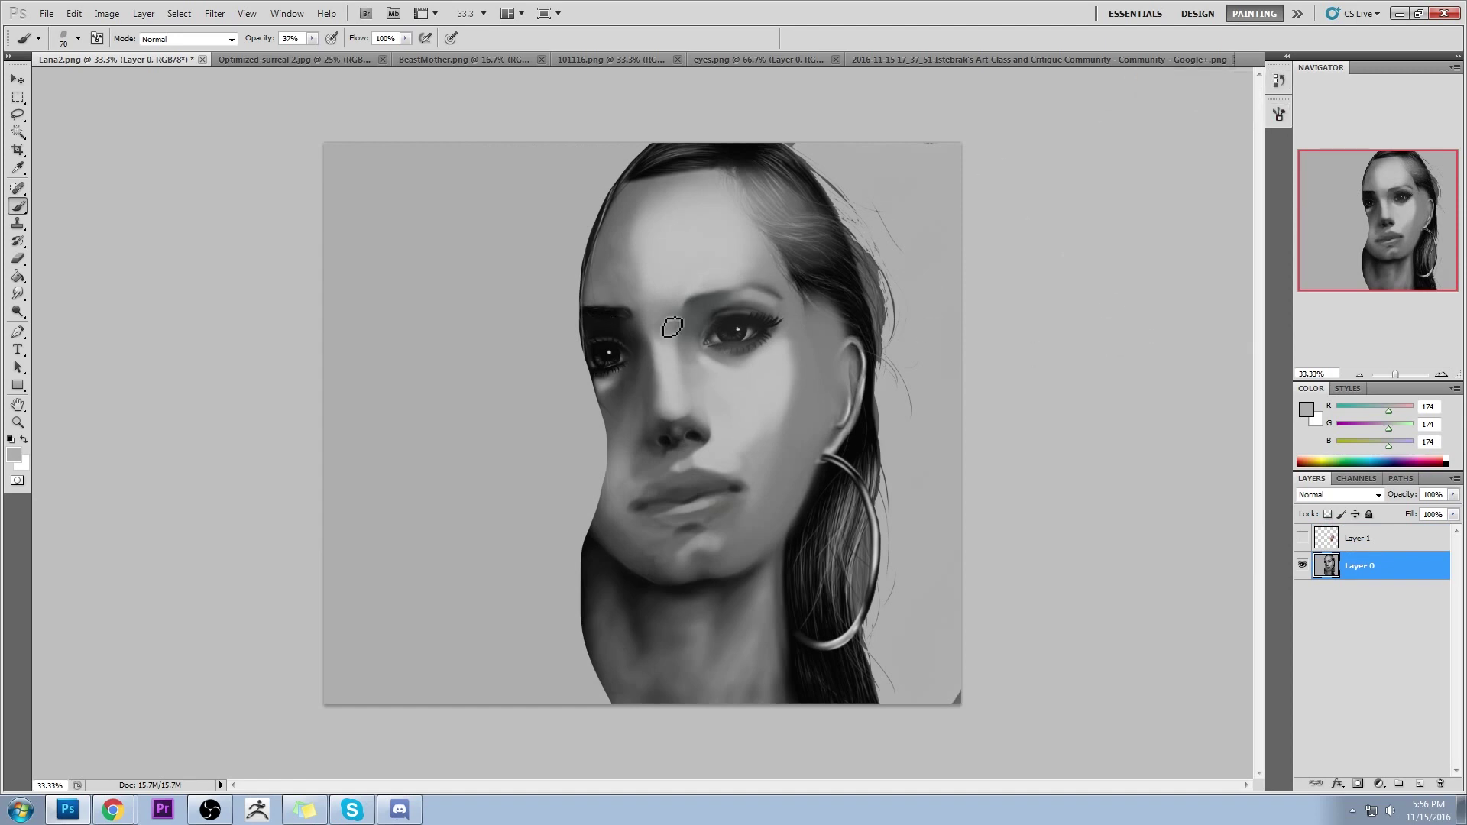
Darken the eyebrow above the fully lit eye with sampled grey 27, using 125 px and 80 px brushes
{"action": "left_click", "coordinate": [745, 316], "text": "alt"}
{"action": "key", "text": "bracketright"}
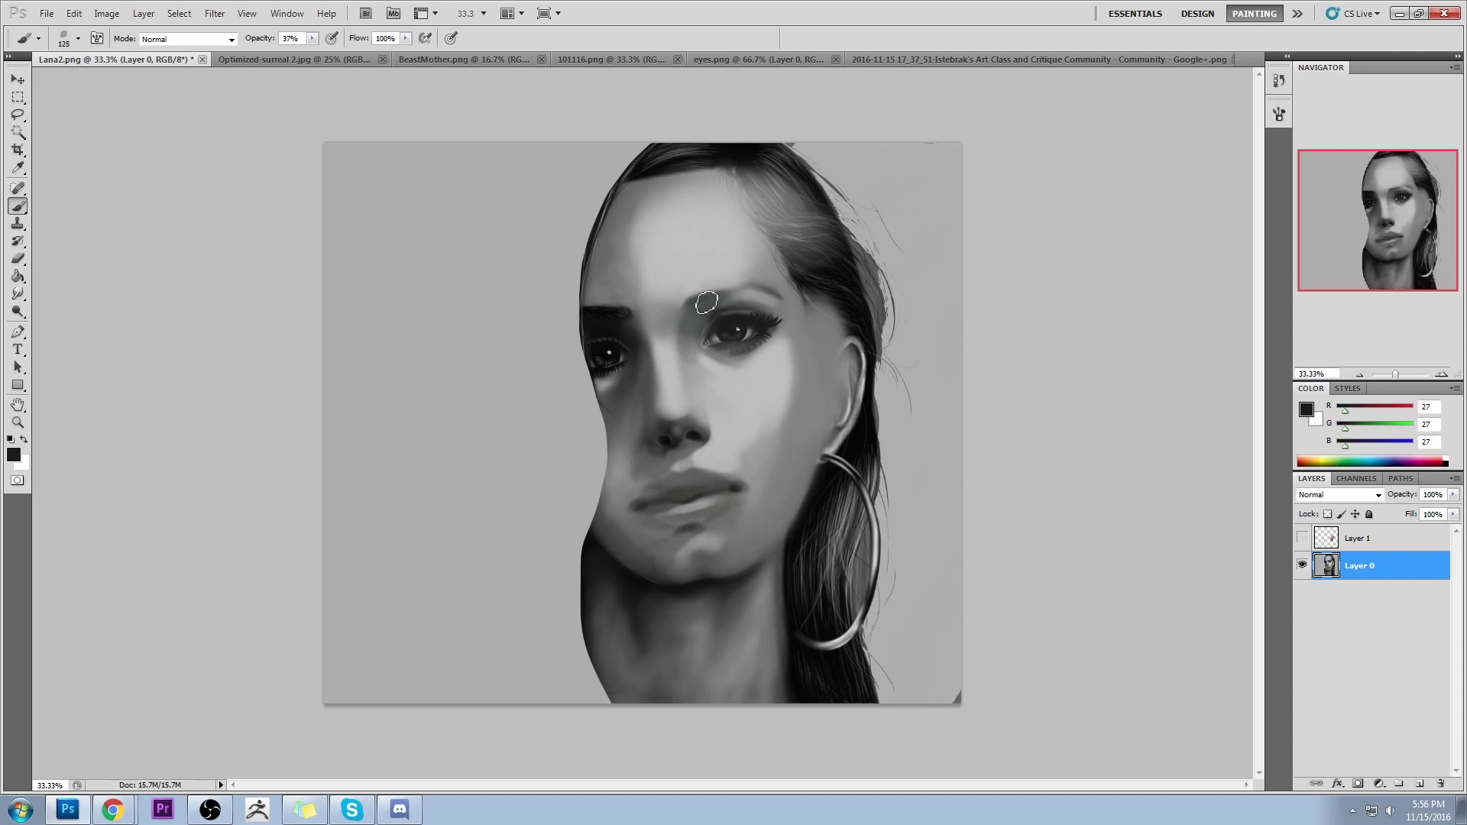
{"action": "left_click_drag", "start_coordinate": [694, 308], "coordinate": [737, 298]}
{"action": "key", "text": "bracketleft"}
{"action": "key", "text": "bracketleft"}
{"action": "key", "text": "bracketleft"}
{"action": "key", "text": "alt"}
{"action": "left_click_drag", "start_coordinate": [699, 312], "coordinate": [766, 292]}
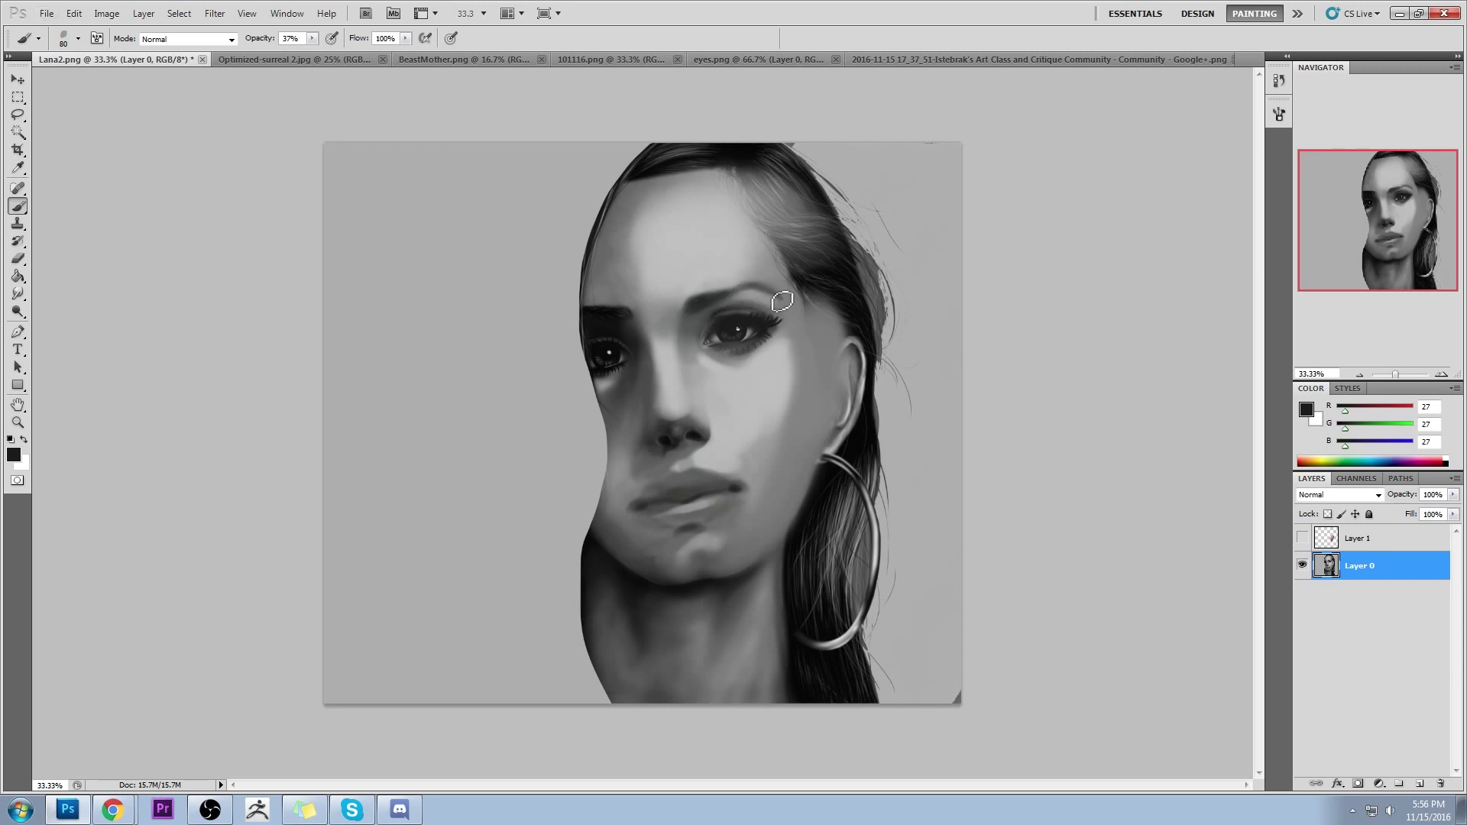
Refine the mouth corner and the line between the lips with a 40 px brush and sampled greys 78, 38, 27 and 76
{"action": "key", "text": "bracketright"}
{"action": "key", "text": "bracketright"}
{"action": "key", "text": "bracketright"}
{"action": "key", "text": "bracketright"}
{"action": "key", "text": "bracketright"}
{"action": "key", "text": "bracketright"}
{"action": "key", "text": "bracketright"}
{"action": "key", "text": "bracketleft"}
{"action": "key", "text": "bracketleft"}
{"action": "key", "text": "bracketleft"}
{"action": "key", "text": "bracketleft"}
{"action": "key", "text": "bracketleft"}
{"action": "key", "text": "bracketleft"}
{"action": "key", "text": "bracketleft"}
{"action": "key", "text": "bracketleft"}
{"action": "key", "text": "bracketleft"}
{"action": "key", "text": "bracketleft"}
{"action": "key", "text": "bracketleft"}
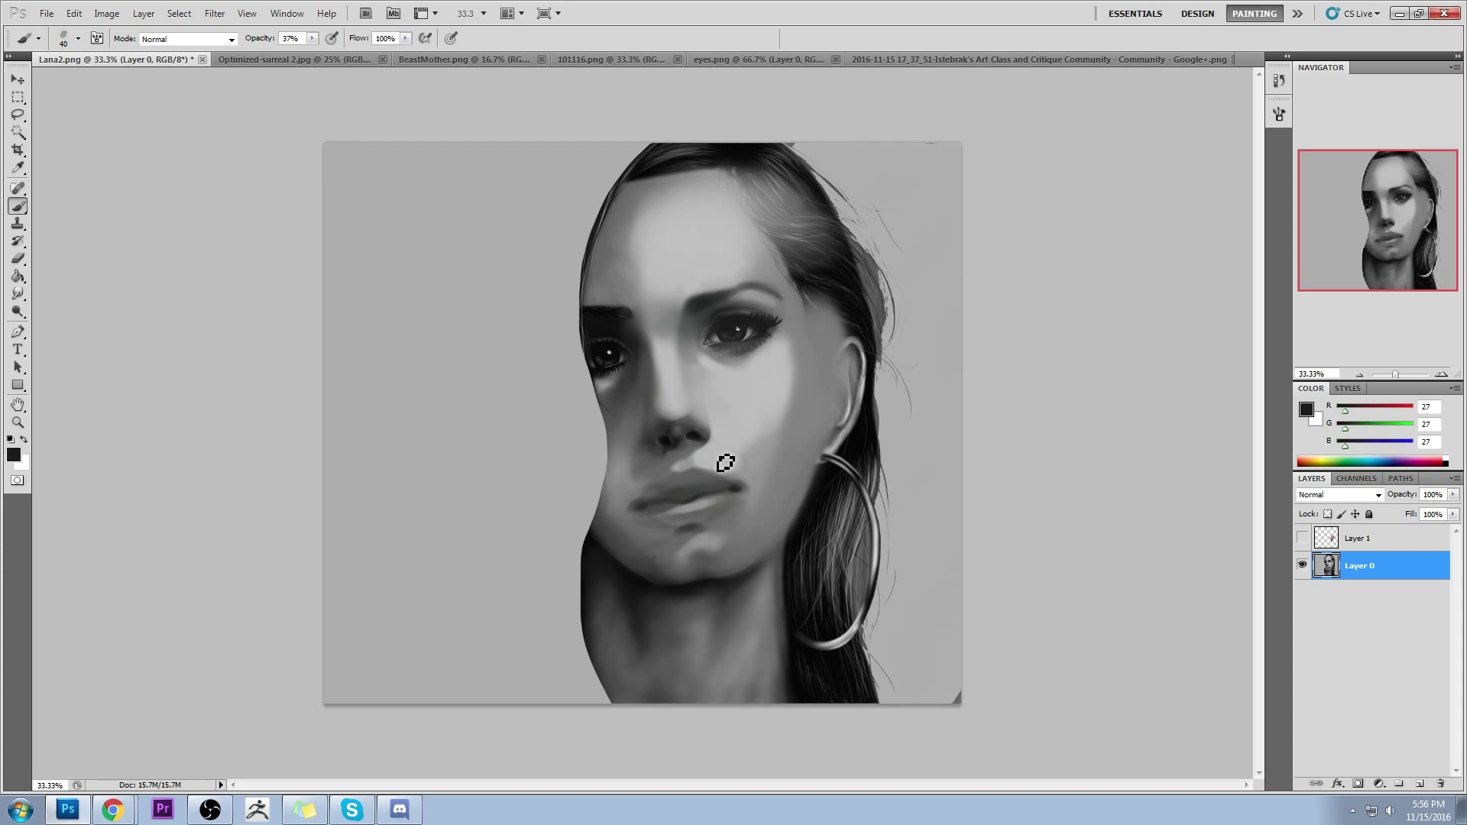
{"action": "left_click", "coordinate": [683, 502], "text": "alt"}
{"action": "left_click", "coordinate": [692, 503], "text": "alt"}
{"action": "left_click", "coordinate": [683, 513], "text": "alt"}
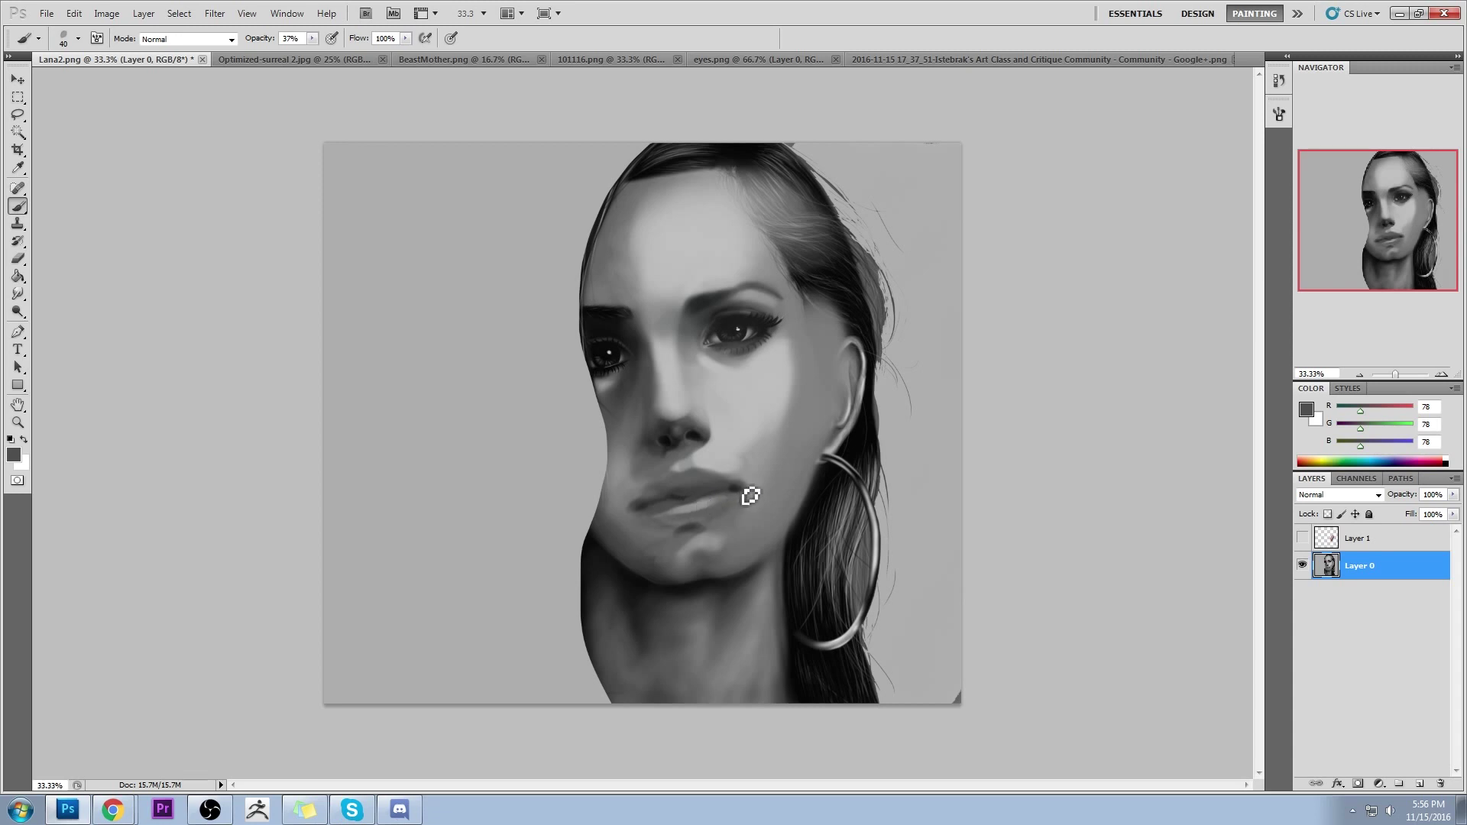
{"action": "left_click", "coordinate": [695, 505], "text": "alt"}
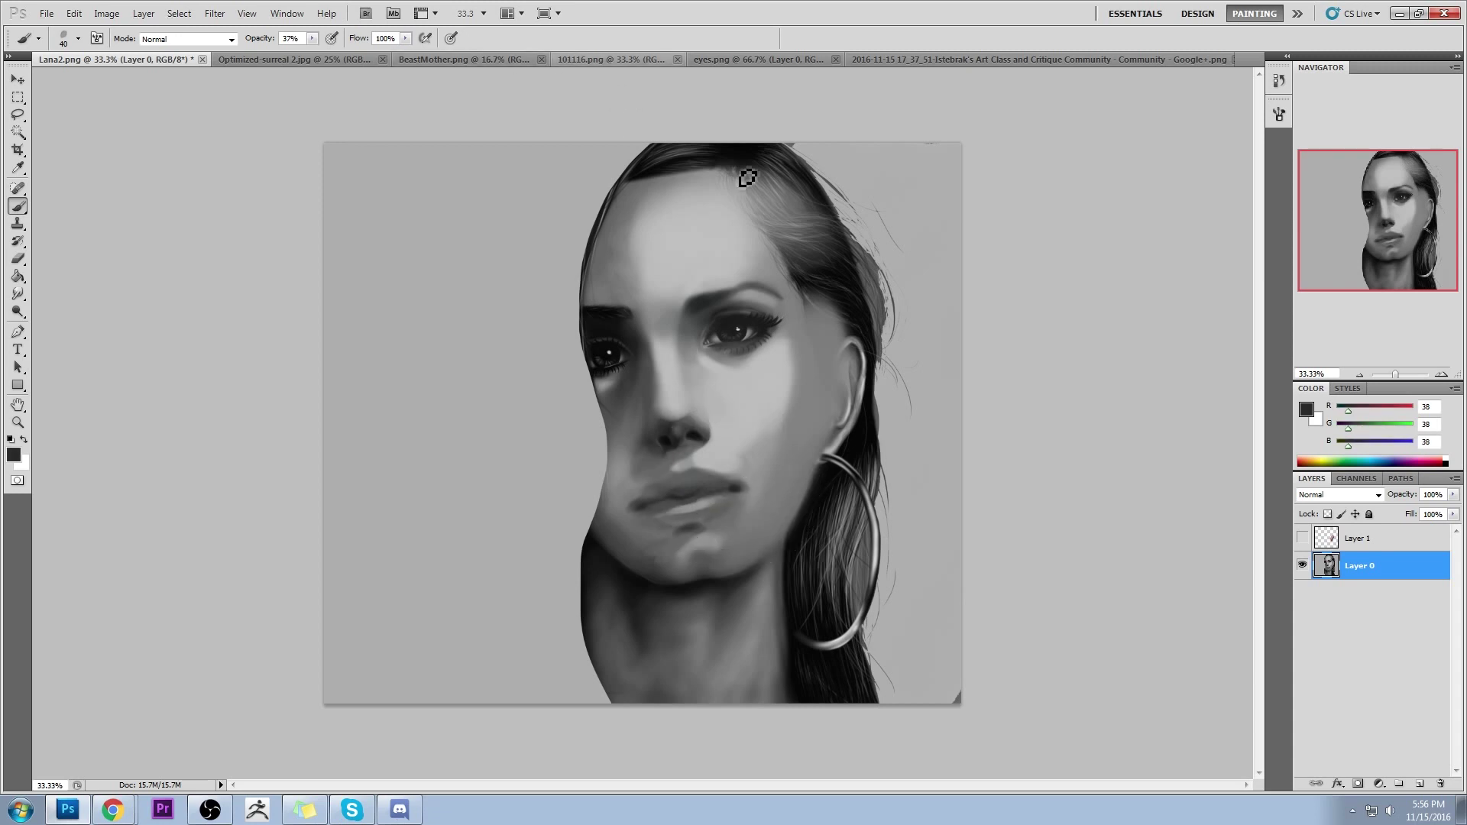
{"action": "left_click", "coordinate": [758, 318], "text": "alt"}
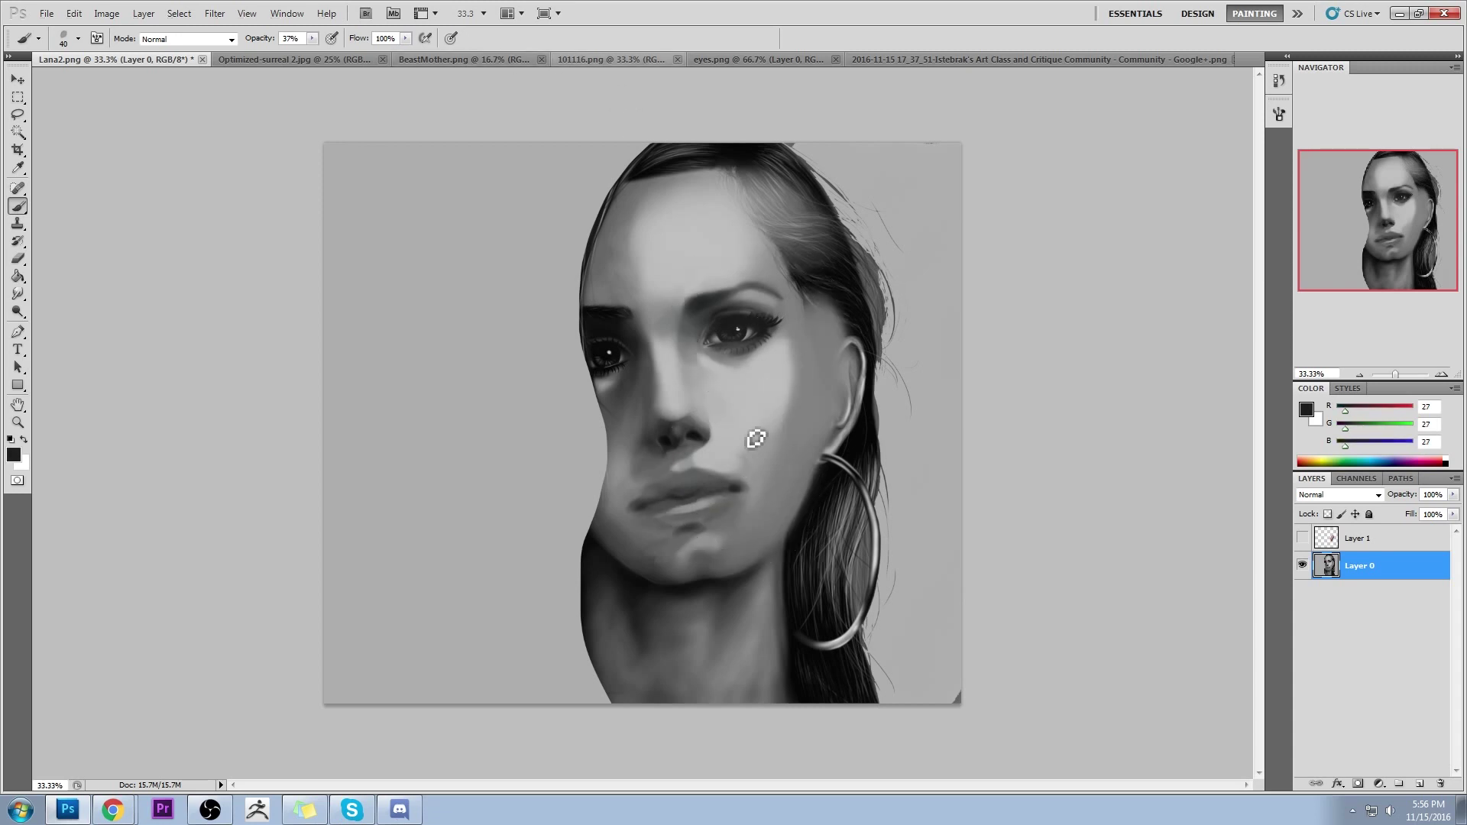
{"action": "left_click", "coordinate": [722, 500], "text": "alt"}
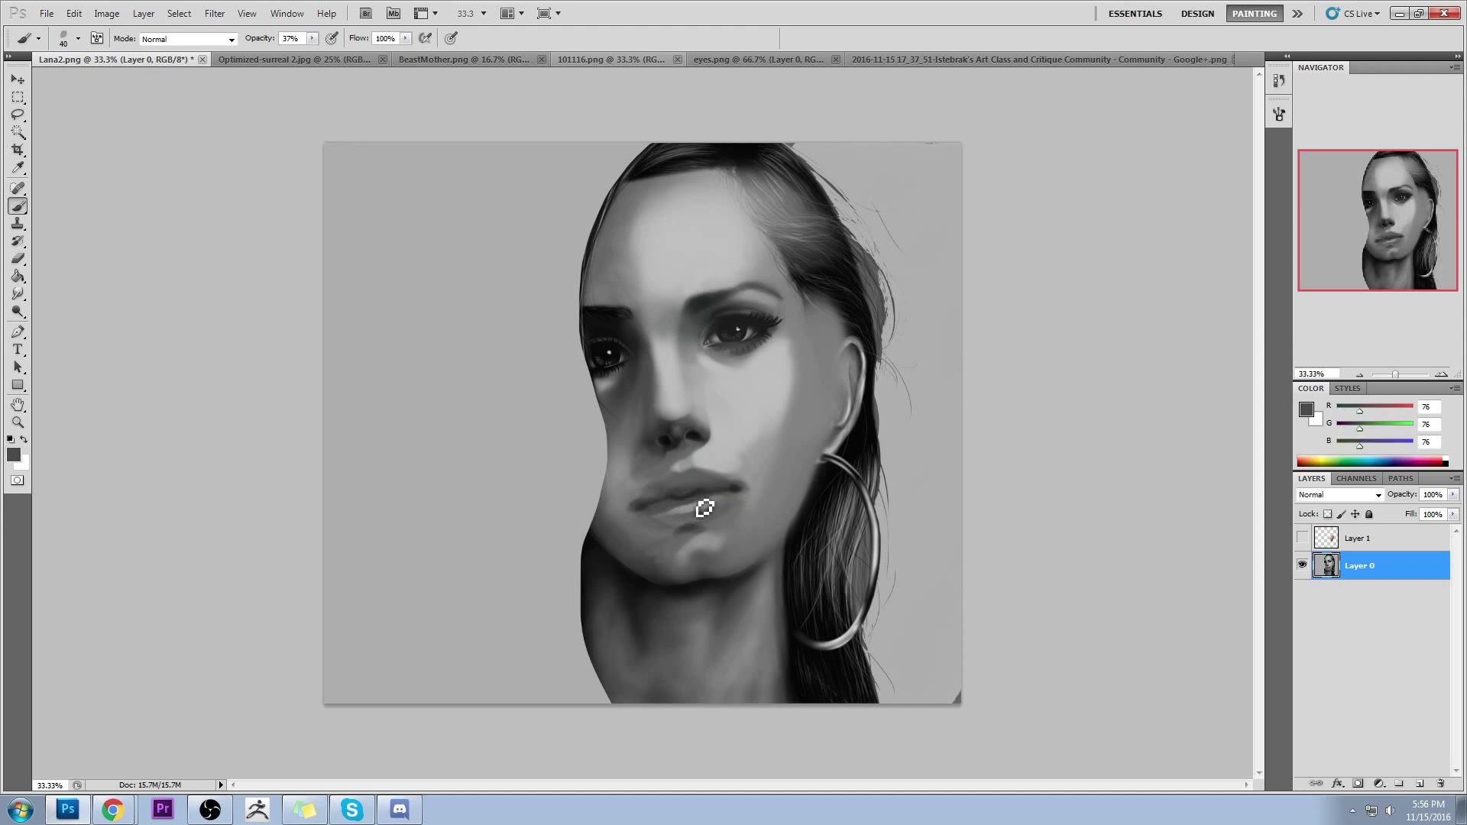
Lighten the lower lip with its sampled light grey 154, and shade its shadowed end with a 175 px brush
{"action": "left_click", "coordinate": [712, 509], "text": "alt"}
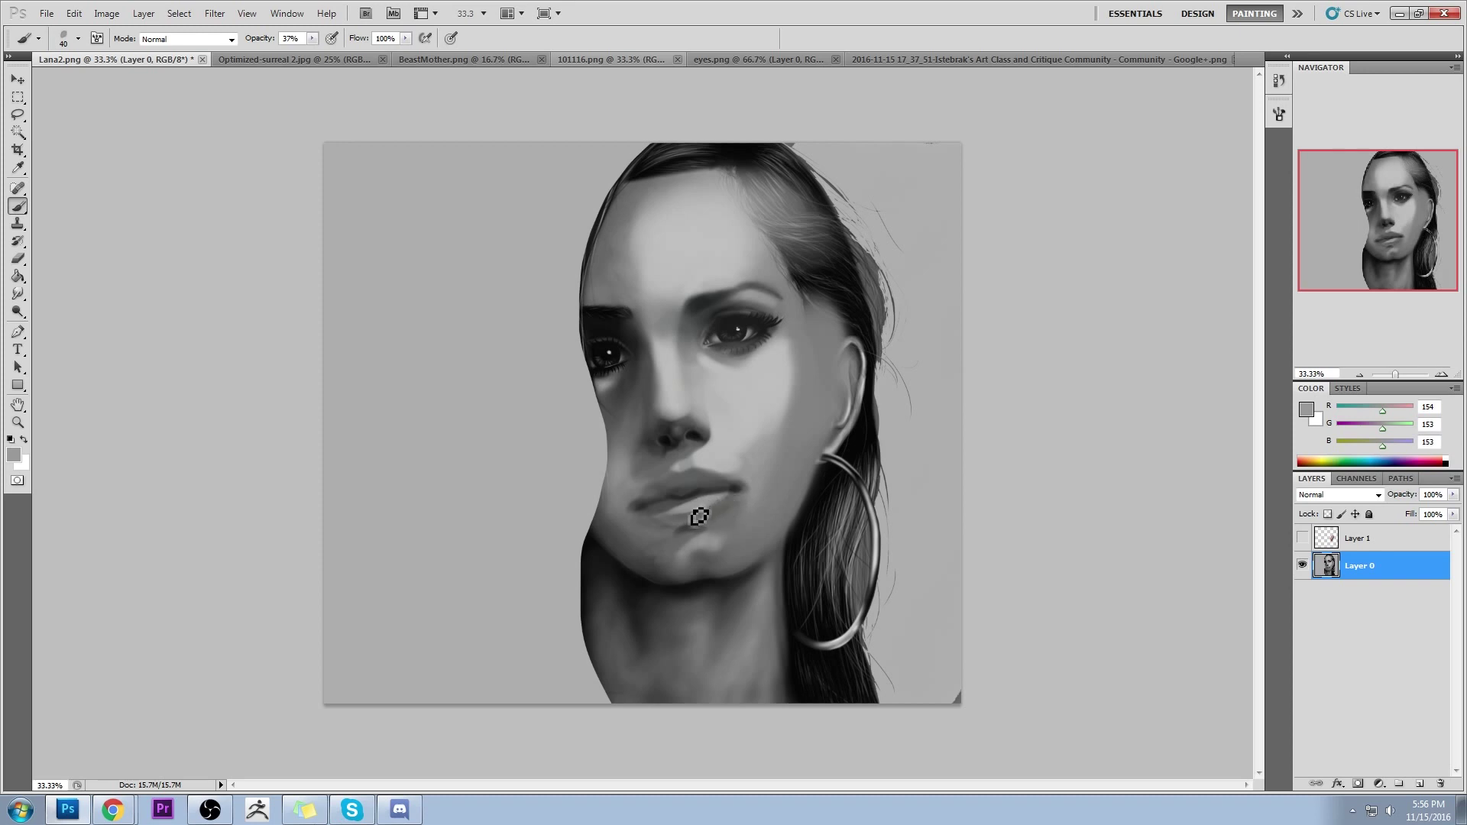
{"action": "key", "text": "bracketright"}
{"action": "key", "text": "bracketright"}
{"action": "key", "text": "bracketright"}
{"action": "key", "text": "bracketright"}
{"action": "key", "text": "bracketright"}
{"action": "left_click", "coordinate": [723, 500], "text": "alt"}
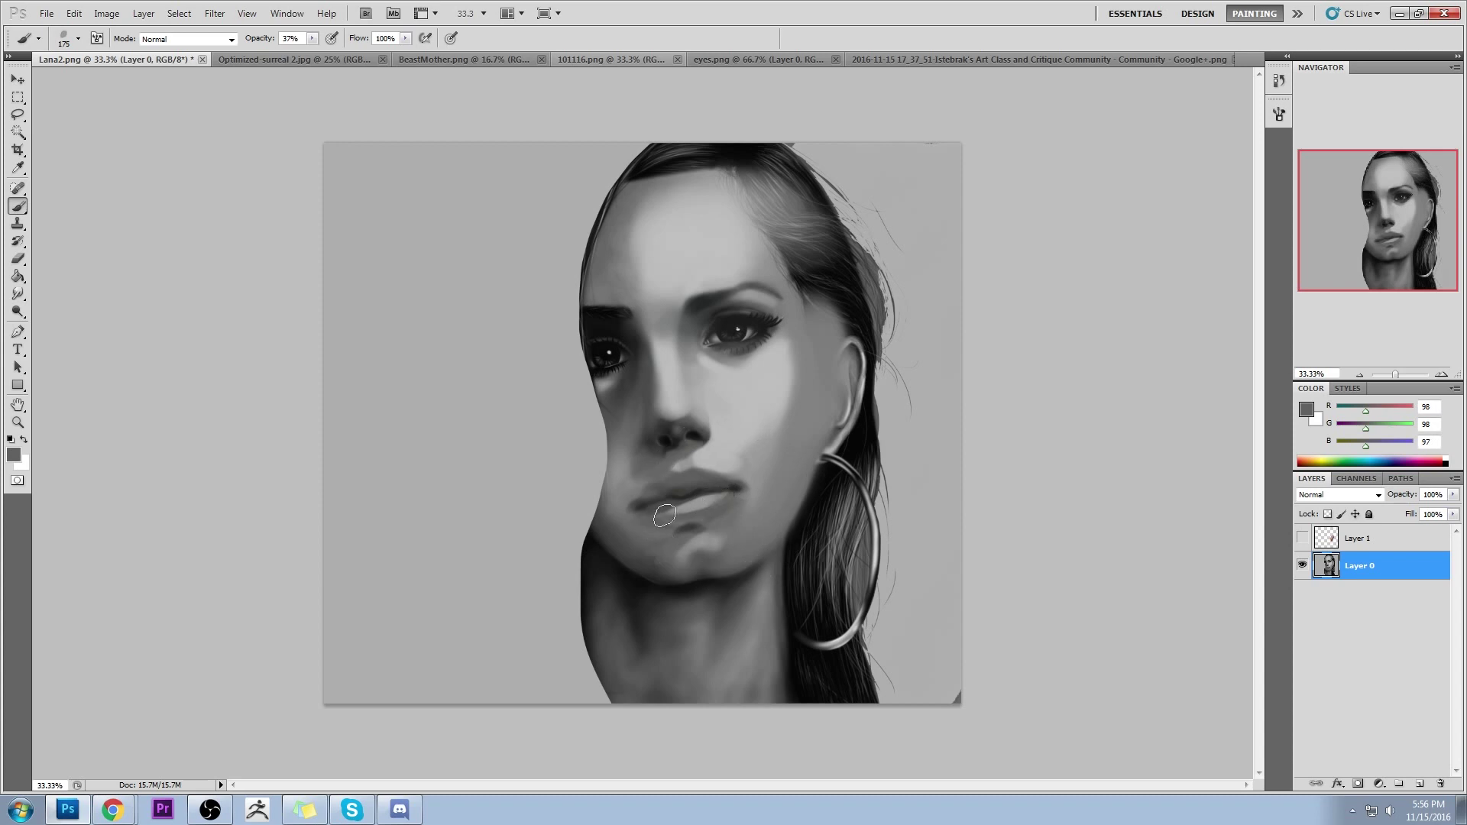
{"action": "left_click", "coordinate": [658, 508], "text": "alt"}
{"action": "left_click_drag", "start_coordinate": [665, 505], "coordinate": [682, 508]}
Blend the skin around the upper lip and lit cheek with sampled greys 184 and 190, enlarging the brush to 300 px
{"action": "key", "text": "bracketleft"}
{"action": "key", "text": "bracketleft"}
{"action": "key", "text": "bracketleft"}
{"action": "key", "text": "bracketleft"}
{"action": "key", "text": "bracketleft"}
{"action": "left_click", "coordinate": [729, 450], "text": "alt"}
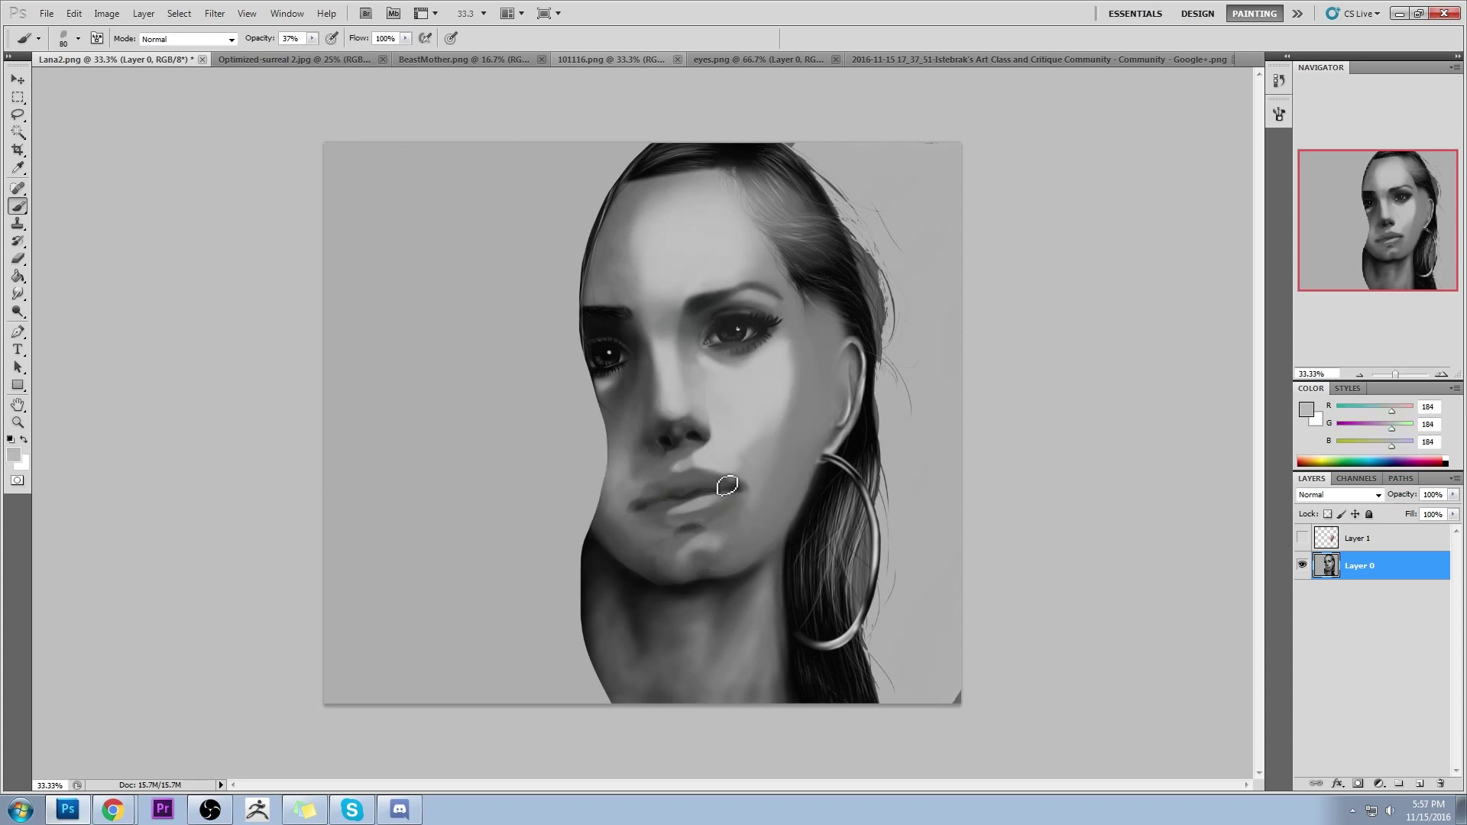
{"action": "left_click", "coordinate": [723, 463], "text": "alt"}
{"action": "left_click", "coordinate": [745, 429], "text": "alt"}
{"action": "key", "text": "bracketright"}
{"action": "key", "text": "bracketright"}
{"action": "key", "text": "bracketleft"}
{"action": "key", "text": "bracketleft"}
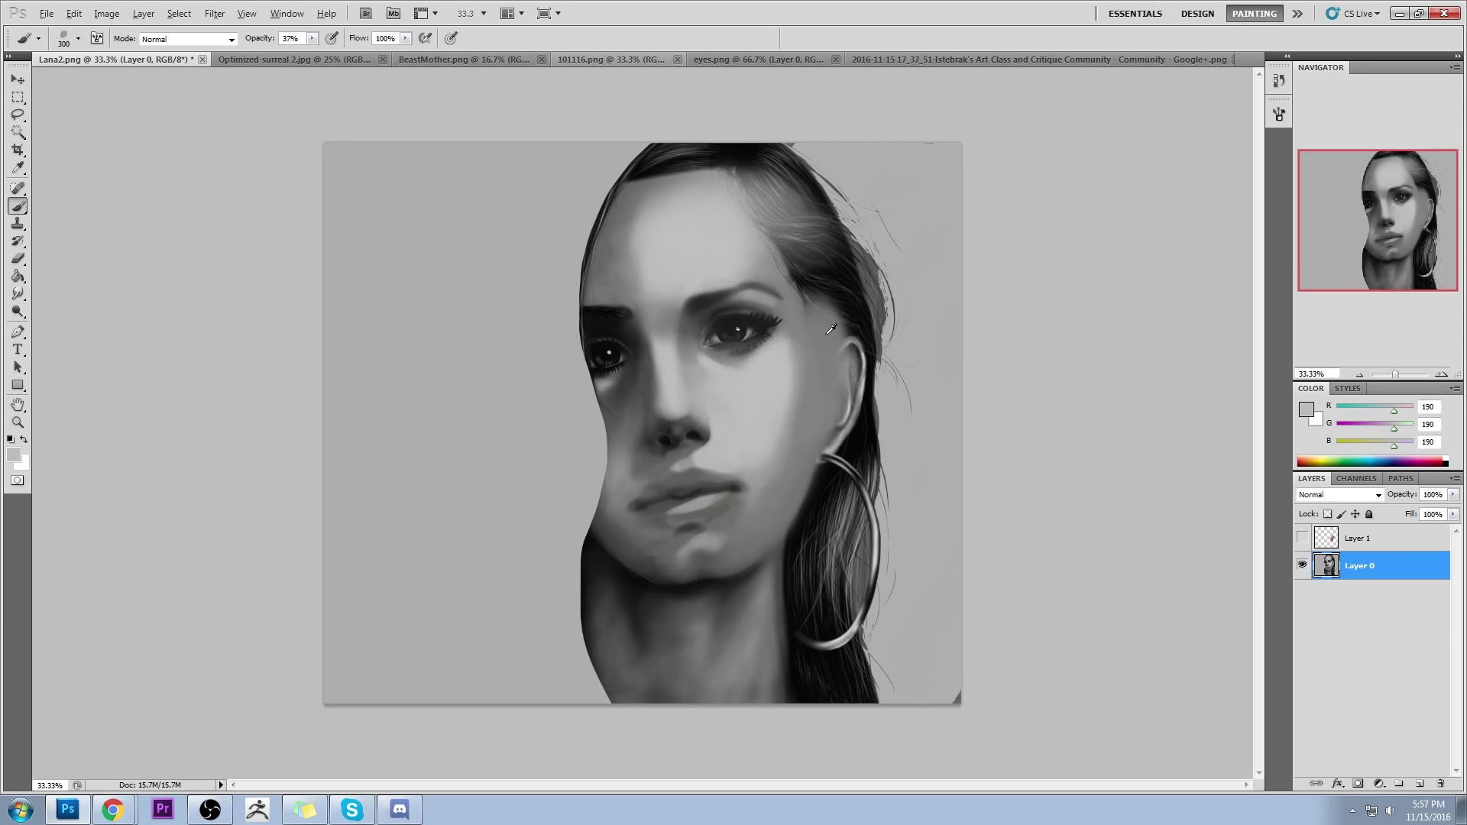
Paint out the ear, hoop earring and side hair with sampled background grey 175 at 100% brush opacity
{"action": "left_click", "coordinate": [864, 425], "text": "alt"}
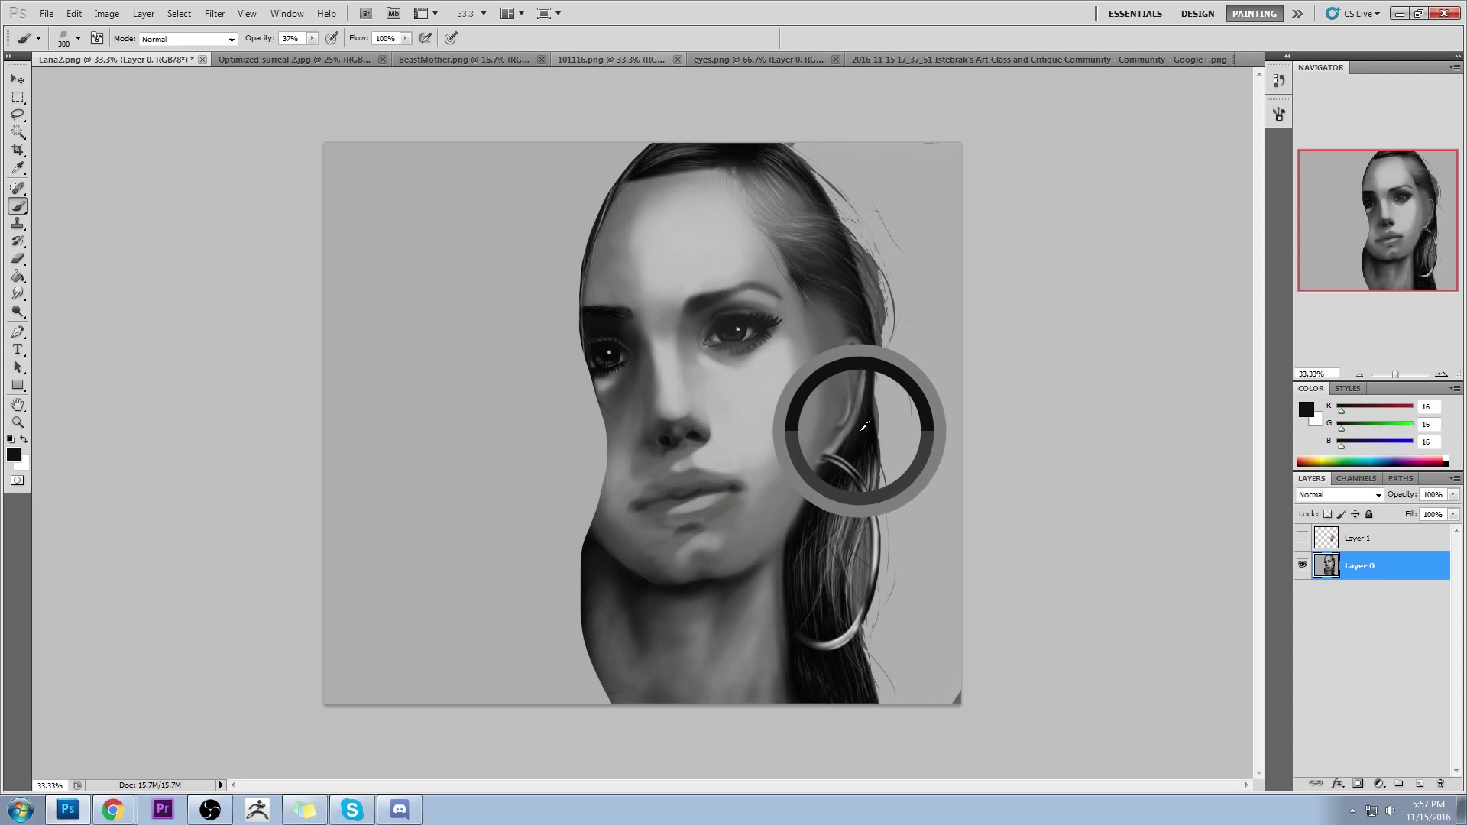
{"action": "left_click", "coordinate": [312, 38]}
{"action": "left_click_drag", "start_coordinate": [314, 53], "coordinate": [420, 63]}
{"action": "left_click", "coordinate": [929, 307], "text": "alt"}
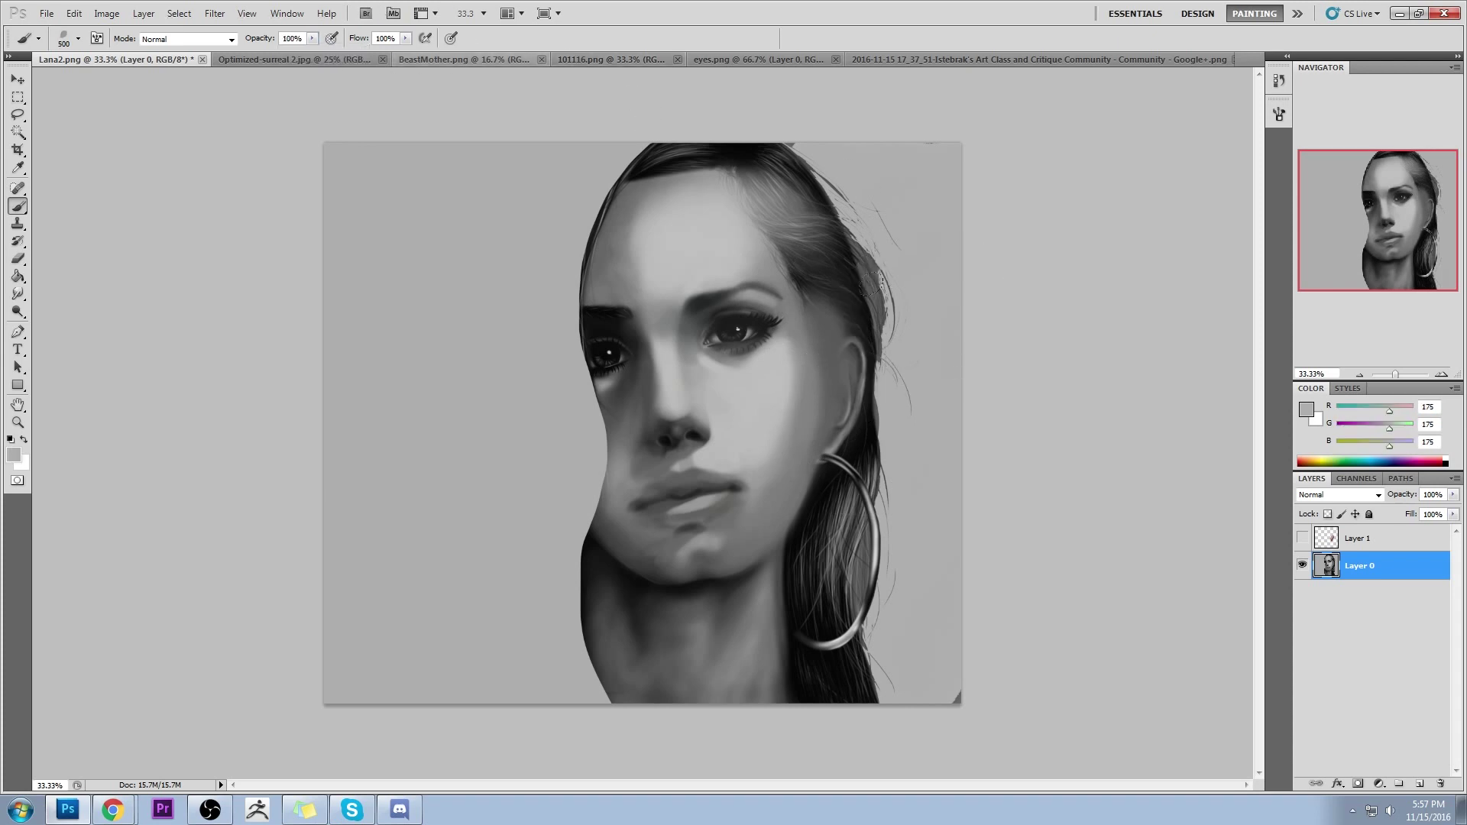
{"action": "key", "text": "bracketleft"}
{"action": "key", "text": "bracketleft"}
{"action": "mouse_move", "coordinate": [855, 256]}
{"action": "left_mouse_down"}
{"action": "mouse_move", "coordinate": [830, 287]}
{"action": "mouse_move", "coordinate": [840, 348]}
{"action": "mouse_move", "coordinate": [855, 353]}
{"action": "mouse_move", "coordinate": [857, 300]}
{"action": "mouse_move", "coordinate": [809, 546]}
{"action": "mouse_move", "coordinate": [858, 395]}
{"action": "mouse_move", "coordinate": [800, 549]}
{"action": "mouse_move", "coordinate": [852, 426]}
{"action": "mouse_move", "coordinate": [849, 452]}
{"action": "mouse_move", "coordinate": [883, 433]}
{"action": "mouse_move", "coordinate": [889, 623]}
{"action": "mouse_move", "coordinate": [842, 612]}
{"action": "mouse_move", "coordinate": [858, 697]}
{"action": "mouse_move", "coordinate": [824, 668]}
{"action": "mouse_move", "coordinate": [825, 512]}
{"action": "mouse_move", "coordinate": [806, 577]}
{"action": "mouse_move", "coordinate": [801, 510]}
{"action": "mouse_move", "coordinate": [808, 635]}
{"action": "mouse_move", "coordinate": [798, 528]}
{"action": "mouse_move", "coordinate": [837, 703]}
{"action": "mouse_move", "coordinate": [799, 564]}
{"action": "mouse_move", "coordinate": [798, 647]}
{"action": "mouse_move", "coordinate": [799, 572]}
{"action": "left_mouse_up"}
{"action": "key", "text": "bracketleft"}
{"action": "key", "text": "bracketleft"}
{"action": "key", "text": "bracketleft"}
{"action": "key", "text": "bracketleft"}
{"action": "key", "text": "bracketleft"}
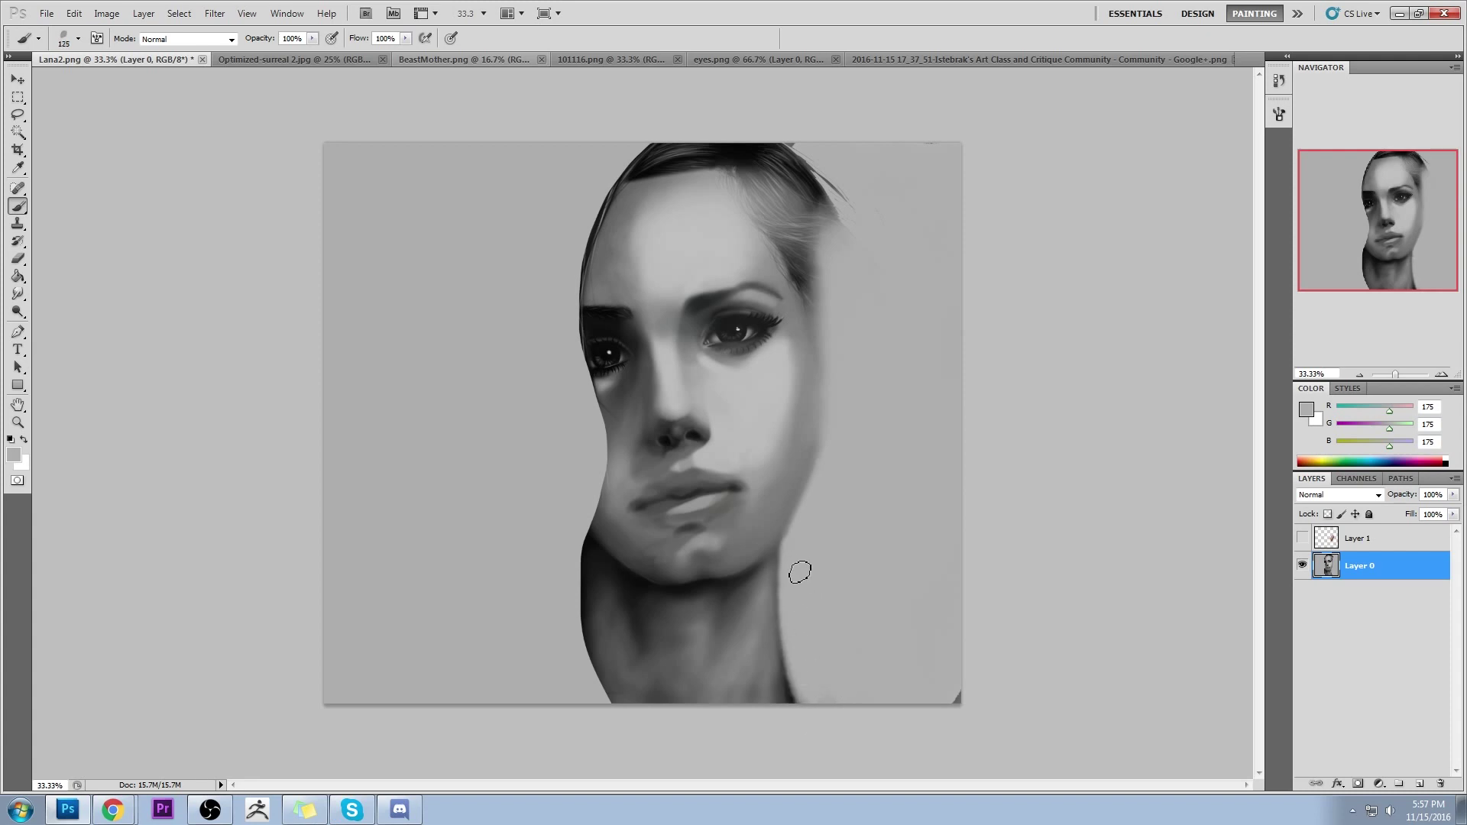
Paint out the shoulders and the base of the neck with background grey 175, leaving a pointed lower neck edge
{"action": "key", "text": "bracketright"}
{"action": "mouse_move", "coordinate": [814, 598]}
{"action": "left_mouse_down"}
{"action": "mouse_move", "coordinate": [733, 680]}
{"action": "mouse_move", "coordinate": [868, 582]}
{"action": "left_mouse_up"}
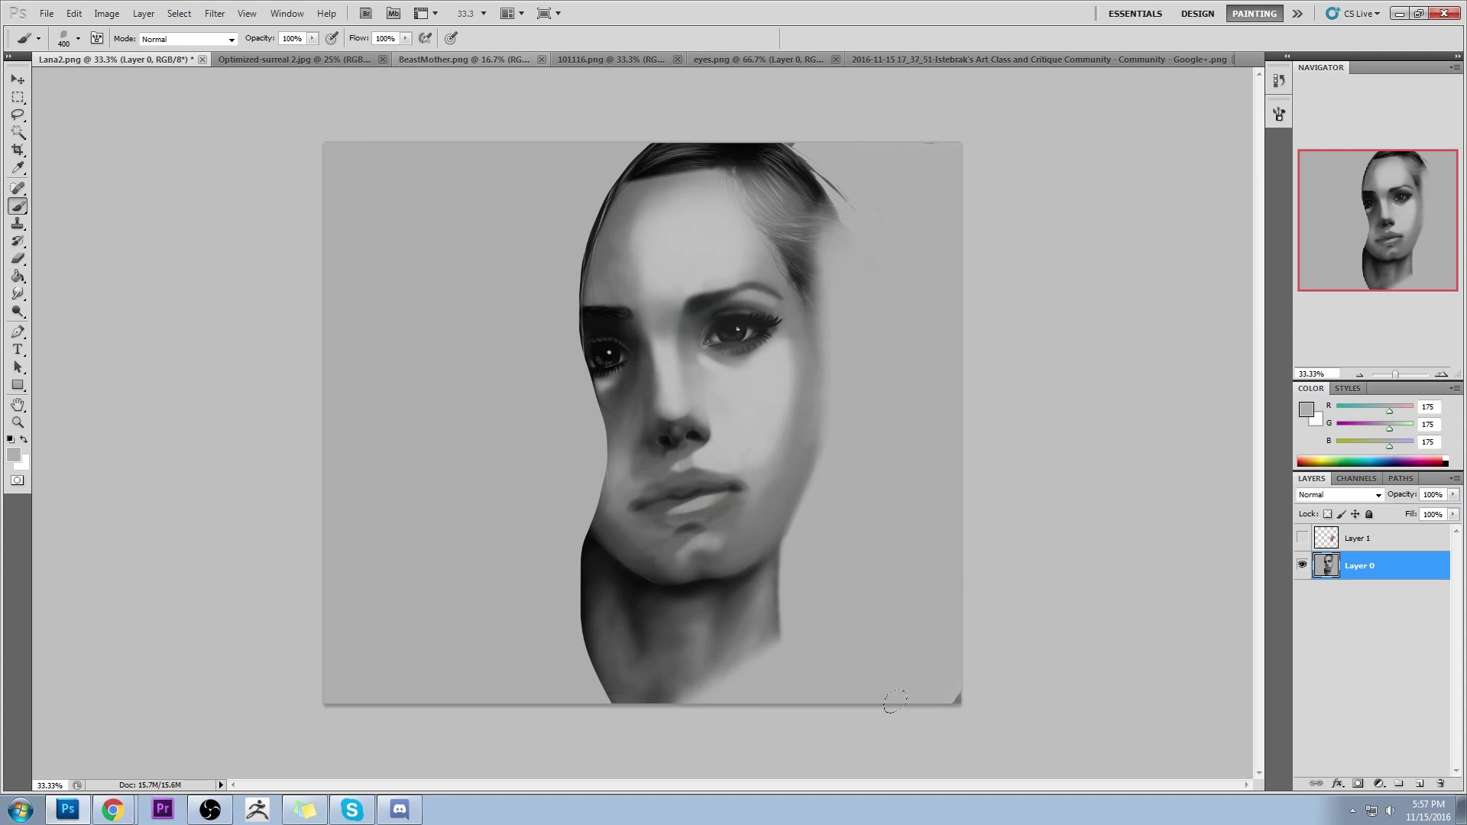
{"action": "key", "text": "bracketleft"}
{"action": "key", "text": "bracketleft"}
{"action": "left_click_drag", "start_coordinate": [786, 639], "coordinate": [828, 609]}
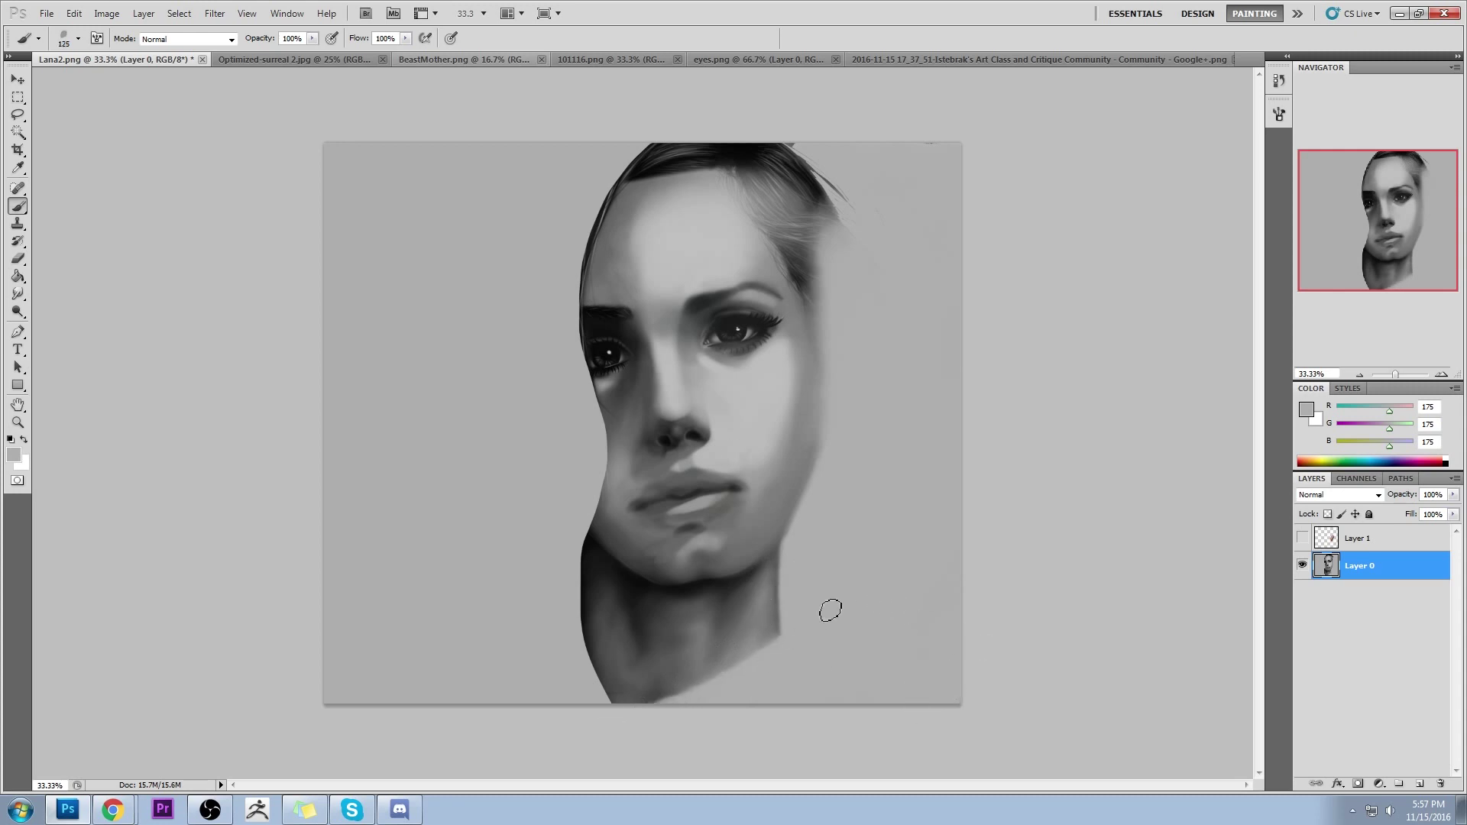
{"action": "mouse_move", "coordinate": [577, 680]}
{"action": "left_mouse_down"}
{"action": "mouse_move", "coordinate": [696, 726]}
{"action": "mouse_move", "coordinate": [535, 653]}
{"action": "mouse_move", "coordinate": [702, 717]}
{"action": "left_mouse_up"}
{"action": "key", "text": "bracketleft"}
{"action": "key", "text": "bracketleft"}
{"action": "key", "text": "bracketleft"}
{"action": "key", "text": "bracketleft"}
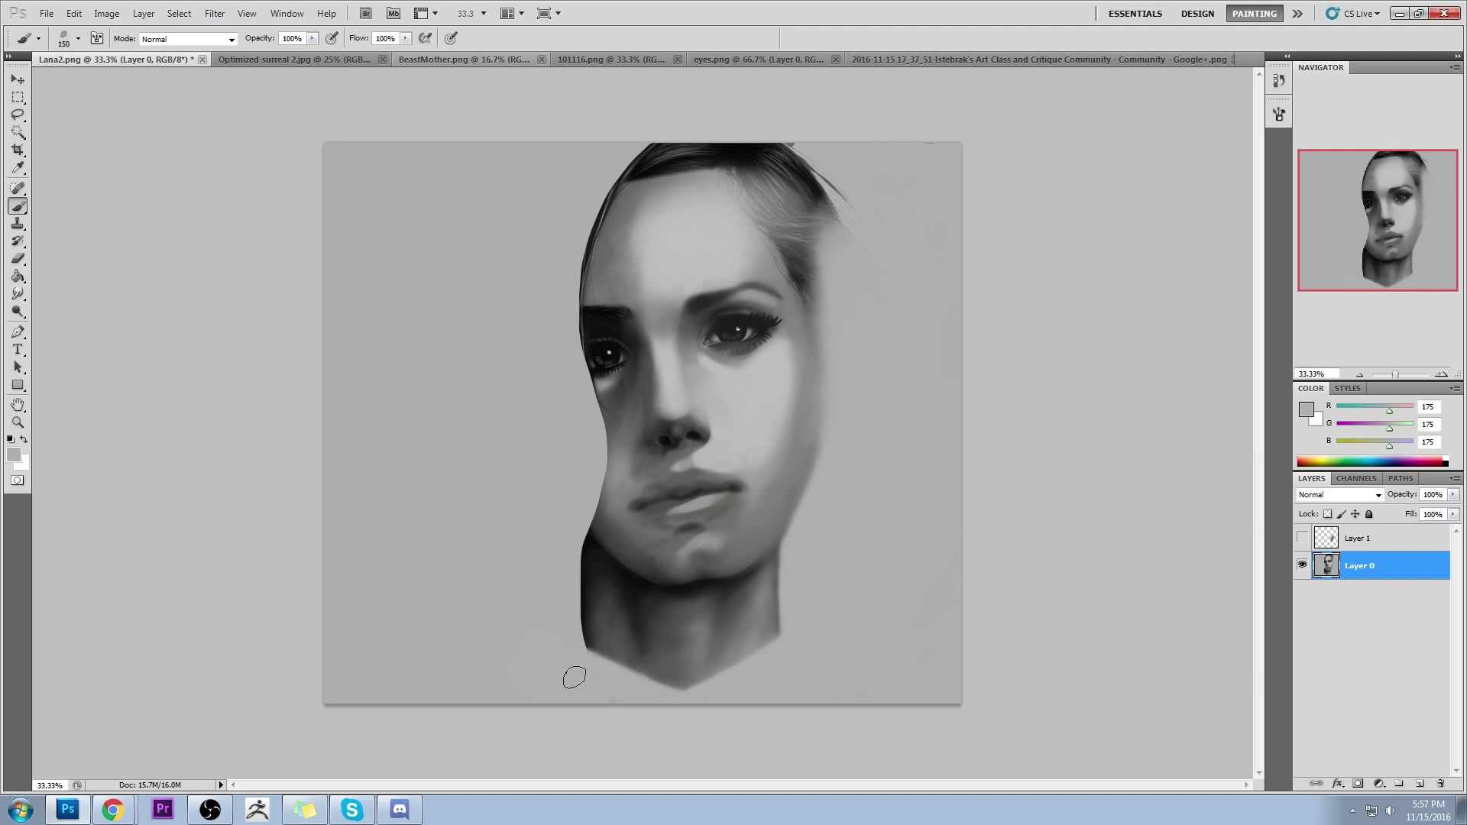
Cover the hair beside the lit temple and across the top of the head with background grey 175
{"action": "key", "text": "bracketright"}
{"action": "key", "text": "bracketright"}
{"action": "key", "text": "bracketright"}
{"action": "key", "text": "bracketright"}
{"action": "key", "text": "bracketright"}
{"action": "key", "text": "bracketright"}
{"action": "key", "text": "bracketright"}
{"action": "mouse_move", "coordinate": [871, 222]}
{"action": "left_mouse_down"}
{"action": "mouse_move", "coordinate": [765, 46]}
{"action": "mouse_move", "coordinate": [780, 122]}
{"action": "mouse_move", "coordinate": [851, 230]}
{"action": "mouse_move", "coordinate": [740, 71]}
{"action": "mouse_move", "coordinate": [840, 214]}
{"action": "mouse_move", "coordinate": [826, 241]}
{"action": "left_mouse_up"}
{"action": "key", "text": "bracketleft"}
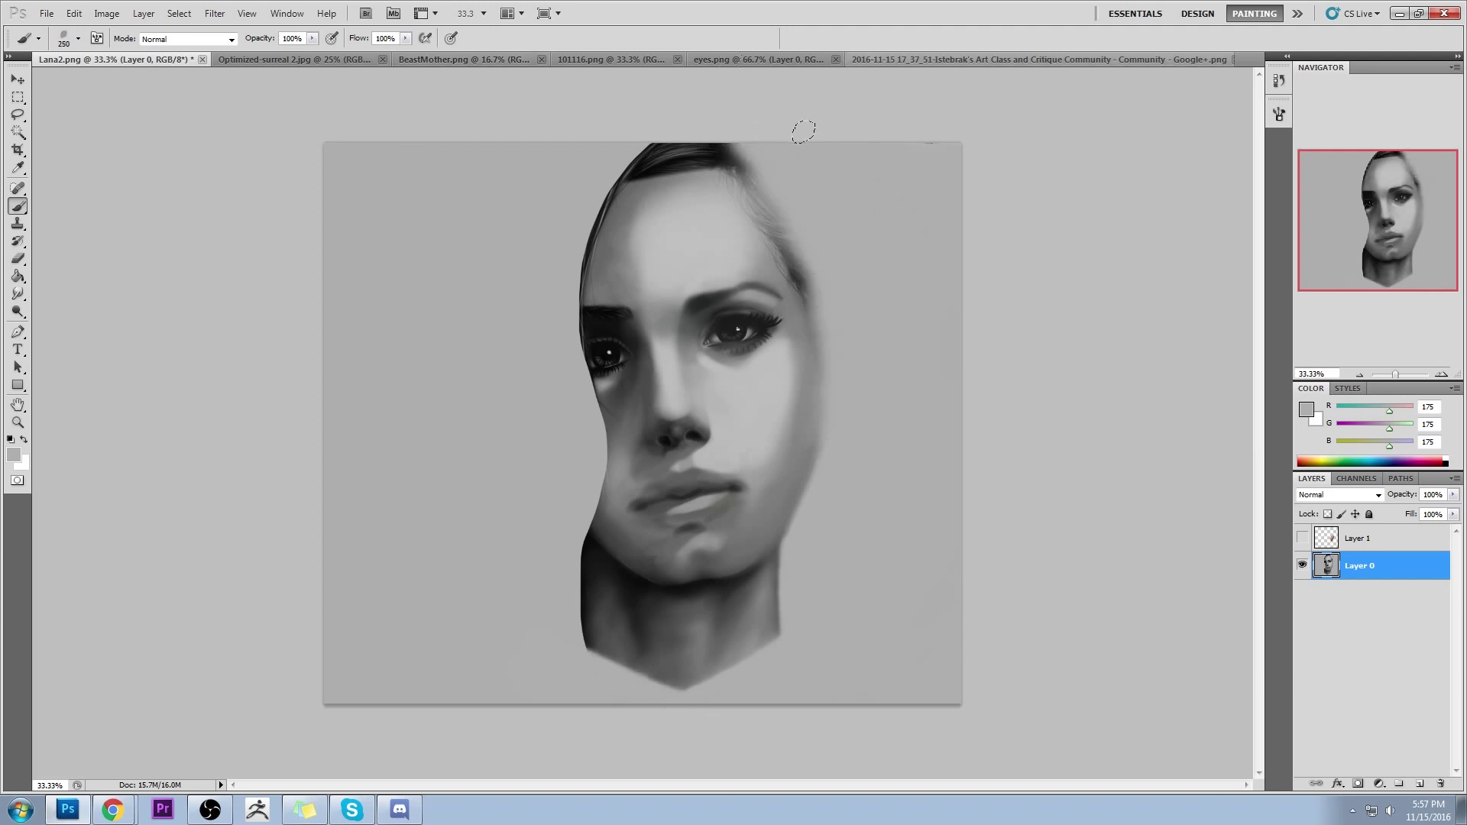
{"action": "mouse_move", "coordinate": [803, 130]}
{"action": "left_mouse_down"}
{"action": "mouse_move", "coordinate": [617, 131]}
{"action": "mouse_move", "coordinate": [780, 118]}
{"action": "mouse_move", "coordinate": [552, 165]}
{"action": "mouse_move", "coordinate": [691, 135]}
{"action": "mouse_move", "coordinate": [540, 218]}
{"action": "mouse_move", "coordinate": [662, 117]}
{"action": "mouse_move", "coordinate": [586, 155]}
{"action": "left_mouse_up"}
{"action": "mouse_move", "coordinate": [685, 131]}
{"action": "left_mouse_down"}
{"action": "mouse_move", "coordinate": [776, 140]}
{"action": "mouse_move", "coordinate": [828, 187]}
{"action": "left_mouse_up"}
{"action": "left_click_drag", "start_coordinate": [924, 166], "coordinate": [943, 136]}
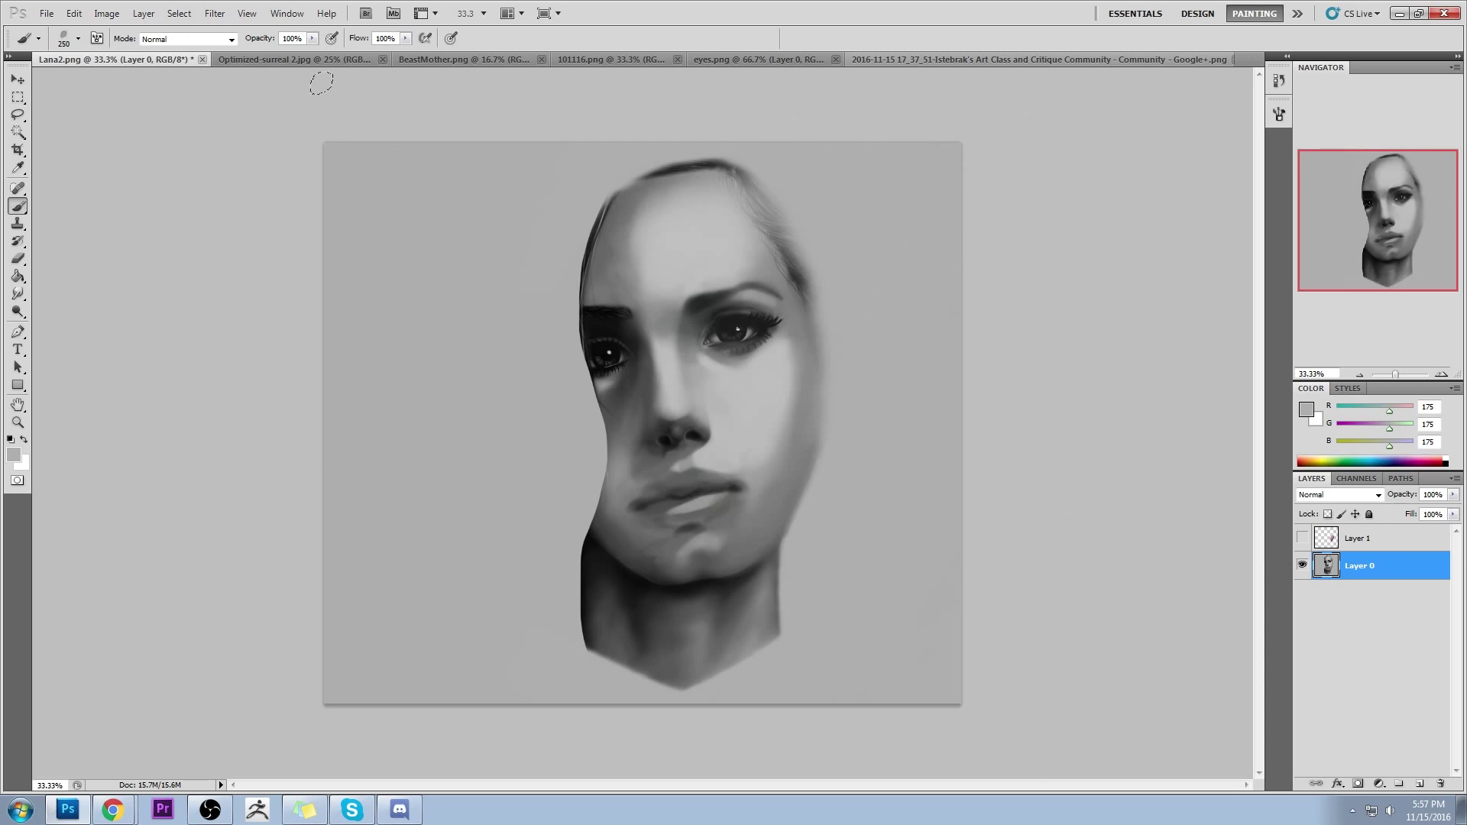
Set the brush to 46% opacity and 600 px, and undo a test stroke of sampled grey 98 beside the shadowed forehead
{"action": "left_click_drag", "start_coordinate": [313, 38], "coordinate": [271, 54]}
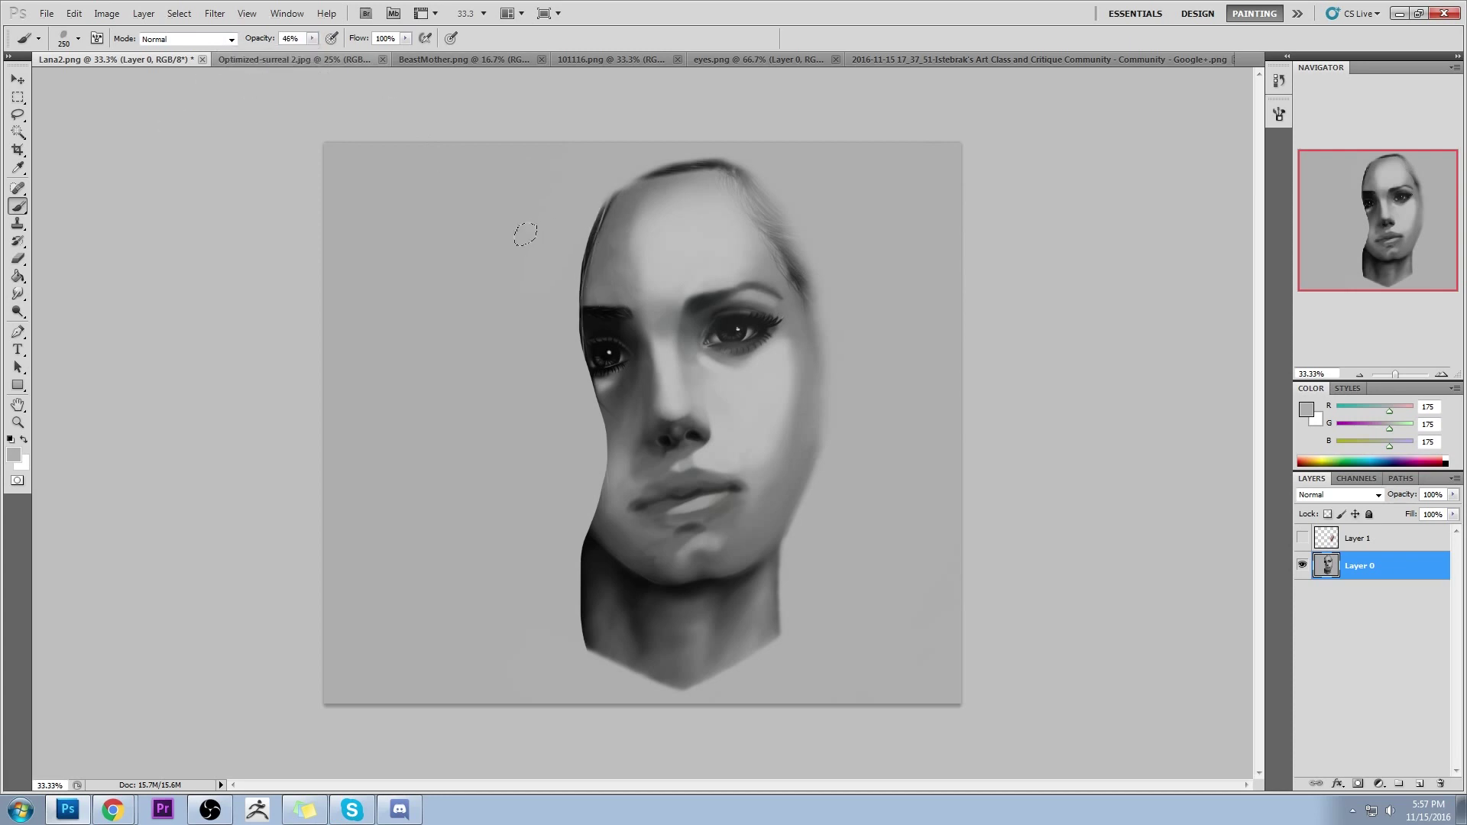
{"action": "key", "text": "bracketright"}
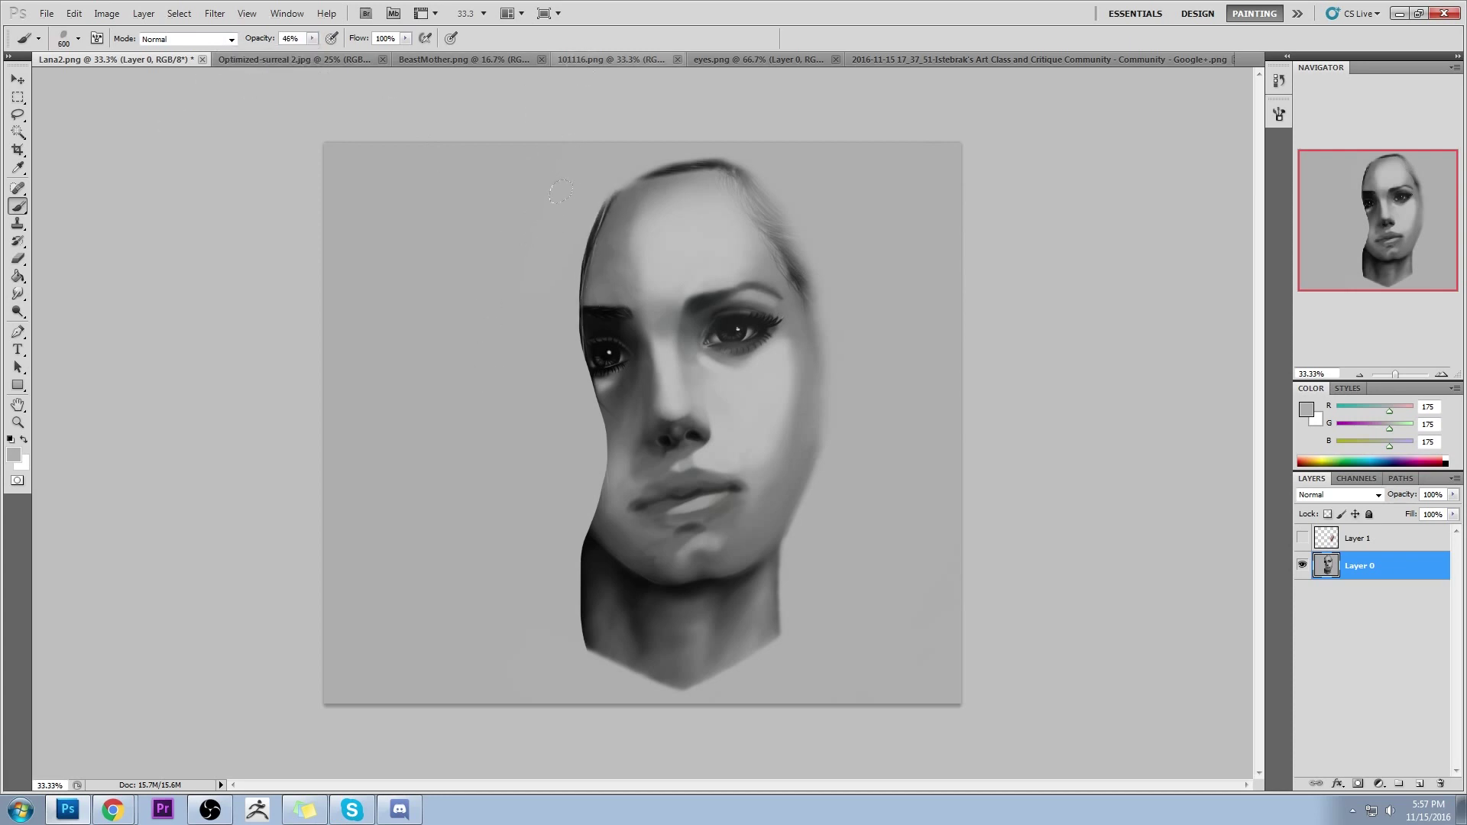
{"action": "left_click", "coordinate": [578, 216], "text": "alt"}
{"action": "left_click_drag", "start_coordinate": [581, 221], "coordinate": [517, 301]}
{"action": "key", "text": "ctrl+z"}
In Lighten brush mode, fade the dark hairline and shadowed neck with sampled grey 175, and the shadow under the chin with grey 80
{"action": "left_click", "coordinate": [230, 39]}
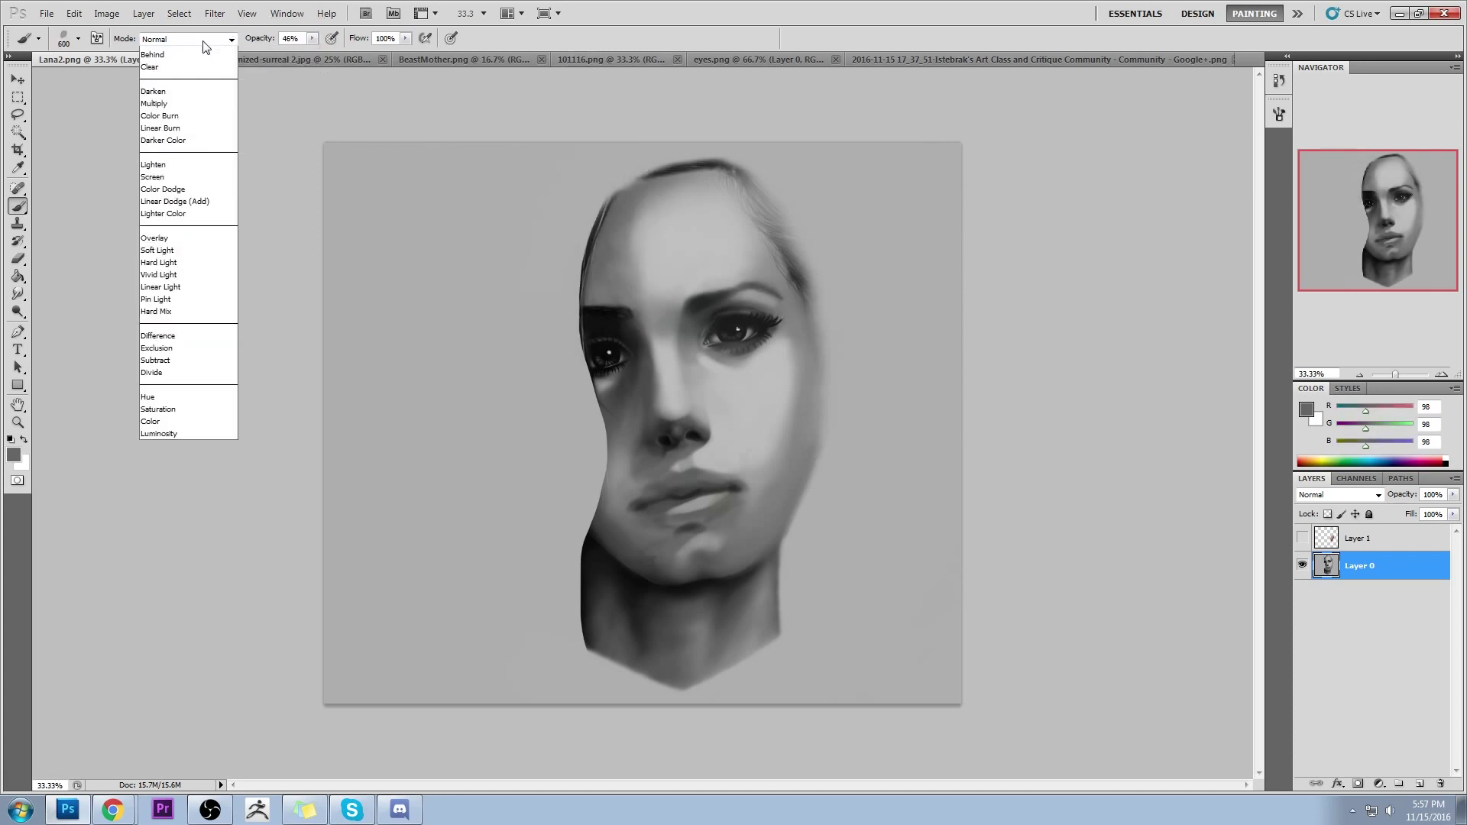
{"action": "left_click", "coordinate": [172, 186]}
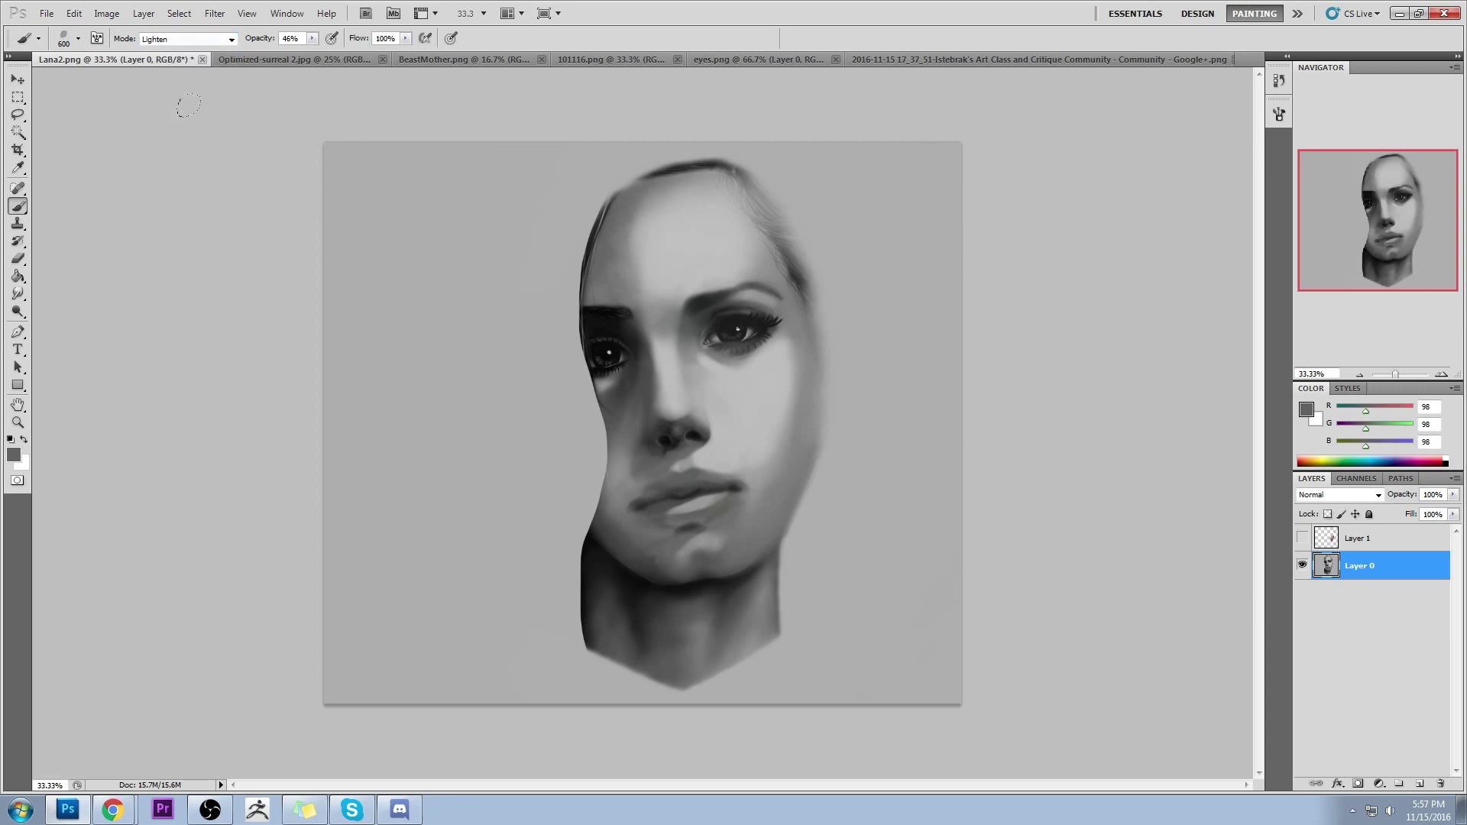
{"action": "left_click", "coordinate": [538, 221], "text": "alt"}
{"action": "mouse_move", "coordinate": [539, 220]}
{"action": "left_mouse_down"}
{"action": "mouse_move", "coordinate": [497, 348]}
{"action": "mouse_move", "coordinate": [545, 152]}
{"action": "mouse_move", "coordinate": [492, 355]}
{"action": "left_mouse_up"}
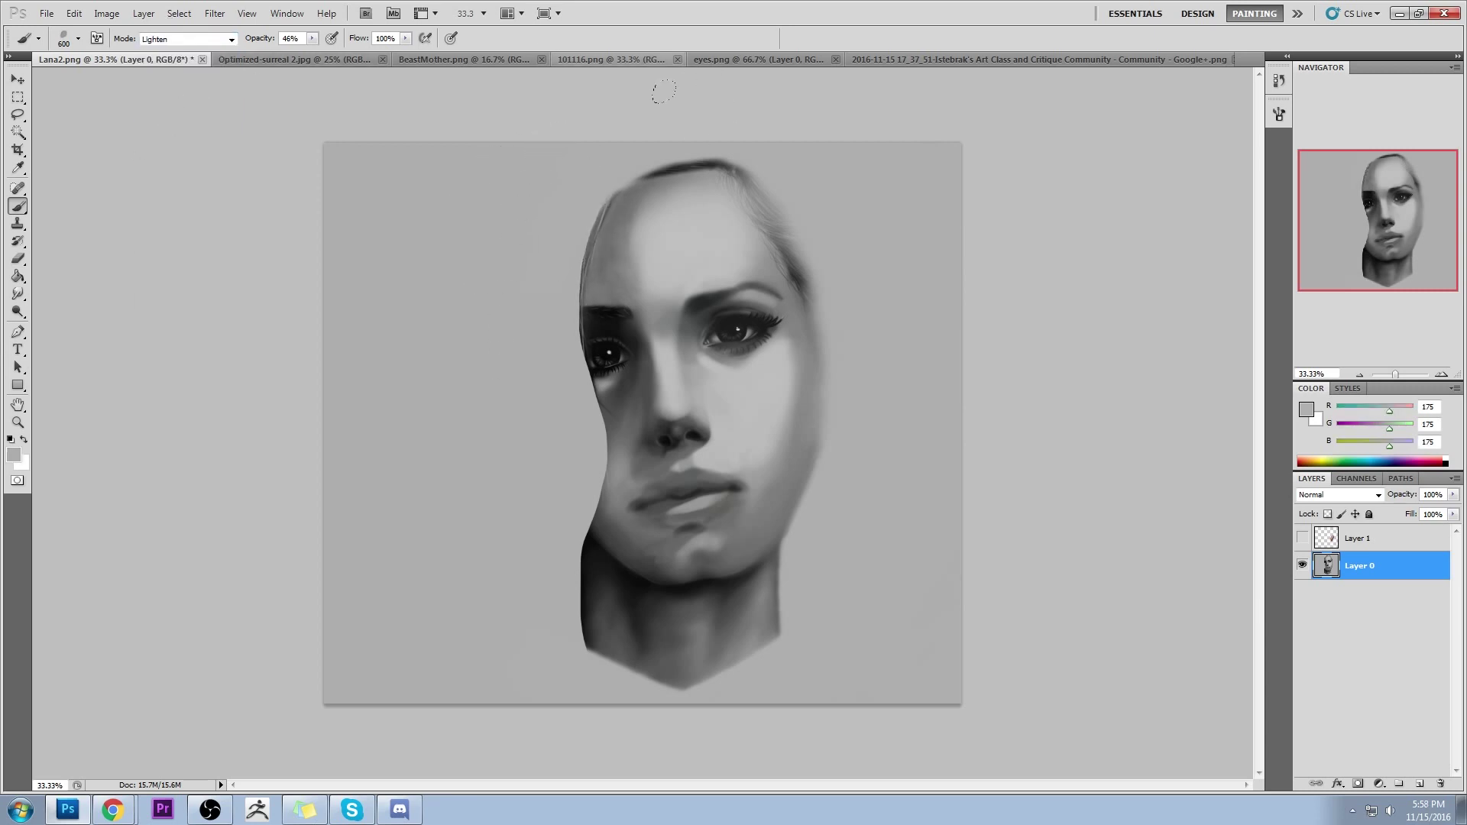
{"action": "mouse_move", "coordinate": [615, 162]}
{"action": "left_mouse_down"}
{"action": "mouse_move", "coordinate": [710, 105]}
{"action": "mouse_move", "coordinate": [688, 99]}
{"action": "mouse_move", "coordinate": [752, 85]}
{"action": "mouse_move", "coordinate": [673, 100]}
{"action": "left_mouse_up"}
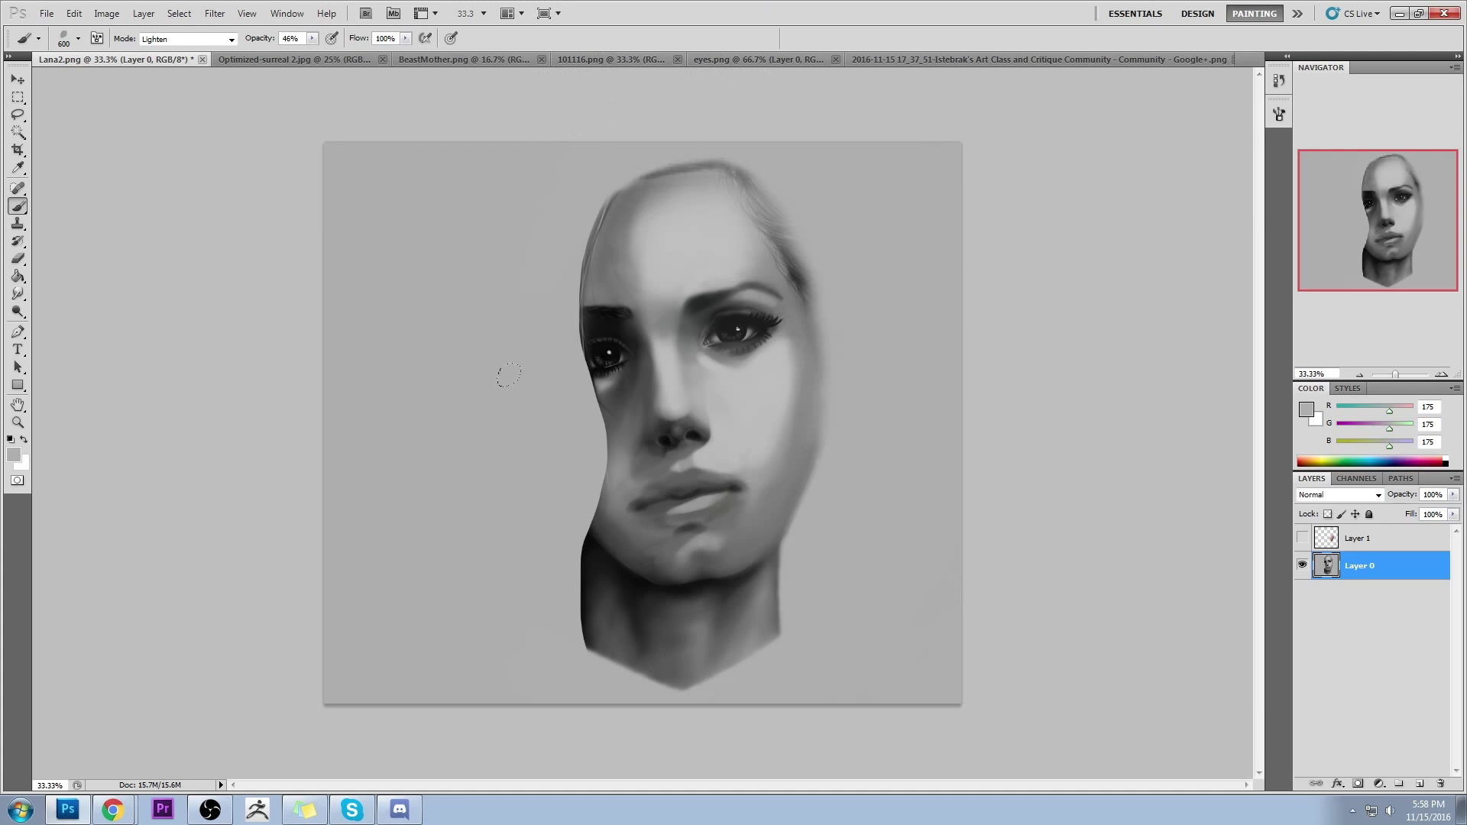
{"action": "mouse_move", "coordinate": [520, 504]}
{"action": "left_mouse_down"}
{"action": "mouse_move", "coordinate": [566, 645]}
{"action": "mouse_move", "coordinate": [501, 550]}
{"action": "mouse_move", "coordinate": [557, 655]}
{"action": "left_mouse_up"}
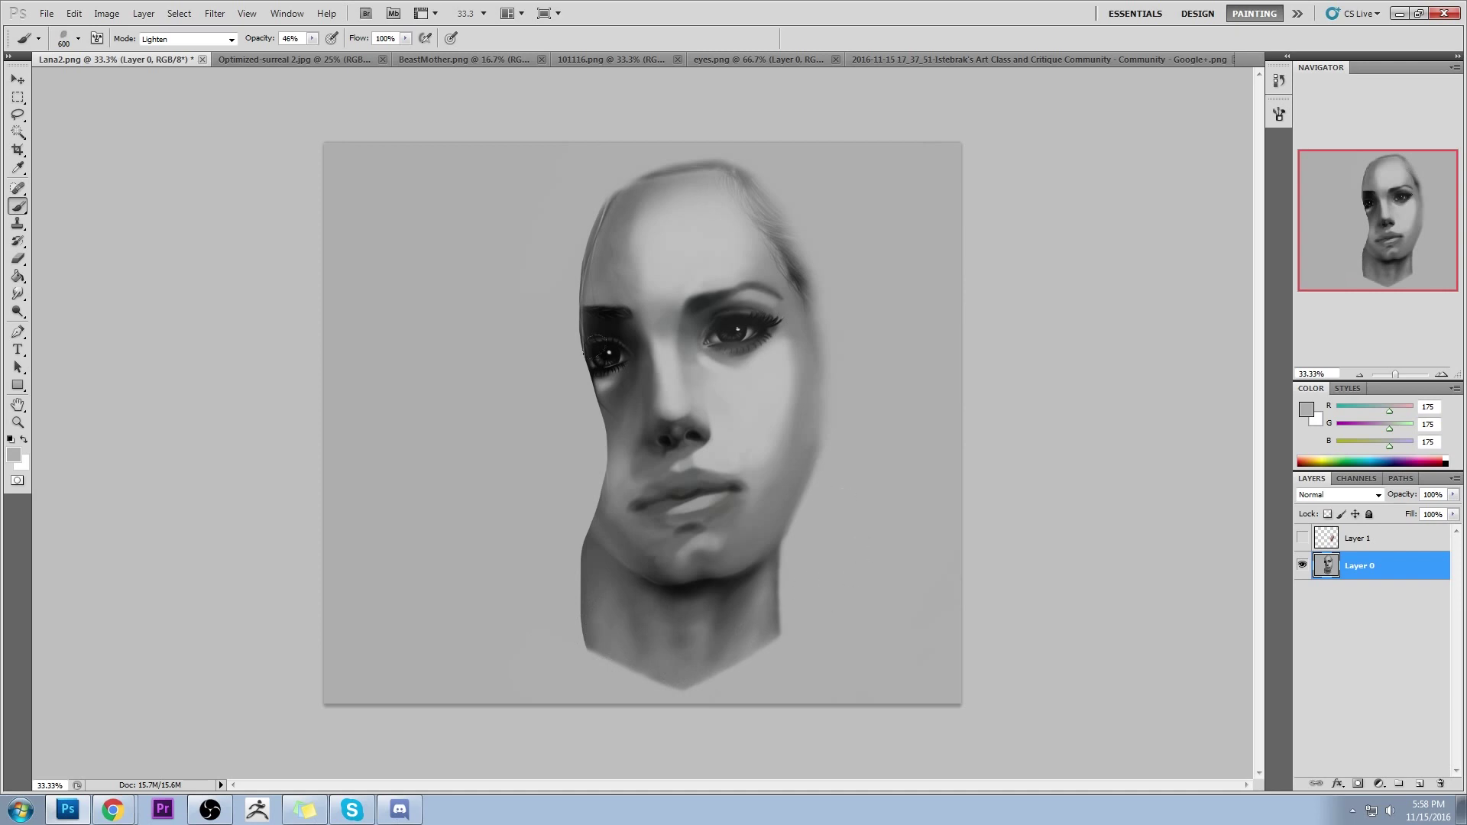
{"action": "left_click", "coordinate": [714, 604], "text": "alt"}
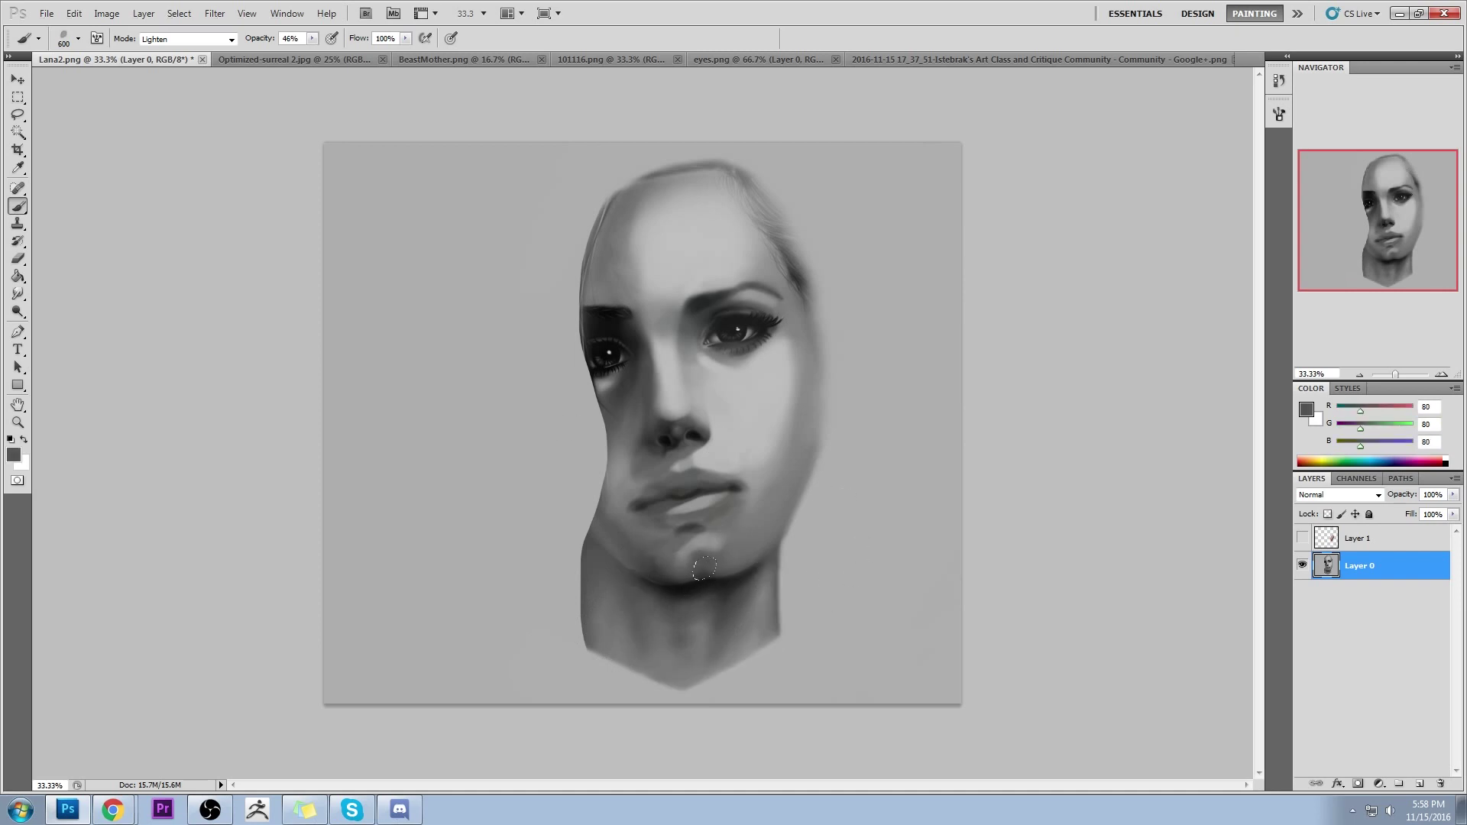
{"action": "left_click_drag", "start_coordinate": [672, 592], "coordinate": [700, 577]}
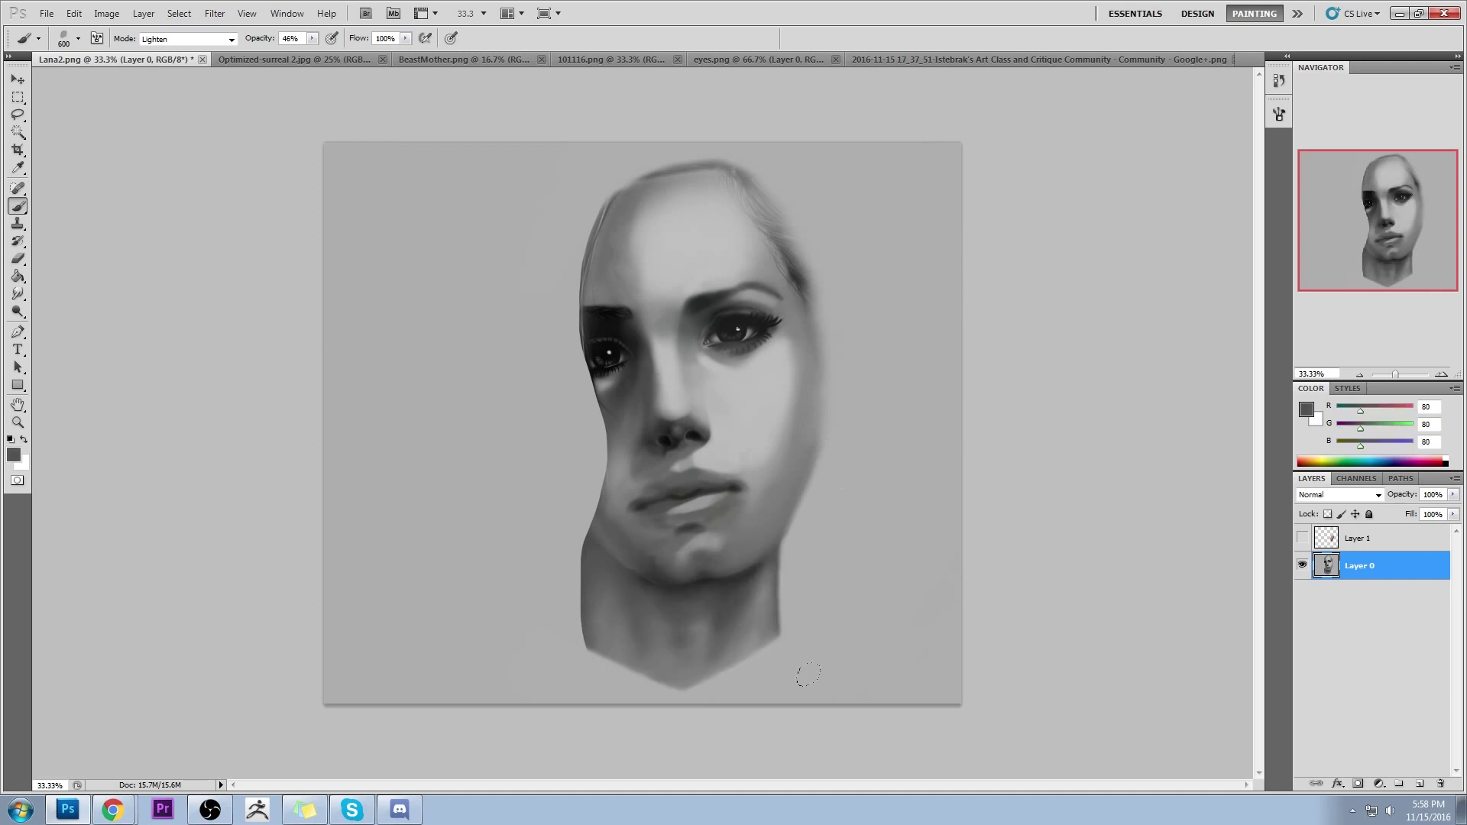
In Darken brush mode, tone down the bright skin of the forehead and face with sampled grey 125
{"action": "left_click", "coordinate": [232, 39]}
{"action": "left_click", "coordinate": [187, 118]}
{"action": "left_click", "coordinate": [619, 266], "text": "alt"}
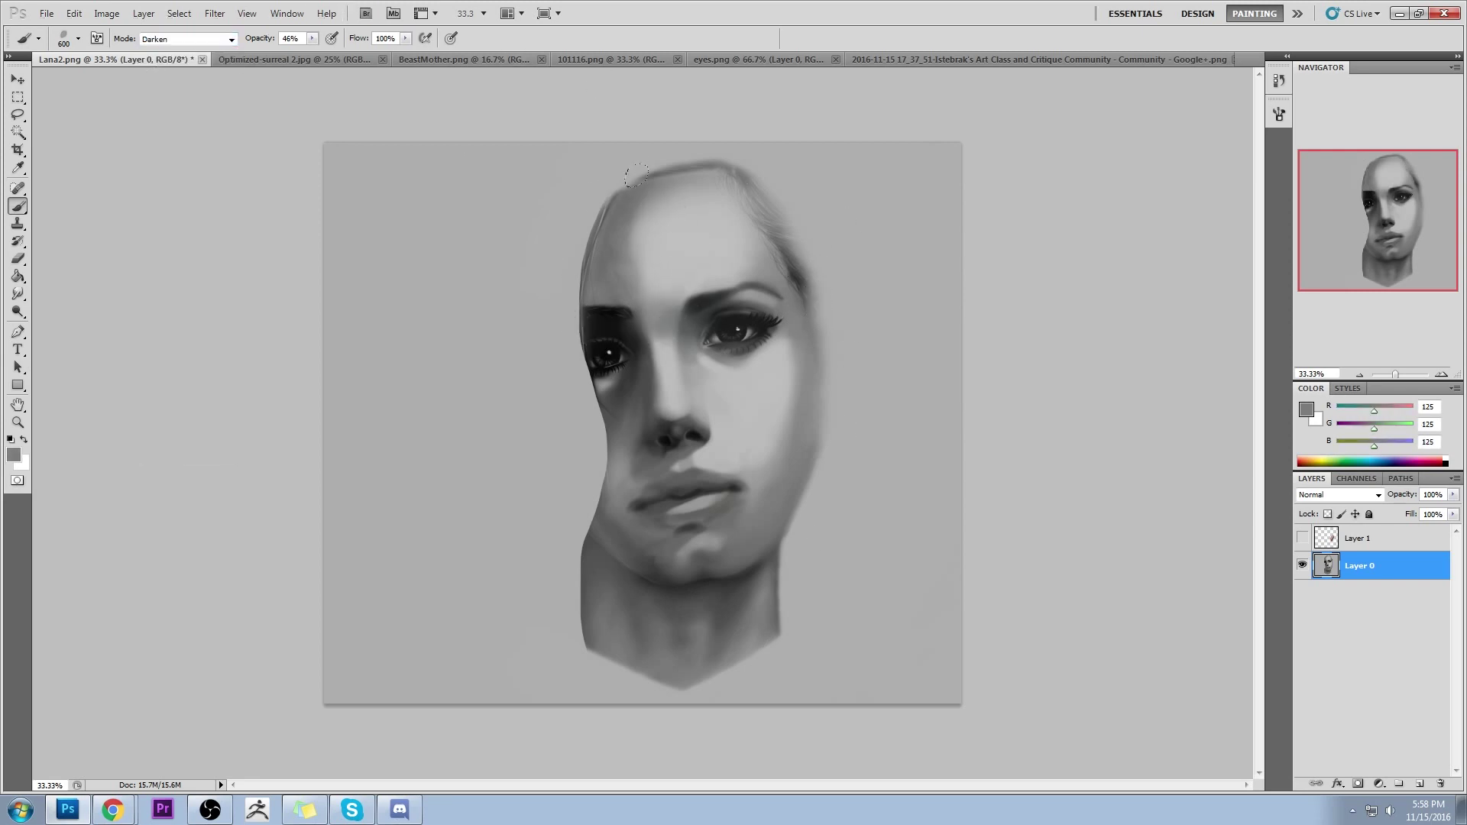
{"action": "mouse_move", "coordinate": [636, 252]}
{"action": "left_mouse_down"}
{"action": "mouse_move", "coordinate": [680, 417]}
{"action": "mouse_move", "coordinate": [718, 401]}
{"action": "left_mouse_up"}
Switch the brush to Lighten mode and lift the darks of the brows, eyes, nose and mouth with sampled grey 171
{"action": "left_click", "coordinate": [219, 39]}
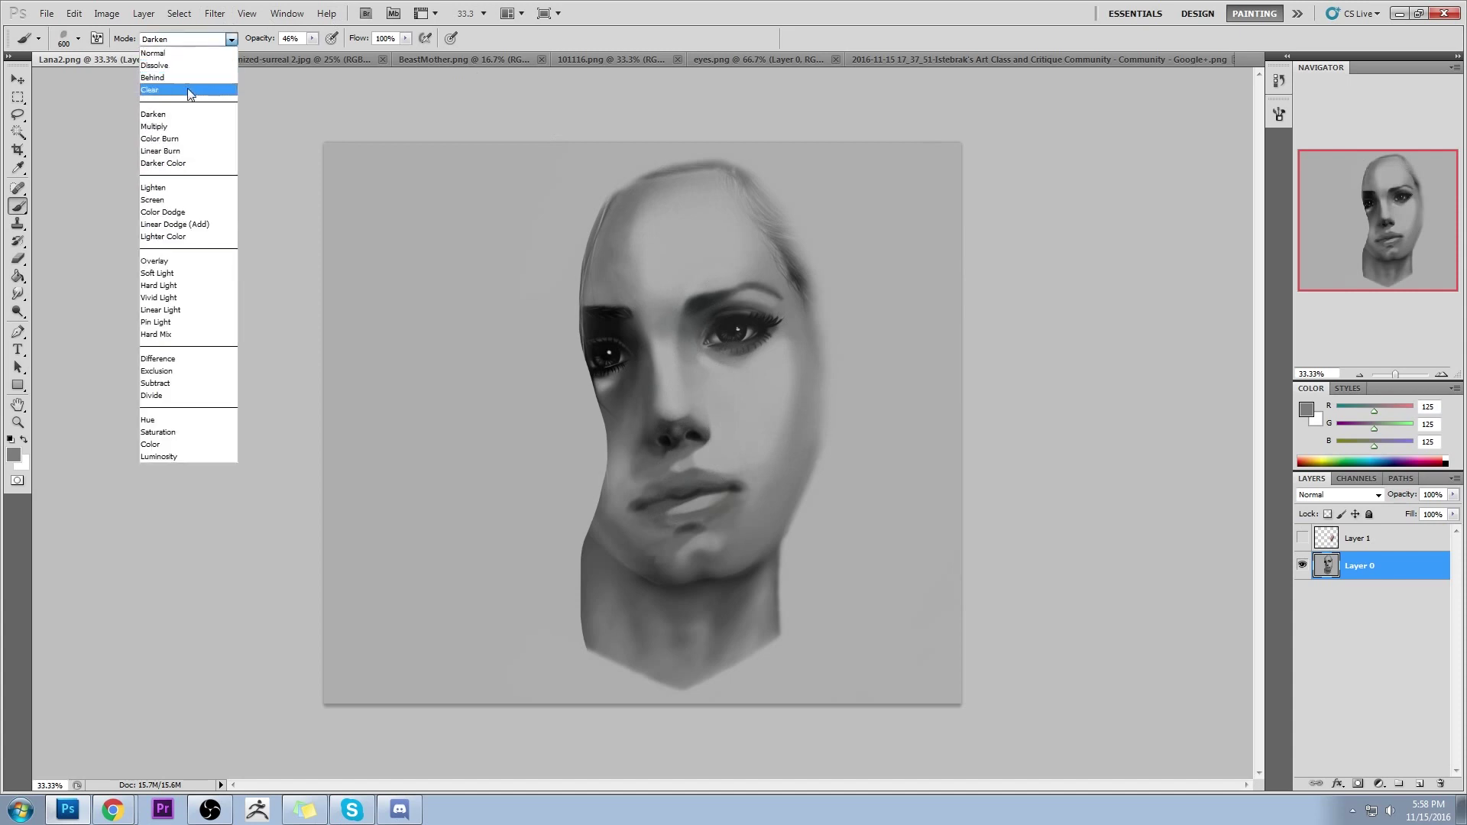
{"action": "left_click", "coordinate": [187, 187]}
{"action": "left_click", "coordinate": [755, 390], "text": "alt"}
{"action": "left_click_drag", "start_coordinate": [725, 330], "coordinate": [738, 310]}
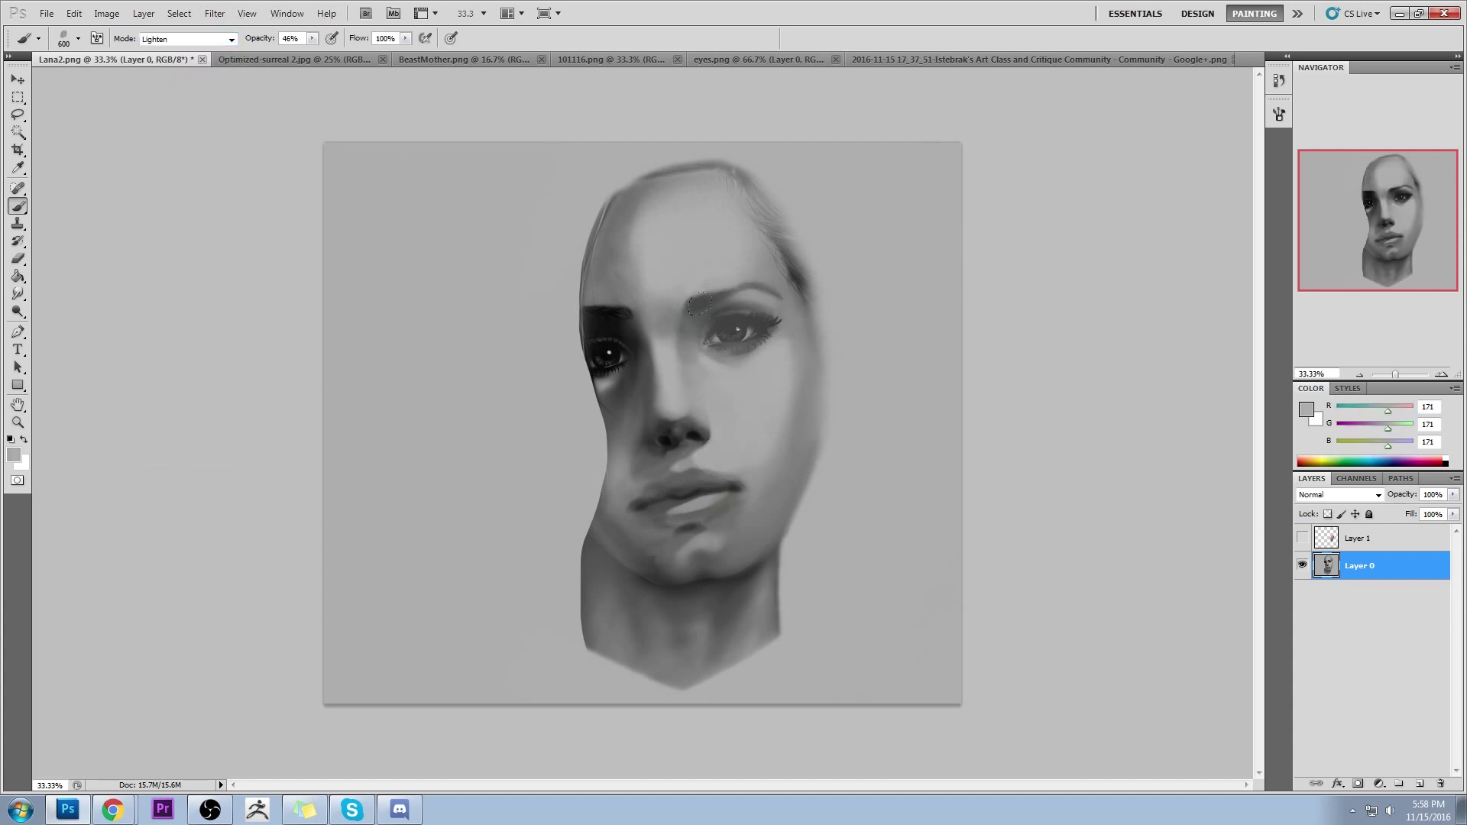
{"action": "mouse_move", "coordinate": [679, 435]}
{"action": "left_mouse_down"}
{"action": "mouse_move", "coordinate": [699, 504]}
{"action": "mouse_move", "coordinate": [626, 565]}
{"action": "left_mouse_up"}
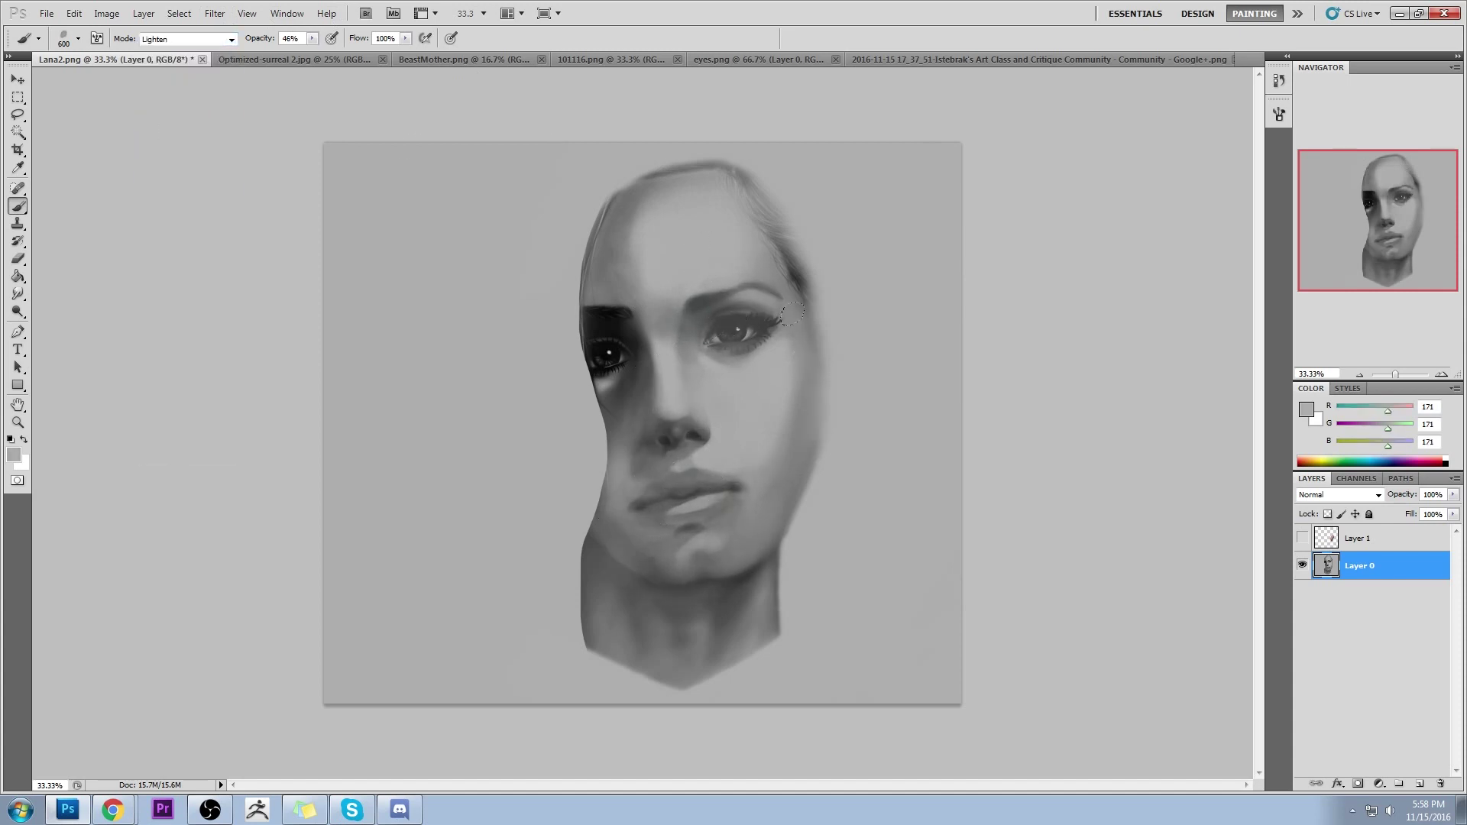
{"action": "left_click_drag", "start_coordinate": [610, 312], "coordinate": [615, 375]}
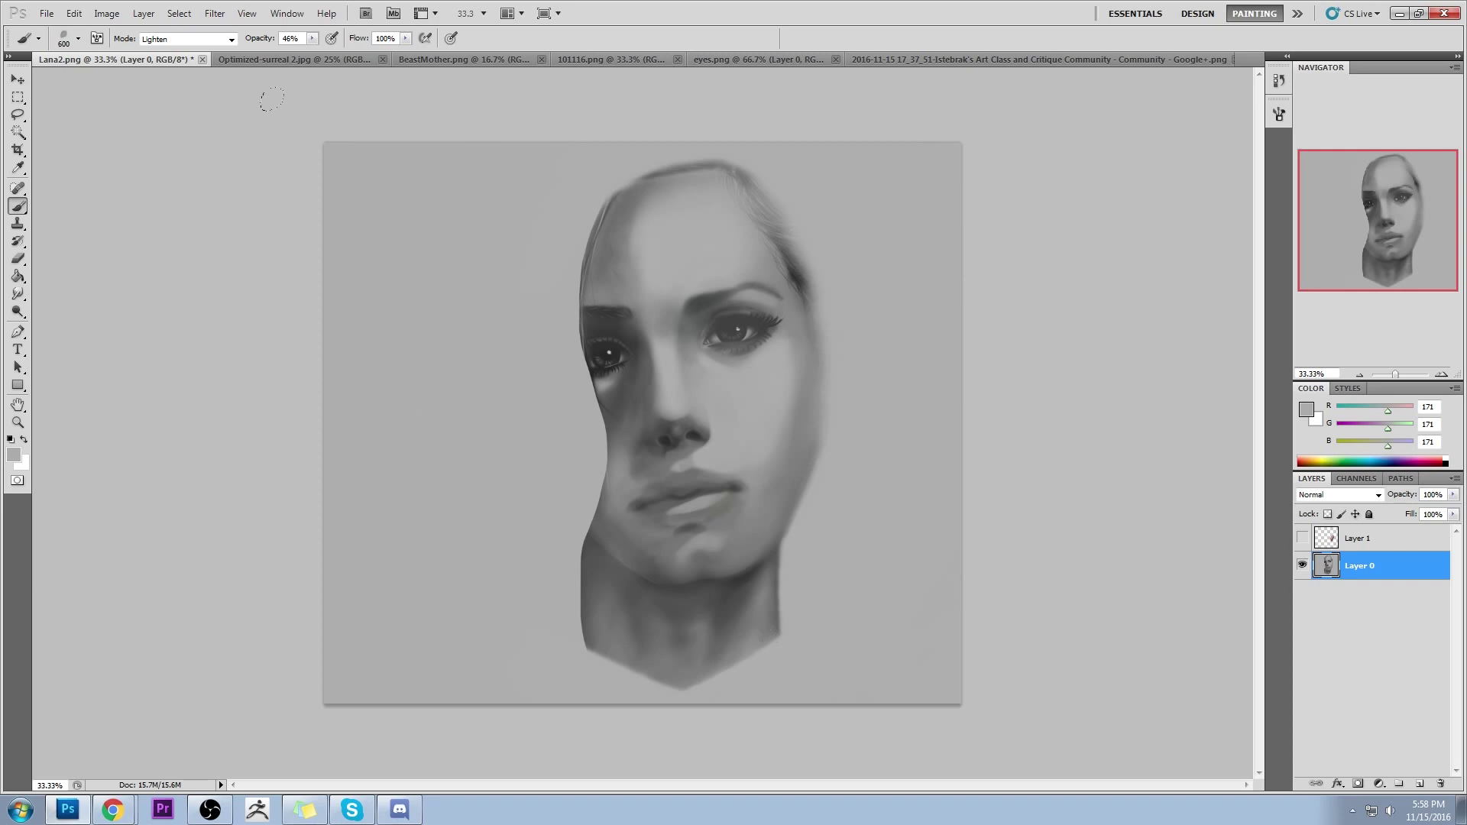
Close Lana2.png without saving and bring up the Optimized-surreal 2.jpg painting
{"action": "left_click", "coordinate": [203, 60]}
{"action": "left_click", "coordinate": [720, 306]}
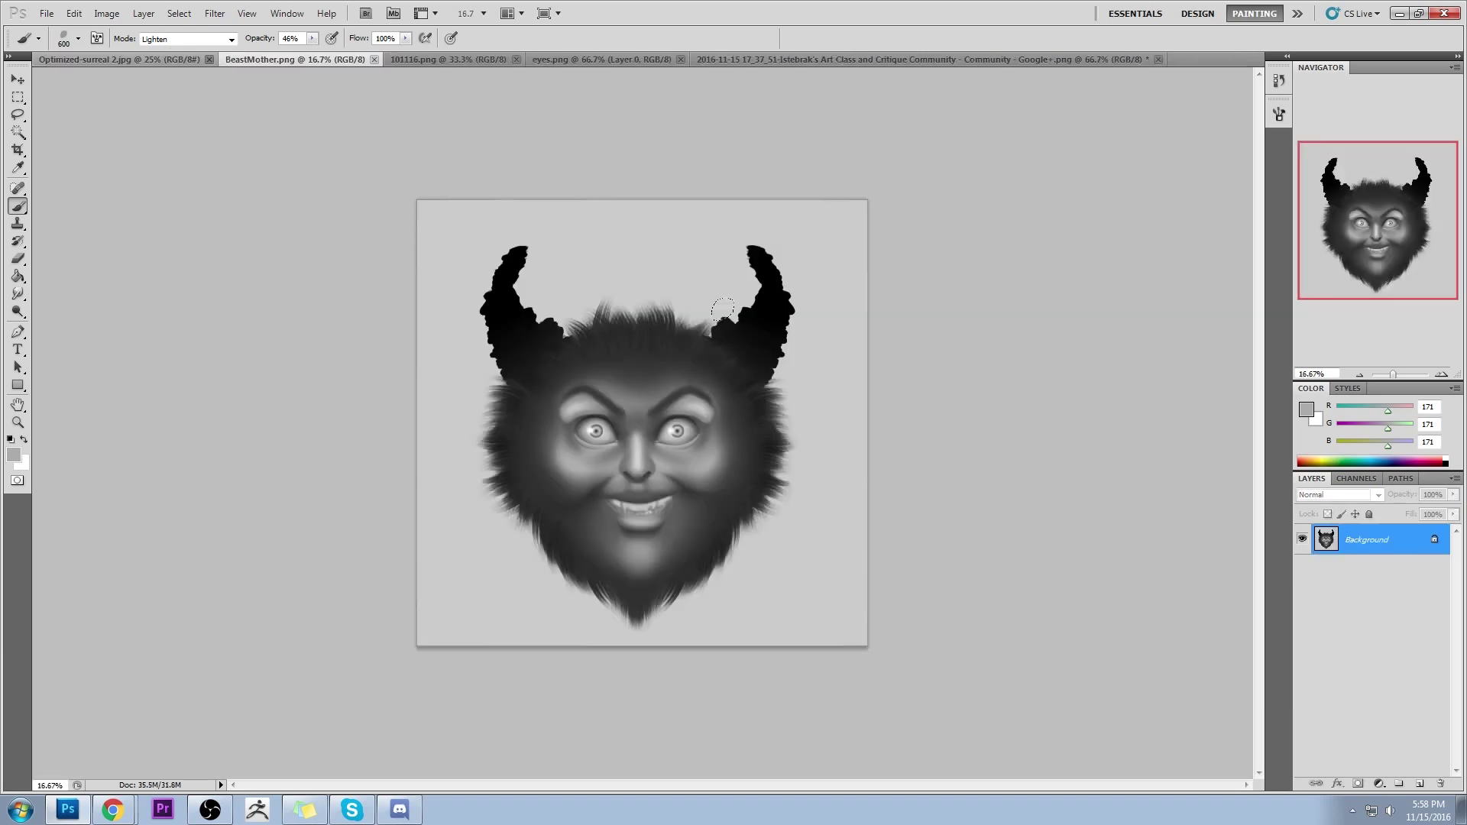
{"action": "left_click", "coordinate": [128, 60]}
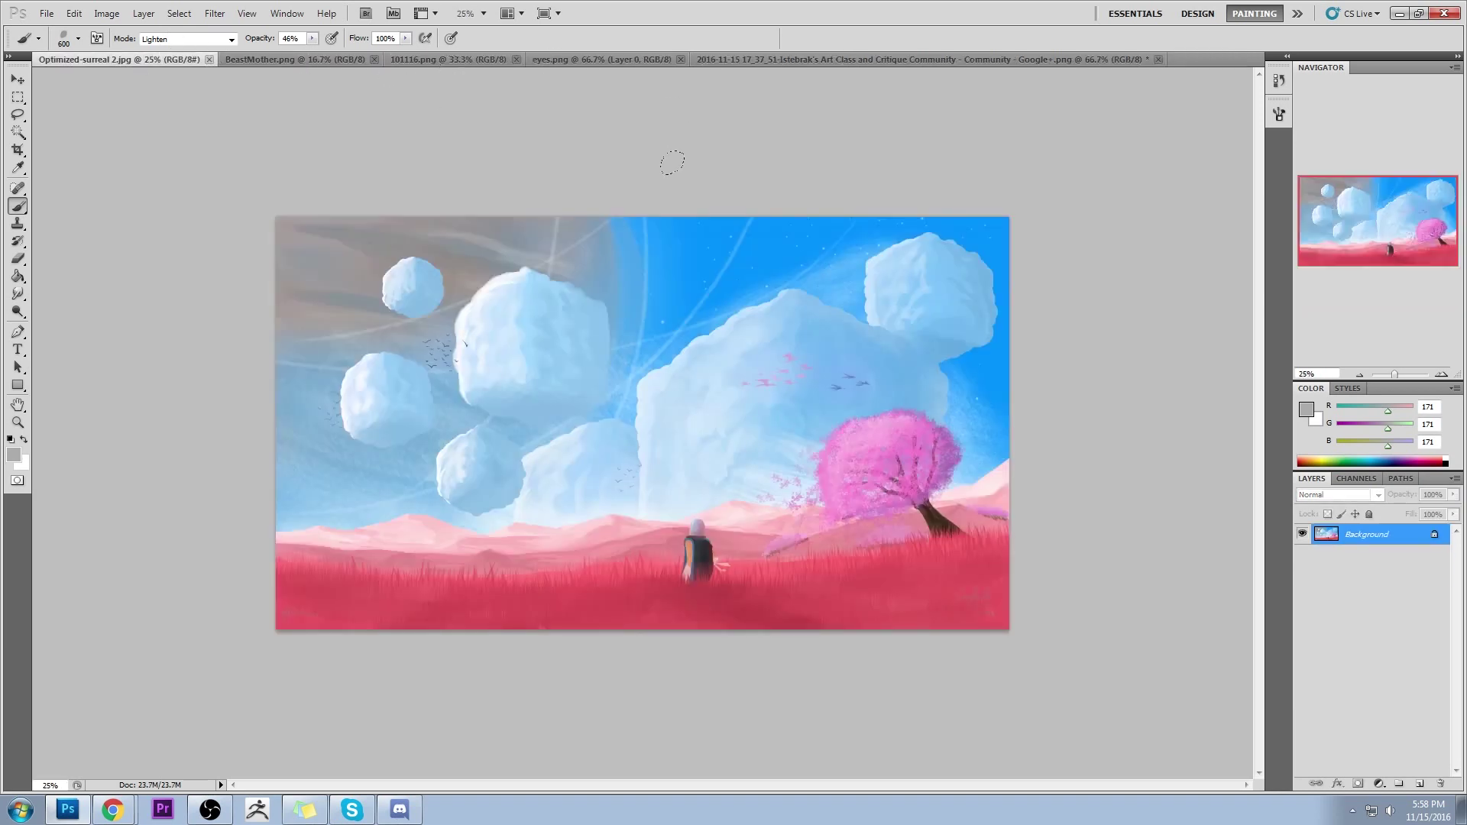
Choose the soft round 65 px brush preset and enlarge it to 800 px
{"action": "right_click", "coordinate": [763, 361]}
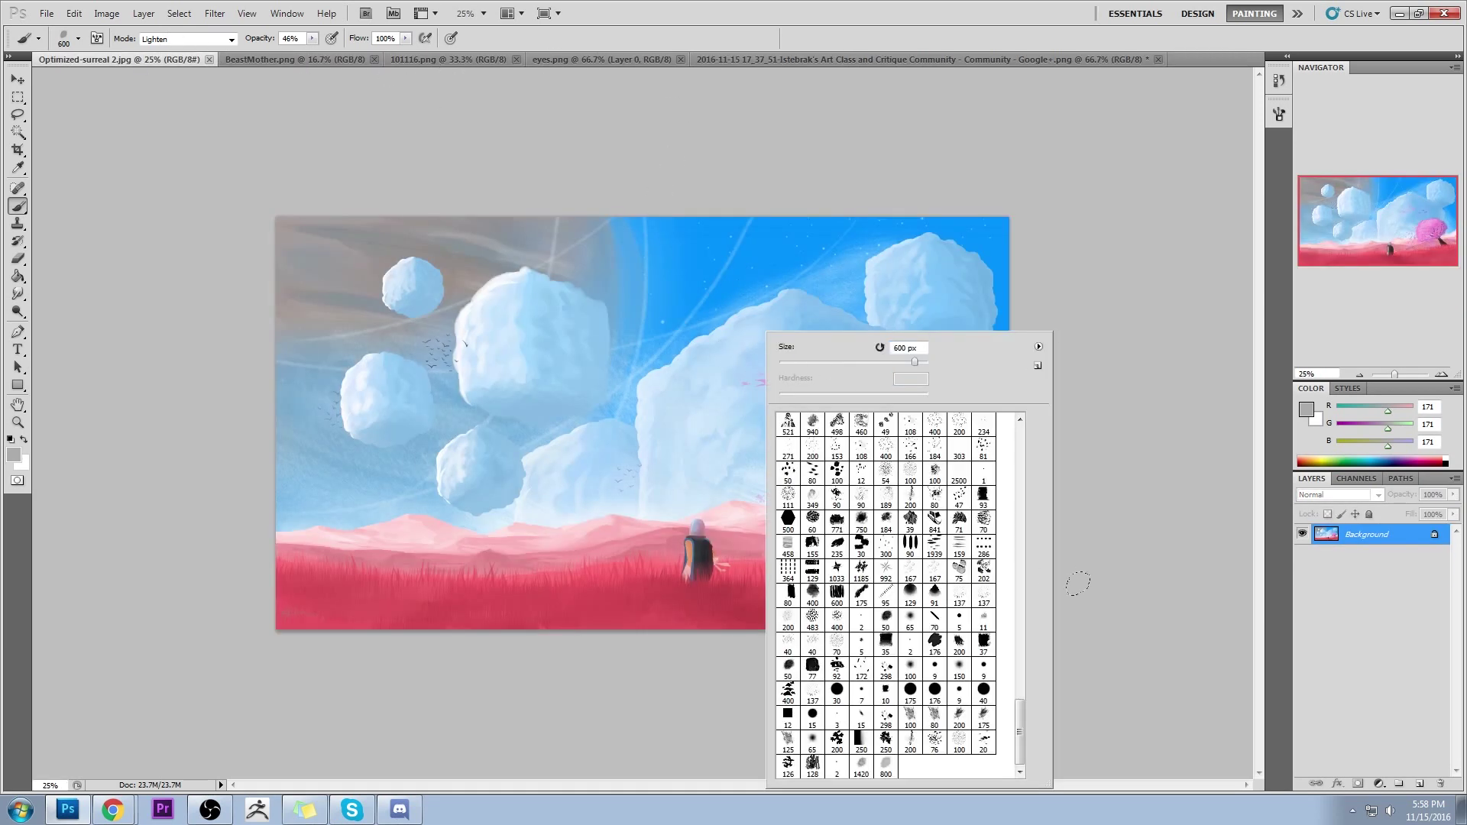
{"action": "double_click", "coordinate": [918, 620]}
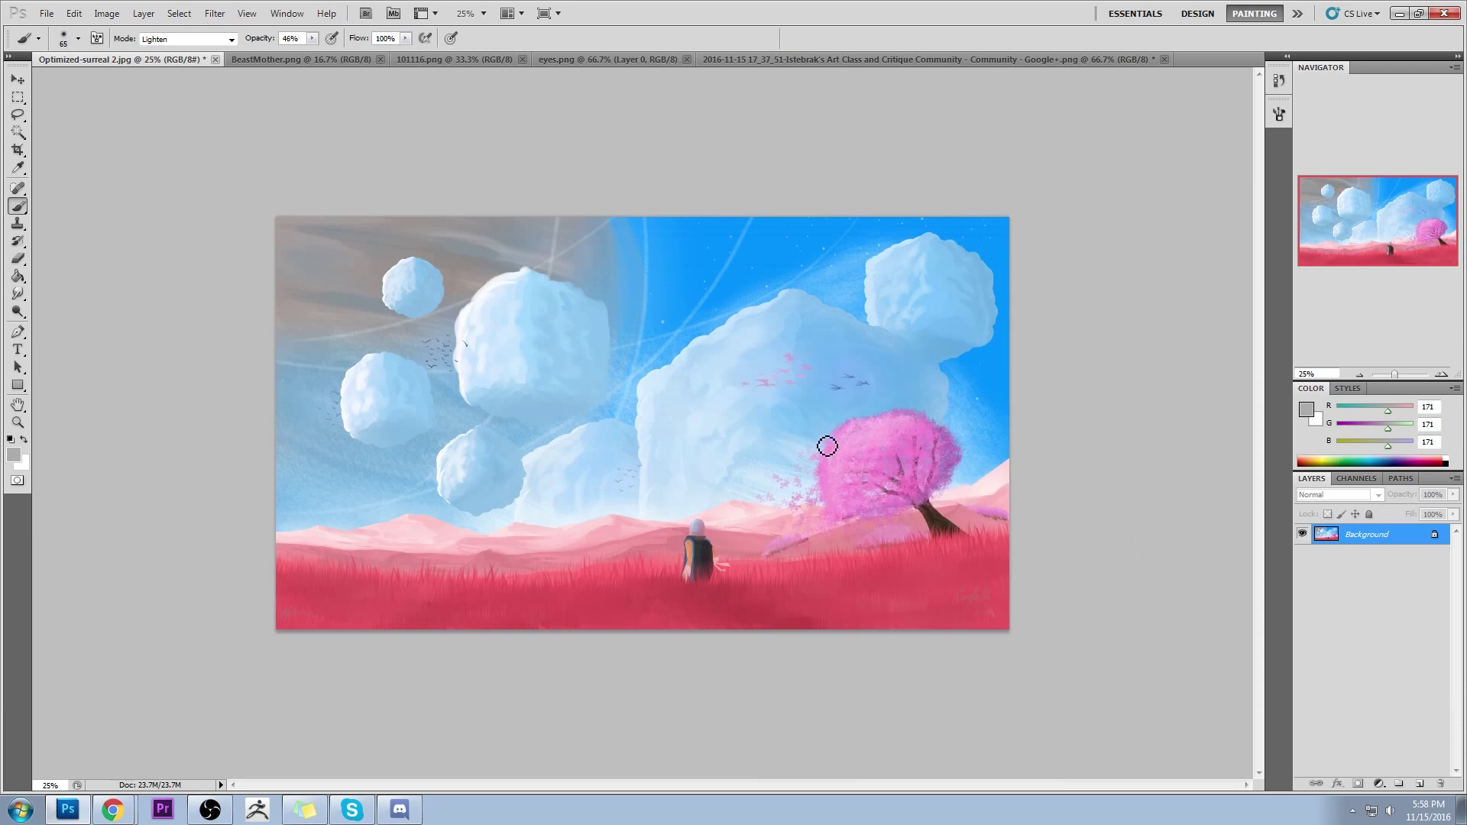
{"action": "key", "text": "bracketright"}
{"action": "key", "text": "bracketright"}
{"action": "key", "text": "bracketright"}
{"action": "key", "text": "bracketright"}
{"action": "key", "text": "bracketright"}
{"action": "key", "text": "bracketright"}
{"action": "key", "text": "bracketright"}
{"action": "key", "text": "bracketright"}
{"action": "key", "text": "bracketright"}
{"action": "key", "text": "bracketright"}
{"action": "key", "text": "bracketright"}
{"action": "key", "text": "bracketright"}
{"action": "key", "text": "bracketright"}
{"action": "key", "text": "bracketright"}
Add a new layer, sample the sky blue (8, 149, 255), and set the brush mode to Normal
{"action": "left_click", "coordinate": [1420, 783]}
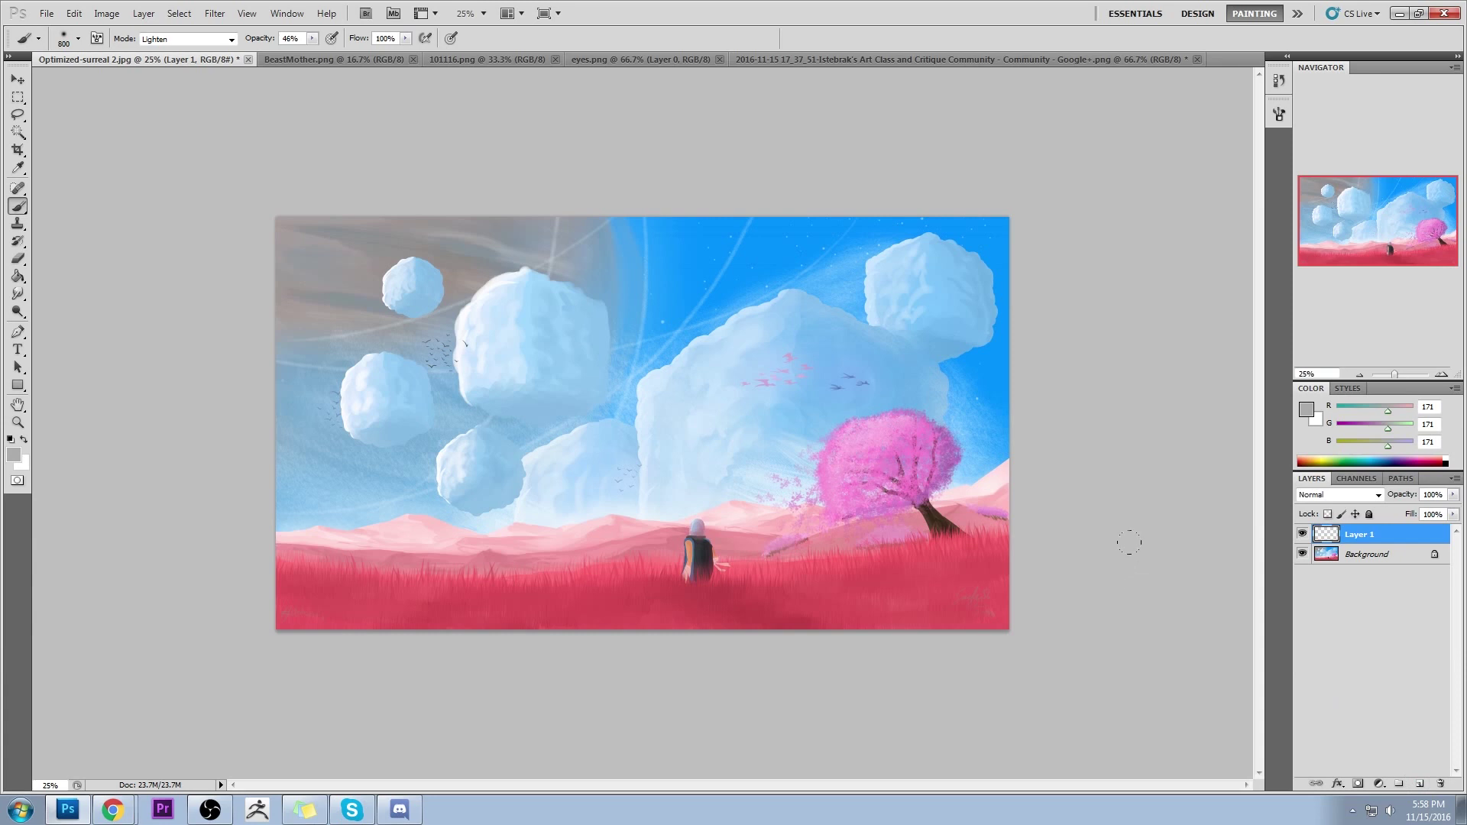
{"action": "left_click", "coordinate": [667, 241], "text": "alt"}
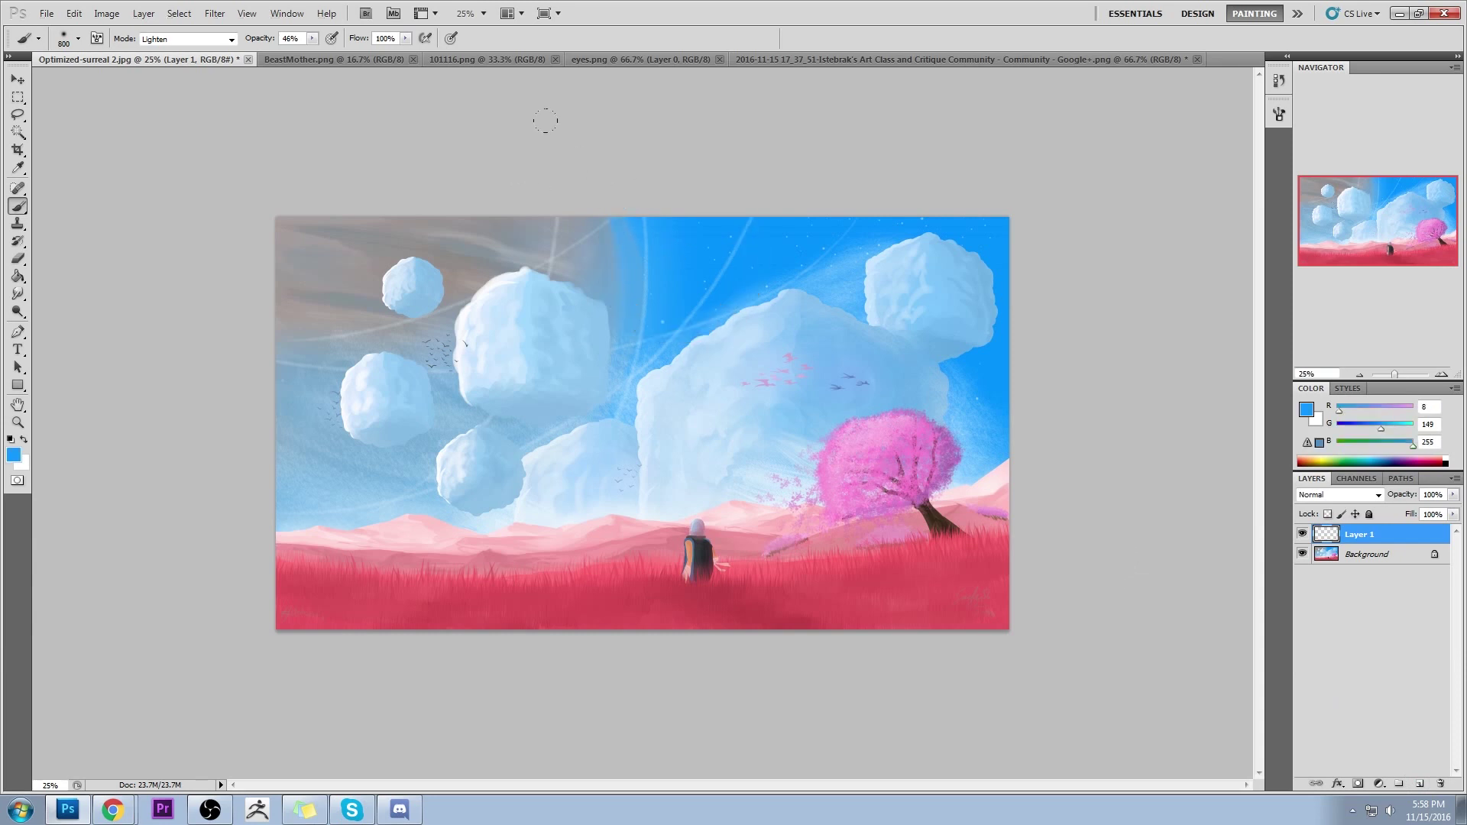
{"action": "left_click", "coordinate": [187, 38]}
{"action": "left_click", "coordinate": [176, 48]}
Set the new layer's blending to Color and tint the brown sky and pink hills blue (30, 158, 255), lowering brush opacity to 18%
{"action": "left_click", "coordinate": [1337, 494]}
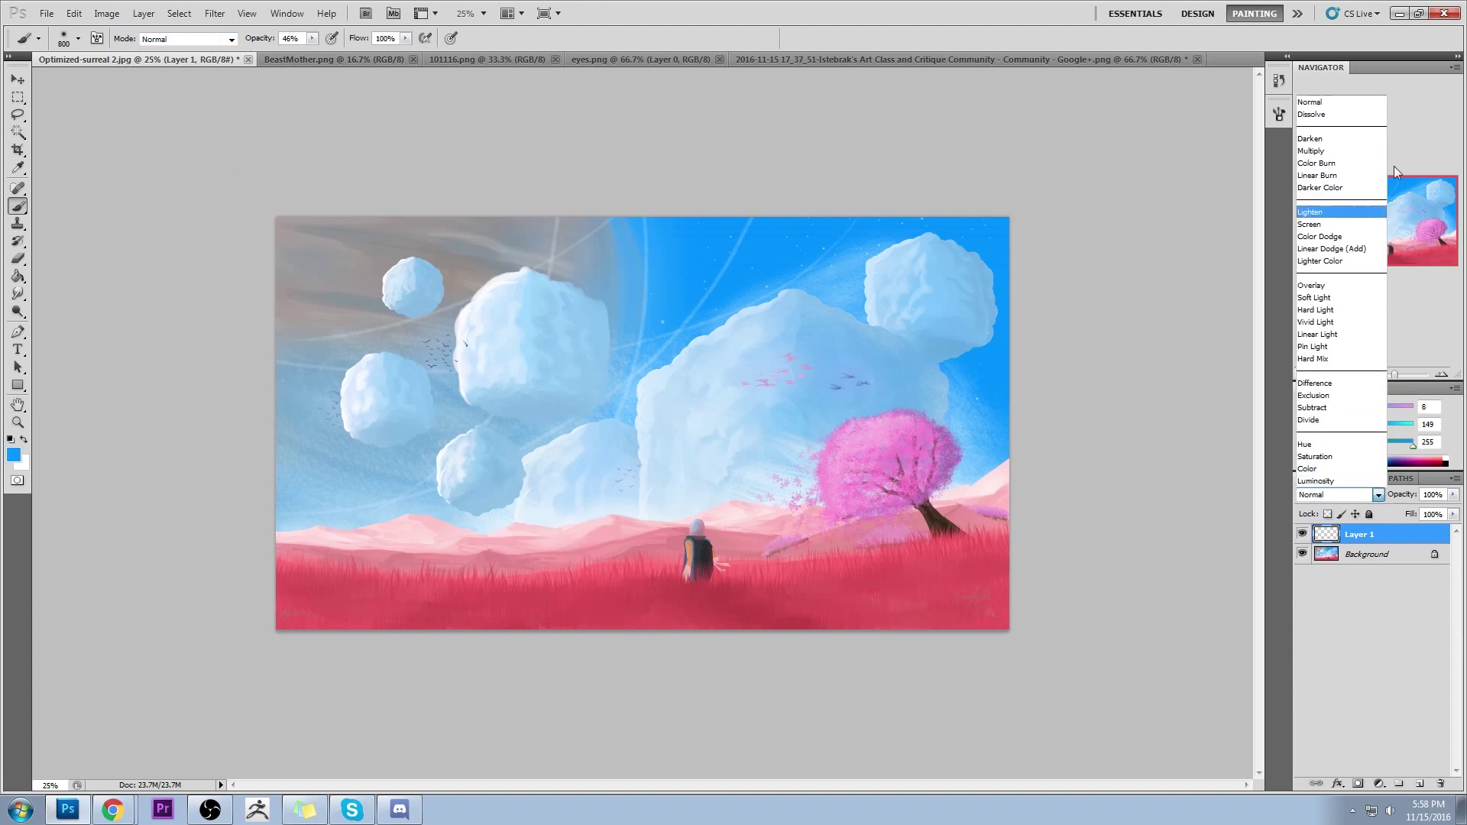
{"action": "left_click", "coordinate": [1332, 218]}
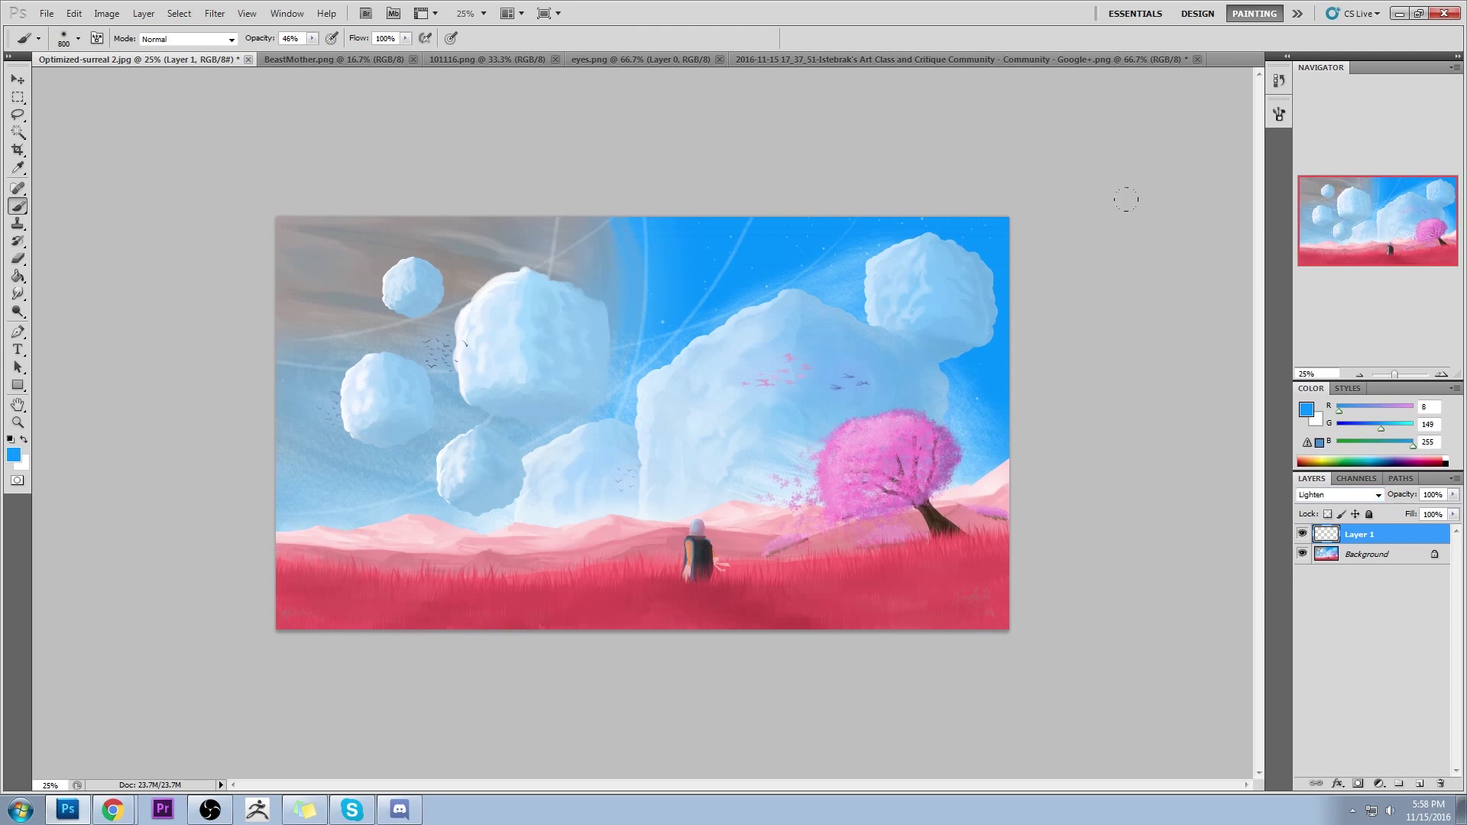
{"action": "left_click", "coordinate": [1339, 495]}
{"action": "left_click", "coordinate": [1344, 470]}
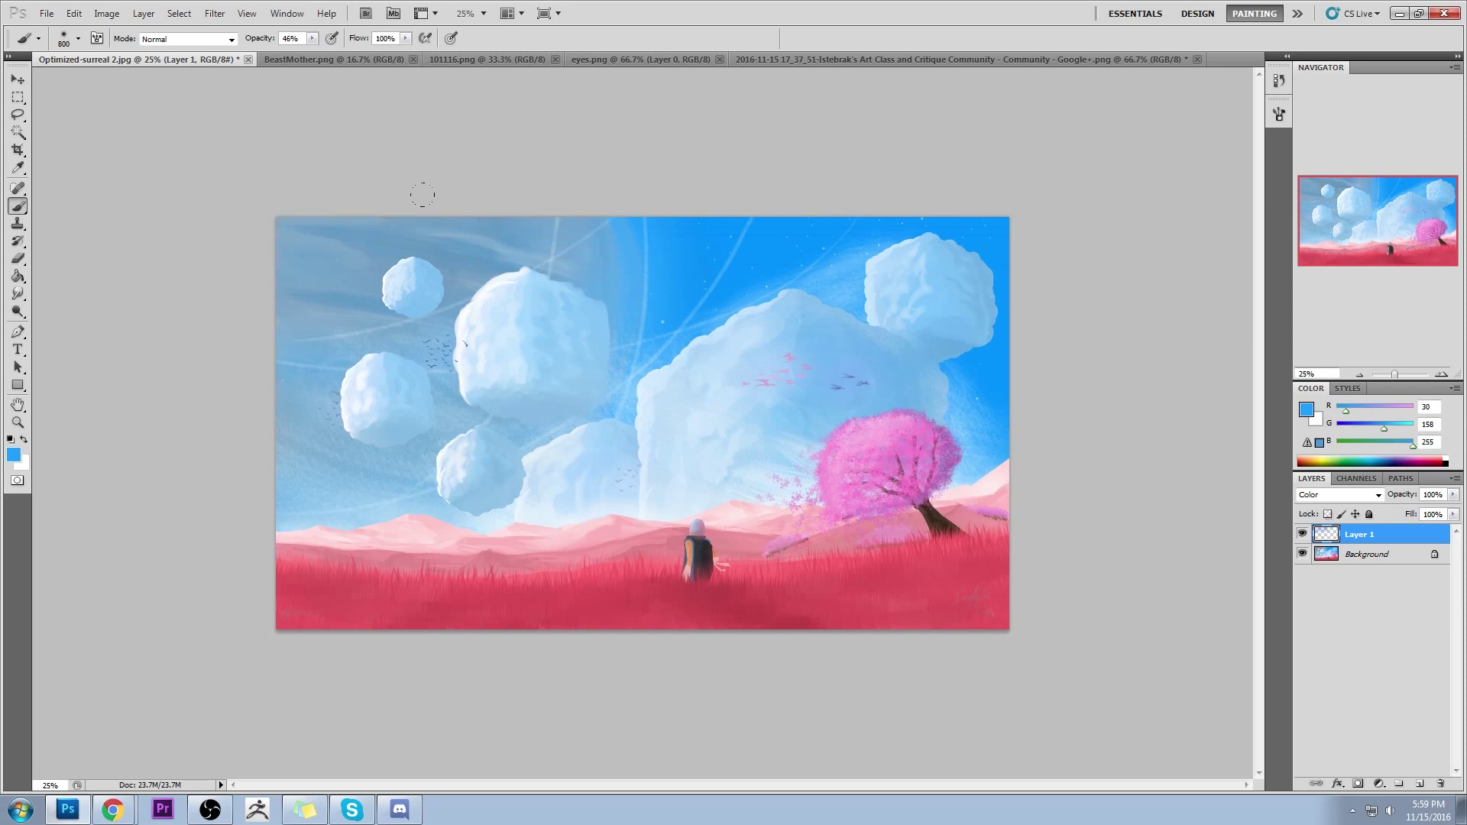
{"action": "key", "text": "1"}
{"action": "key", "text": "8"}
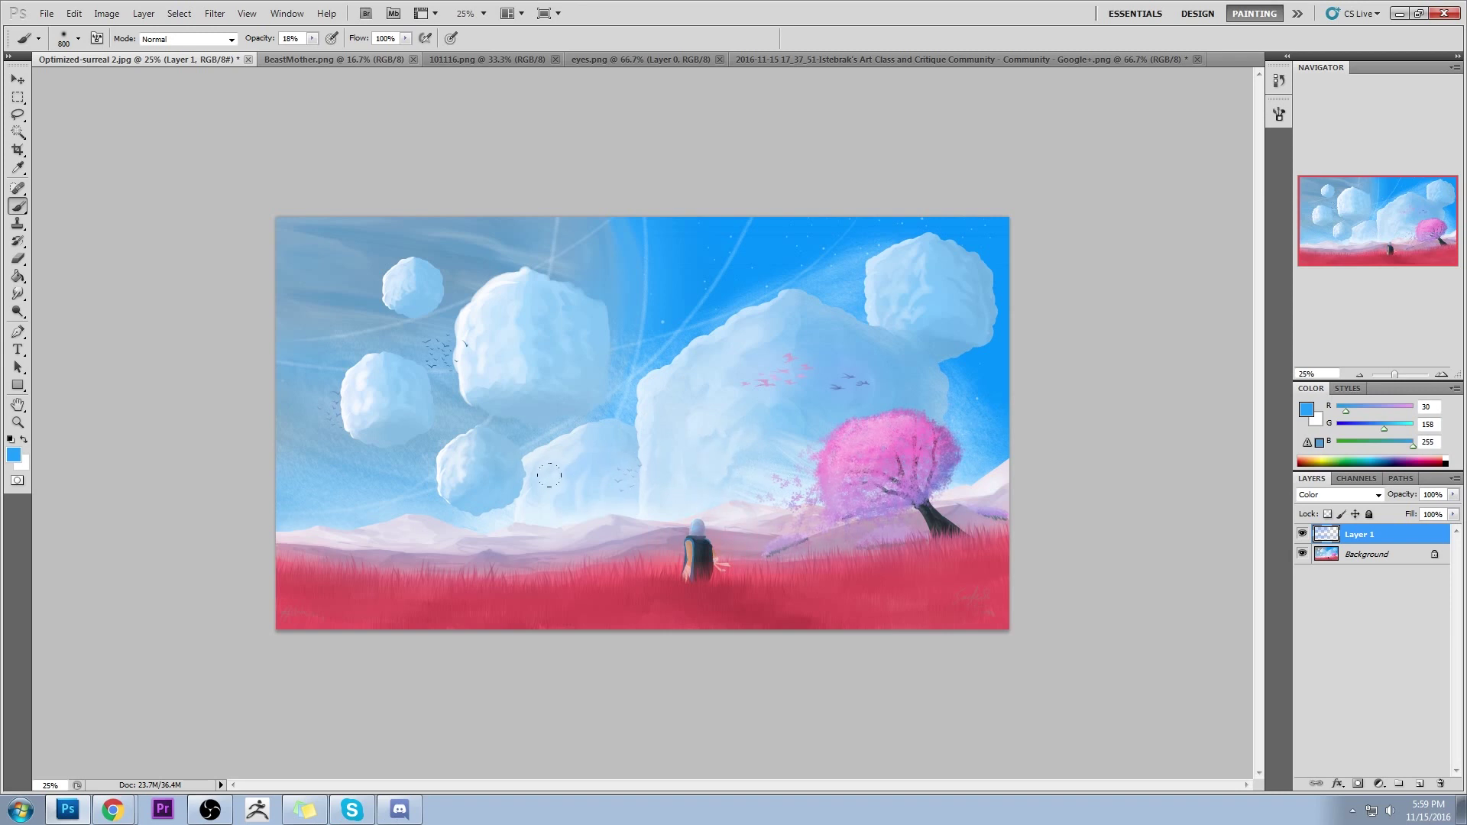
Switch to the Eraser and choose a 250 px brush for the blue tint layer
{"action": "key", "text": "e"}
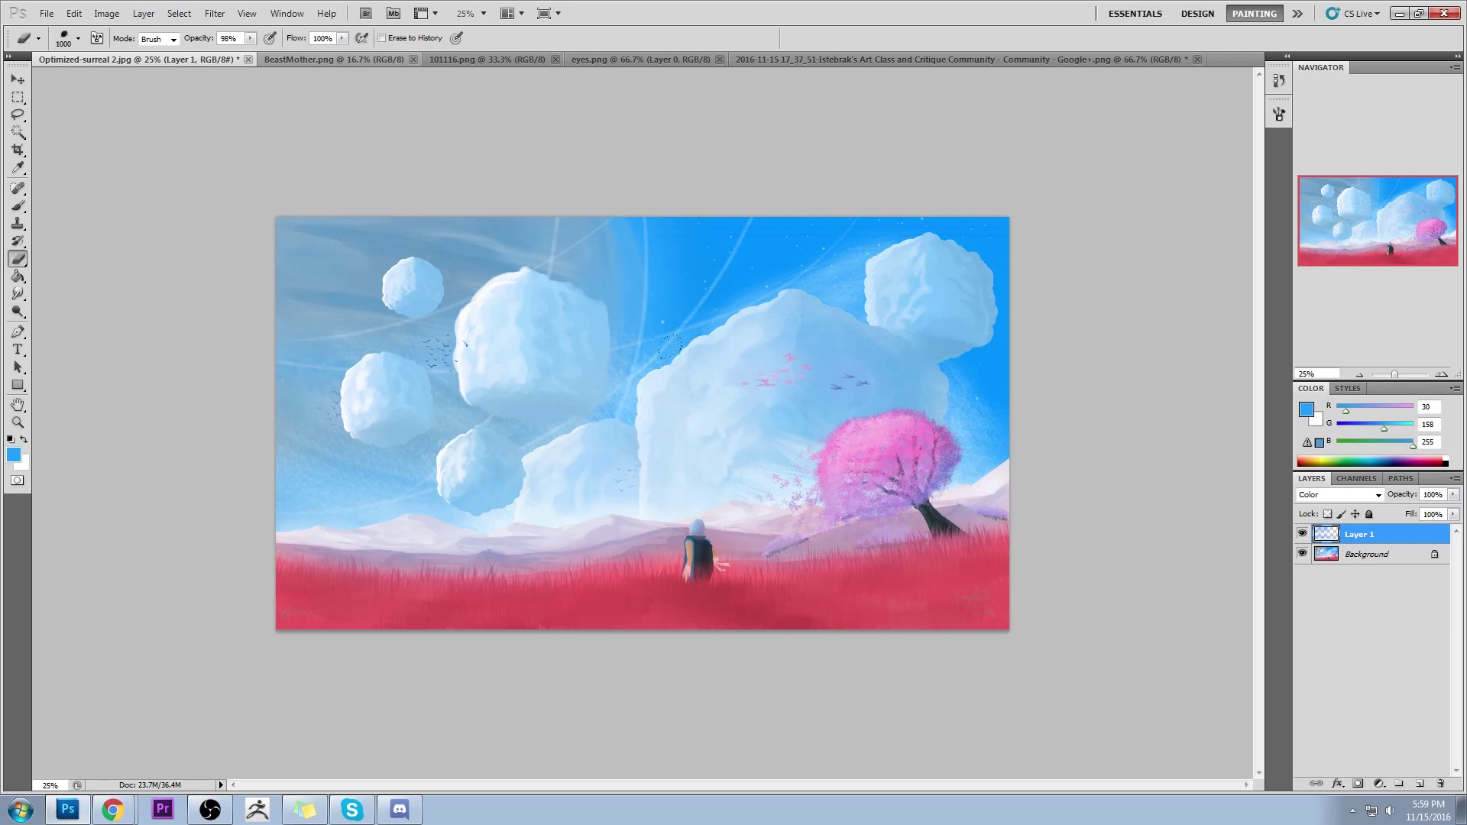
{"action": "right_click", "coordinate": [894, 240]}
{"action": "left_click", "coordinate": [989, 552]}
{"action": "left_click", "coordinate": [1221, 491]}
Toggle Layer 1's visibility repeatedly to compare the painting with and without the blue tint
{"action": "left_click", "coordinate": [1301, 537]}
{"action": "left_click", "coordinate": [1301, 539]}
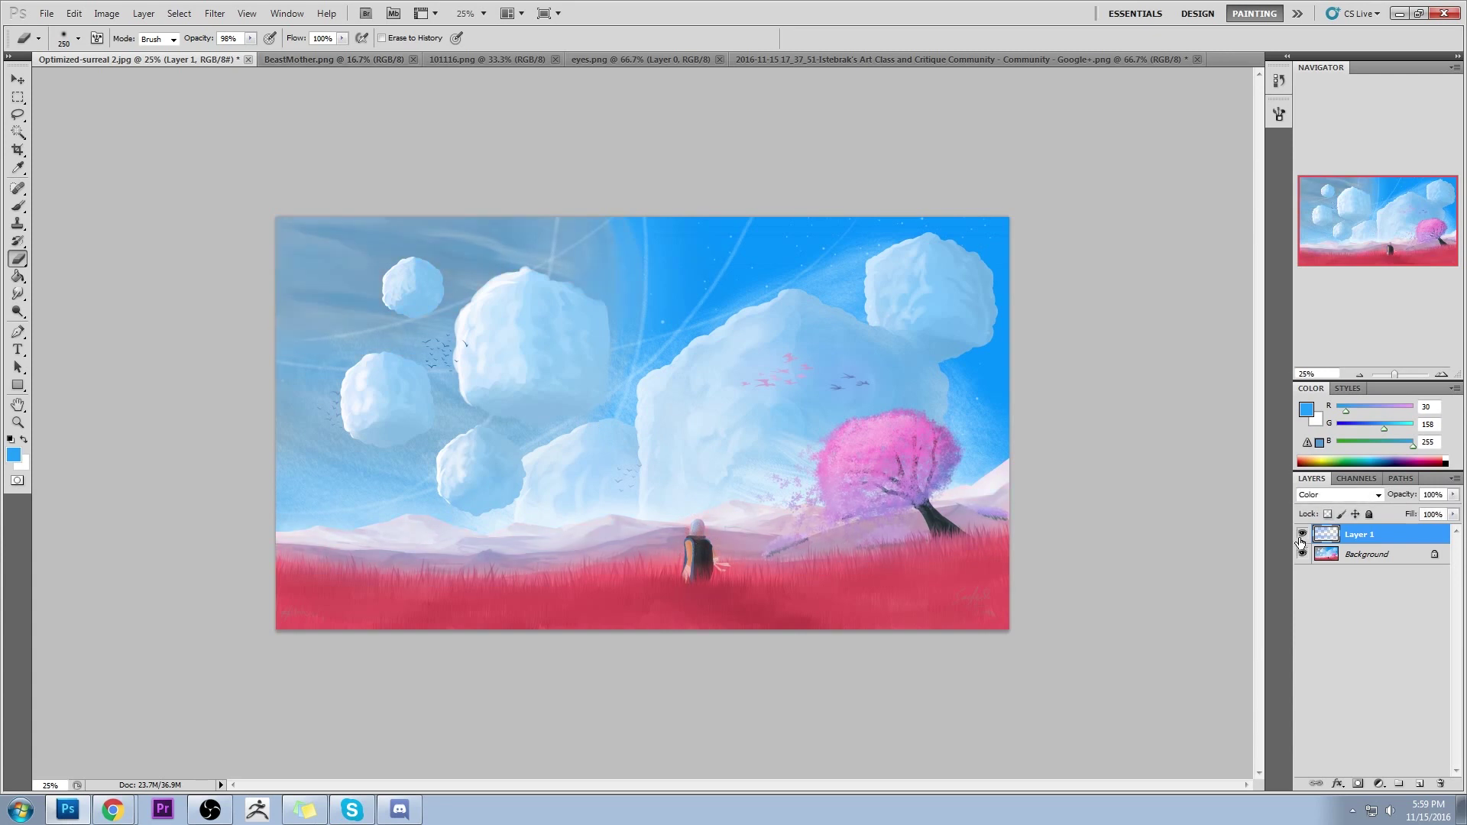
{"action": "left_click", "coordinate": [1302, 537]}
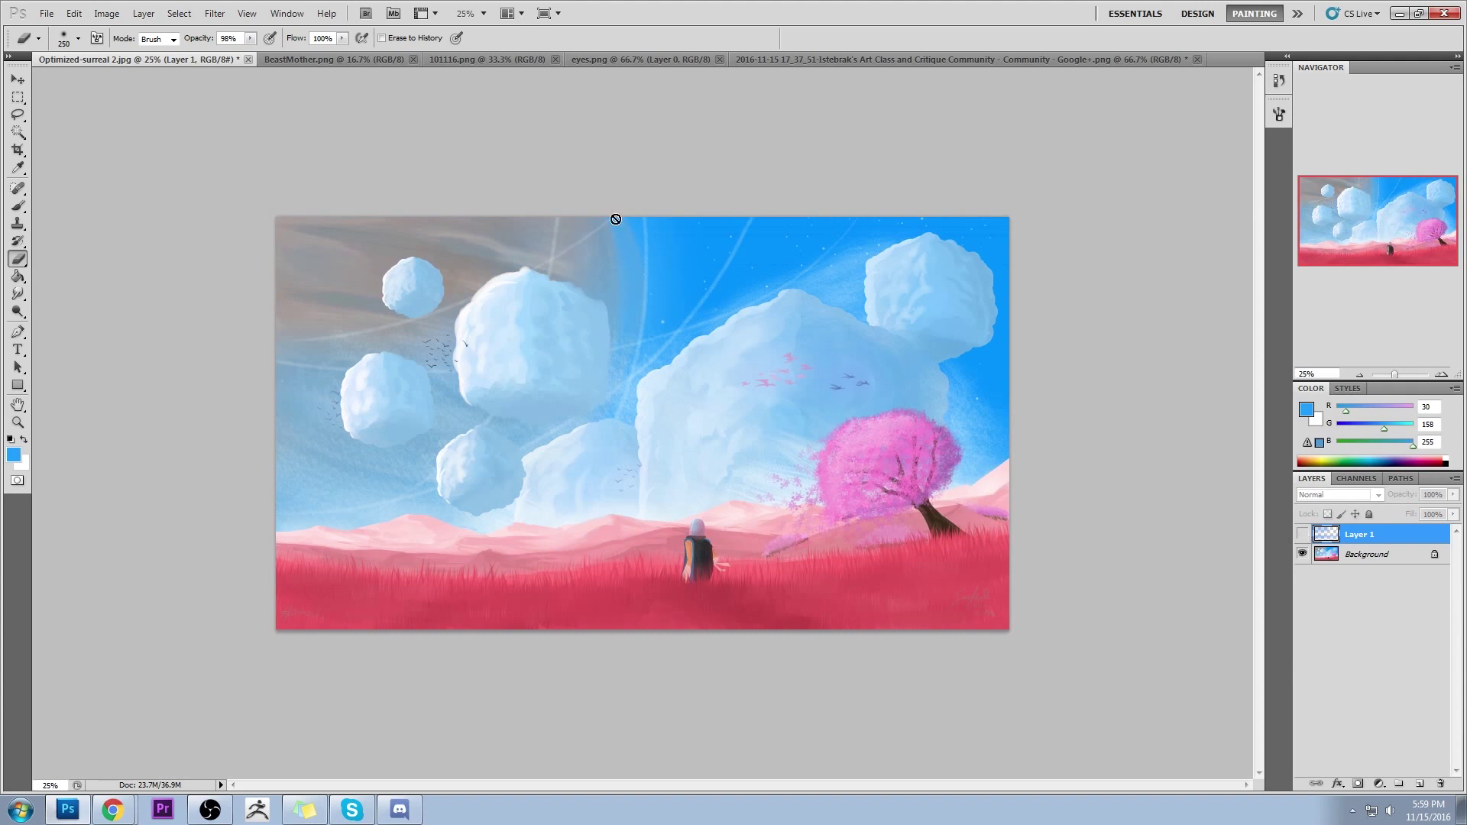
{"action": "left_click", "coordinate": [1301, 534]}
{"action": "left_click", "coordinate": [1301, 535]}
{"action": "left_click", "coordinate": [1301, 540]}
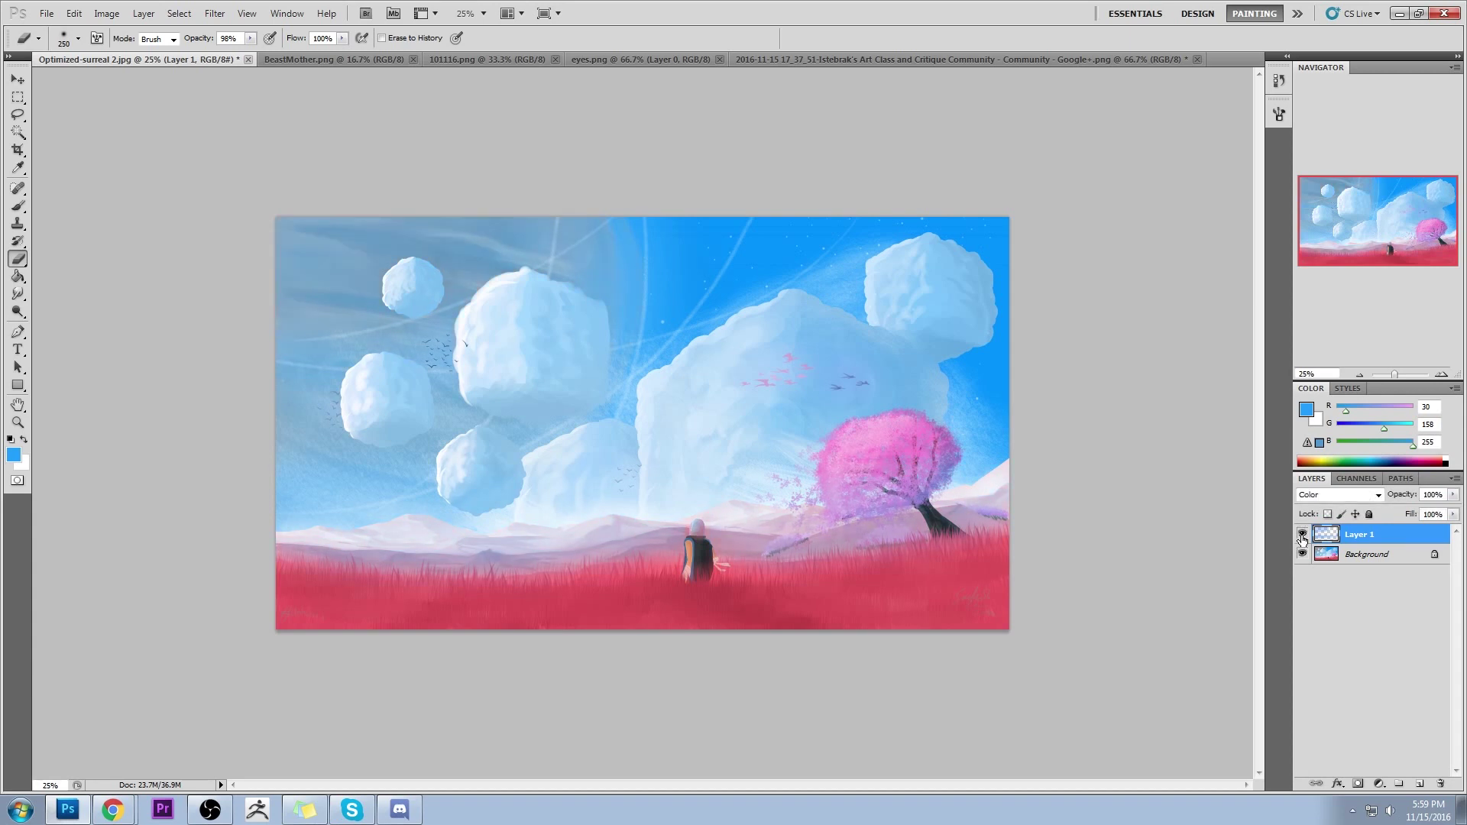
{"action": "left_click", "coordinate": [1301, 537]}
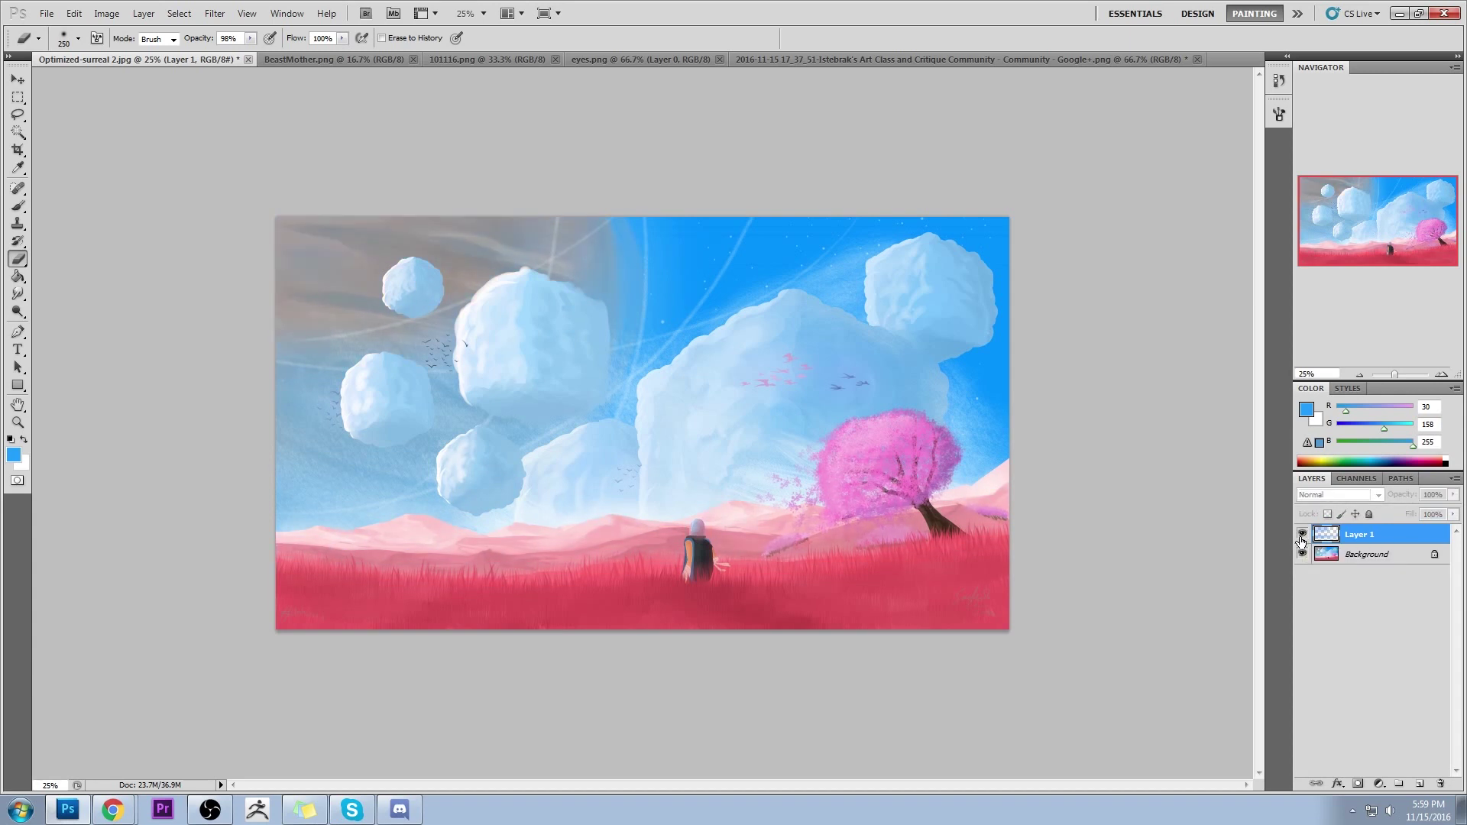
{"action": "left_click", "coordinate": [1300, 541]}
{"action": "left_click", "coordinate": [1302, 540]}
{"action": "left_click", "coordinate": [1302, 540]}
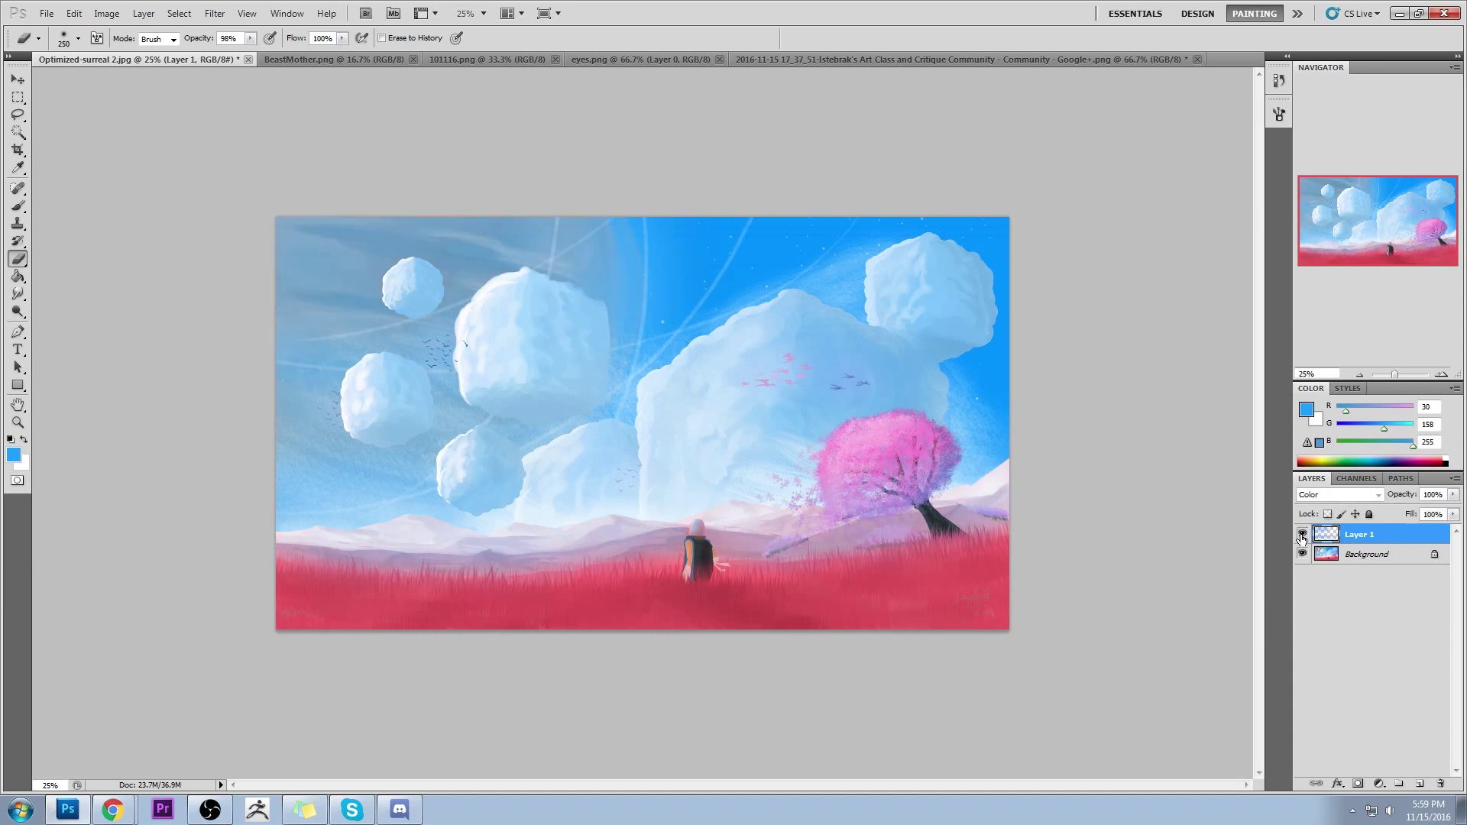
Hide and show the blue Color layer again to compare the sky and hills with and without the tint
{"action": "left_click", "coordinate": [1302, 539]}
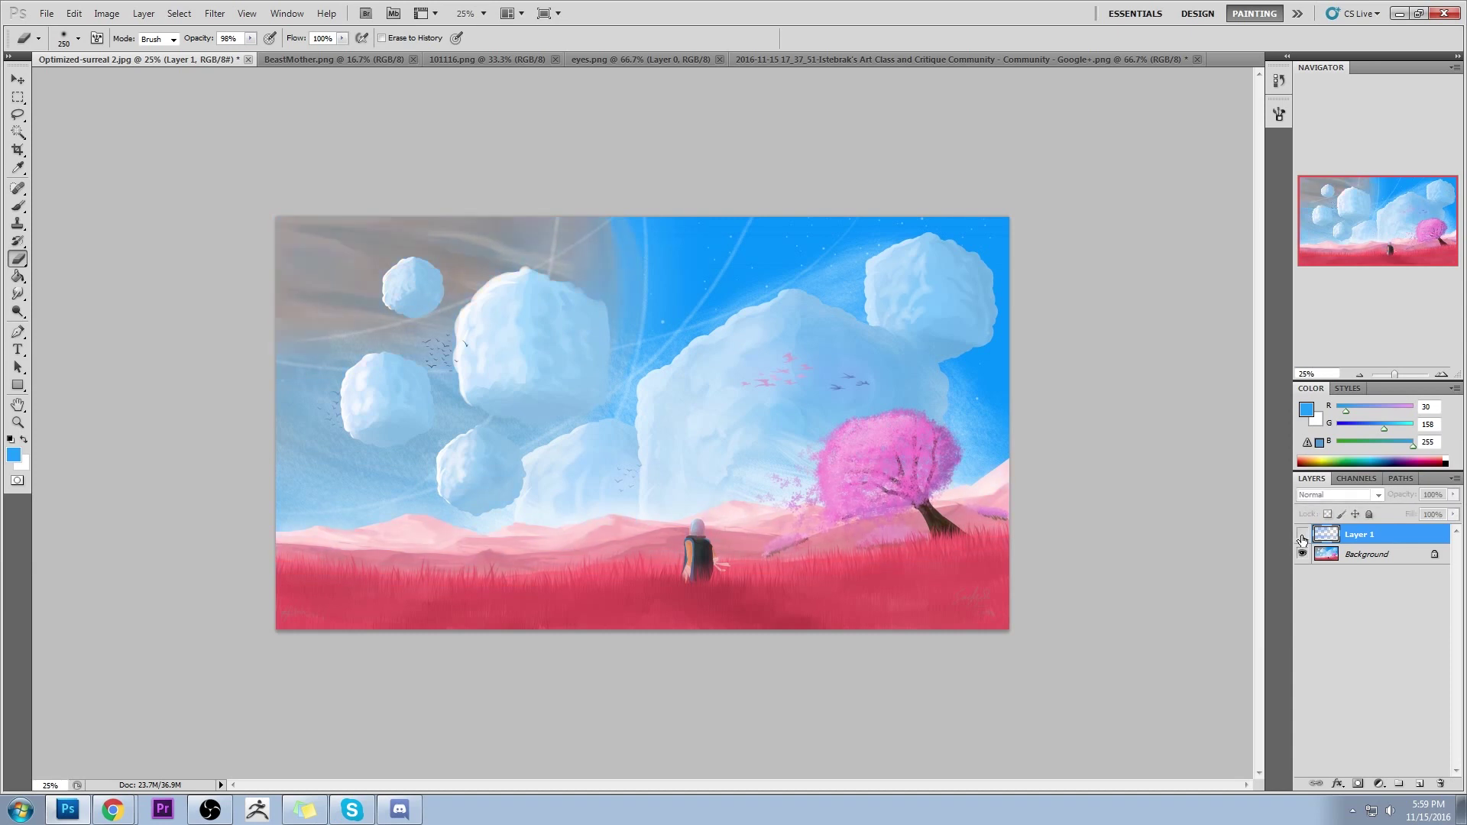
{"action": "left_click", "coordinate": [1302, 539]}
{"action": "left_click", "coordinate": [1302, 540]}
{"action": "left_click", "coordinate": [1301, 540]}
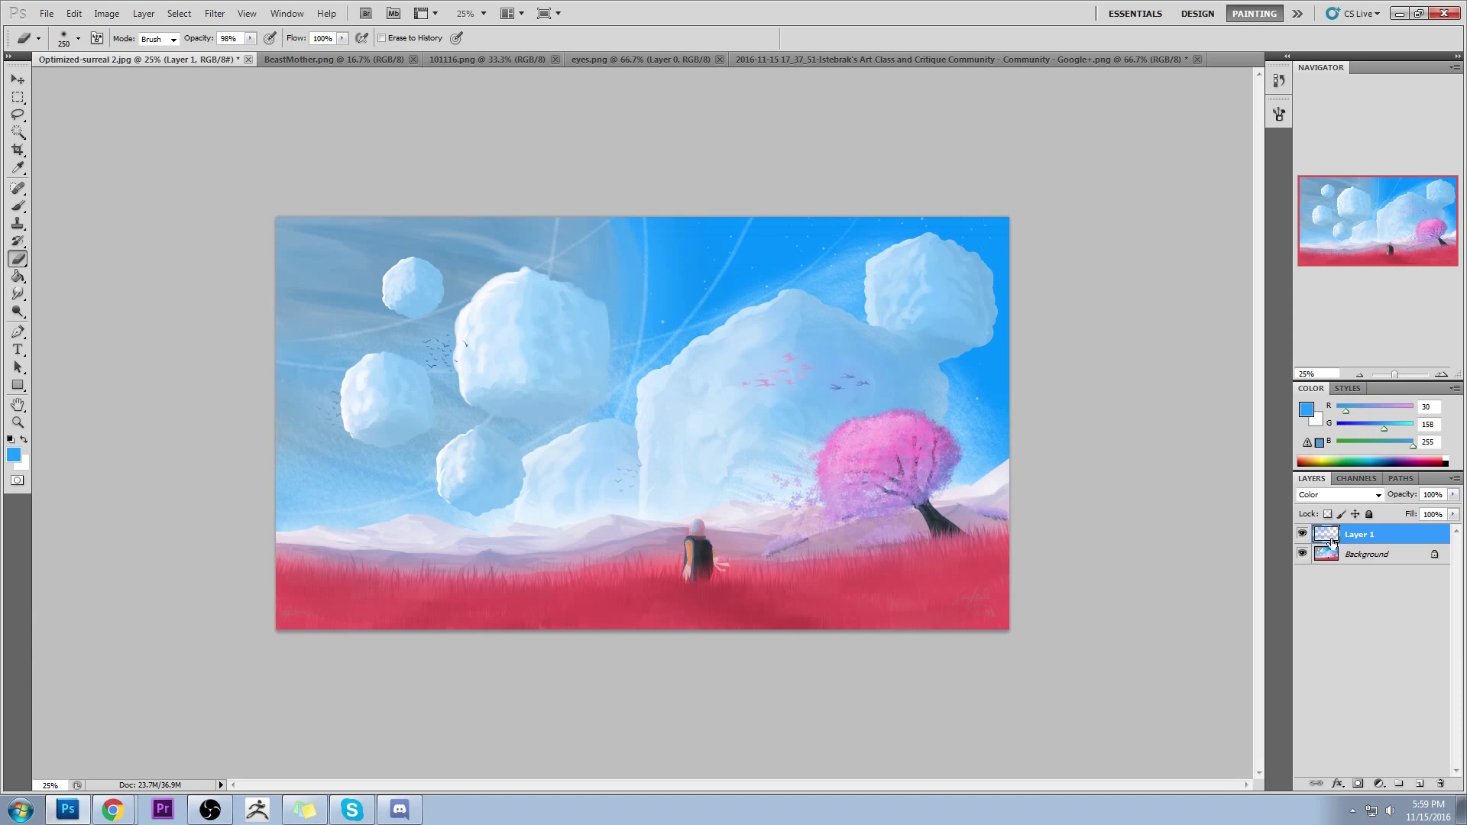
Switch to the Brush, add a new layer above Layer 1, and set the foreground color to bright green (0, 255, 150)
{"action": "key", "text": "b"}
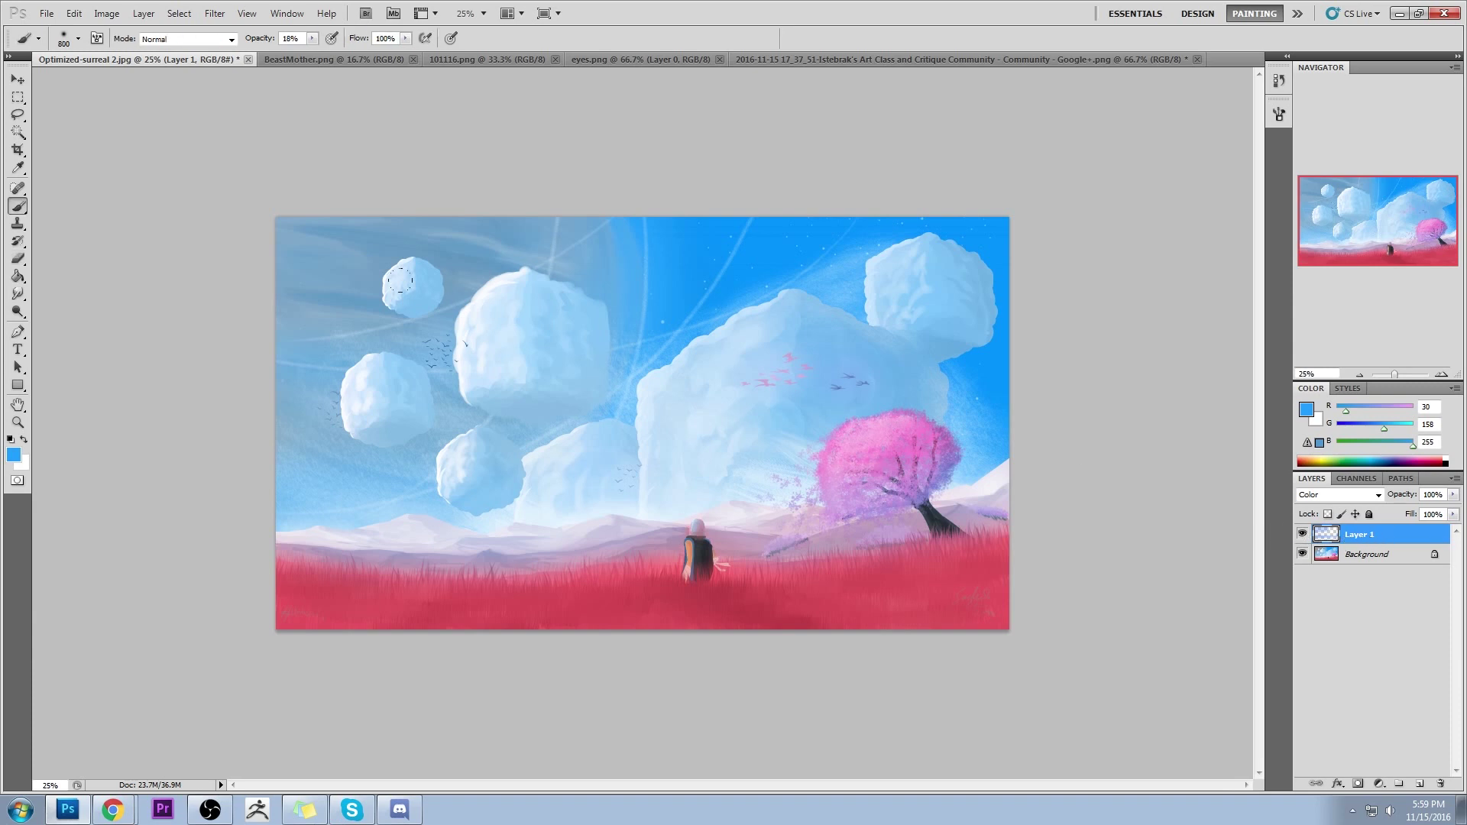
{"action": "left_click", "coordinate": [644, 247], "text": "alt"}
{"action": "left_click", "coordinate": [1420, 784]}
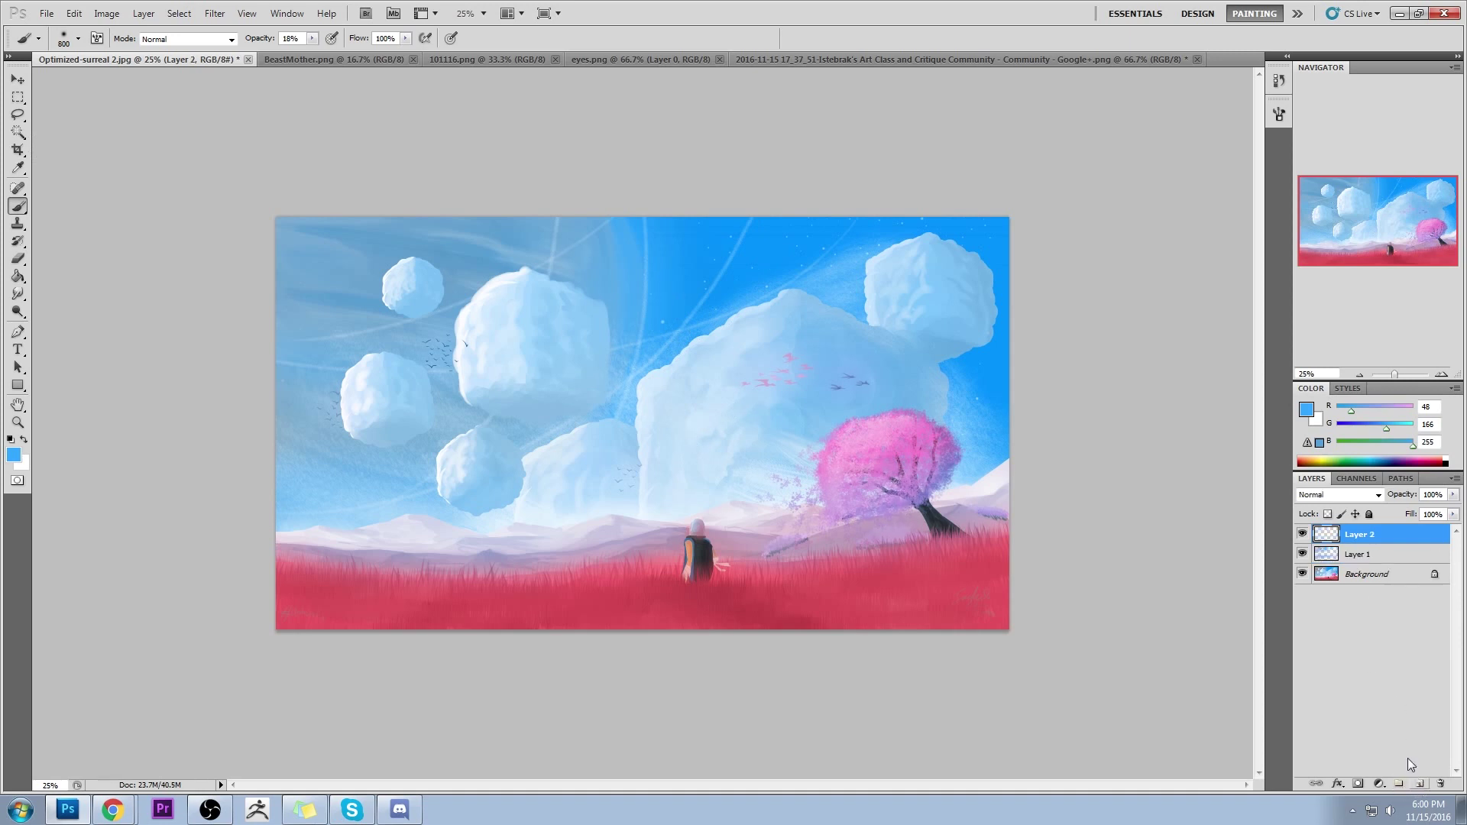
{"action": "left_click", "coordinate": [1309, 412]}
{"action": "left_click_drag", "start_coordinate": [1144, 201], "coordinate": [1198, 173]}
{"action": "left_click", "coordinate": [1171, 172]}
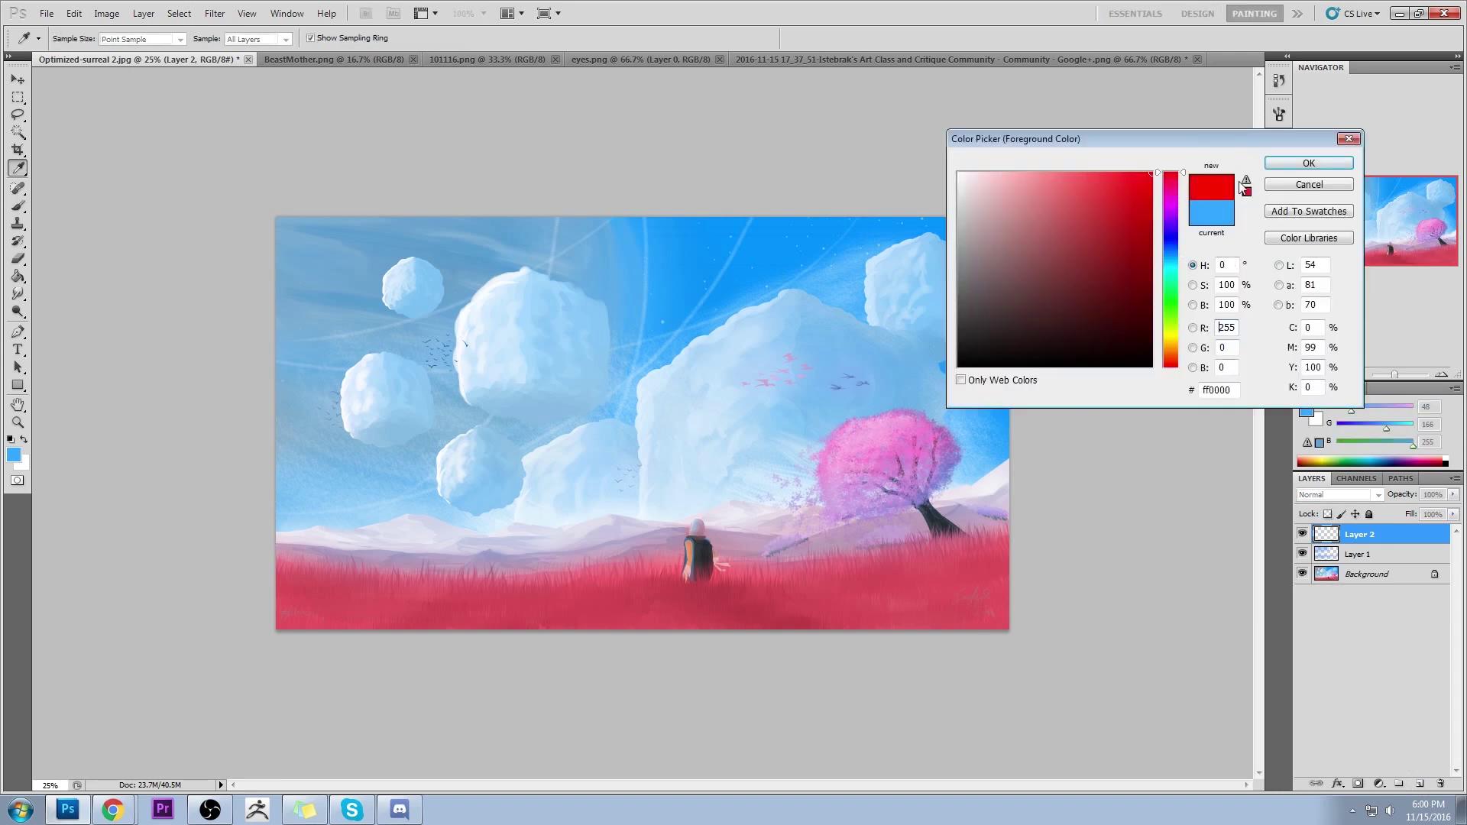
{"action": "left_click", "coordinate": [1169, 283]}
{"action": "left_click", "coordinate": [1309, 163]}
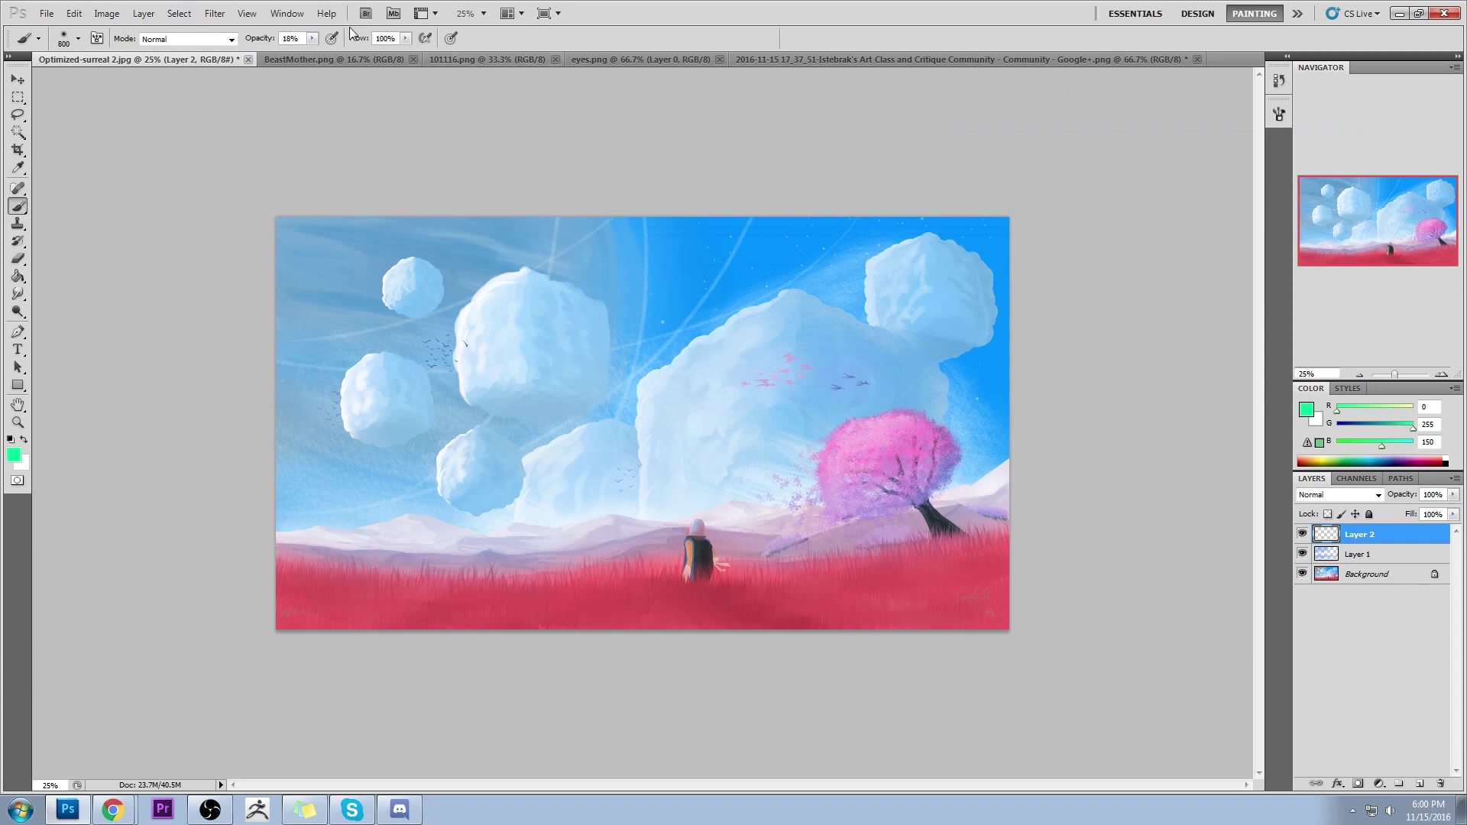
Set the brush to 100% opacity and 60 px, and circle the pink and purple bird flocks on the large cloud
{"action": "left_click_drag", "start_coordinate": [312, 46], "coordinate": [340, 61]}
{"action": "key", "text": "bracketleft"}
{"action": "key", "text": "bracketleft"}
{"action": "key", "text": "bracketleft"}
{"action": "key", "text": "bracketleft"}
{"action": "key", "text": "bracketleft"}
{"action": "key", "text": "bracketleft"}
{"action": "key", "text": "bracketleft"}
{"action": "key", "text": "bracketleft"}
{"action": "key", "text": "bracketleft"}
{"action": "key", "text": "bracketleft"}
{"action": "key", "text": "bracketleft"}
{"action": "key", "text": "bracketleft"}
{"action": "key", "text": "bracketleft"}
{"action": "key", "text": "bracketleft"}
{"action": "key", "text": "bracketleft"}
{"action": "mouse_move", "coordinate": [825, 345]}
{"action": "left_mouse_down"}
{"action": "mouse_move", "coordinate": [752, 357]}
{"action": "mouse_move", "coordinate": [773, 341]}
{"action": "mouse_move", "coordinate": [850, 353]}
{"action": "left_mouse_up"}
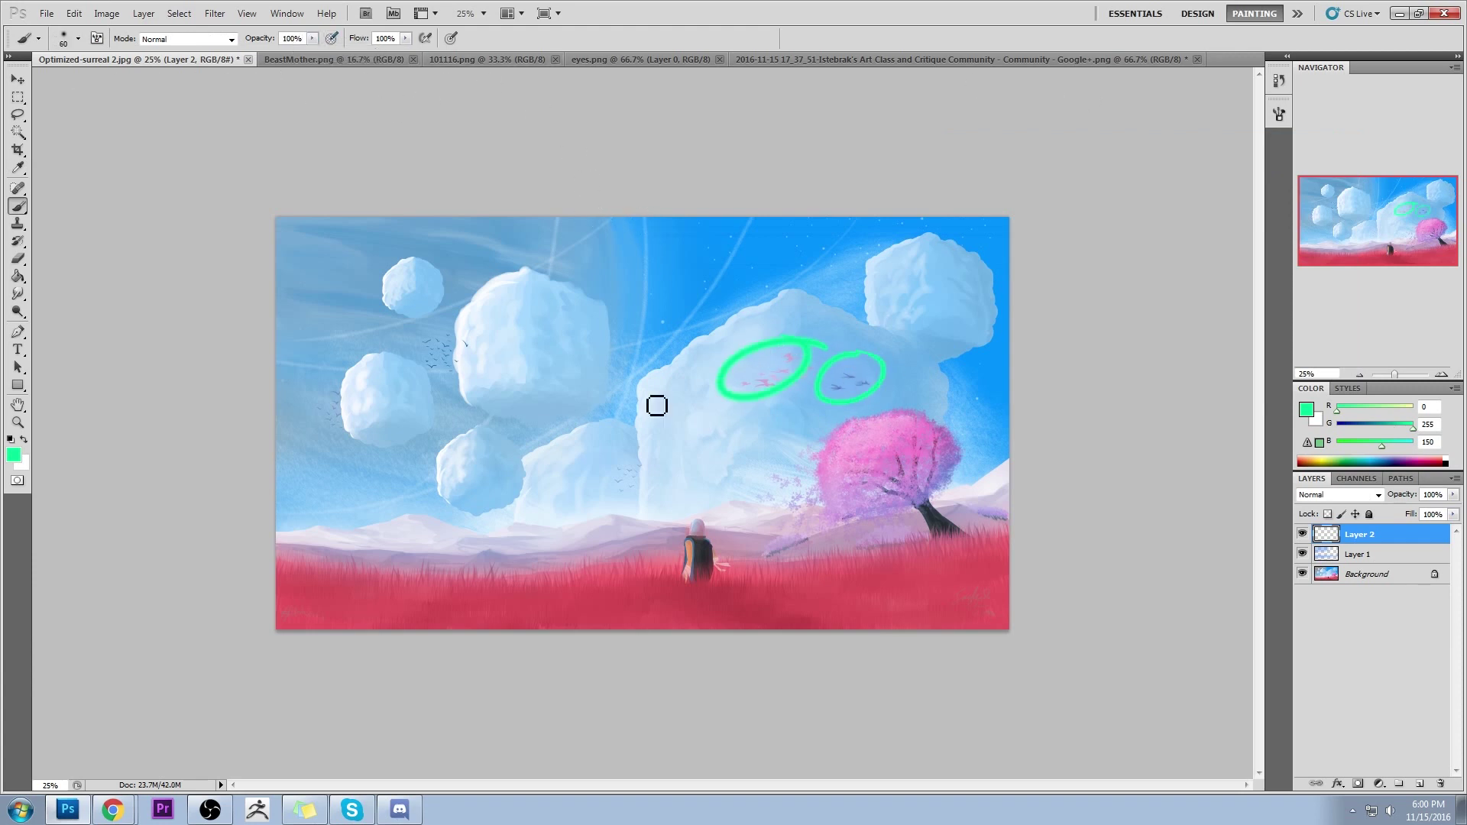
Circle in green the bird flocks near the low middle cloud, the big round cloud and the lower-left cloud
{"action": "mouse_move", "coordinate": [647, 448]}
{"action": "left_mouse_down"}
{"action": "mouse_move", "coordinate": [597, 473]}
{"action": "mouse_move", "coordinate": [650, 448]}
{"action": "left_mouse_up"}
{"action": "left_click_drag", "start_coordinate": [474, 325], "coordinate": [493, 356]}
{"action": "mouse_move", "coordinate": [358, 381]}
{"action": "left_mouse_down"}
{"action": "mouse_move", "coordinate": [380, 387]}
{"action": "mouse_move", "coordinate": [350, 373]}
{"action": "left_mouse_up"}
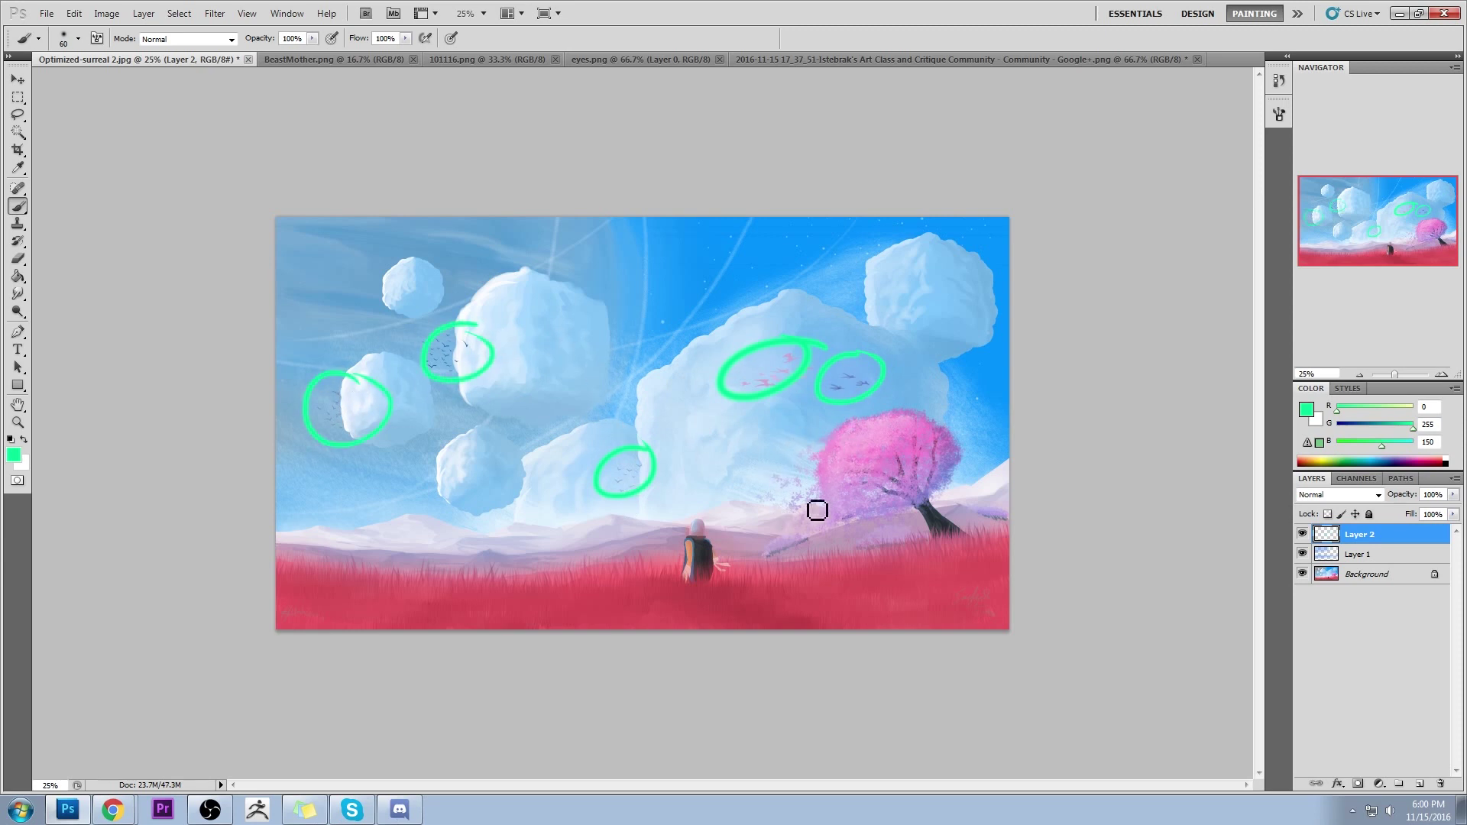
Switch the brush to yellow (255, 255, 77) and mark areas of sky, cloud and grass with ovals, plus one large loop across the scene
{"action": "left_click_drag", "start_coordinate": [467, 282], "coordinate": [501, 239]}
{"action": "key", "text": "ctrl+z"}
{"action": "left_click_drag", "start_coordinate": [1358, 408], "coordinate": [1413, 408]}
{"action": "mouse_move", "coordinate": [543, 222]}
{"action": "left_mouse_down"}
{"action": "mouse_move", "coordinate": [504, 282]}
{"action": "mouse_move", "coordinate": [472, 224]}
{"action": "left_mouse_up"}
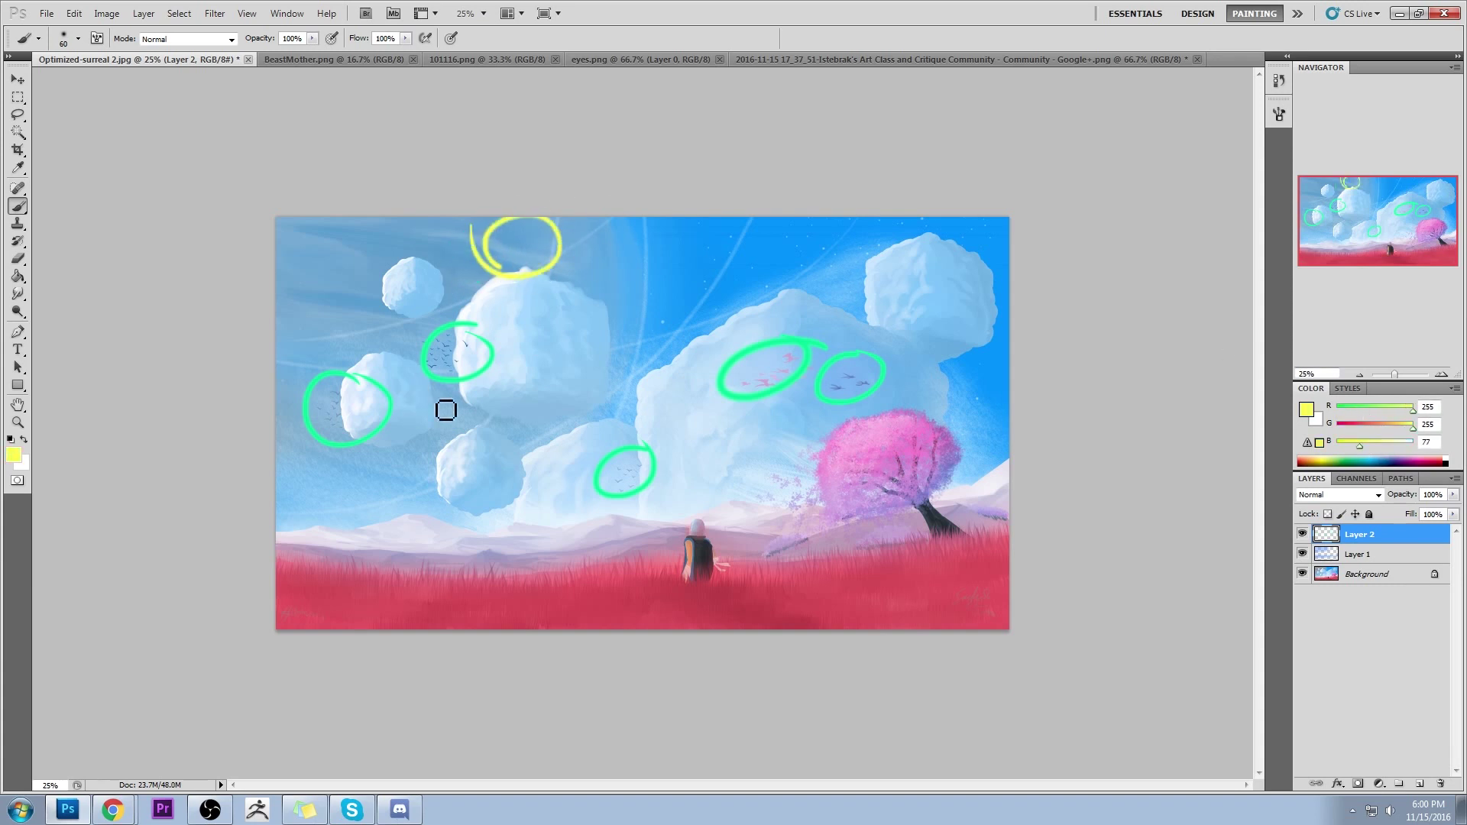
{"action": "left_click_drag", "start_coordinate": [417, 393], "coordinate": [368, 406]}
{"action": "mouse_move", "coordinate": [593, 533]}
{"action": "left_mouse_down"}
{"action": "mouse_move", "coordinate": [586, 596]}
{"action": "mouse_move", "coordinate": [627, 542]}
{"action": "left_mouse_up"}
{"action": "mouse_move", "coordinate": [830, 520]}
{"action": "left_mouse_down"}
{"action": "mouse_move", "coordinate": [871, 550]}
{"action": "mouse_move", "coordinate": [802, 508]}
{"action": "left_mouse_up"}
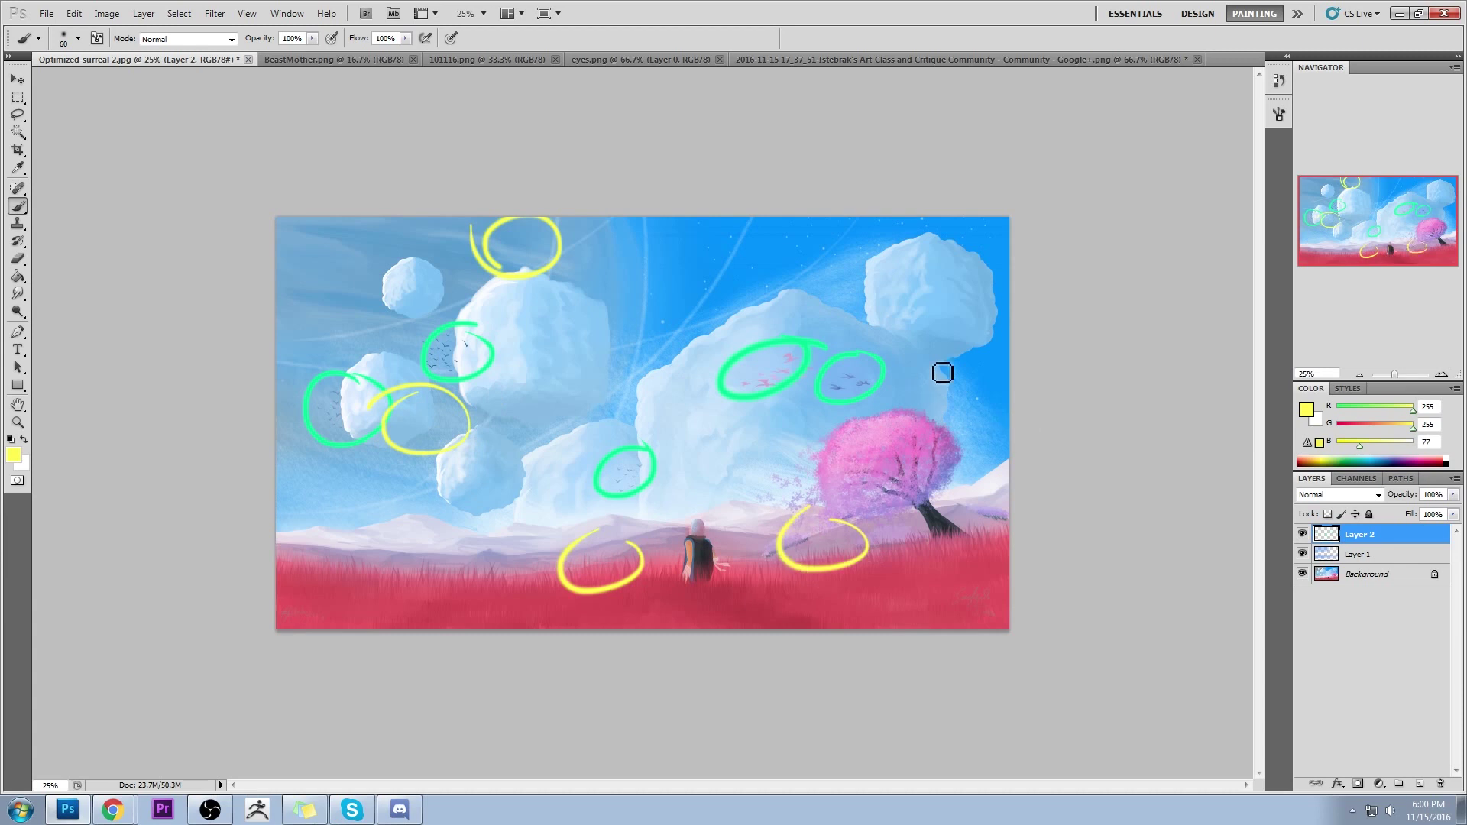
{"action": "mouse_move", "coordinate": [942, 372]}
{"action": "left_mouse_down"}
{"action": "mouse_move", "coordinate": [1001, 337]}
{"action": "mouse_move", "coordinate": [410, 295]}
{"action": "mouse_move", "coordinate": [638, 252]}
{"action": "left_mouse_up"}
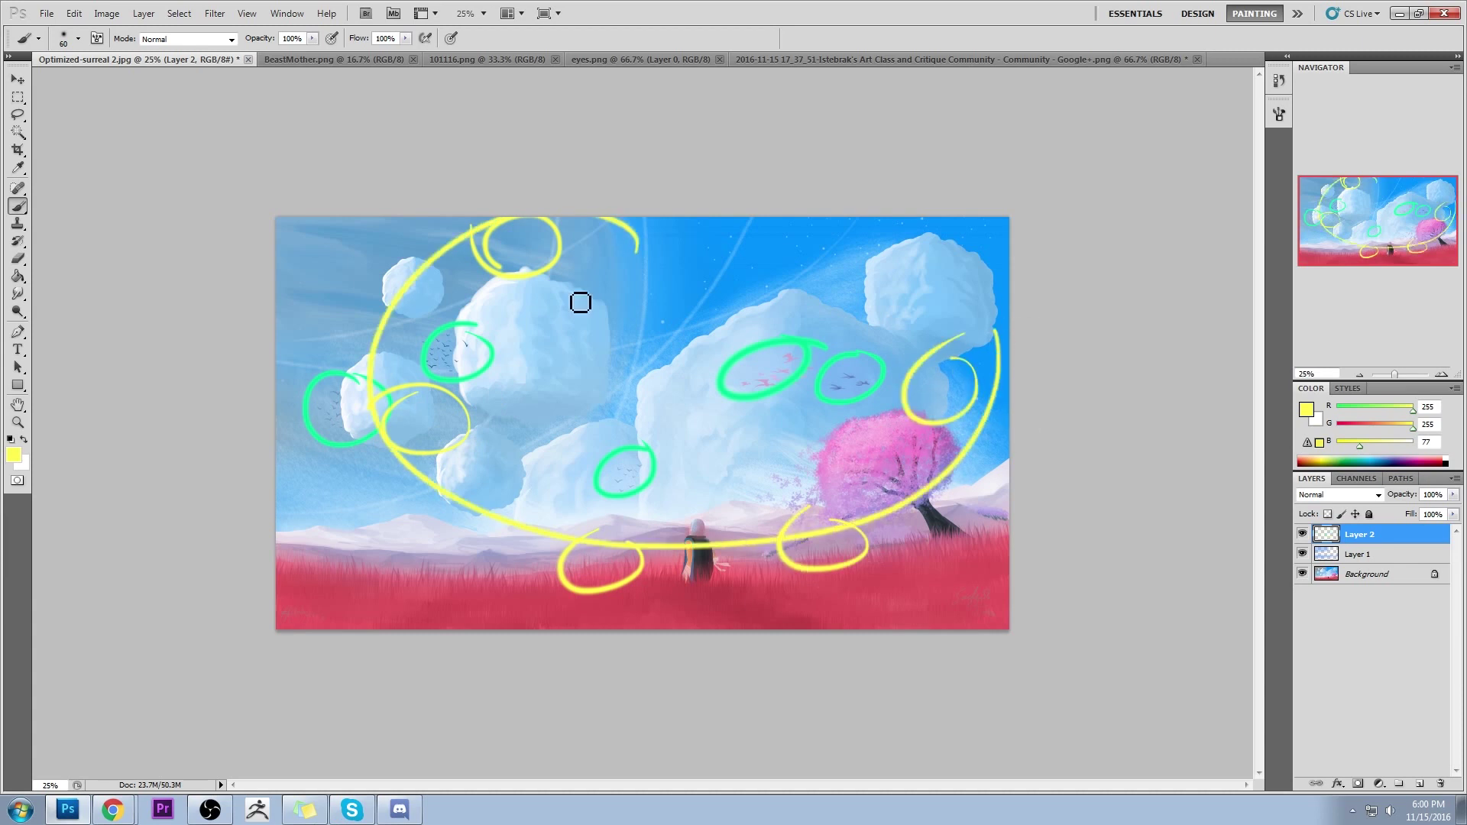
Undo all the yellow marks
{"action": "key", "text": "ctrl+alt+z"}
{"action": "key", "text": "ctrl+alt+z"}
{"action": "key", "text": "ctrl+alt+z"}
{"action": "key", "text": "ctrl+alt+z"}
{"action": "key", "text": "ctrl+alt+z"}
{"action": "key", "text": "ctrl+alt+z"}
{"action": "key", "text": "ctrl+alt+z"}
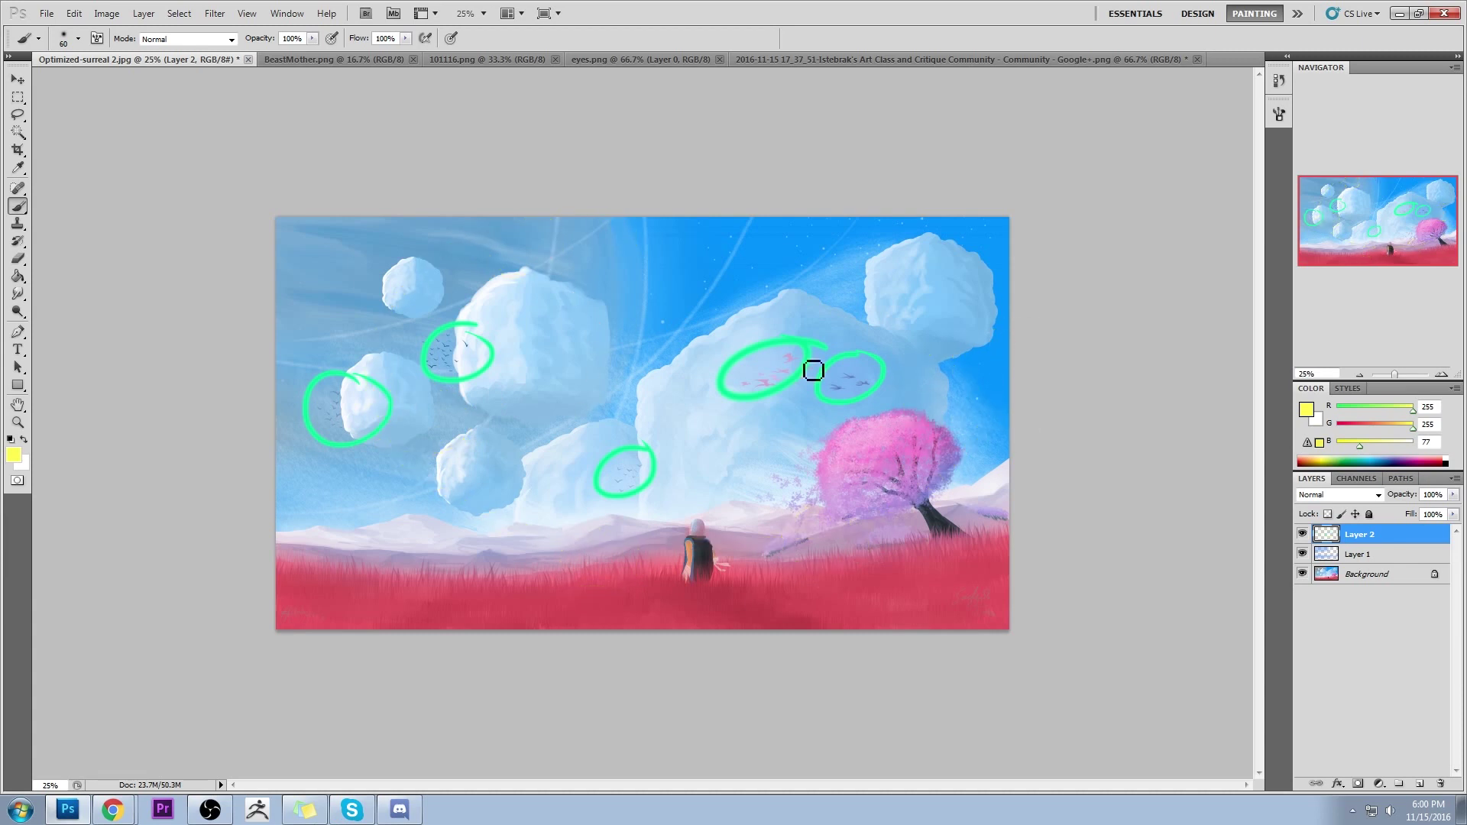
Sample the green of the existing circles and circle the standing figure, the tree's drifting petals and the small upper-left cloud
{"action": "left_click", "coordinate": [803, 342], "text": "alt"}
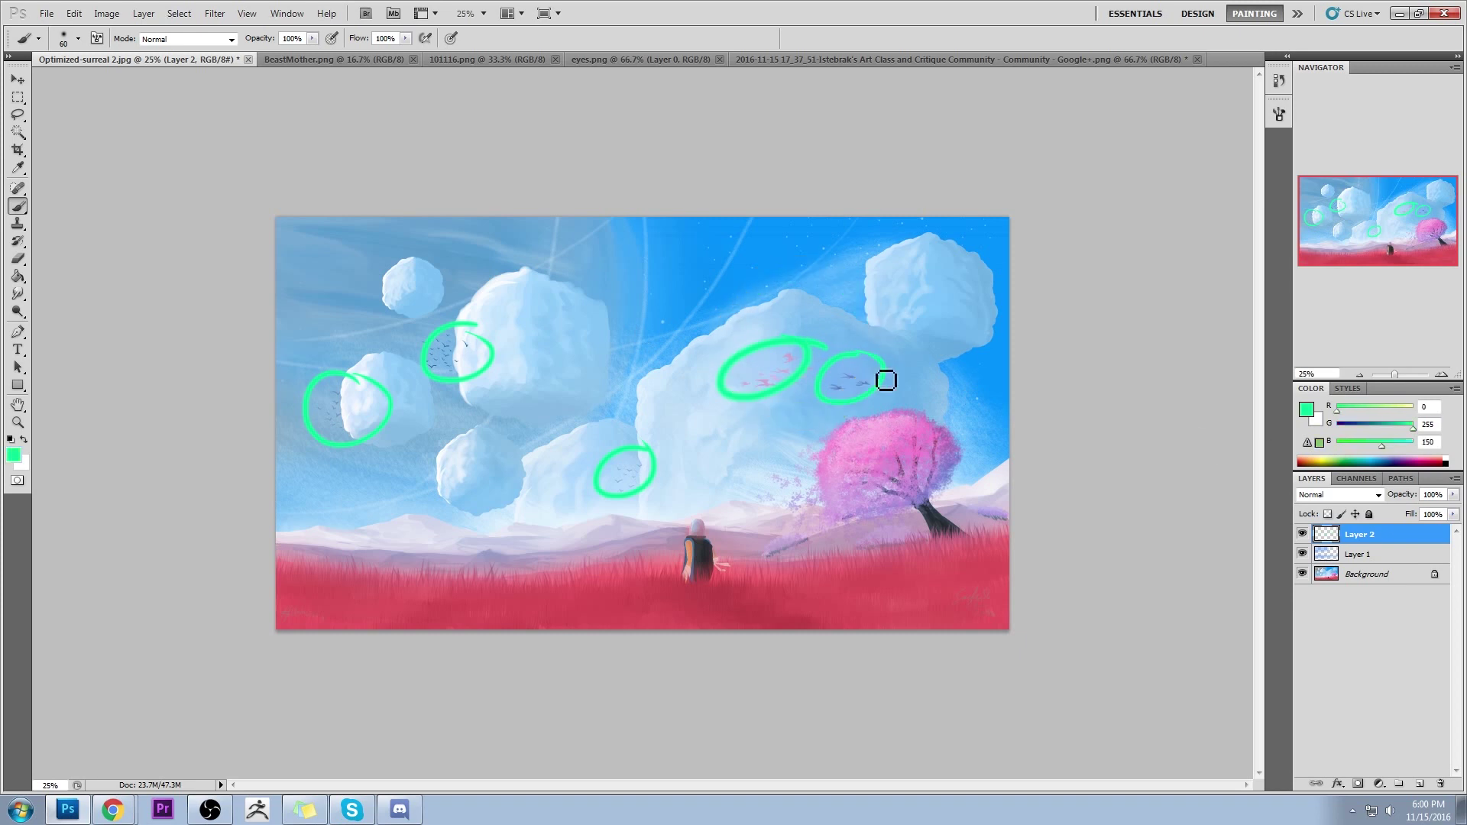
{"action": "left_click_drag", "start_coordinate": [681, 511], "coordinate": [694, 513]}
{"action": "left_click_drag", "start_coordinate": [832, 435], "coordinate": [856, 440]}
{"action": "mouse_move", "coordinate": [421, 255]}
{"action": "left_mouse_down"}
{"action": "mouse_move", "coordinate": [388, 308]}
{"action": "mouse_move", "coordinate": [369, 243]}
{"action": "left_mouse_up"}
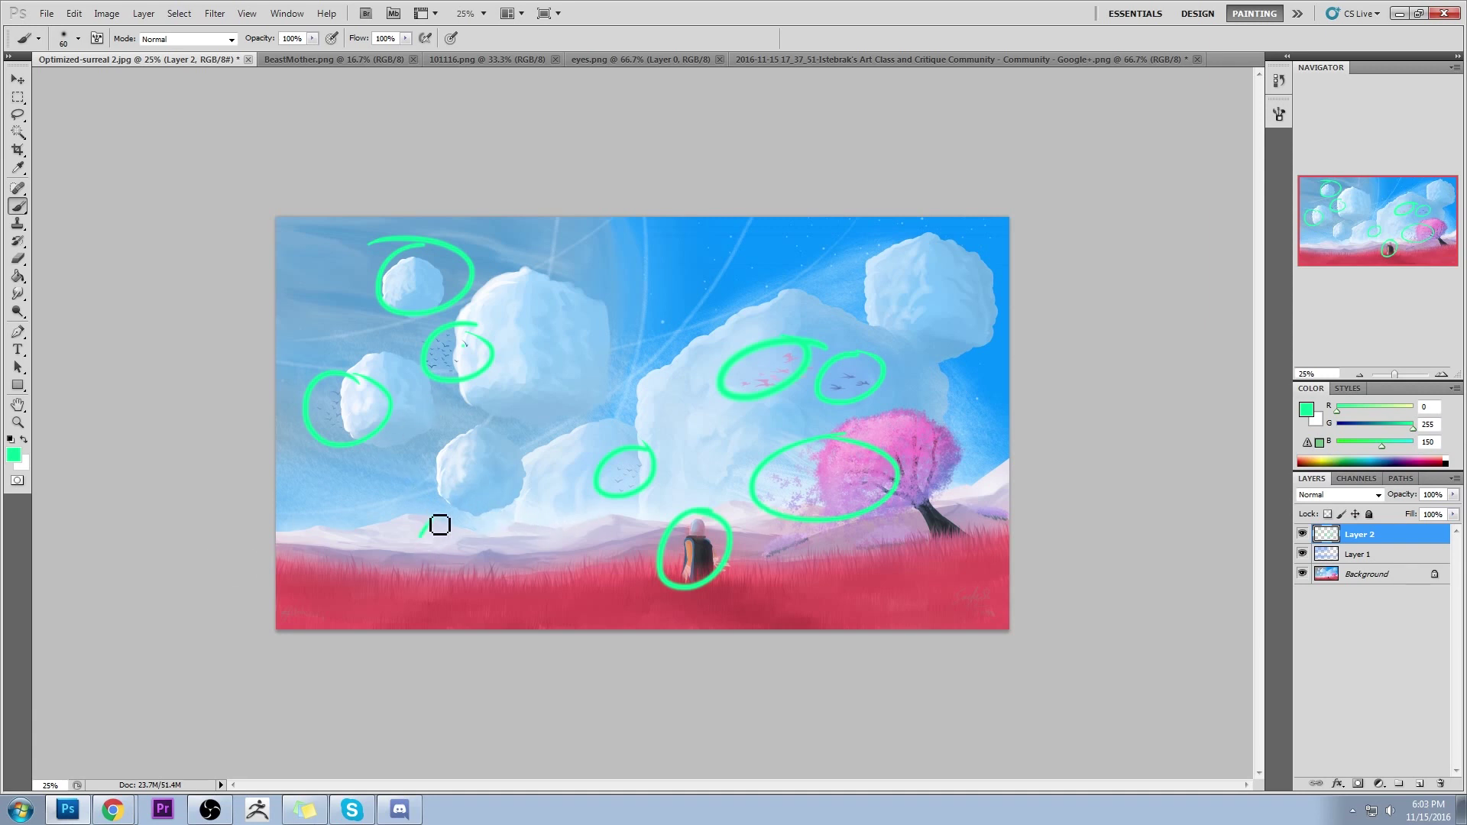
Circle the left mountain range in green and draw arrows linking it, the small upper-left cloud and the upper-right cloud
{"action": "mouse_move", "coordinate": [573, 519]}
{"action": "left_mouse_down"}
{"action": "mouse_move", "coordinate": [335, 516]}
{"action": "mouse_move", "coordinate": [572, 593]}
{"action": "mouse_move", "coordinate": [485, 514]}
{"action": "left_mouse_up"}
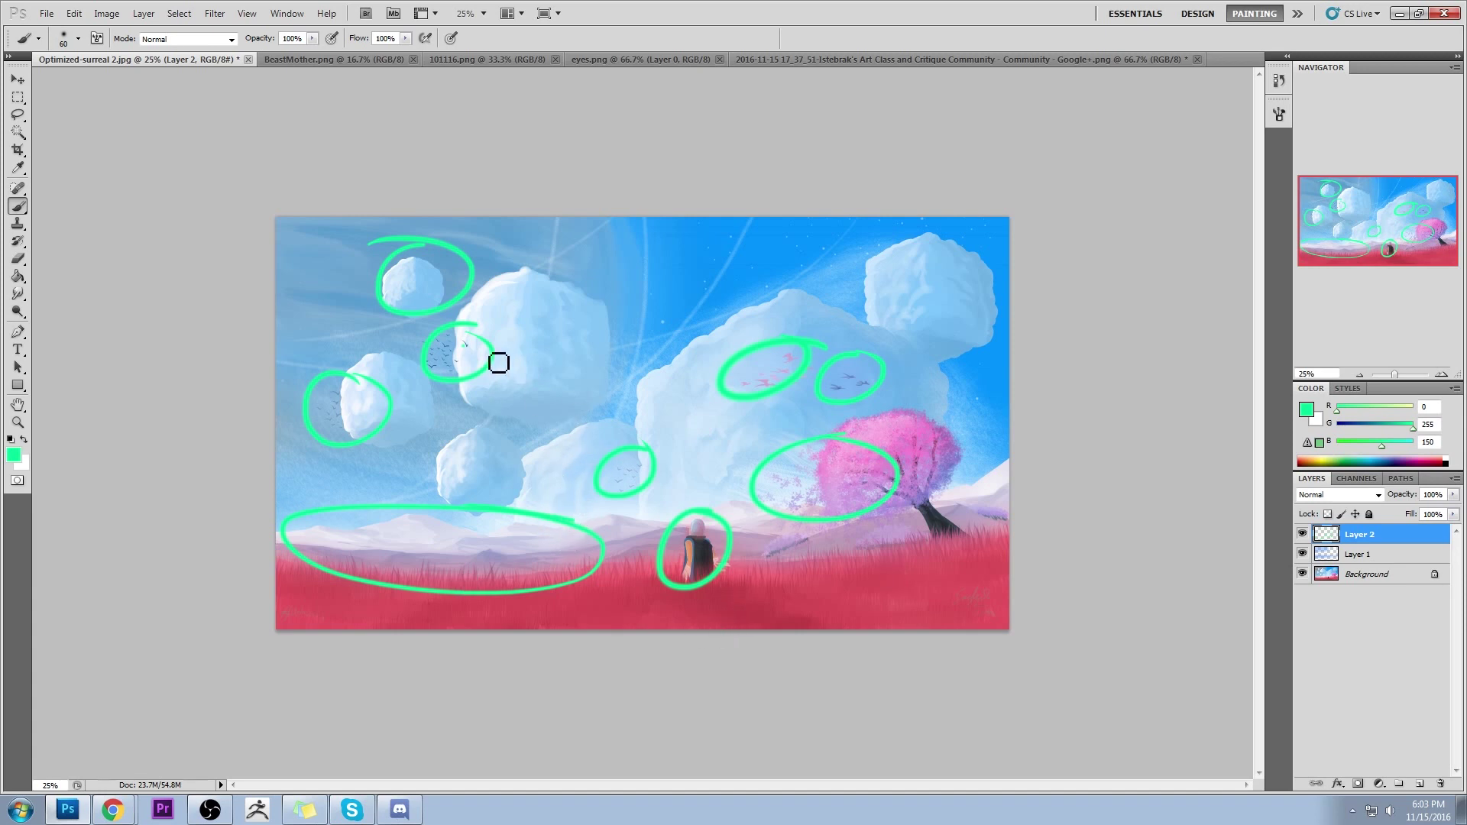
{"action": "mouse_move", "coordinate": [566, 517]}
{"action": "left_mouse_down"}
{"action": "mouse_move", "coordinate": [651, 434]}
{"action": "mouse_move", "coordinate": [452, 285]}
{"action": "mouse_move", "coordinate": [487, 311]}
{"action": "mouse_move", "coordinate": [515, 277]}
{"action": "mouse_move", "coordinate": [365, 278]}
{"action": "mouse_move", "coordinate": [494, 262]}
{"action": "mouse_move", "coordinate": [402, 320]}
{"action": "mouse_move", "coordinate": [477, 303]}
{"action": "mouse_move", "coordinate": [397, 263]}
{"action": "mouse_move", "coordinate": [383, 285]}
{"action": "mouse_move", "coordinate": [806, 273]}
{"action": "mouse_move", "coordinate": [887, 318]}
{"action": "mouse_move", "coordinate": [871, 276]}
{"action": "left_mouse_up"}
{"action": "mouse_move", "coordinate": [458, 290]}
{"action": "left_mouse_down"}
{"action": "mouse_move", "coordinate": [607, 518]}
{"action": "mouse_move", "coordinate": [541, 495]}
{"action": "mouse_move", "coordinate": [611, 485]}
{"action": "left_mouse_up"}
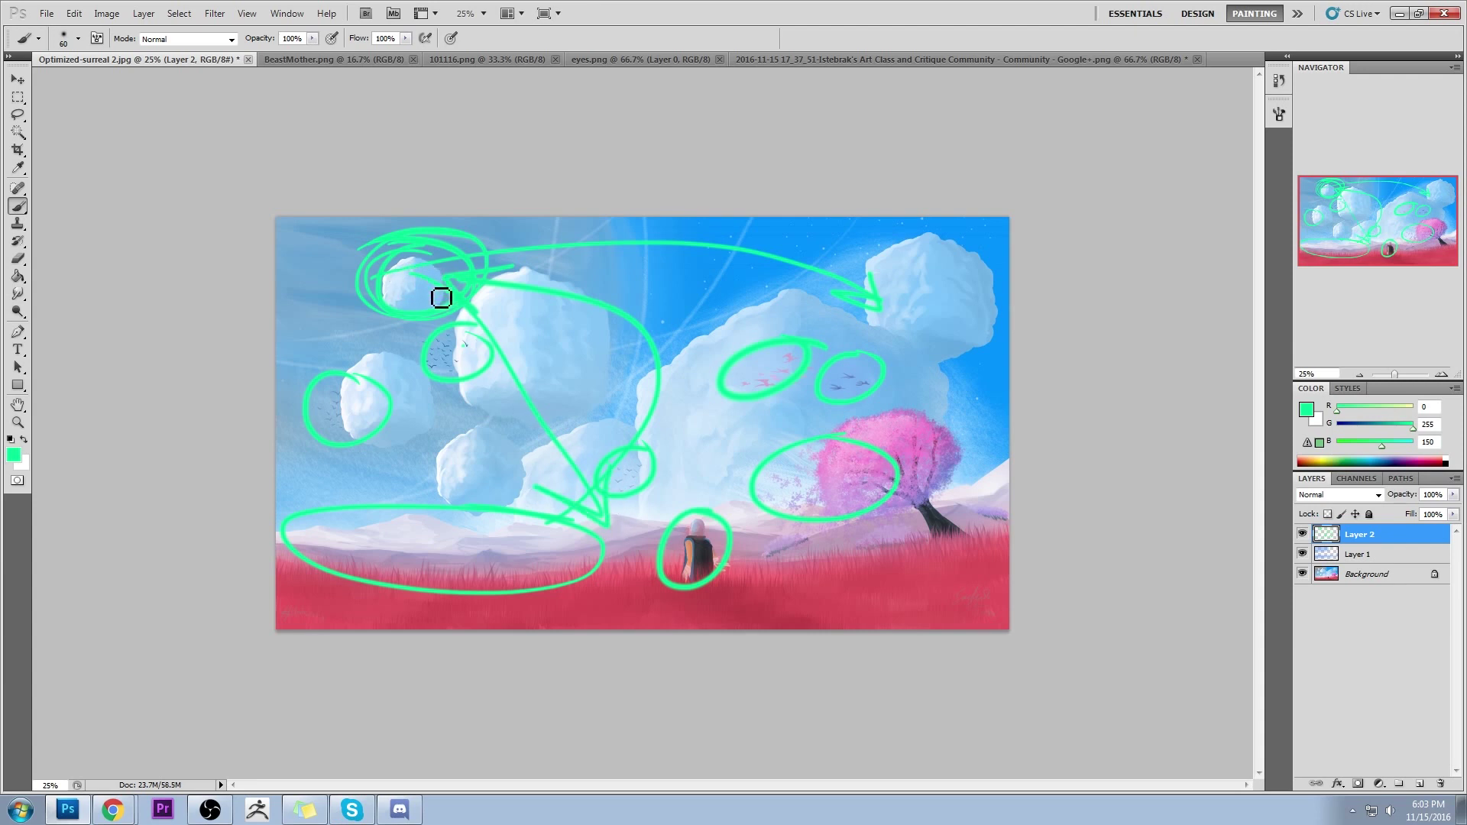
Undo the green circles and arrows until the painting is free of annotations
{"action": "key", "text": "ctrl+alt+z"}
{"action": "key", "text": "ctrl+alt+z"}
{"action": "key", "text": "ctrl+alt+z"}
{"action": "key", "text": "ctrl+alt+z"}
{"action": "key", "text": "ctrl+alt+z"}
{"action": "key", "text": "ctrl+alt+z"}
{"action": "key", "text": "ctrl+alt+z"}
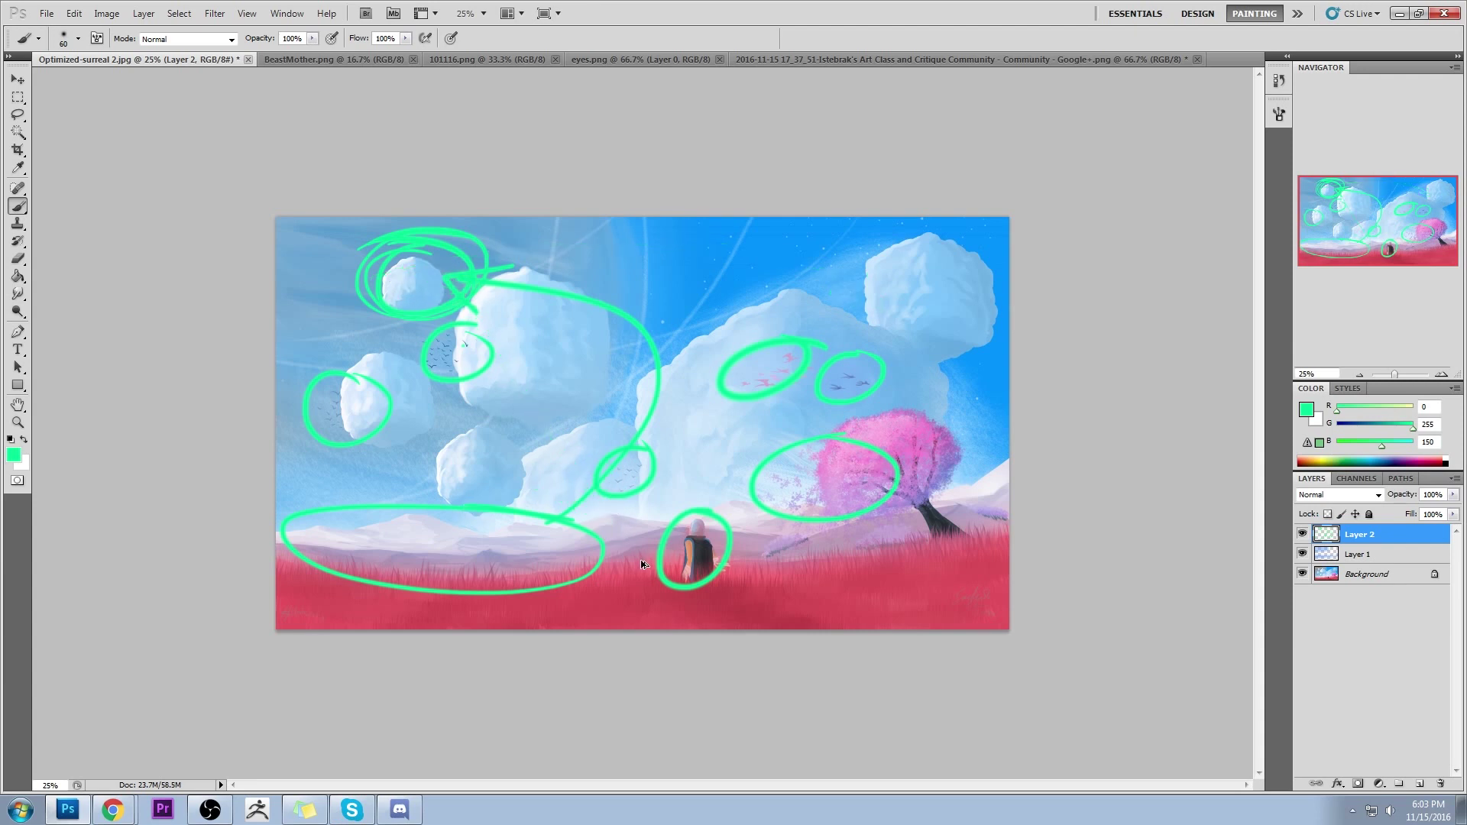
{"action": "key", "text": "ctrl+alt+z"}
{"action": "key", "text": "ctrl+alt+z"}
{"action": "key", "text": "ctrl+alt+z"}
{"action": "key", "text": "ctrl+alt+z"}
{"action": "key", "text": "ctrl+alt+z"}
{"action": "key", "text": "ctrl+alt+z"}
{"action": "key", "text": "ctrl+alt+z"}
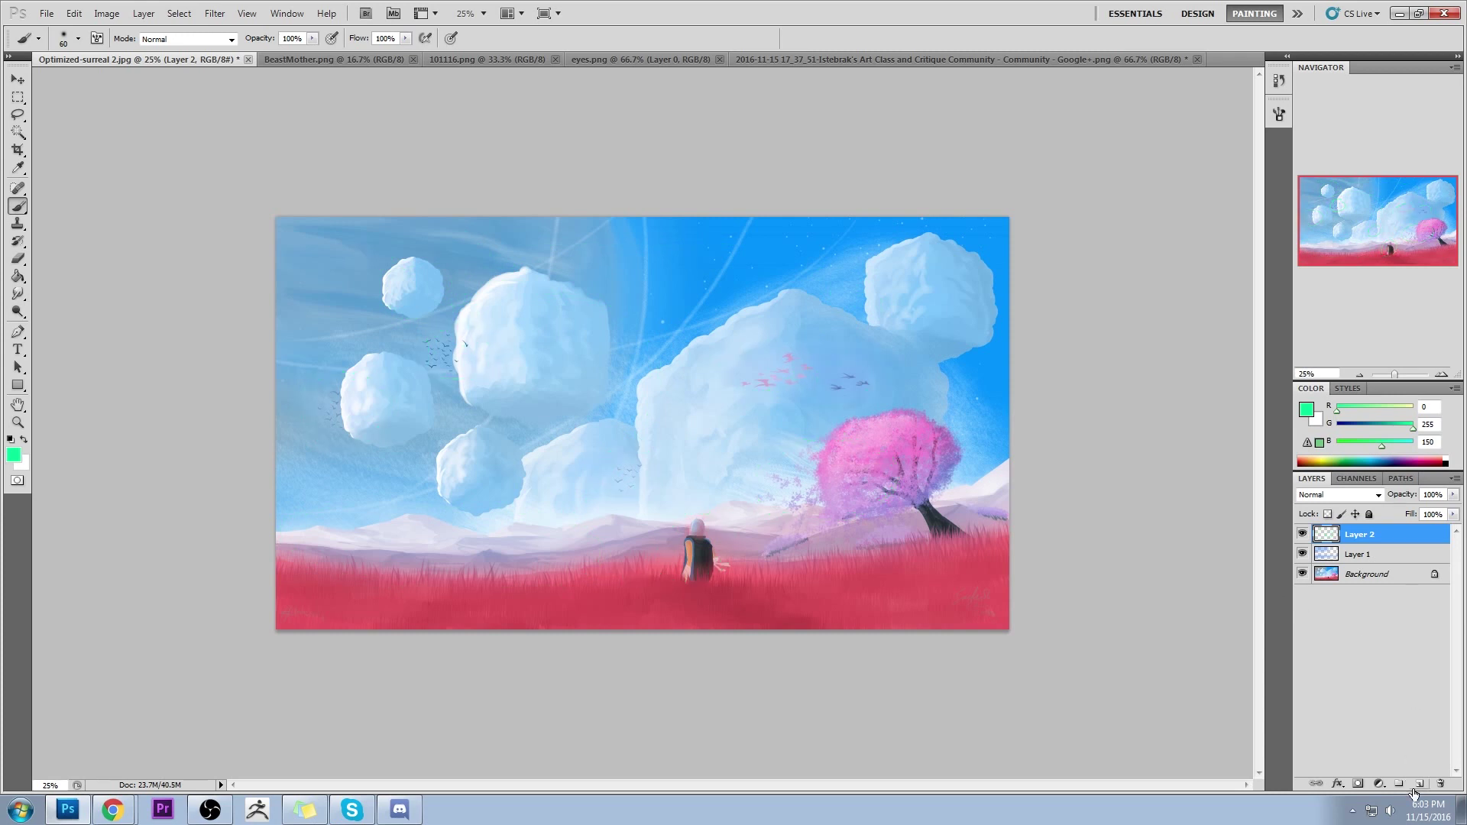
Set the brush colour to red (ff0000) and try marks around the small upper-left cloud
{"action": "left_click", "coordinate": [1306, 411]}
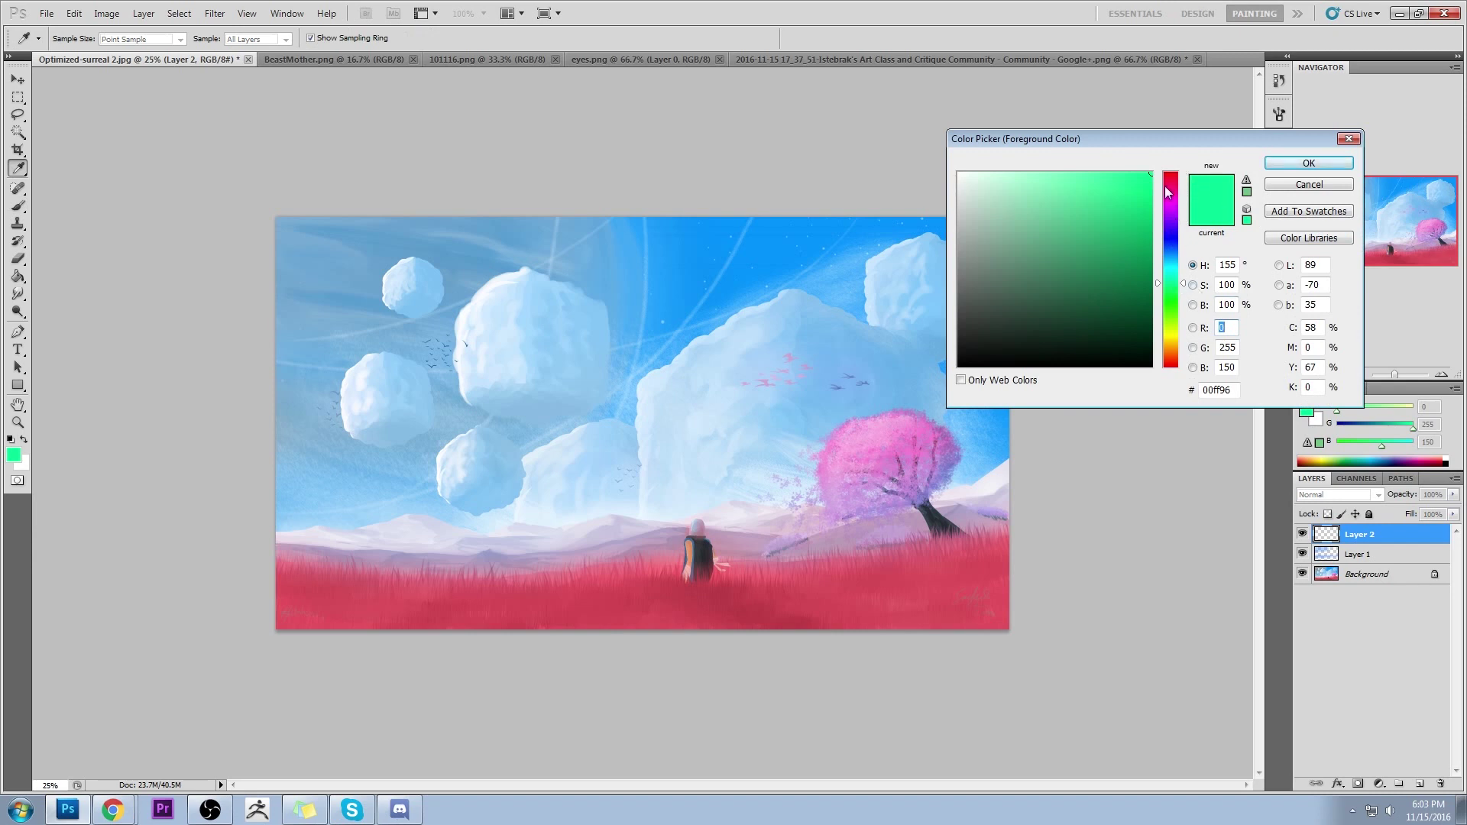
{"action": "left_click_drag", "start_coordinate": [1166, 186], "coordinate": [1224, 148]}
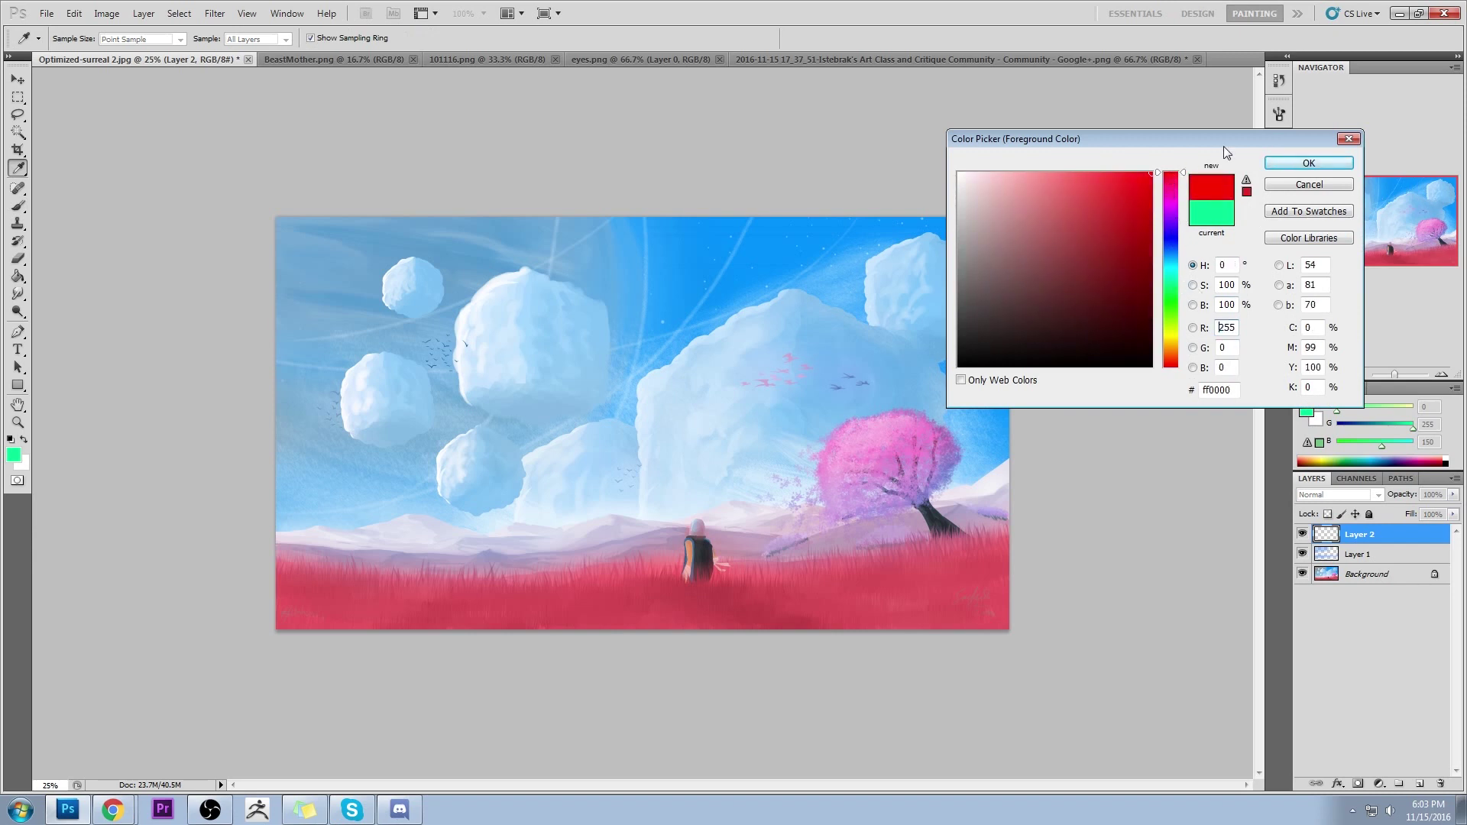
{"action": "left_click", "coordinate": [1311, 165]}
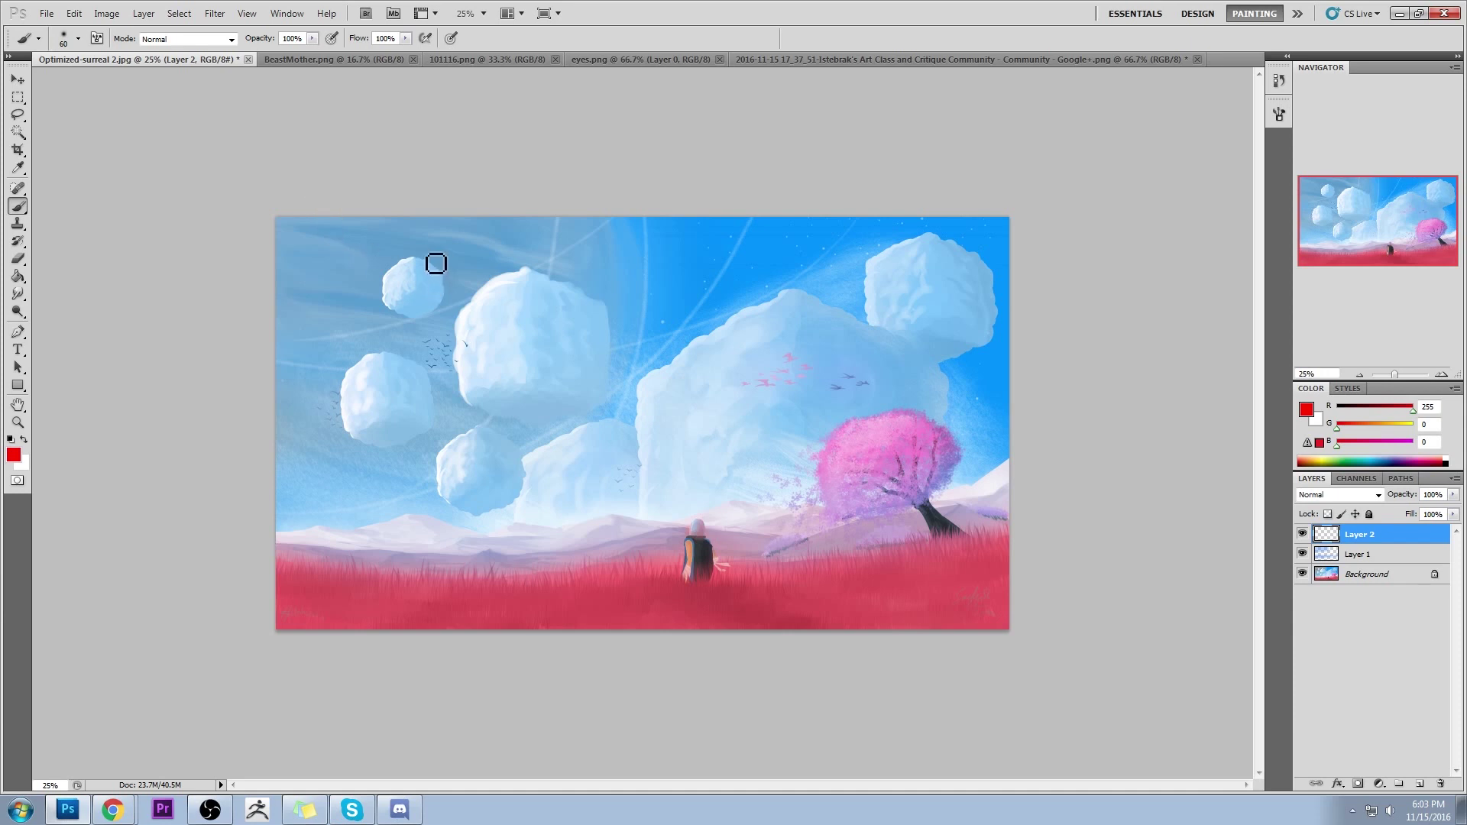
{"action": "mouse_move", "coordinate": [418, 238]}
{"action": "left_mouse_down"}
{"action": "mouse_move", "coordinate": [421, 258]}
{"action": "mouse_move", "coordinate": [450, 246]}
{"action": "left_mouse_up"}
{"action": "key", "text": "ctrl+z"}
{"action": "mouse_move", "coordinate": [368, 289]}
{"action": "left_mouse_down"}
{"action": "mouse_move", "coordinate": [445, 233]}
{"action": "mouse_move", "coordinate": [550, 227]}
{"action": "left_mouse_up"}
{"action": "key", "text": "ctrl+z"}
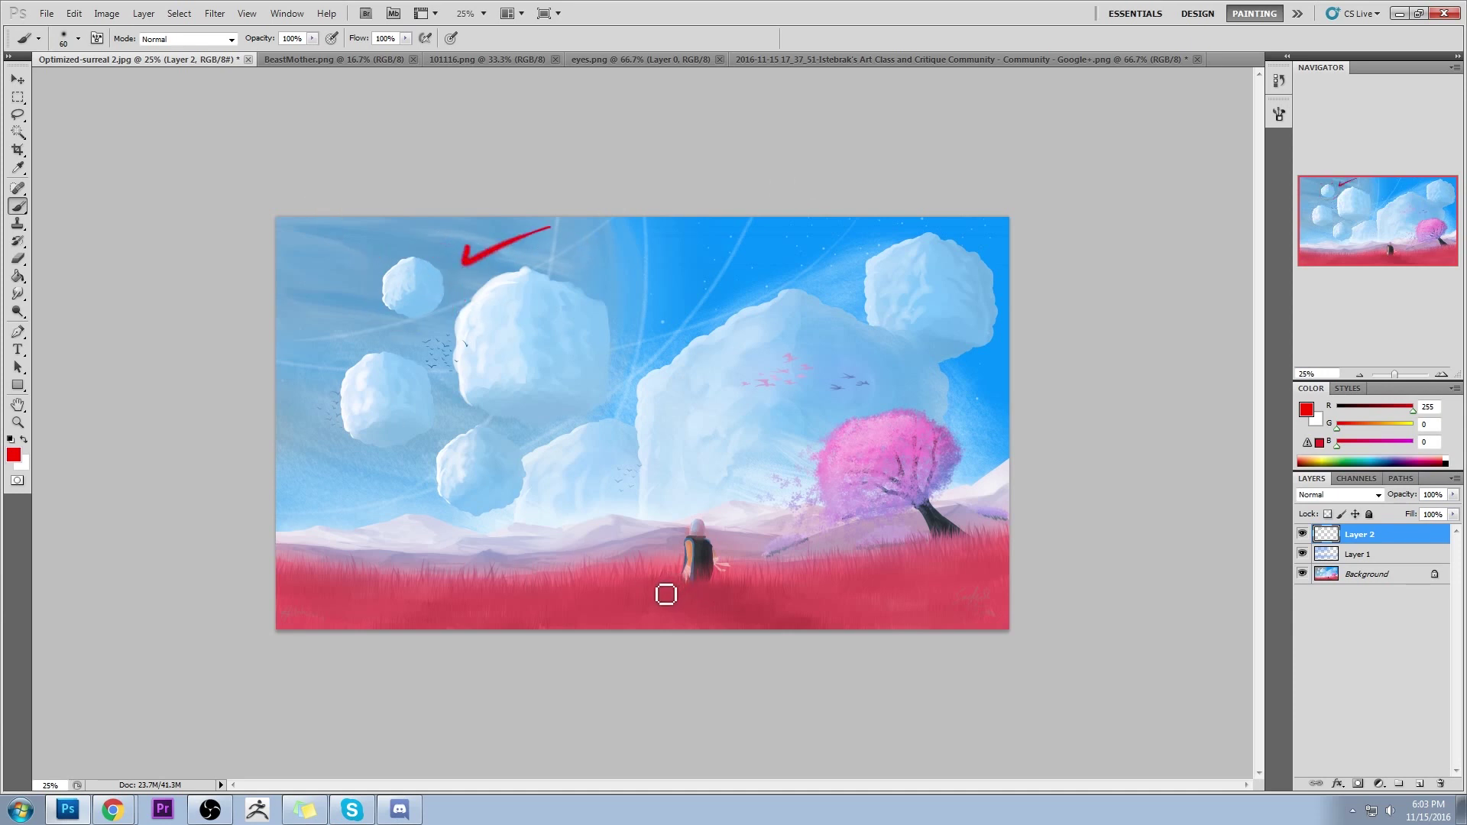
{"action": "key", "text": "ctrl+z"}
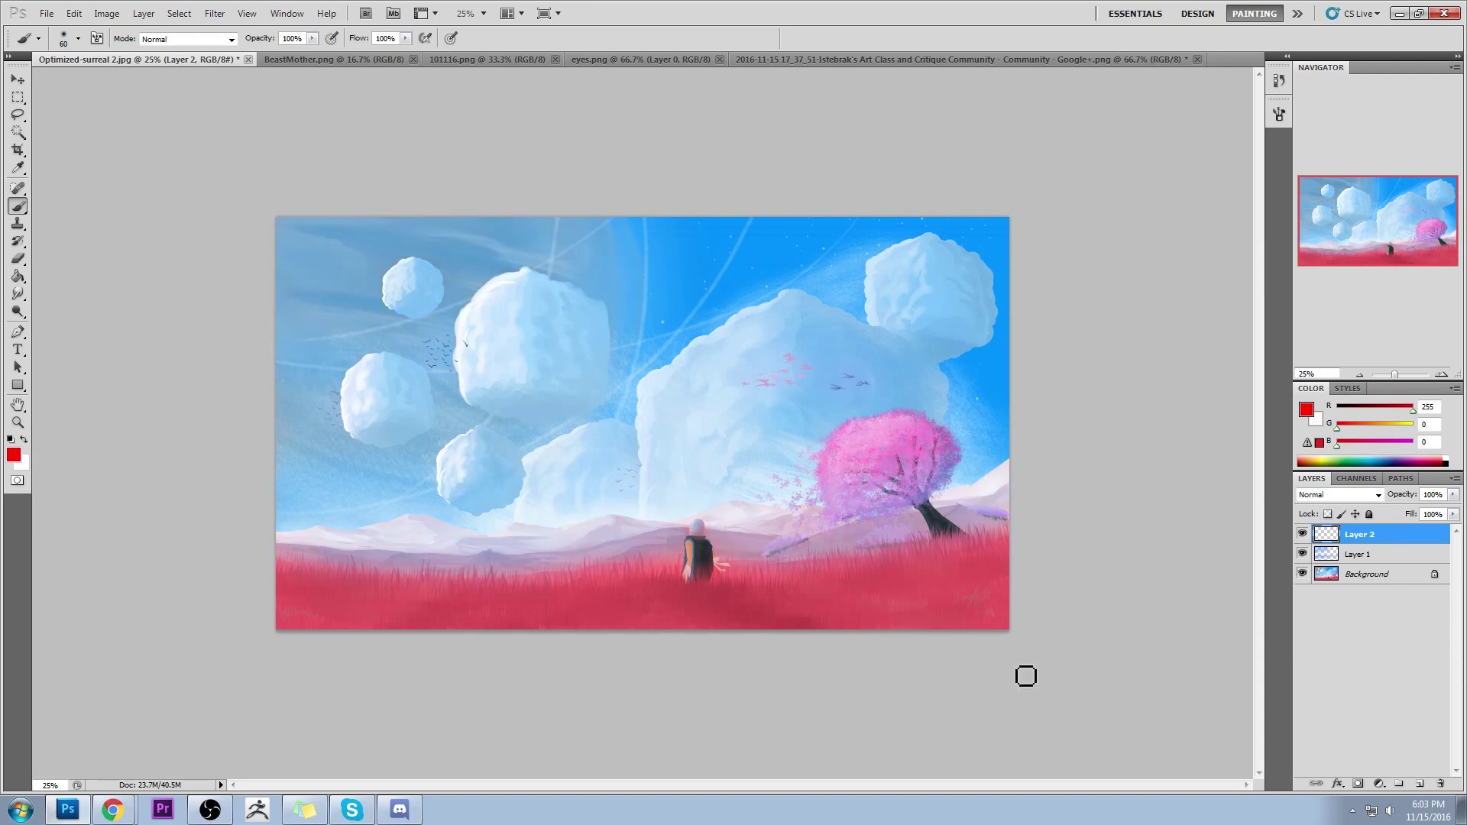
Choose the 175 px textured brush, add a new layer above Layer 1, and sample the bright blue sky
{"action": "left_click", "coordinate": [1363, 555]}
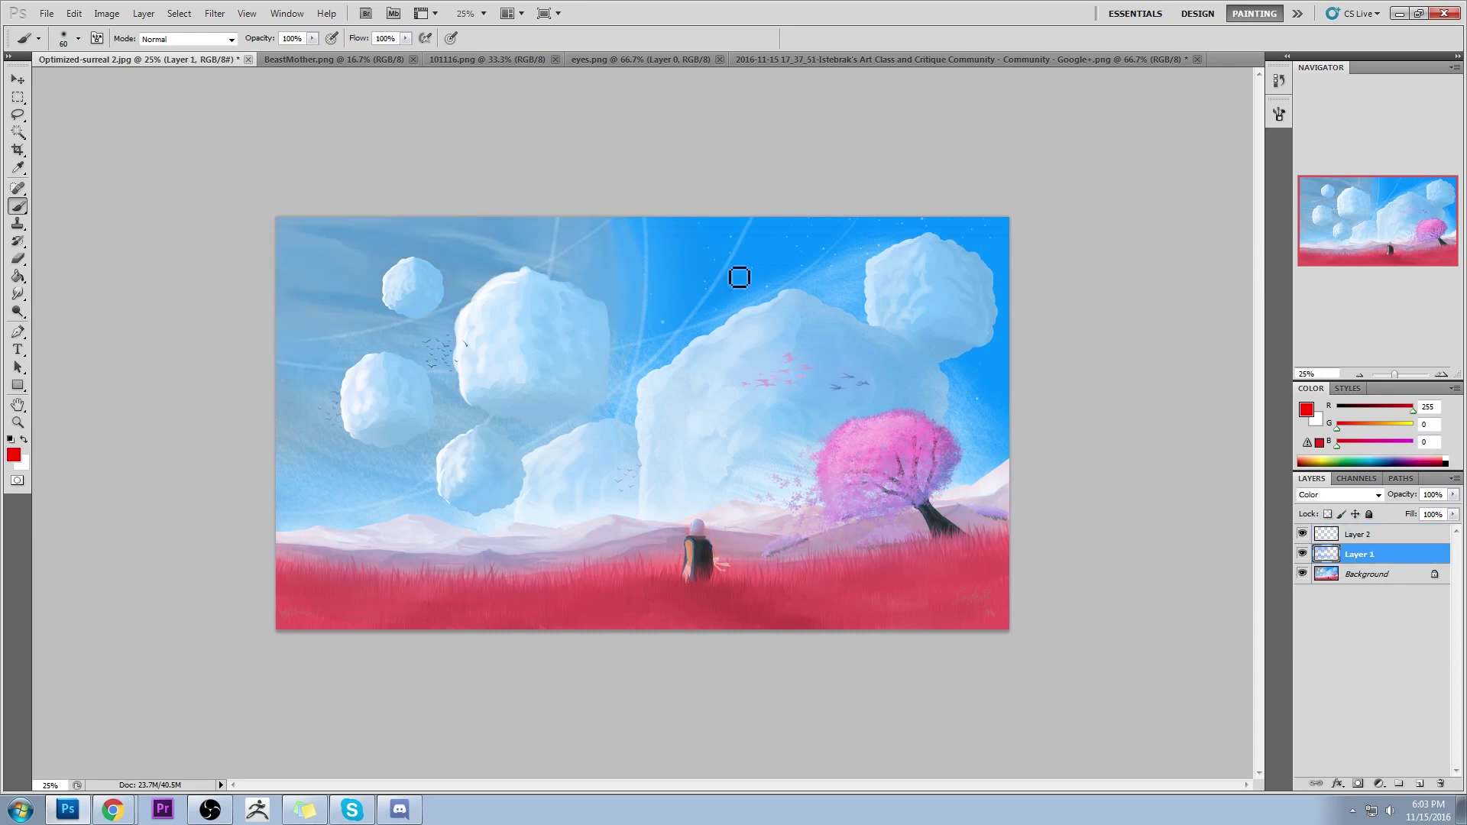
{"action": "right_click", "coordinate": [673, 241]}
{"action": "double_click", "coordinate": [749, 506]}
{"action": "left_click", "coordinate": [660, 247], "text": "alt"}
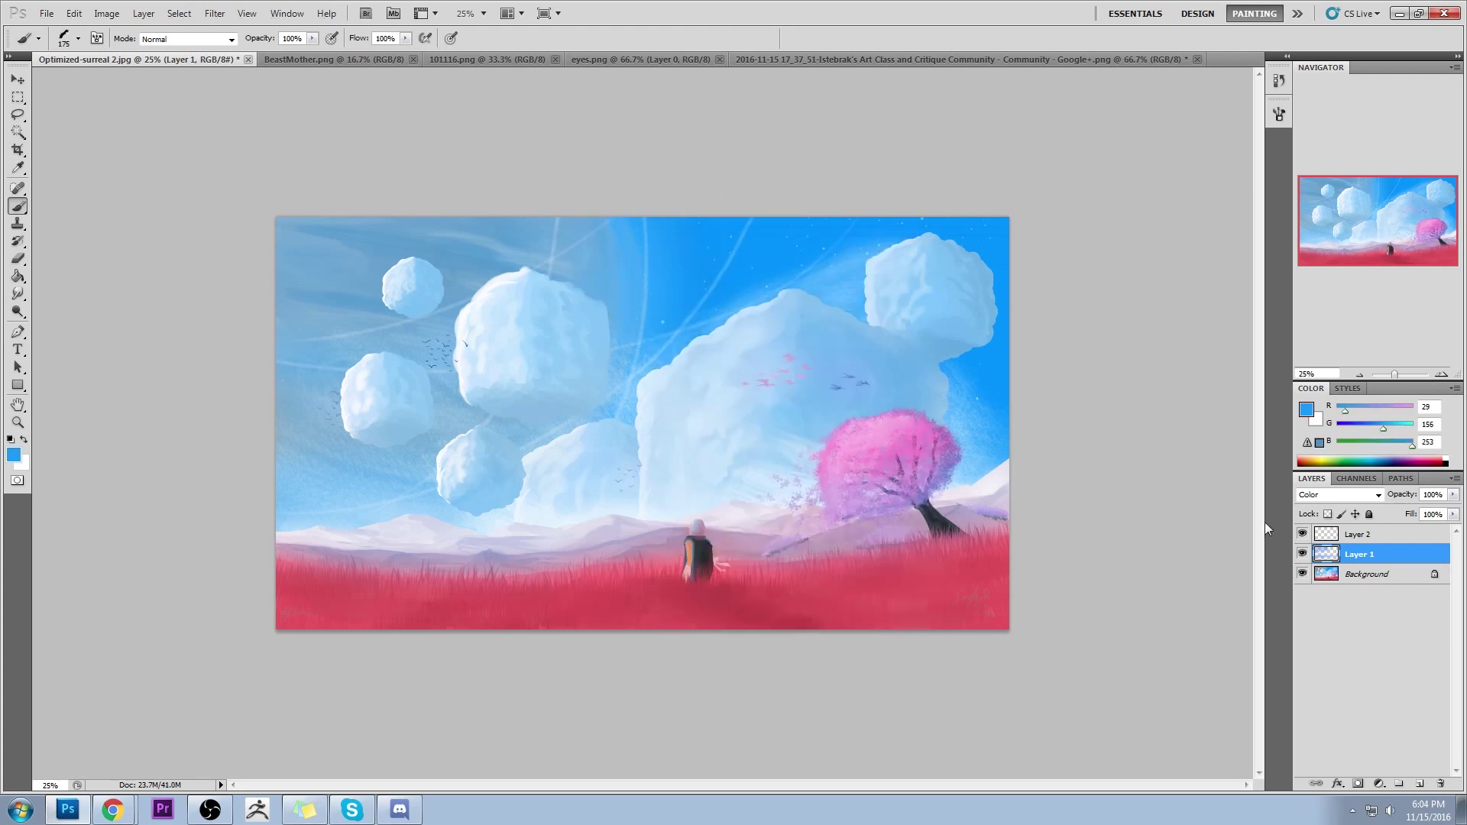
{"action": "left_click", "coordinate": [1419, 783]}
{"action": "left_click", "coordinate": [671, 237], "text": "alt"}
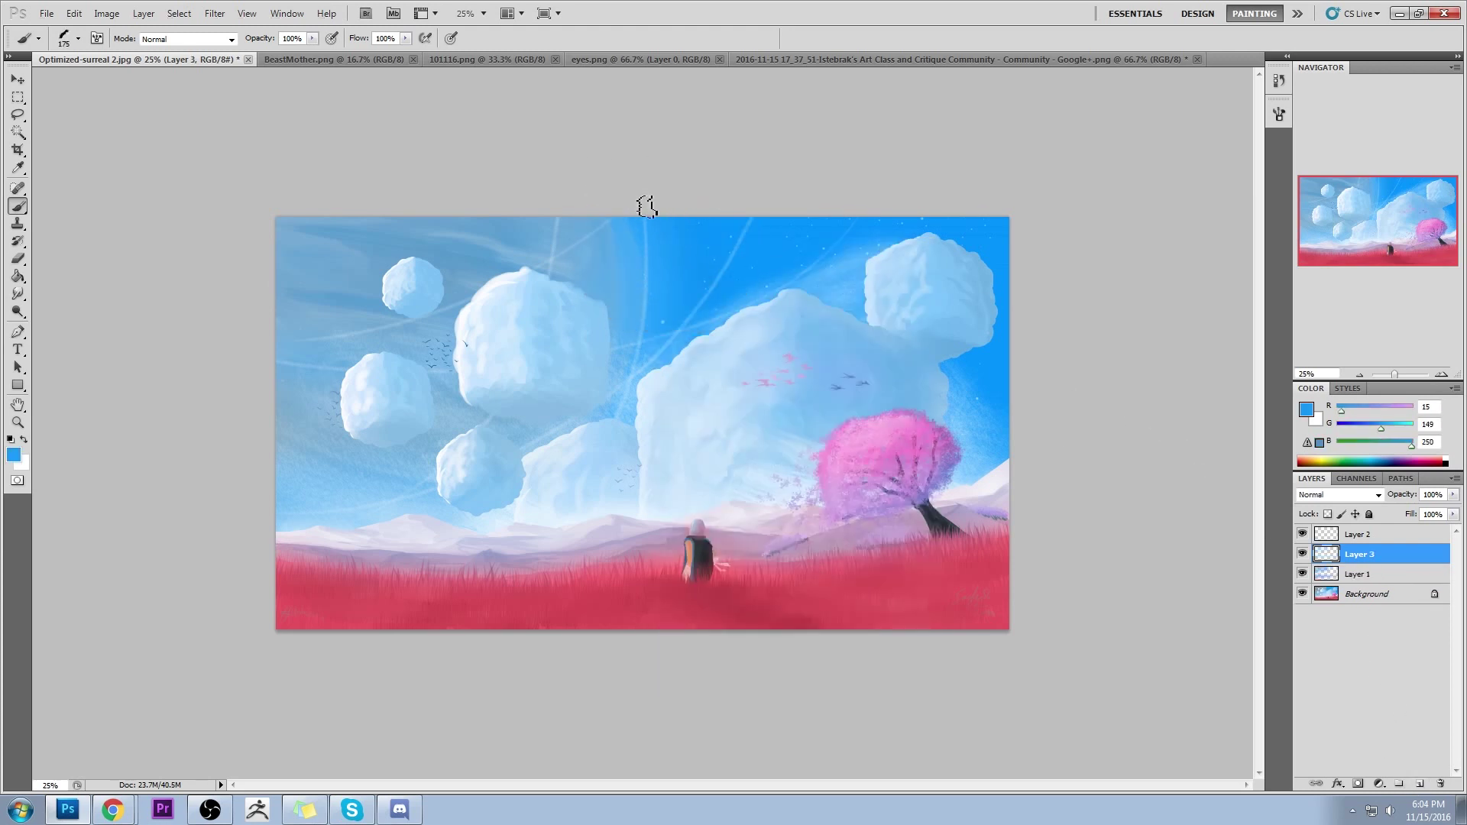
Paint bright blue over the light streaks in the sky along the edge of the pale planet
{"action": "left_click_drag", "start_coordinate": [645, 203], "coordinate": [648, 303]}
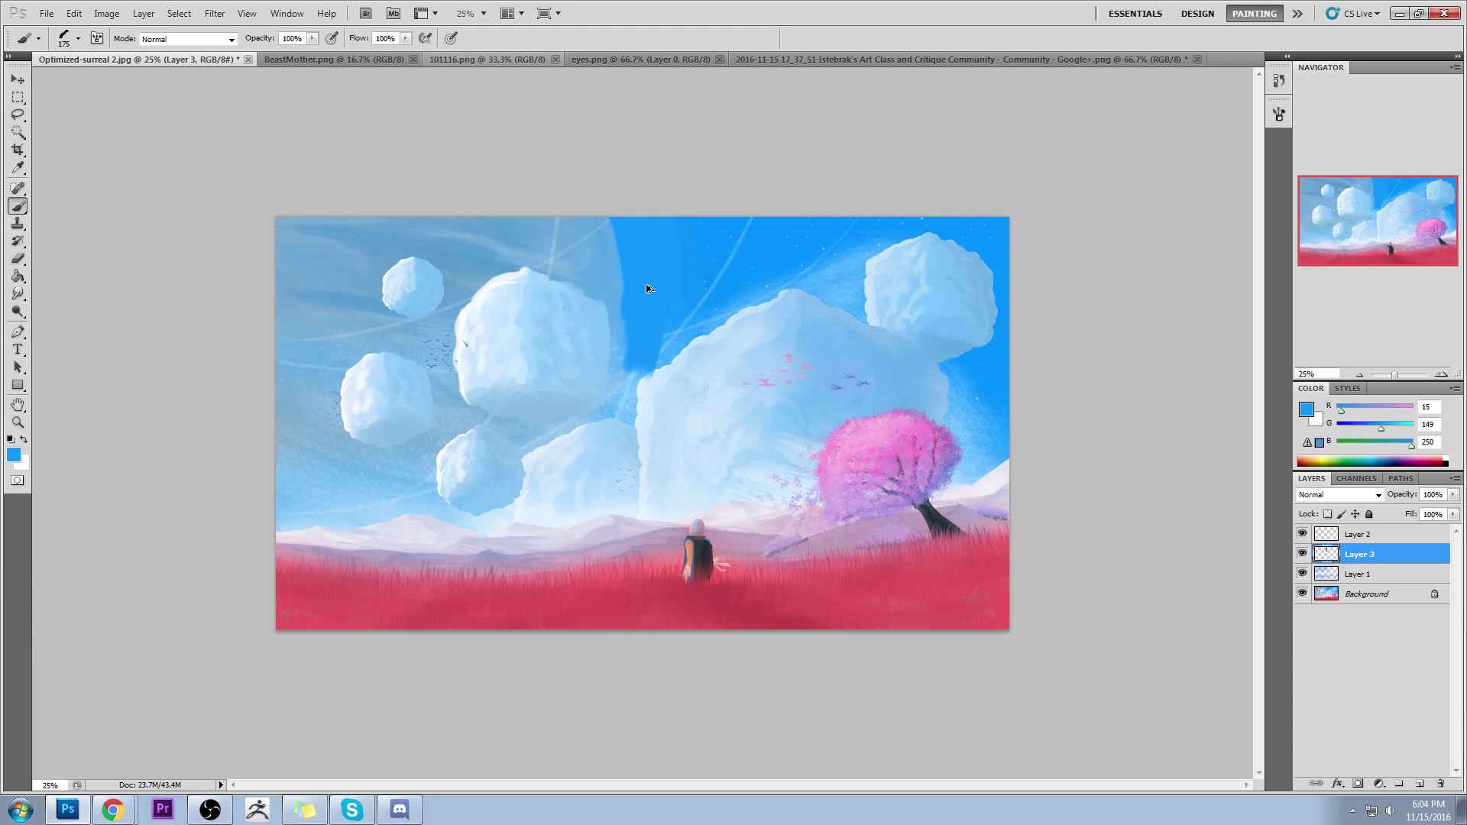
{"action": "mouse_move", "coordinate": [642, 252]}
{"action": "left_mouse_down"}
{"action": "mouse_move", "coordinate": [616, 185]}
{"action": "mouse_move", "coordinate": [644, 344]}
{"action": "left_mouse_up"}
{"action": "mouse_move", "coordinate": [635, 209]}
{"action": "left_mouse_down"}
{"action": "mouse_move", "coordinate": [653, 347]}
{"action": "mouse_move", "coordinate": [633, 376]}
{"action": "left_mouse_up"}
Paint sampled sky blues over the streaks and specks above the large central cloud and around the upper-right cloud
{"action": "left_click", "coordinate": [684, 239], "text": "alt"}
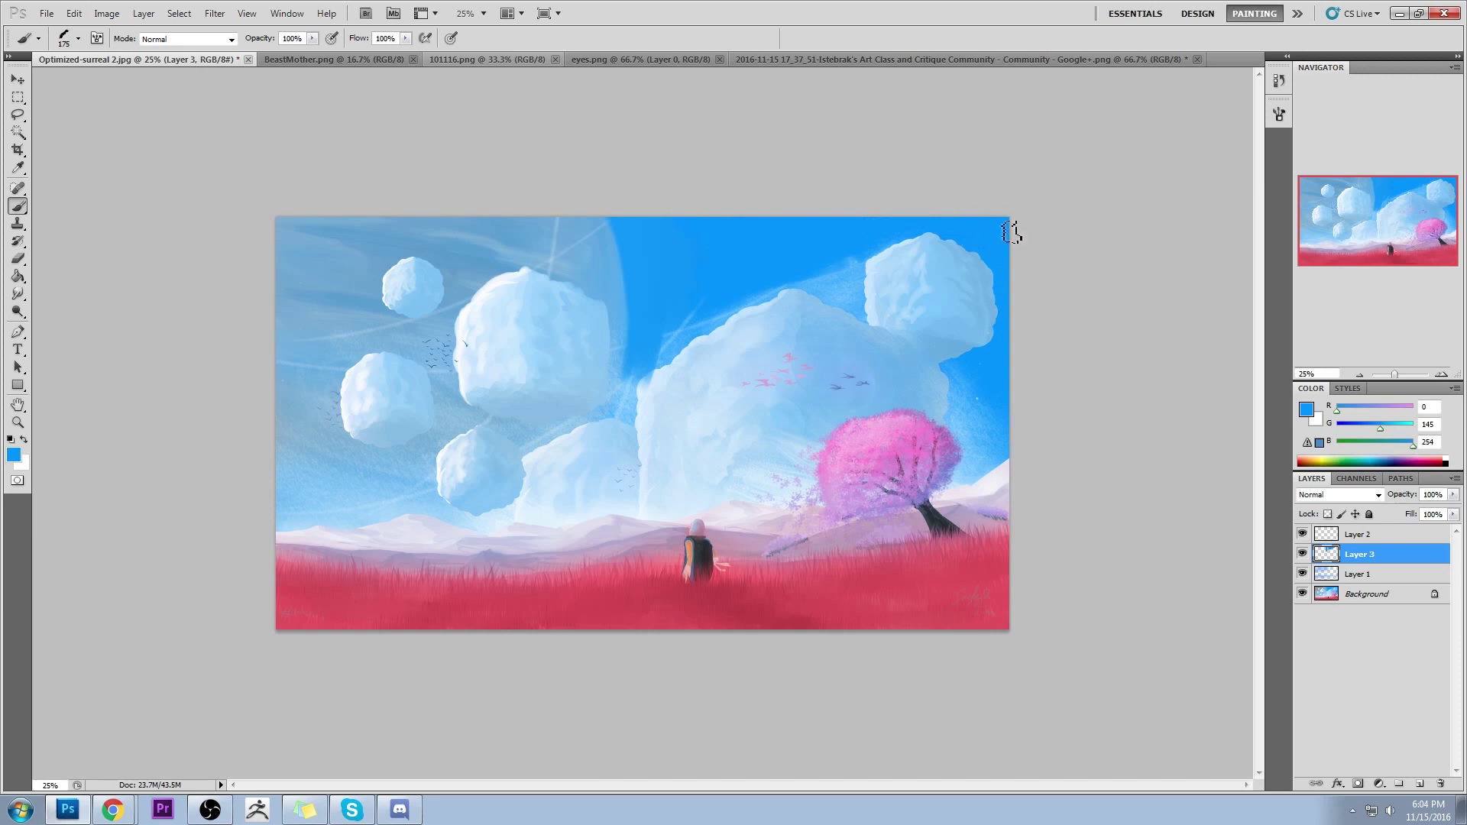
{"action": "left_click", "coordinate": [984, 393]}
{"action": "left_click", "coordinate": [966, 386], "text": "alt"}
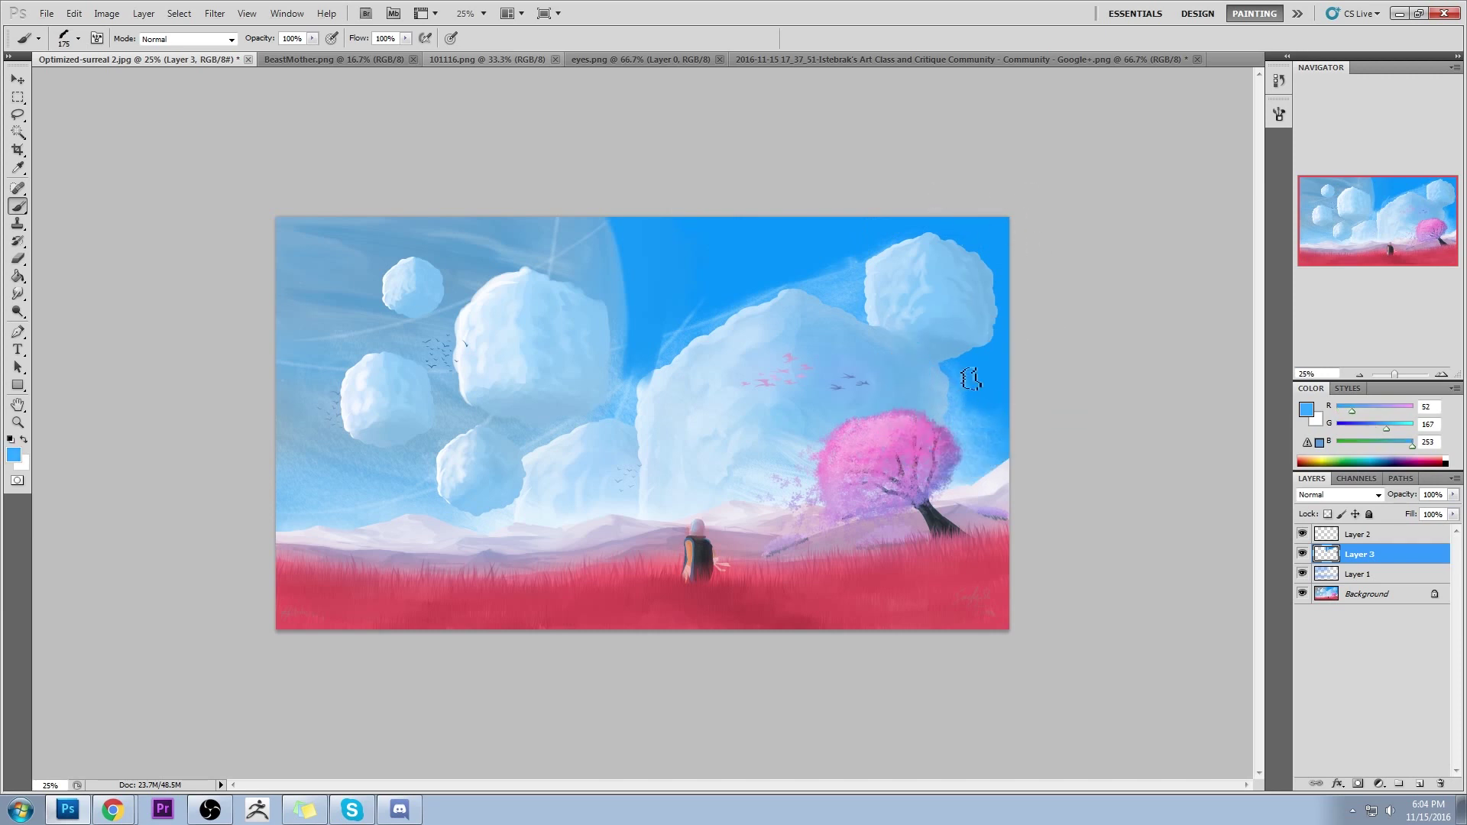
{"action": "left_click", "coordinate": [1003, 354], "text": "alt"}
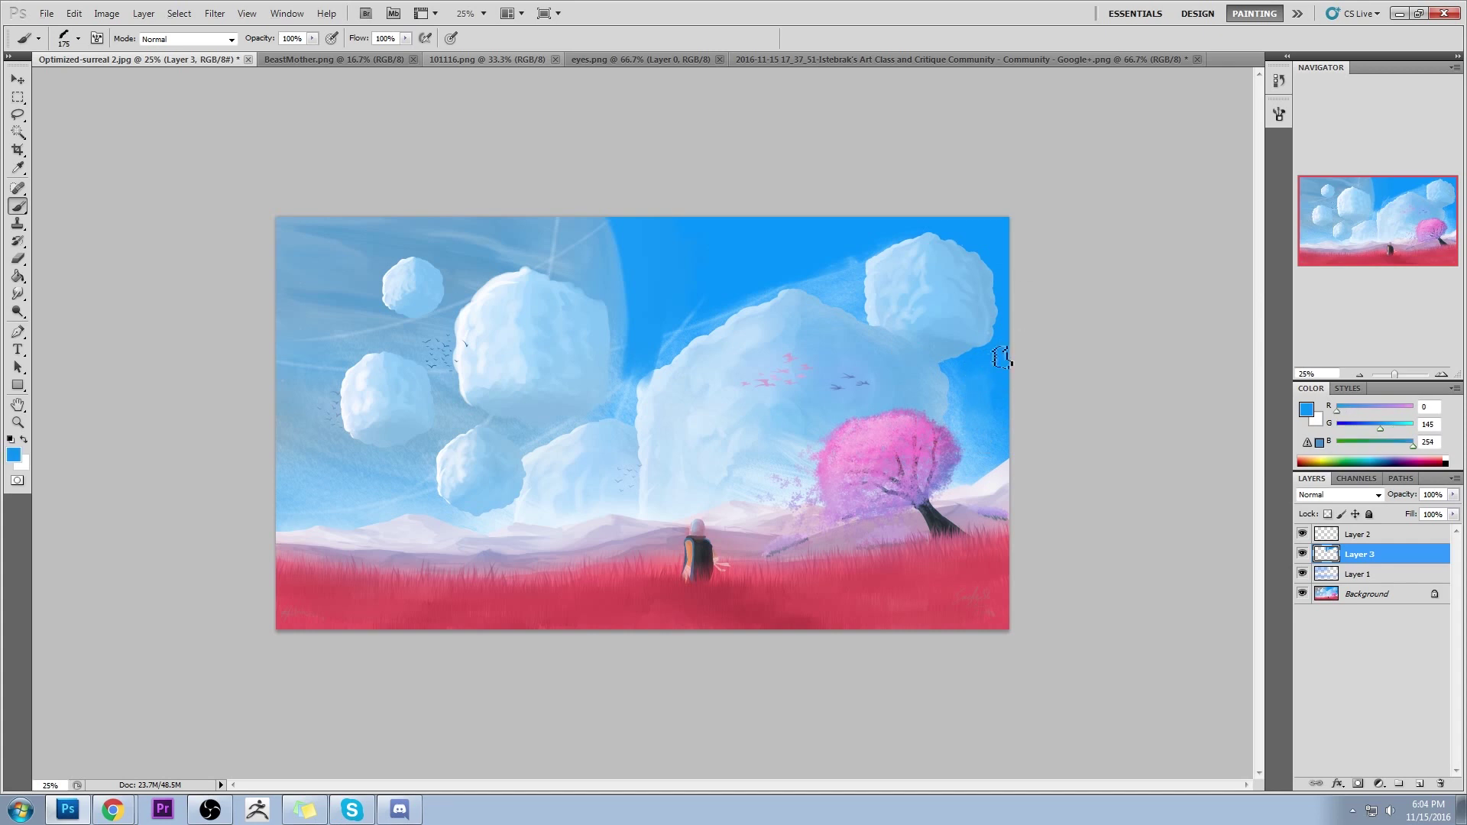
{"action": "left_click", "coordinate": [972, 323], "text": "alt"}
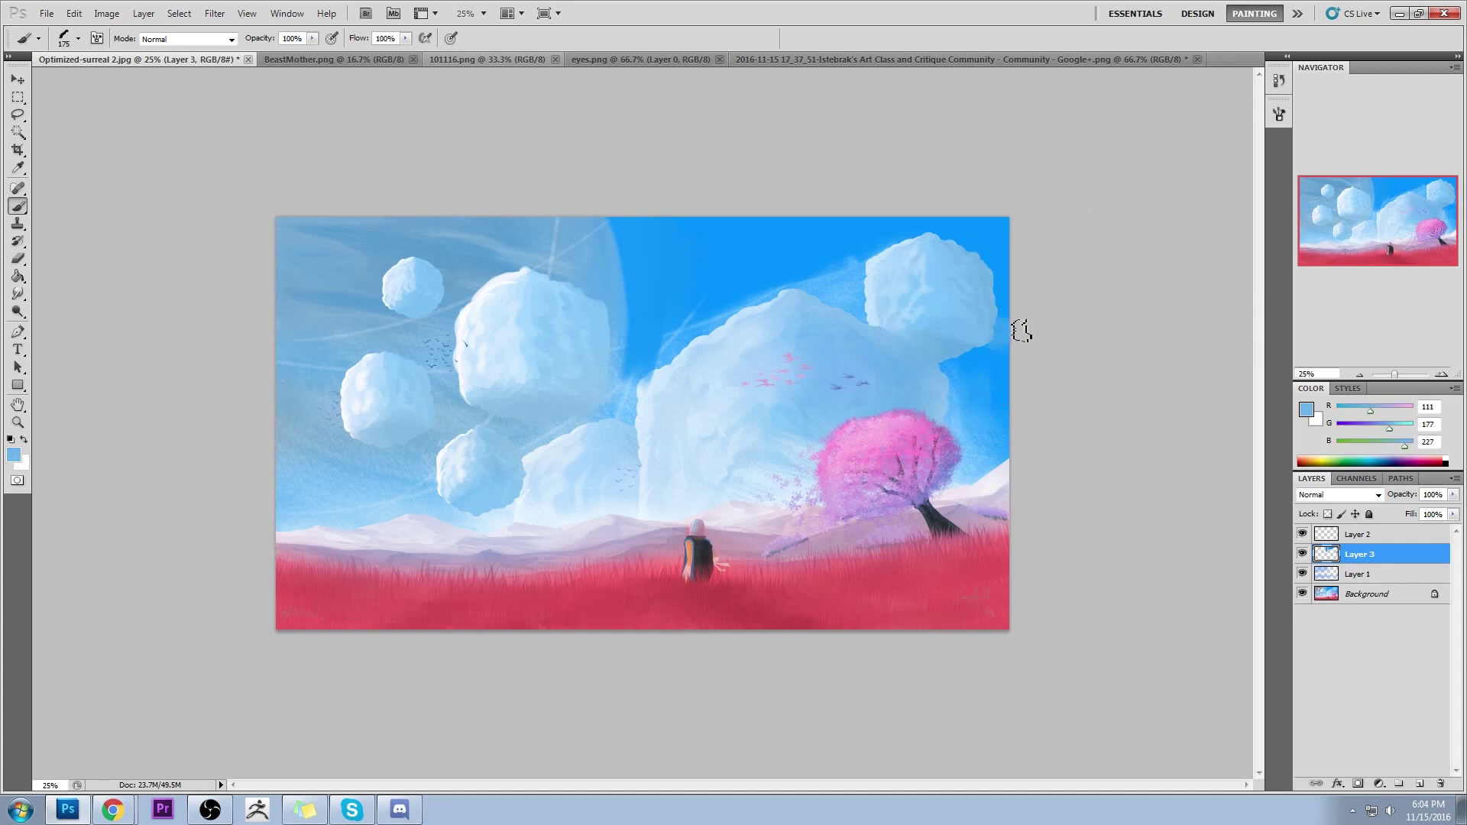
{"action": "left_click", "coordinate": [1002, 364], "text": "alt"}
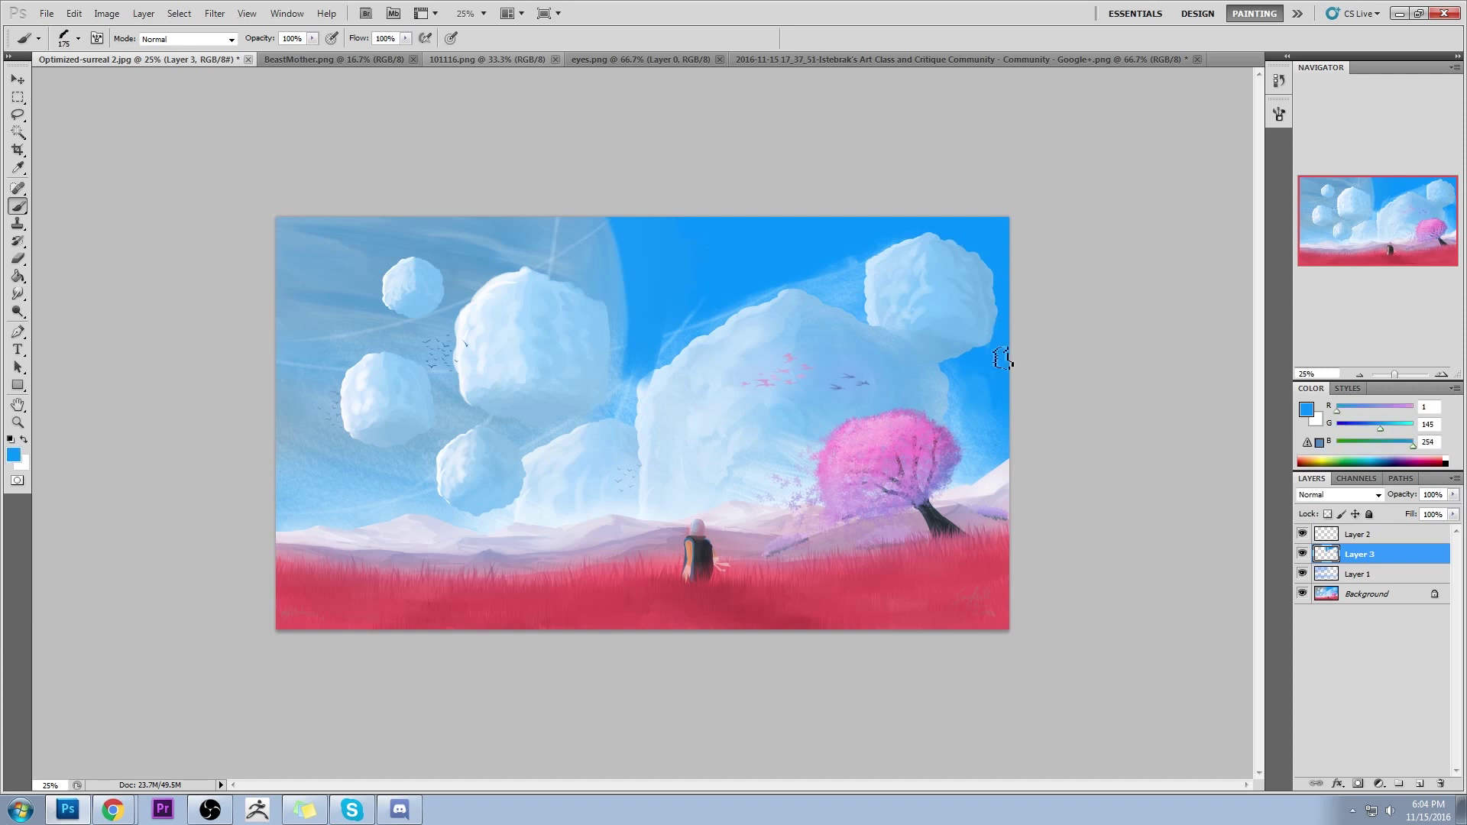
{"action": "left_click", "coordinate": [856, 233], "text": "alt"}
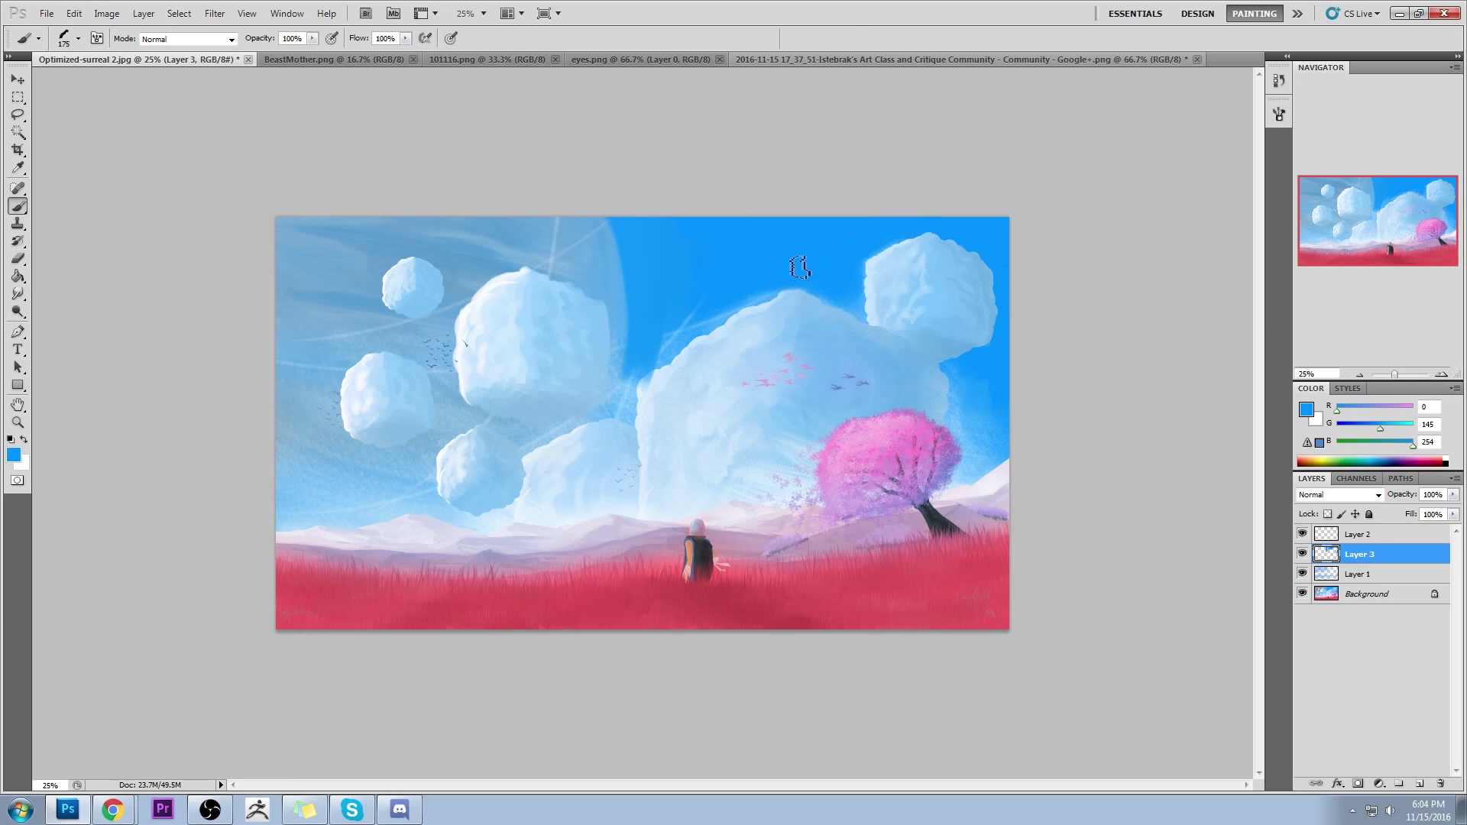
{"action": "mouse_move", "coordinate": [671, 311]}
{"action": "left_mouse_down"}
{"action": "mouse_move", "coordinate": [664, 327]}
{"action": "mouse_move", "coordinate": [688, 313]}
{"action": "left_mouse_up"}
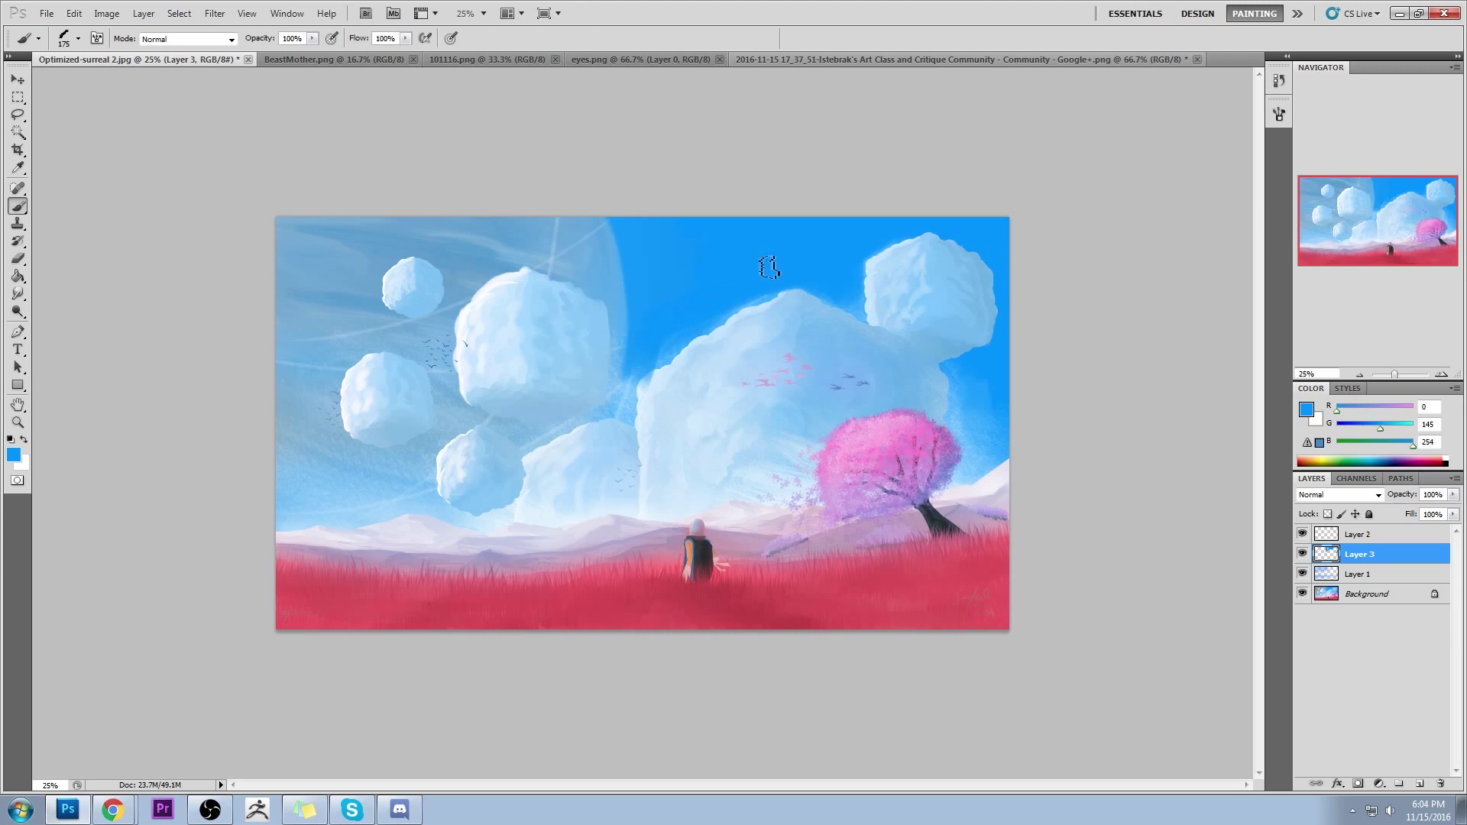
Switch to a soft round brush and enlarge it to 1400 px
{"action": "right_click", "coordinate": [668, 309]}
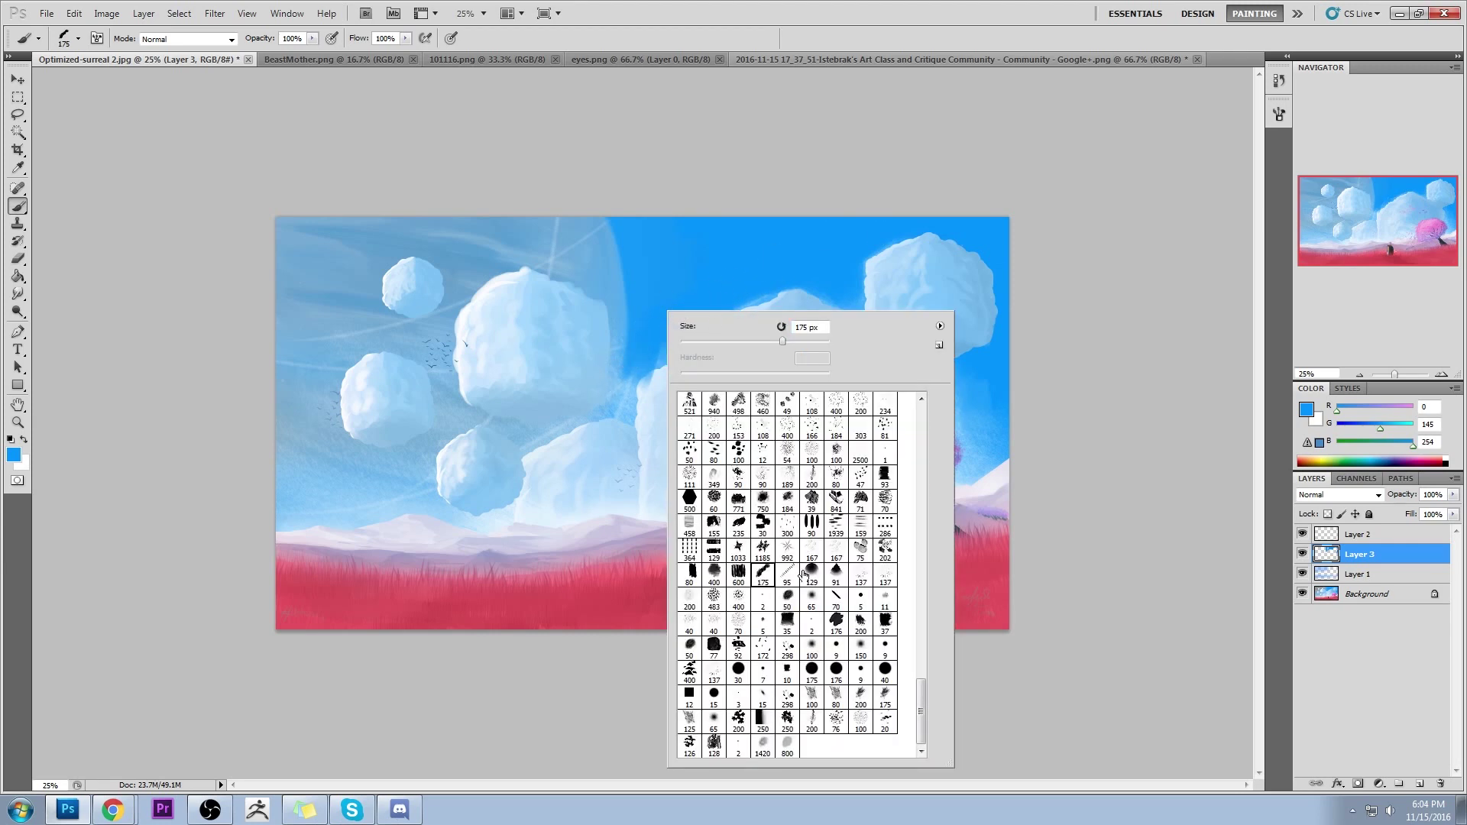
{"action": "left_click", "coordinate": [813, 600]}
{"action": "left_click", "coordinate": [1146, 538]}
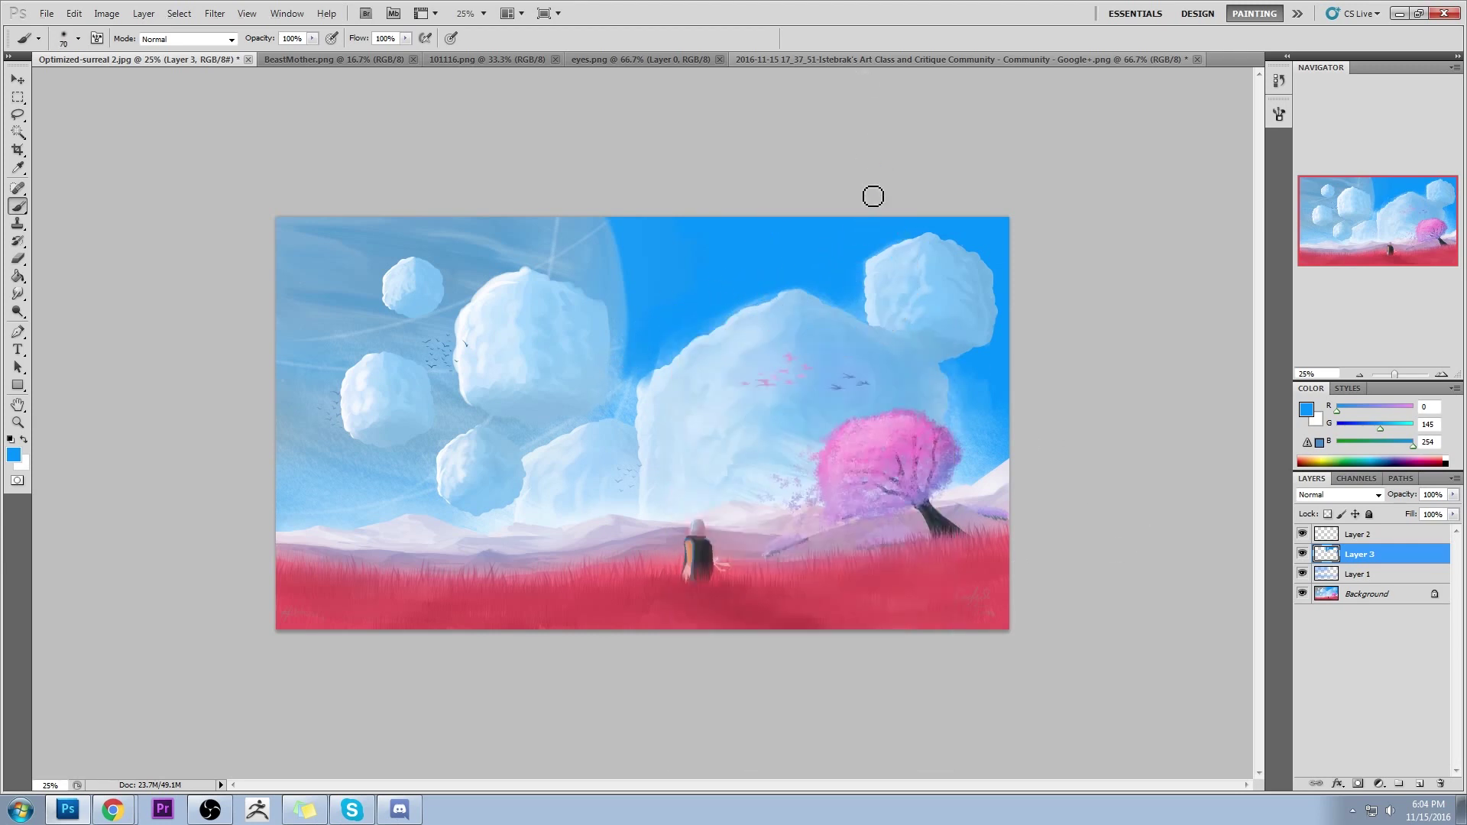
{"action": "key", "text": "]"}
{"action": "key", "text": "]"}
{"action": "key", "text": "]"}
{"action": "key", "text": "]"}
{"action": "key", "text": "]"}
{"action": "key", "text": "]"}
{"action": "key", "text": "]"}
{"action": "key", "text": "]"}
{"action": "key", "text": "]"}
{"action": "key", "text": "]"}
{"action": "key", "text": "]"}
{"action": "key", "text": "]"}
{"action": "key", "text": "]"}
{"action": "key", "text": "]"}
{"action": "key", "text": "]"}
{"action": "key", "text": "]"}
{"action": "key", "text": "]"}
{"action": "key", "text": "]"}
Set the brush to 33% opacity and 600 px, and try glazing blue over the upper-right cloud
{"action": "left_click_drag", "start_coordinate": [977, 319], "coordinate": [920, 281]}
{"action": "left_click_drag", "start_coordinate": [312, 40], "coordinate": [260, 60]}
{"action": "key", "text": "ctrl+z"}
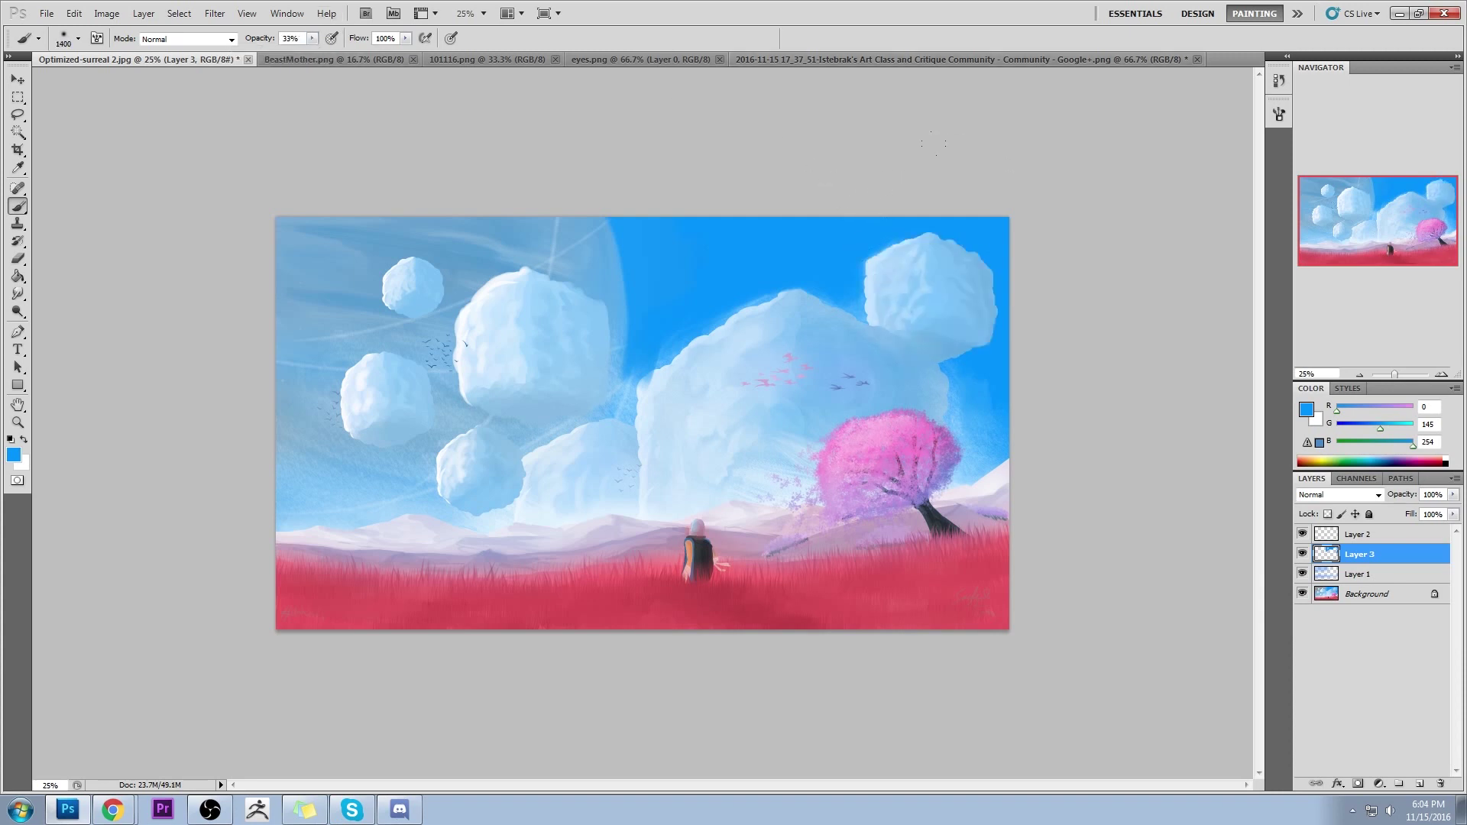
{"action": "key", "text": "["}
{"action": "key", "text": "["}
{"action": "mouse_move", "coordinate": [934, 303]}
{"action": "left_mouse_down"}
{"action": "mouse_move", "coordinate": [888, 263]}
{"action": "mouse_move", "coordinate": [897, 287]}
{"action": "mouse_move", "coordinate": [944, 311]}
{"action": "mouse_move", "coordinate": [940, 243]}
{"action": "mouse_move", "coordinate": [966, 296]}
{"action": "mouse_move", "coordinate": [900, 264]}
{"action": "mouse_move", "coordinate": [951, 315]}
{"action": "mouse_move", "coordinate": [914, 283]}
{"action": "mouse_move", "coordinate": [967, 256]}
{"action": "left_mouse_up"}
{"action": "key", "text": "ctrl+z"}
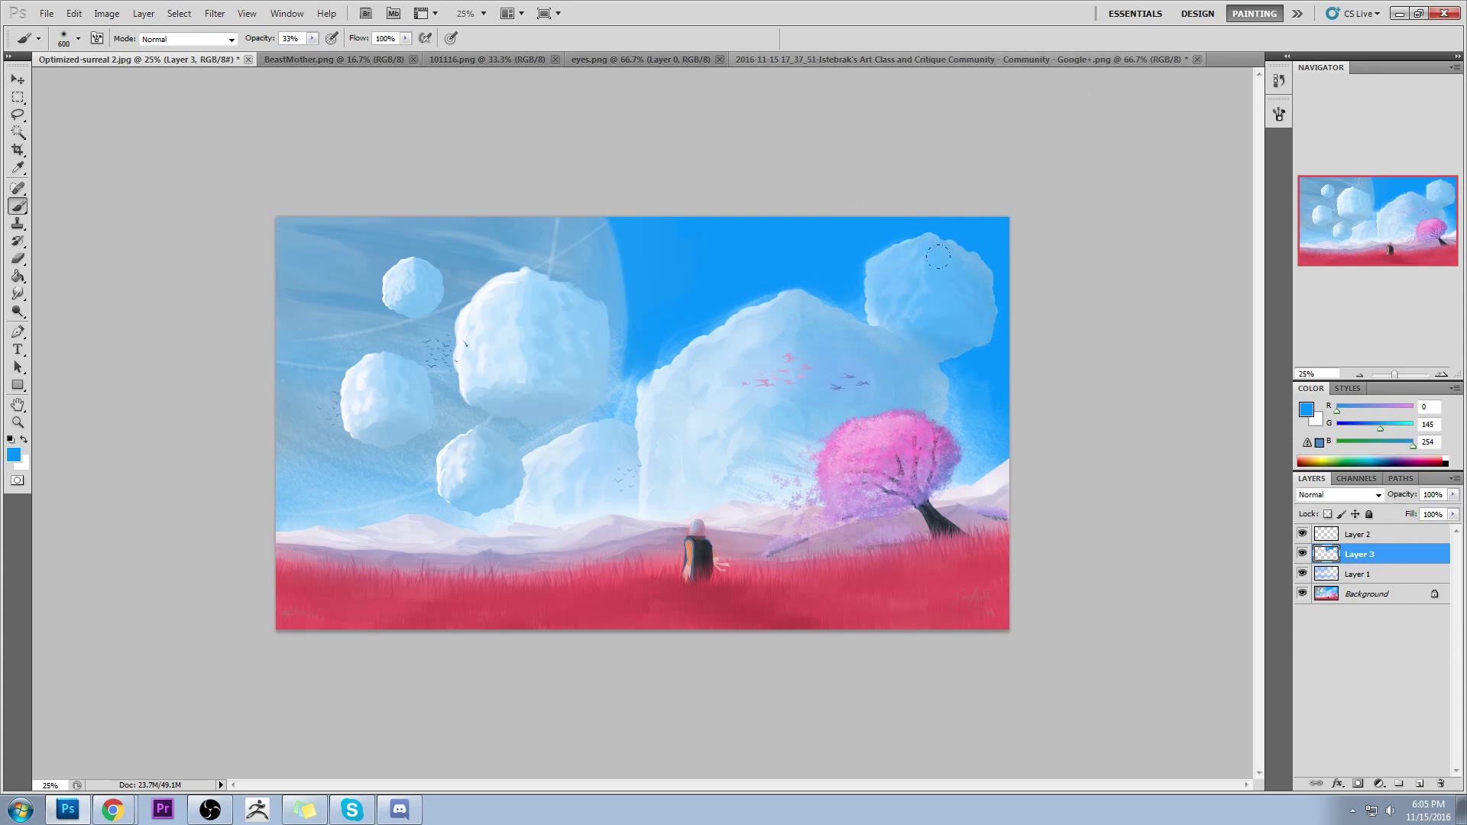
{"action": "key", "text": "ctrl+z"}
Lower the brush opacity to 13%, sample the greyish blue sky, and glaze it over the big round cloud on the left
{"action": "left_click", "coordinate": [313, 38]}
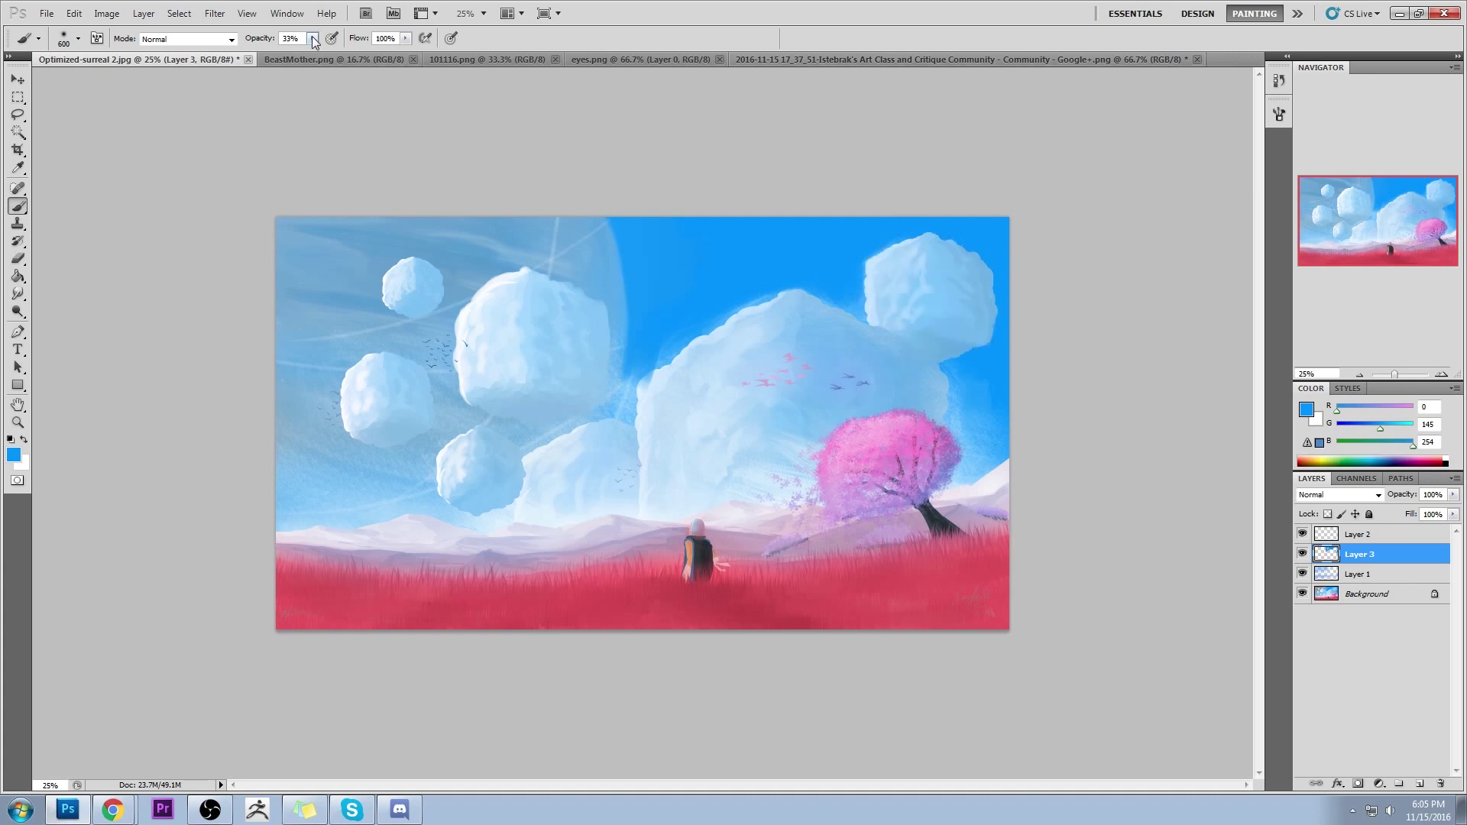
{"action": "left_click_drag", "start_coordinate": [307, 53], "coordinate": [296, 53]}
{"action": "left_click", "coordinate": [440, 246], "text": "alt"}
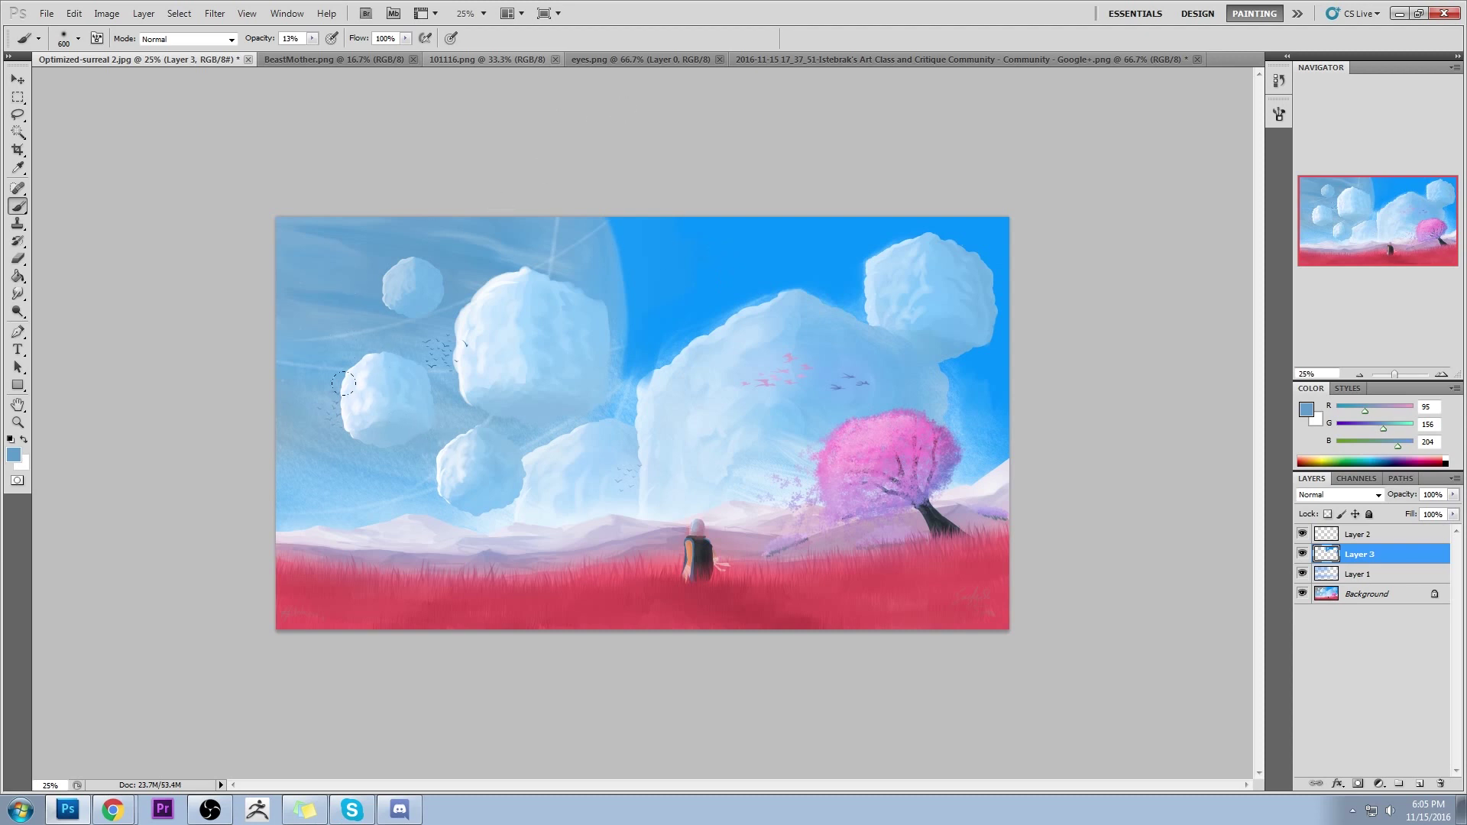
{"action": "left_click_drag", "start_coordinate": [344, 384], "coordinate": [360, 413]}
{"action": "key", "text": "ctrl+z"}
{"action": "left_click_drag", "start_coordinate": [468, 378], "coordinate": [508, 288]}
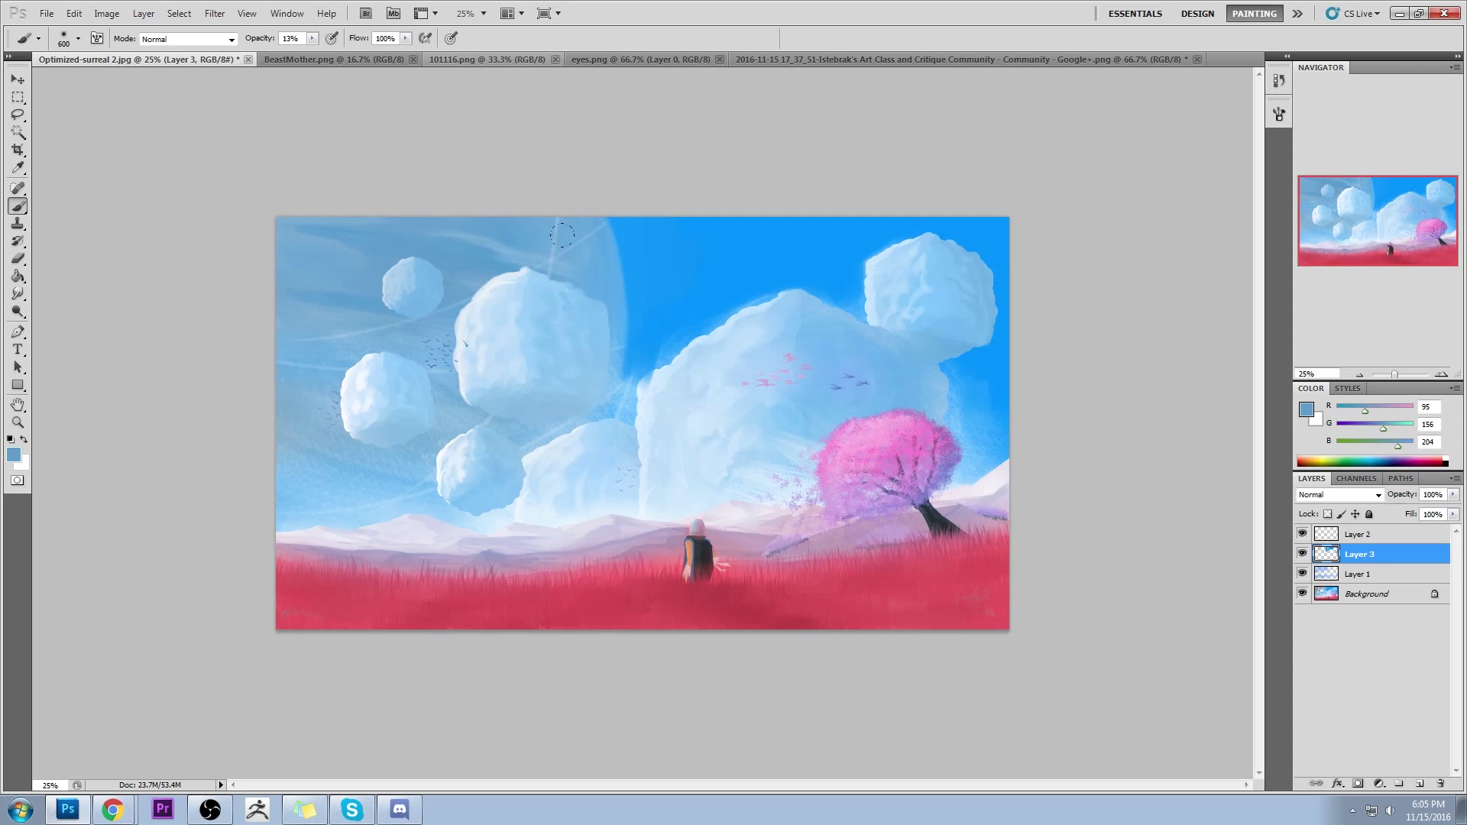
{"action": "left_click_drag", "start_coordinate": [506, 367], "coordinate": [519, 309]}
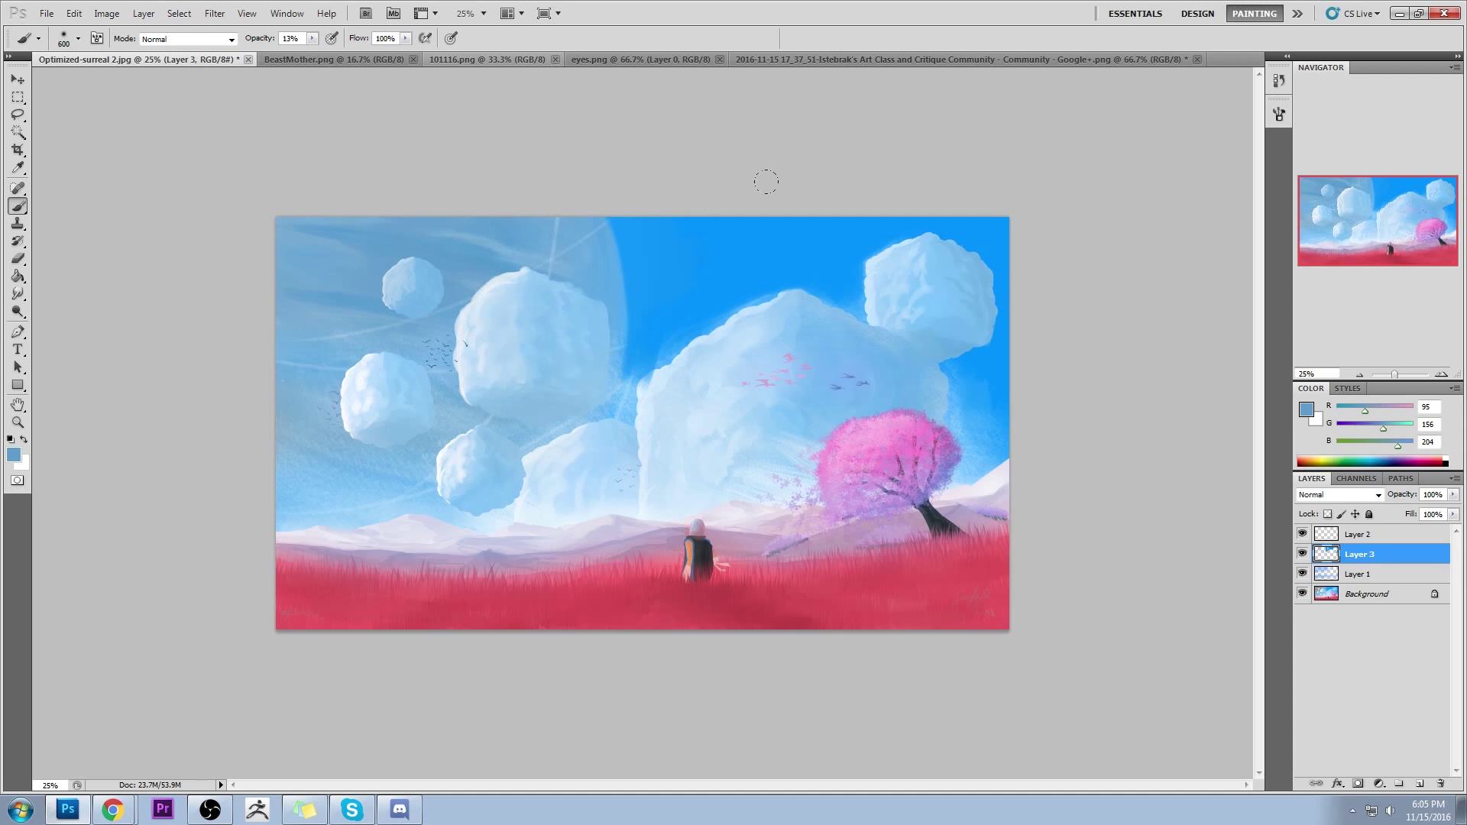
Glaze blue over the low clouds on the left of Layer 3, and erase the overlay from the round clouds above with a 98% eraser
{"action": "mouse_move", "coordinate": [587, 504]}
{"action": "left_mouse_down"}
{"action": "mouse_move", "coordinate": [575, 446]}
{"action": "mouse_move", "coordinate": [535, 460]}
{"action": "left_mouse_up"}
{"action": "left_click", "coordinate": [516, 418], "text": "alt"}
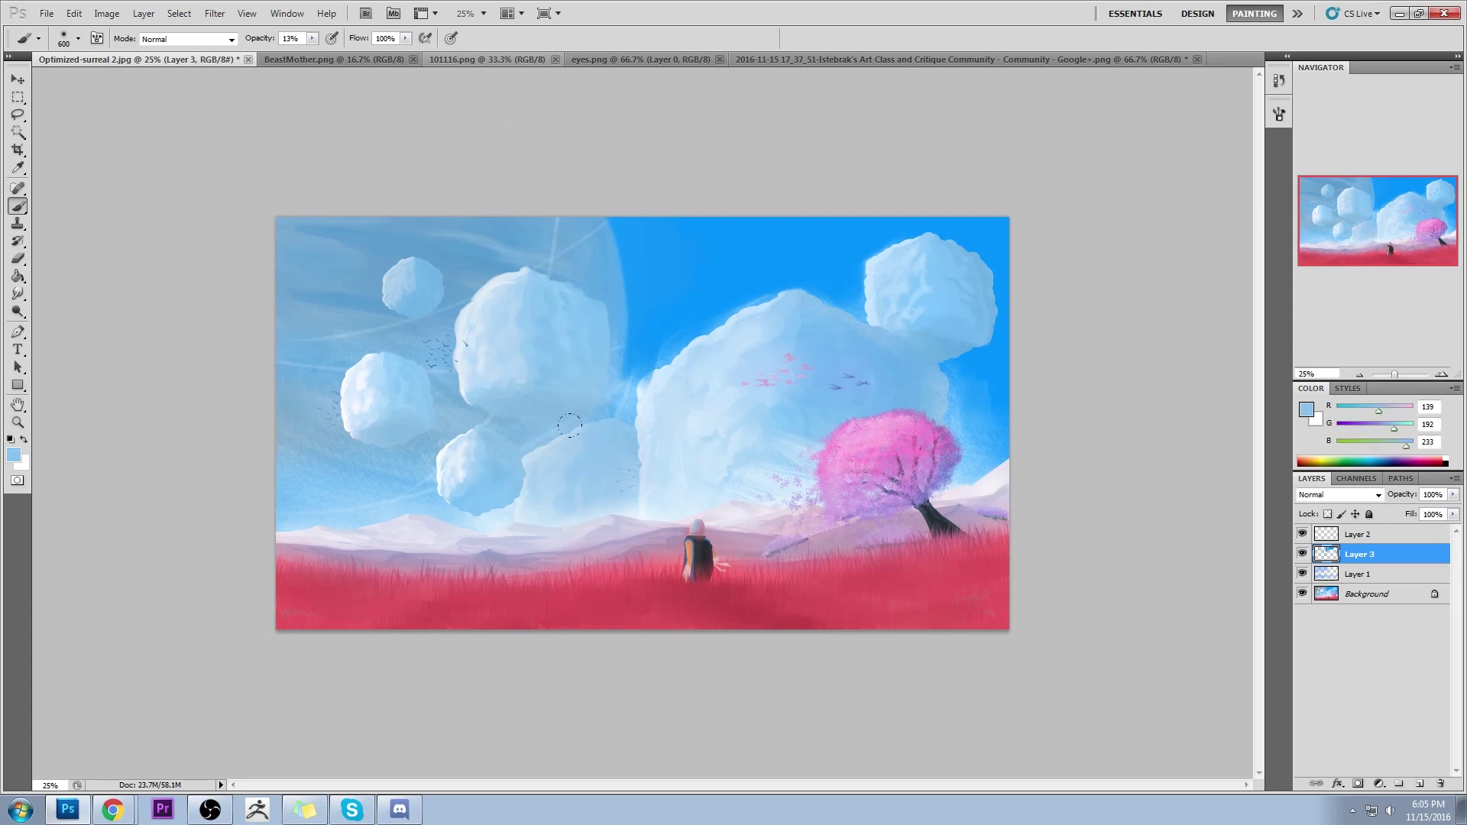
{"action": "key", "text": "e"}
{"action": "mouse_move", "coordinate": [509, 283]}
{"action": "left_mouse_down"}
{"action": "mouse_move", "coordinate": [497, 321]}
{"action": "mouse_move", "coordinate": [476, 293]}
{"action": "mouse_move", "coordinate": [453, 309]}
{"action": "mouse_move", "coordinate": [515, 297]}
{"action": "left_mouse_up"}
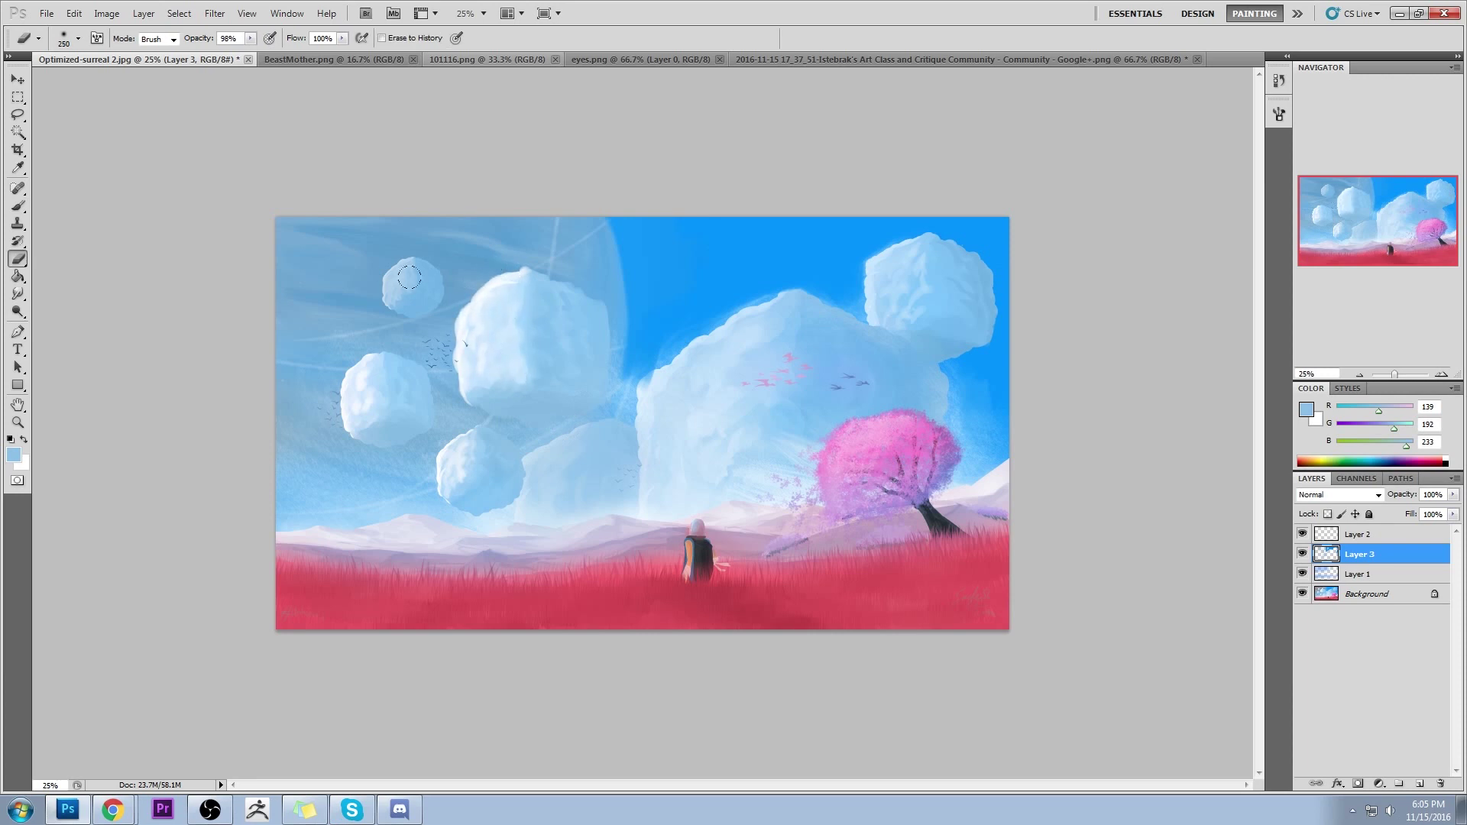
{"action": "left_click_drag", "start_coordinate": [409, 276], "coordinate": [376, 282]}
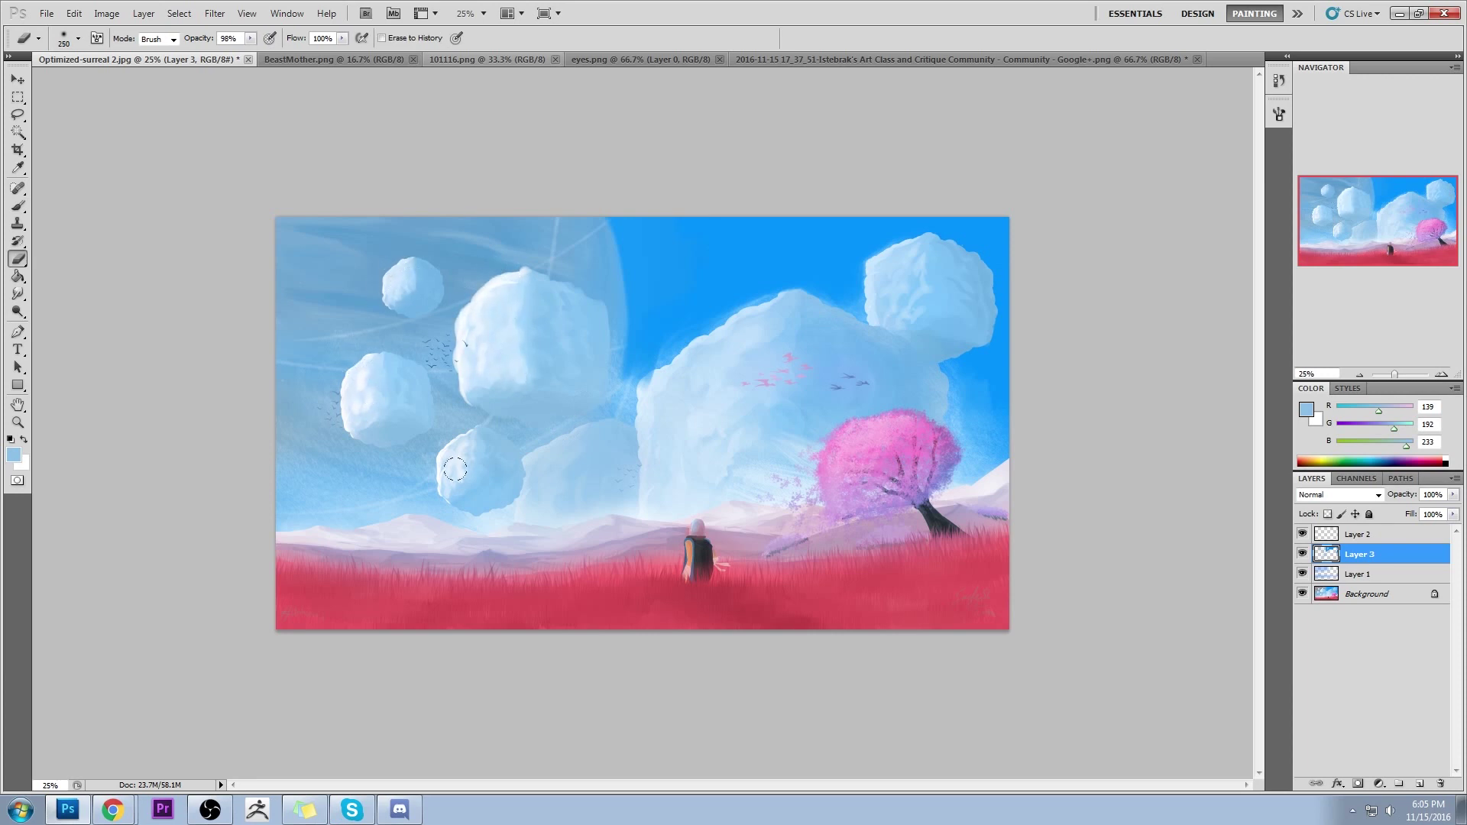
Sample pale blue cloud tones and paint them at 13% opacity over the left face of the large central cloud on the Background layer
{"action": "key", "text": "b"}
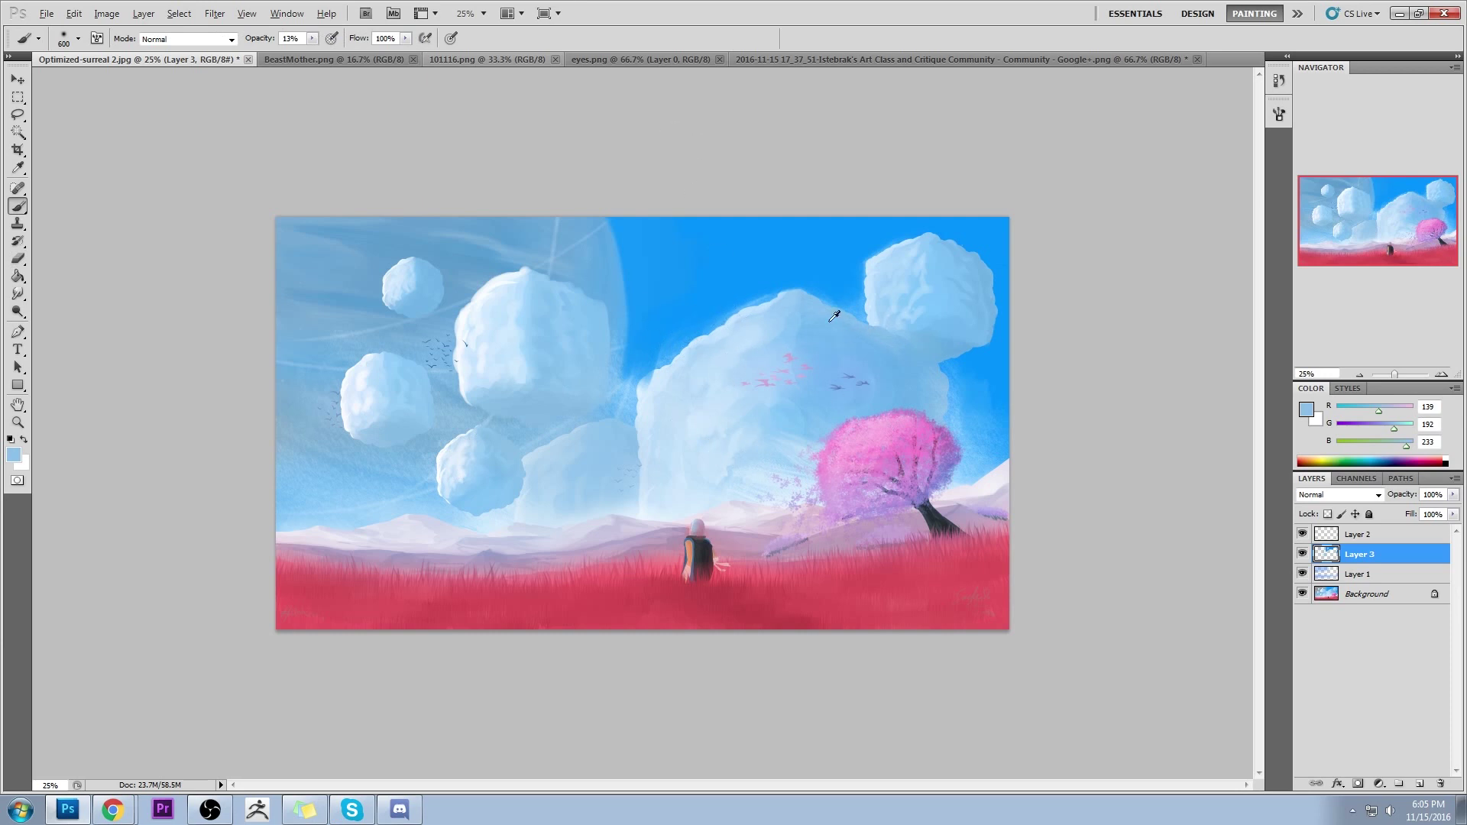
{"action": "left_click", "coordinate": [838, 266], "text": "alt"}
{"action": "left_click", "coordinate": [673, 368], "text": "alt"}
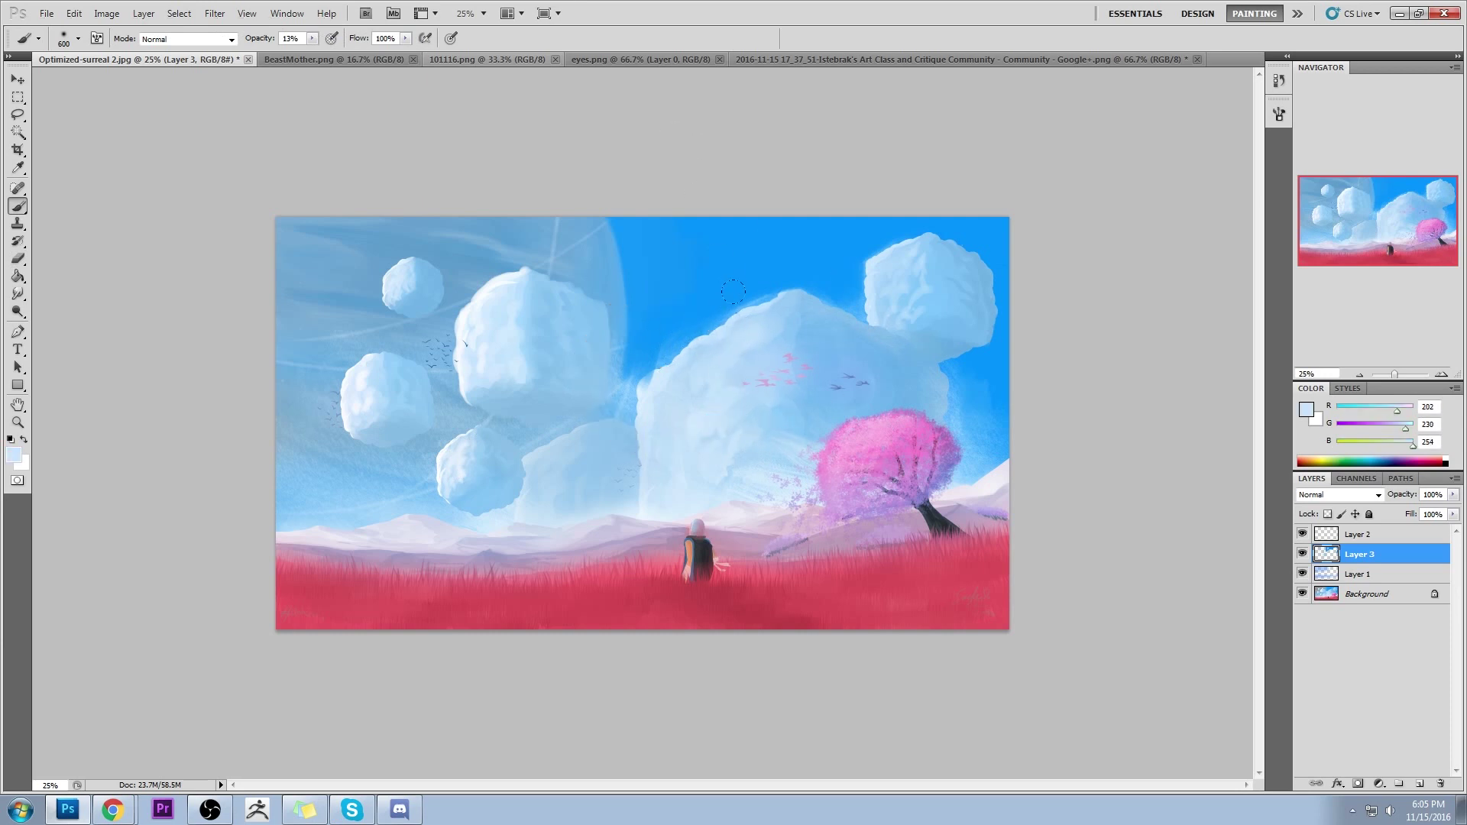
{"action": "left_click", "coordinate": [18, 311]}
{"action": "left_click", "coordinate": [61, 316]}
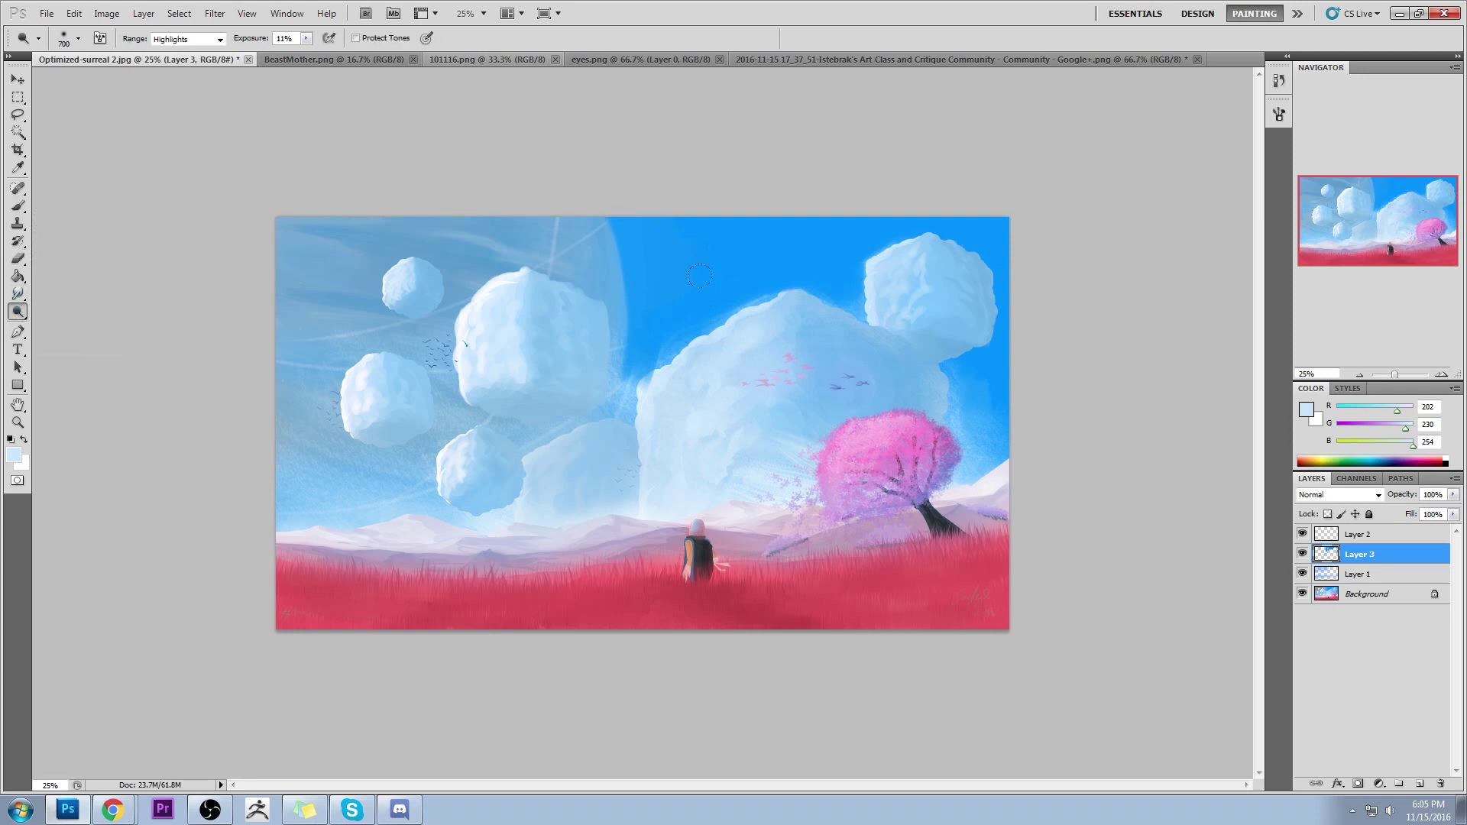
{"action": "left_click", "coordinate": [1367, 594]}
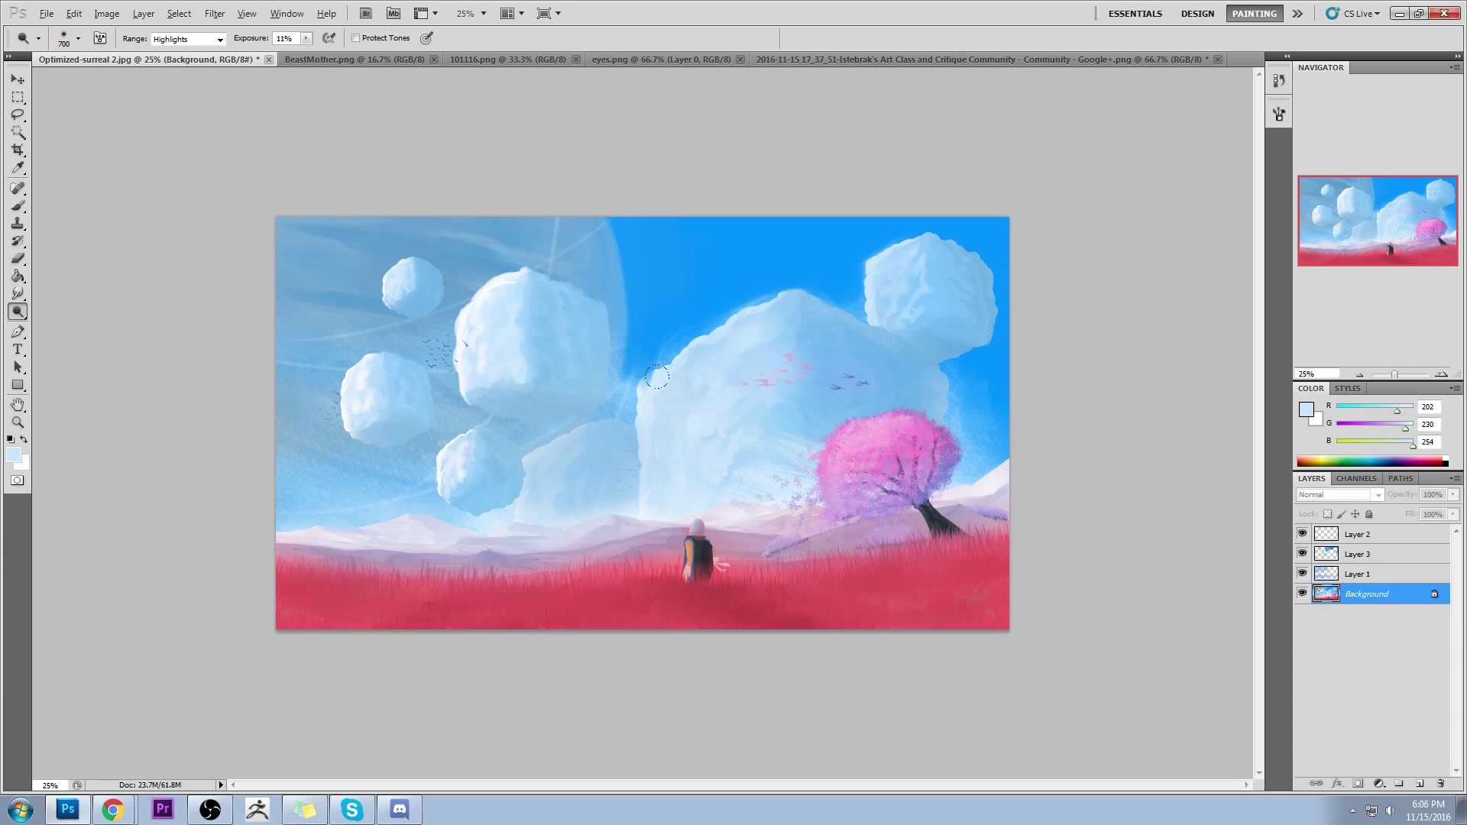
{"action": "key", "text": "b"}
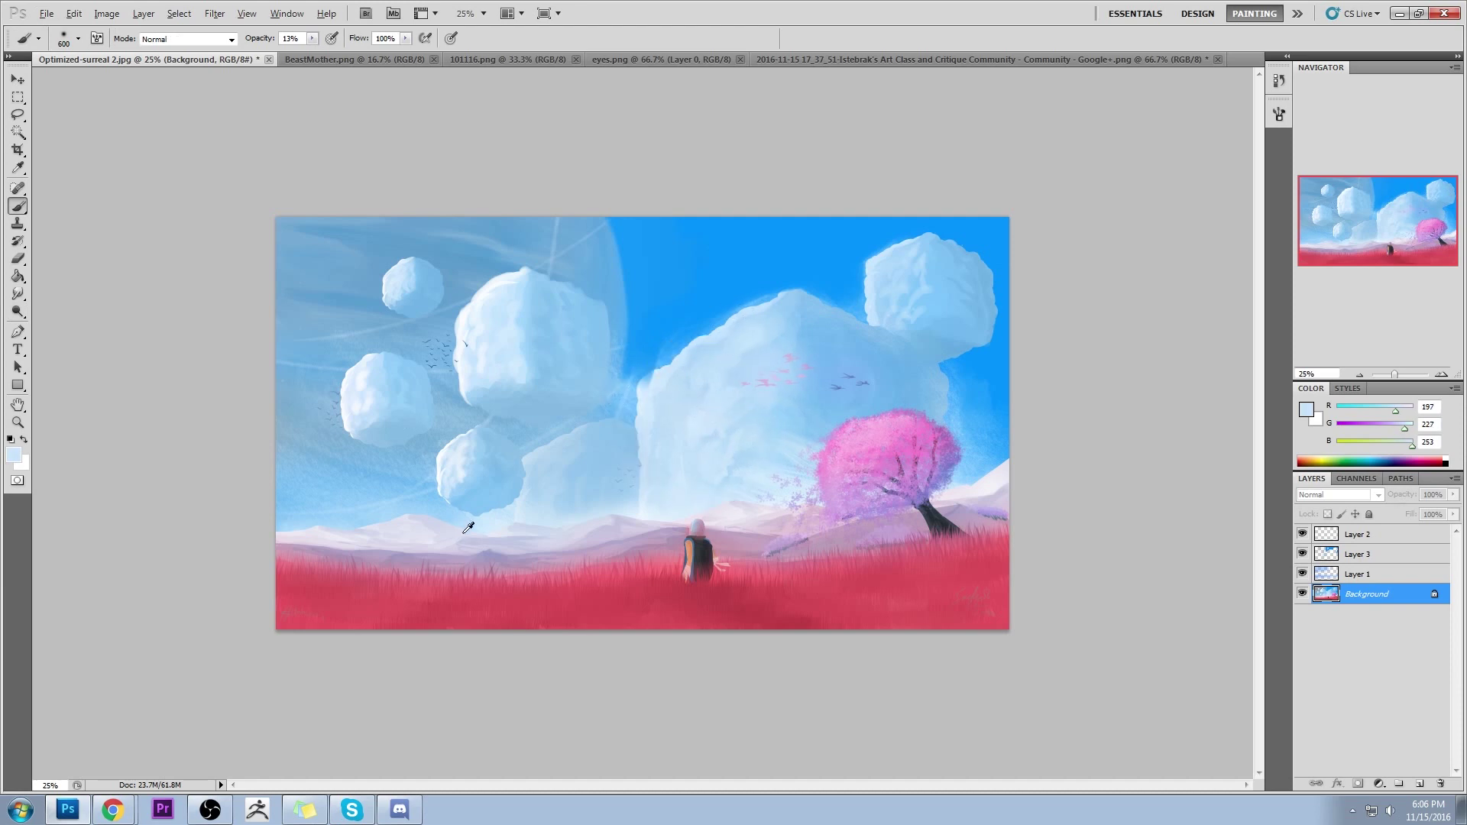
{"action": "left_click_drag", "start_coordinate": [468, 527], "coordinate": [535, 523]}
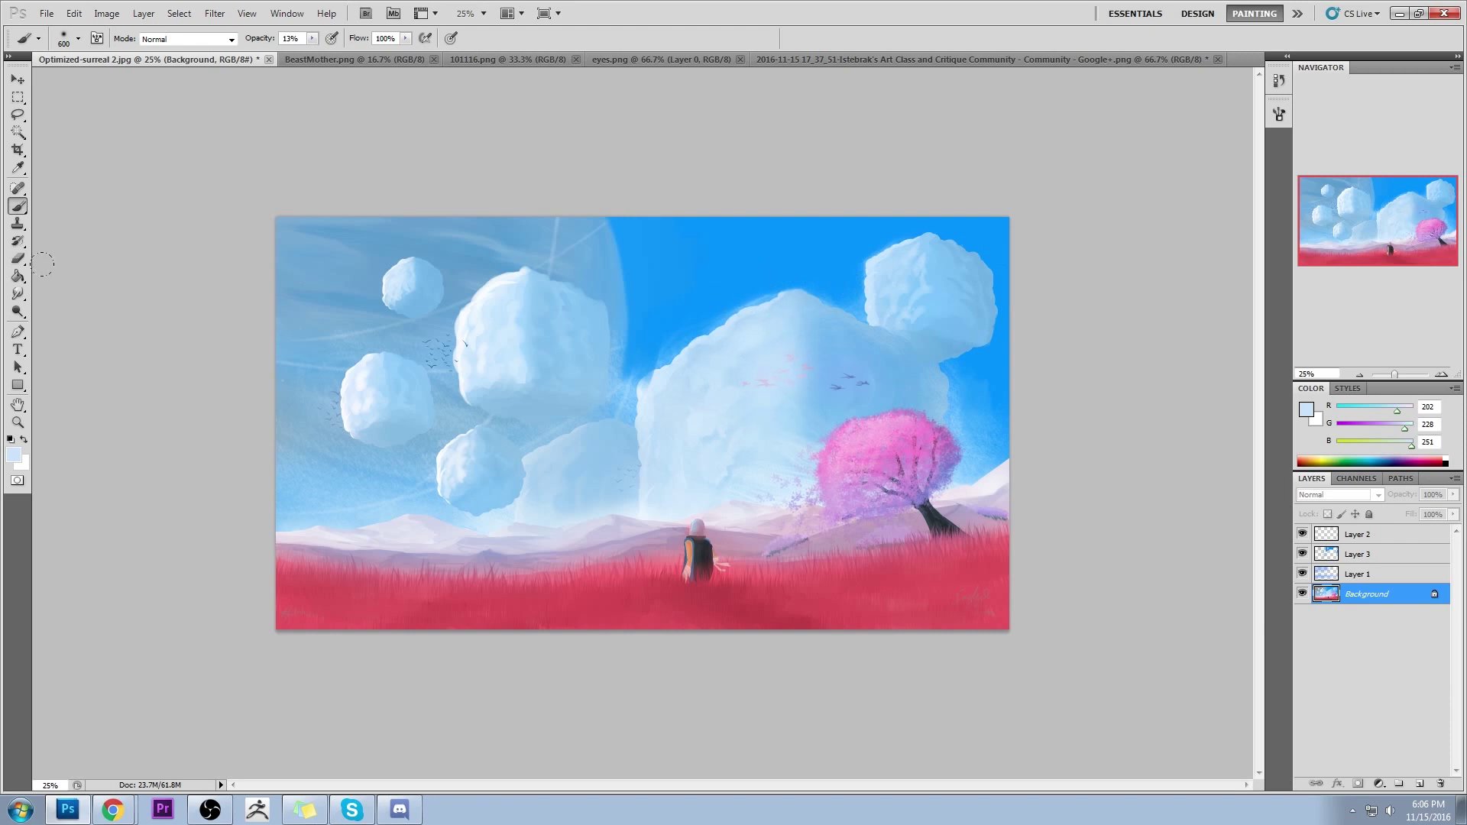
Try to brighten the highlights on the left face of the large central cloud with the Dodge tool at 11% exposure
{"action": "key", "text": "o"}
{"action": "mouse_move", "coordinate": [772, 374]}
{"action": "left_mouse_down"}
{"action": "mouse_move", "coordinate": [745, 401]}
{"action": "mouse_move", "coordinate": [668, 421]}
{"action": "left_mouse_up"}
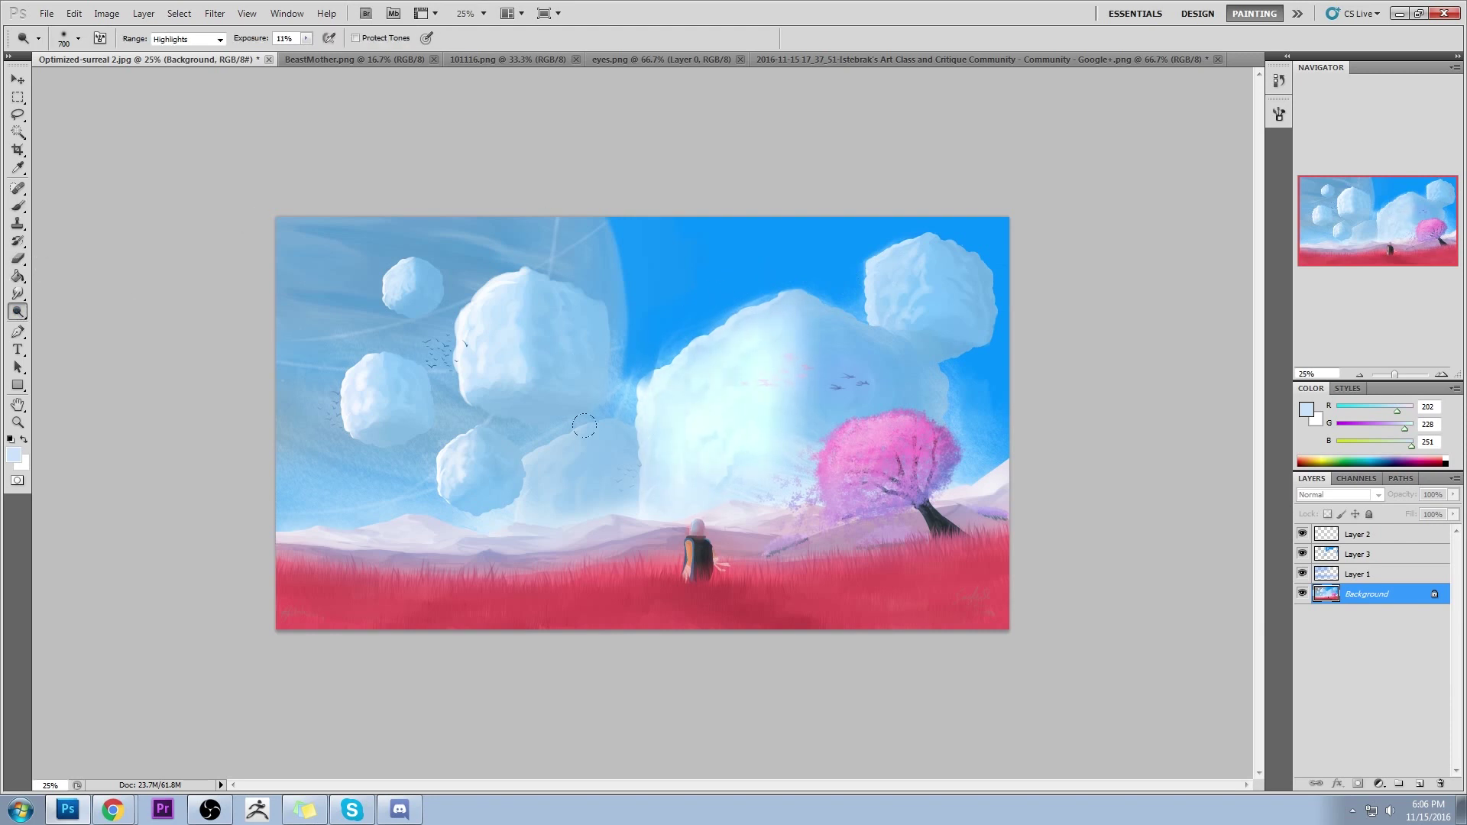
{"action": "key", "text": "ctrl+z"}
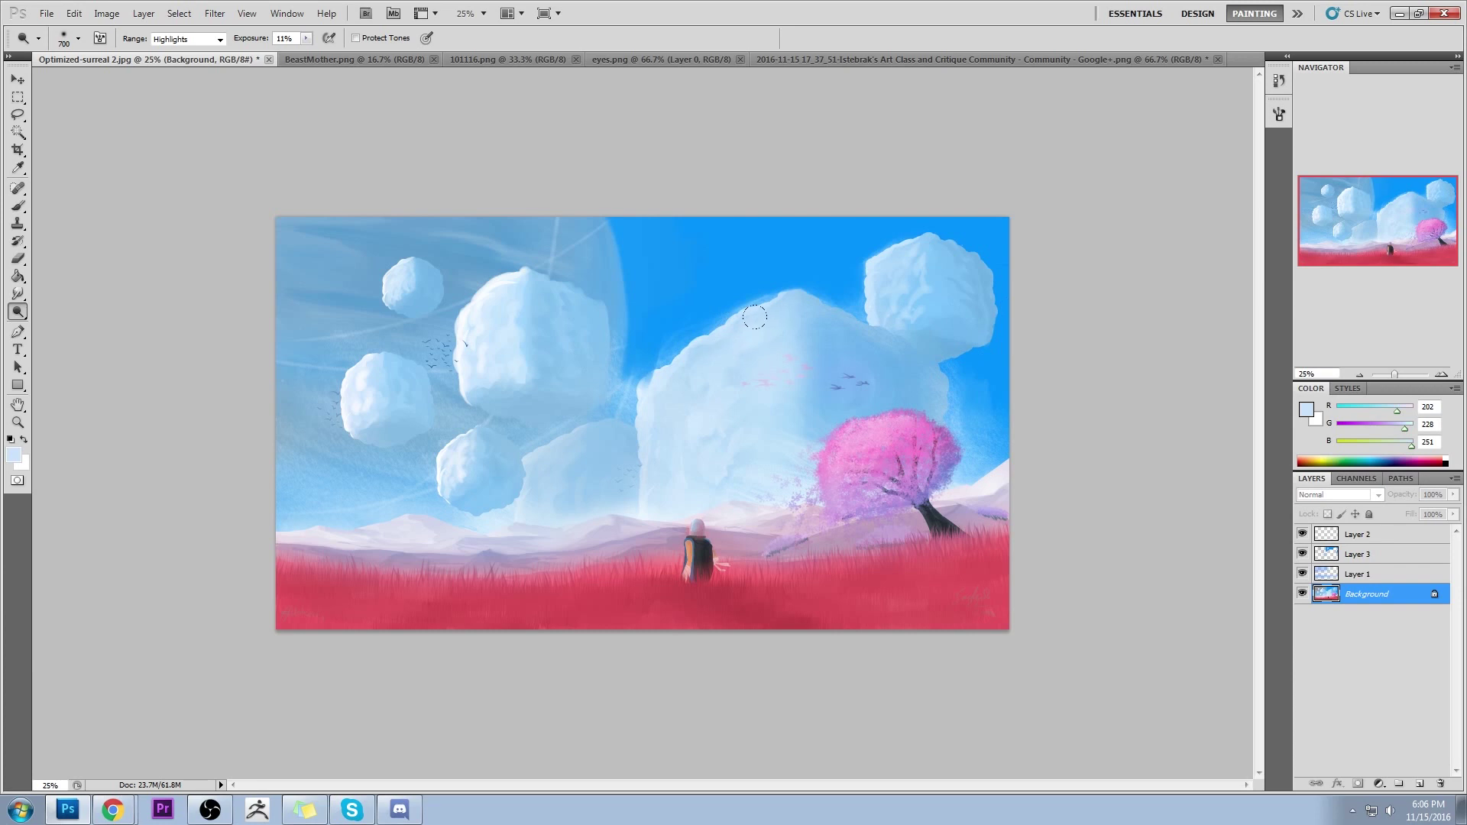
Sample the bright sky blue, lighten the foreground colour to RGB 104, 184, 245, and enlarge the brush to 1100 px
{"action": "key", "text": "b"}
{"action": "left_click", "coordinate": [818, 243], "text": "alt"}
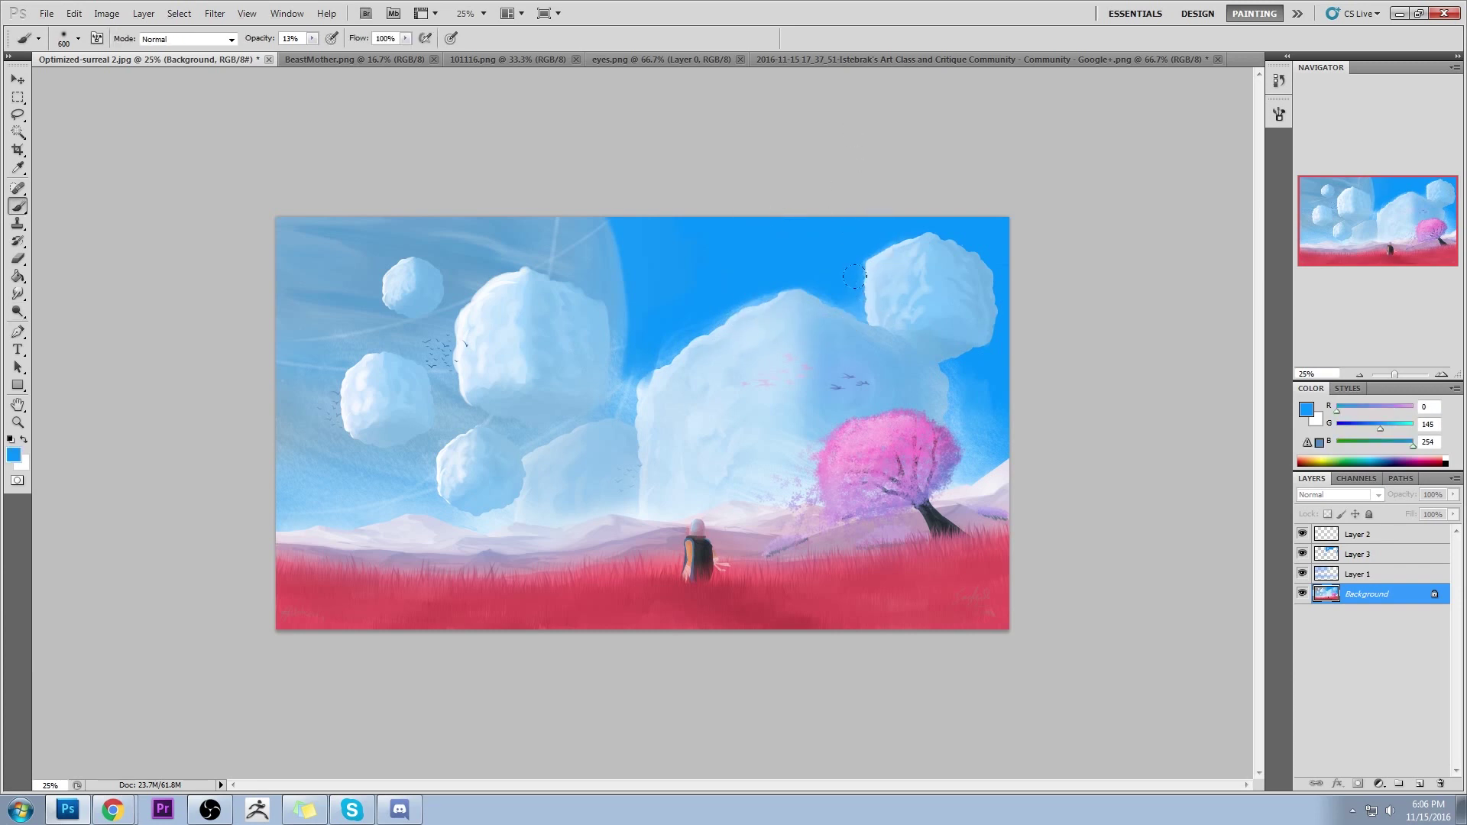
{"action": "left_click", "coordinate": [992, 365], "text": "alt"}
{"action": "key", "text": "n"}
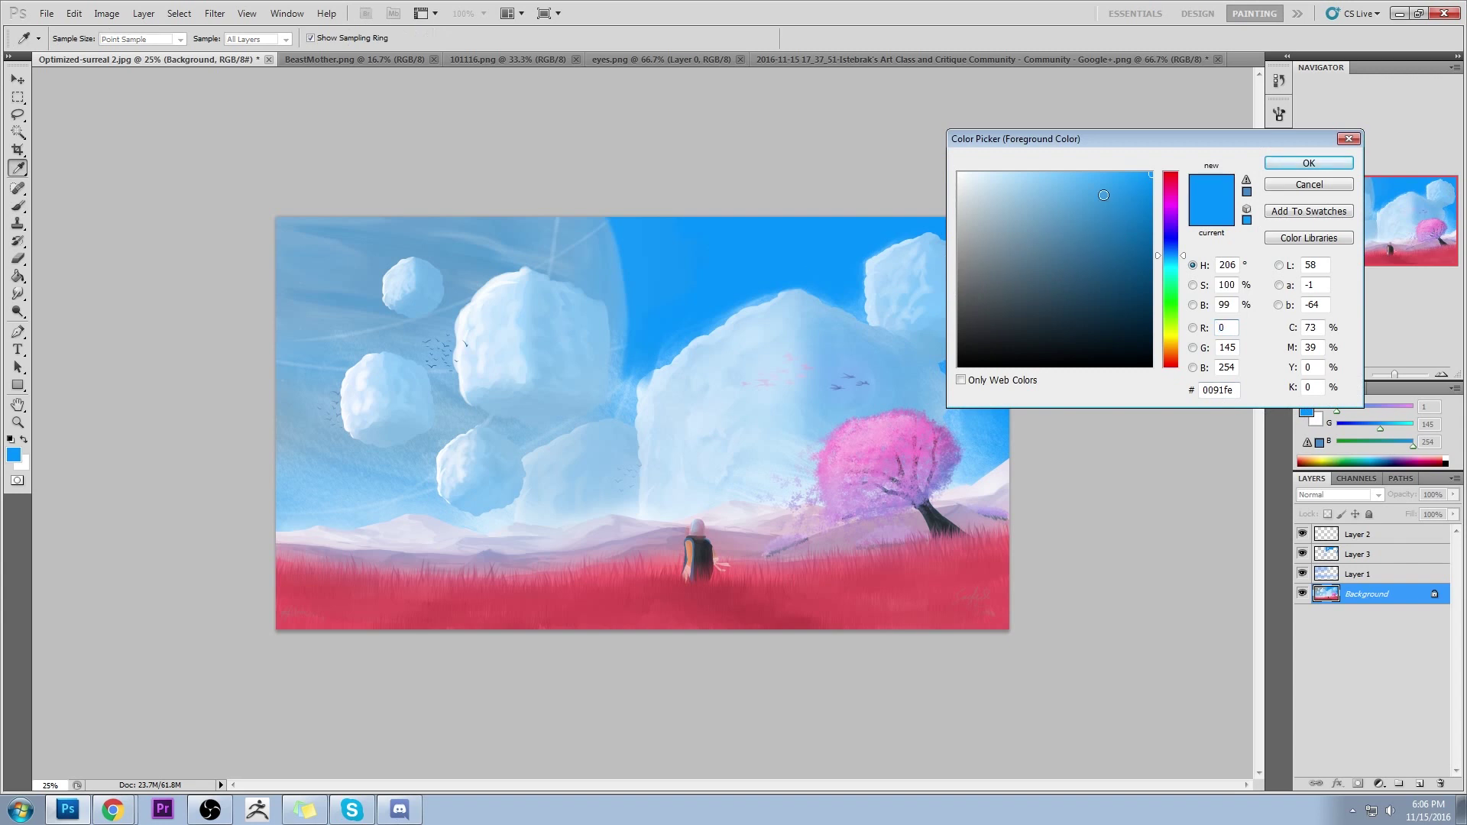
{"action": "left_click_drag", "start_coordinate": [1048, 192], "coordinate": [1069, 179]}
{"action": "left_click", "coordinate": [1302, 167]}
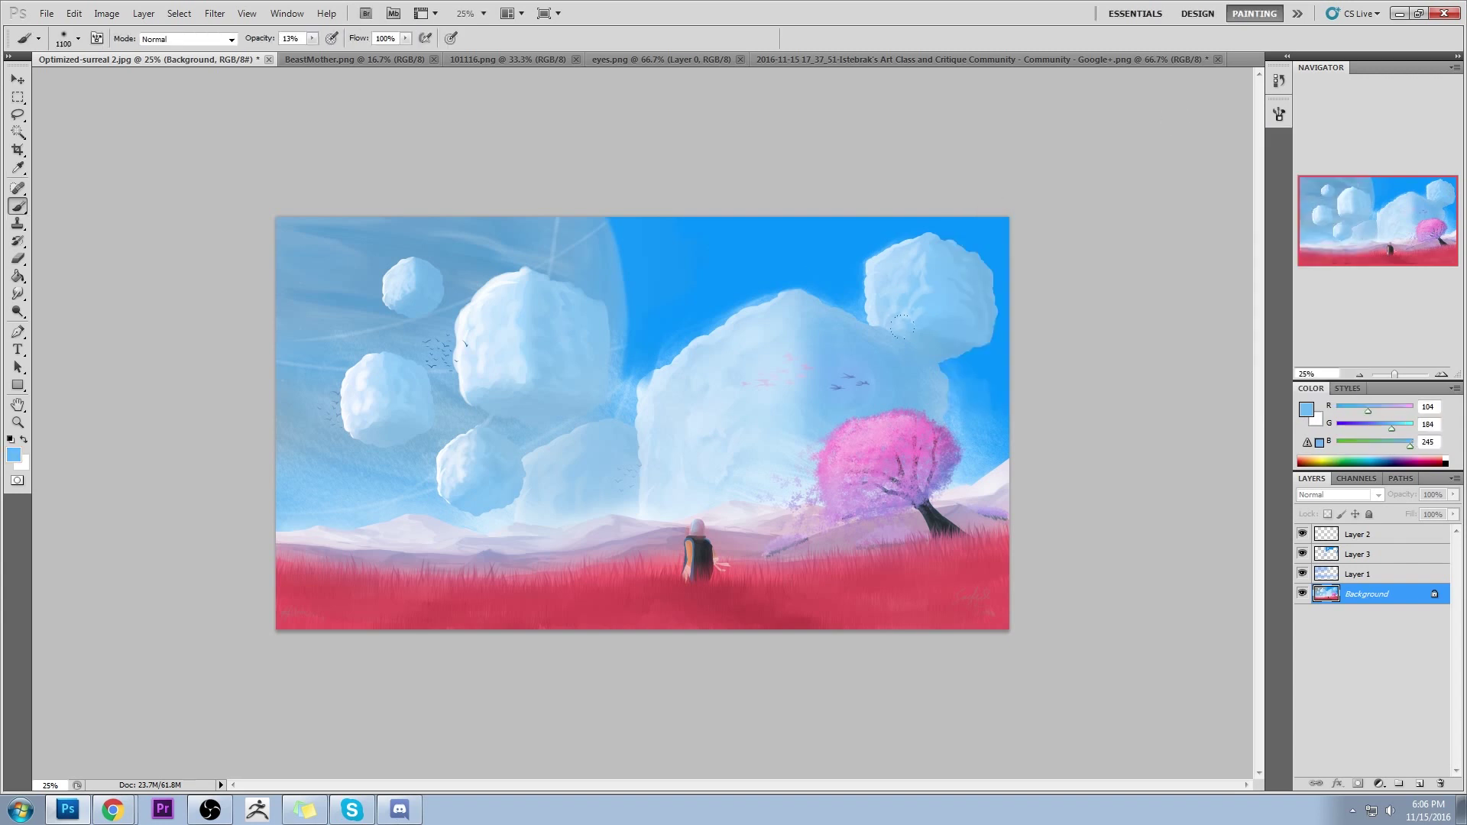
Glaze the light blue at 30% opacity over the right-hand sky and upper-right cloud on Layer 3, and compare the layers' visibility
{"action": "left_click", "coordinate": [1354, 557]}
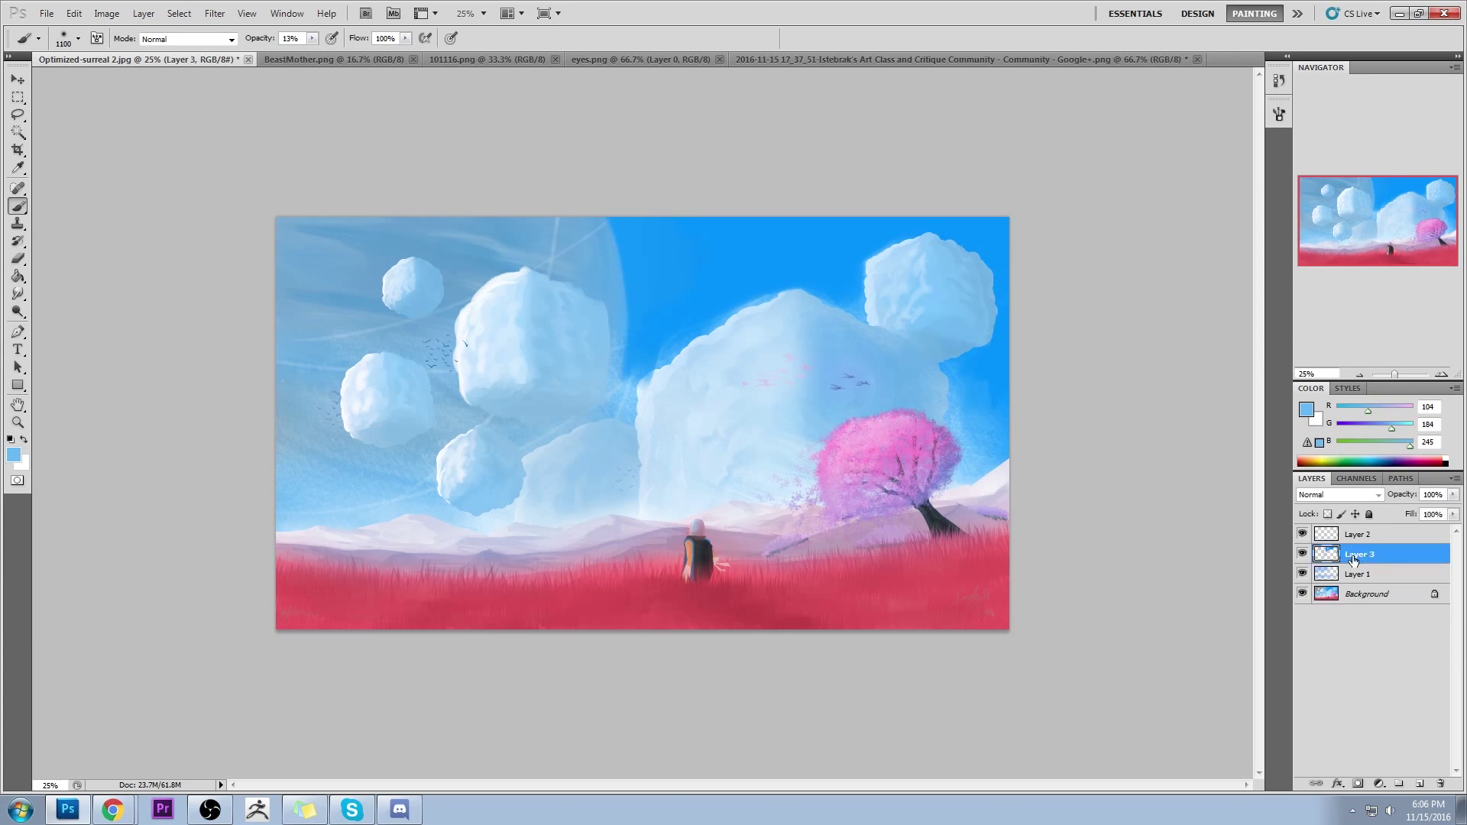
{"action": "mouse_move", "coordinate": [312, 45]}
{"action": "left_mouse_down"}
{"action": "mouse_move", "coordinate": [353, 54]}
{"action": "mouse_move", "coordinate": [285, 52]}
{"action": "left_mouse_up"}
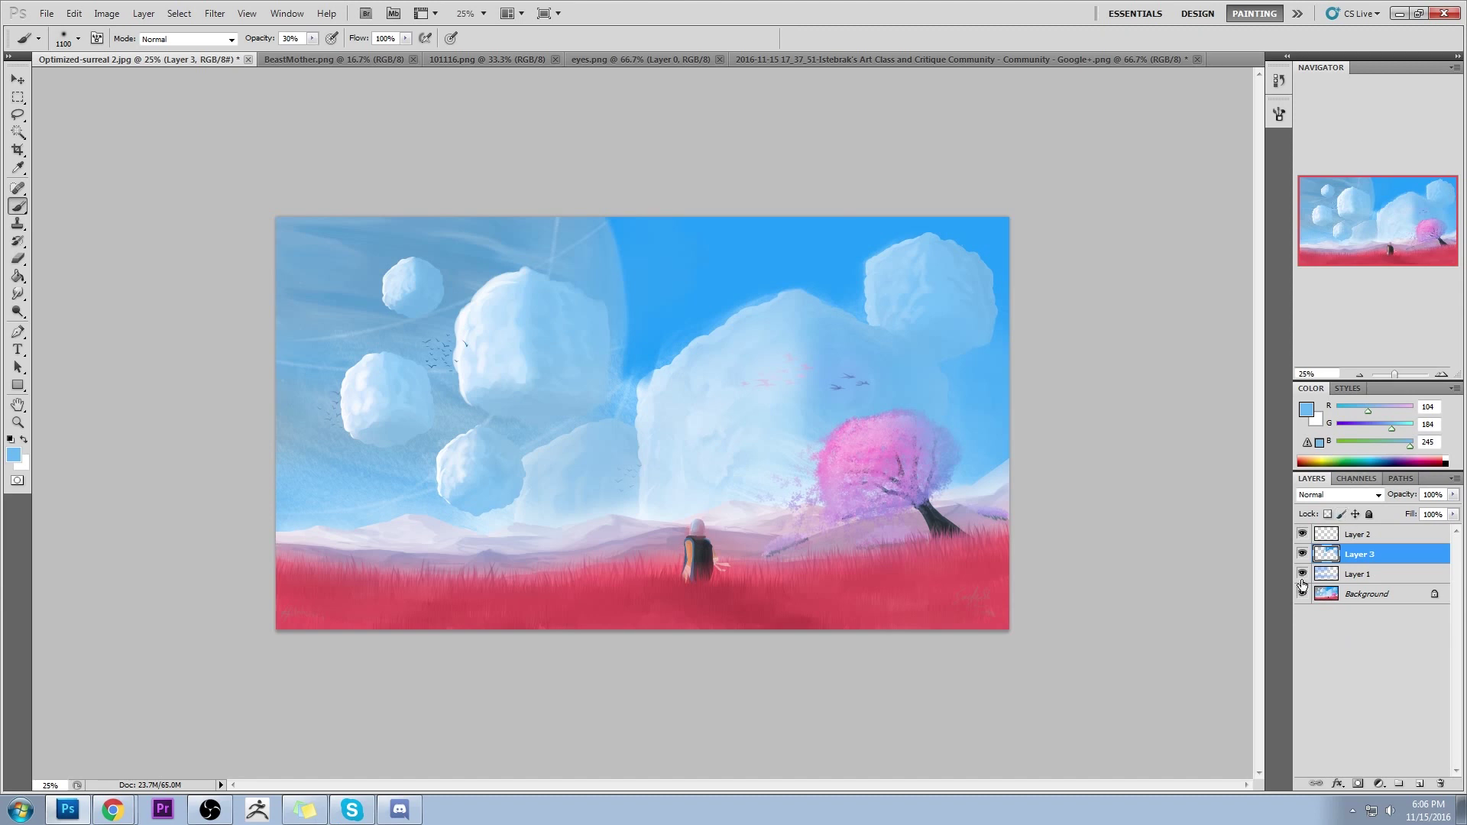
{"action": "mouse_move", "coordinate": [1303, 534]}
{"action": "left_mouse_down"}
{"action": "mouse_move", "coordinate": [1303, 568]}
{"action": "mouse_move", "coordinate": [1304, 538]}
{"action": "left_mouse_up"}
Flatten the cloudscape image, then close it and save it as a High quality Baseline ("Standard") JPEG
{"action": "right_click", "coordinate": [1357, 577]}
{"action": "left_click", "coordinate": [1390, 554]}
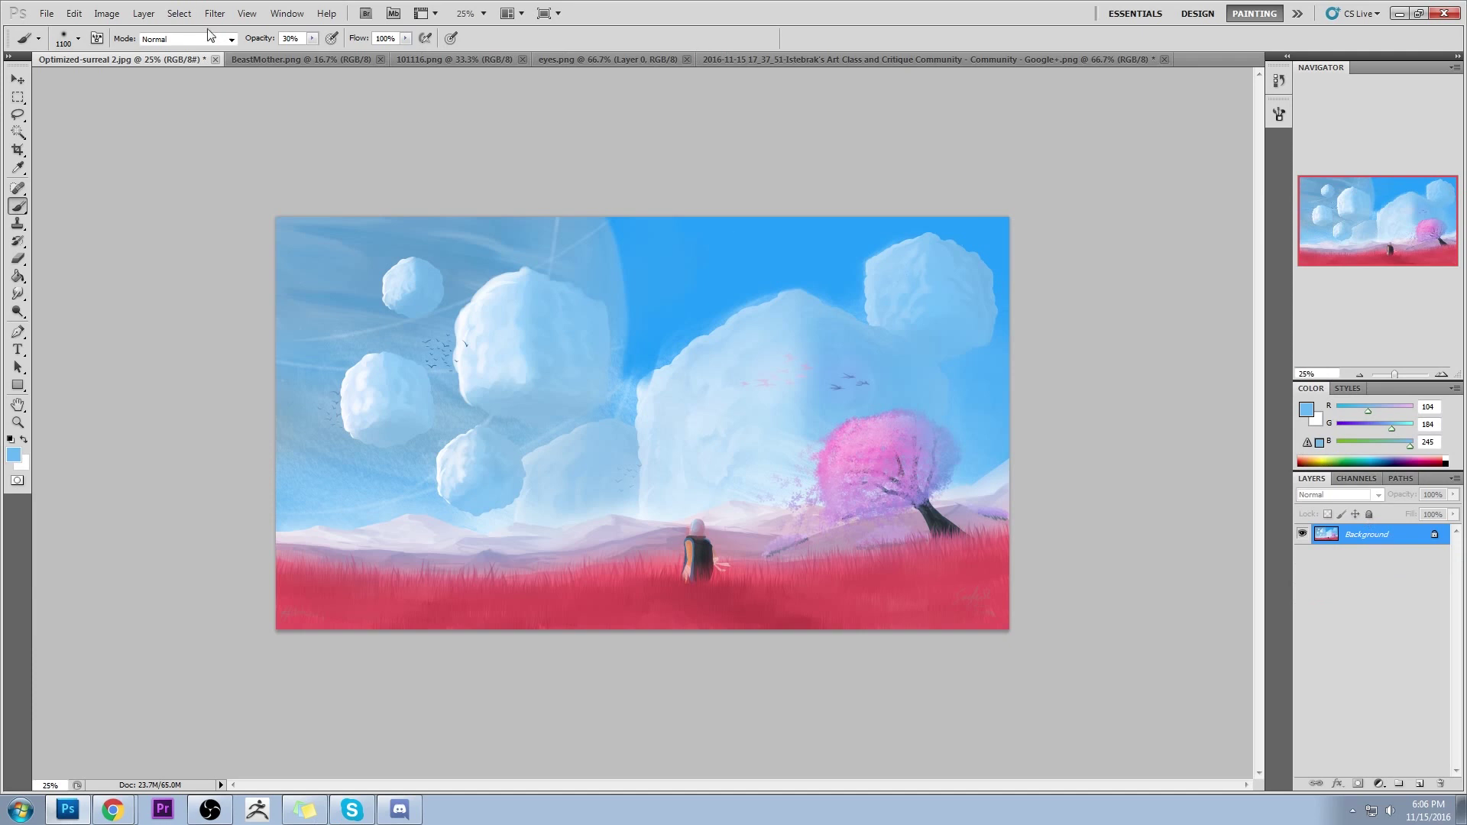
{"action": "left_click", "coordinate": [215, 59]}
{"action": "left_click", "coordinate": [679, 318]}
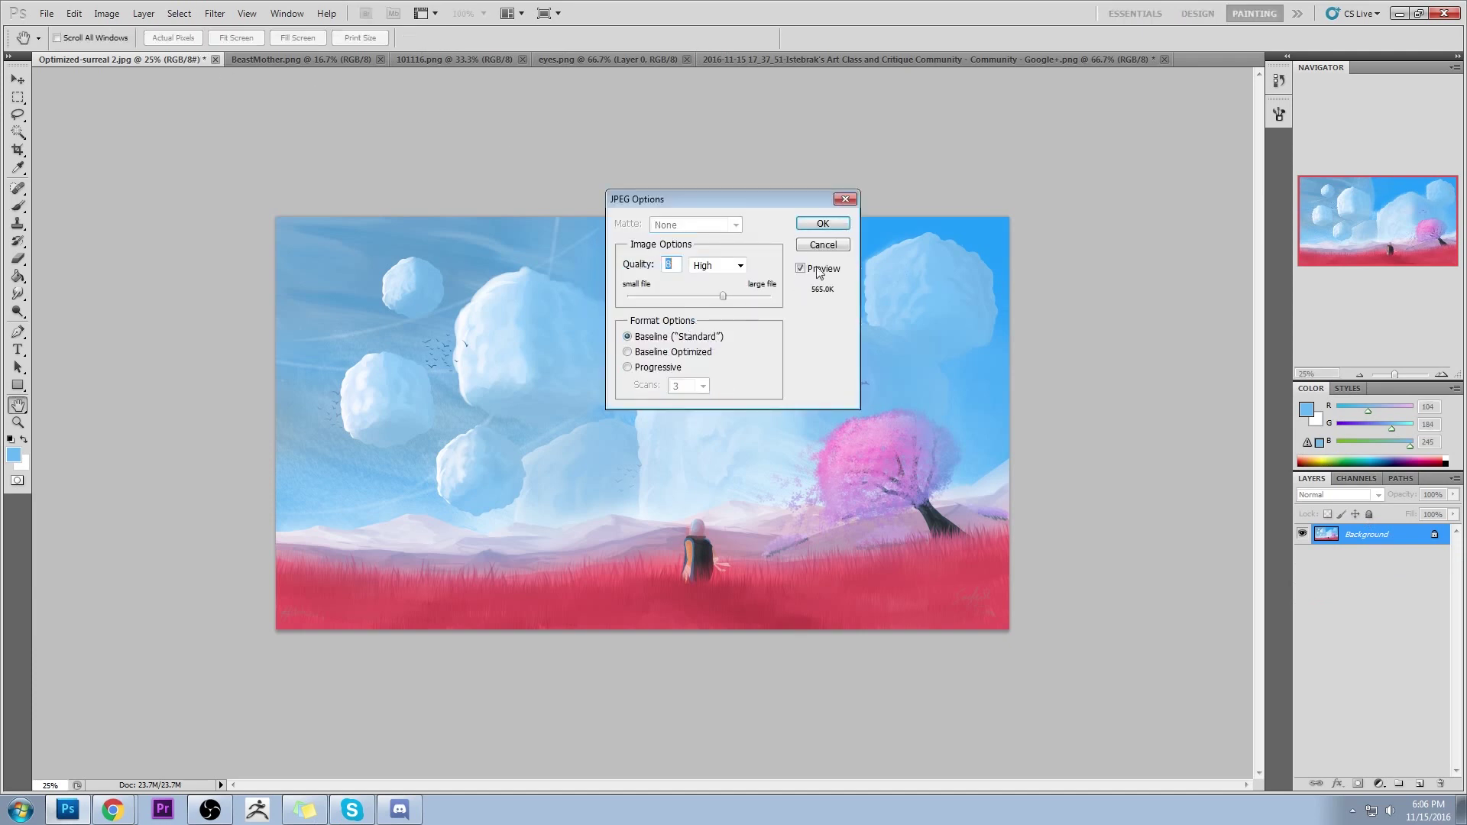
{"action": "left_click", "coordinate": [826, 226]}
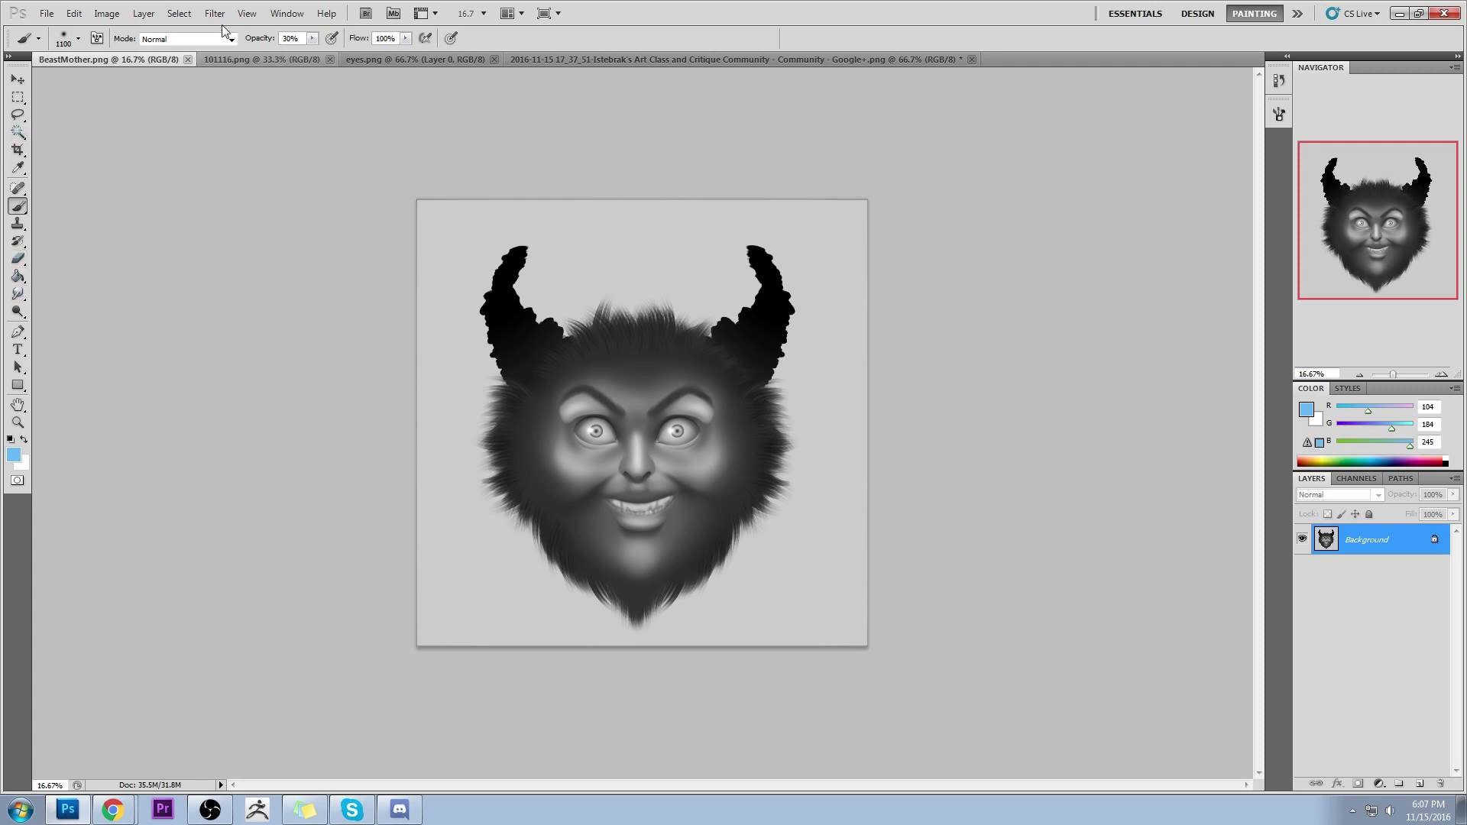
Open the Liquify filter on BeastMother.png and push down the arch of the left eyebrow with a 622 brush
{"action": "left_click", "coordinate": [106, 13]}
{"action": "left_click", "coordinate": [217, 15]}
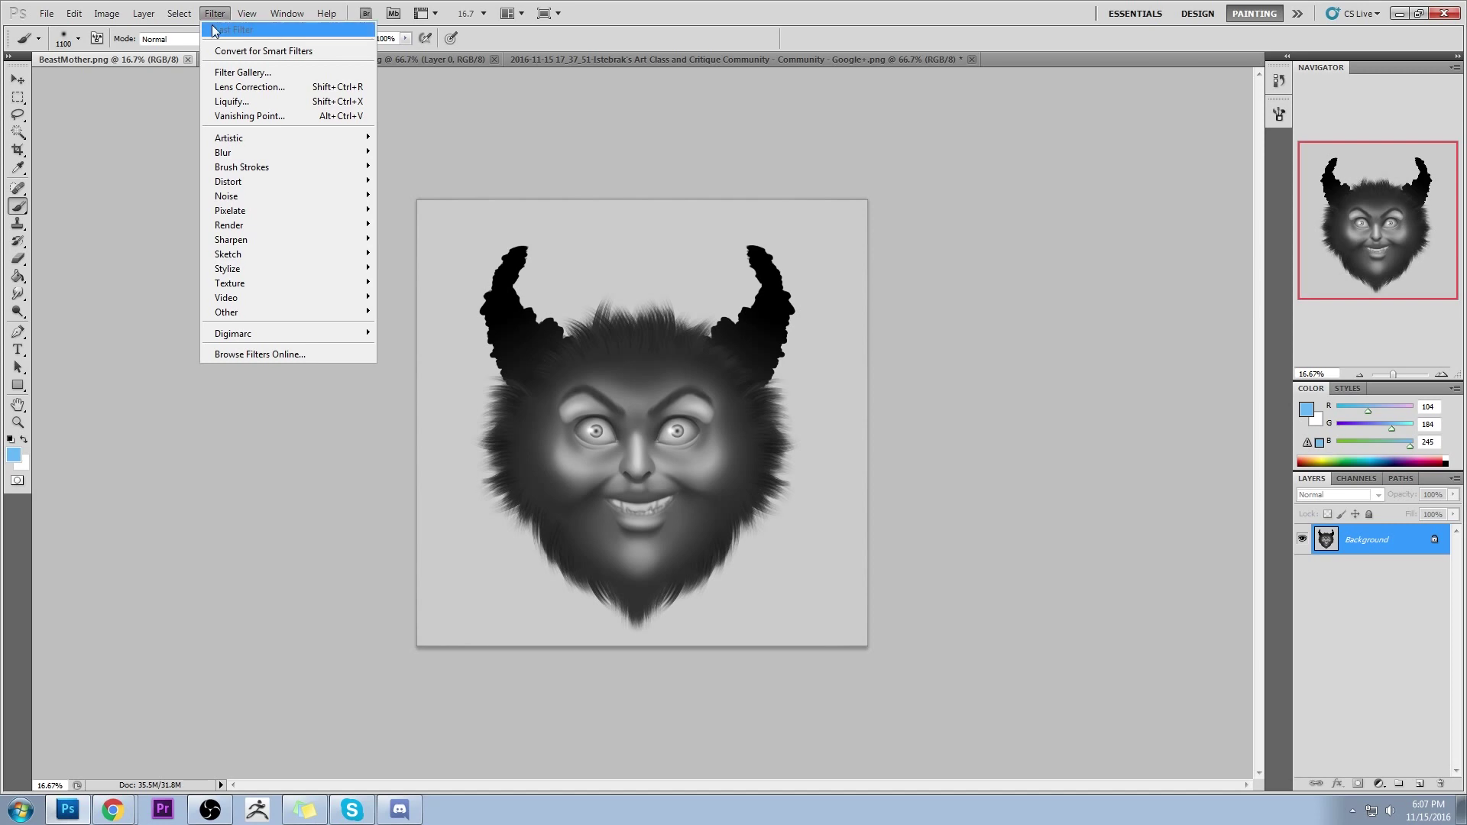
{"action": "mouse_move", "coordinate": [238, 23]}
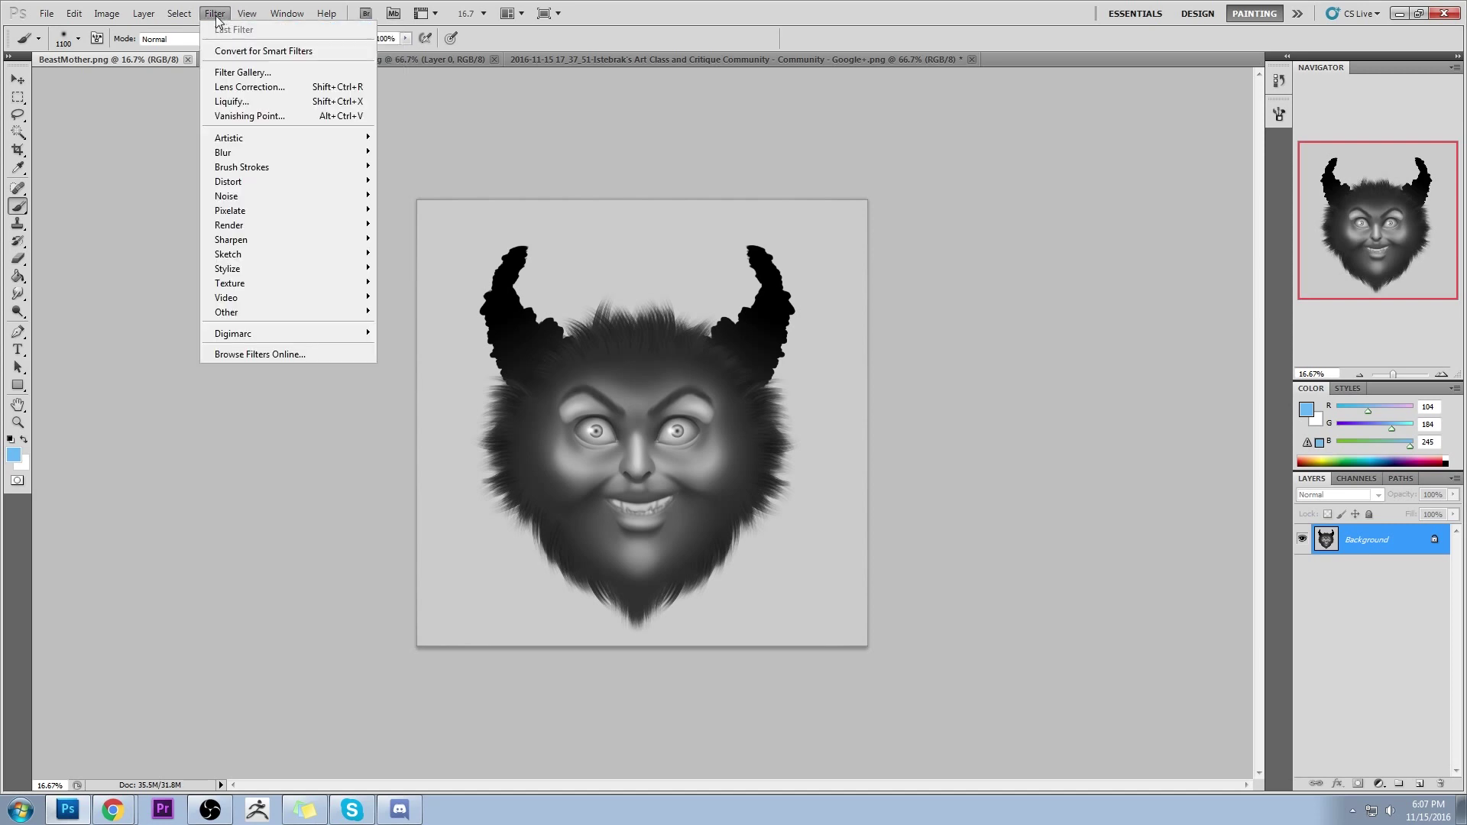
{"action": "left_click", "coordinate": [253, 104]}
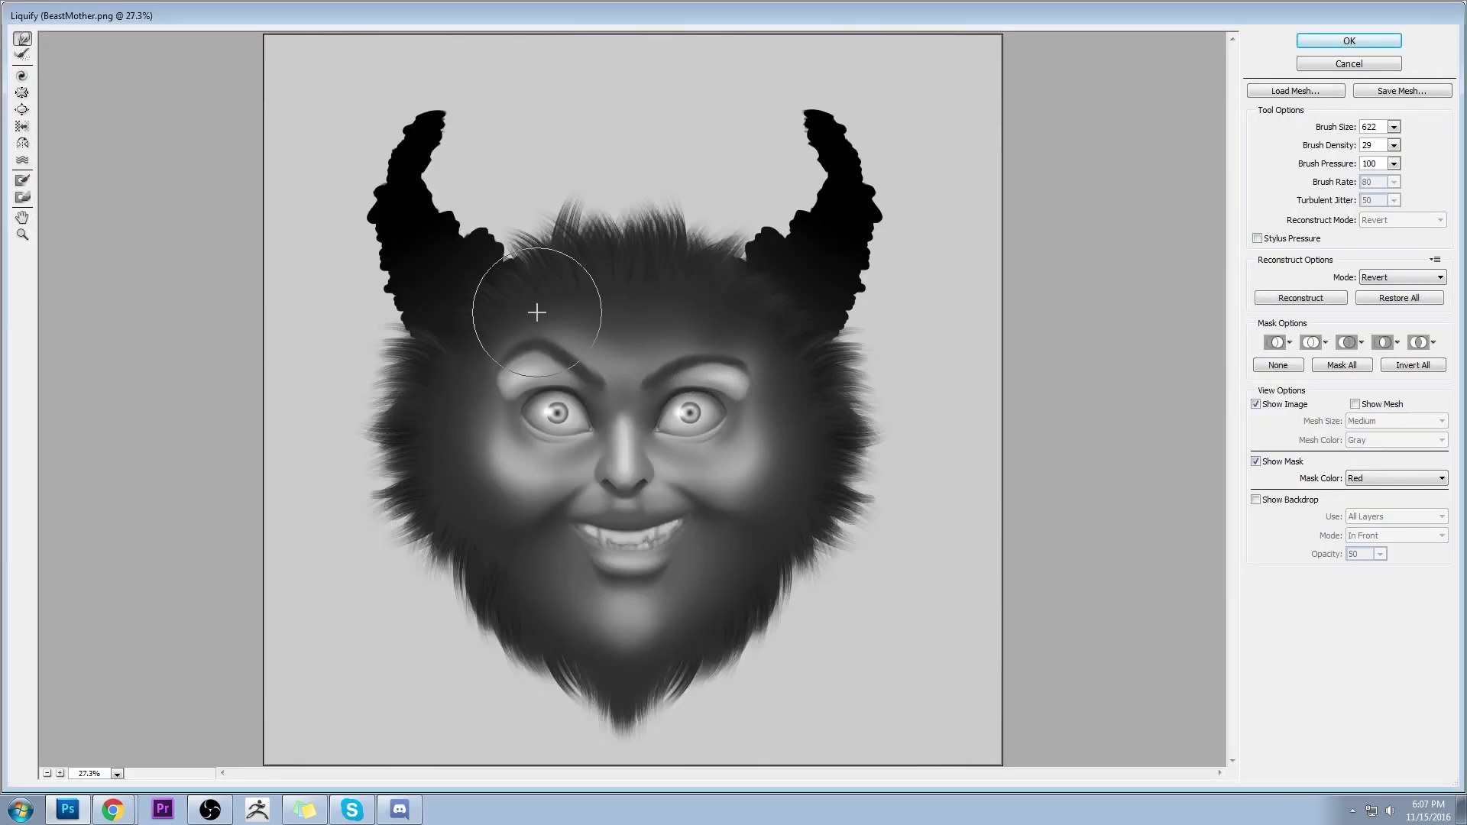
{"action": "mouse_move", "coordinate": [537, 312]}
{"action": "left_mouse_down"}
{"action": "mouse_move", "coordinate": [499, 331]}
{"action": "mouse_move", "coordinate": [546, 338]}
{"action": "mouse_move", "coordinate": [494, 353]}
{"action": "mouse_move", "coordinate": [554, 325]}
{"action": "left_mouse_up"}
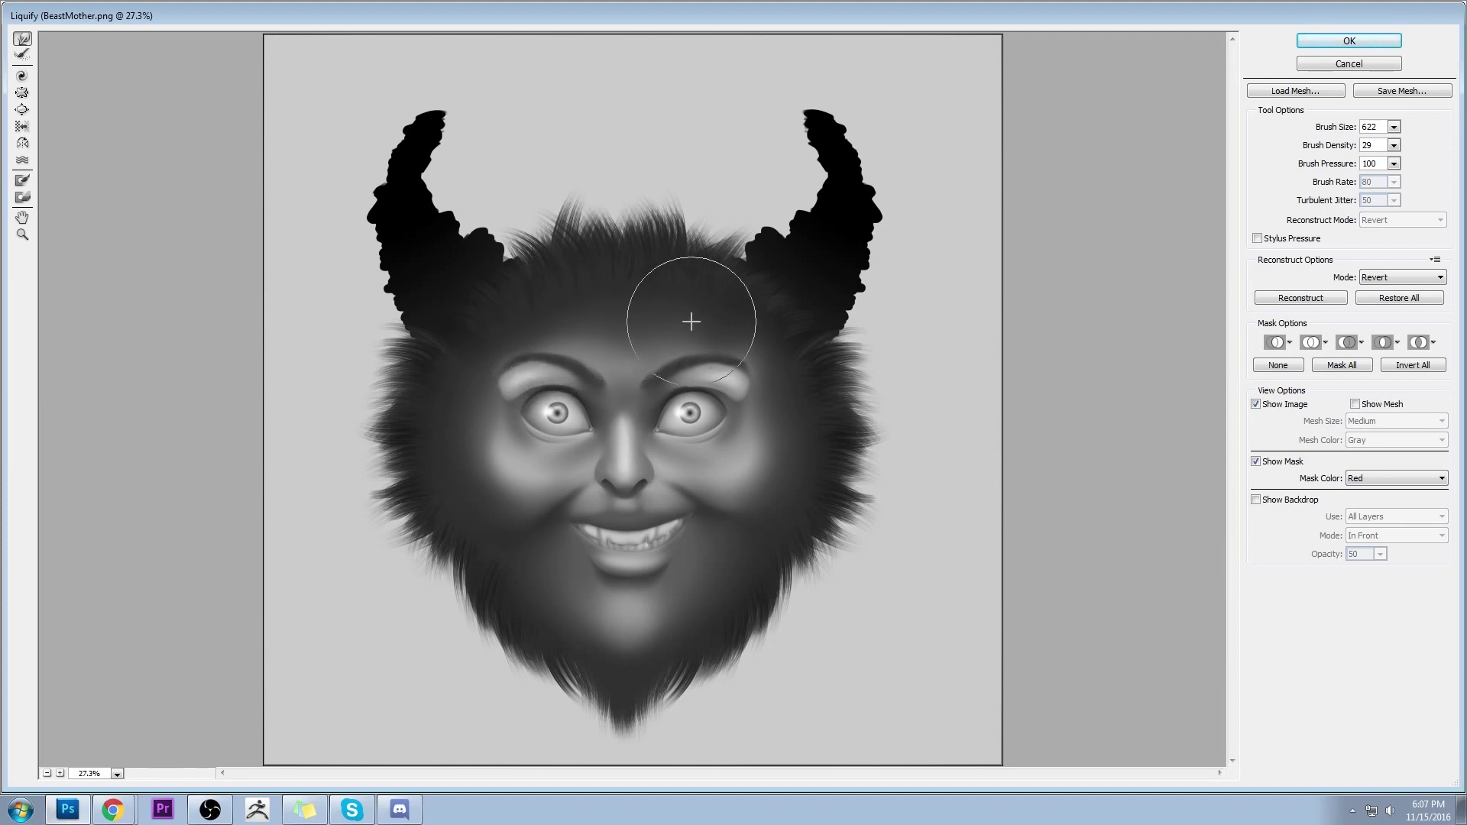
Try raising the right eyebrow, undo it, and refine the eyebrows and nose with the Liquify brush size reduced to 361
{"action": "mouse_move", "coordinate": [692, 321]}
{"action": "left_mouse_down"}
{"action": "mouse_move", "coordinate": [754, 356]}
{"action": "mouse_move", "coordinate": [562, 334]}
{"action": "mouse_move", "coordinate": [725, 341]}
{"action": "mouse_move", "coordinate": [708, 348]}
{"action": "mouse_move", "coordinate": [709, 322]}
{"action": "mouse_move", "coordinate": [774, 300]}
{"action": "left_mouse_up"}
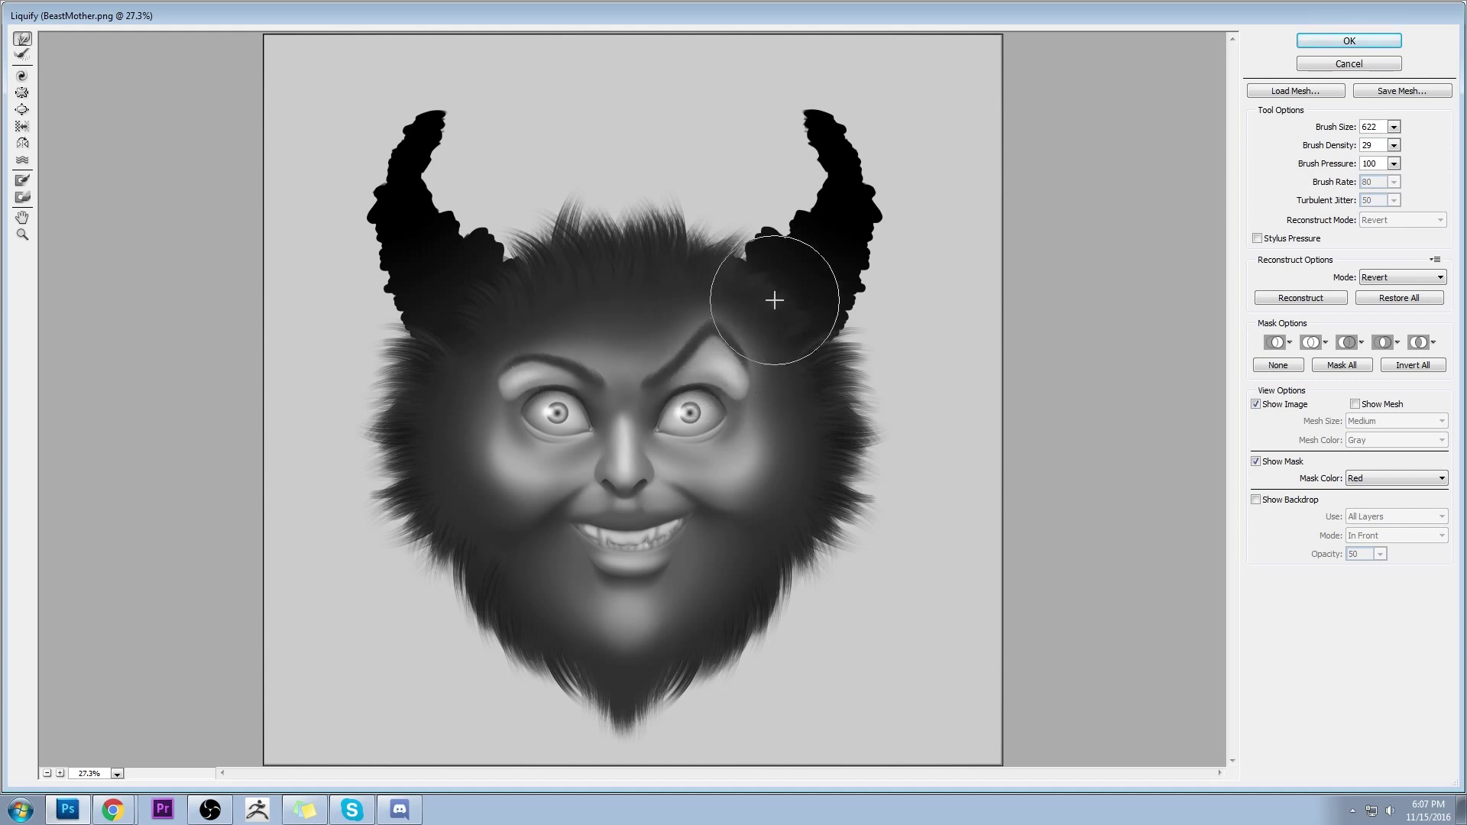
{"action": "key", "text": "bracketleft"}
{"action": "key", "text": "bracketleft"}
{"action": "key", "text": "bracketleft"}
{"action": "key", "text": "bracketleft"}
{"action": "key", "text": "bracketleft"}
{"action": "key", "text": "ctrl+z"}
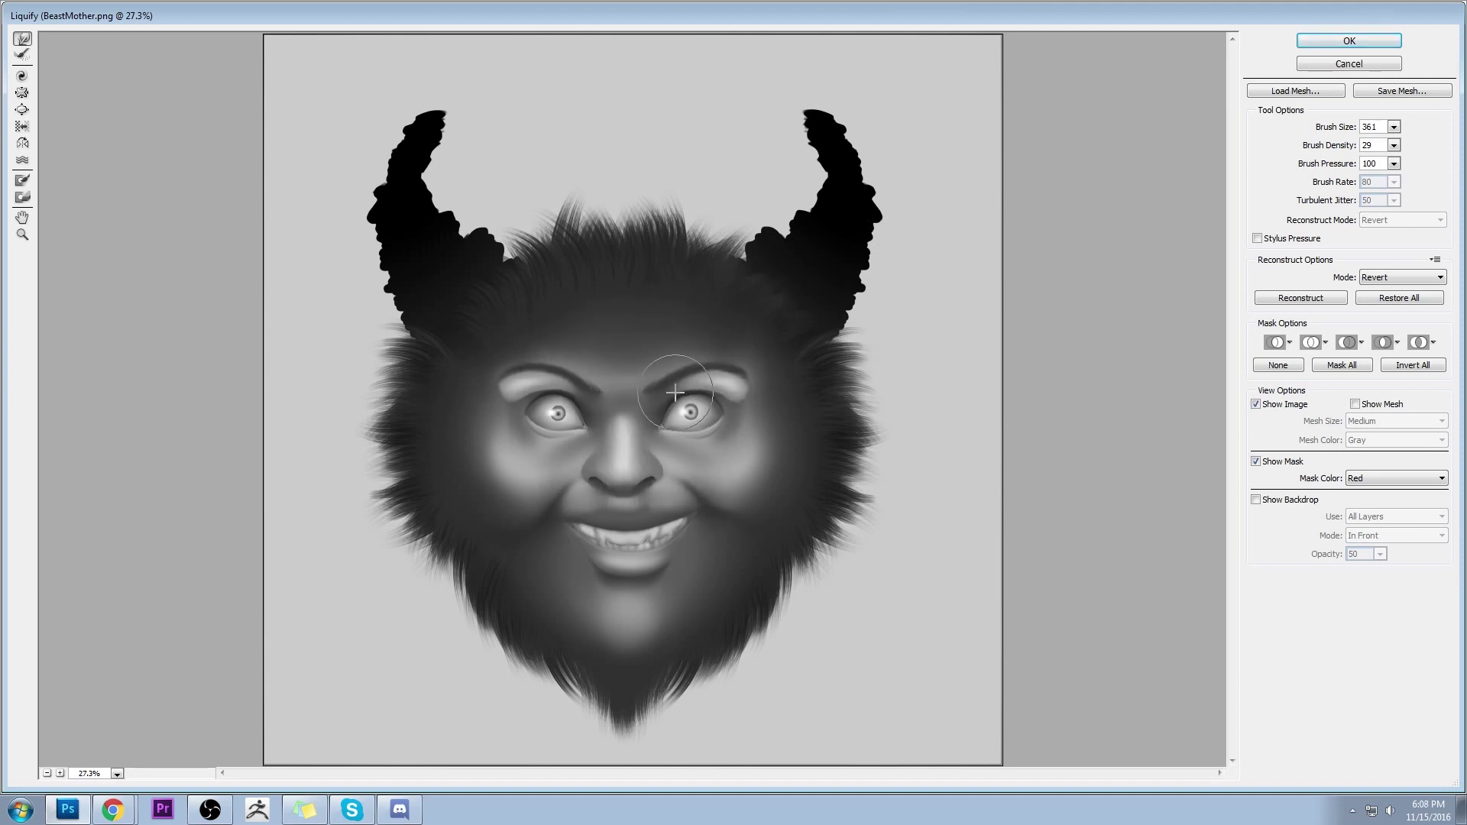
Pull both mouth corners upward into a wider grin with a 960 Liquify brush, set the brush size to 451, and apply the filter
{"action": "left_click", "coordinate": [1394, 127]}
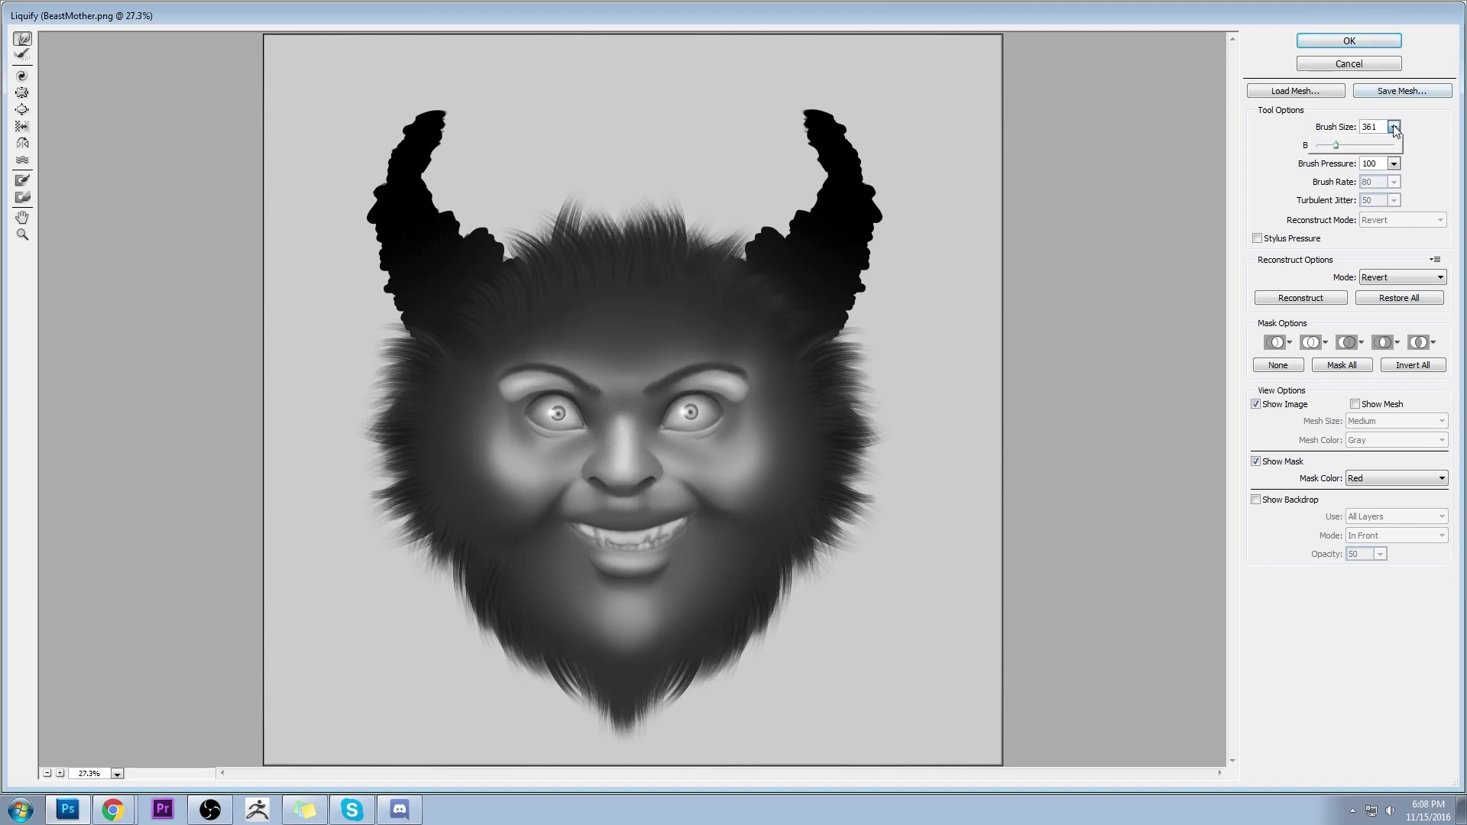
{"action": "left_click_drag", "start_coordinate": [679, 525], "coordinate": [715, 507]}
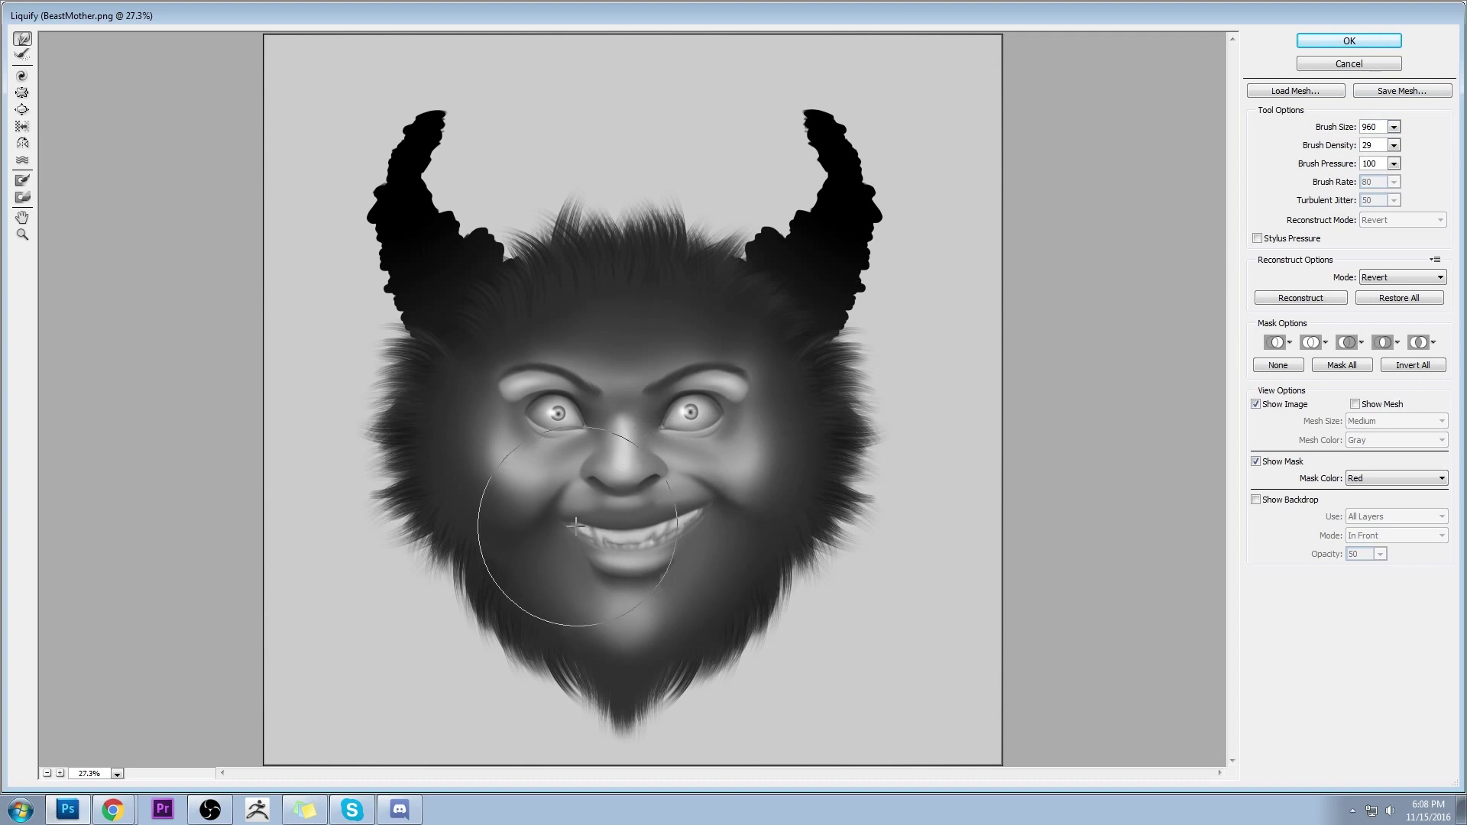
{"action": "mouse_move", "coordinate": [577, 529]}
{"action": "left_mouse_down"}
{"action": "mouse_move", "coordinate": [525, 509]}
{"action": "mouse_move", "coordinate": [550, 534]}
{"action": "mouse_move", "coordinate": [581, 515]}
{"action": "mouse_move", "coordinate": [663, 520]}
{"action": "mouse_move", "coordinate": [626, 521]}
{"action": "left_mouse_up"}
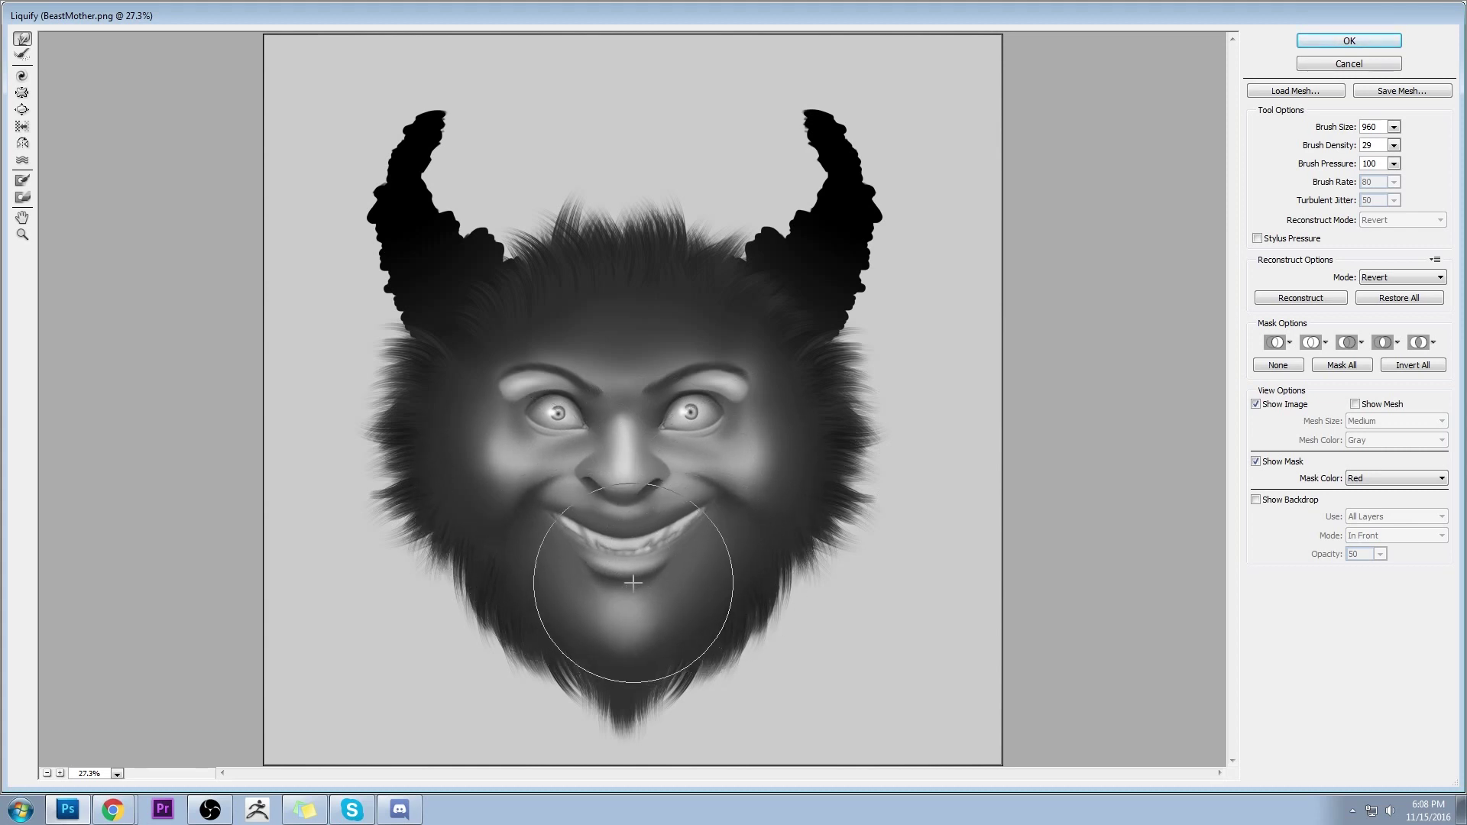
{"action": "left_click", "coordinate": [1394, 127]}
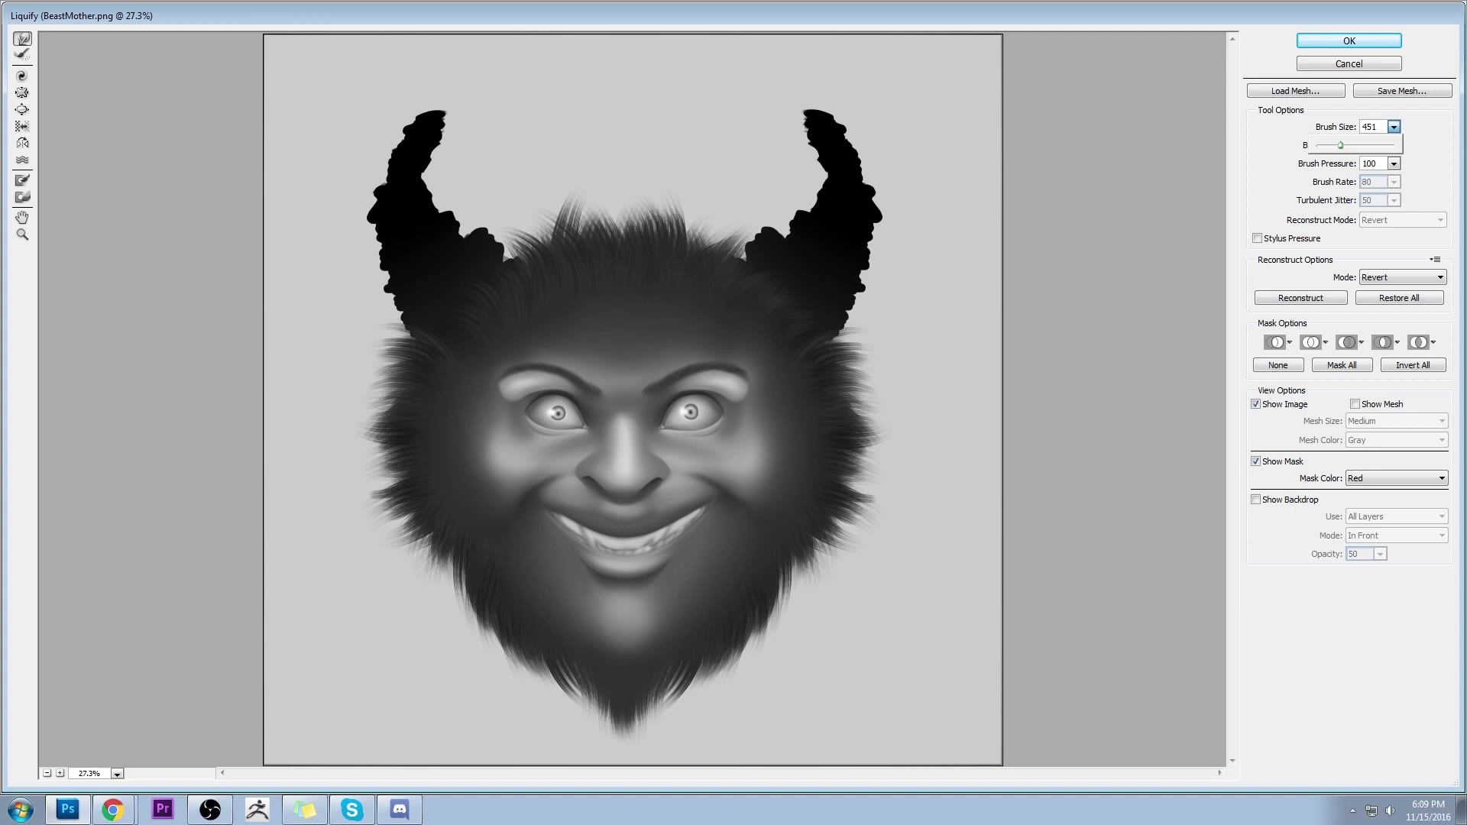
{"action": "left_click", "coordinate": [1349, 41]}
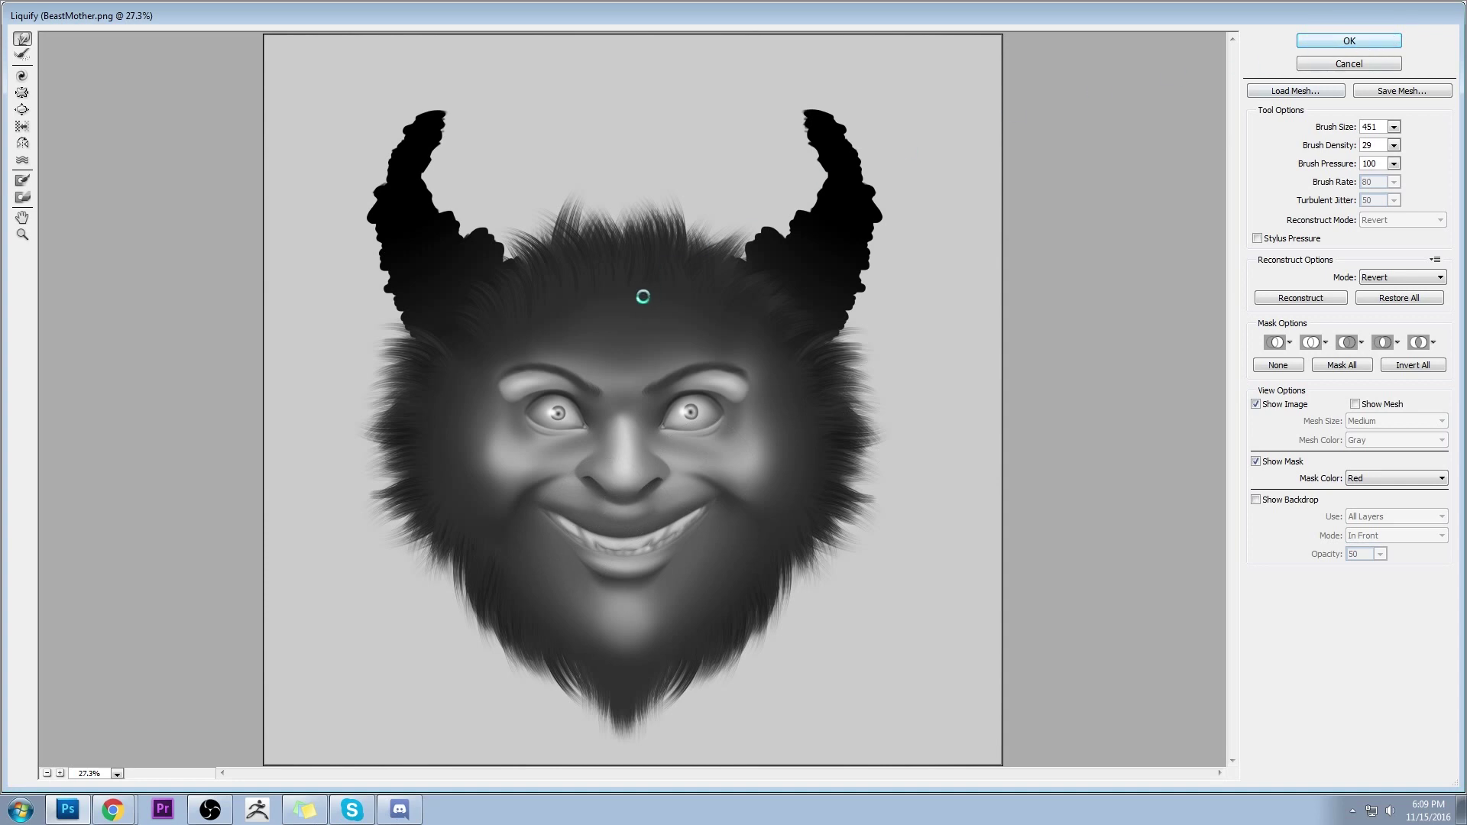
Toggle the Liquify edit off and on repeatedly to compare the beast's facial expression before and after
{"action": "key", "text": "ctrl+z"}
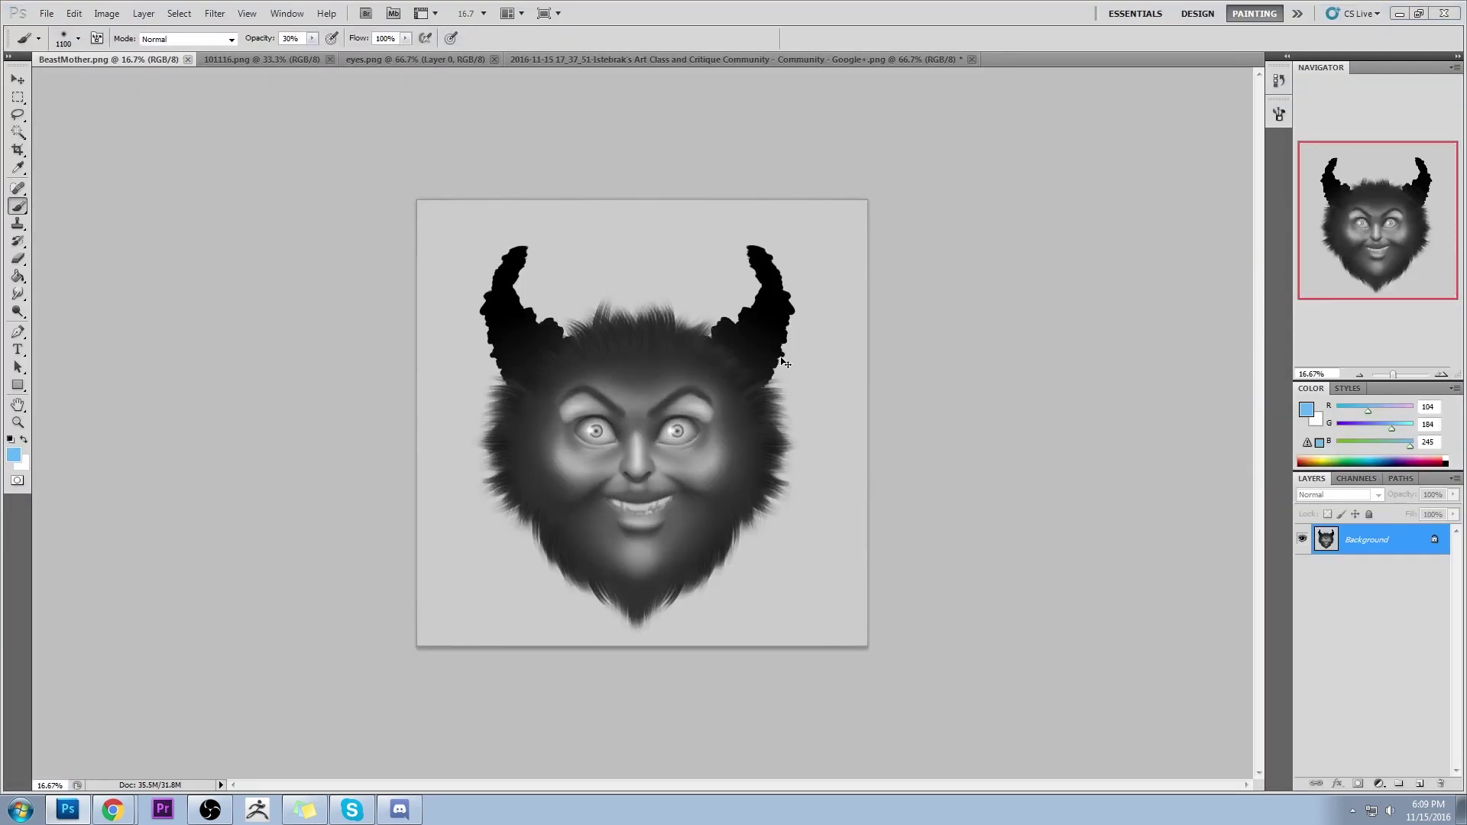
{"action": "key", "text": "ctrl+z"}
{"action": "key", "text": "ctrl+z"}
{"action": "key", "text": "ctrl+z"}
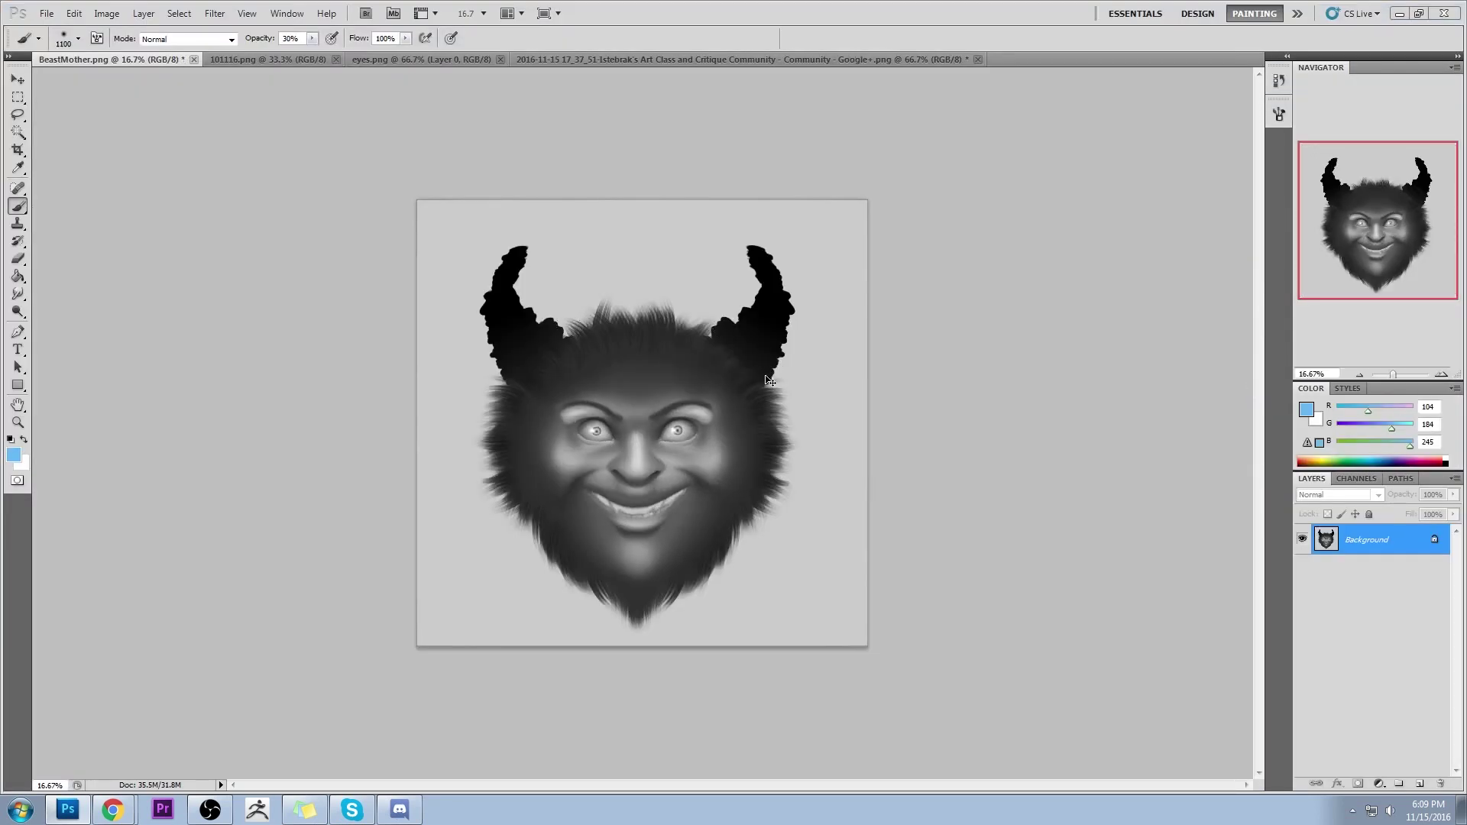
{"action": "key", "text": "ctrl+z"}
{"action": "key", "text": "ctrl+z"}
{"action": "key", "text": "ctrl+z"}
{"action": "key", "text": "ctrl+z"}
{"action": "key", "text": "ctrl+z"}
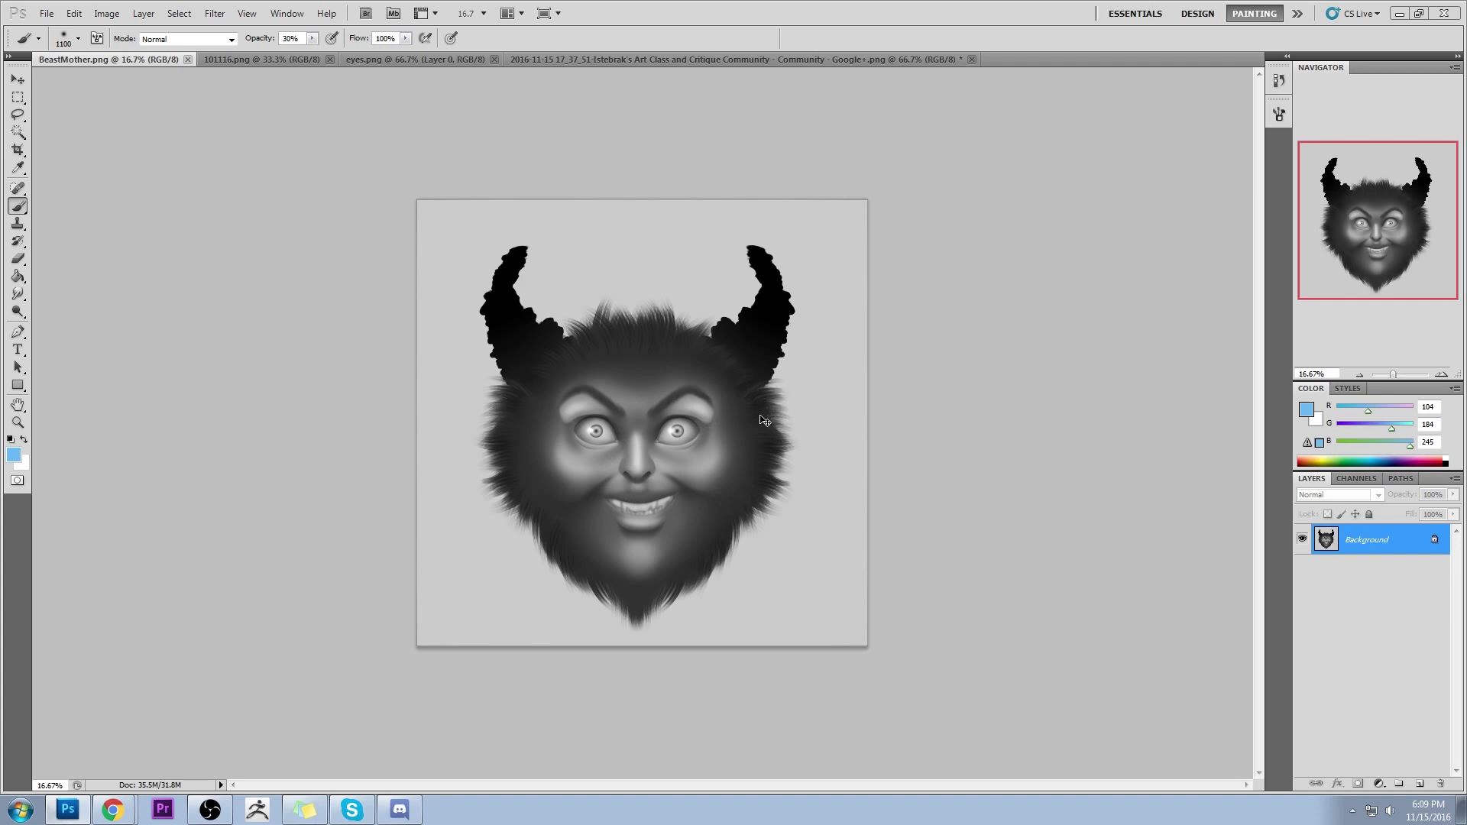
{"action": "key", "text": "ctrl+z"}
{"action": "key", "text": "ctrl+z"}
{"action": "key", "text": "ctrl+z"}
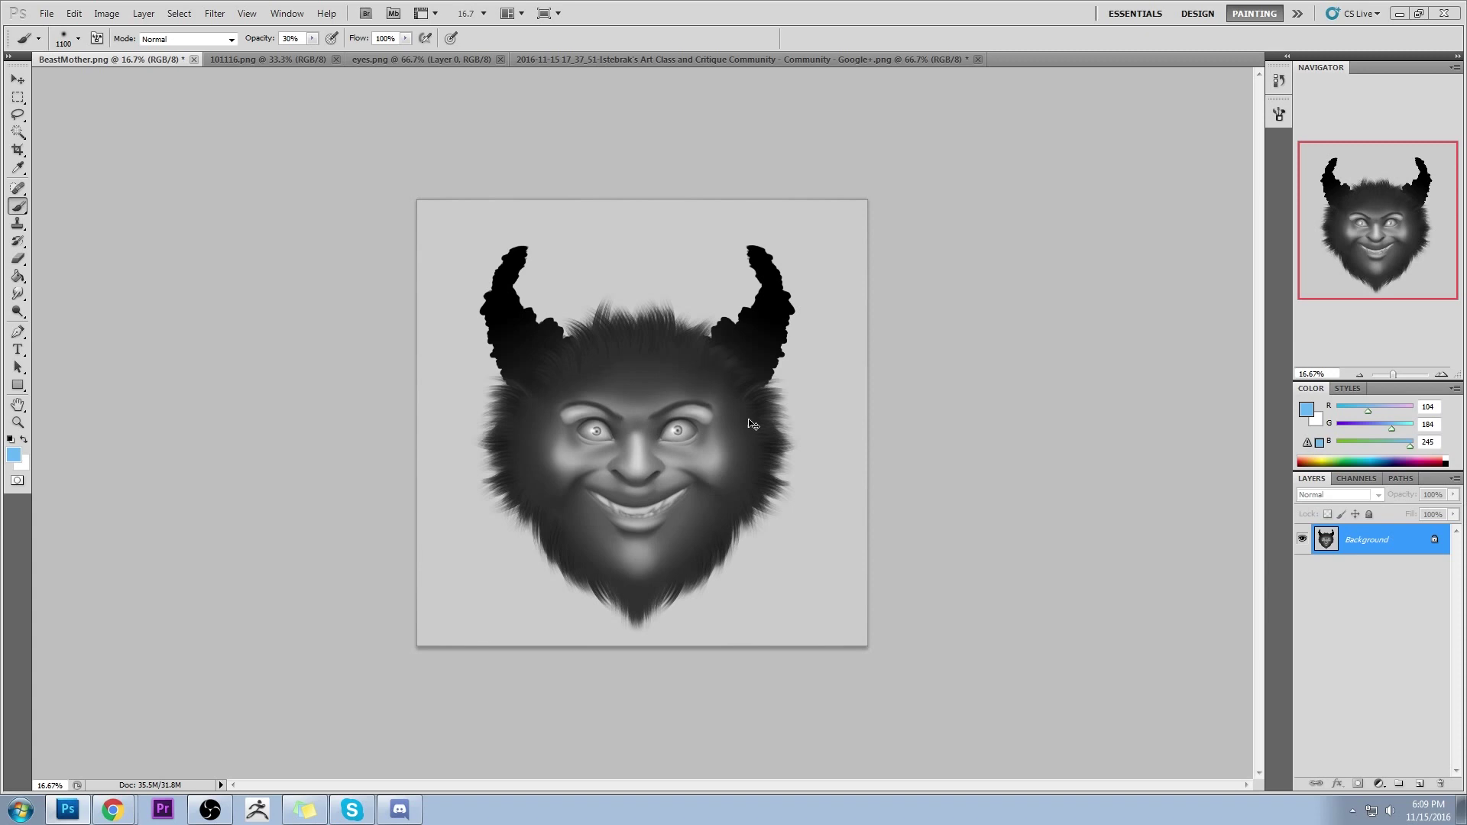
{"action": "key", "text": "ctrl+z"}
{"action": "key", "text": "ctrl+z"}
Paint over the human nose with sampled light grays using the 175 textured brush at 89% opacity
{"action": "right_click", "coordinate": [668, 416]}
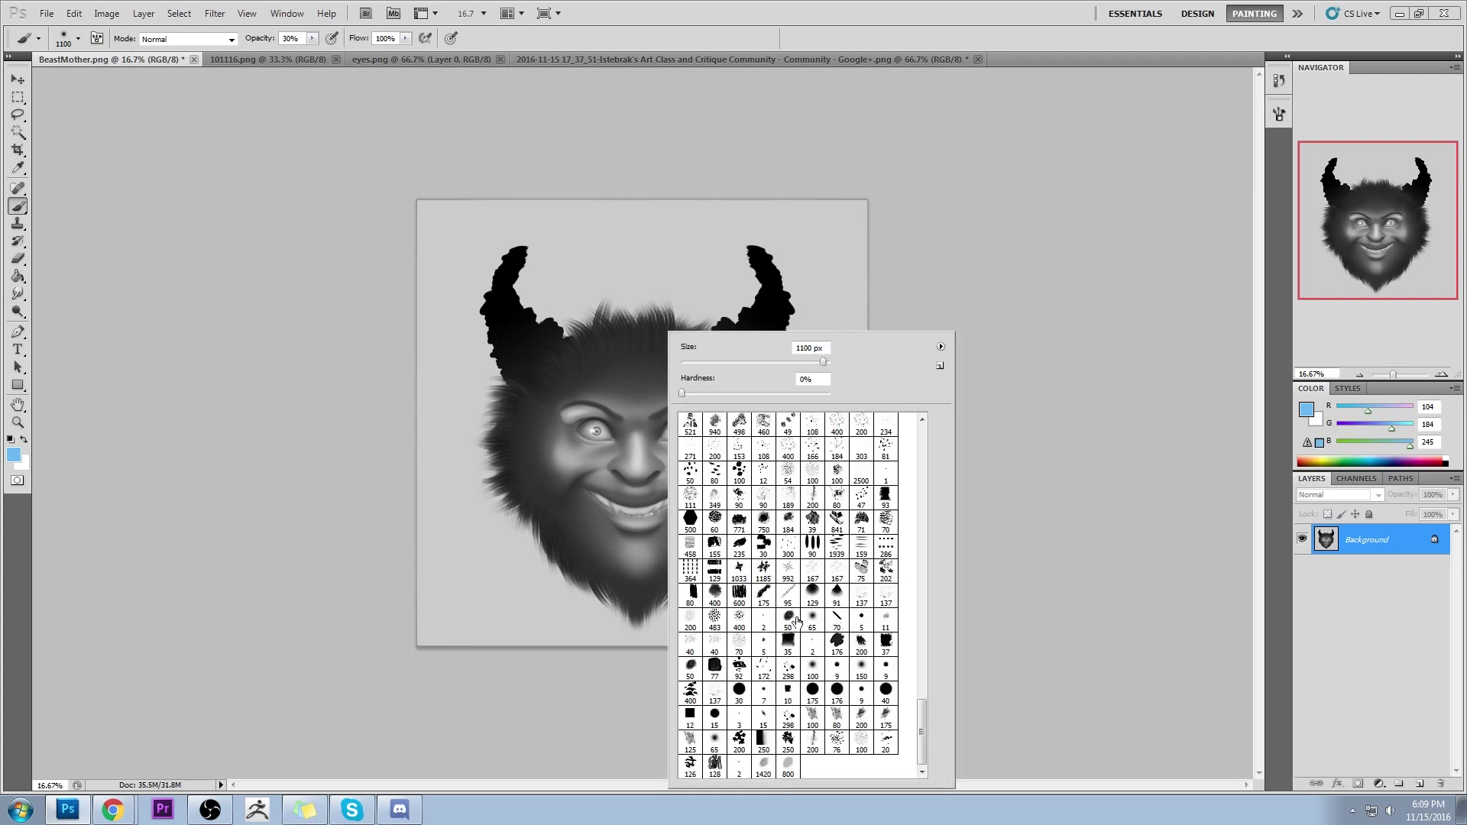
{"action": "left_click", "coordinate": [764, 595]}
{"action": "left_click", "coordinate": [1077, 530]}
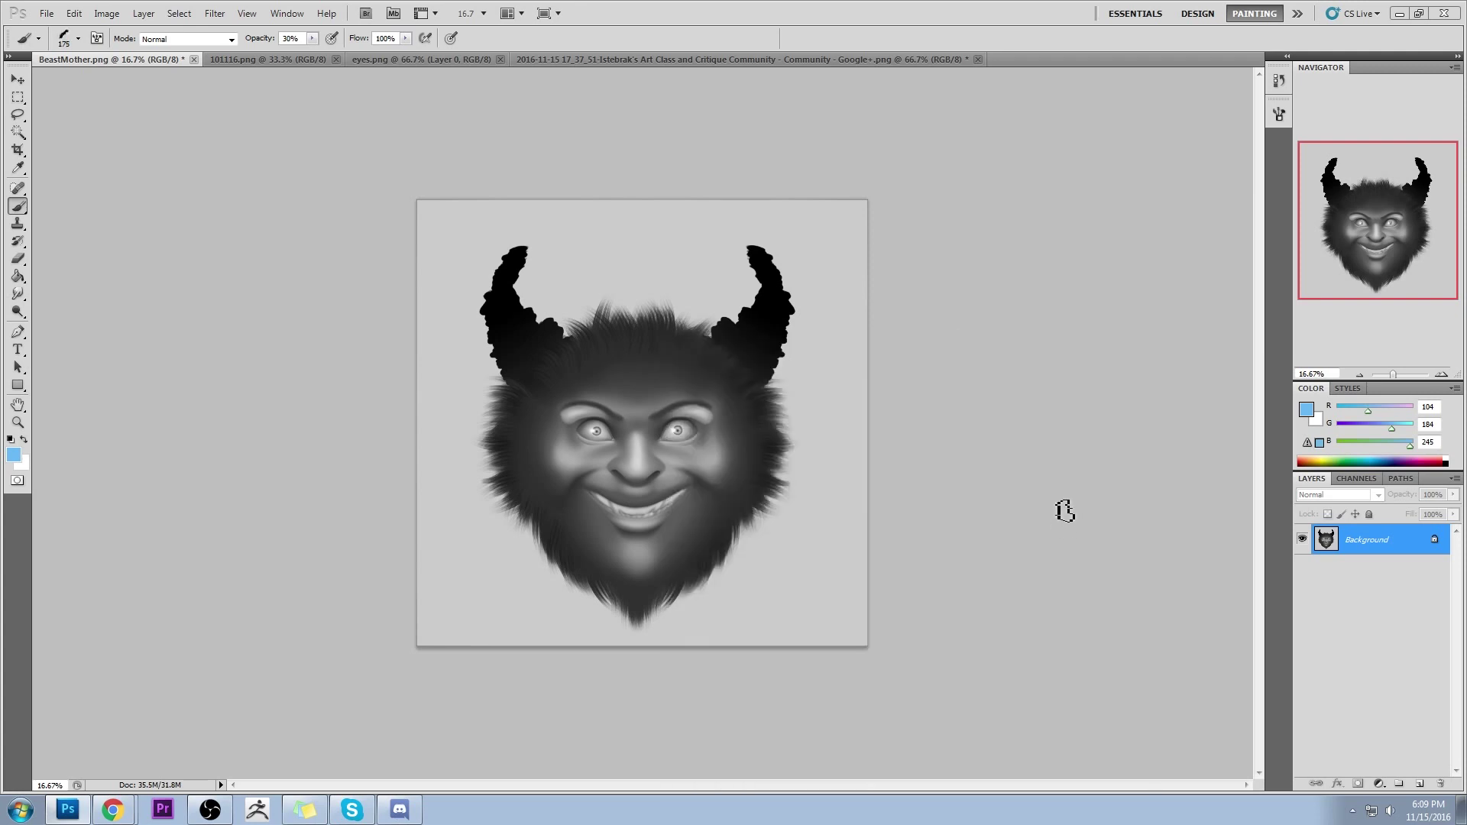
{"action": "left_click", "coordinate": [668, 461], "text": "alt"}
{"action": "left_click_drag", "start_coordinate": [312, 39], "coordinate": [359, 62]}
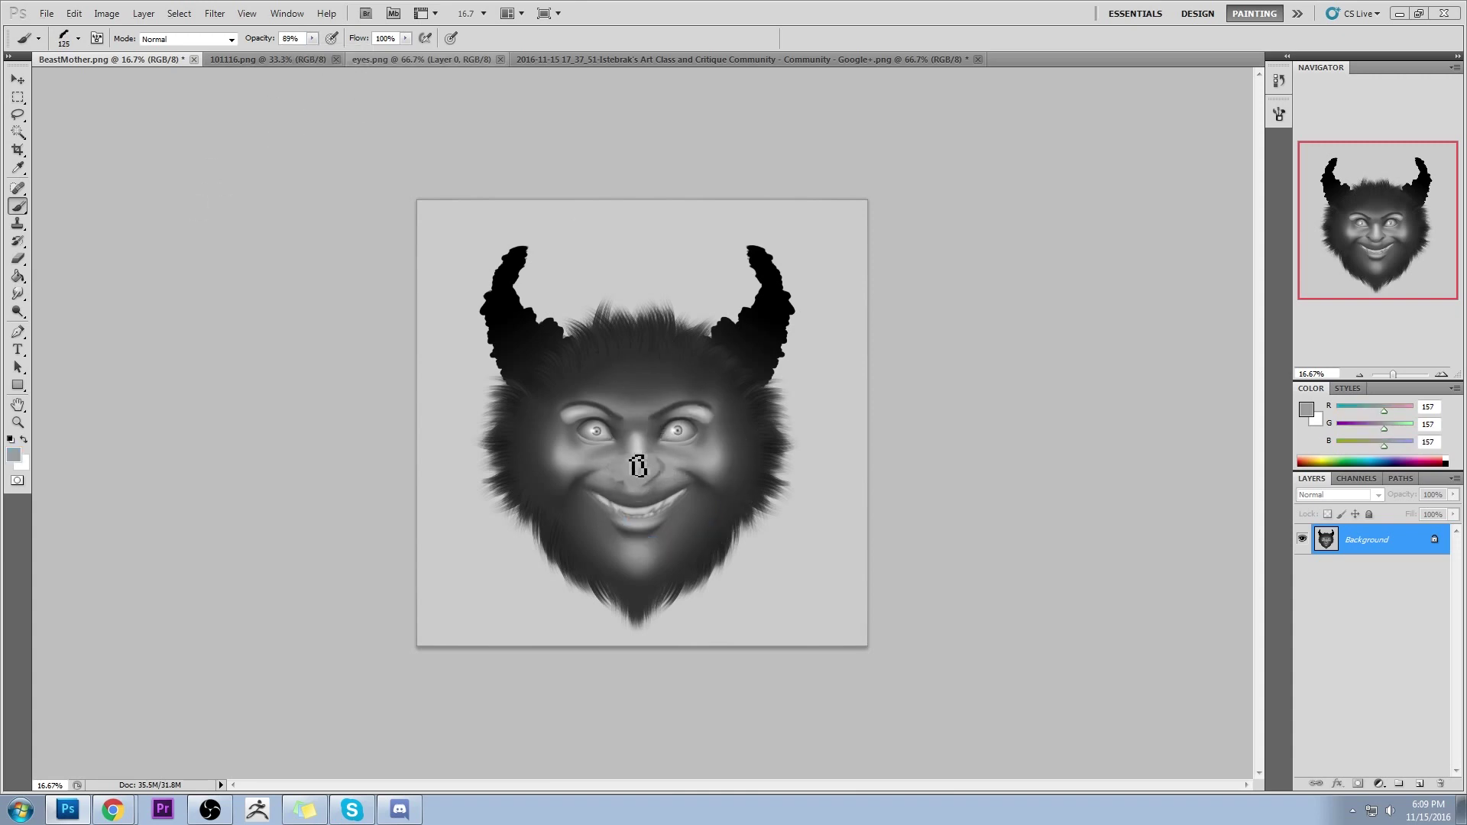
{"action": "mouse_move", "coordinate": [668, 471]}
{"action": "left_mouse_down"}
{"action": "mouse_move", "coordinate": [623, 481]}
{"action": "mouse_move", "coordinate": [641, 480]}
{"action": "mouse_move", "coordinate": [625, 463]}
{"action": "mouse_move", "coordinate": [652, 469]}
{"action": "mouse_move", "coordinate": [638, 483]}
{"action": "mouse_move", "coordinate": [654, 497]}
{"action": "mouse_move", "coordinate": [632, 485]}
{"action": "mouse_move", "coordinate": [644, 484]}
{"action": "left_mouse_up"}
{"action": "left_click", "coordinate": [655, 425], "text": "alt"}
{"action": "left_click", "coordinate": [663, 478], "text": "alt"}
Paint a dark gray animal nose at the center of the face with a 60 px brush
{"action": "key", "text": "["}
{"action": "key", "text": "["}
{"action": "key", "text": "["}
{"action": "key", "text": "["}
{"action": "key", "text": "["}
{"action": "left_click", "coordinate": [644, 470], "text": "alt"}
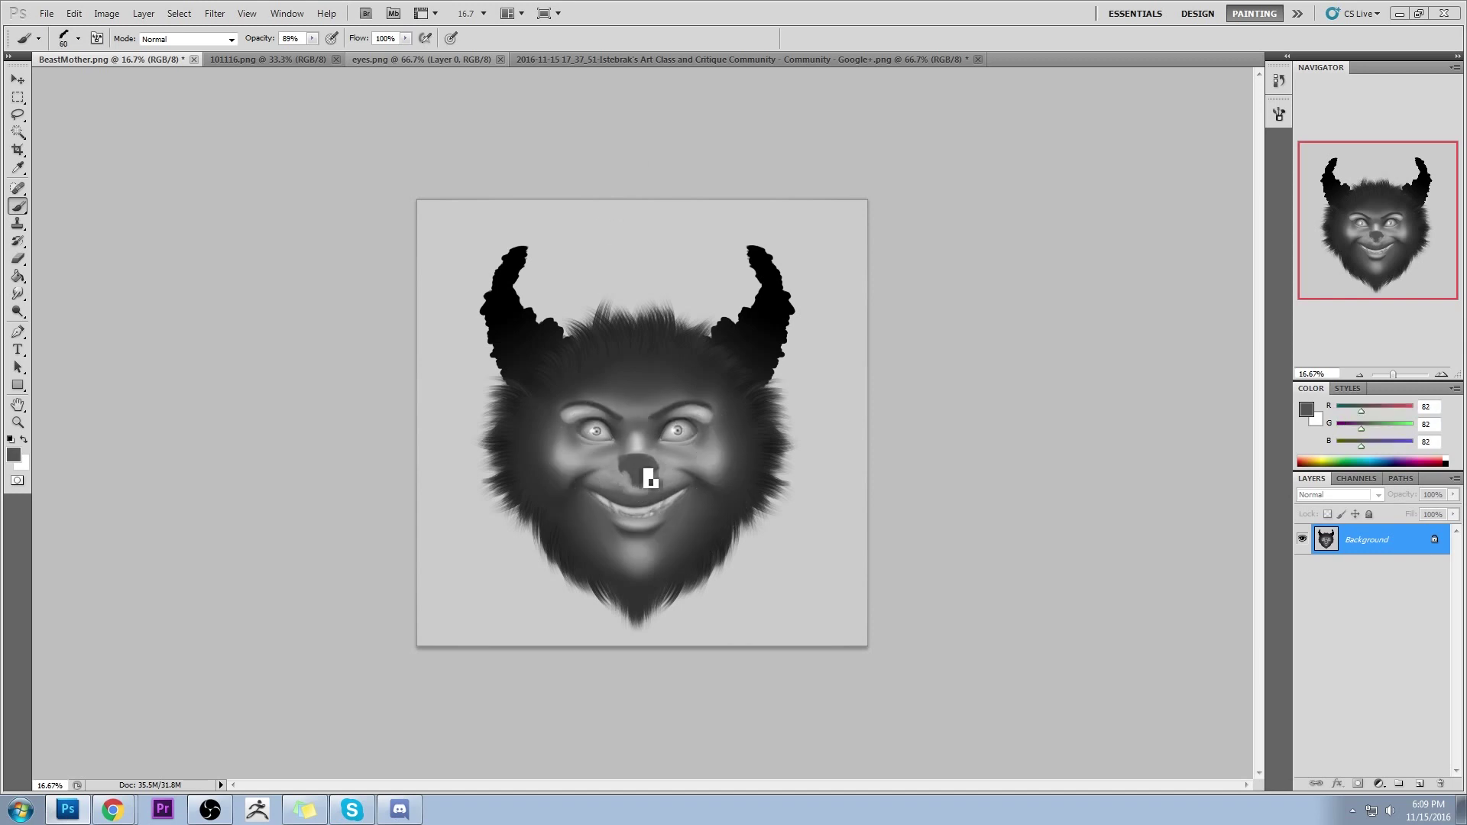
Try painting both irises dark gray with the 60 px brush and undo the strokes
{"action": "left_click", "coordinate": [677, 428], "text": "alt"}
{"action": "mouse_move", "coordinate": [678, 429]}
{"action": "left_mouse_down"}
{"action": "mouse_move", "coordinate": [690, 441]}
{"action": "mouse_move", "coordinate": [612, 431]}
{"action": "mouse_move", "coordinate": [609, 445]}
{"action": "mouse_move", "coordinate": [600, 428]}
{"action": "mouse_move", "coordinate": [612, 437]}
{"action": "left_mouse_up"}
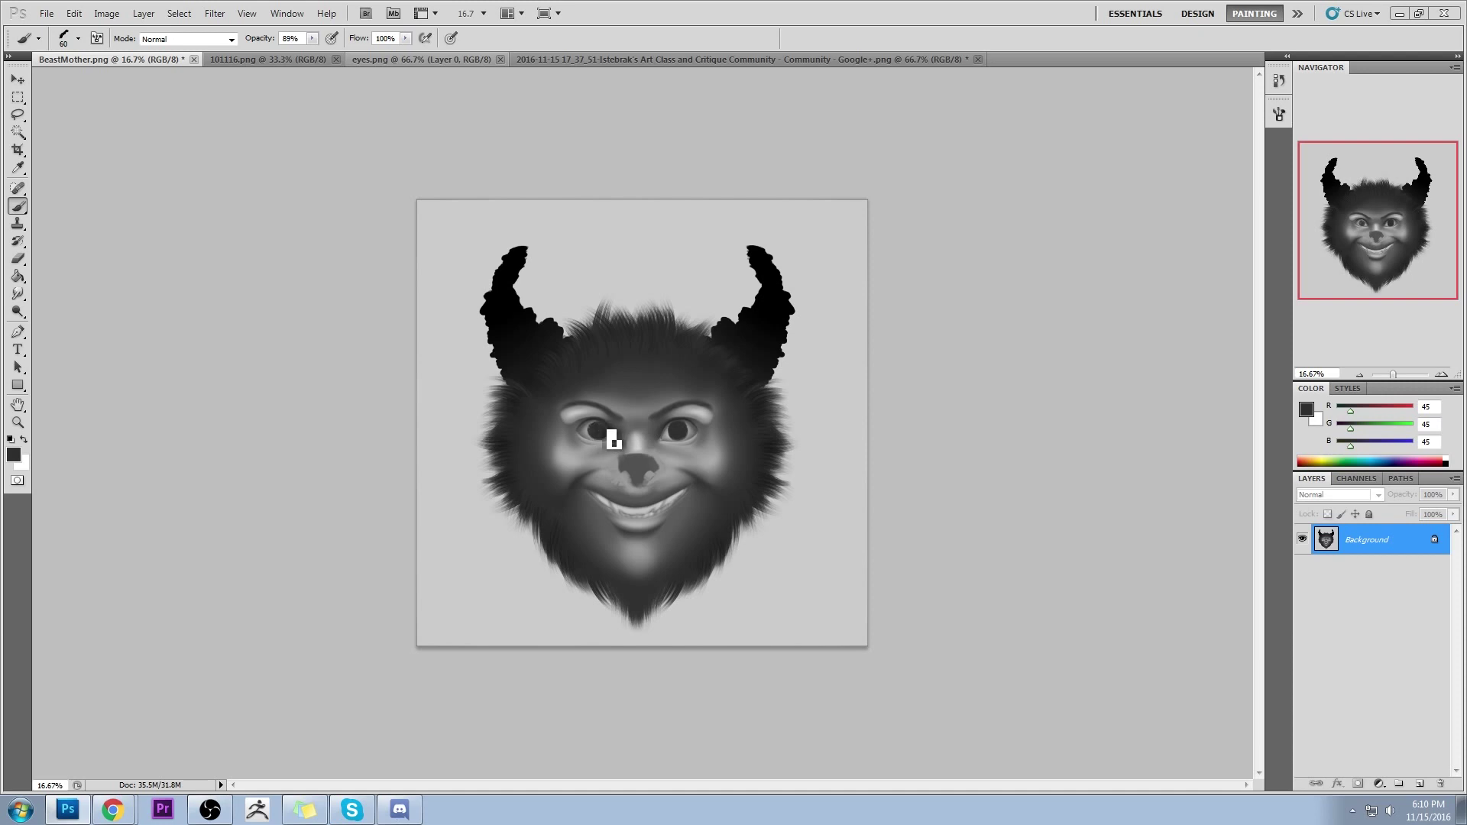
{"action": "key", "text": "ctrl+alt+z"}
{"action": "key", "text": "ctrl+alt+z"}
{"action": "key", "text": "ctrl+alt+z"}
{"action": "key", "text": "ctrl+alt+z"}
{"action": "key", "text": "ctrl+alt+z"}
{"action": "key", "text": "ctrl+alt+z"}
{"action": "key", "text": "ctrl+alt+z"}
{"action": "key", "text": "ctrl+alt+z"}
{"action": "mouse_move", "coordinate": [682, 428]}
{"action": "left_mouse_down"}
{"action": "mouse_move", "coordinate": [595, 433]}
{"action": "mouse_move", "coordinate": [626, 411]}
{"action": "mouse_move", "coordinate": [608, 437]}
{"action": "left_mouse_up"}
{"action": "key", "text": "ctrl+z"}
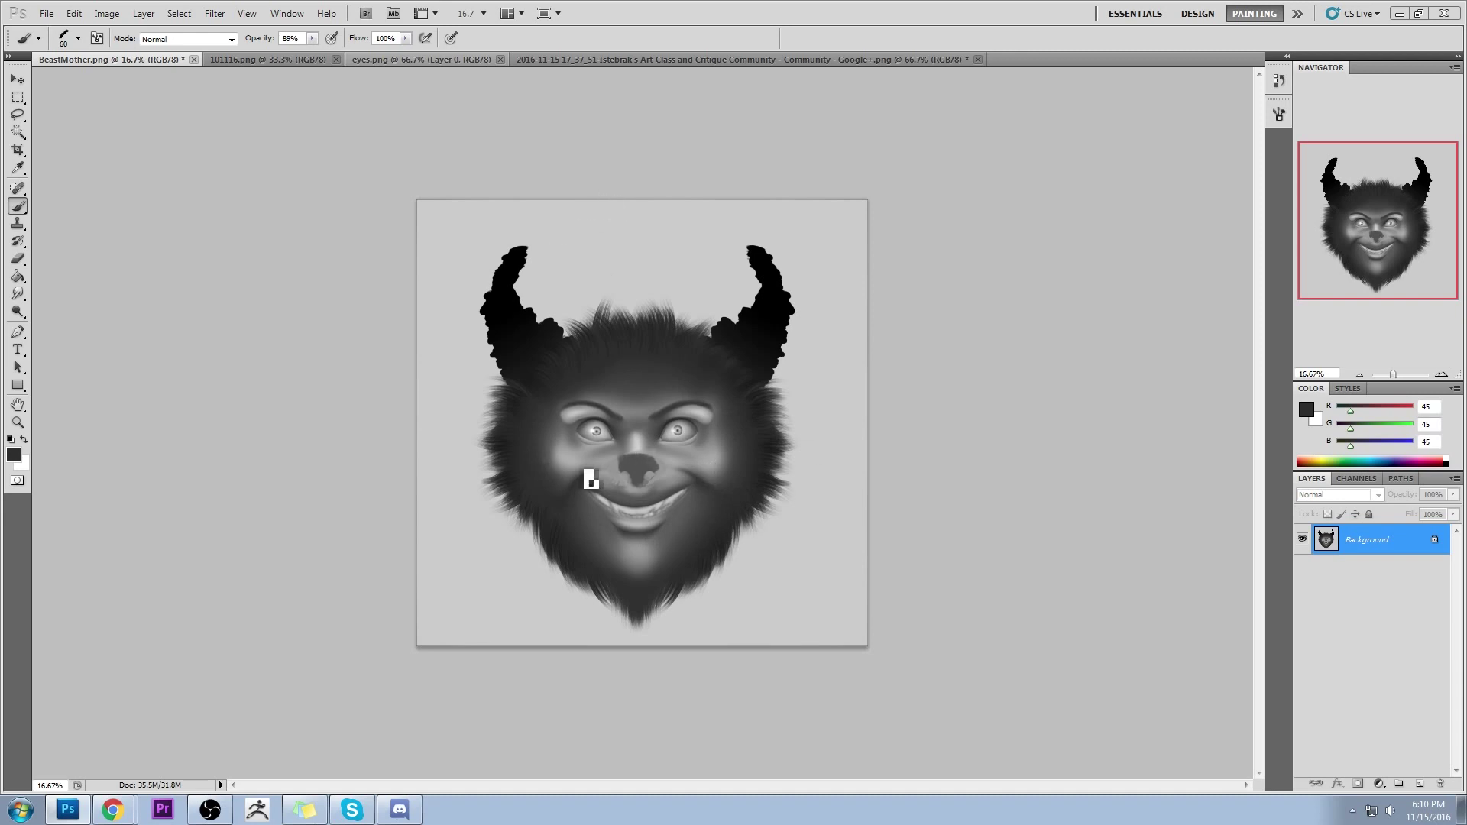
Smudge the eyebrows into the surrounding skin with a 100 px Smudge tool at 32% strength
{"action": "left_click", "coordinate": [619, 402], "text": "alt"}
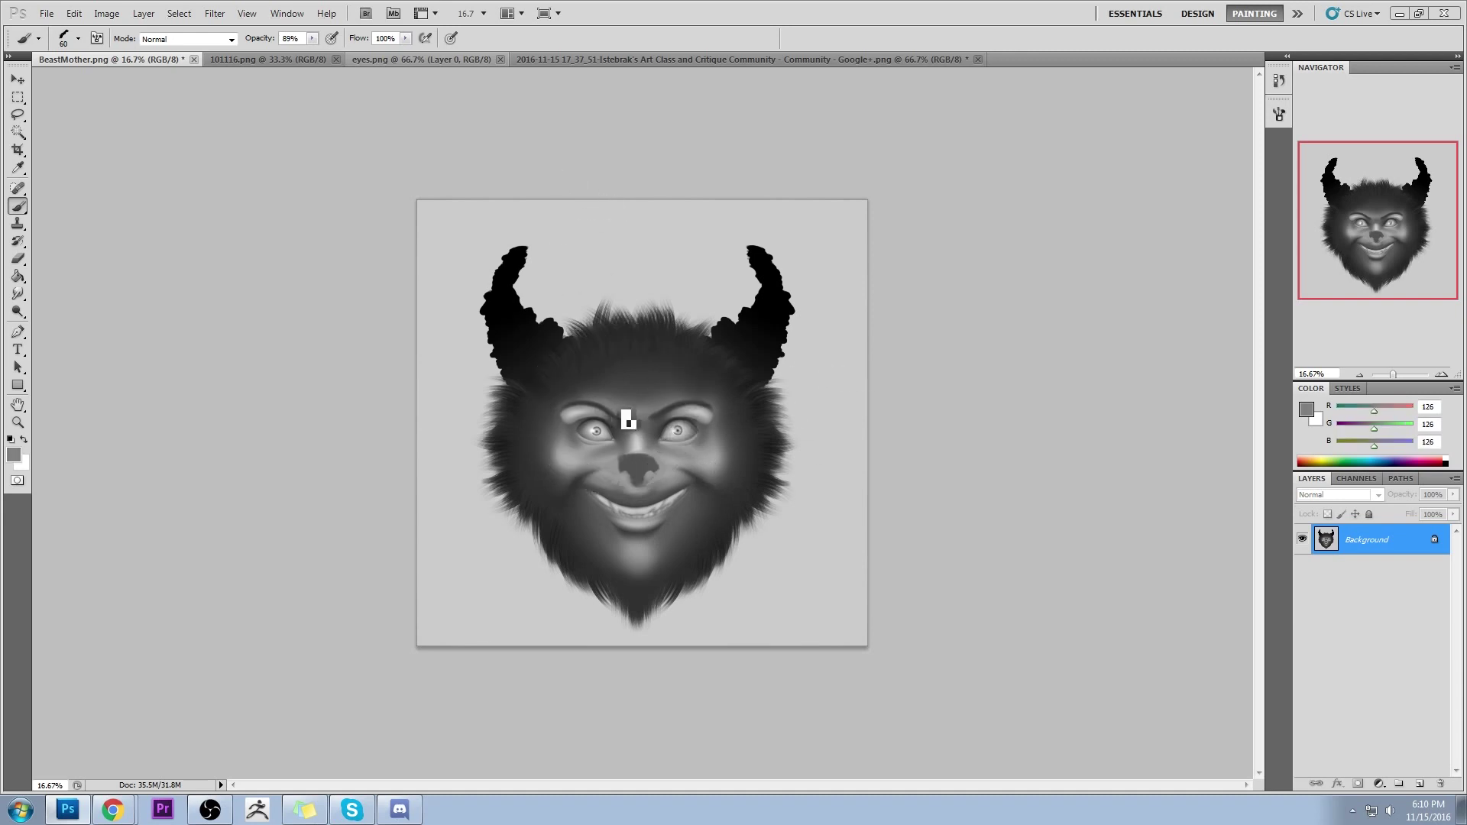
{"action": "left_click", "coordinate": [17, 293]}
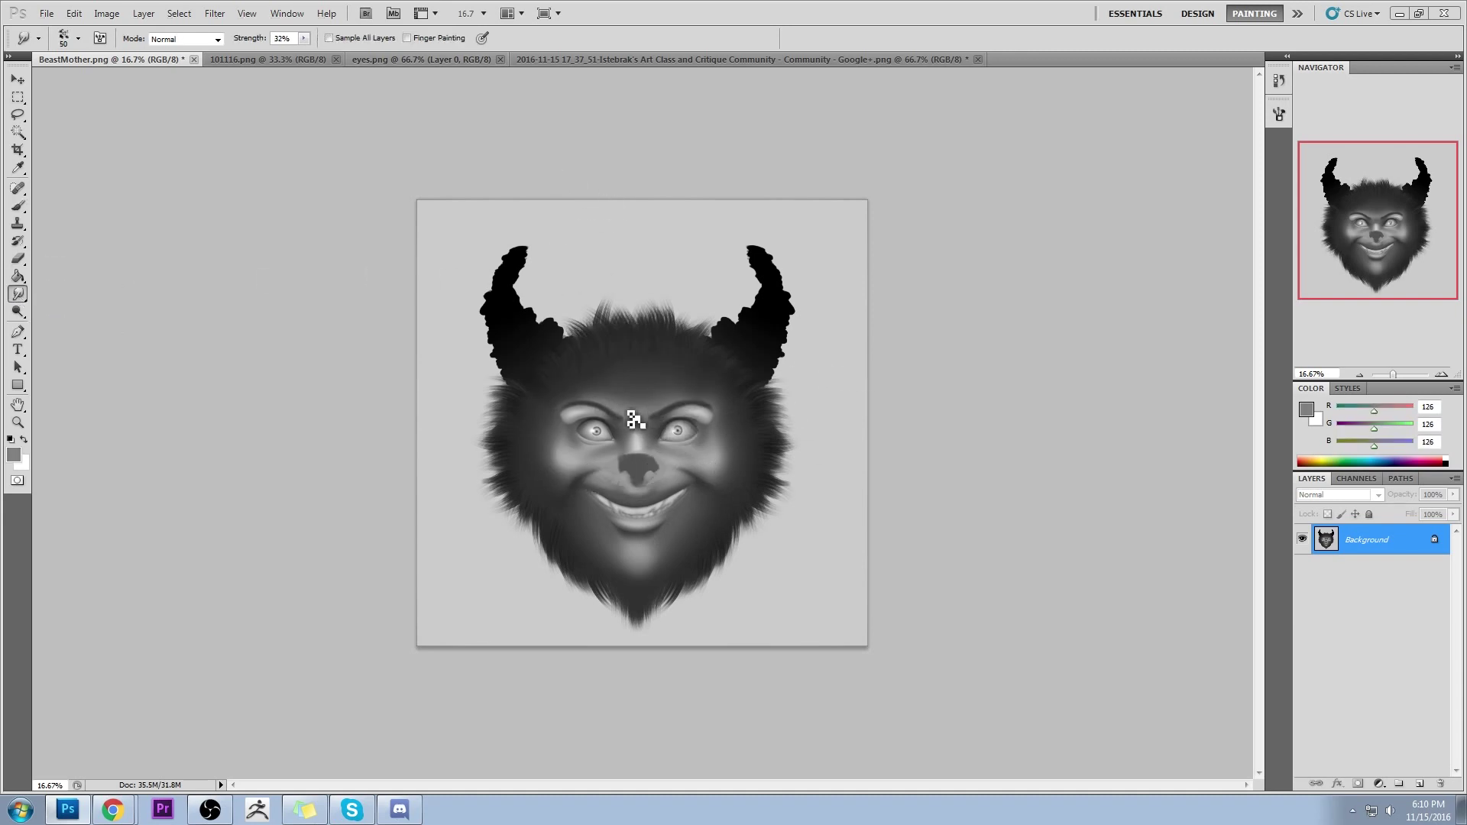
{"action": "key", "text": "bracketright"}
{"action": "key", "text": "bracketright"}
{"action": "key", "text": "bracketright"}
{"action": "key", "text": "bracketright"}
{"action": "key", "text": "bracketright"}
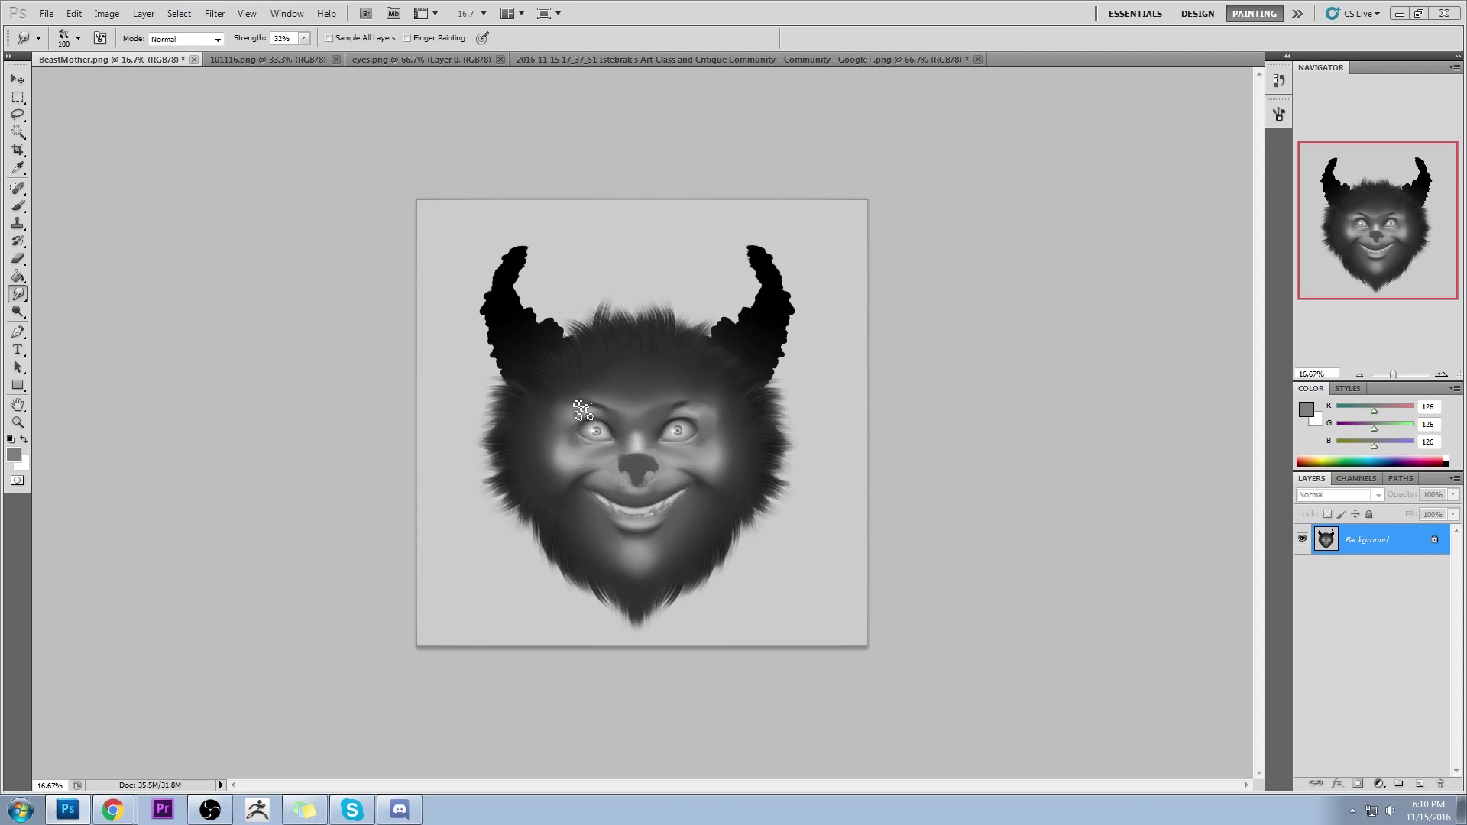
Darken the rims around both eyes with sampled dark grays using the 60 px brush
{"action": "key", "text": "b"}
{"action": "left_click", "coordinate": [677, 419], "text": "alt"}
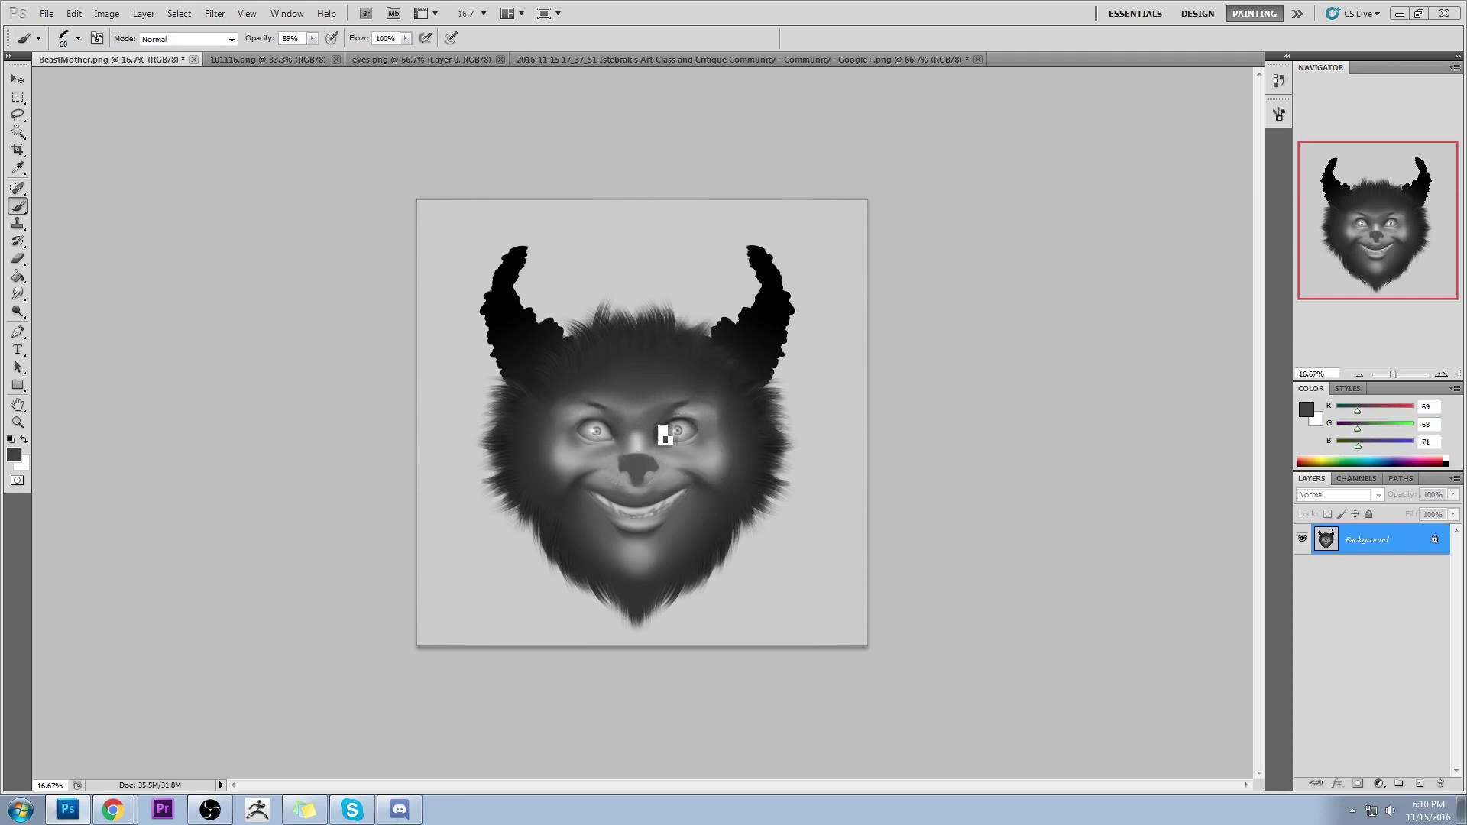
{"action": "left_click", "coordinate": [690, 407], "text": "alt"}
{"action": "left_click", "coordinate": [605, 416], "text": "alt"}
{"action": "left_click", "coordinate": [599, 440], "text": "ctrl"}
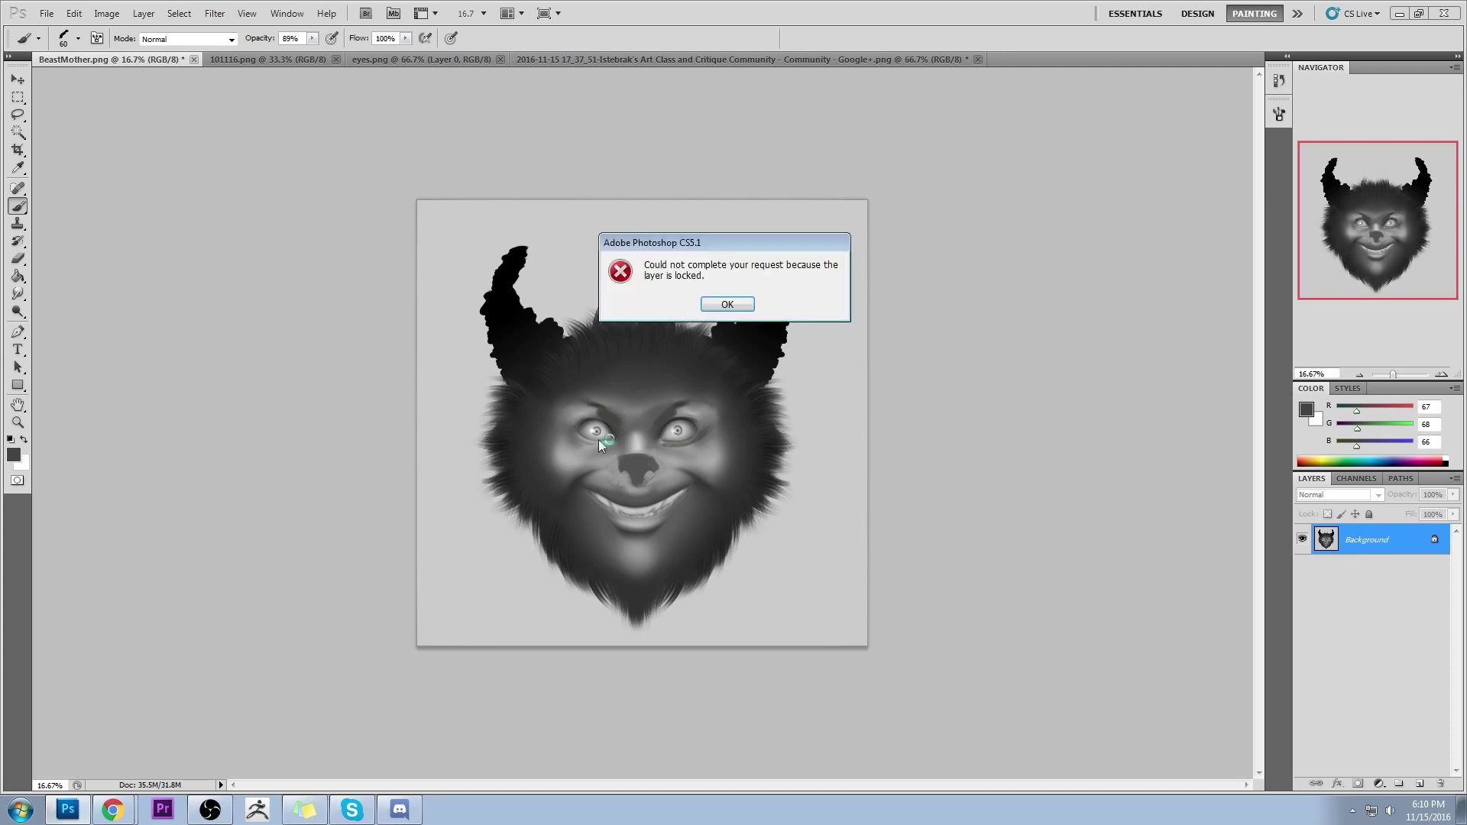
{"action": "left_click", "coordinate": [721, 306]}
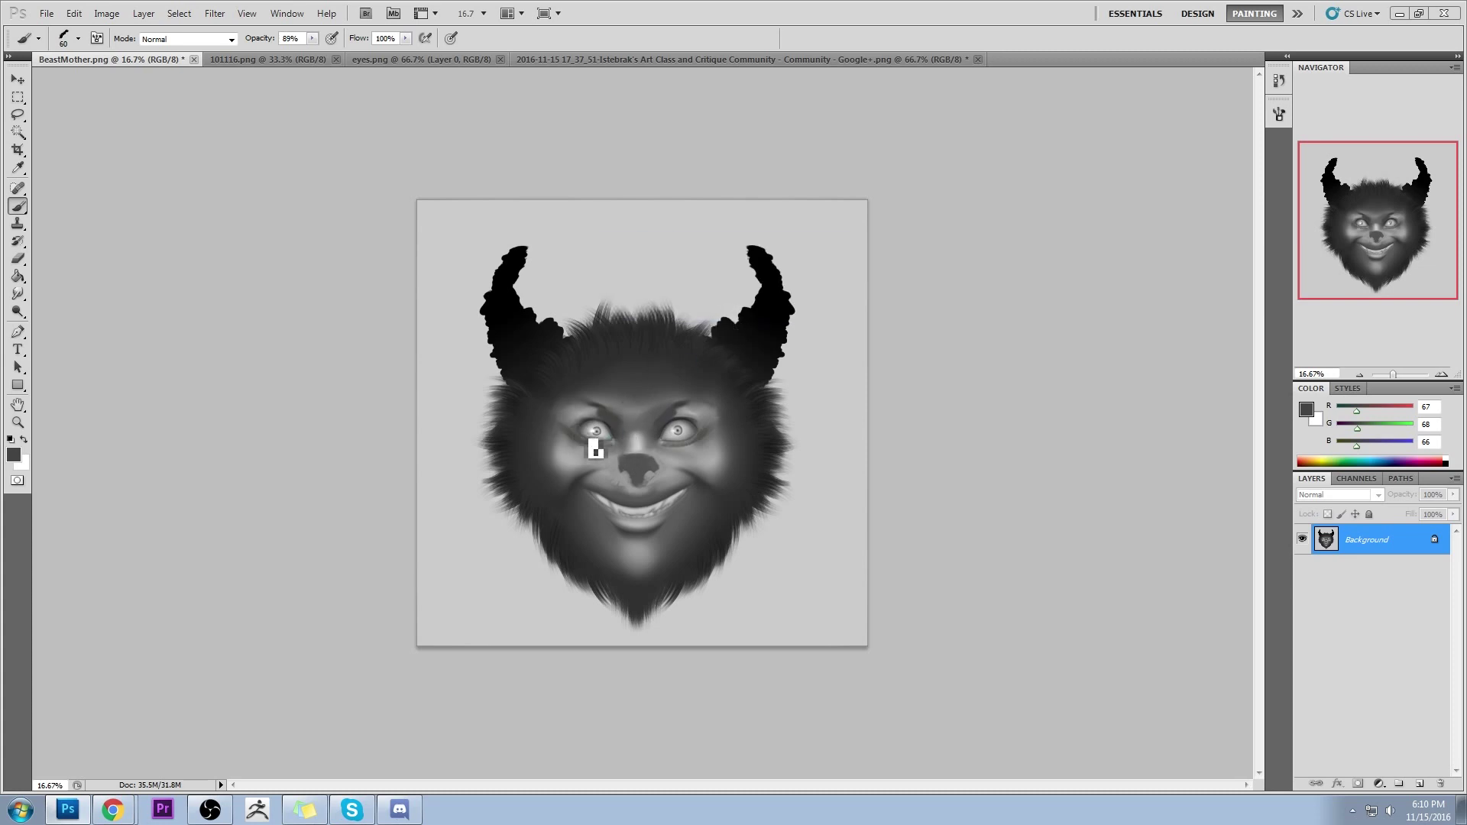
Repaint both eyes with sampled grays and darker irises using the 800 textured brush tip reduced to 90 px
{"action": "right_click", "coordinate": [698, 446]}
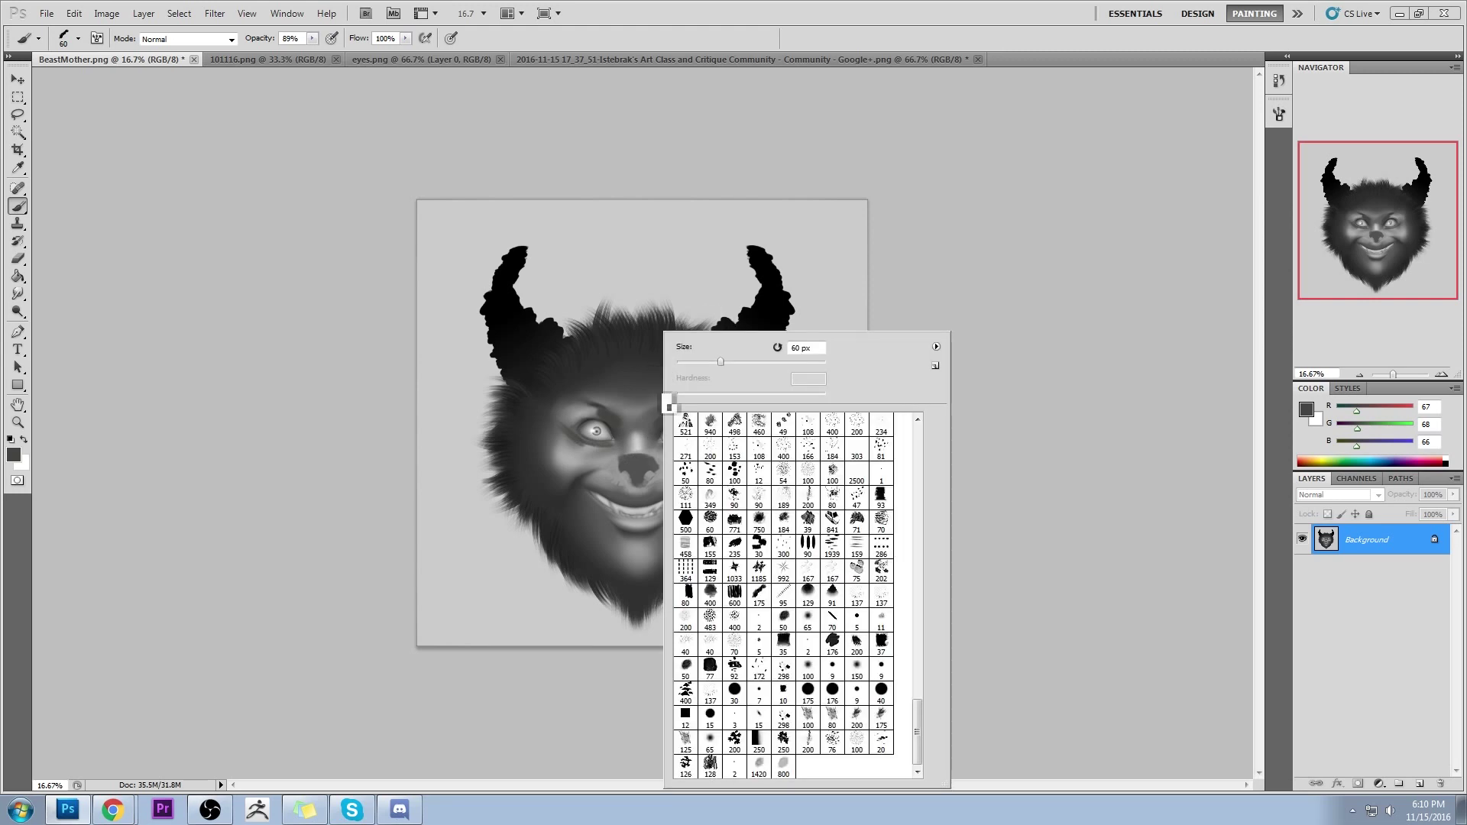
{"action": "double_click", "coordinate": [781, 760]}
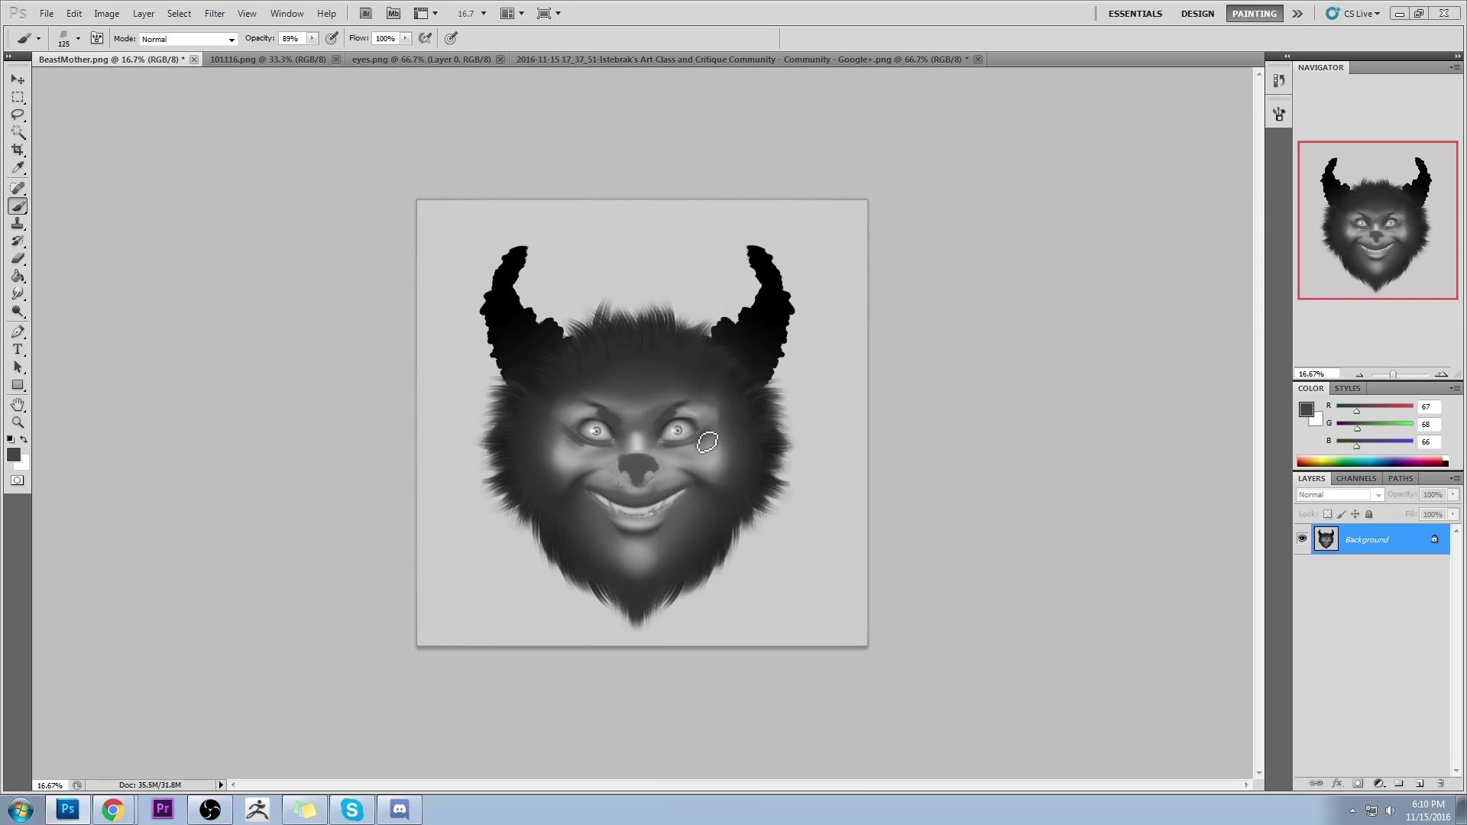
{"action": "key", "text": "bracketleft"}
{"action": "key", "text": "bracketleft"}
{"action": "left_click", "coordinate": [590, 443], "text": "alt"}
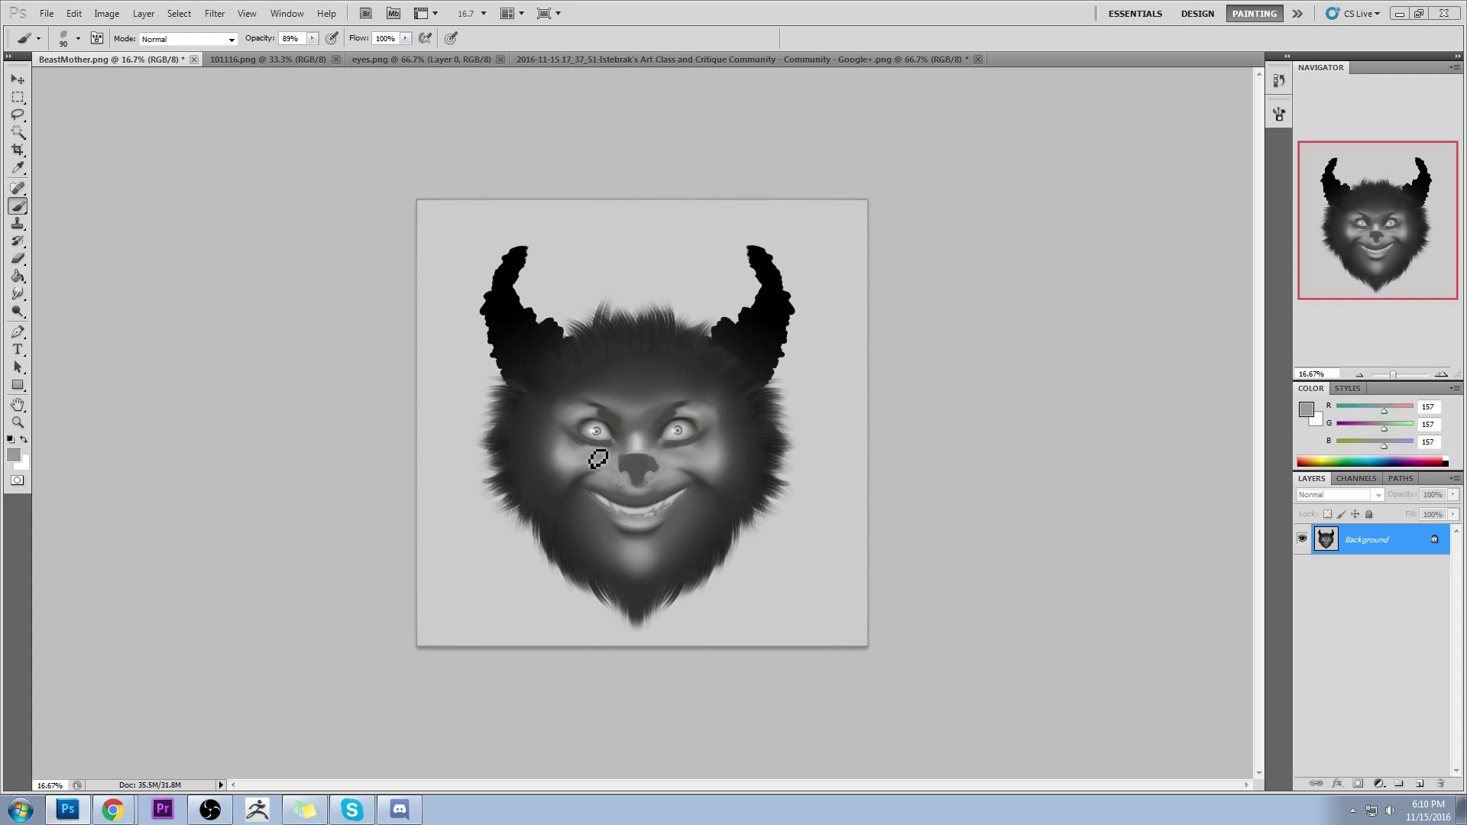
{"action": "left_click", "coordinate": [682, 411], "text": "alt"}
{"action": "left_click", "coordinate": [675, 420], "text": "alt"}
{"action": "mouse_move", "coordinate": [676, 426]}
{"action": "left_mouse_down"}
{"action": "mouse_move", "coordinate": [687, 435]}
{"action": "mouse_move", "coordinate": [603, 438]}
{"action": "left_mouse_up"}
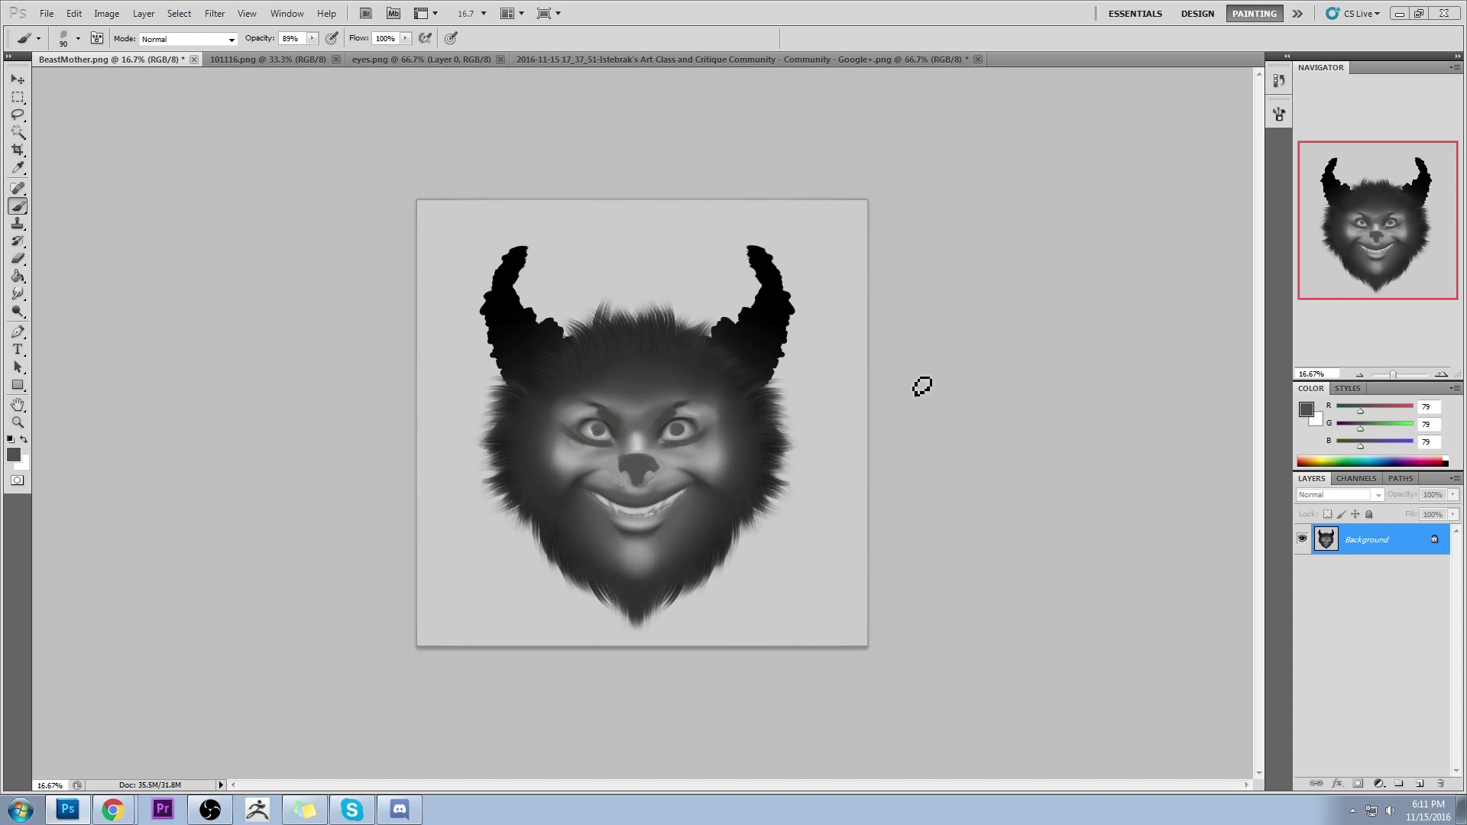
Cover the outer cheeks on both sides with sampled dark fur gray using a 700 px brush
{"action": "left_click", "coordinate": [581, 481], "text": "alt"}
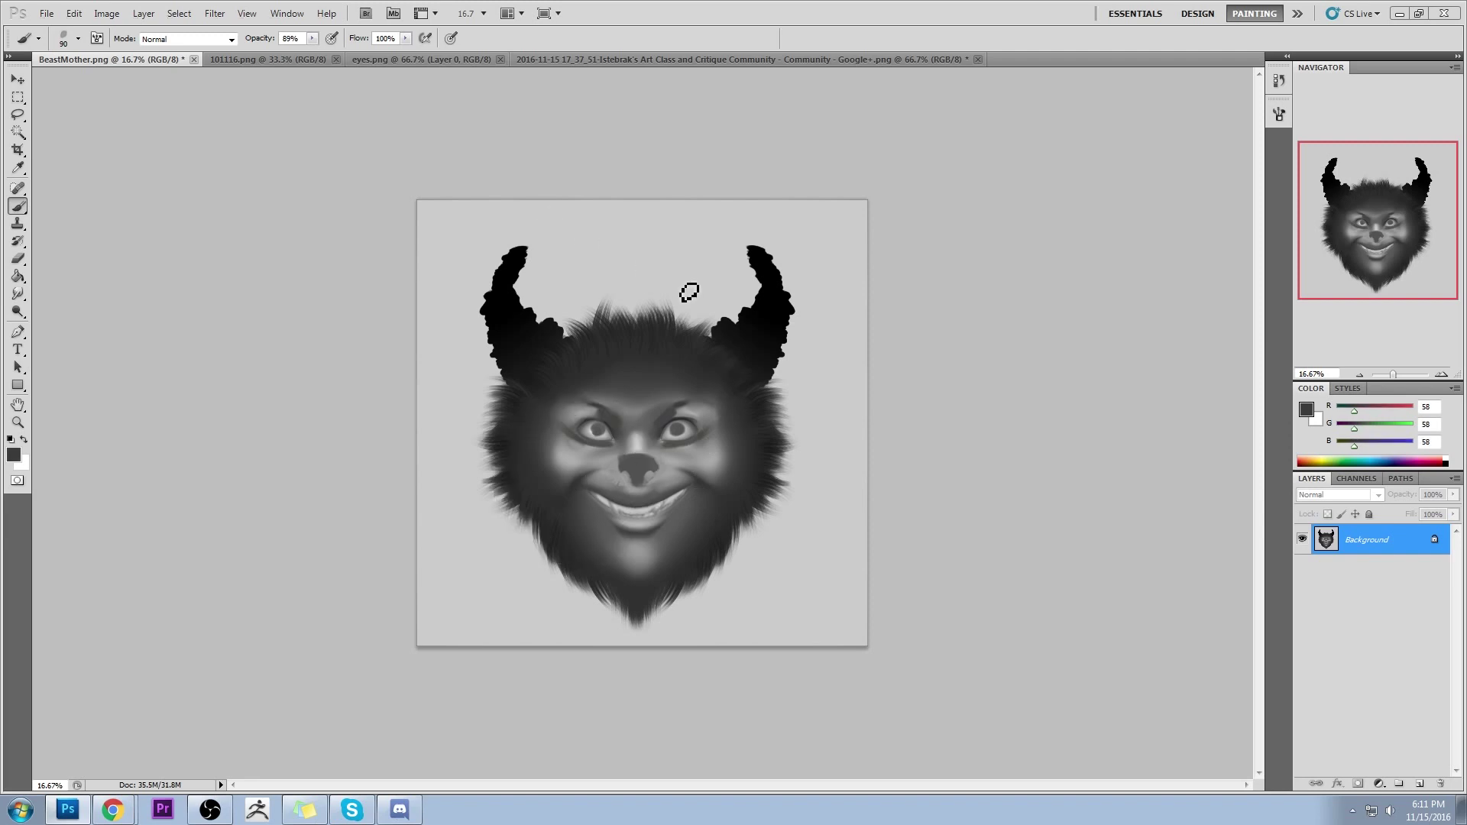
{"action": "key", "text": "bracketright"}
{"action": "key", "text": "bracketright"}
{"action": "key", "text": "bracketright"}
{"action": "key", "text": "bracketright"}
{"action": "key", "text": "bracketright"}
{"action": "key", "text": "bracketright"}
{"action": "left_click_drag", "start_coordinate": [718, 467], "coordinate": [738, 444]}
{"action": "mouse_move", "coordinate": [500, 444]}
{"action": "left_mouse_down"}
{"action": "mouse_move", "coordinate": [534, 496]}
{"action": "mouse_move", "coordinate": [536, 482]}
{"action": "left_mouse_up"}
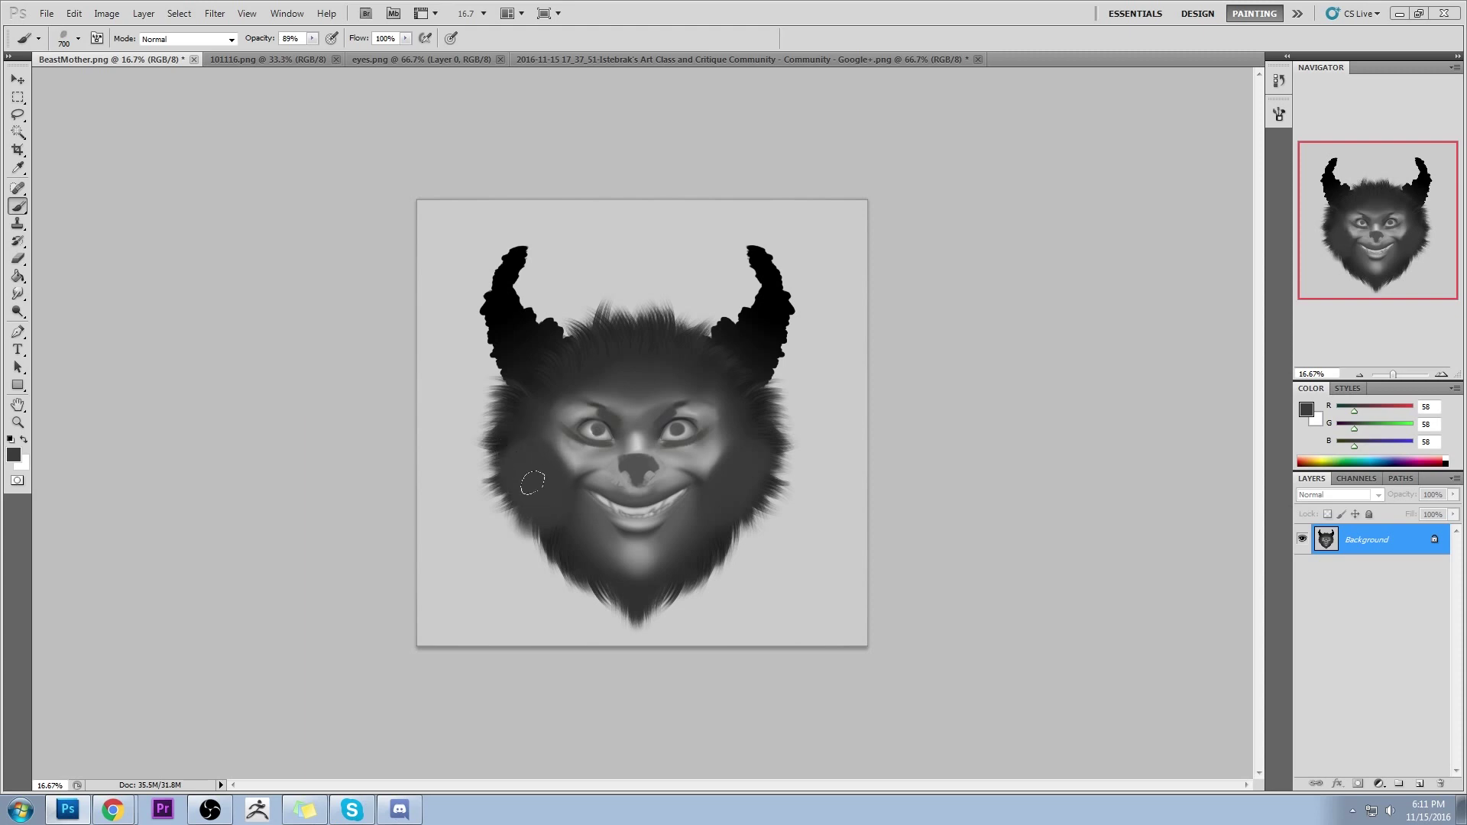
Lasso the nose and mouth, copy them to a new layer, and shift the copy lower on the face
{"action": "key", "text": "l"}
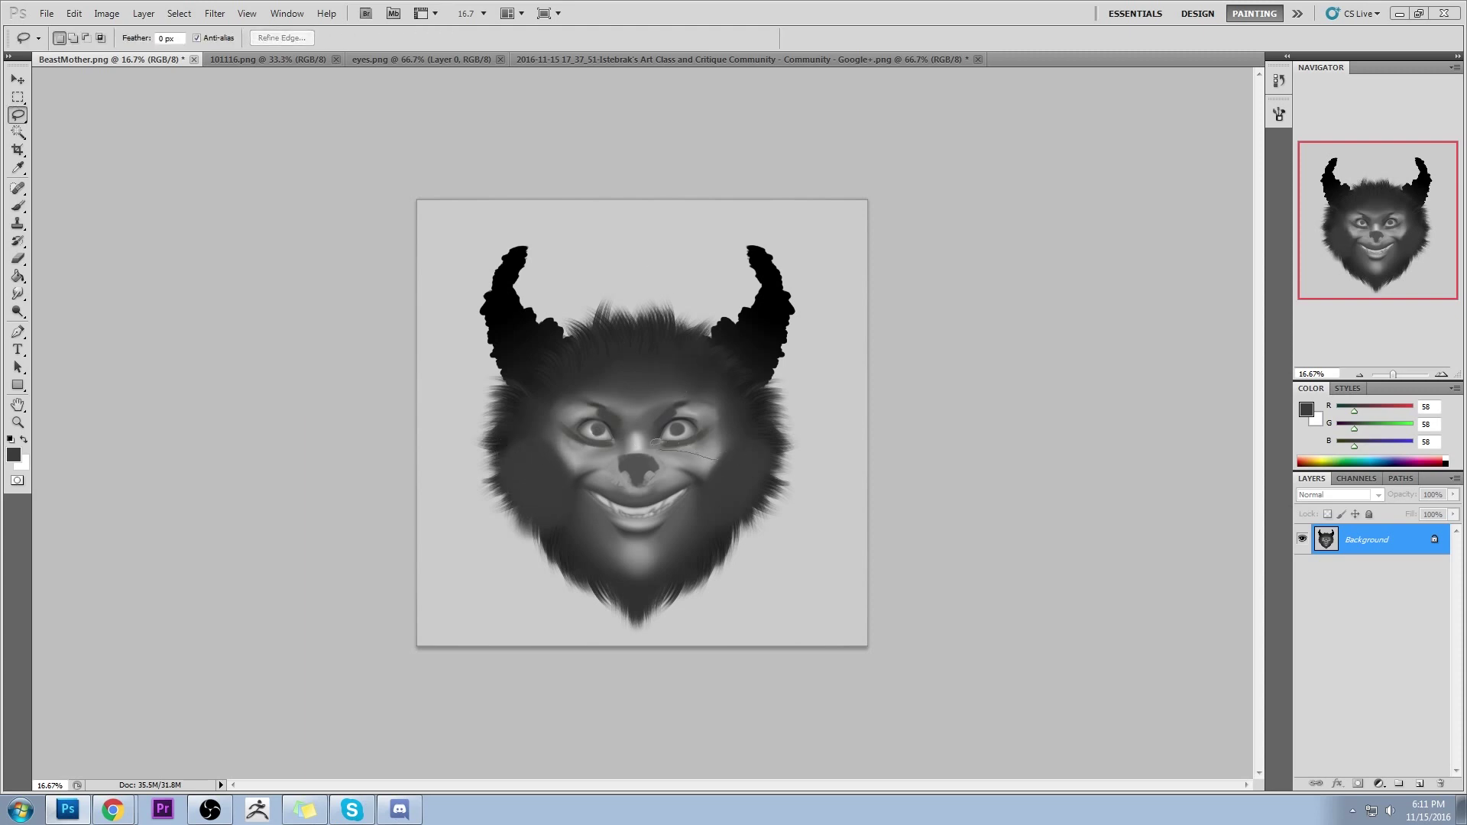
{"action": "mouse_move", "coordinate": [570, 459]}
{"action": "left_mouse_down"}
{"action": "mouse_move", "coordinate": [642, 560]}
{"action": "mouse_move", "coordinate": [725, 457]}
{"action": "mouse_move", "coordinate": [704, 499]}
{"action": "left_mouse_up"}
{"action": "key", "text": "ctrl+j"}
{"action": "key", "text": "v"}
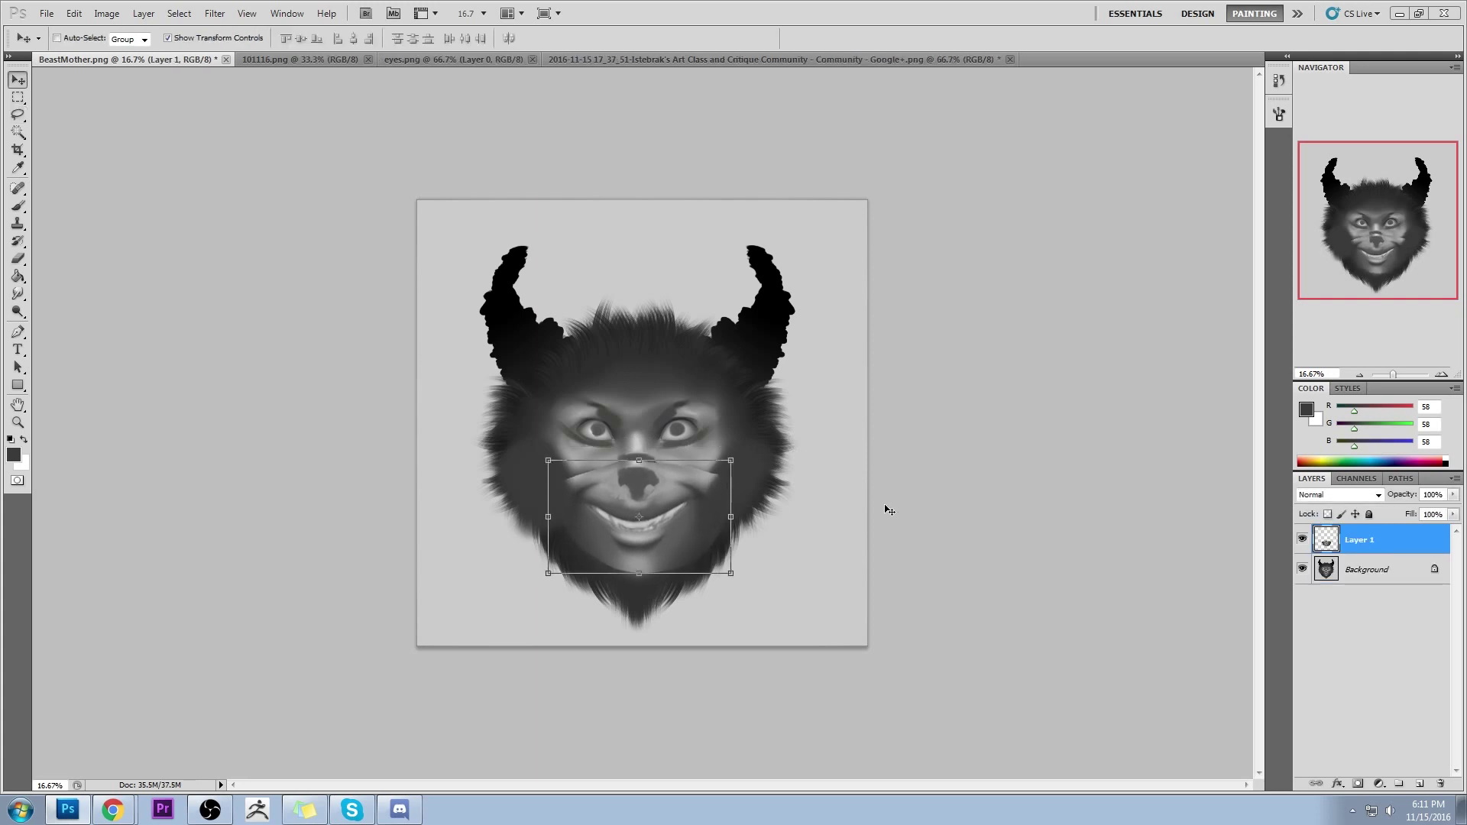
Add a layer above the Background and paint sampled light gray over the gap at the nose bridge
{"action": "left_click", "coordinate": [1375, 570]}
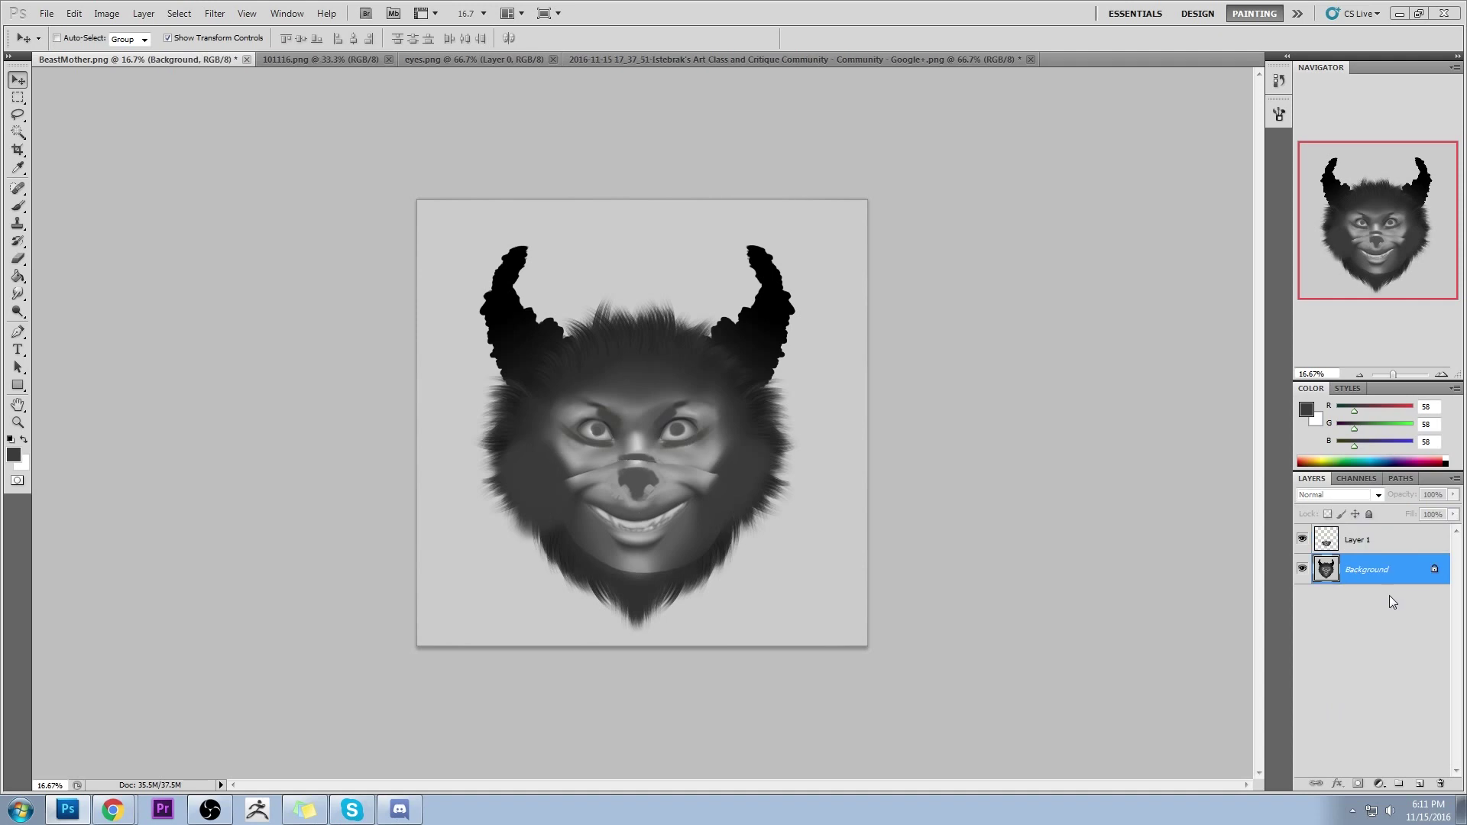
{"action": "left_click", "coordinate": [1419, 784]}
{"action": "key", "text": "b"}
{"action": "left_click", "coordinate": [677, 449], "text": "alt"}
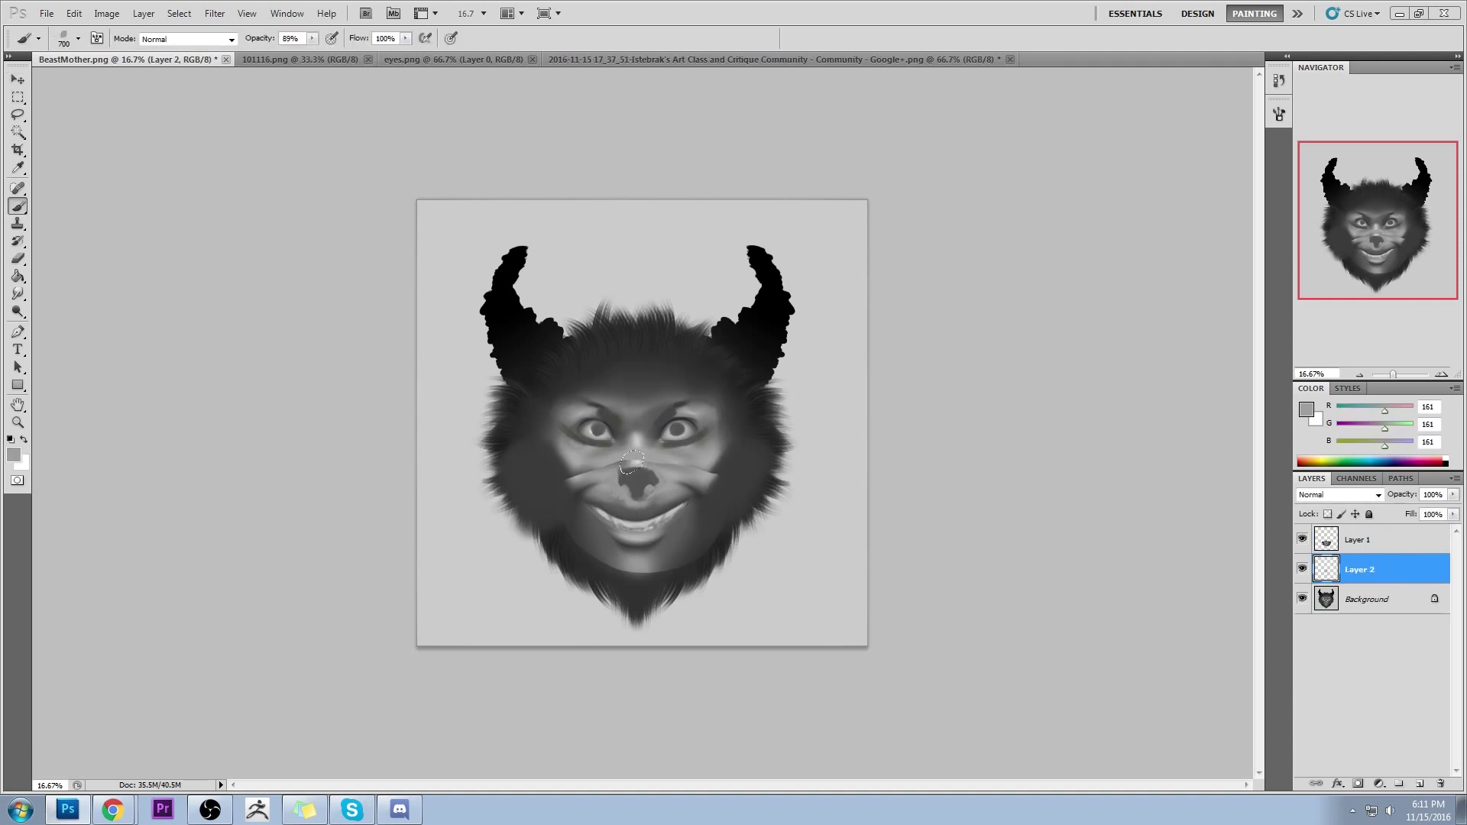
Erase the hard upper edges of the copied muzzle on Layer 1 with a 500 px eraser at 98% opacity
{"action": "key", "text": "e"}
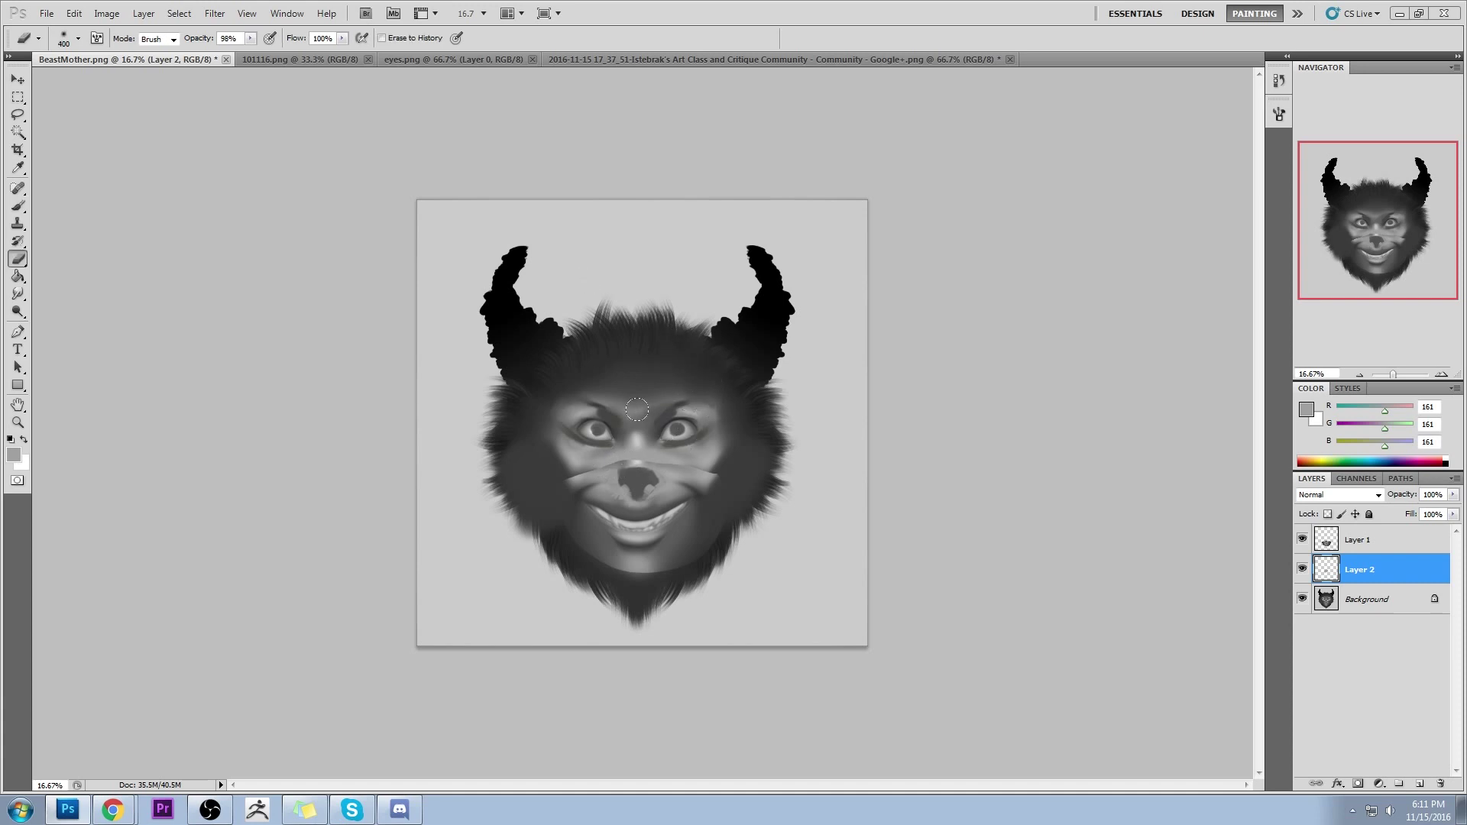
{"action": "left_click", "coordinate": [1391, 546]}
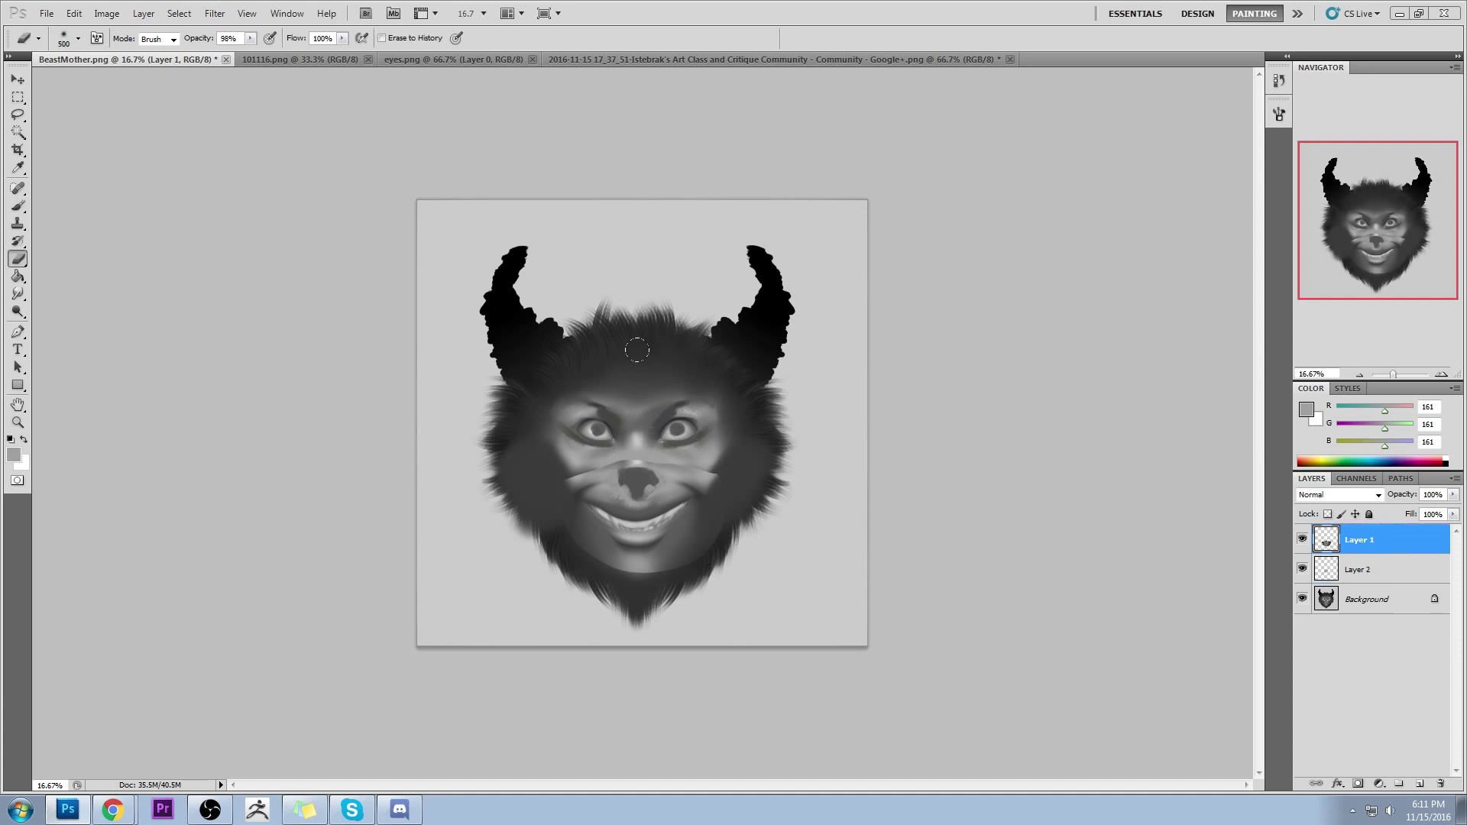
{"action": "left_click_drag", "start_coordinate": [703, 459], "coordinate": [674, 475]}
{"action": "key", "text": "alt+bracketleft"}
{"action": "left_click", "coordinate": [1364, 541]}
Blend the muzzle seams on both cheeks of Layer 1 with the 800 textured brush tip, reduced in size, at 100% opacity
{"action": "key", "text": "b"}
{"action": "right_click", "coordinate": [752, 431]}
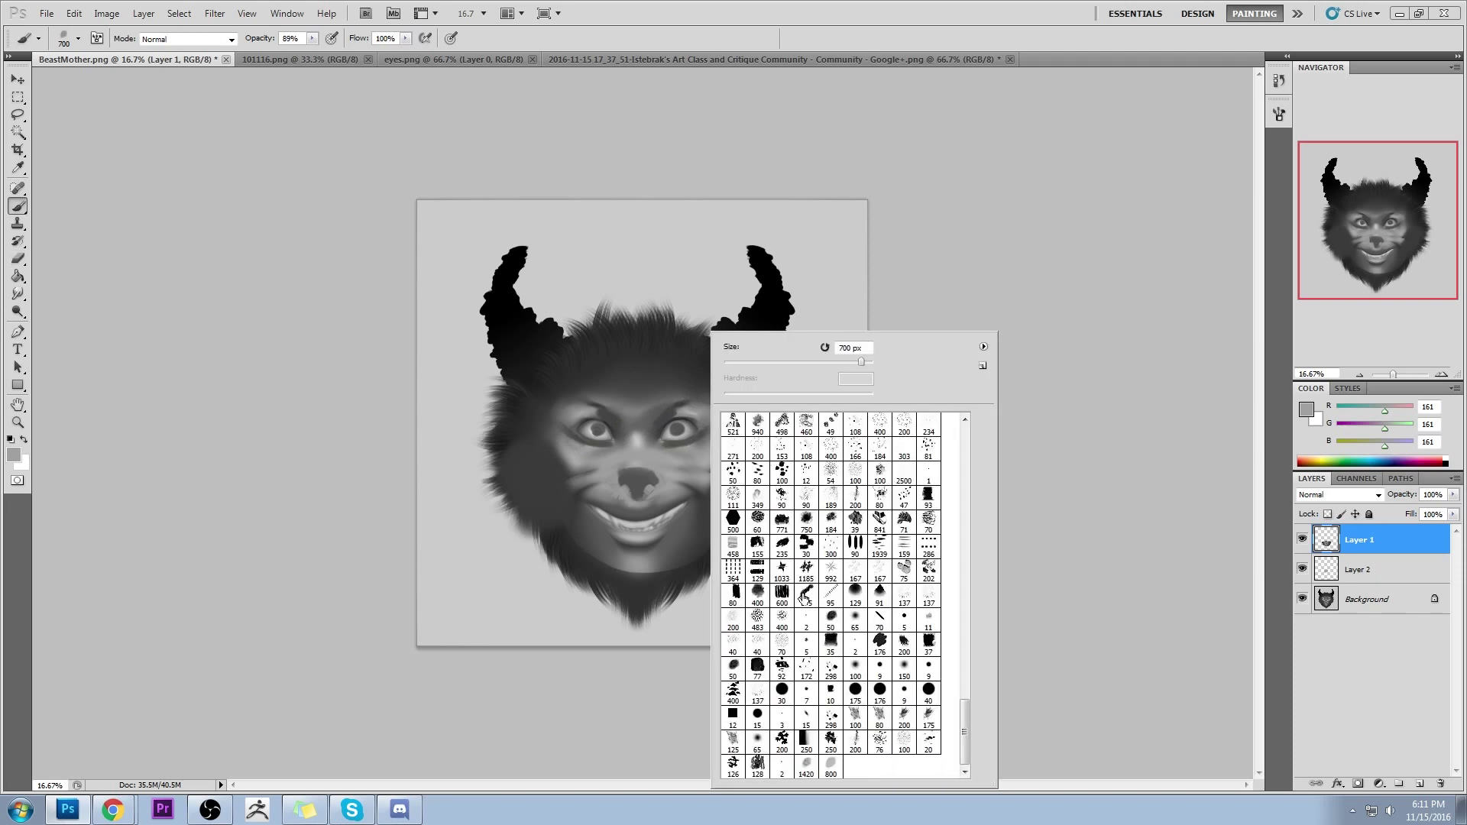
{"action": "left_click", "coordinate": [831, 764]}
{"action": "key", "text": "Return"}
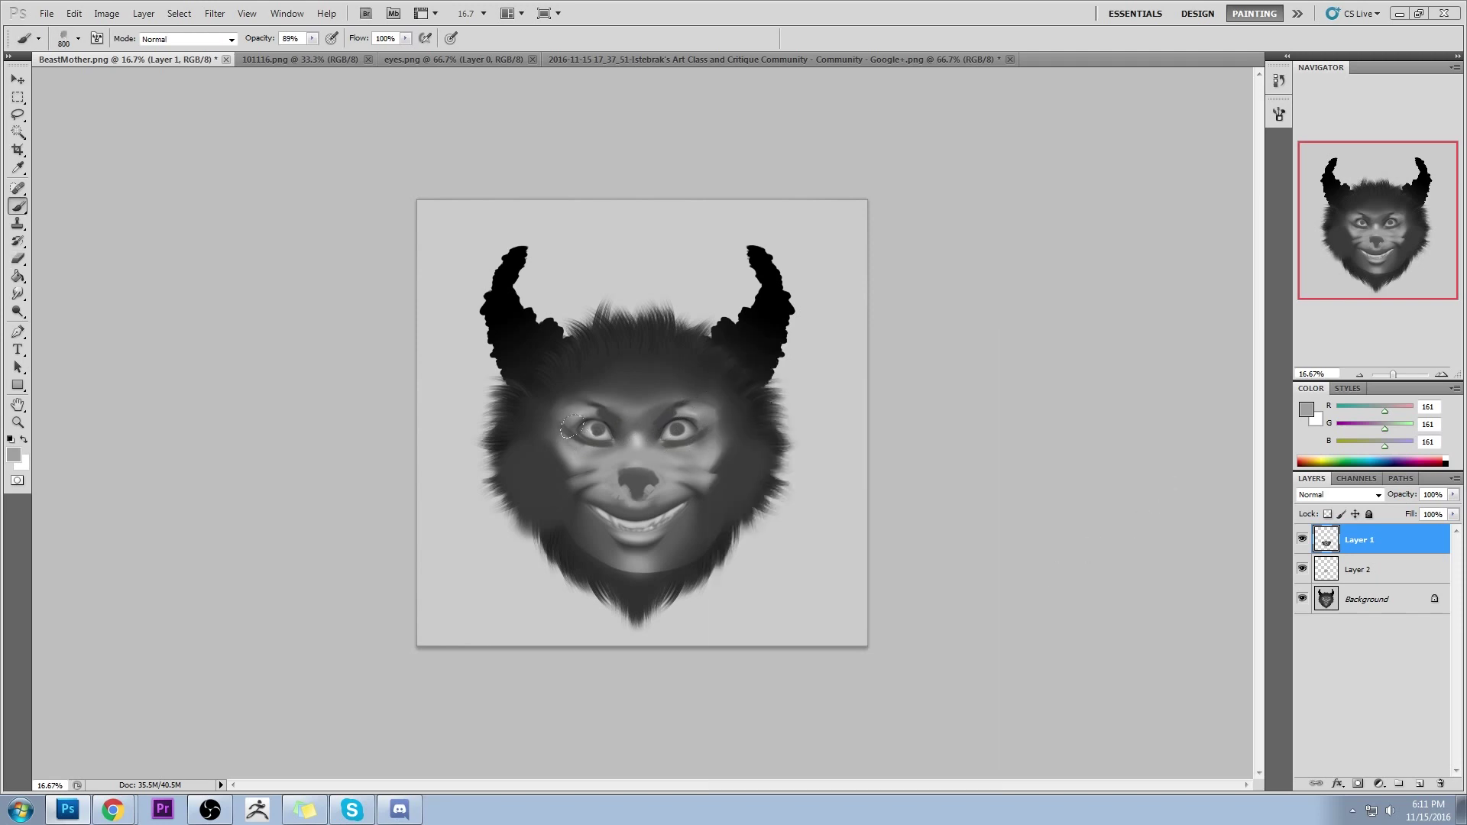
{"action": "key", "text": "0"}
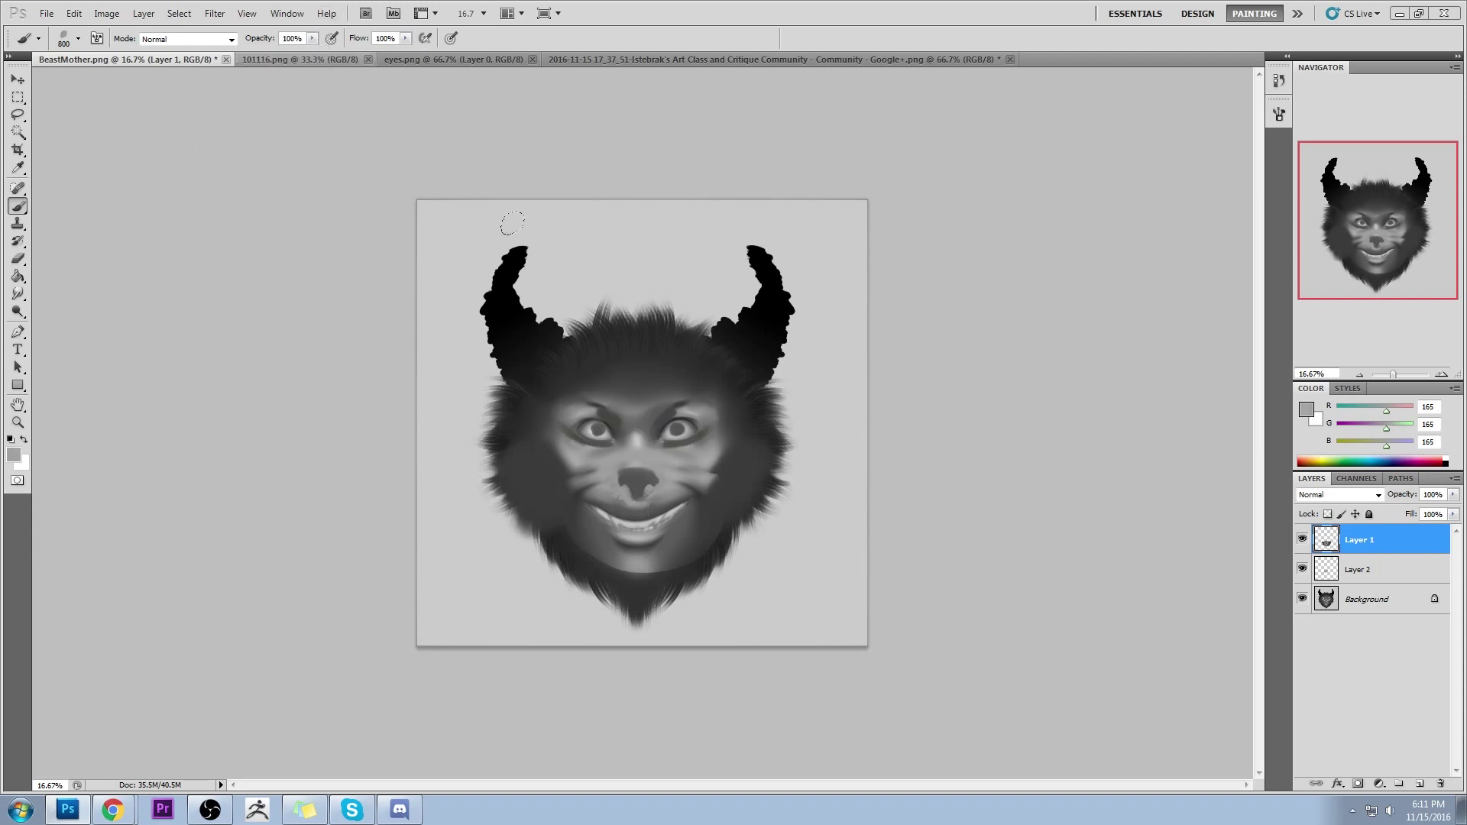
{"action": "key", "text": "bracketleft"}
{"action": "key", "text": "bracketleft"}
{"action": "key", "text": "bracketleft"}
{"action": "key", "text": "bracketleft"}
{"action": "key", "text": "bracketleft"}
{"action": "key", "text": "bracketleft"}
{"action": "key", "text": "bracketleft"}
{"action": "key", "text": "bracketleft"}
{"action": "key", "text": "bracketleft"}
{"action": "left_click_drag", "start_coordinate": [592, 477], "coordinate": [593, 484]}
{"action": "key", "text": "bracketright"}
{"action": "mouse_move", "coordinate": [717, 472]}
{"action": "left_mouse_down"}
{"action": "mouse_move", "coordinate": [726, 465]}
{"action": "mouse_move", "coordinate": [691, 460]}
{"action": "left_mouse_up"}
Shade the sides of the nose bridge with sampled dark and light grays at 400 and 250 px, undoing unwanted strokes
{"action": "key", "text": "bracketright"}
{"action": "key", "text": "bracketright"}
{"action": "key", "text": "bracketright"}
{"action": "left_click", "coordinate": [661, 423], "text": "alt"}
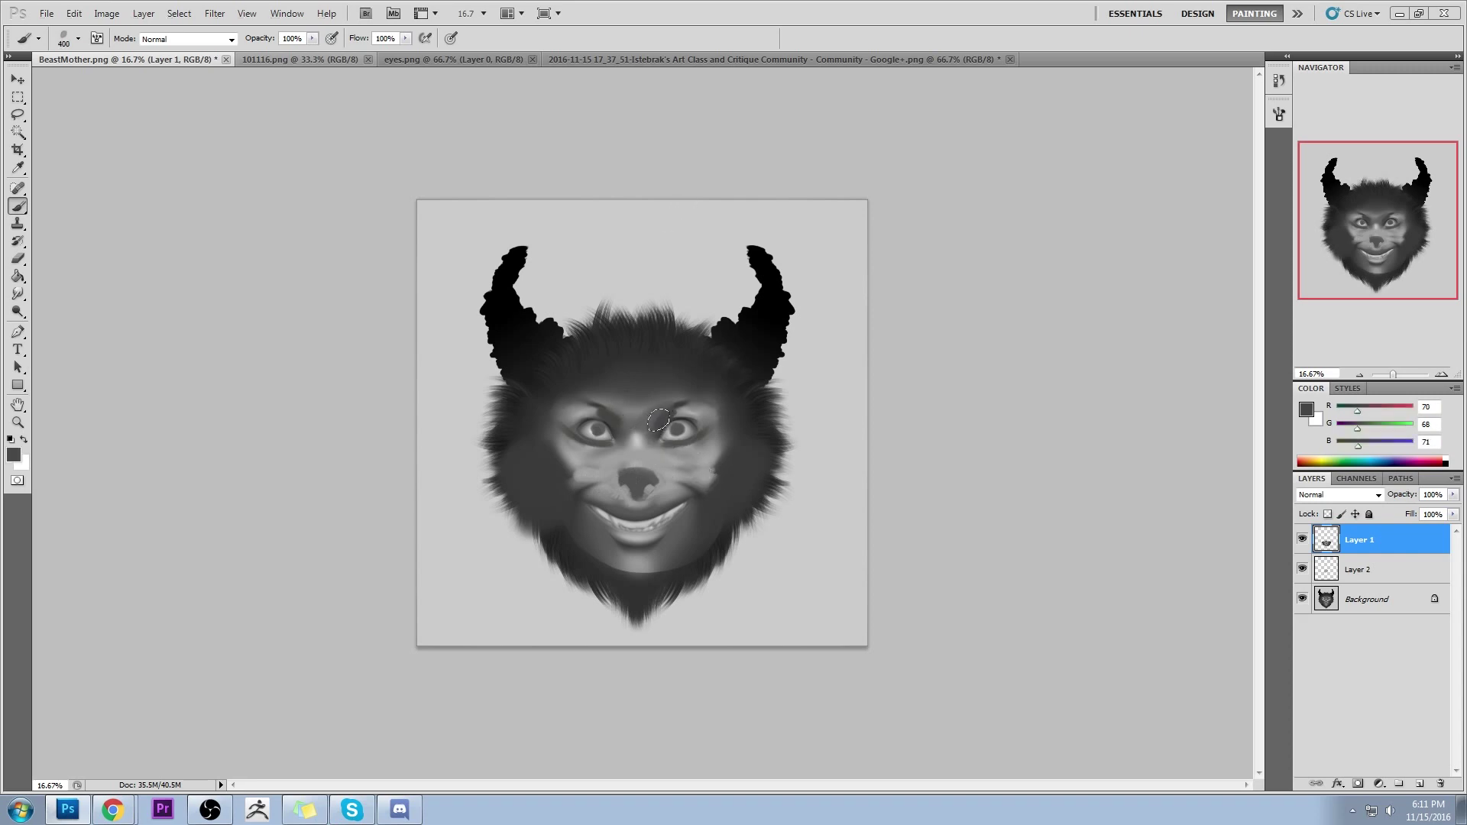
{"action": "mouse_move", "coordinate": [665, 433]}
{"action": "left_mouse_down"}
{"action": "mouse_move", "coordinate": [660, 467]}
{"action": "mouse_move", "coordinate": [636, 482]}
{"action": "mouse_move", "coordinate": [655, 462]}
{"action": "left_mouse_up"}
{"action": "key", "text": "ctrl+z"}
{"action": "left_click", "coordinate": [602, 457], "text": "alt"}
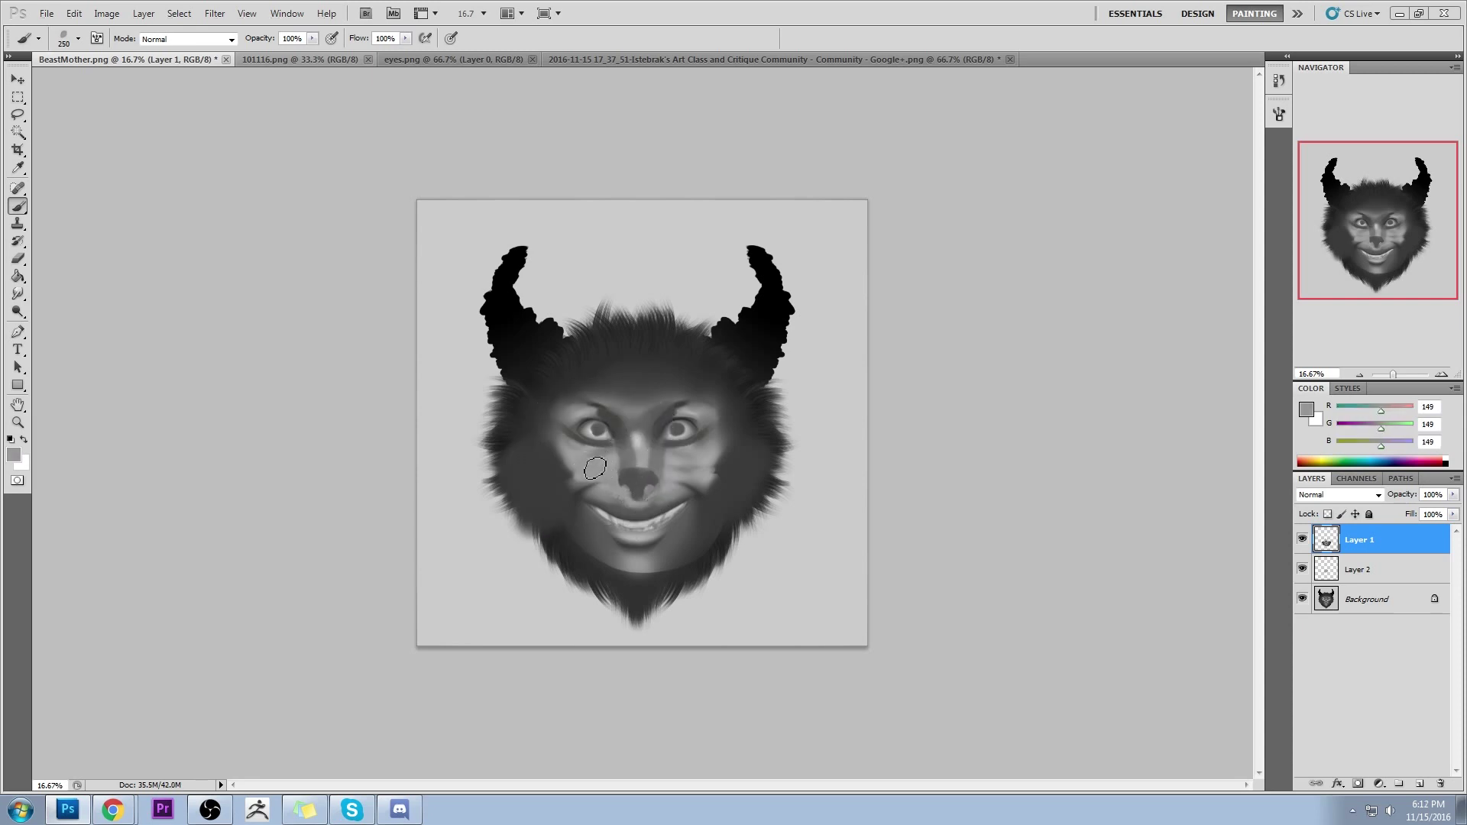
{"action": "left_click", "coordinate": [688, 474], "text": "alt"}
{"action": "key", "text": "alt"}
{"action": "left_click", "coordinate": [664, 431], "text": "alt"}
{"action": "left_click_drag", "start_coordinate": [626, 436], "coordinate": [622, 497]}
{"action": "key", "text": "ctrl+z"}
{"action": "left_click", "coordinate": [685, 468], "text": "alt"}
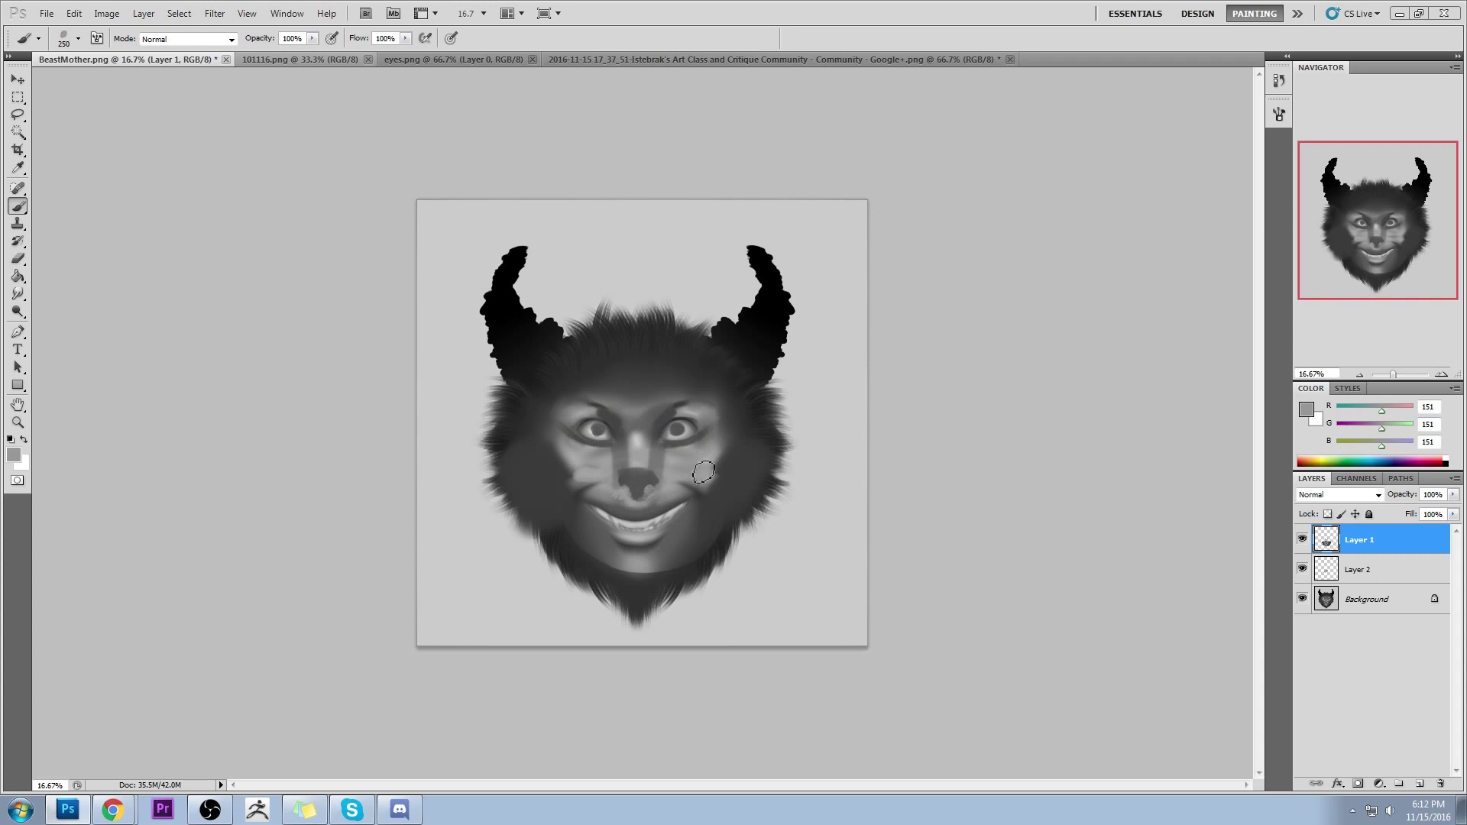
Reshape the cheeks with sampled mid and dark grays, and lighten the teeth area with a 250 px brush
{"action": "left_click_drag", "start_coordinate": [720, 457], "coordinate": [718, 478]}
{"action": "left_click", "coordinate": [598, 463], "text": "alt"}
{"action": "left_click", "coordinate": [550, 458], "text": "alt"}
{"action": "mouse_move", "coordinate": [550, 458]}
{"action": "left_mouse_down"}
{"action": "mouse_move", "coordinate": [567, 468]}
{"action": "mouse_move", "coordinate": [584, 452]}
{"action": "left_mouse_up"}
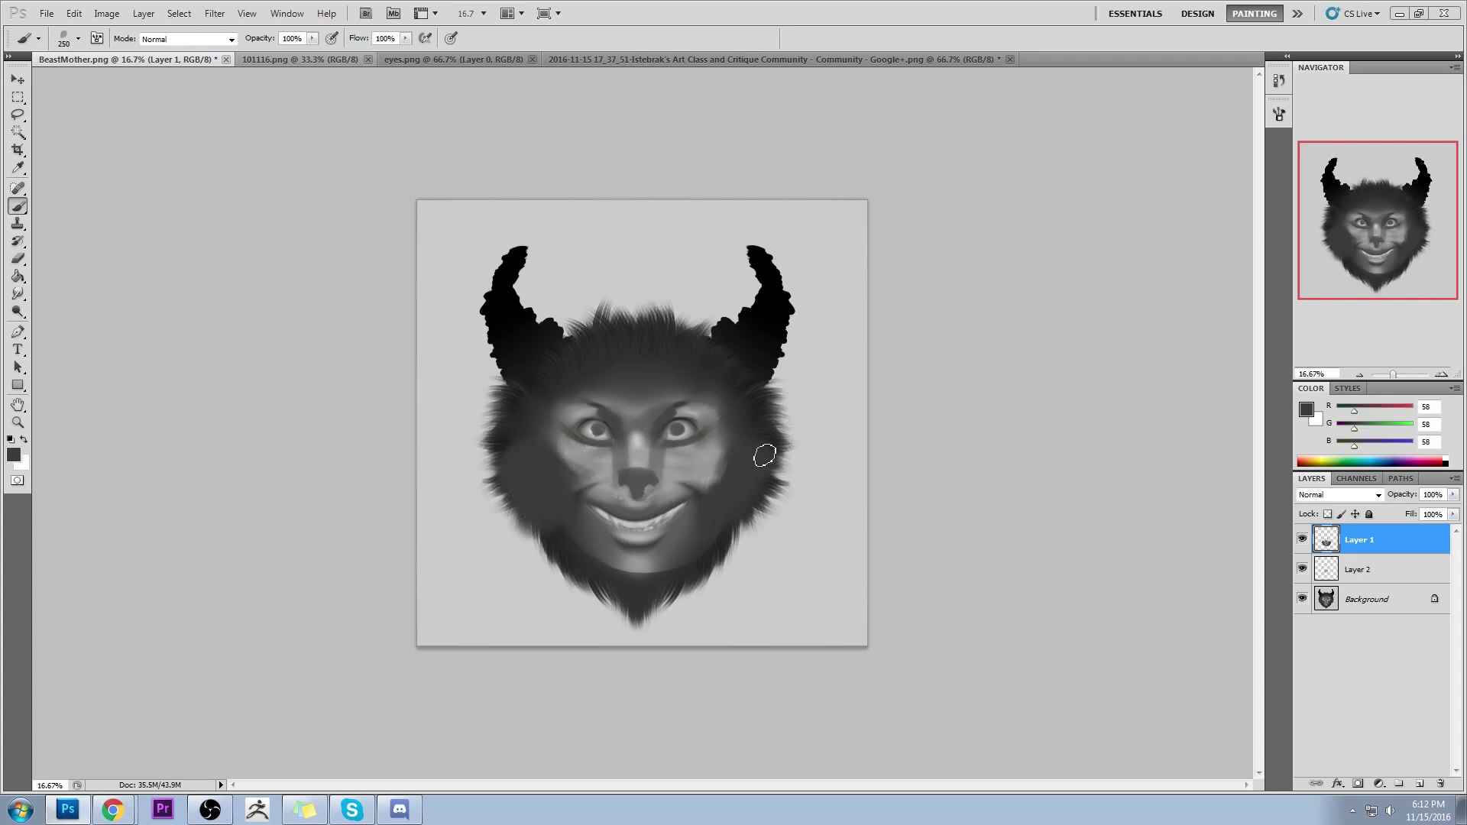
{"action": "left_click", "coordinate": [654, 520], "text": "alt"}
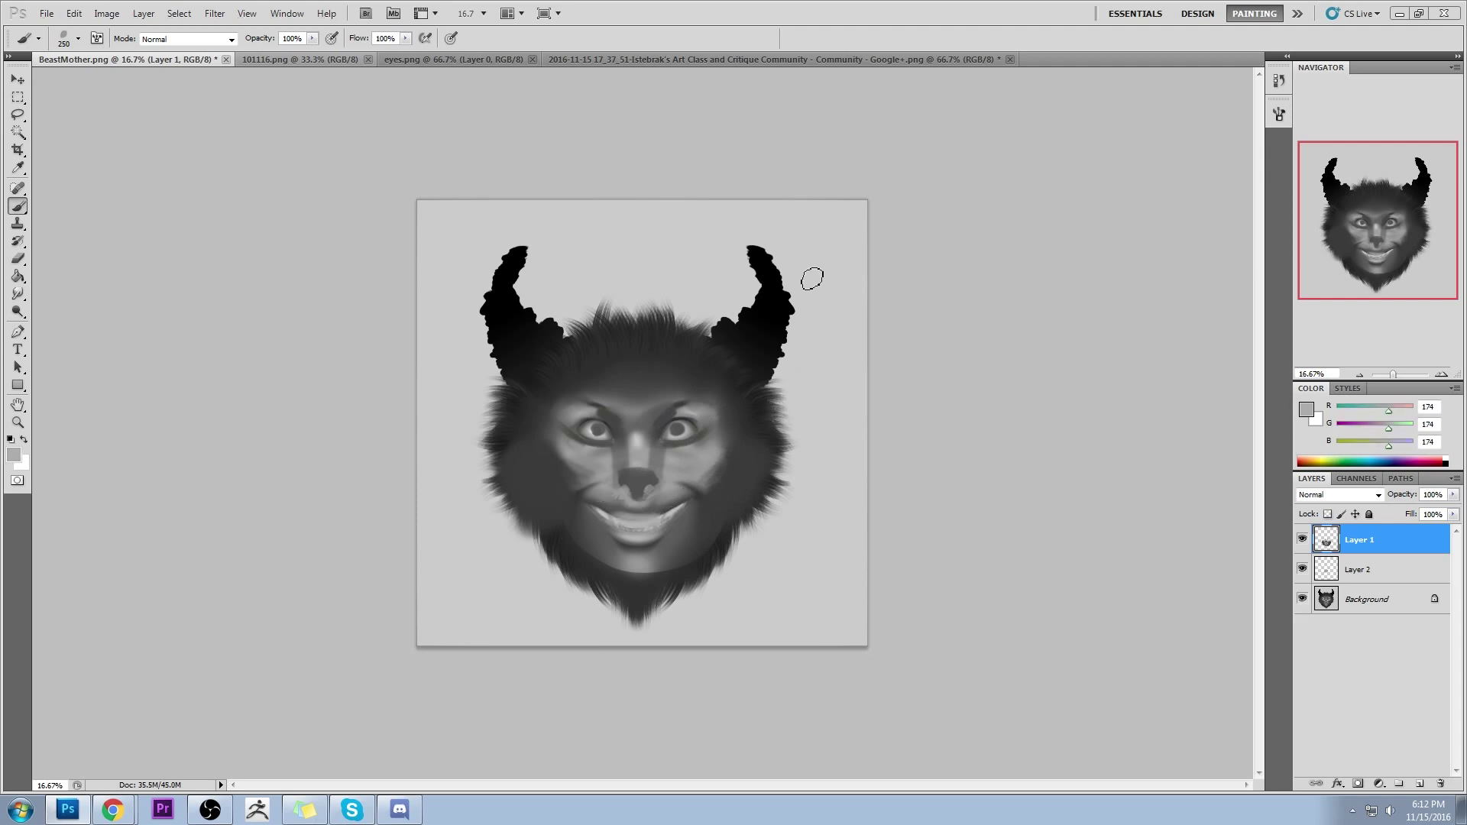
Paint bright highlights on both cheeks below the eyes with light gray sampled from the backdrop
{"action": "left_click", "coordinate": [783, 549], "text": "alt"}
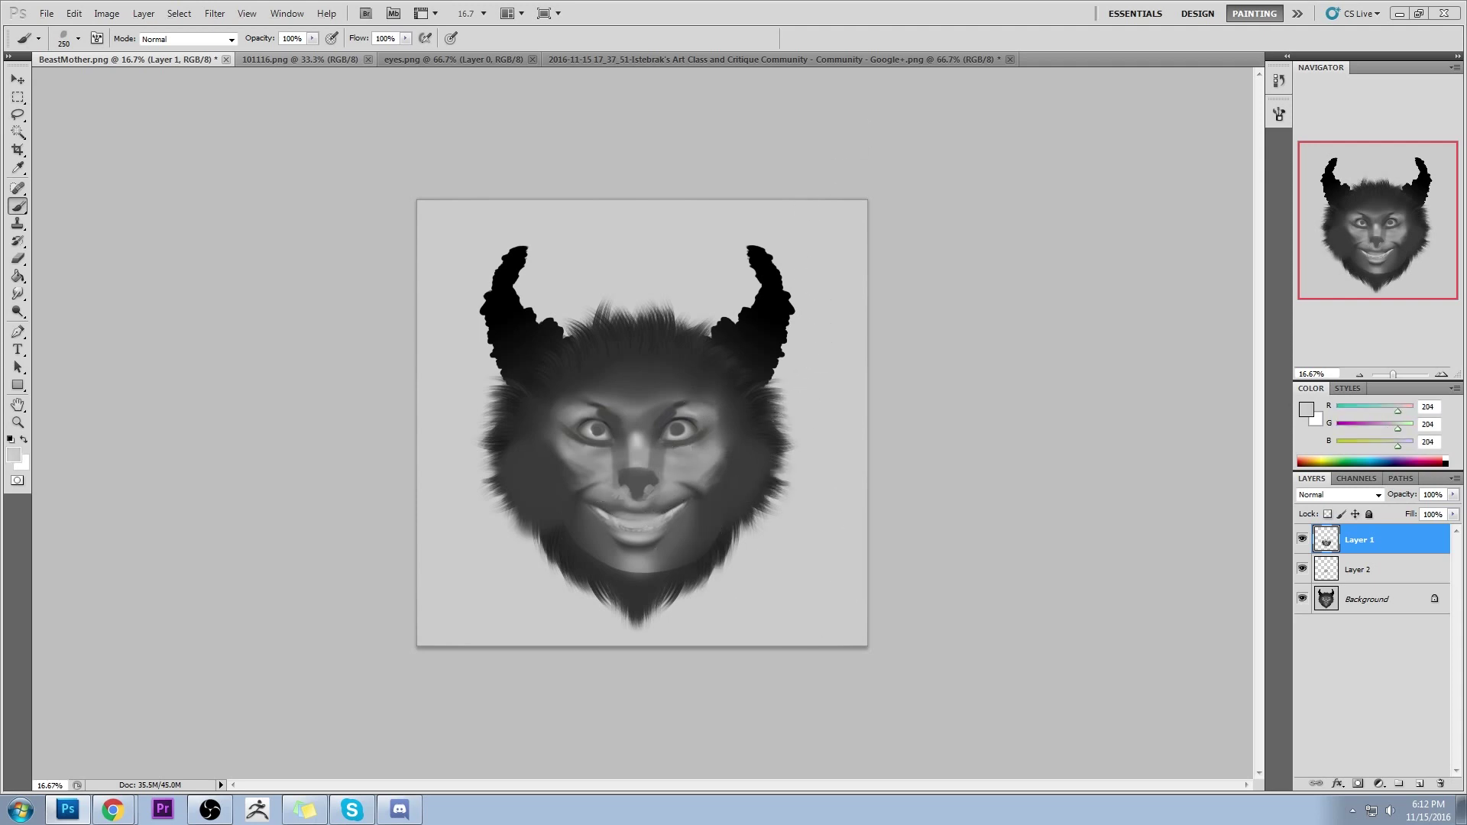
{"action": "left_click_drag", "start_coordinate": [689, 454], "coordinate": [697, 463]}
{"action": "key", "text": "bracketleft"}
{"action": "mouse_move", "coordinate": [589, 465]}
{"action": "left_mouse_down"}
{"action": "mouse_move", "coordinate": [558, 440]}
{"action": "mouse_move", "coordinate": [573, 469]}
{"action": "left_mouse_up"}
{"action": "left_click_drag", "start_coordinate": [718, 459], "coordinate": [676, 468]}
Build up the bright highlights on both cheeks with a 150 px brush, and sample a mid gray beside the eye
{"action": "key", "text": "bracketleft"}
{"action": "key", "text": "bracketleft"}
{"action": "key", "text": "bracketleft"}
{"action": "key", "text": "bracketleft"}
{"action": "key", "text": "bracketleft"}
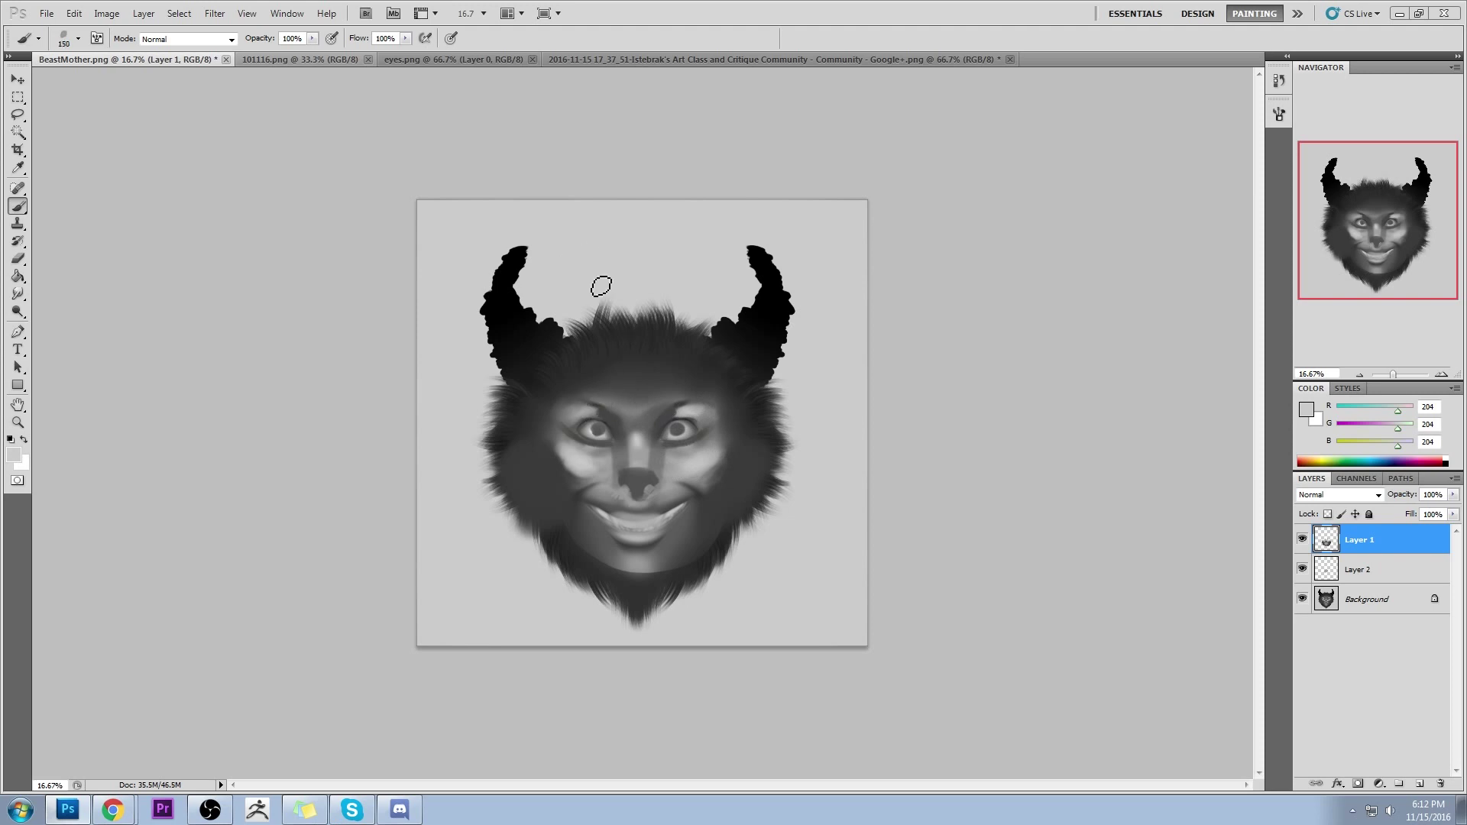
{"action": "left_click", "coordinate": [715, 437], "text": "alt"}
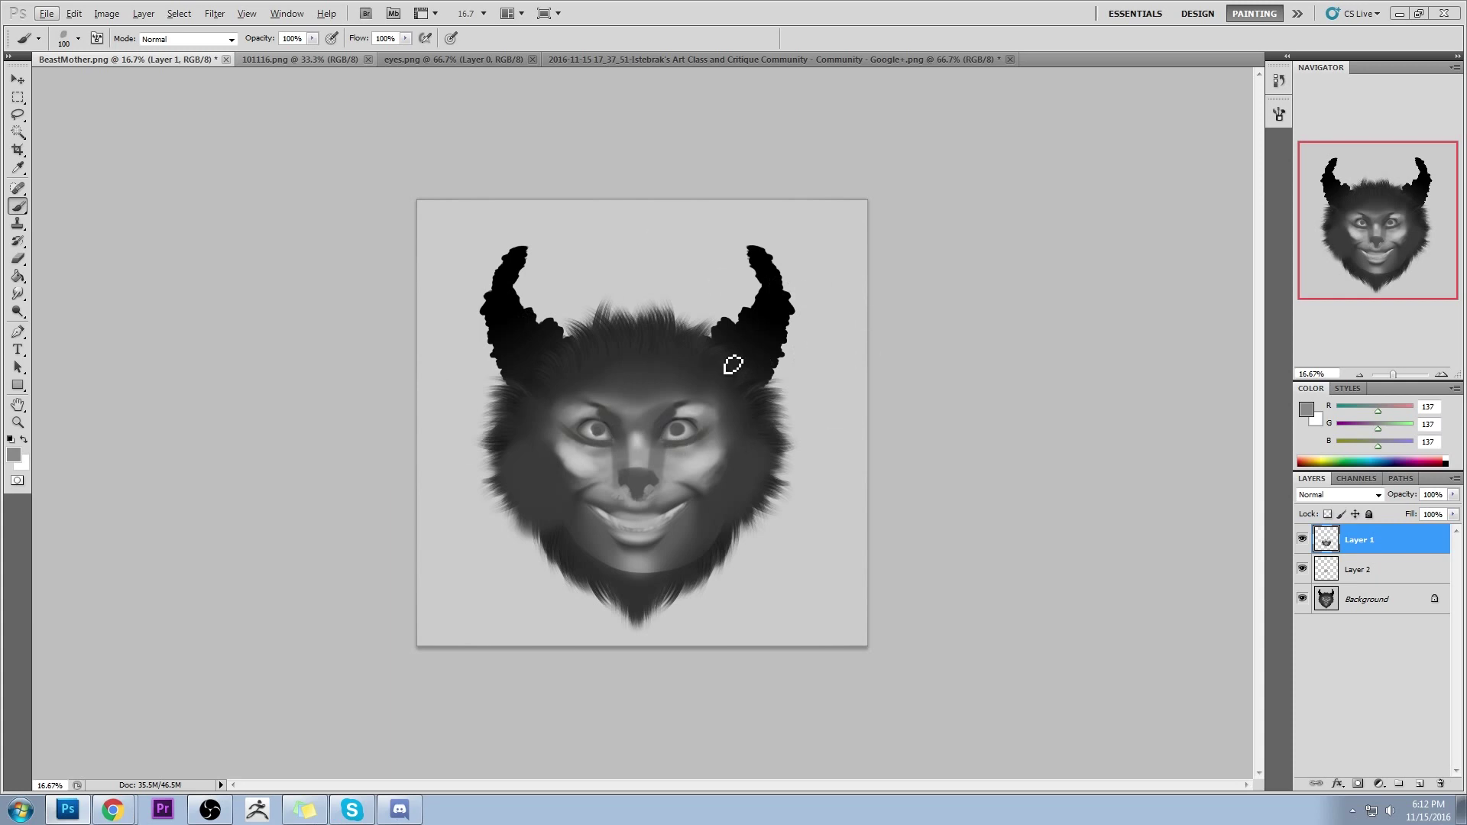
Paint backdrop gray over the fur on both sides of the face with a 900 px brush, undoing unwanted strokes
{"action": "key", "text": "bracketright"}
{"action": "key", "text": "bracketright"}
{"action": "key", "text": "bracketright"}
{"action": "key", "text": "bracketright"}
{"action": "key", "text": "bracketright"}
{"action": "key", "text": "bracketright"}
{"action": "key", "text": "bracketright"}
{"action": "left_click", "coordinate": [789, 374], "text": "alt"}
{"action": "left_click_drag", "start_coordinate": [772, 378], "coordinate": [768, 493]}
{"action": "mouse_move", "coordinate": [478, 399]}
{"action": "left_mouse_down"}
{"action": "mouse_move", "coordinate": [446, 469]}
{"action": "mouse_move", "coordinate": [467, 475]}
{"action": "mouse_move", "coordinate": [452, 384]}
{"action": "mouse_move", "coordinate": [440, 451]}
{"action": "mouse_move", "coordinate": [508, 537]}
{"action": "left_mouse_up"}
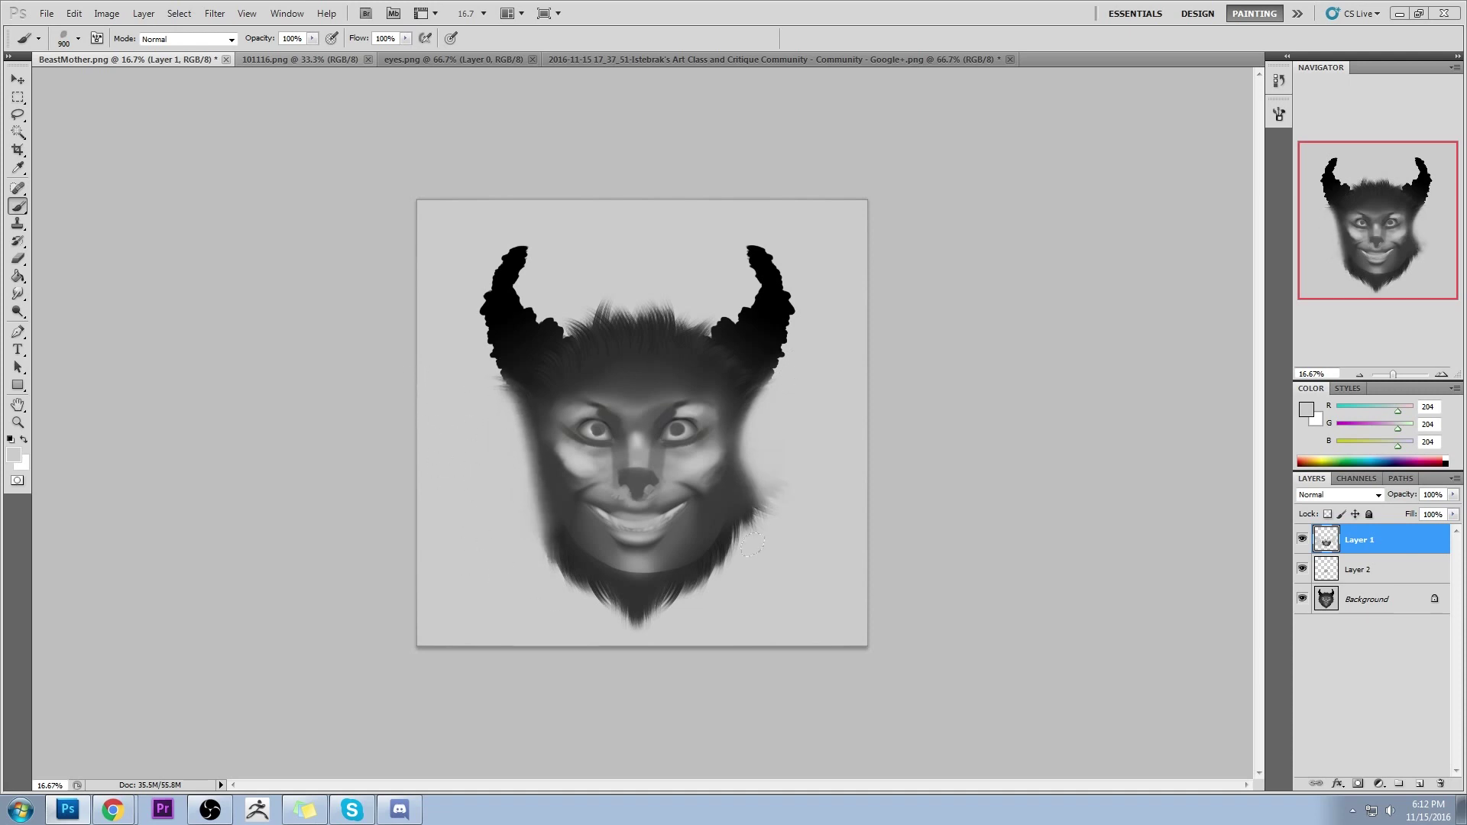
{"action": "left_click_drag", "start_coordinate": [764, 492], "coordinate": [785, 450]}
{"action": "mouse_move", "coordinate": [517, 511]}
{"action": "left_mouse_down"}
{"action": "mouse_move", "coordinate": [585, 619]}
{"action": "mouse_move", "coordinate": [625, 635]}
{"action": "left_mouse_up"}
{"action": "key", "text": "ctrl+alt+z"}
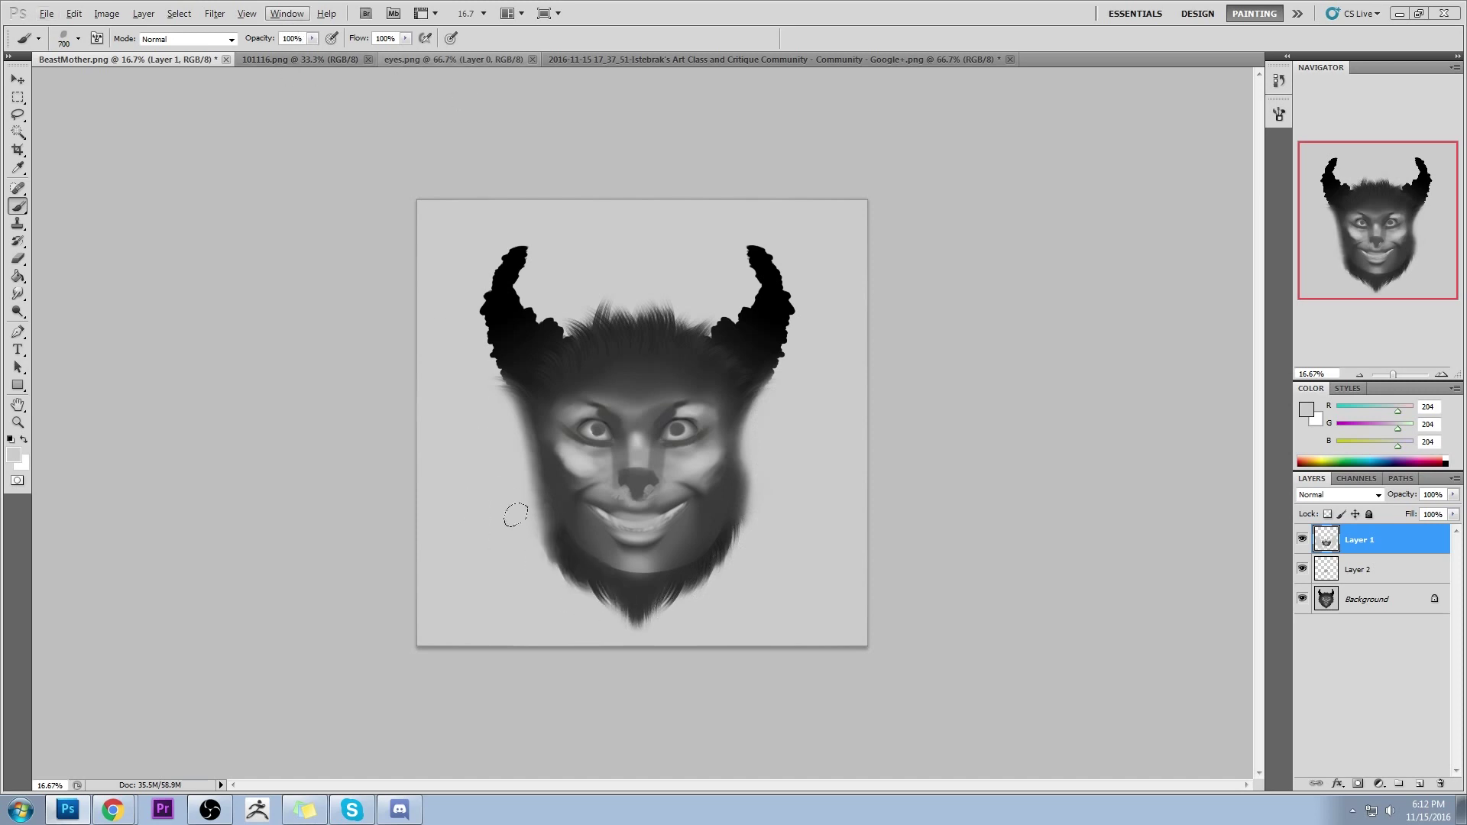
Narrow the lower cheeks and jaw on both sides by painting backdrop gray with a 300 px brush
{"action": "key", "text": "bracketleft"}
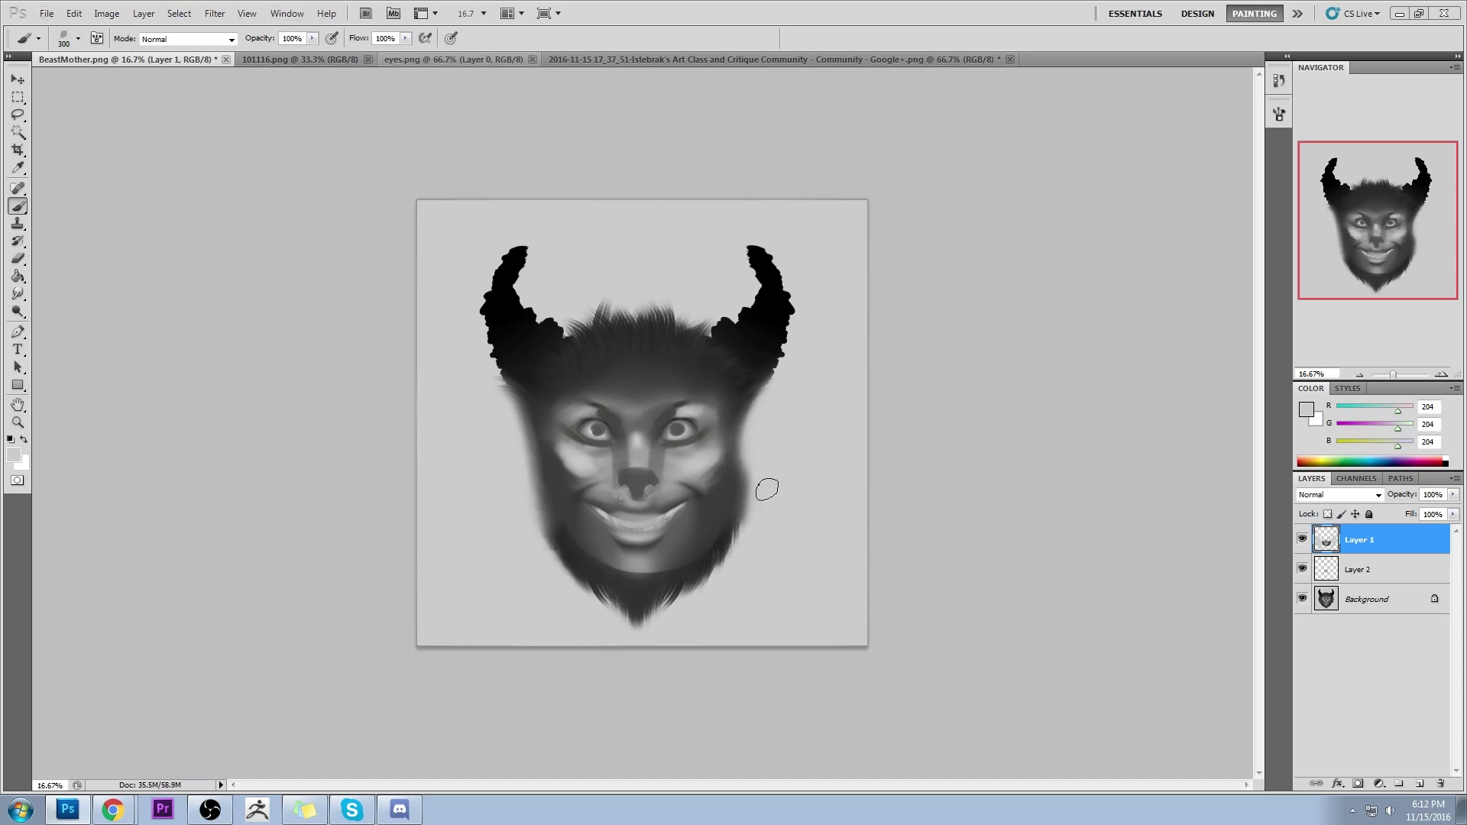
{"action": "left_click_drag", "start_coordinate": [759, 475], "coordinate": [742, 568]}
{"action": "left_click_drag", "start_coordinate": [511, 468], "coordinate": [539, 547]}
{"action": "mouse_move", "coordinate": [527, 452]}
{"action": "left_mouse_down"}
{"action": "mouse_move", "coordinate": [540, 546]}
{"action": "mouse_move", "coordinate": [515, 442]}
{"action": "mouse_move", "coordinate": [525, 523]}
{"action": "mouse_move", "coordinate": [562, 562]}
{"action": "left_mouse_up"}
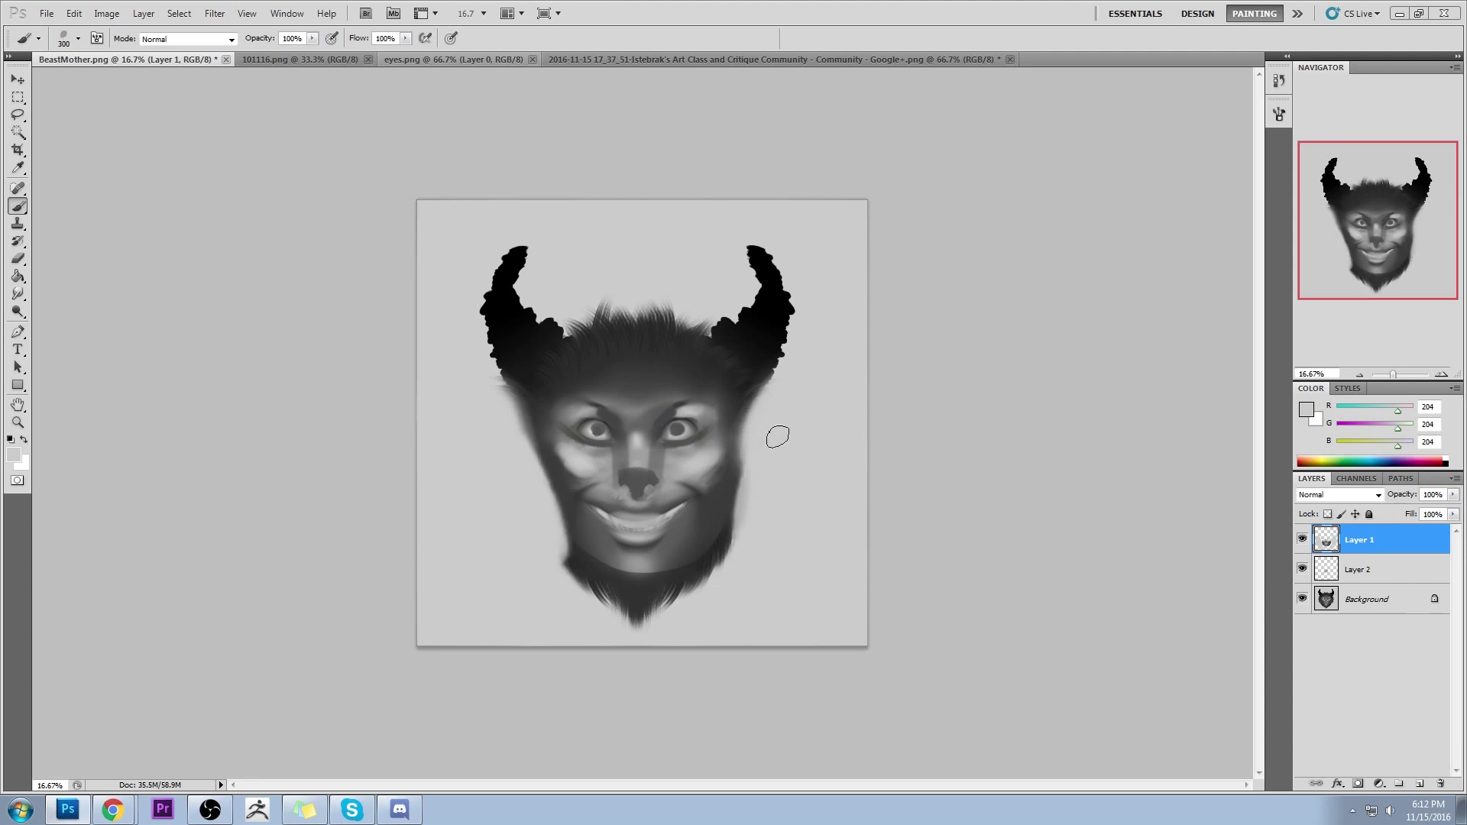
{"action": "mouse_move", "coordinate": [777, 436]}
{"action": "left_mouse_down"}
{"action": "mouse_move", "coordinate": [732, 560]}
{"action": "mouse_move", "coordinate": [771, 456]}
{"action": "mouse_move", "coordinate": [833, 411]}
{"action": "mouse_move", "coordinate": [852, 347]}
{"action": "mouse_move", "coordinate": [728, 458]}
{"action": "mouse_move", "coordinate": [723, 524]}
{"action": "mouse_move", "coordinate": [750, 459]}
{"action": "mouse_move", "coordinate": [733, 540]}
{"action": "left_mouse_up"}
{"action": "left_click_drag", "start_coordinate": [750, 486], "coordinate": [732, 557]}
Darken the jaw, chin and mouth corners with dark gray sampled from the beard, toning down the wide grin
{"action": "left_click", "coordinate": [626, 572], "text": "alt"}
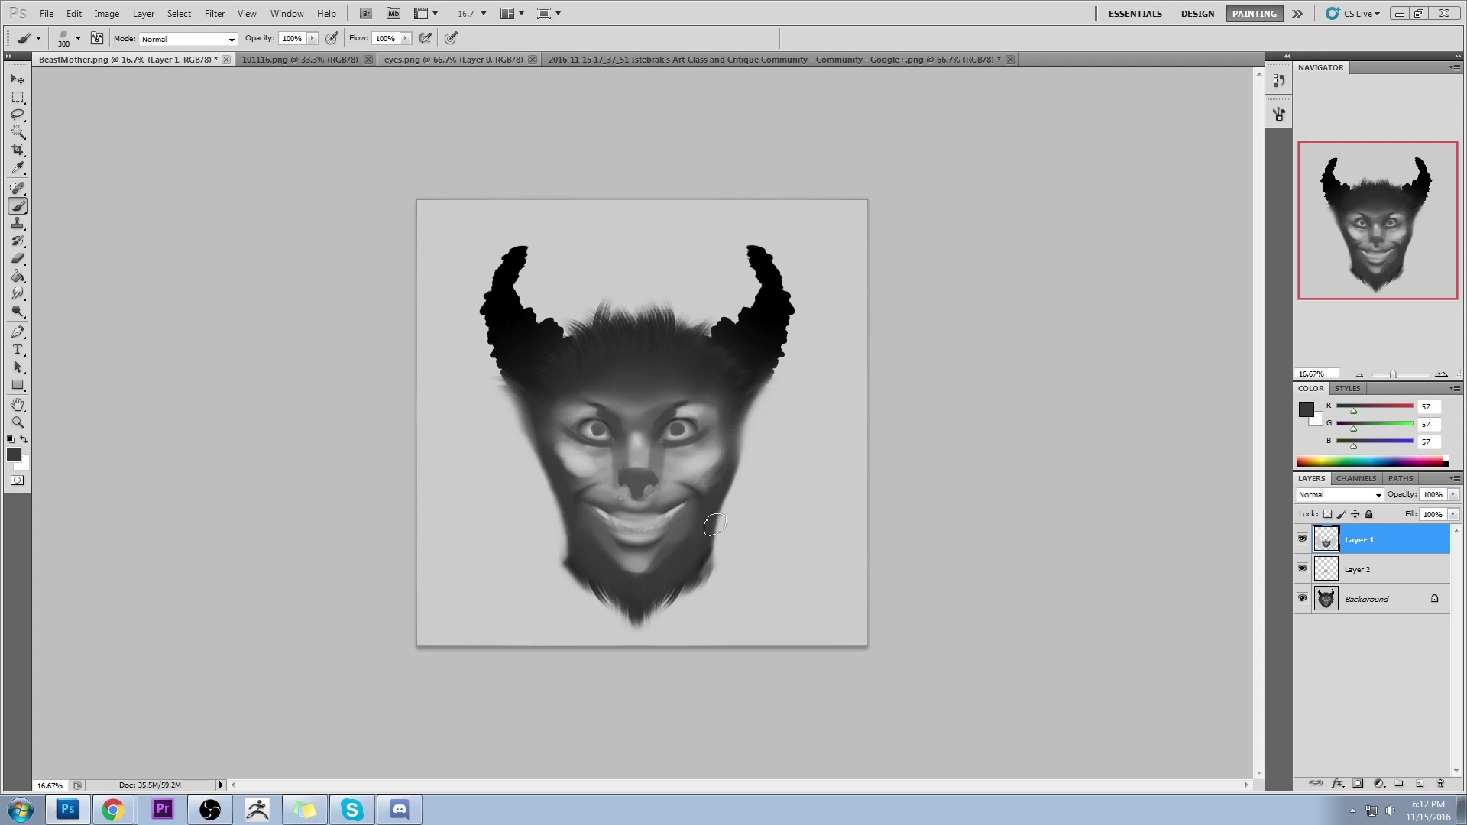
{"action": "left_click", "coordinate": [656, 512], "text": "alt"}
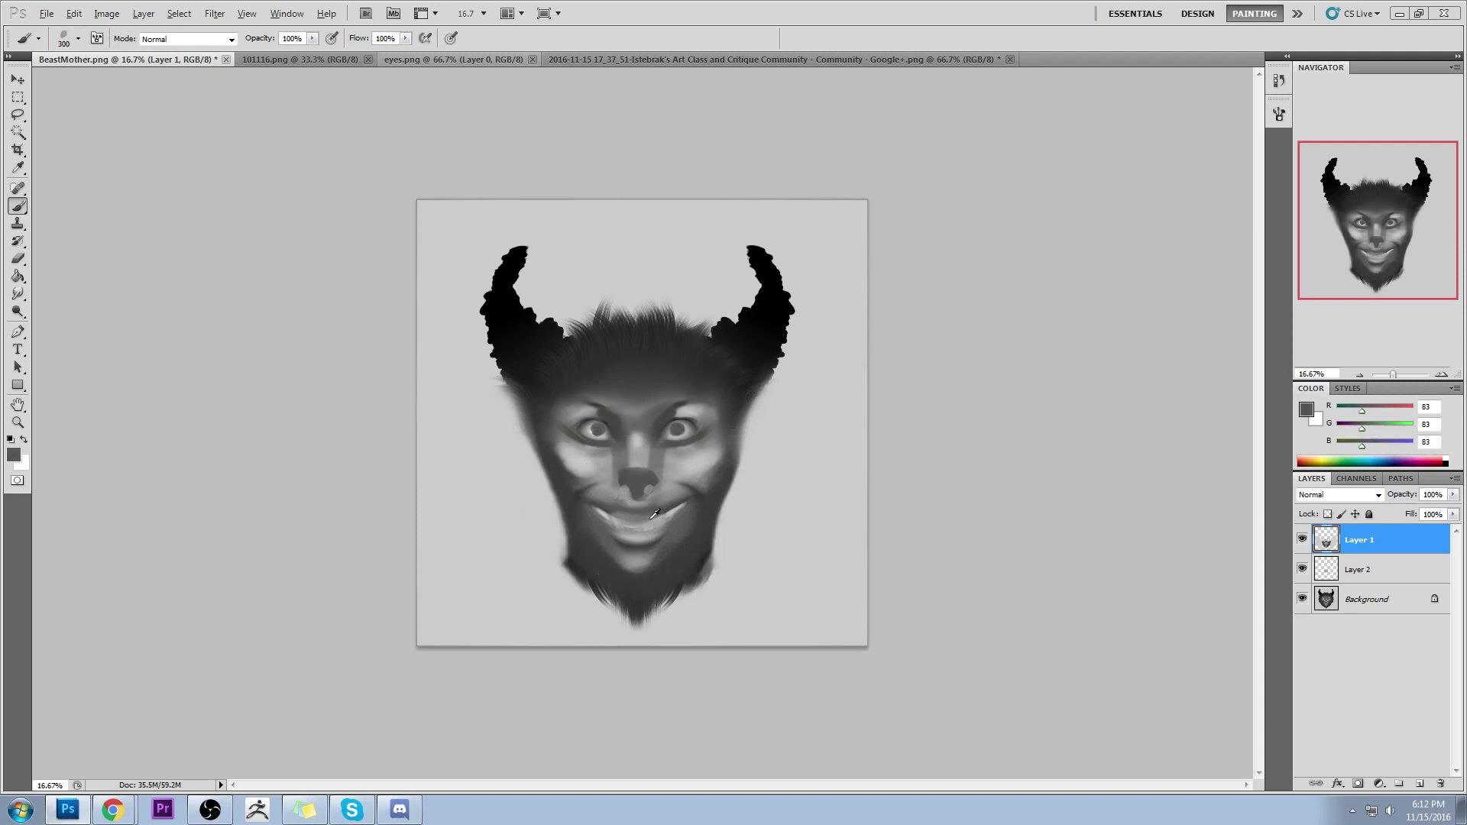
{"action": "left_click", "coordinate": [645, 584], "text": "alt"}
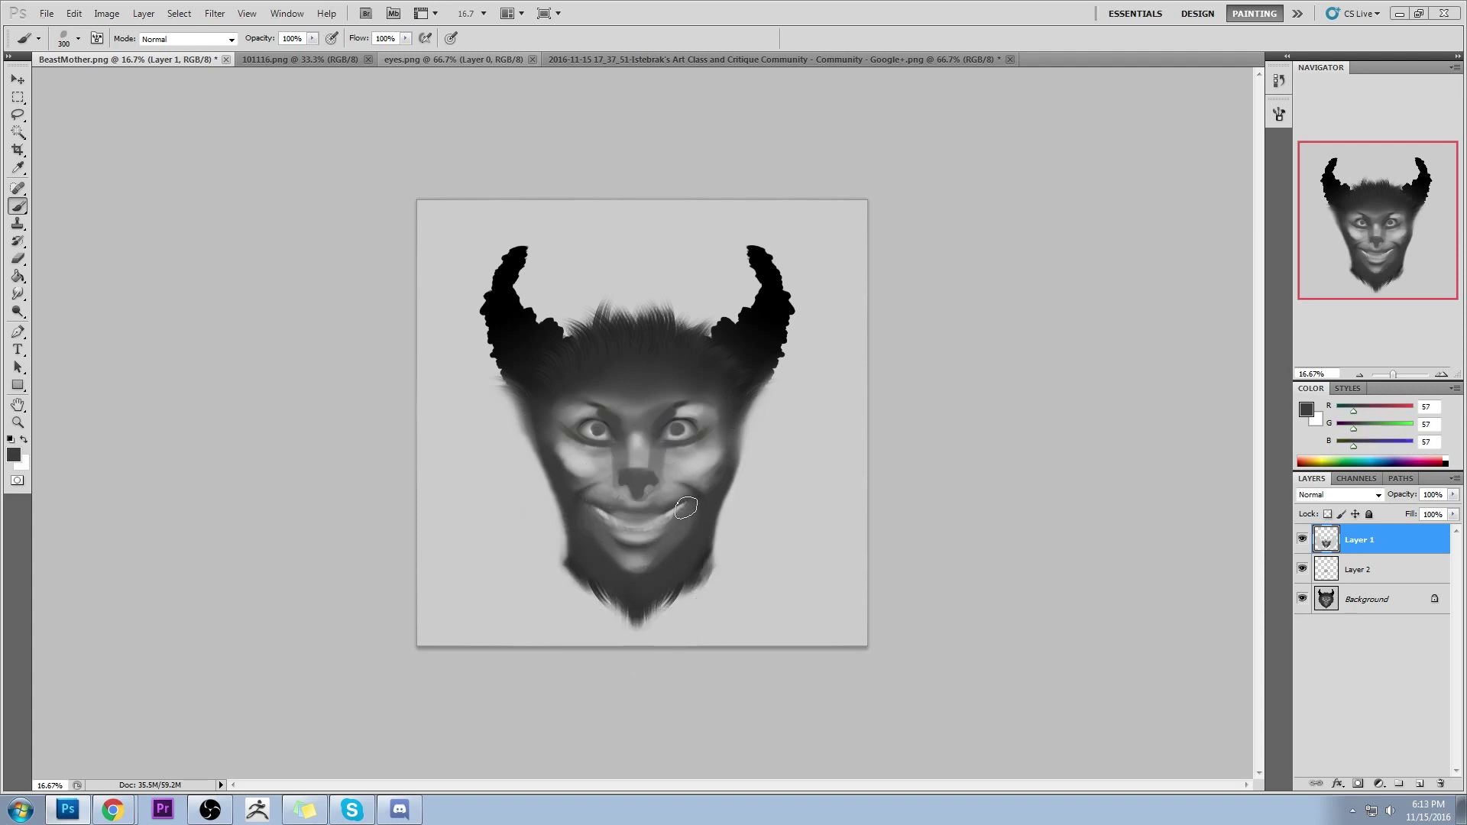
{"action": "mouse_move", "coordinate": [685, 508]}
{"action": "left_mouse_down"}
{"action": "mouse_move", "coordinate": [585, 505]}
{"action": "mouse_move", "coordinate": [671, 507]}
{"action": "left_mouse_up"}
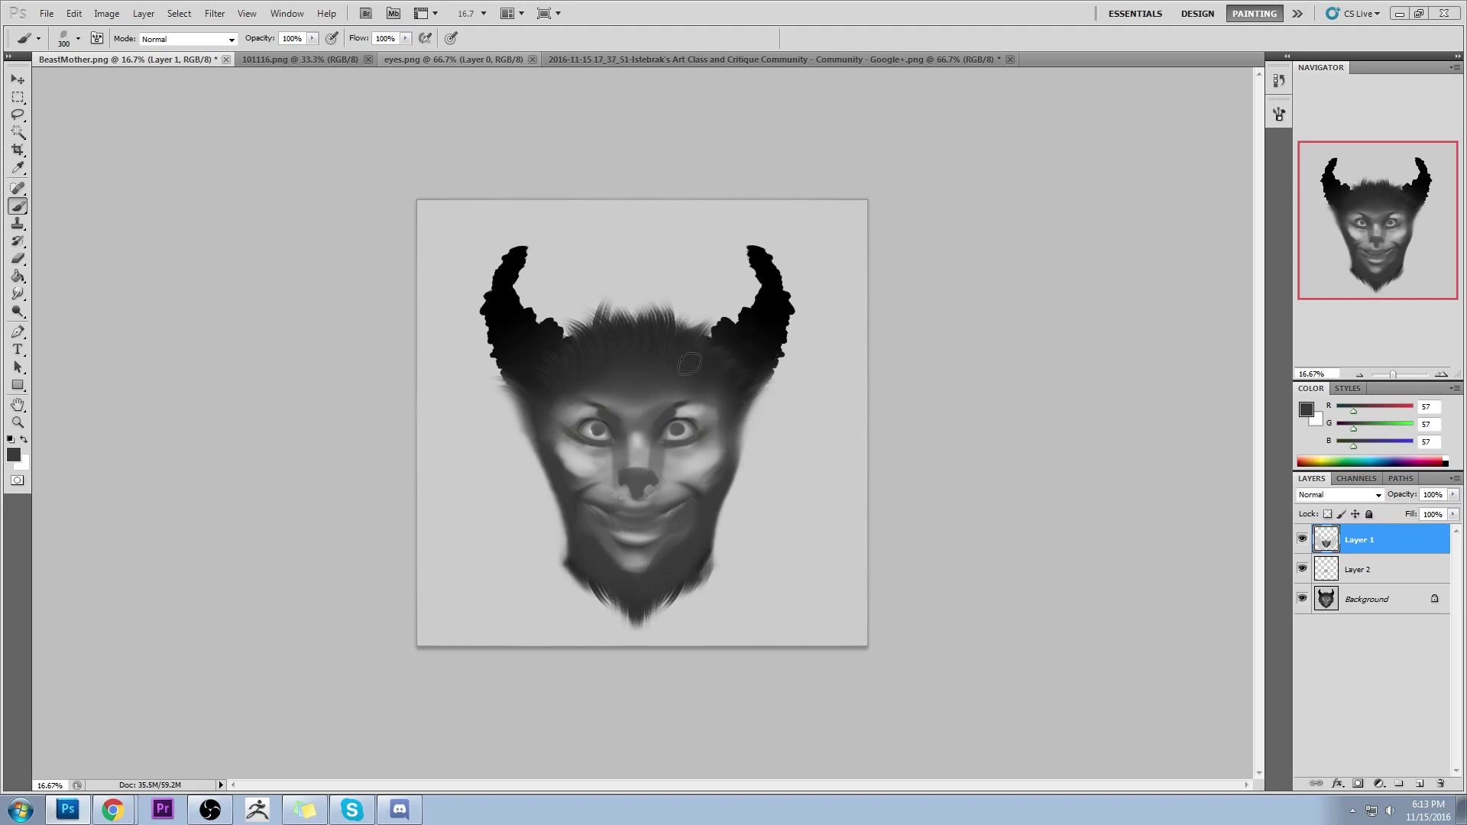
Shade the inner brows and the area above both eyes with grays sampled from the face
{"action": "left_click", "coordinate": [625, 404], "text": "alt"}
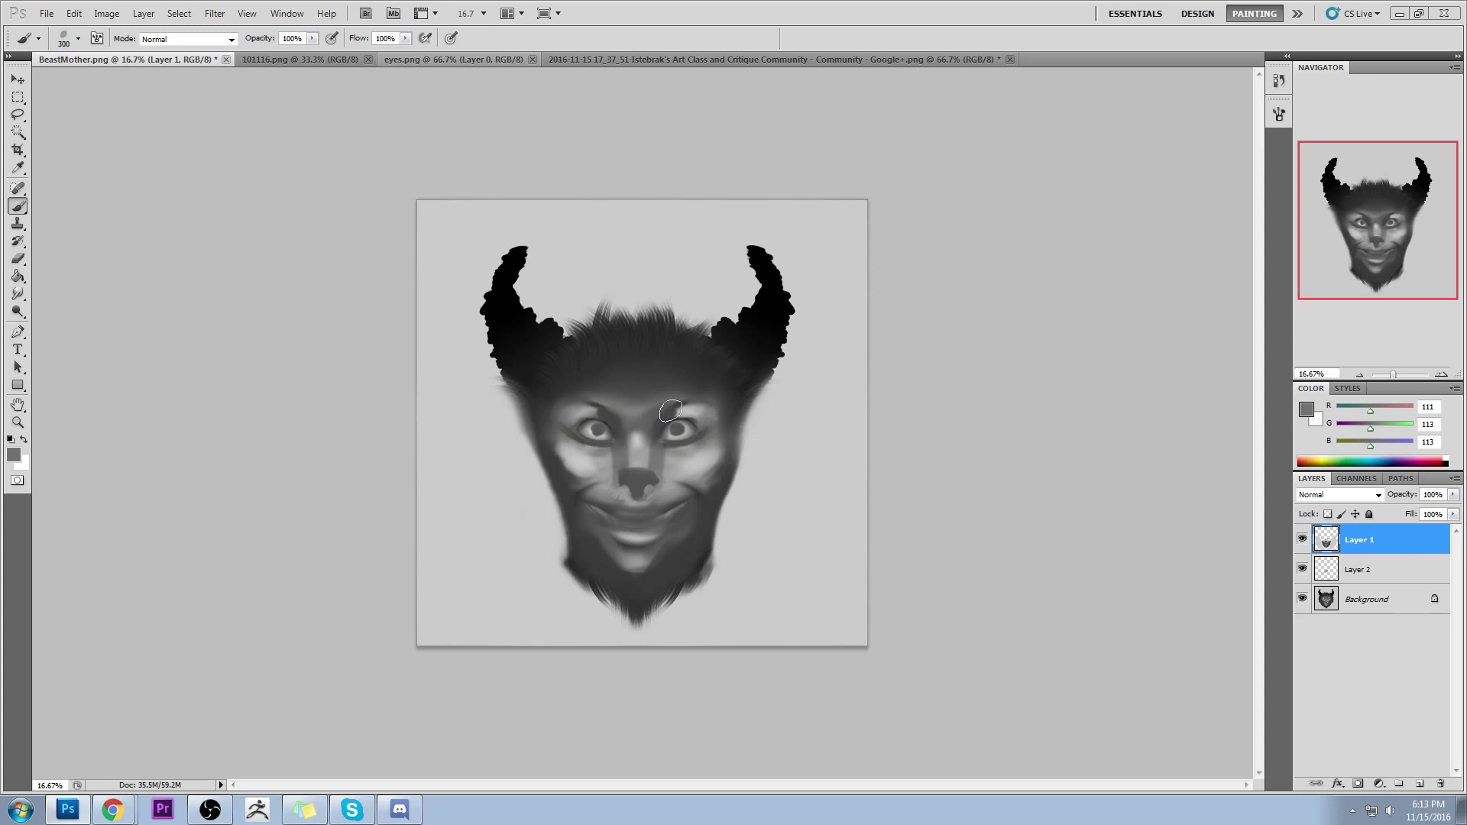
{"action": "left_click", "coordinate": [692, 464], "text": "alt"}
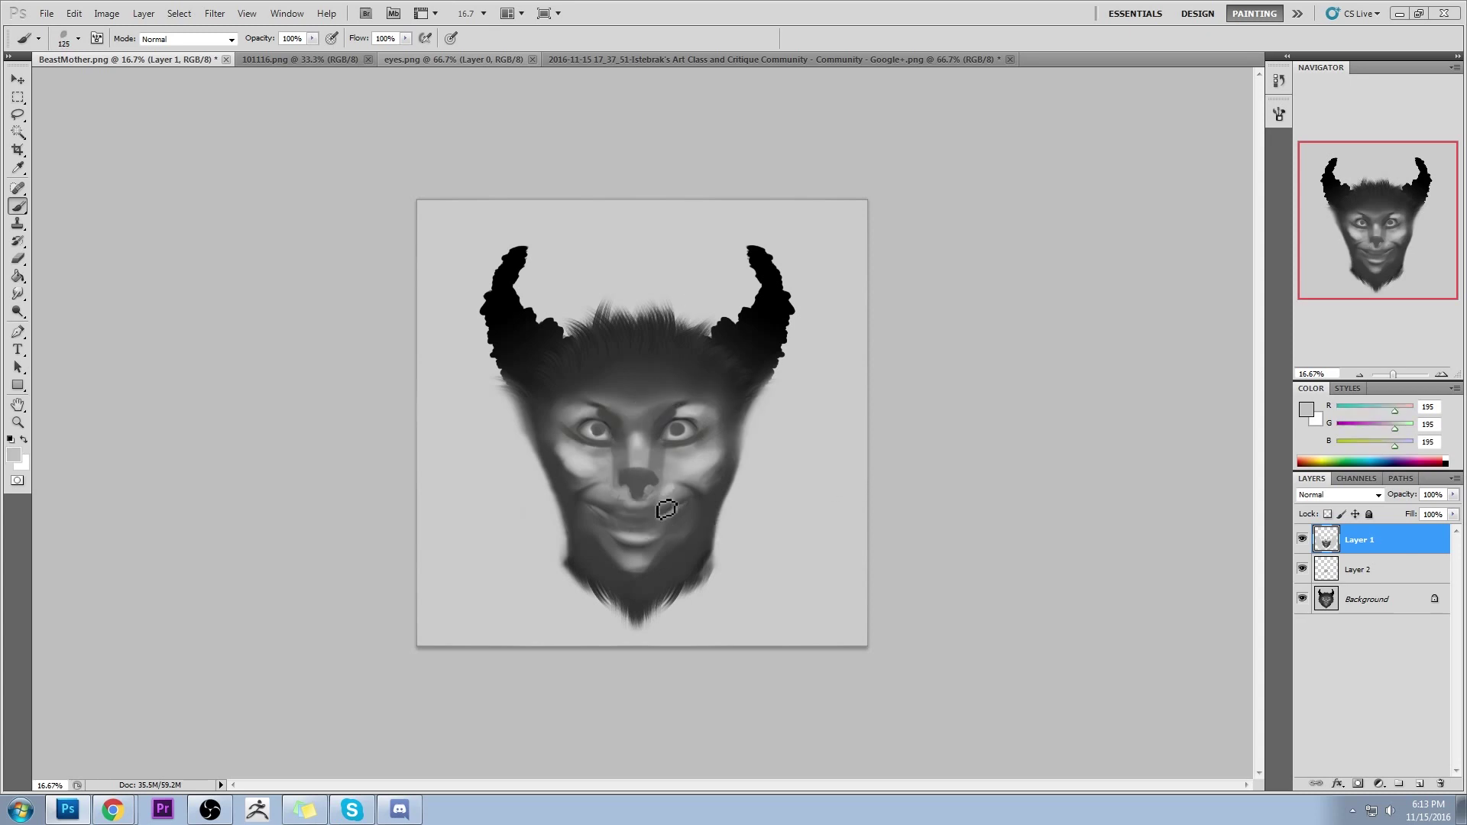
{"action": "key", "text": "bracketleft"}
{"action": "key", "text": "bracketleft"}
{"action": "key", "text": "bracketleft"}
{"action": "key", "text": "bracketright"}
{"action": "key", "text": "bracketright"}
{"action": "key", "text": "bracketright"}
{"action": "key", "text": "bracketright"}
{"action": "left_click", "coordinate": [671, 416], "text": "alt"}
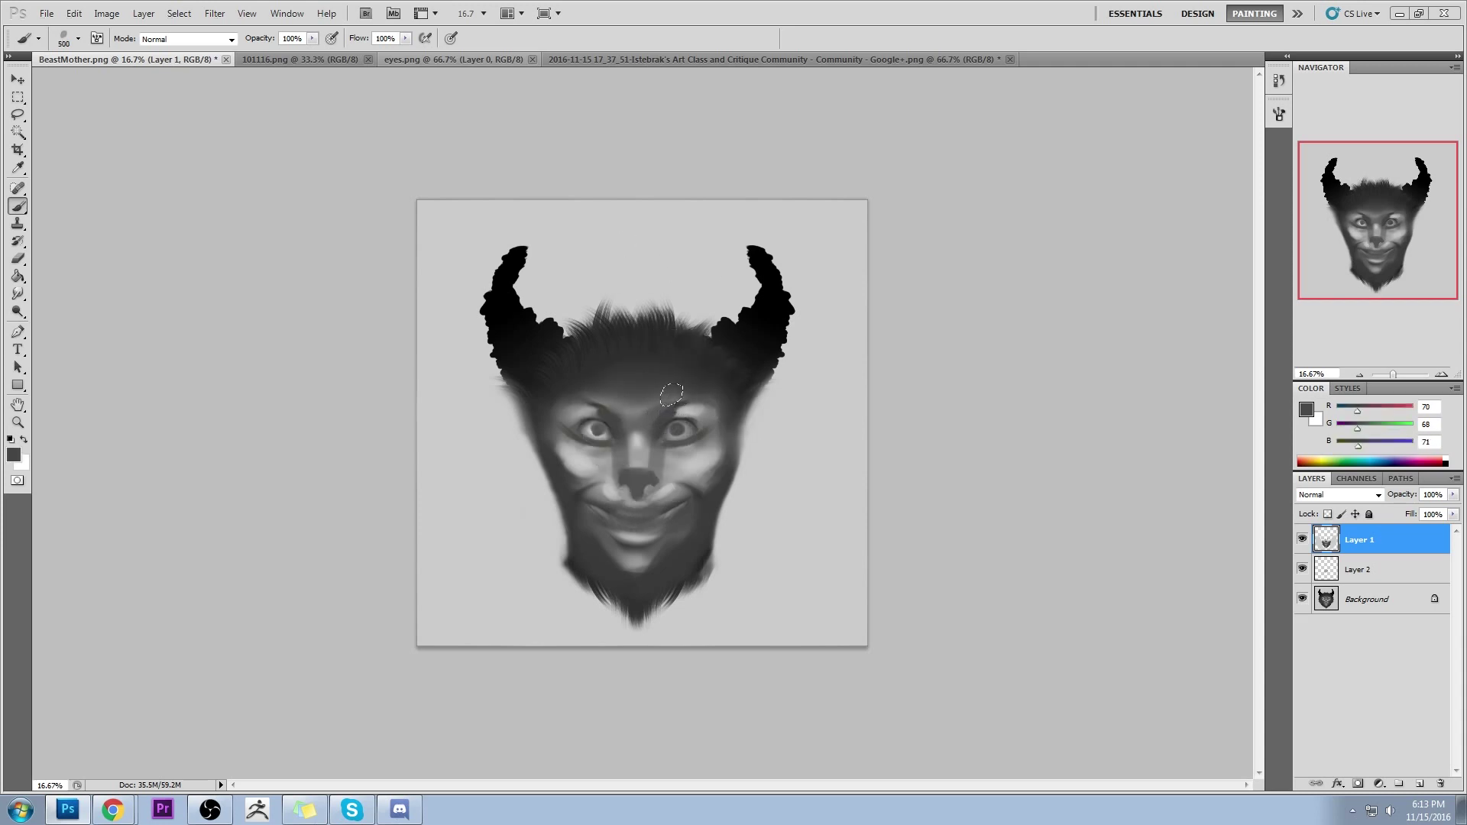
{"action": "left_click_drag", "start_coordinate": [587, 420], "coordinate": [589, 411]}
Paint light gray reflections in the lower irises of both eyes with a 50 px brush
{"action": "key", "text": "bracketright"}
{"action": "key", "text": "bracketright"}
{"action": "key", "text": "bracketright"}
{"action": "key", "text": "bracketright"}
{"action": "left_click", "coordinate": [688, 428], "text": "alt"}
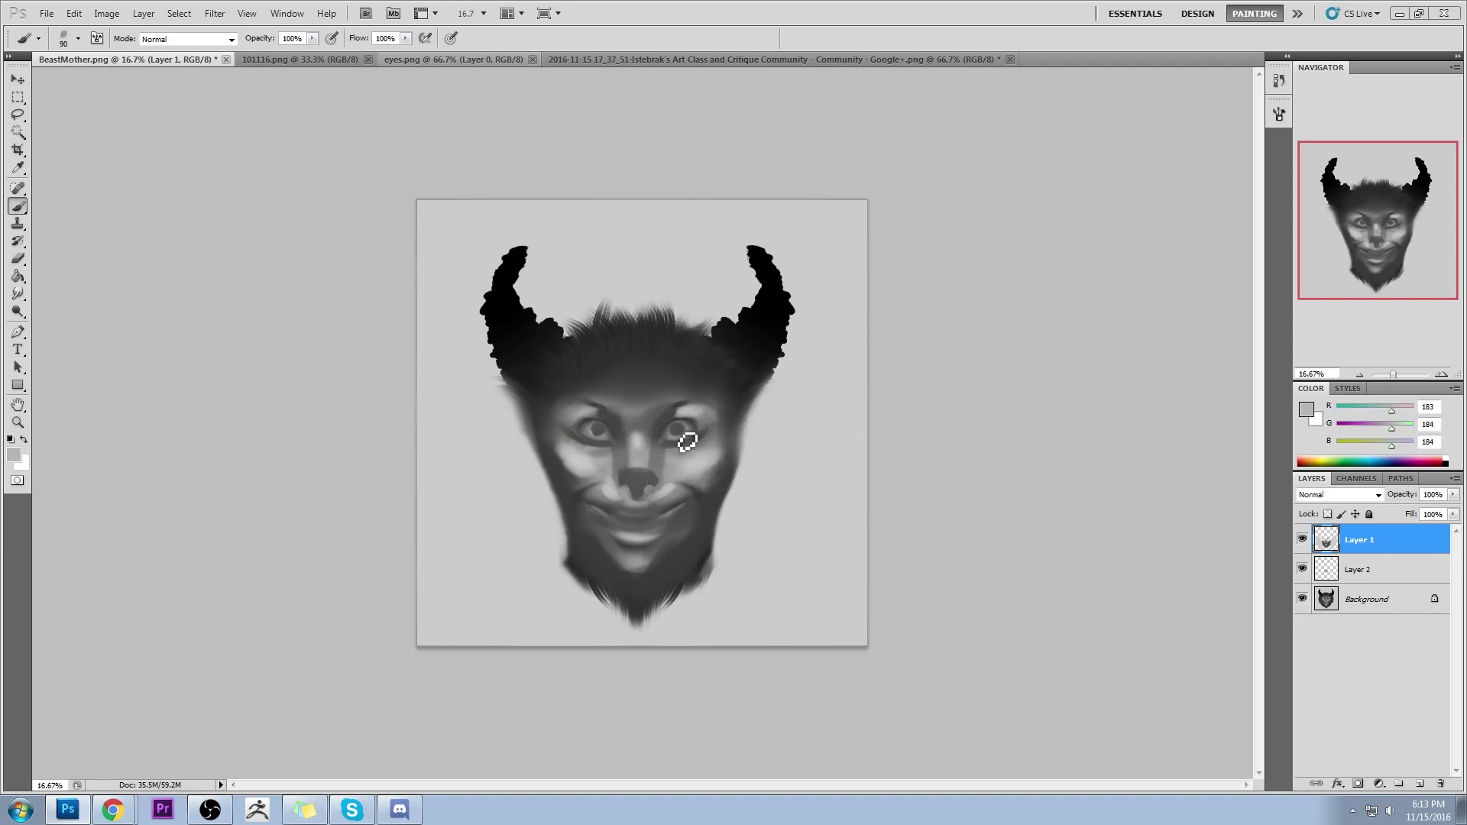
{"action": "key", "text": "z"}
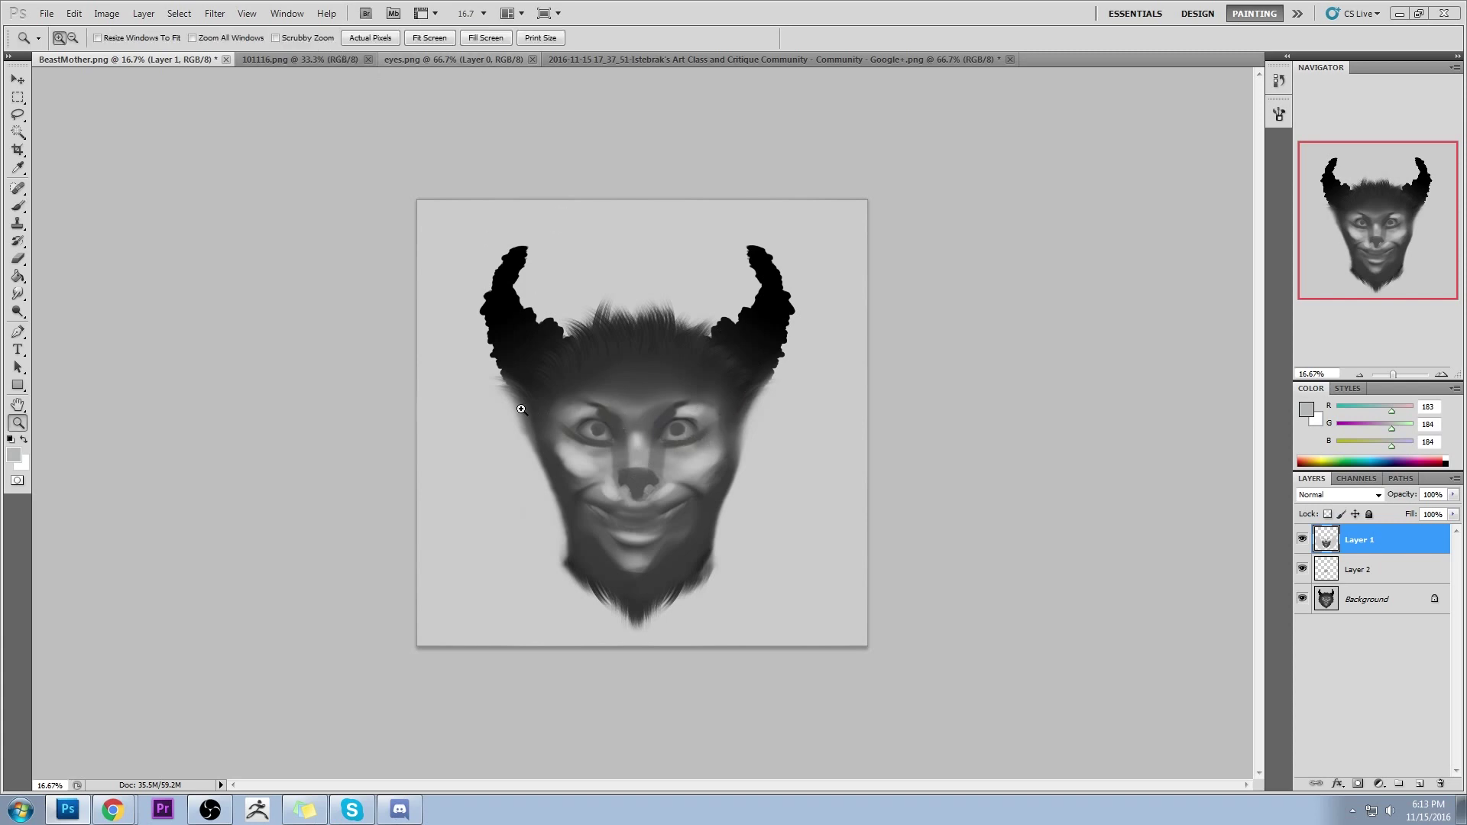
{"action": "left_click", "coordinate": [645, 440]}
{"action": "left_click", "coordinate": [750, 486]}
{"action": "key", "text": "b"}
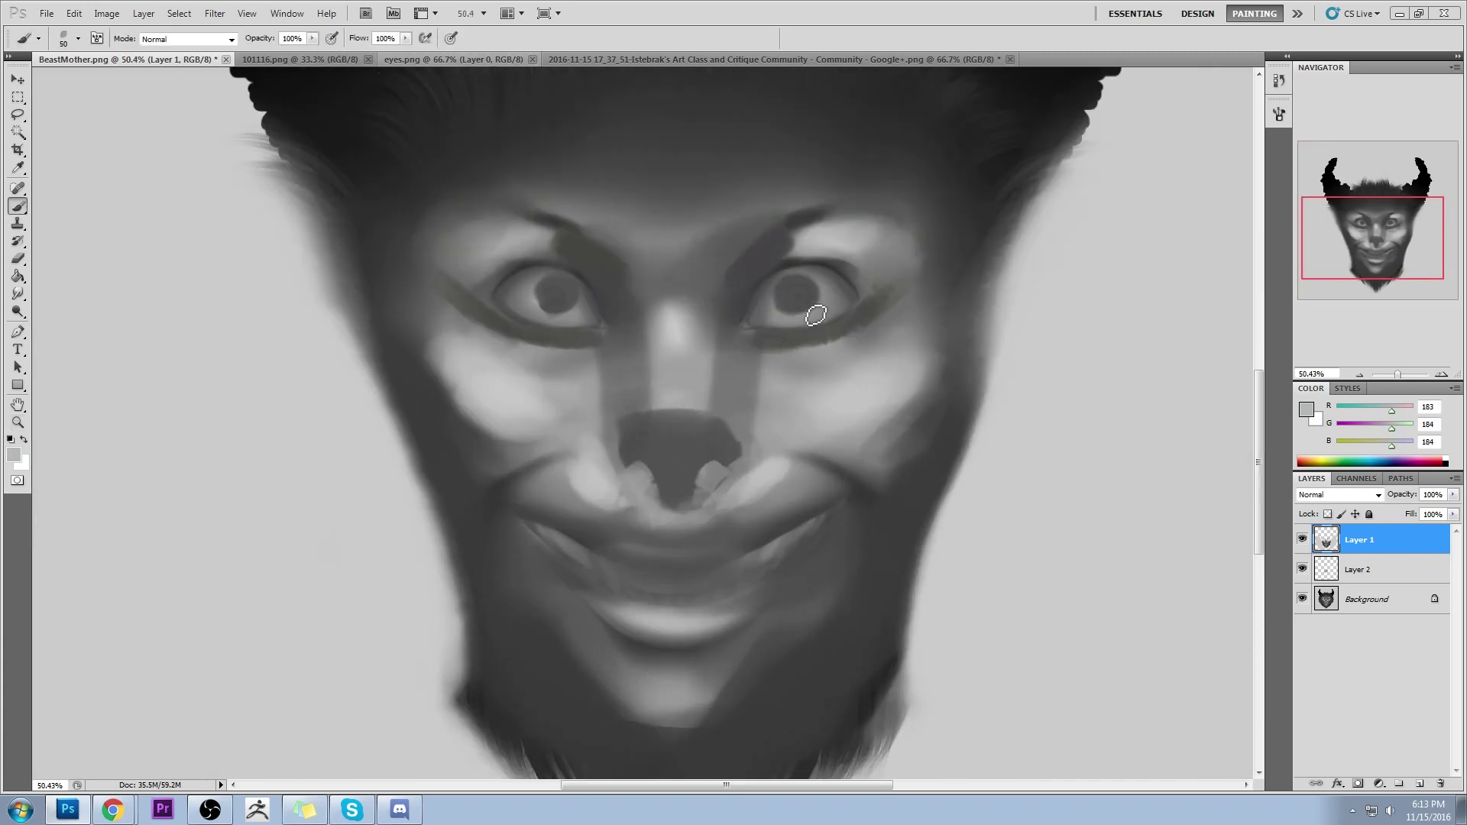
{"action": "left_click", "coordinate": [809, 310]}
Trim the fur below both horns with backdrop gray and an 800 px brush, undoing the first strokes
{"action": "key", "text": "ctrl+minus"}
{"action": "key", "text": "ctrl+minus"}
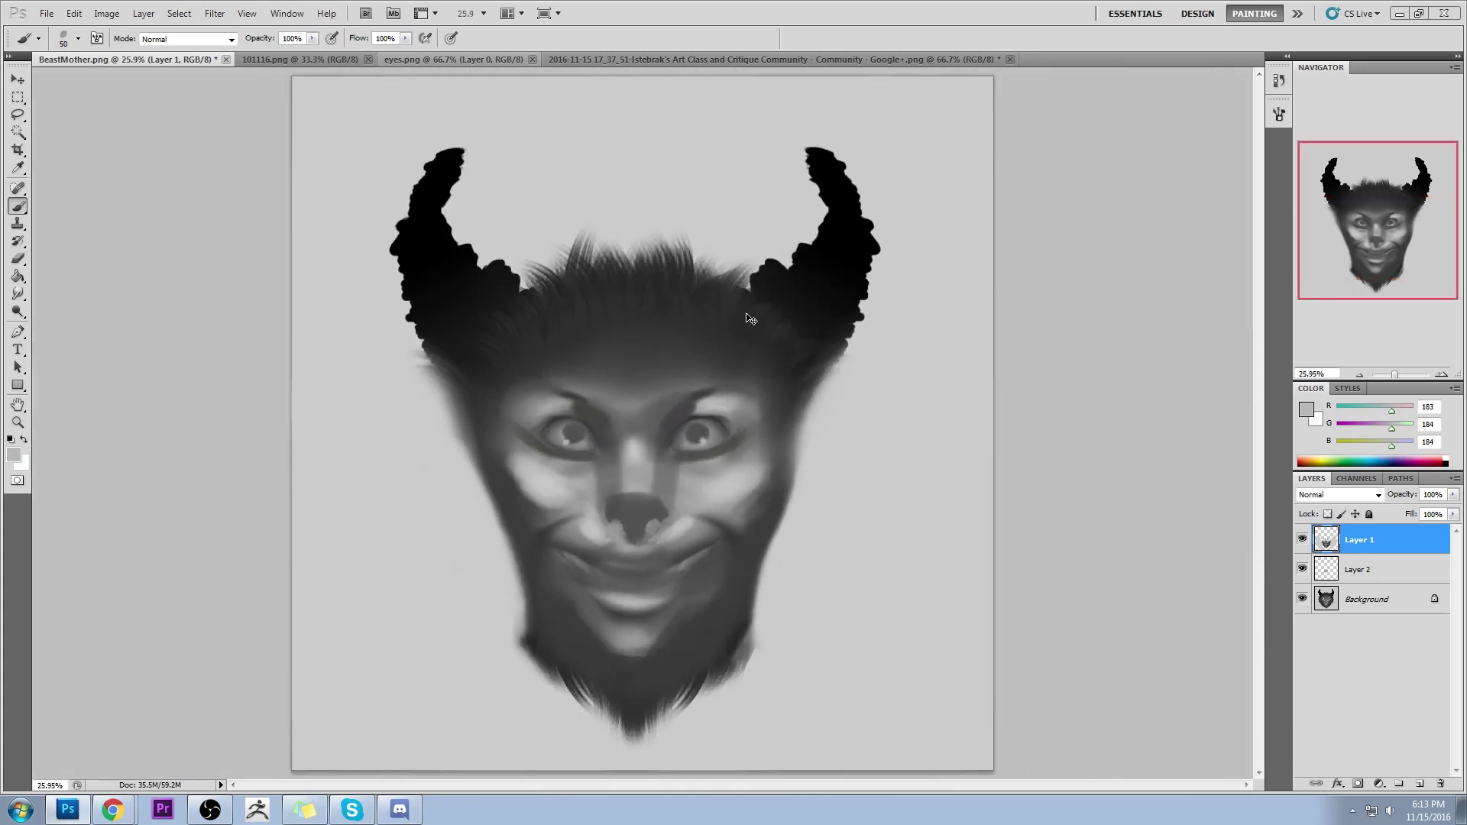
{"action": "key", "text": "ctrl+minus"}
{"action": "key", "text": "ctrl+plus"}
{"action": "key", "text": "ctrl+minus"}
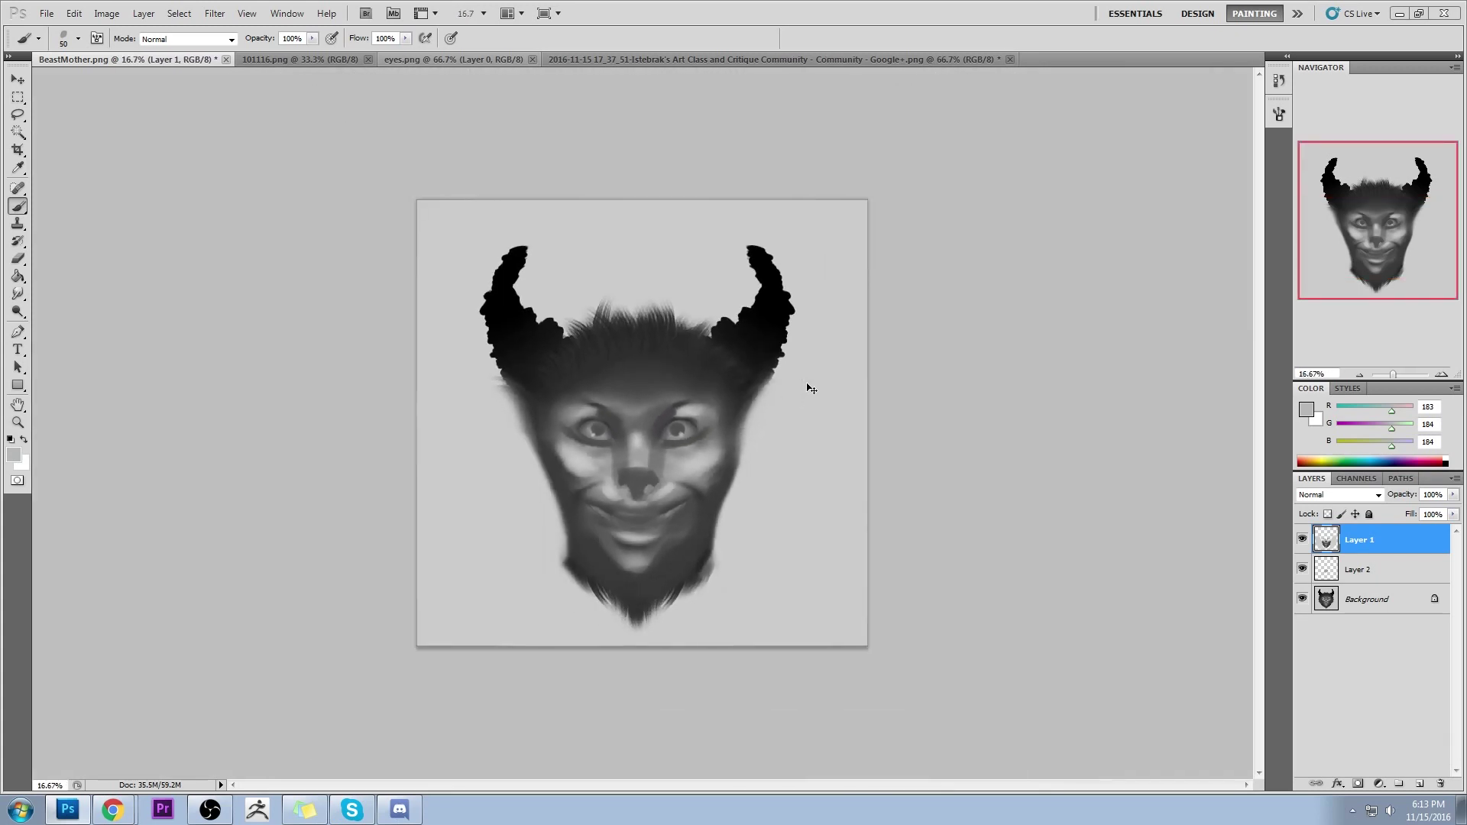
{"action": "key", "text": "ctrl+minus"}
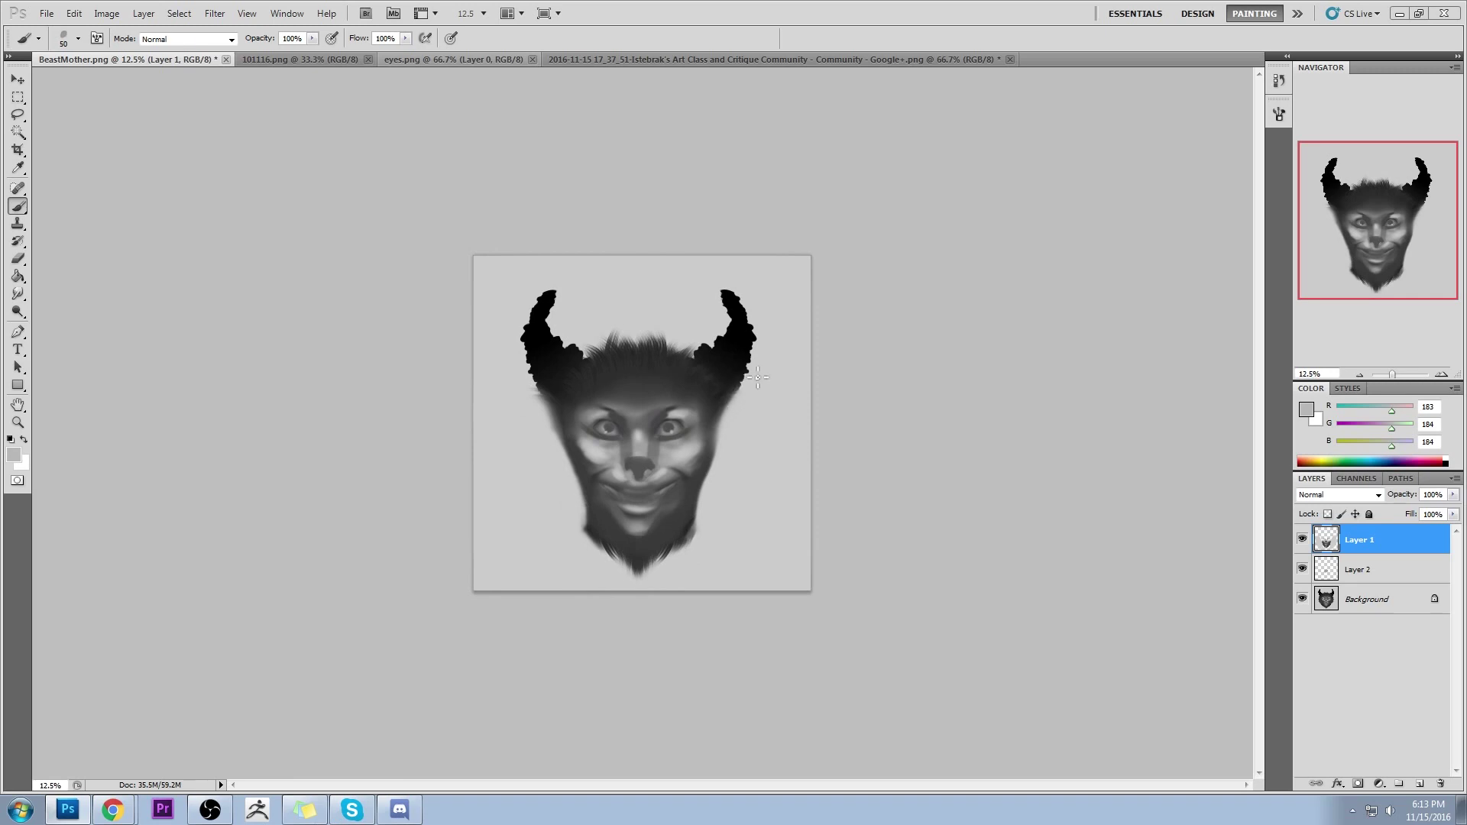
{"action": "key", "text": "bracketright"}
{"action": "key", "text": "bracketright"}
{"action": "key", "text": "bracketright"}
{"action": "key", "text": "bracketright"}
{"action": "key", "text": "bracketright"}
{"action": "key", "text": "bracketright"}
{"action": "key", "text": "bracketright"}
{"action": "key", "text": "bracketright"}
{"action": "key", "text": "bracketright"}
{"action": "key", "text": "bracketright"}
{"action": "mouse_move", "coordinate": [756, 377]}
{"action": "left_mouse_down"}
{"action": "mouse_move", "coordinate": [737, 434]}
{"action": "mouse_move", "coordinate": [735, 370]}
{"action": "mouse_move", "coordinate": [728, 416]}
{"action": "left_mouse_up"}
{"action": "key", "text": "ctrl+alt+z"}
{"action": "key", "text": "ctrl+alt+z"}
{"action": "left_click", "coordinate": [778, 418], "text": "alt"}
{"action": "mouse_move", "coordinate": [543, 366]}
{"action": "left_mouse_down"}
{"action": "mouse_move", "coordinate": [546, 422]}
{"action": "mouse_move", "coordinate": [544, 408]}
{"action": "left_mouse_up"}
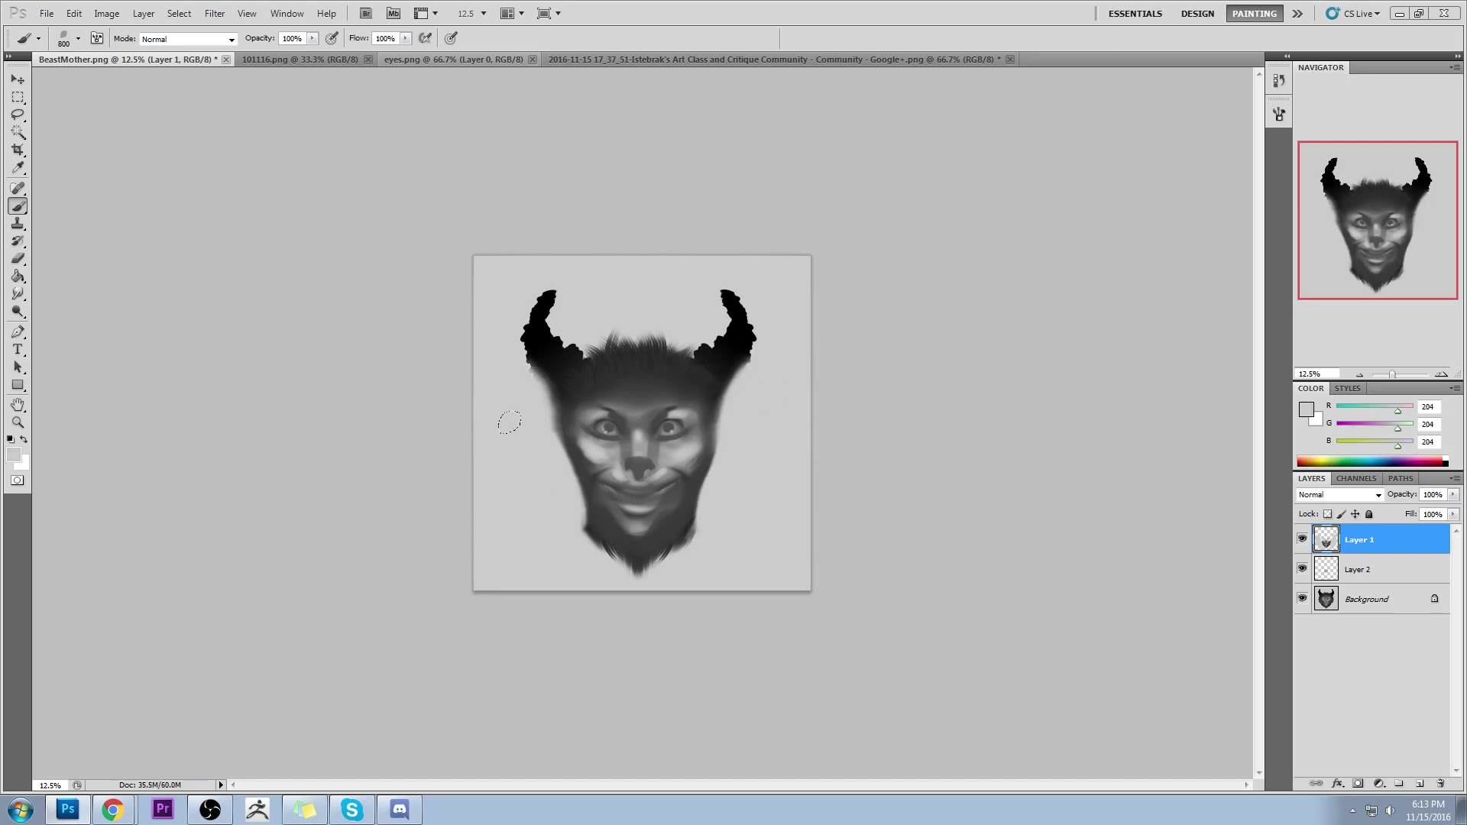
Compare the repainted portrait with its original state in the document history, returning to the latest brush stroke
{"action": "left_click_drag", "start_coordinate": [1303, 570], "coordinate": [1302, 551]}
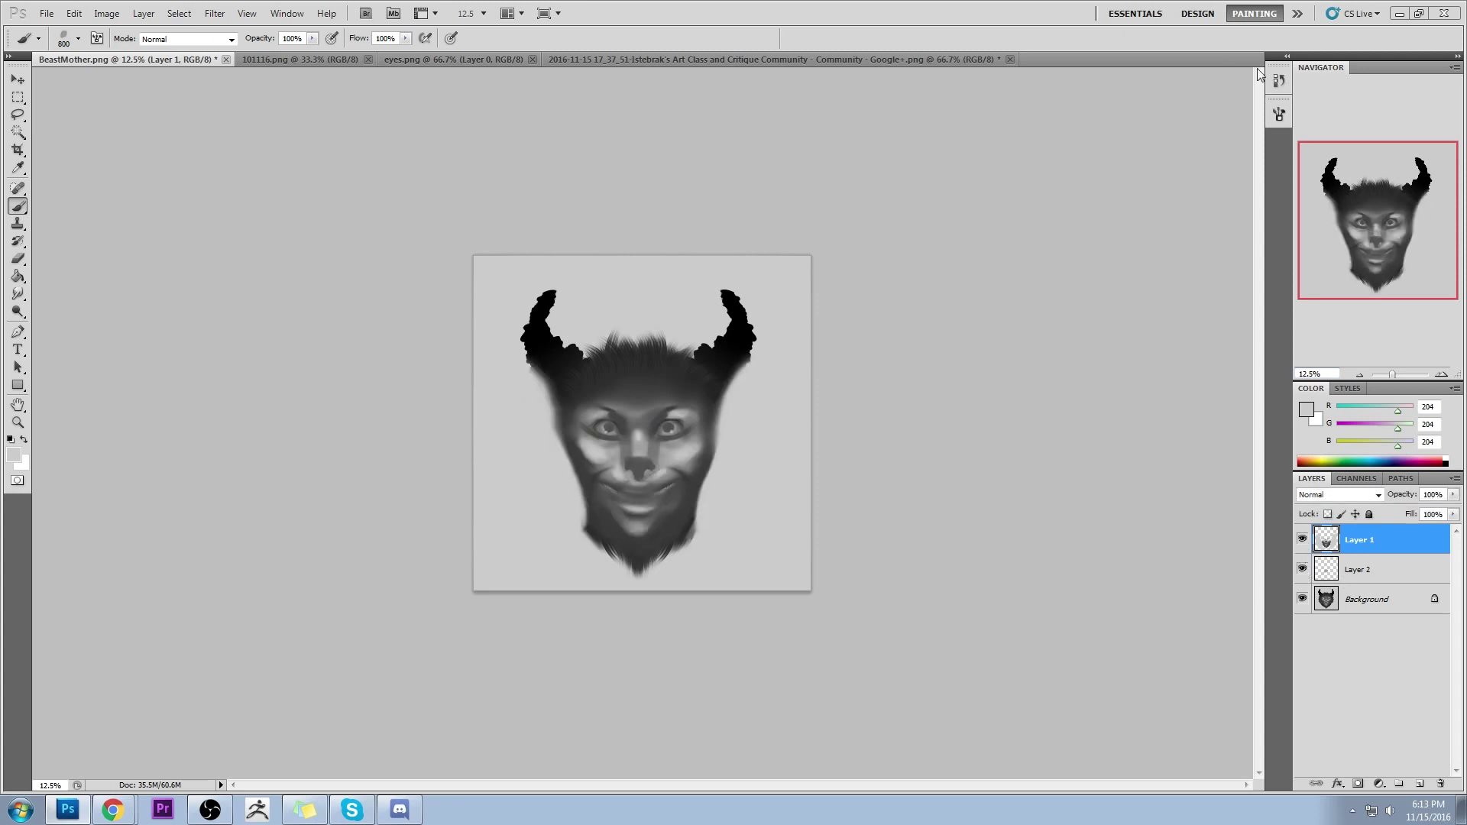
{"action": "left_click", "coordinate": [1279, 79]}
{"action": "mouse_move", "coordinate": [1259, 500]}
{"action": "left_mouse_down"}
{"action": "mouse_move", "coordinate": [1258, 121]}
{"action": "mouse_move", "coordinate": [1272, 520]}
{"action": "left_mouse_up"}
{"action": "left_click", "coordinate": [1244, 104]}
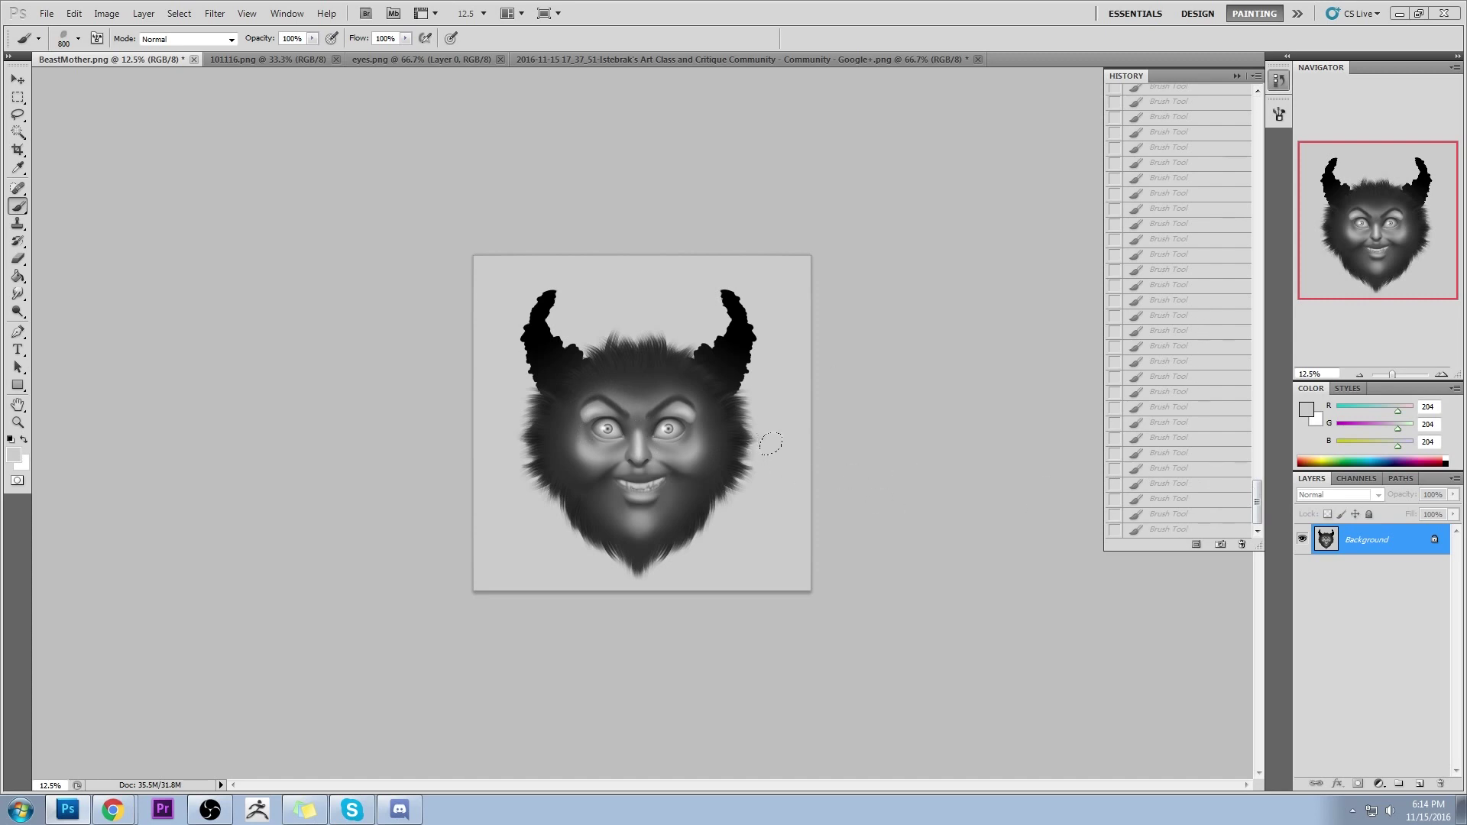
{"action": "left_click", "coordinate": [1169, 533]}
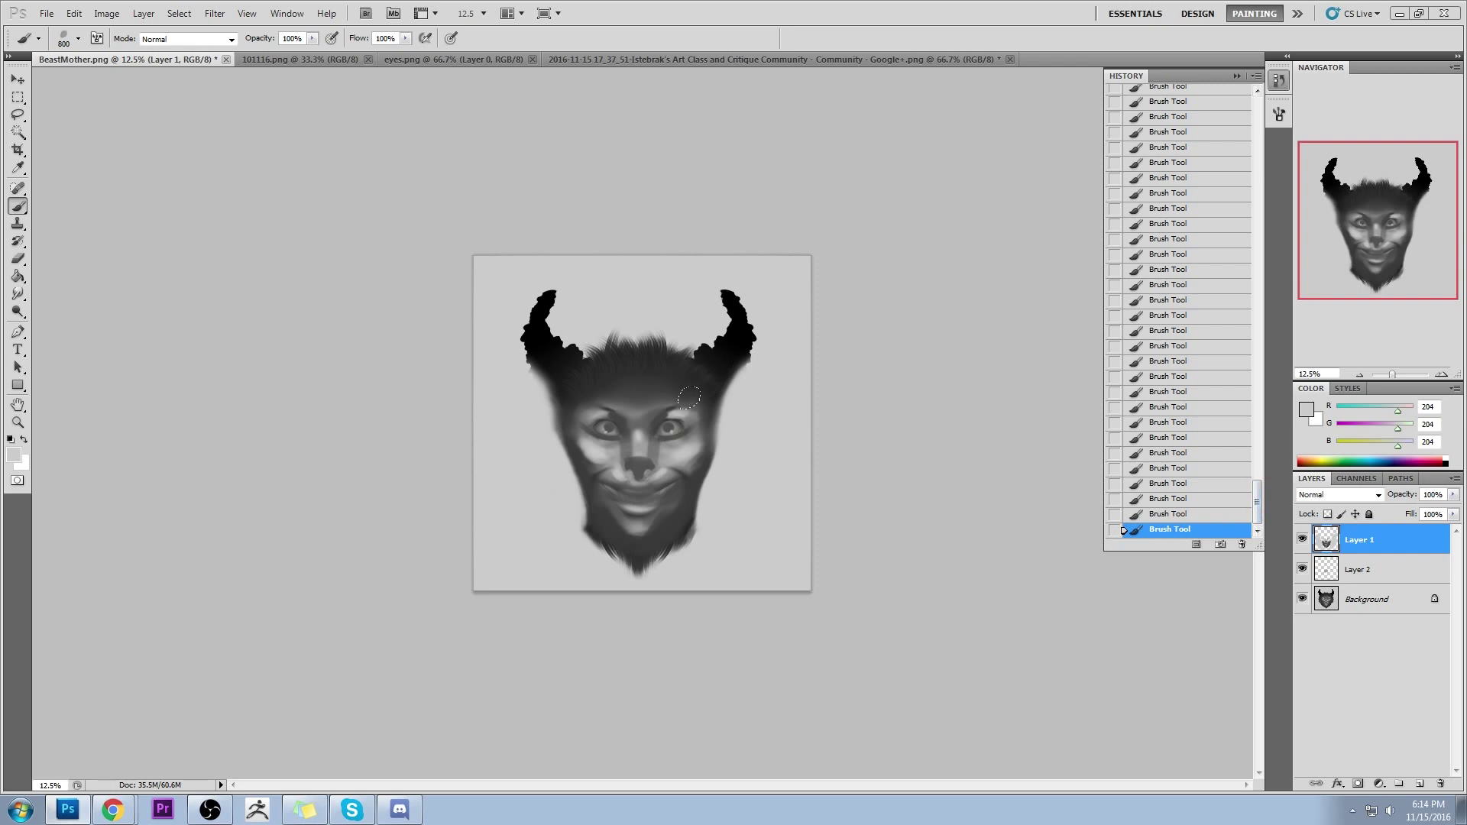
{"action": "left_click_drag", "start_coordinate": [1258, 502], "coordinate": [1257, 111]}
{"action": "left_click", "coordinate": [1219, 97]}
{"action": "scroll", "coordinate": [1212, 387], "scroll_direction": "down", "scroll_amount": 15}
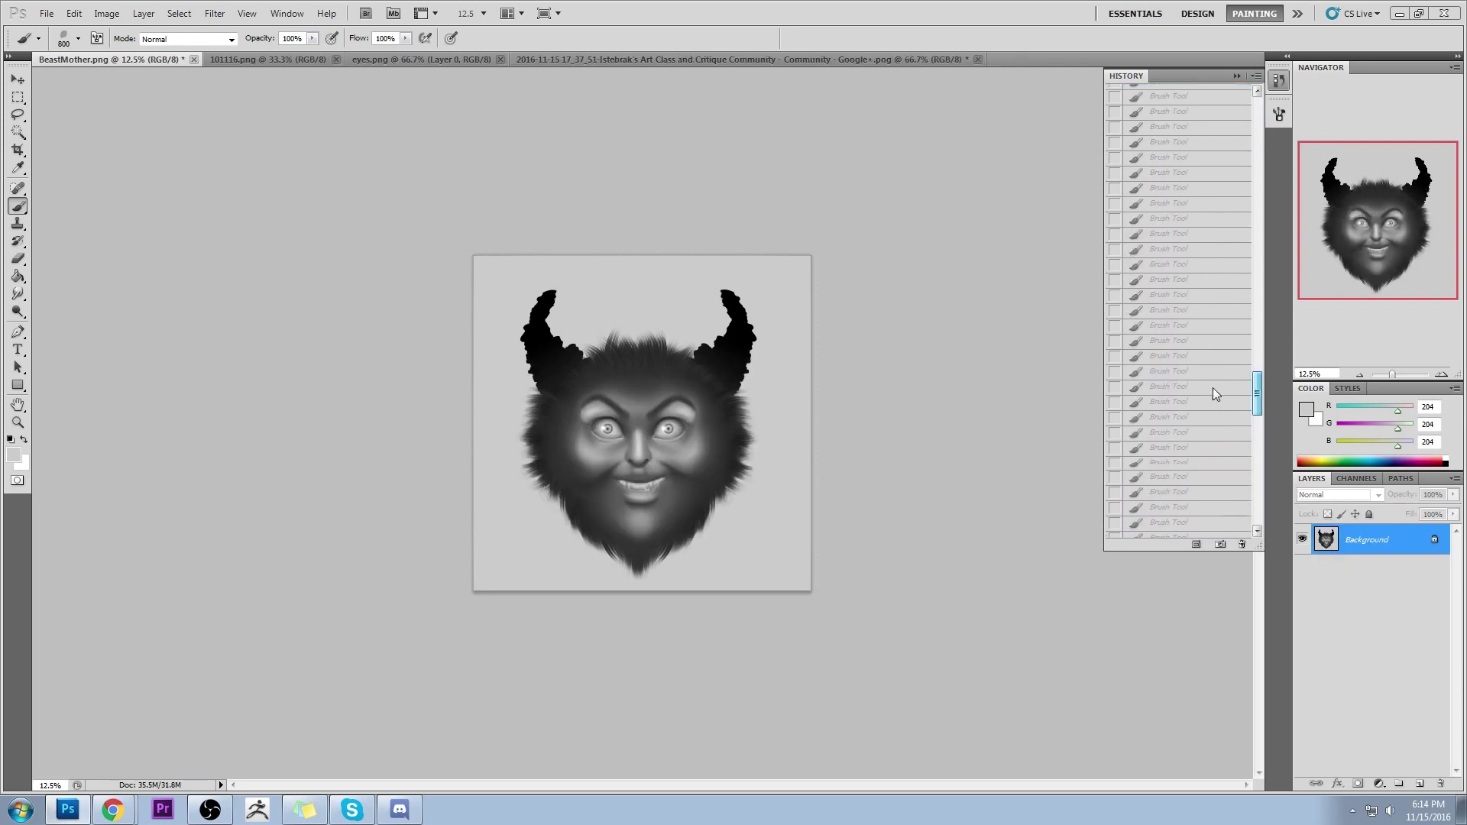
{"action": "left_click", "coordinate": [1158, 529]}
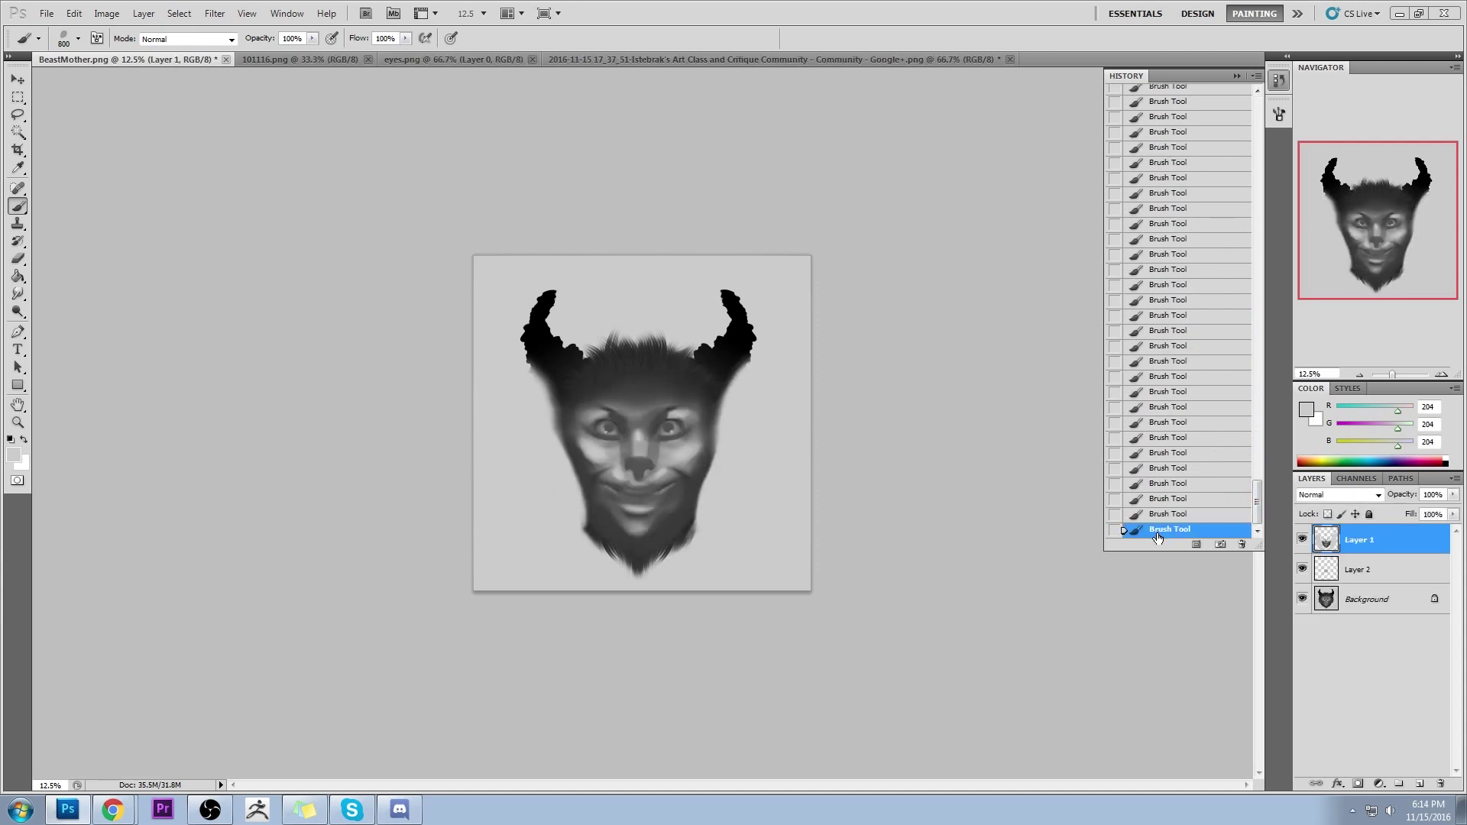
{"action": "left_click", "coordinate": [1279, 80]}
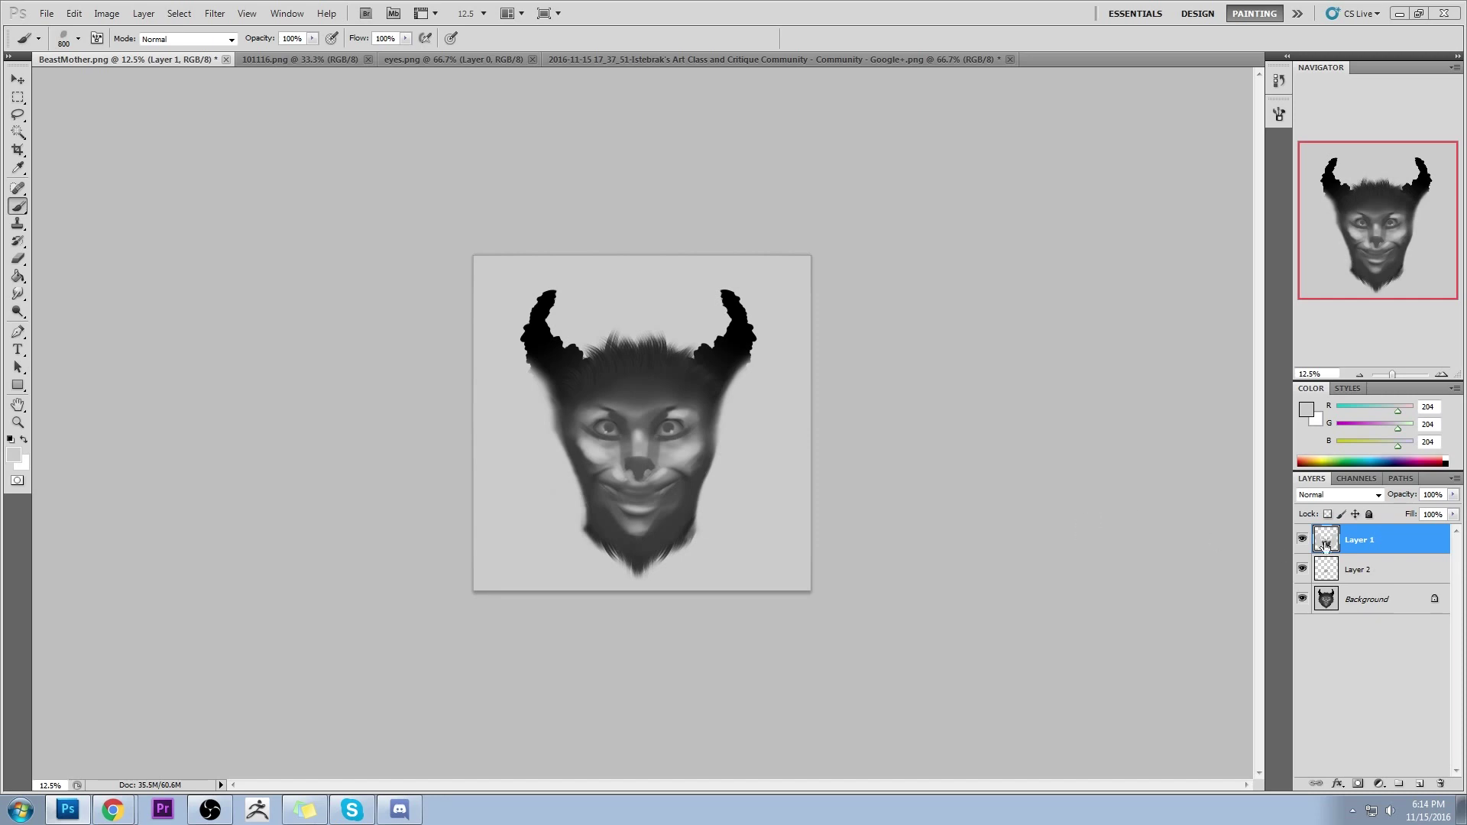
Flatten the paint-over layers into the Background, and close BeastMother.png with its changes saved
{"action": "right_click", "coordinate": [1365, 549]}
{"action": "left_click", "coordinate": [1375, 537]}
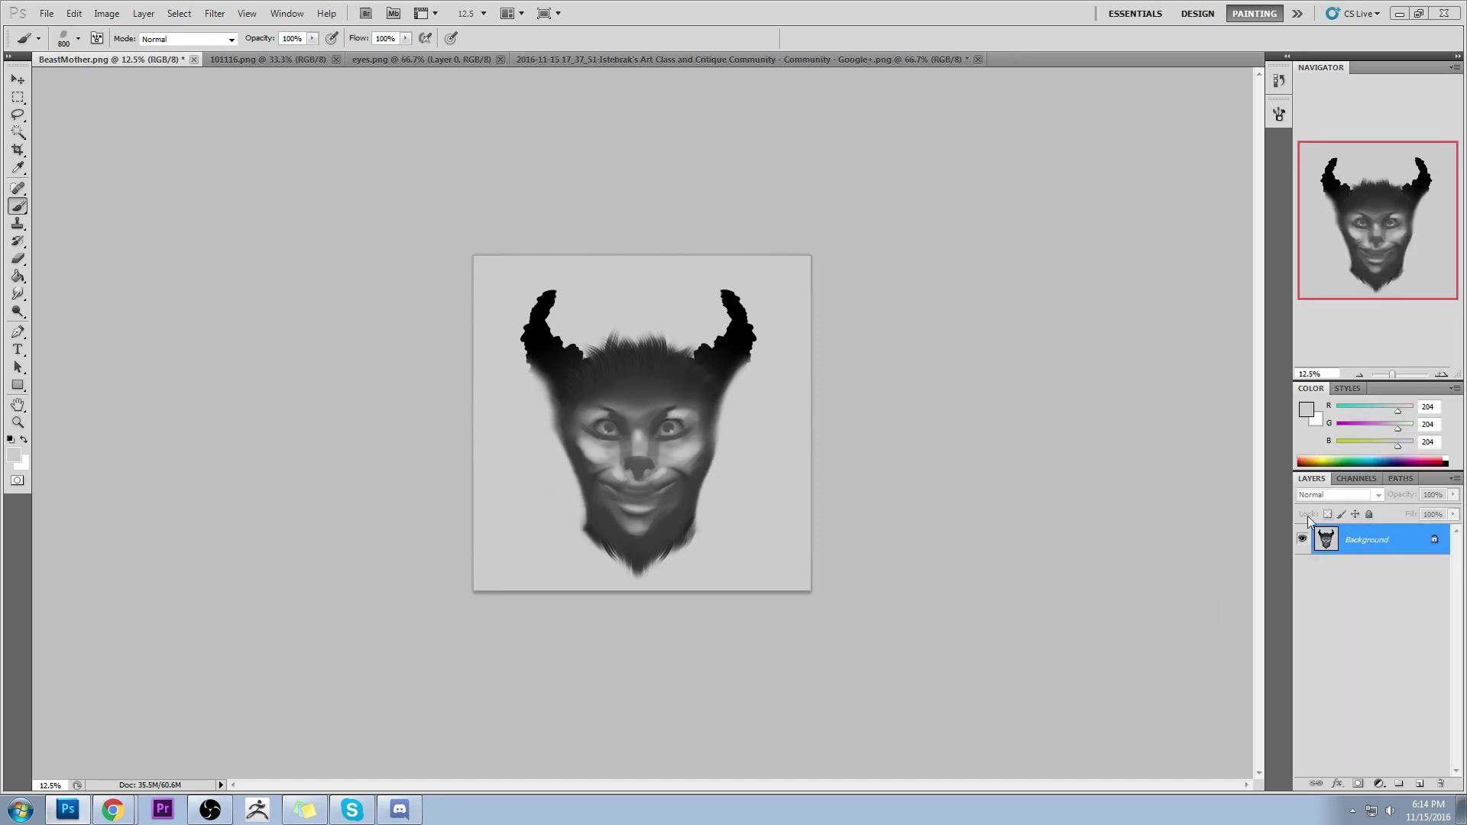
{"action": "left_click", "coordinate": [194, 60]}
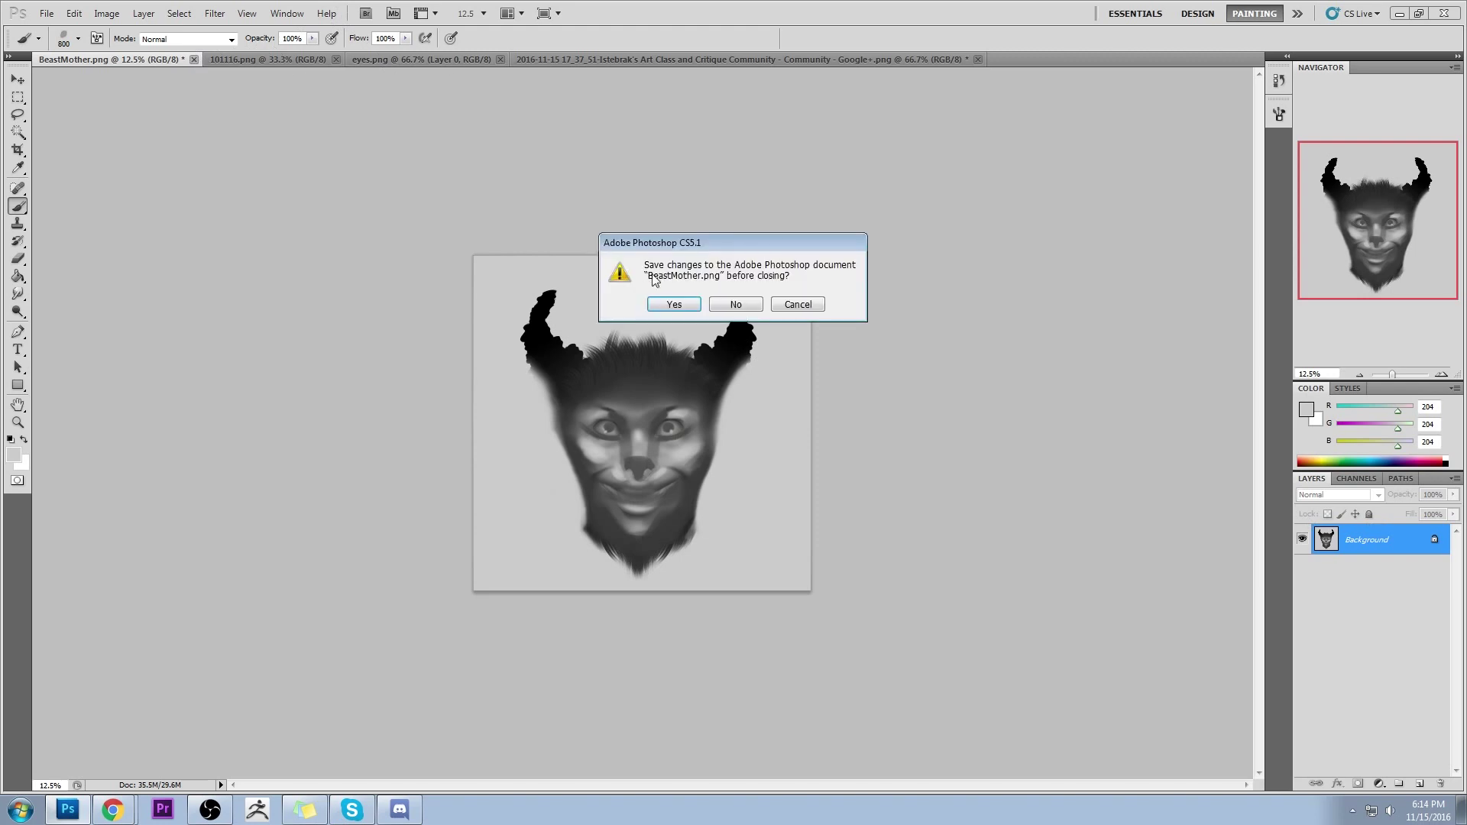
{"action": "left_click", "coordinate": [675, 305]}
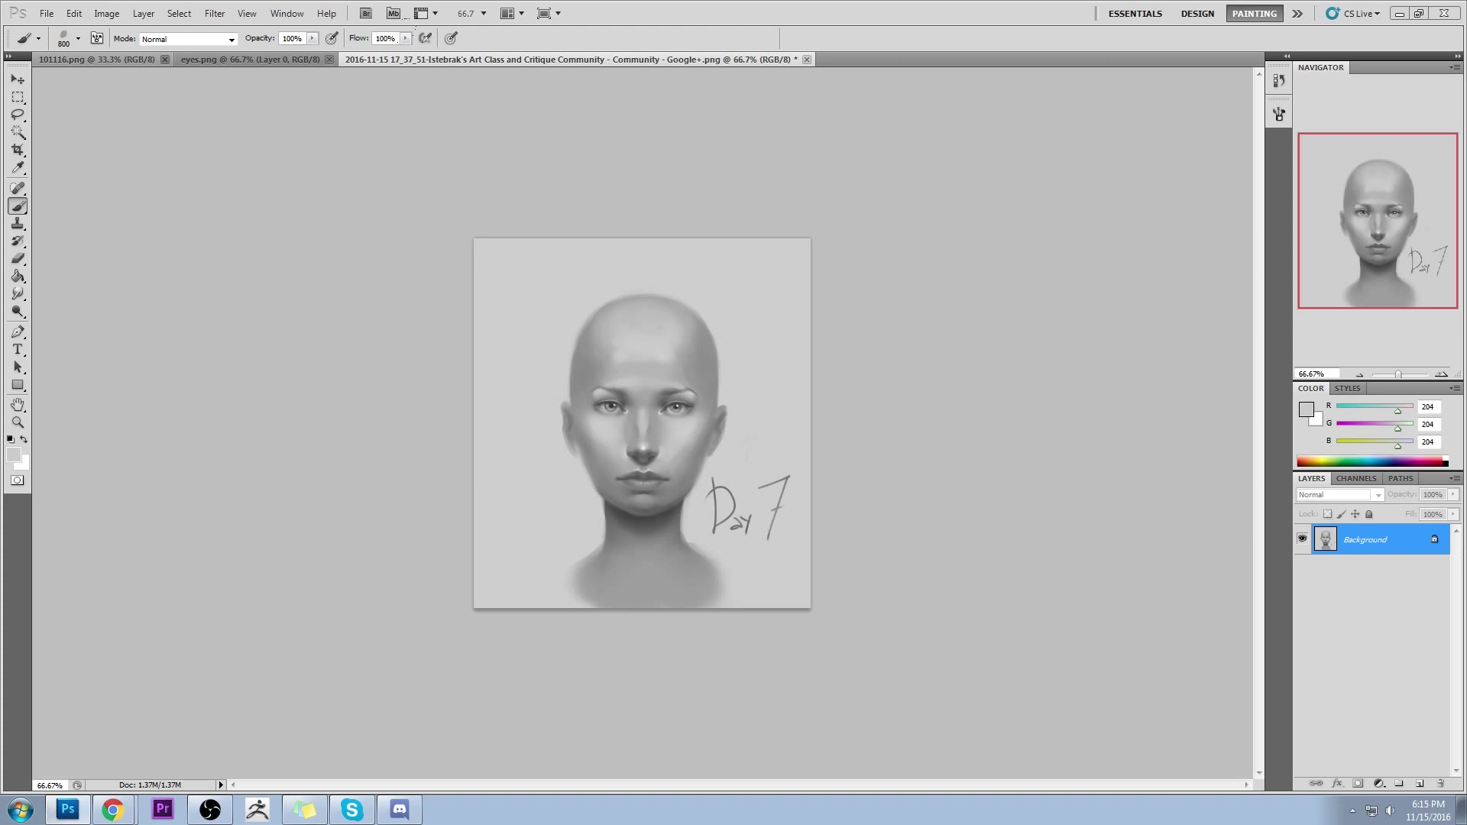
Reduce the brush to 200 px, look through the remaining open portraits and bring eyes.png to the front
{"action": "key", "text": "bracketleft"}
{"action": "key", "text": "bracketleft"}
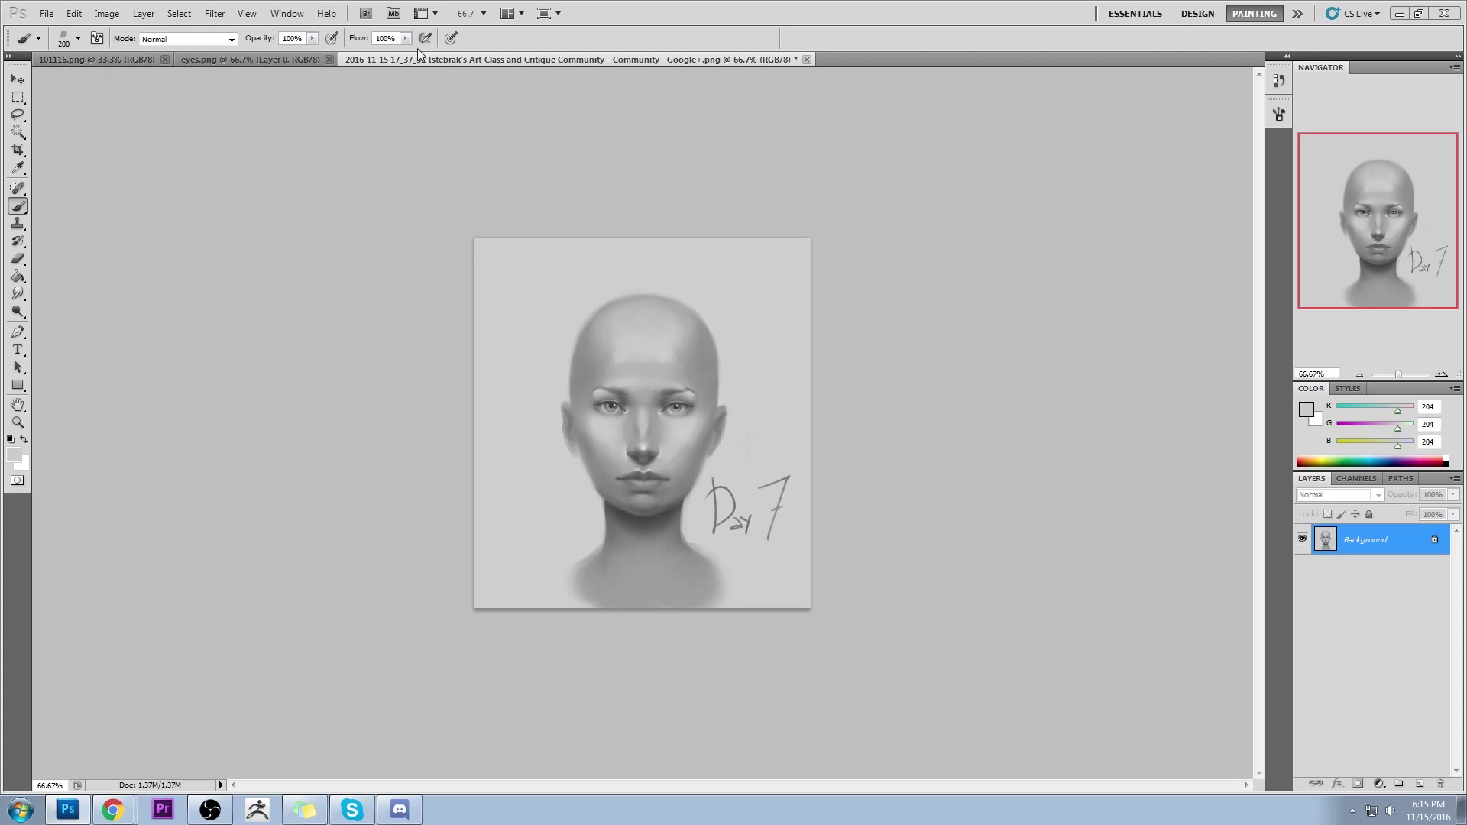
{"action": "left_click", "coordinate": [247, 61]}
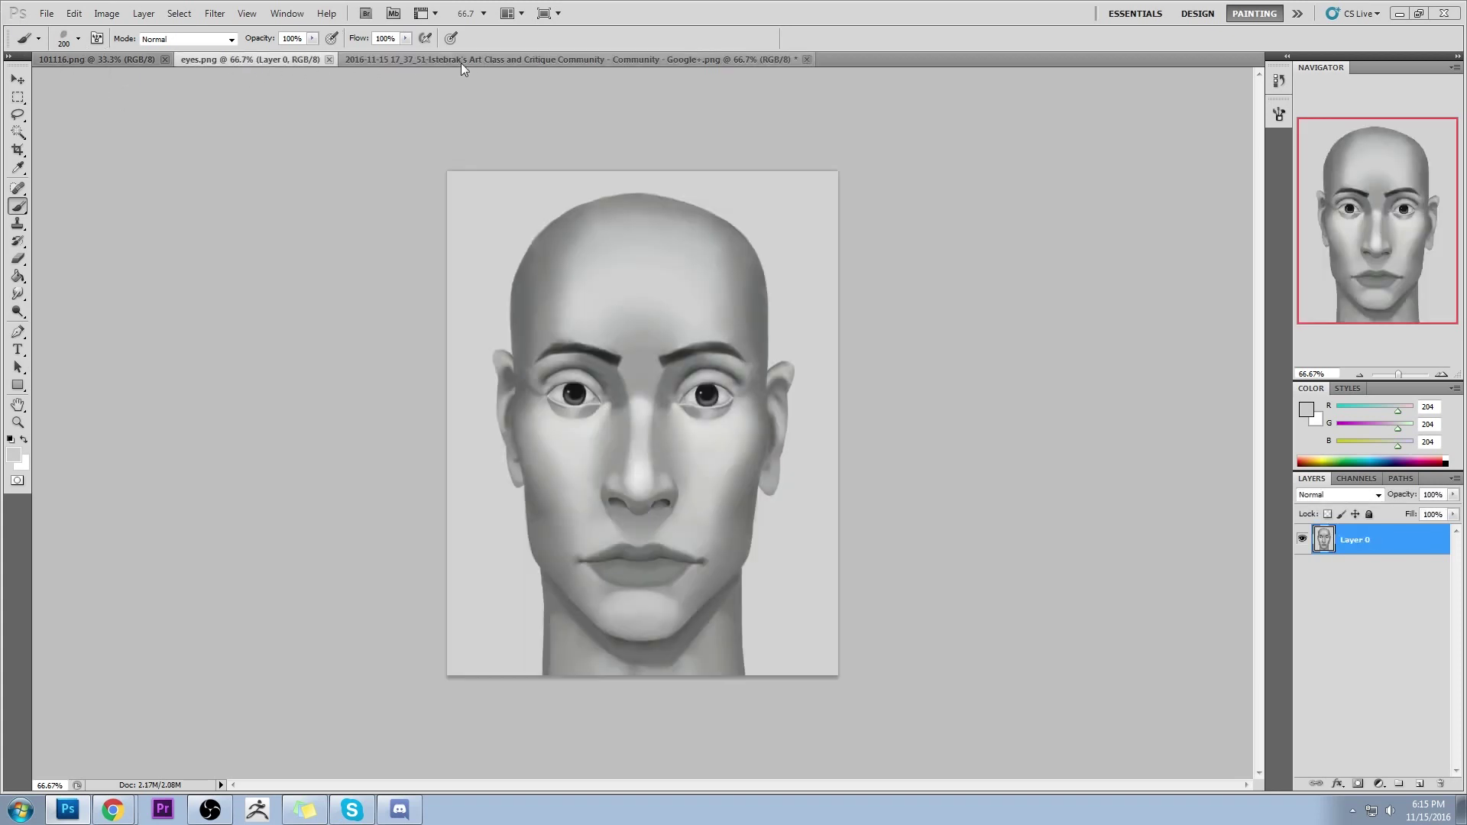
{"action": "left_click", "coordinate": [461, 61]}
{"action": "left_click", "coordinate": [249, 59]}
{"action": "left_click", "coordinate": [140, 58]}
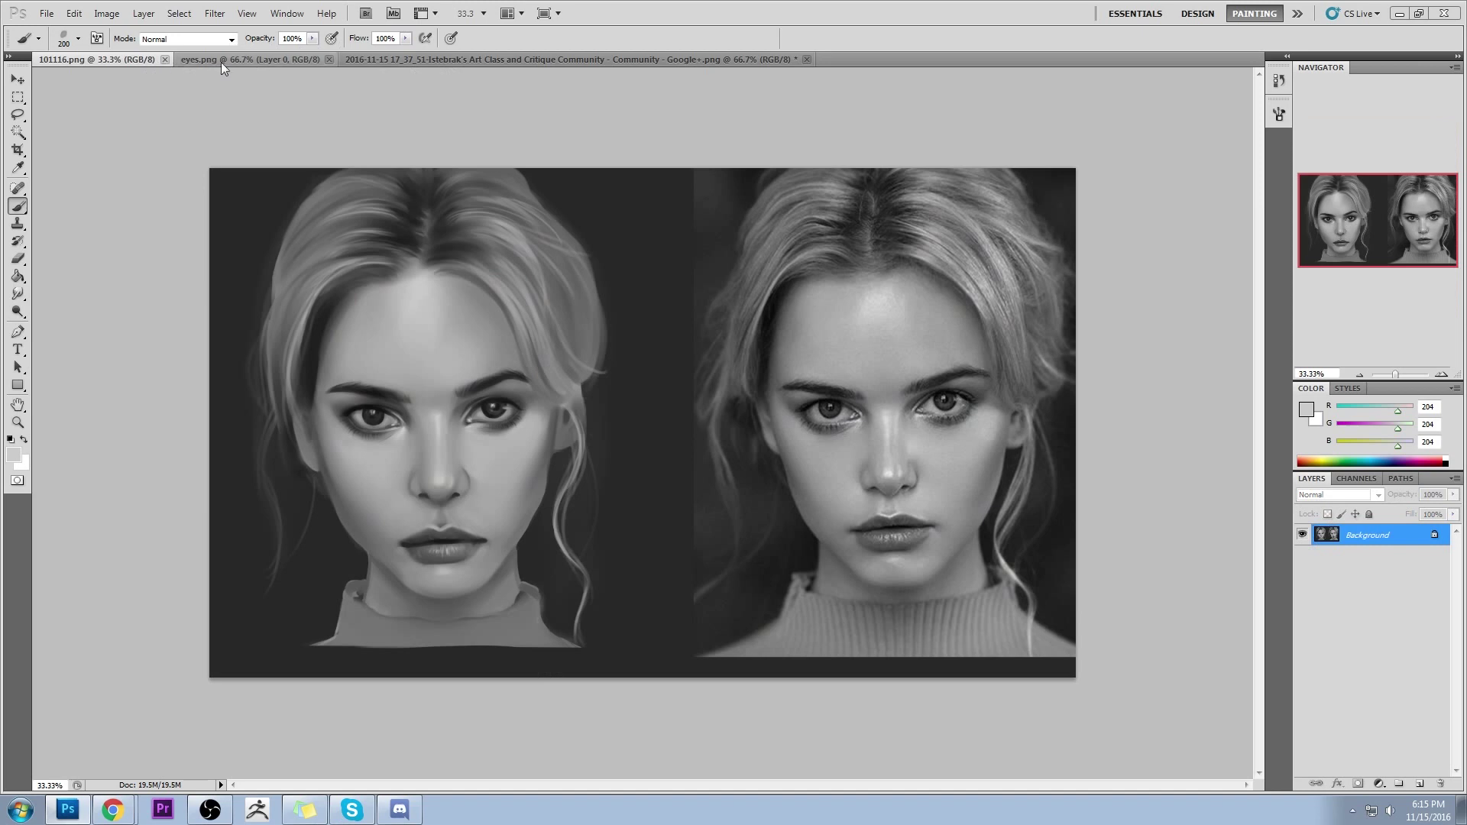
{"action": "left_click", "coordinate": [263, 58]}
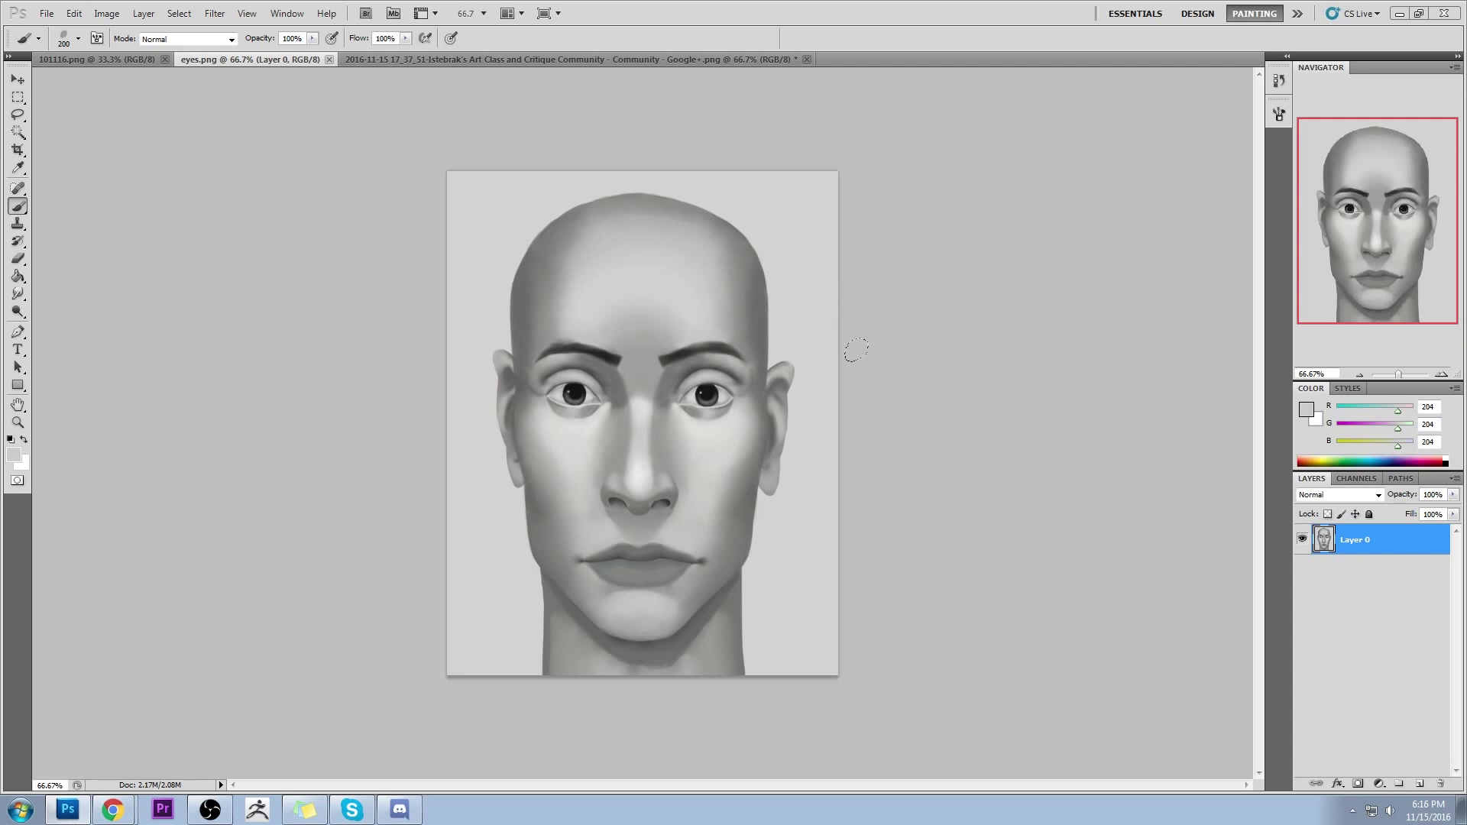
{"action": "left_click", "coordinate": [1303, 539]}
{"action": "left_click", "coordinate": [1304, 540]}
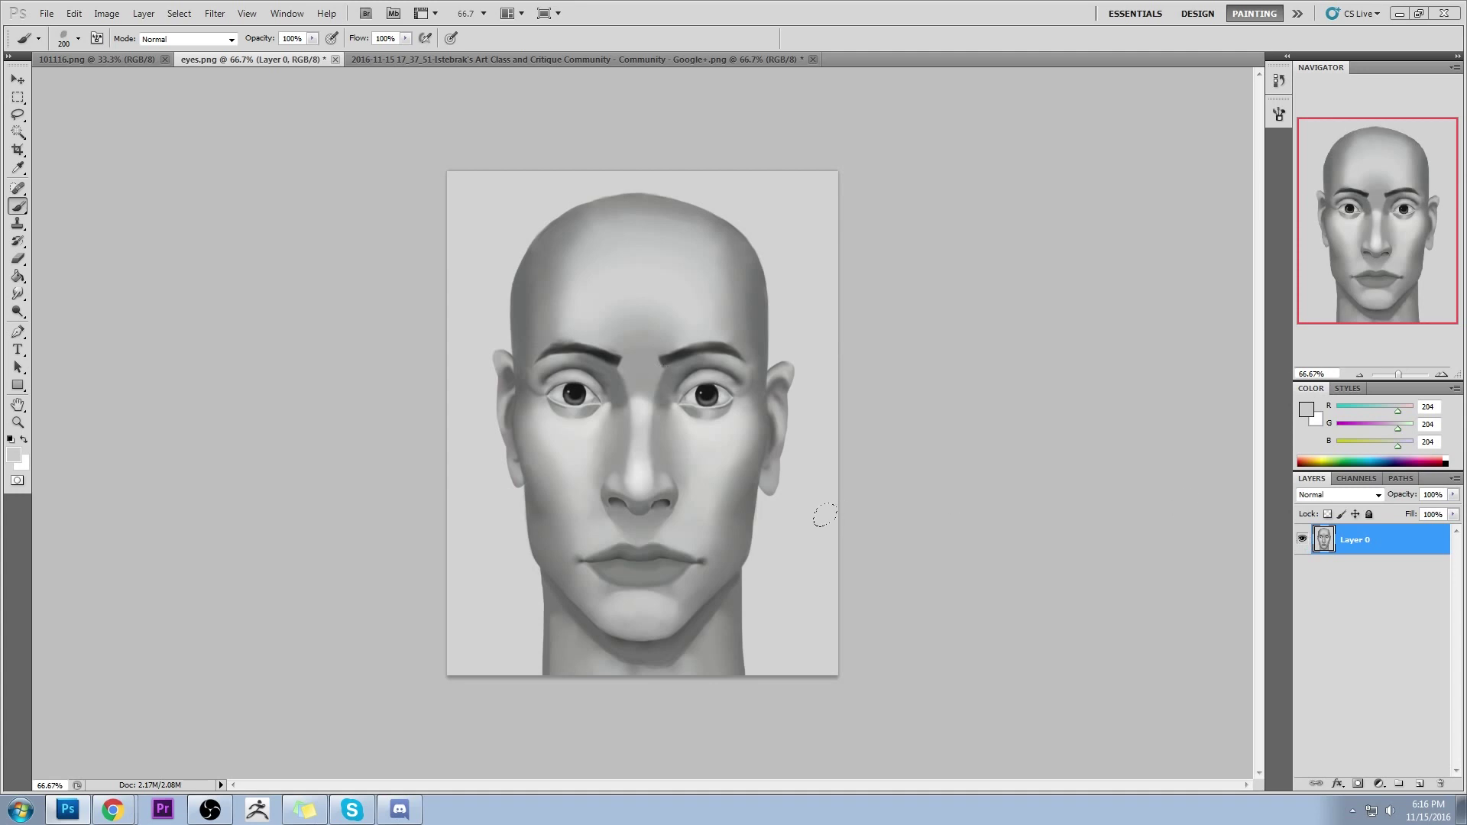
{"action": "key", "text": "c"}
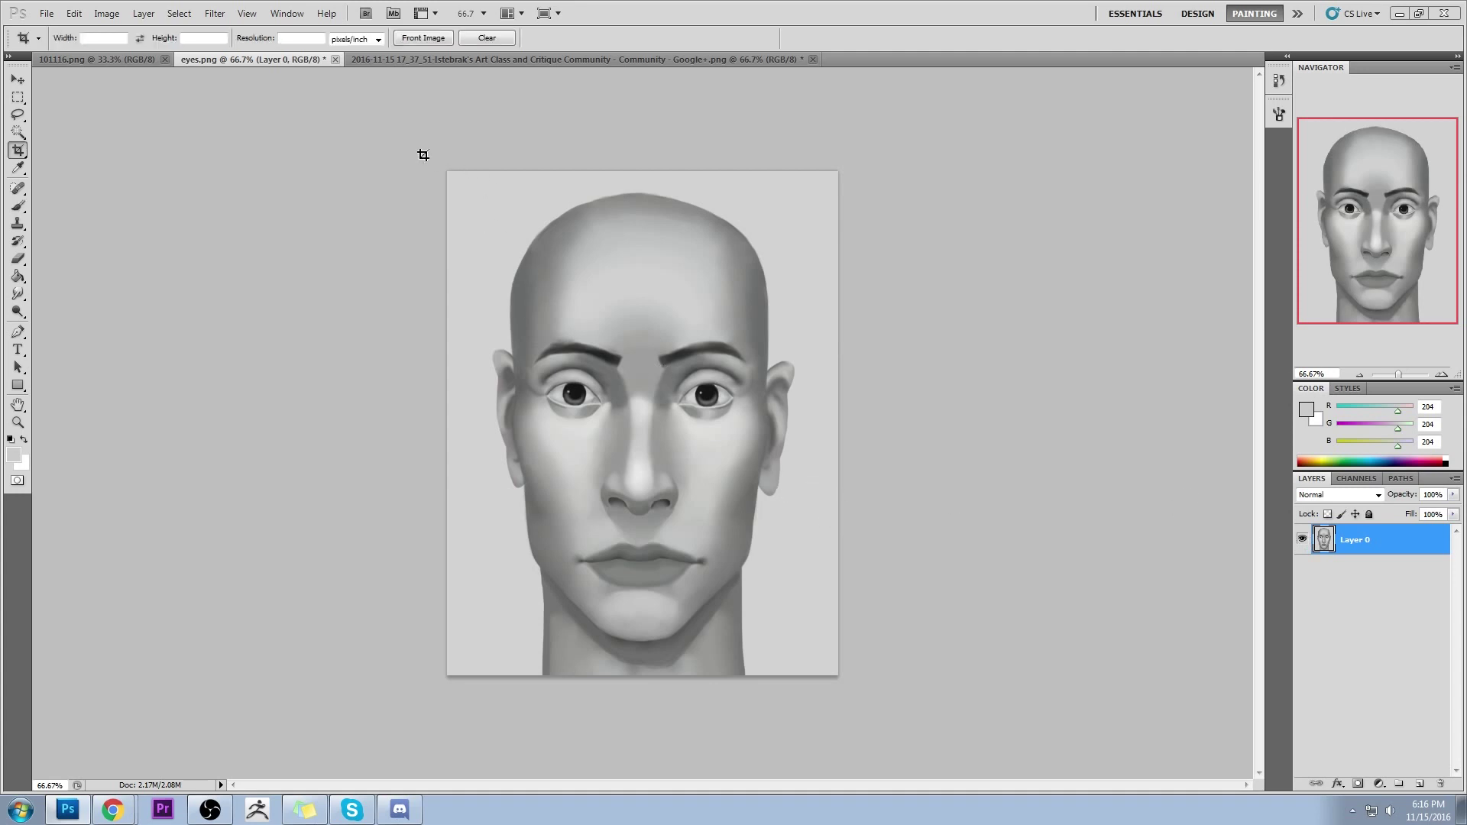
{"action": "left_click_drag", "start_coordinate": [423, 155], "coordinate": [841, 676]}
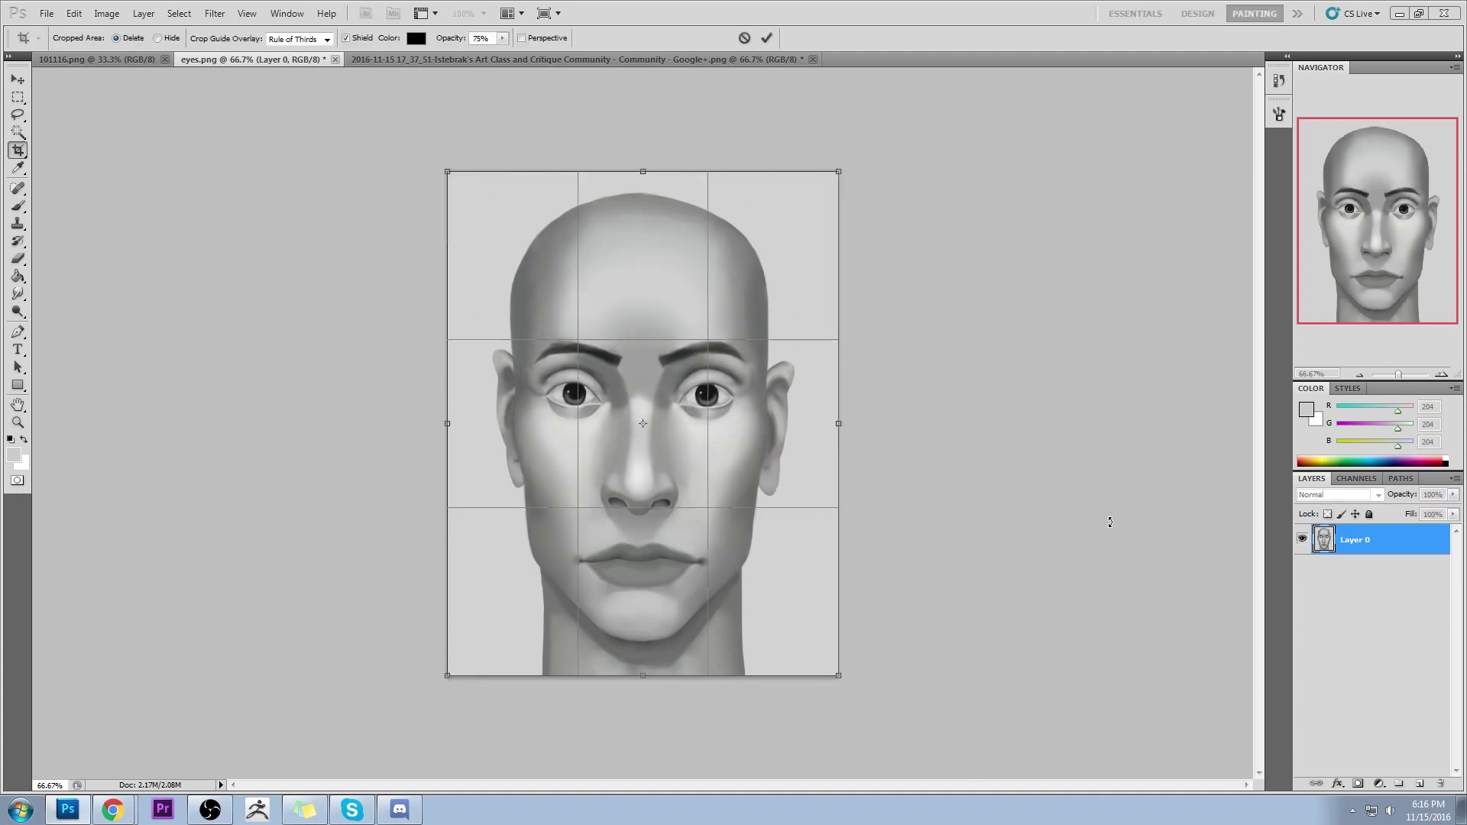
{"action": "left_click", "coordinate": [744, 39]}
Scale the portrait layer down proportionally so an empty margin surrounds it on the canvas
{"action": "key", "text": "v"}
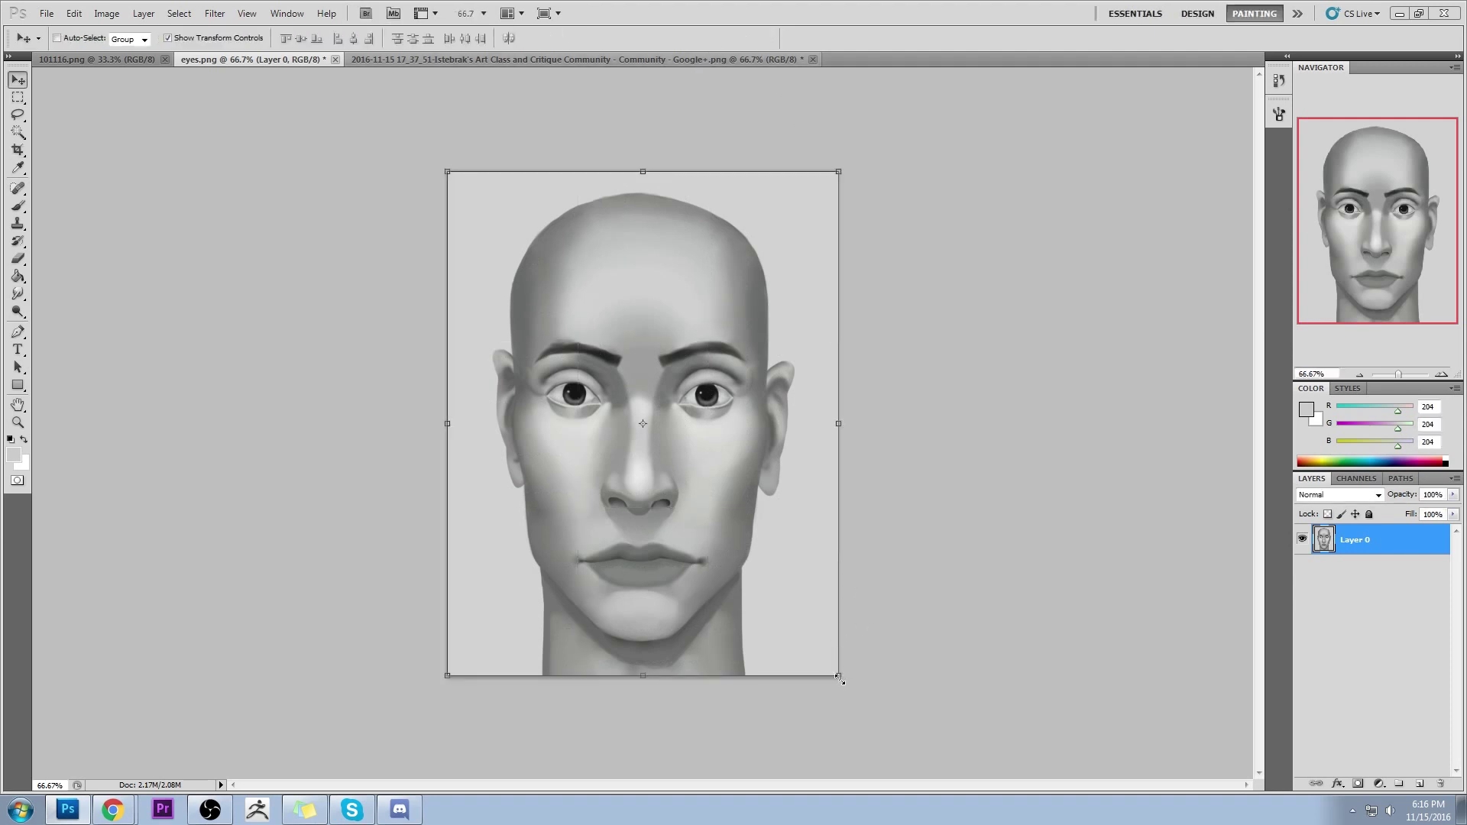
{"action": "left_click_drag", "start_coordinate": [839, 678], "coordinate": [766, 550]}
{"action": "left_click", "coordinate": [767, 38]}
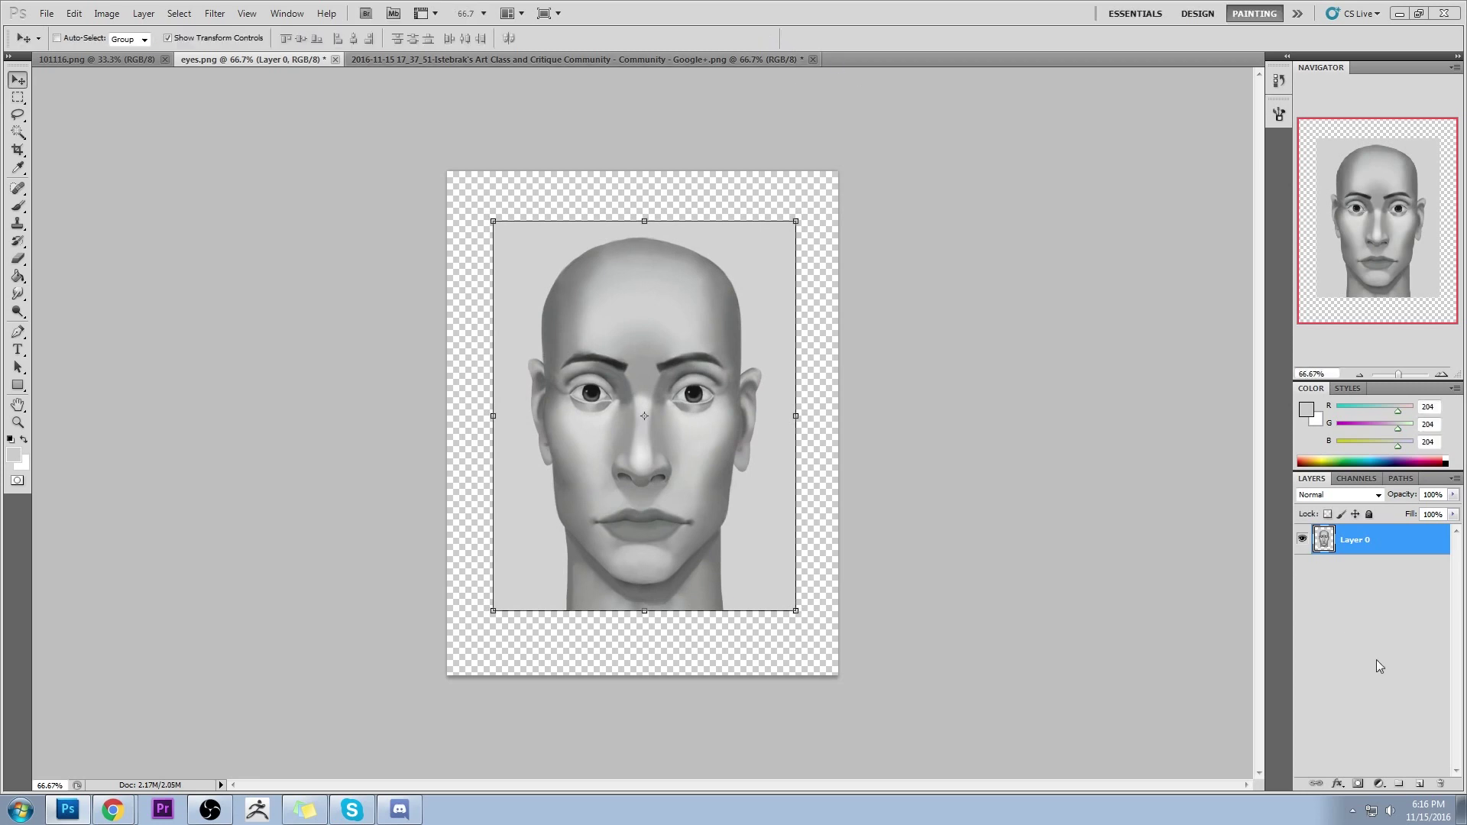
Fill a new layer beneath the portrait with the sampled backdrop gray, and merge the portrait down into it
{"action": "left_click", "coordinate": [1420, 781]}
{"action": "left_click_drag", "start_coordinate": [1394, 549], "coordinate": [1375, 589]}
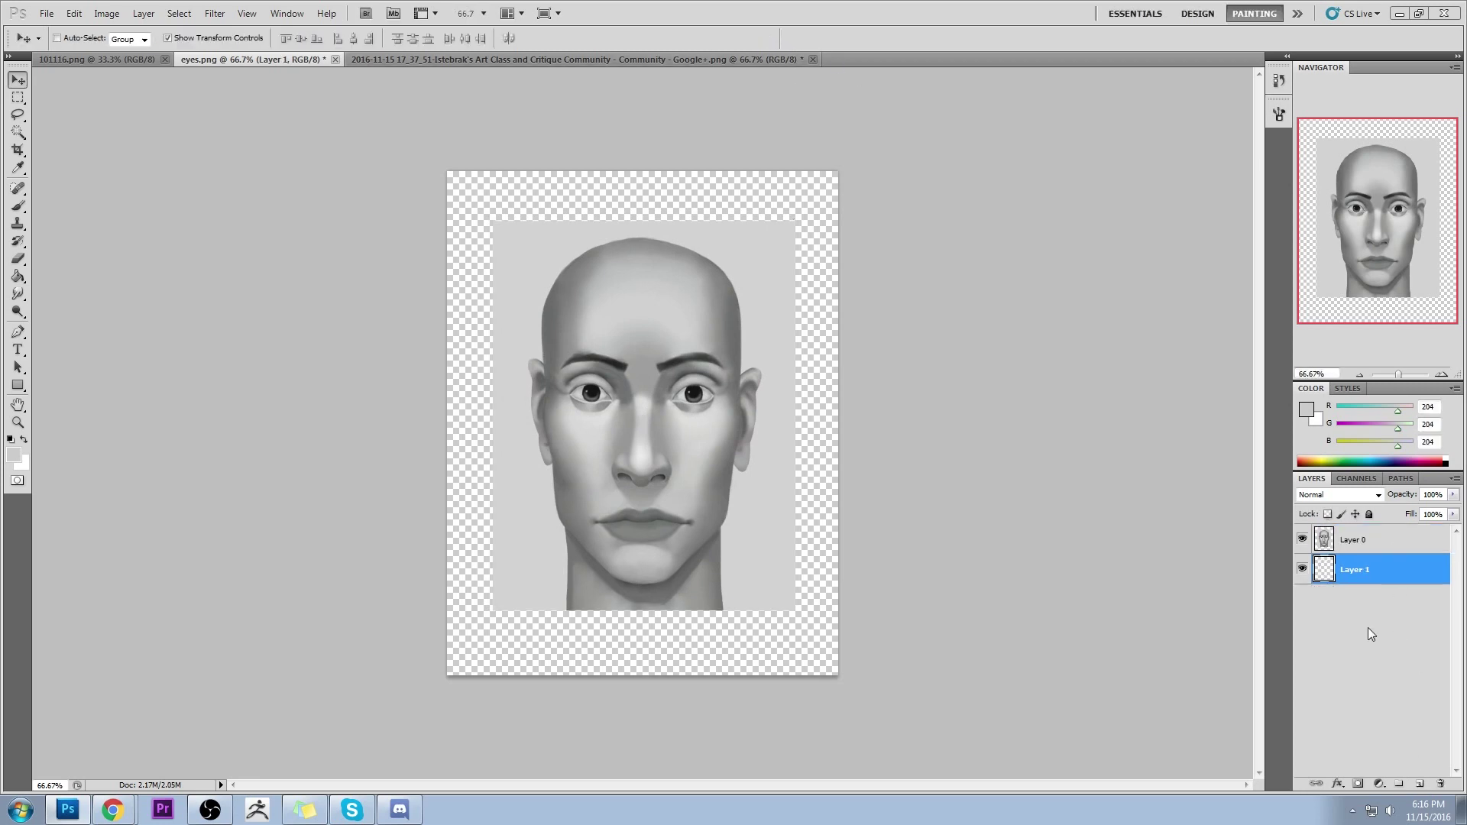
{"action": "key", "text": "g"}
{"action": "left_click", "coordinate": [775, 317], "text": "alt"}
{"action": "left_click", "coordinate": [804, 325]}
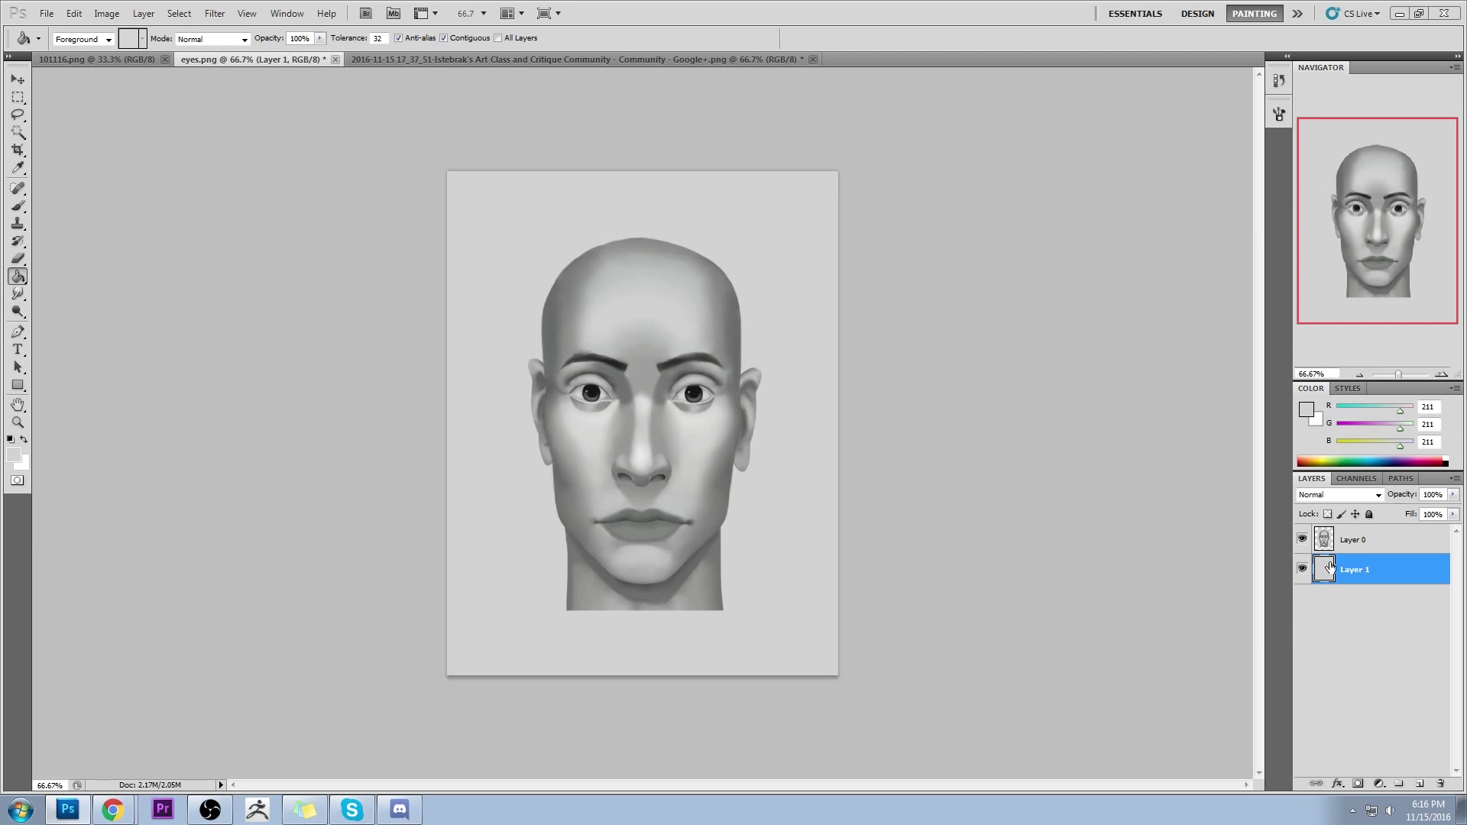
{"action": "right_click", "coordinate": [1360, 540]}
{"action": "left_click", "coordinate": [1322, 503]}
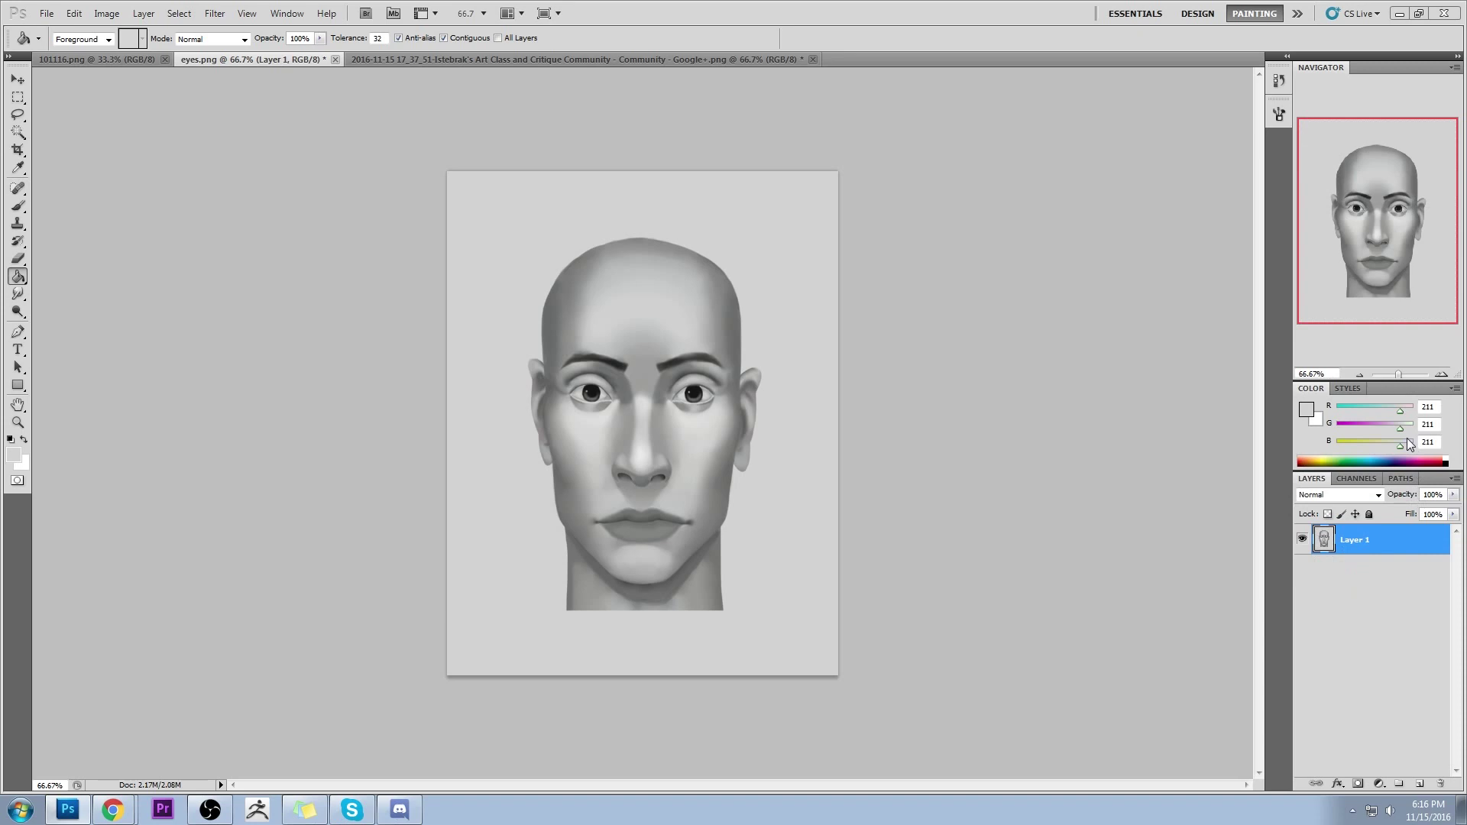
{"action": "left_click", "coordinate": [1302, 541]}
{"action": "left_click", "coordinate": [1302, 541]}
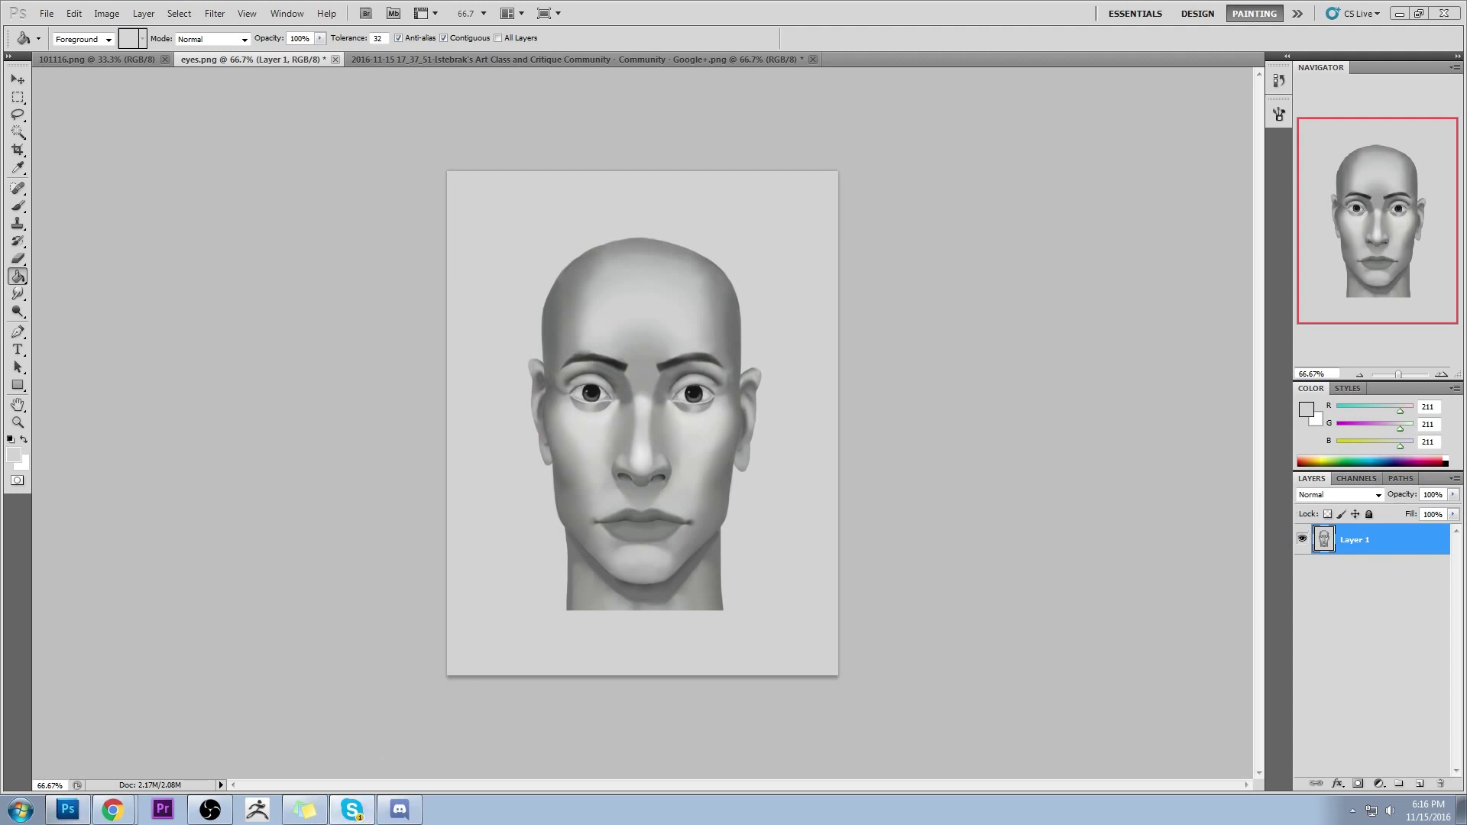
{"action": "left_click", "coordinate": [1118, 110]}
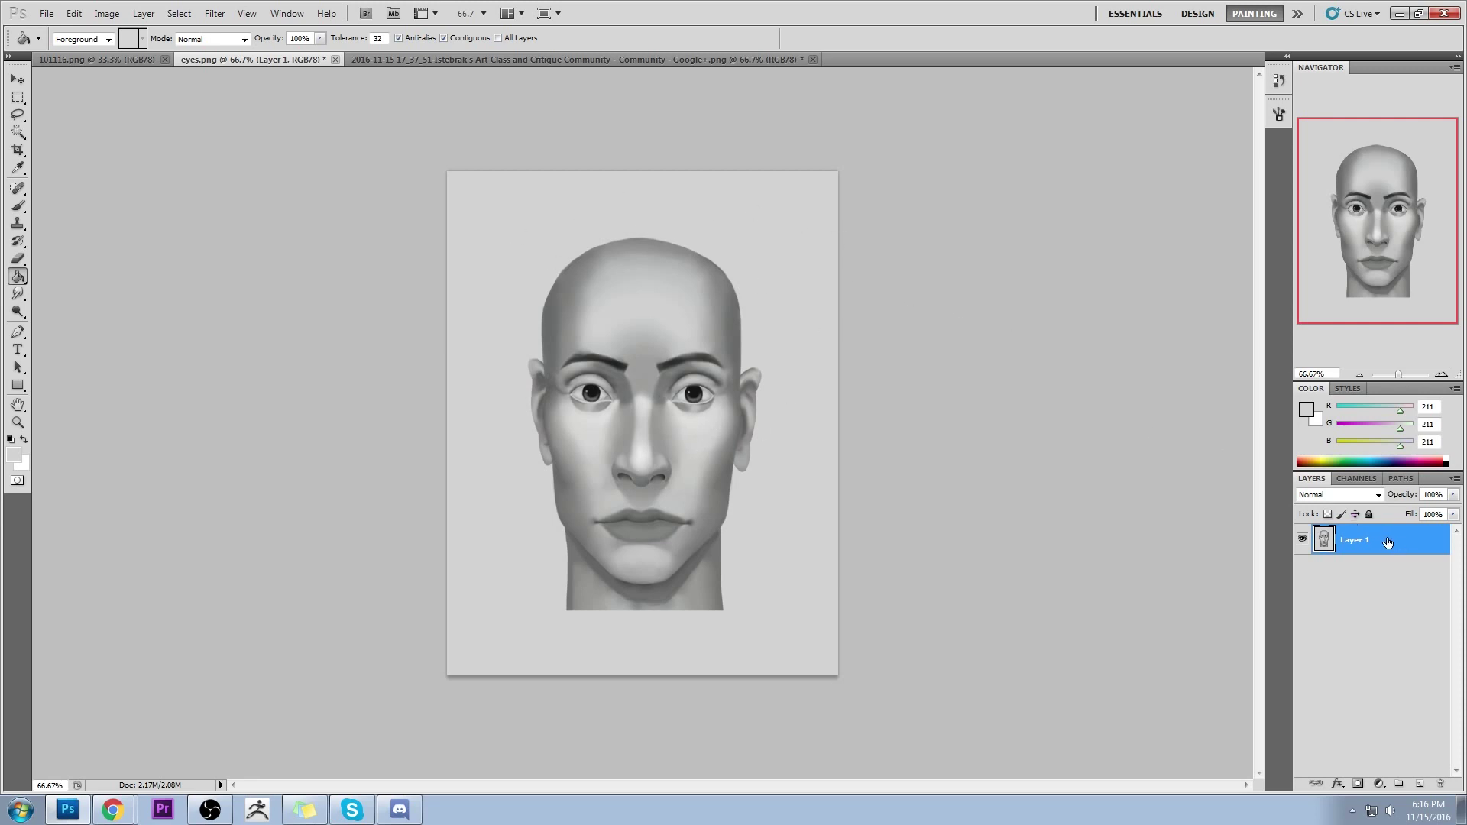
Scale the merged portrait layer down to 89% in width and height
{"action": "key", "text": "v"}
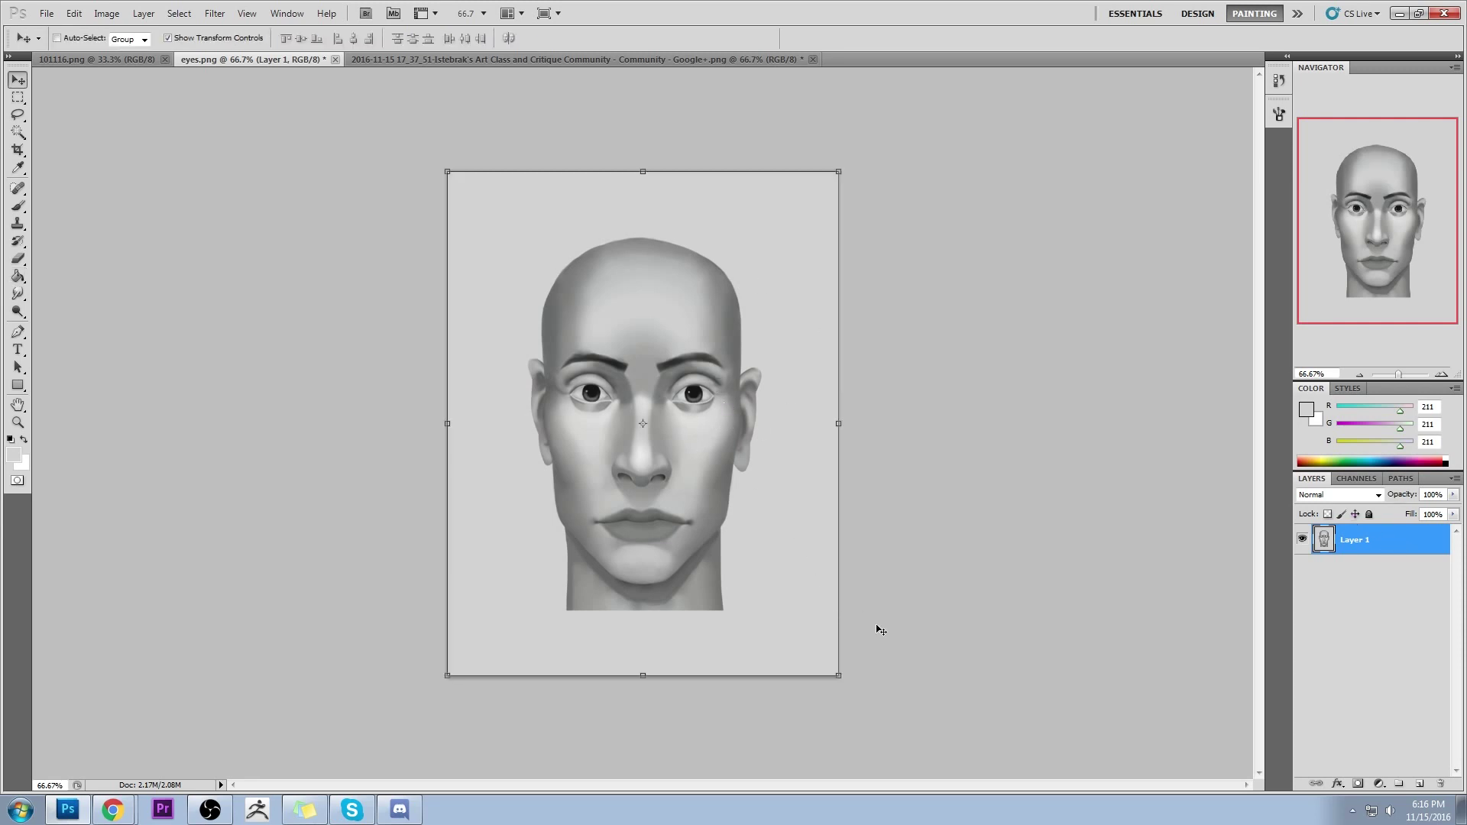
{"action": "left_click_drag", "start_coordinate": [840, 672], "coordinate": [797, 621]}
{"action": "key", "text": "shift+Right"}
{"action": "key", "text": "shift+Right"}
{"action": "key", "text": "shift+Right"}
{"action": "key", "text": "shift+Right"}
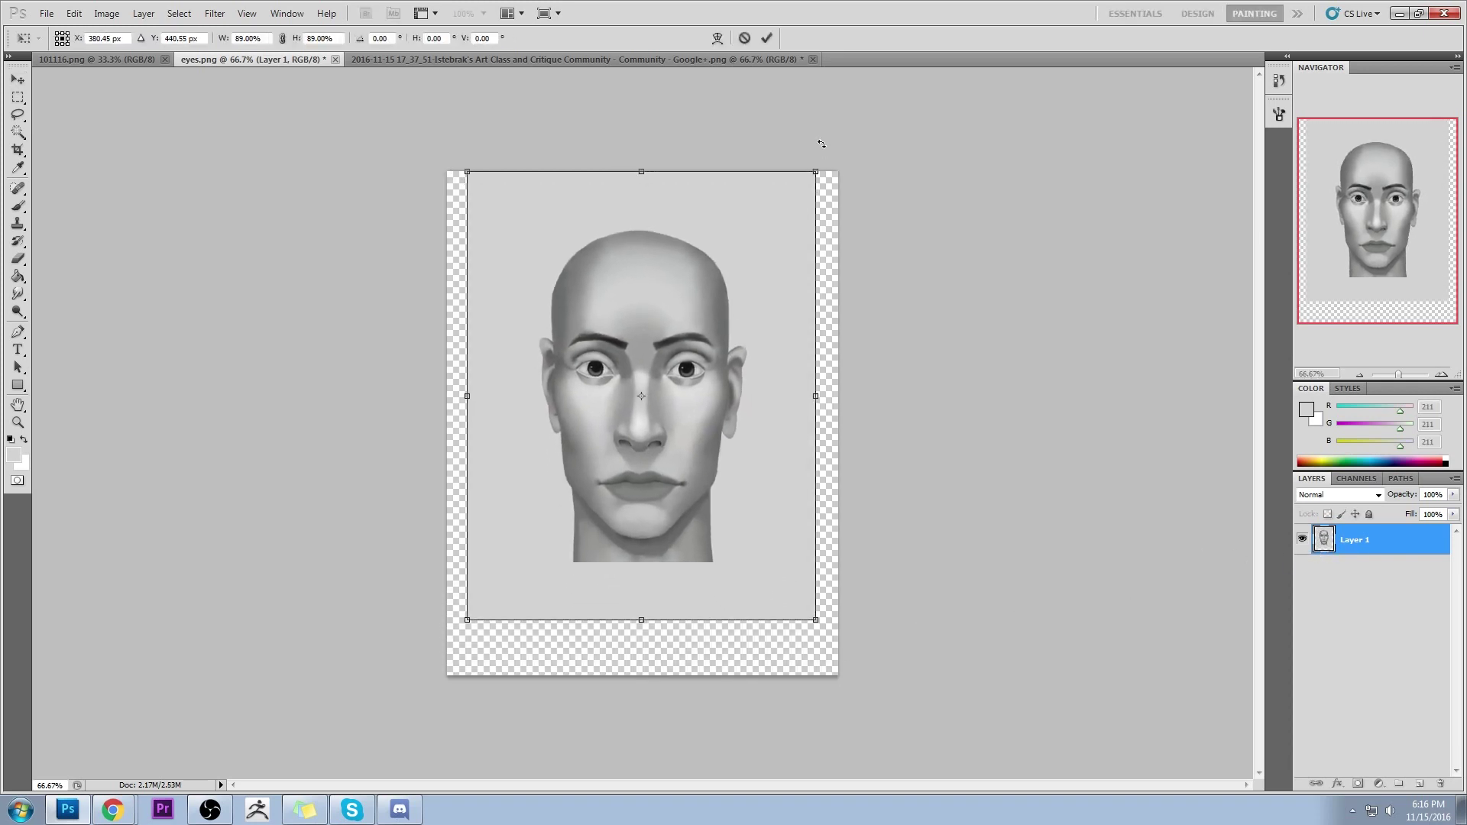
{"action": "left_click", "coordinate": [767, 37]}
Add another layer beneath the portrait and fill it with the backdrop gray
{"action": "left_click", "coordinate": [1418, 783]}
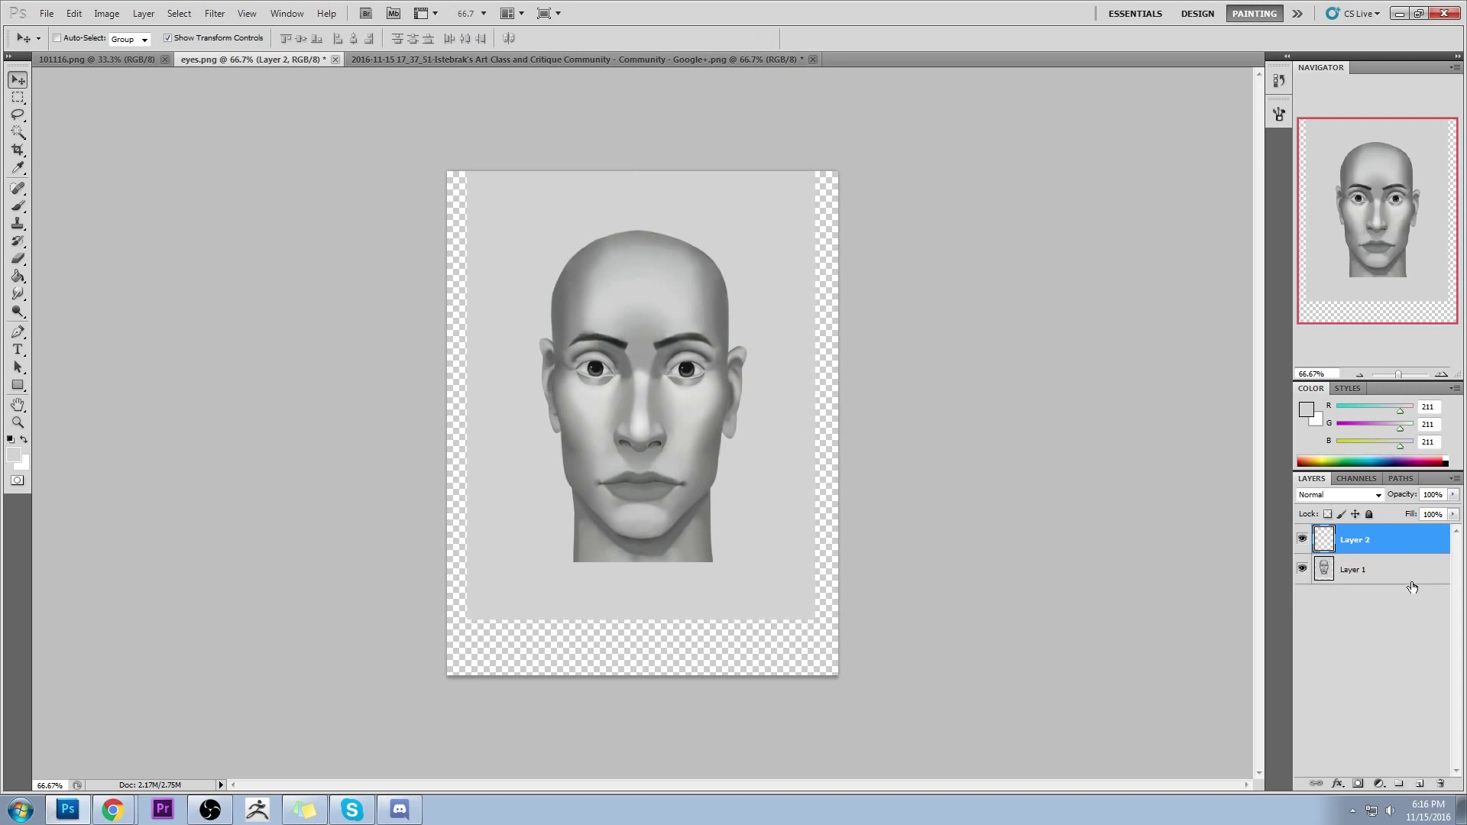
{"action": "left_click_drag", "start_coordinate": [1390, 542], "coordinate": [1404, 629]}
{"action": "key", "text": "g"}
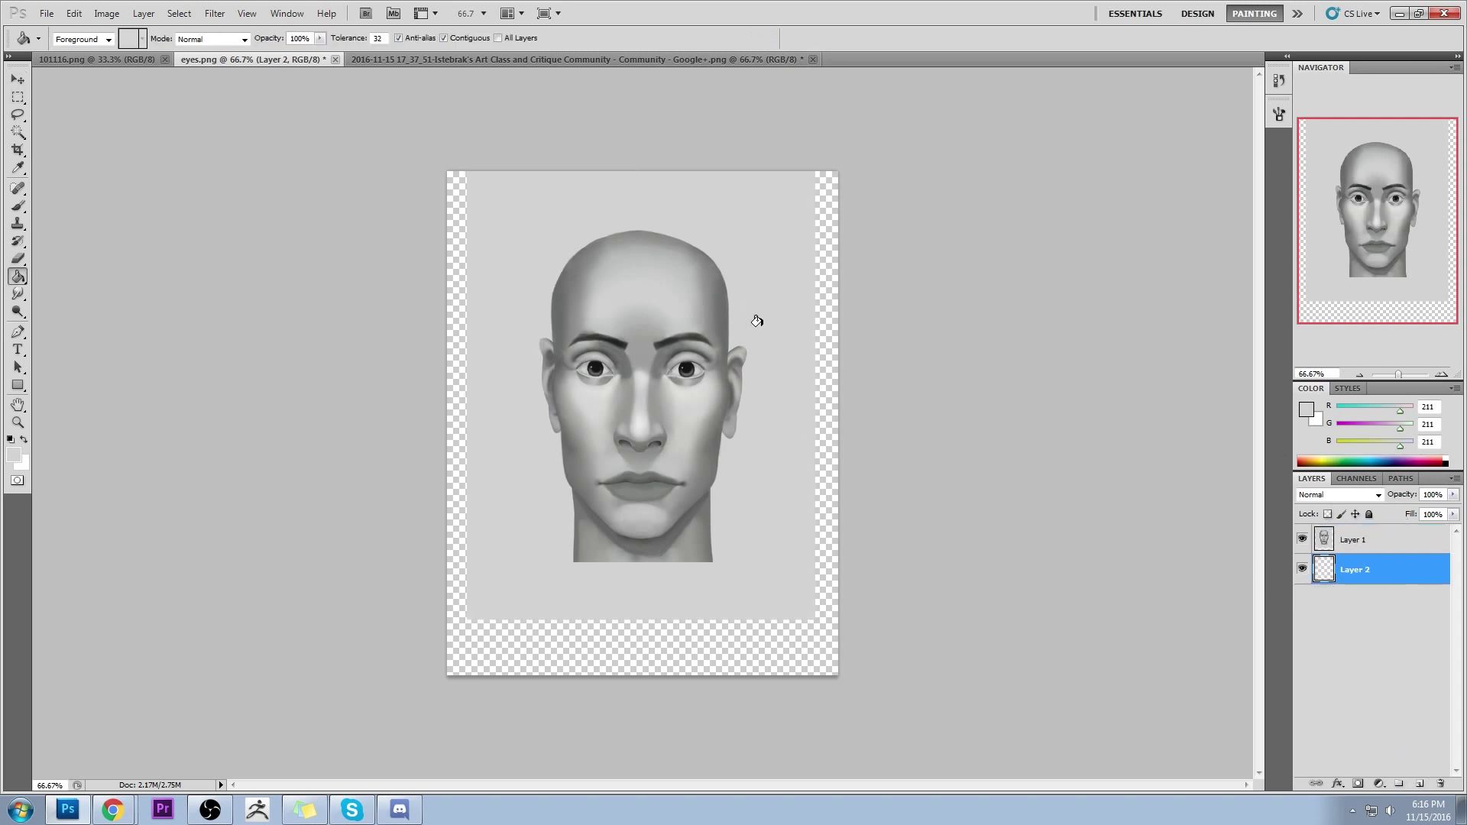
{"action": "left_click", "coordinate": [818, 341]}
Shift the portrait layer slightly down on the canvas and stretch its width to 107.49%, keeping the height at 100%
{"action": "left_click", "coordinate": [1408, 546]}
{"action": "key", "text": "v"}
{"action": "left_click_drag", "start_coordinate": [719, 382], "coordinate": [723, 392]}
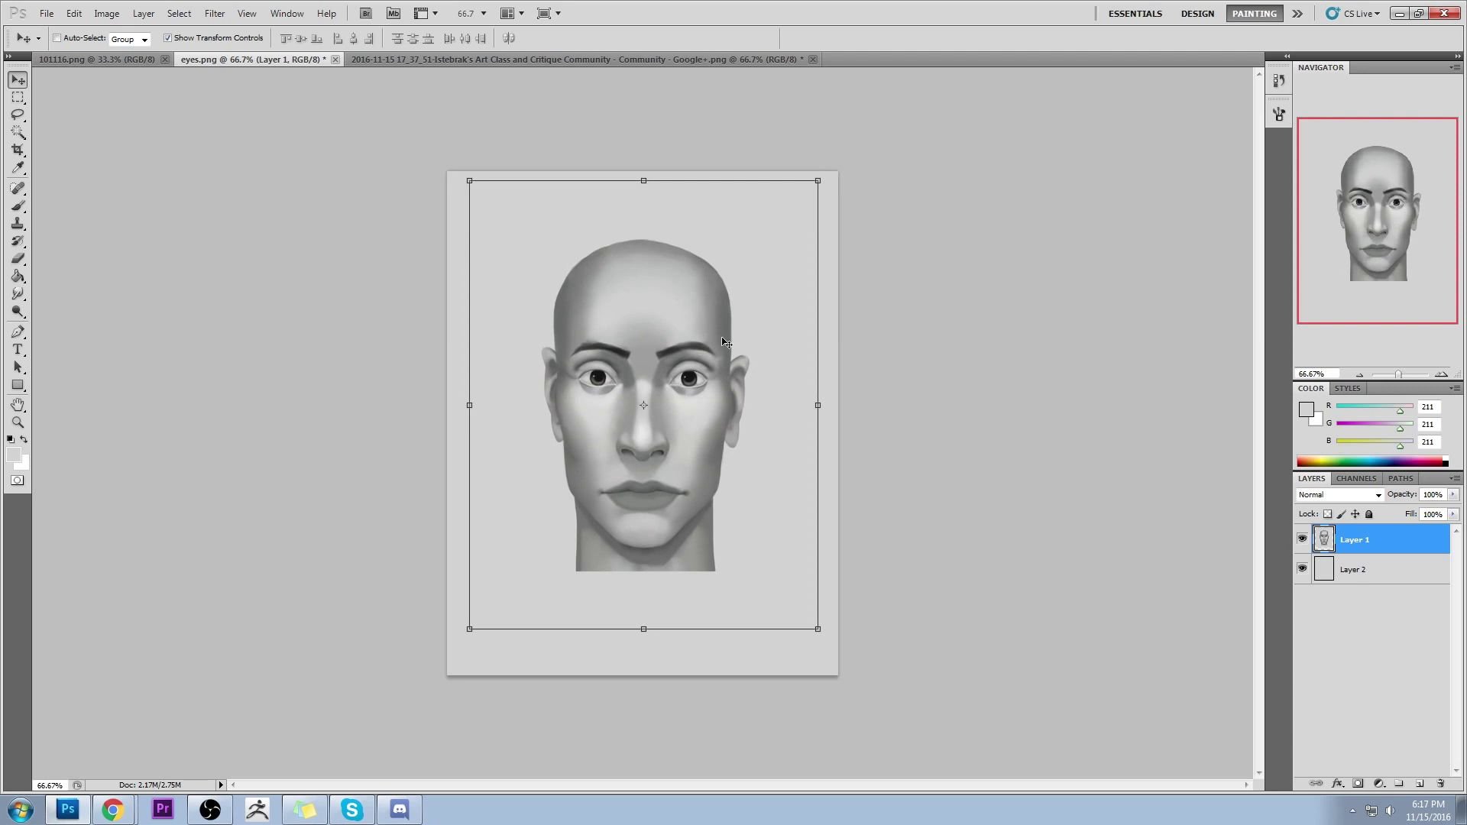
{"action": "key", "text": "m"}
{"action": "right_click", "coordinate": [693, 343]}
{"action": "left_click", "coordinate": [1351, 537]}
{"action": "key", "text": "ctrl+t"}
{"action": "mouse_move", "coordinate": [823, 404]}
{"action": "left_mouse_down"}
{"action": "mouse_move", "coordinate": [849, 404]}
{"action": "mouse_move", "coordinate": [771, 429]}
{"action": "mouse_move", "coordinate": [821, 410]}
{"action": "left_mouse_up"}
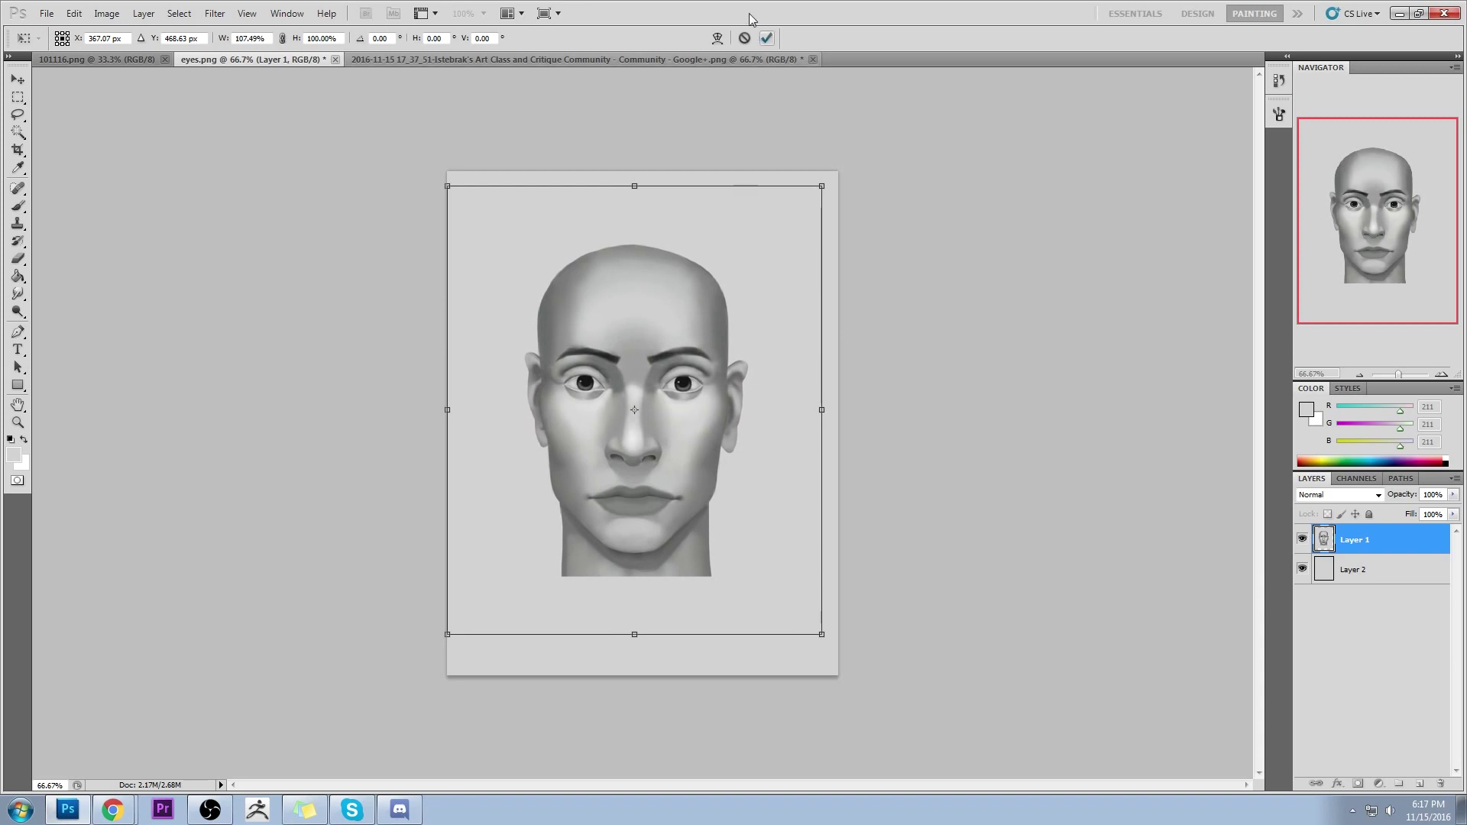
{"action": "left_click", "coordinate": [766, 37]}
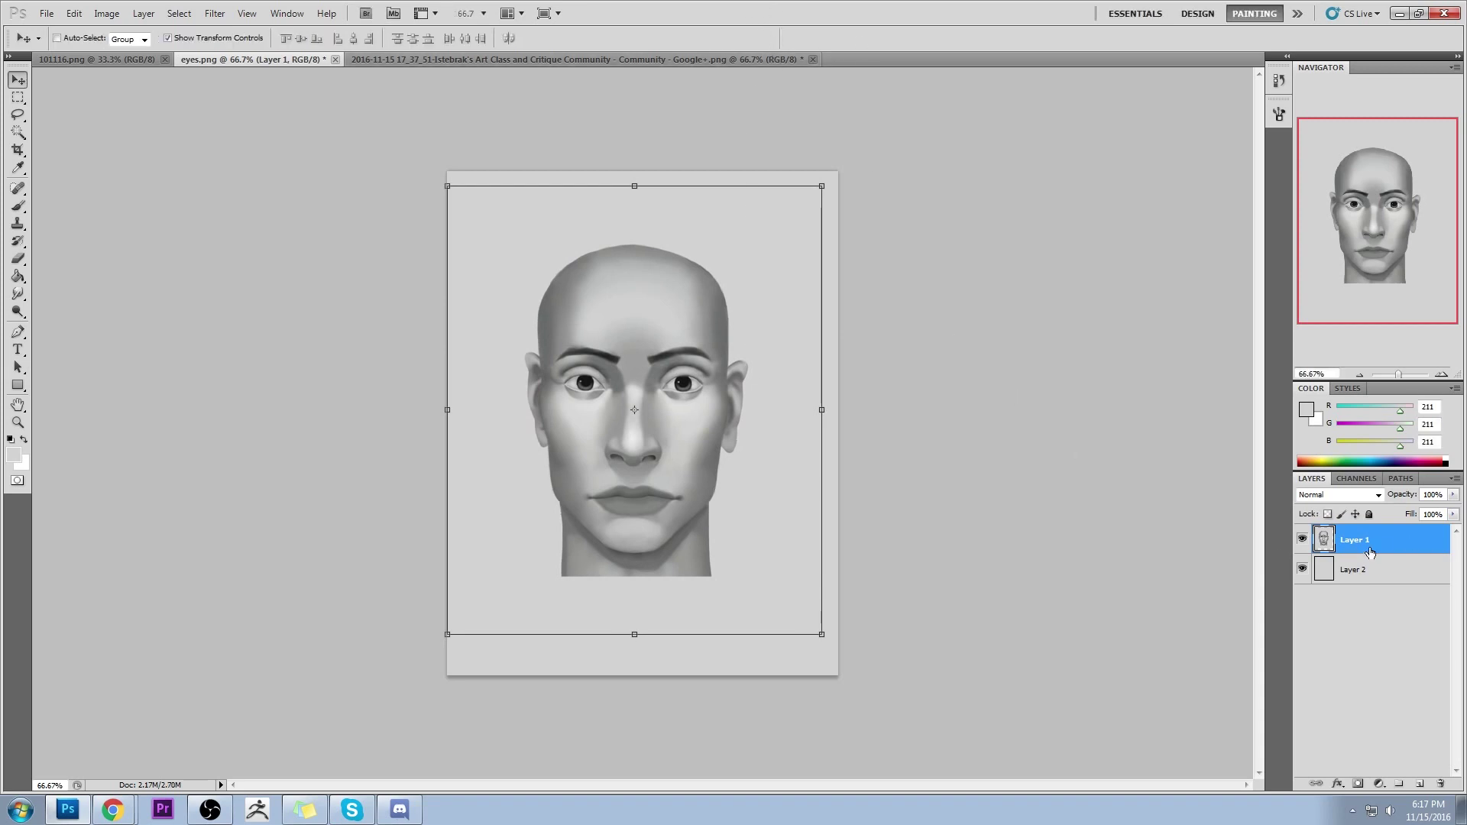
Lasso the mouth, copy it to its own layer, shrink it to about 89% and nudge it right to recenter it
{"action": "key", "text": "l"}
{"action": "mouse_move", "coordinate": [682, 485]}
{"action": "left_mouse_down"}
{"action": "mouse_move", "coordinate": [648, 474]}
{"action": "mouse_move", "coordinate": [701, 481]}
{"action": "mouse_move", "coordinate": [688, 478]}
{"action": "left_mouse_up"}
{"action": "key", "text": "ctrl+j"}
{"action": "key", "text": "v"}
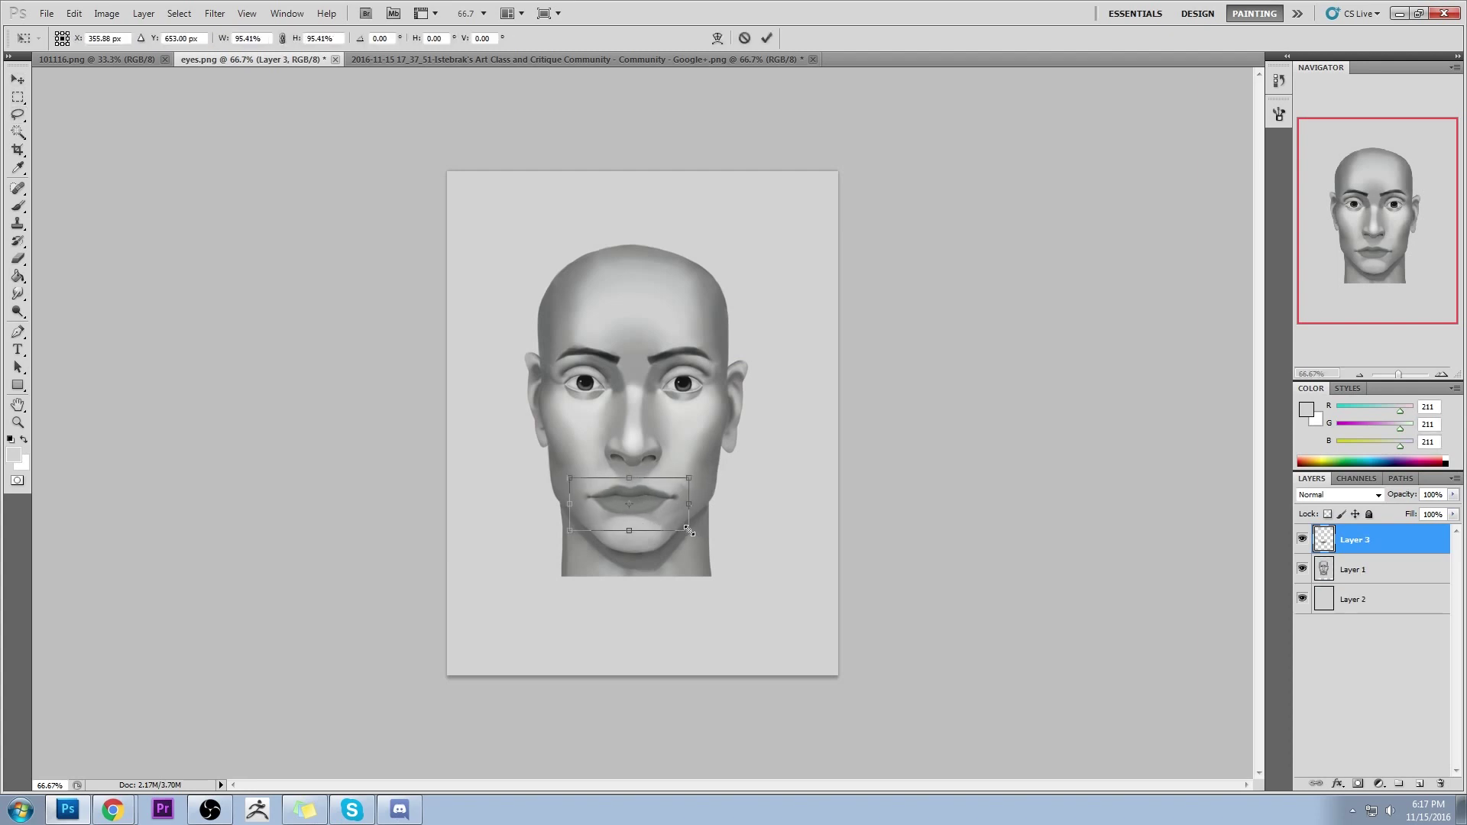
{"action": "left_click_drag", "start_coordinate": [690, 532], "coordinate": [655, 505]}
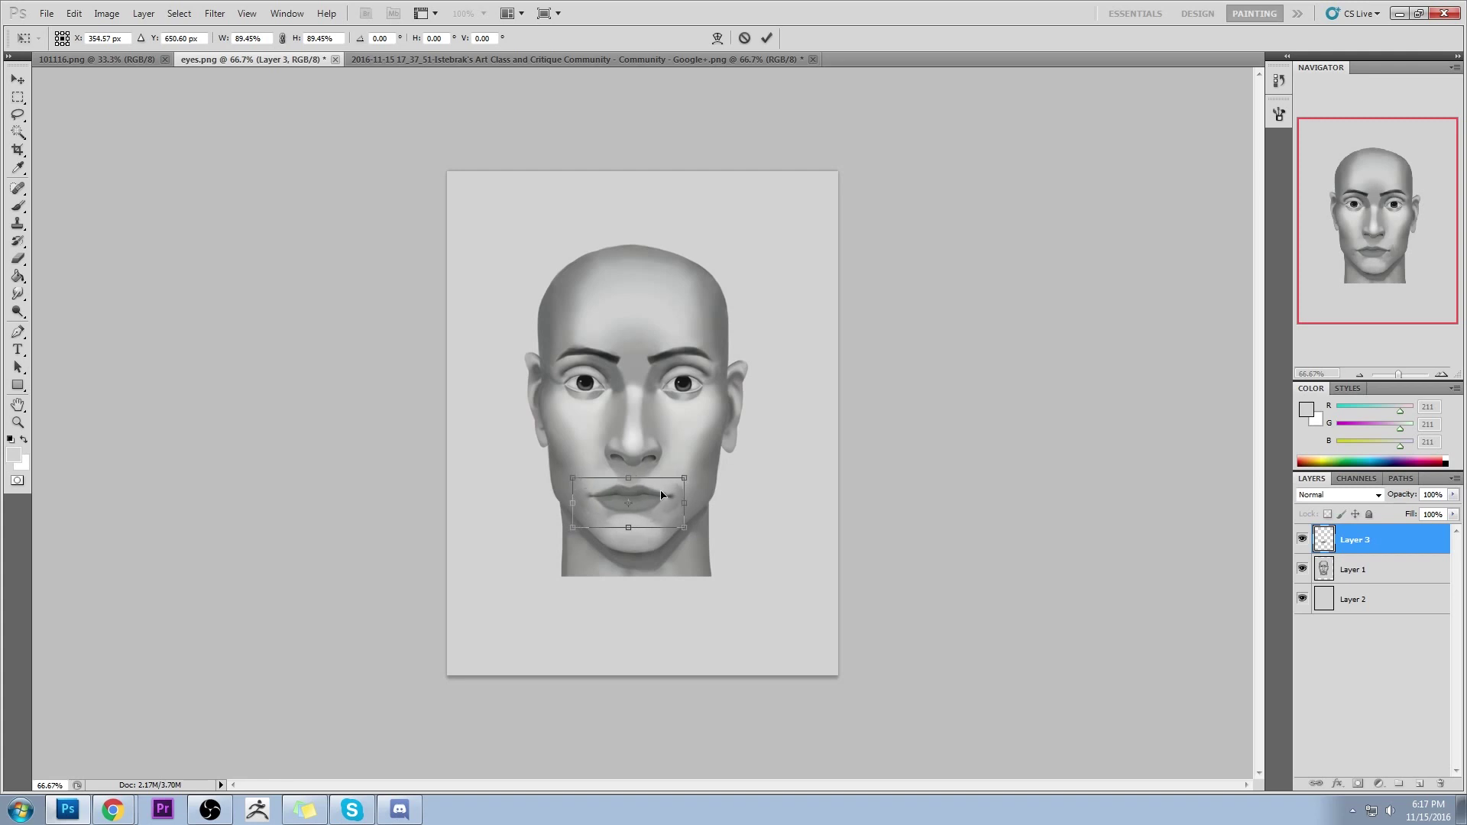
{"action": "key", "text": "Right"}
{"action": "key", "text": "Right"}
{"action": "key", "text": "Right"}
{"action": "key", "text": "Return"}
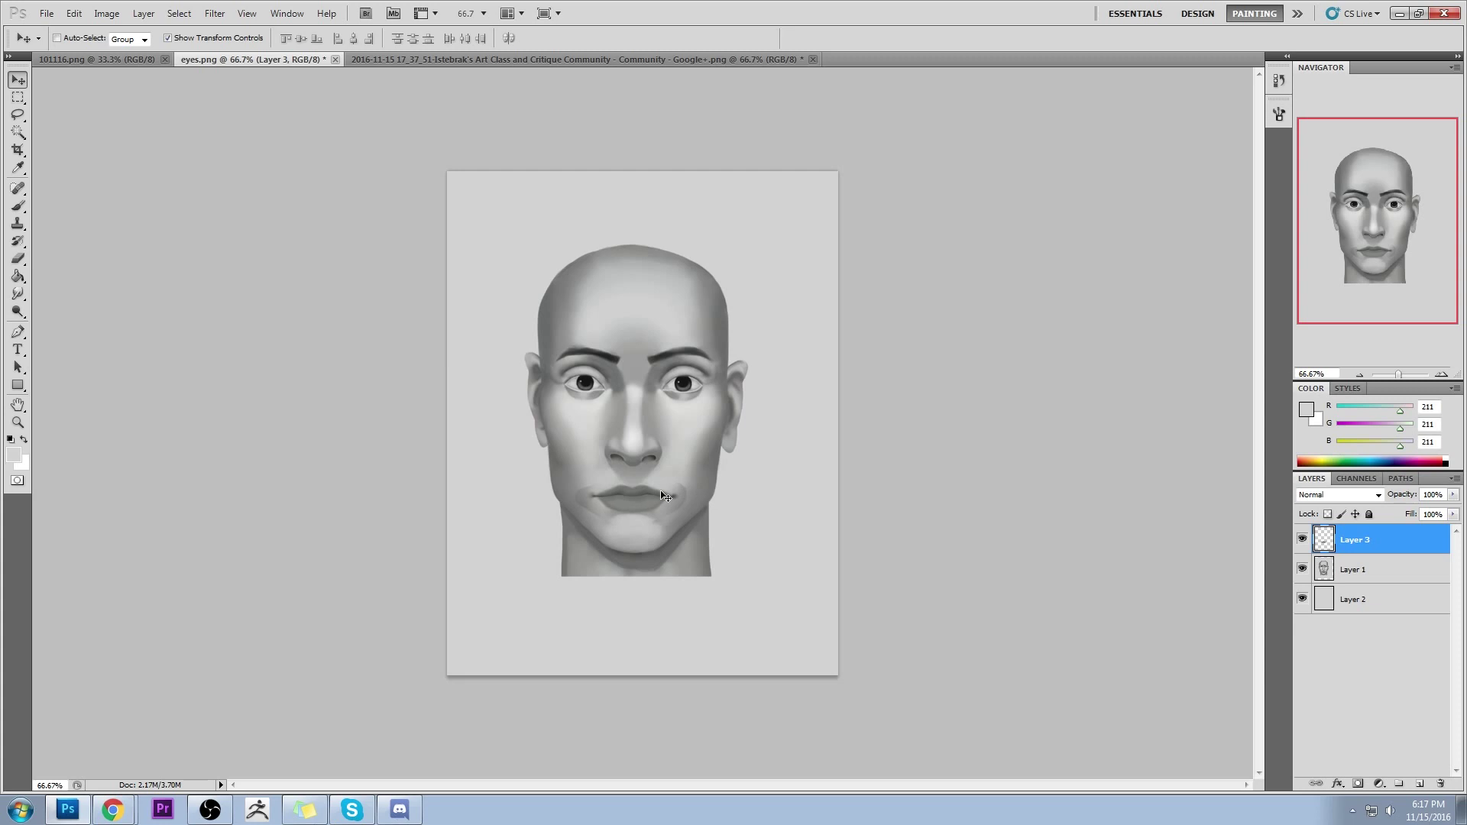
Lock the mouth layer's transparent pixels and blend around the mouth corners with sampled skin grays and a 250 px brush
{"action": "left_click", "coordinate": [1327, 514]}
{"action": "key", "text": "b"}
{"action": "right_click", "coordinate": [624, 379]}
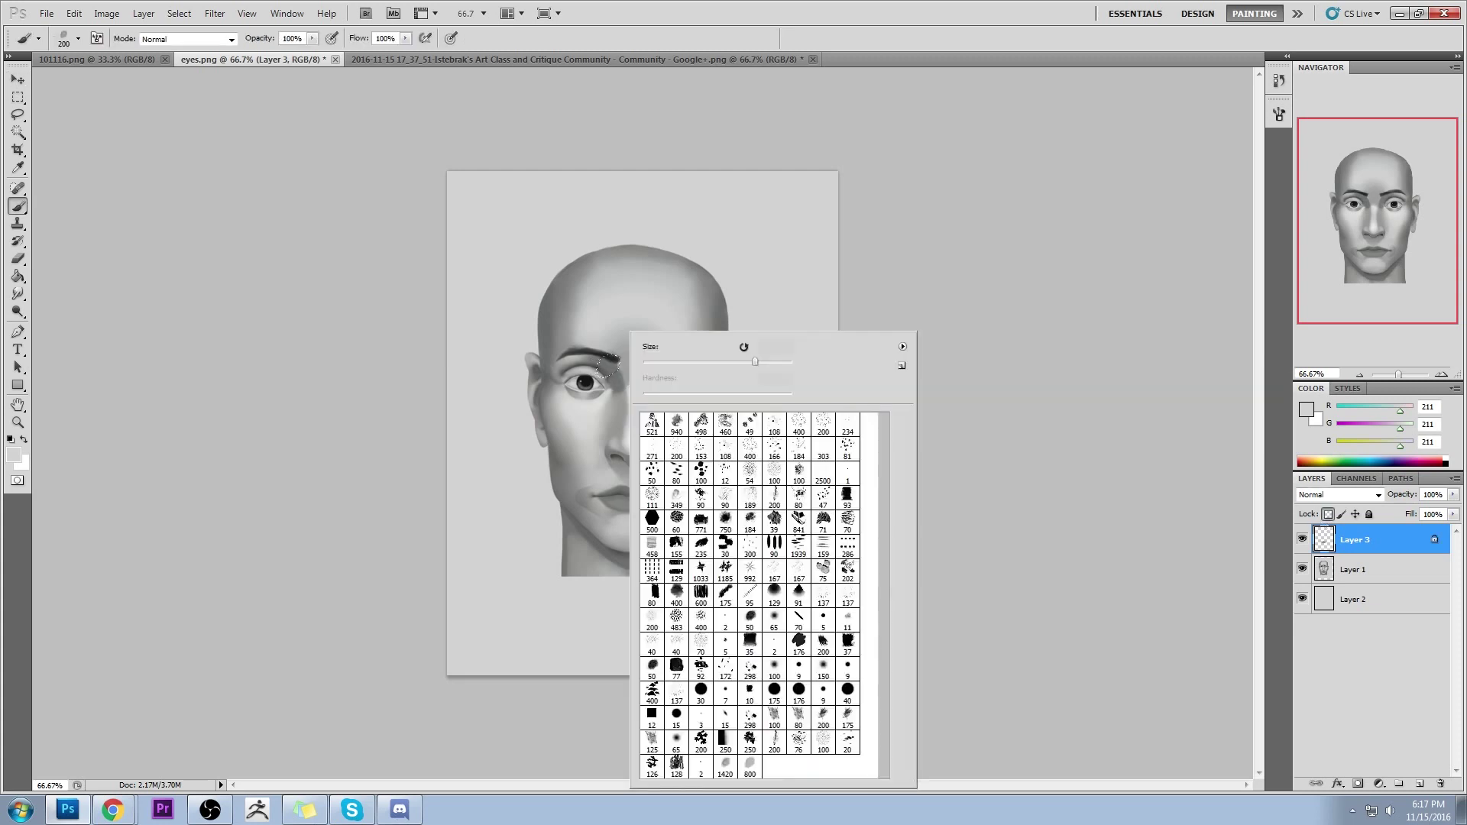
{"action": "double_click", "coordinate": [775, 647]}
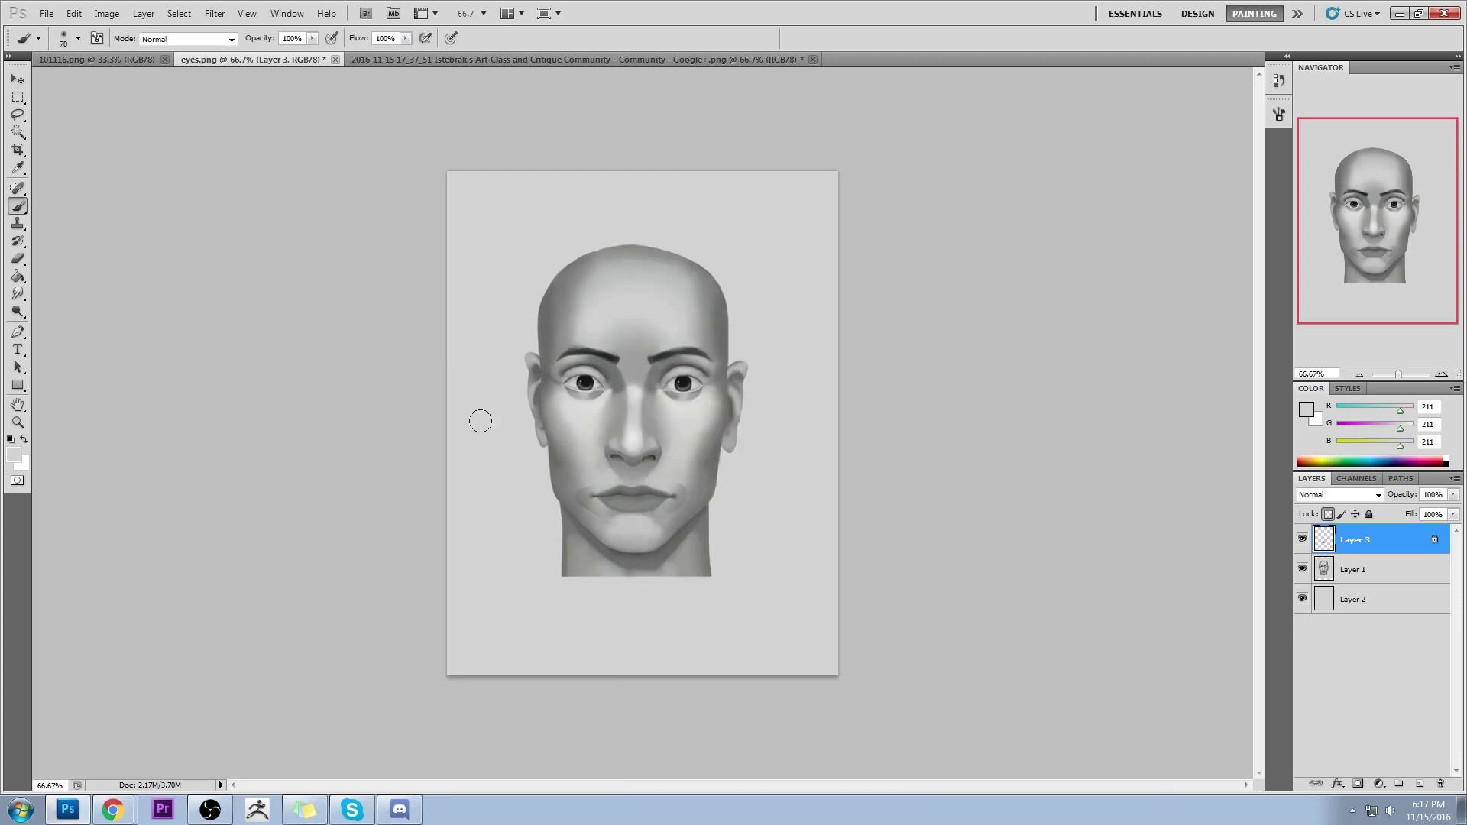
{"action": "left_click", "coordinate": [577, 479], "text": "alt"}
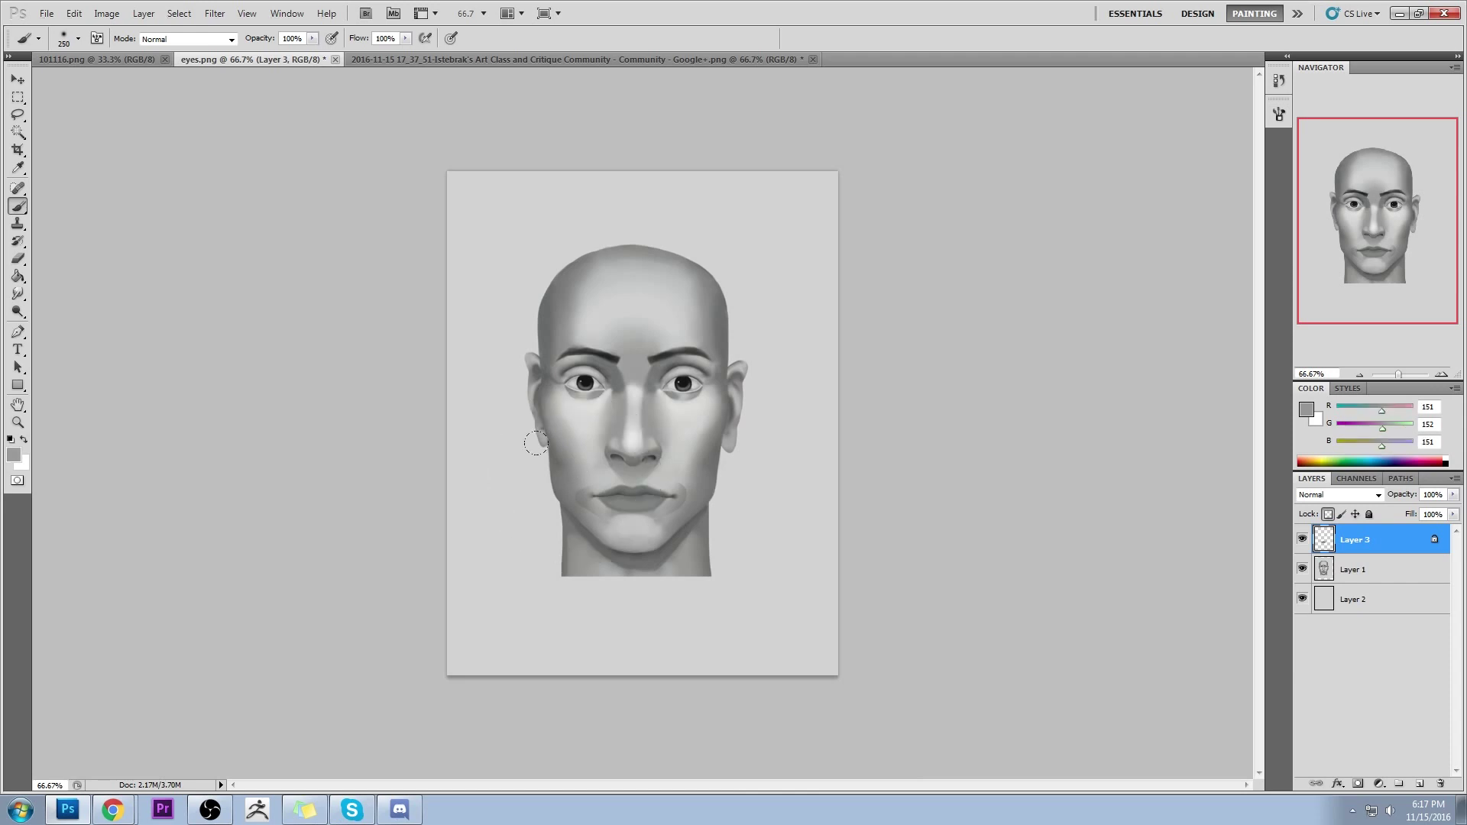
{"action": "left_click", "coordinate": [540, 453], "text": "alt"}
{"action": "left_click", "coordinate": [572, 489], "text": "alt"}
{"action": "left_click", "coordinate": [583, 483], "text": "alt"}
{"action": "left_click", "coordinate": [591, 476], "text": "alt"}
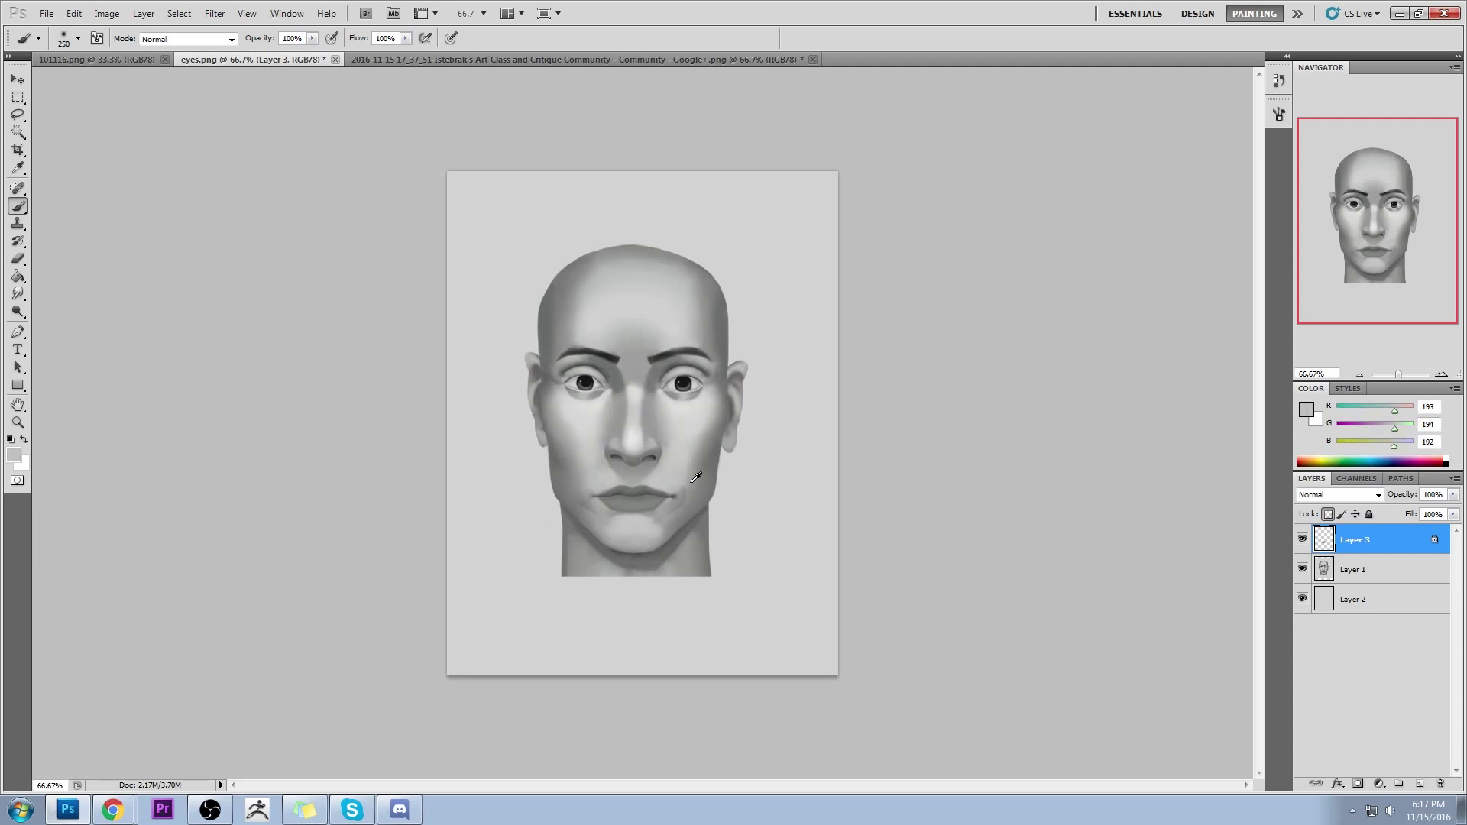
{"action": "left_click", "coordinate": [651, 444], "text": "alt"}
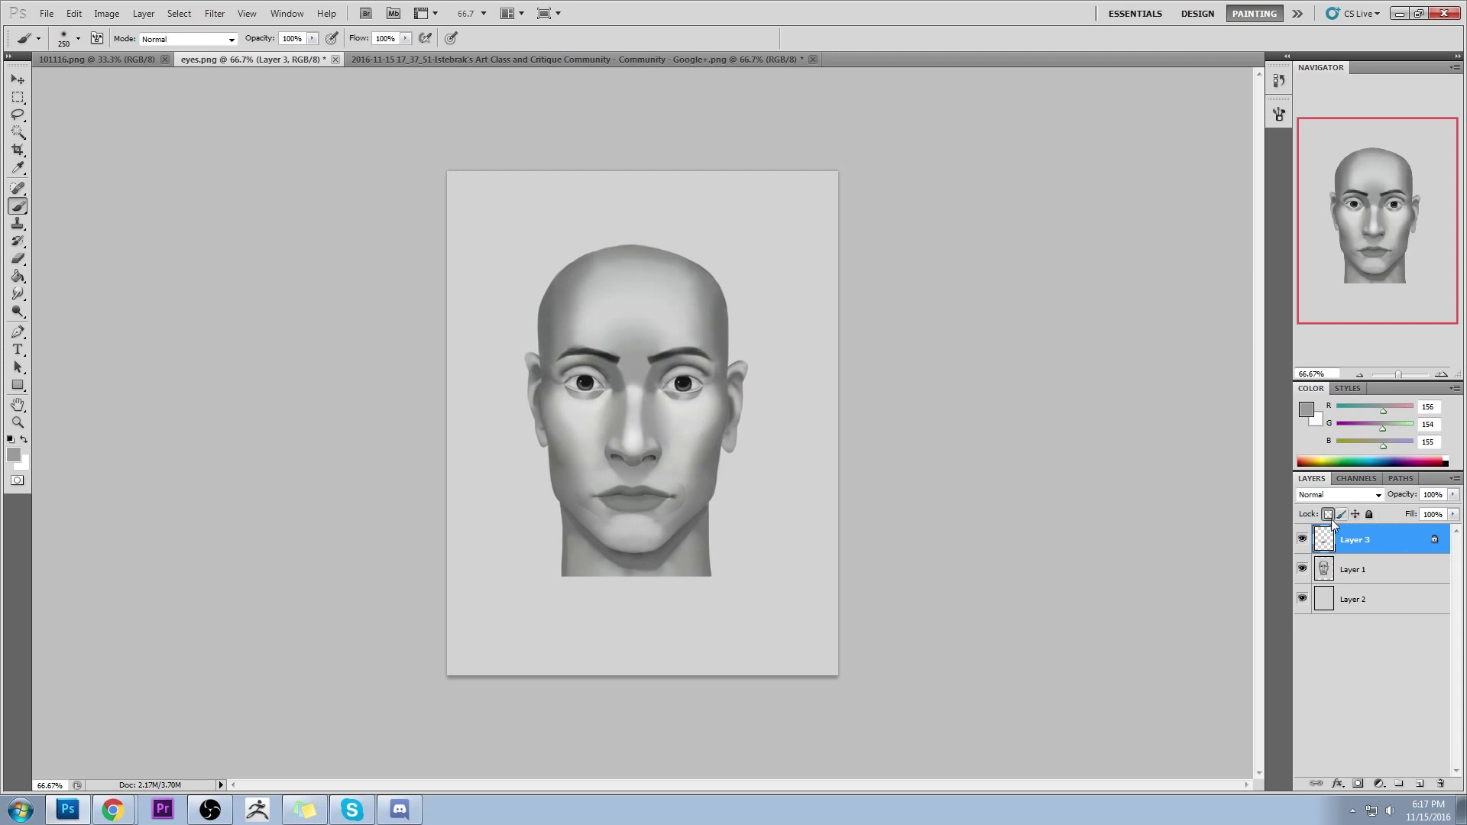
Unlock the mouth layer's transparent pixels and reduce the Eraser to 60 px for softening the patch edges
{"action": "key", "text": "e"}
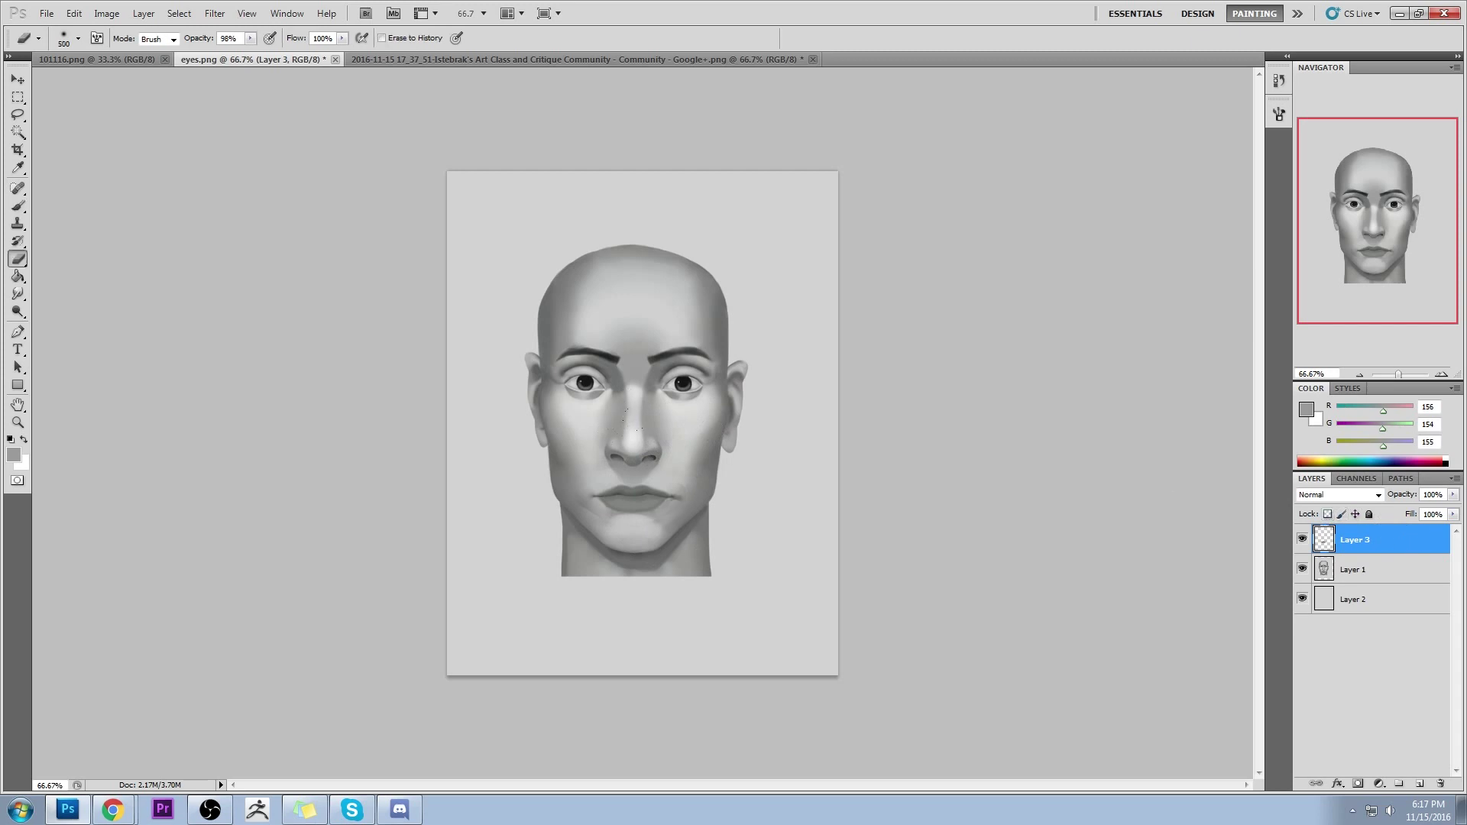
{"action": "key", "text": "bracketleft"}
{"action": "key", "text": "bracketleft"}
{"action": "key", "text": "bracketleft"}
{"action": "key", "text": "bracketleft"}
{"action": "key", "text": "bracketleft"}
Compare the face with and without the resized mouth, and merge the mouth layer down into the portrait
{"action": "left_click", "coordinate": [1302, 540]}
{"action": "left_click", "coordinate": [1301, 540]}
{"action": "left_click", "coordinate": [1302, 540]}
{"action": "left_click", "coordinate": [1303, 540]}
{"action": "left_click", "coordinate": [1303, 540]}
{"action": "left_click", "coordinate": [1305, 543]}
{"action": "right_click", "coordinate": [1399, 543]}
{"action": "left_click", "coordinate": [1313, 501]}
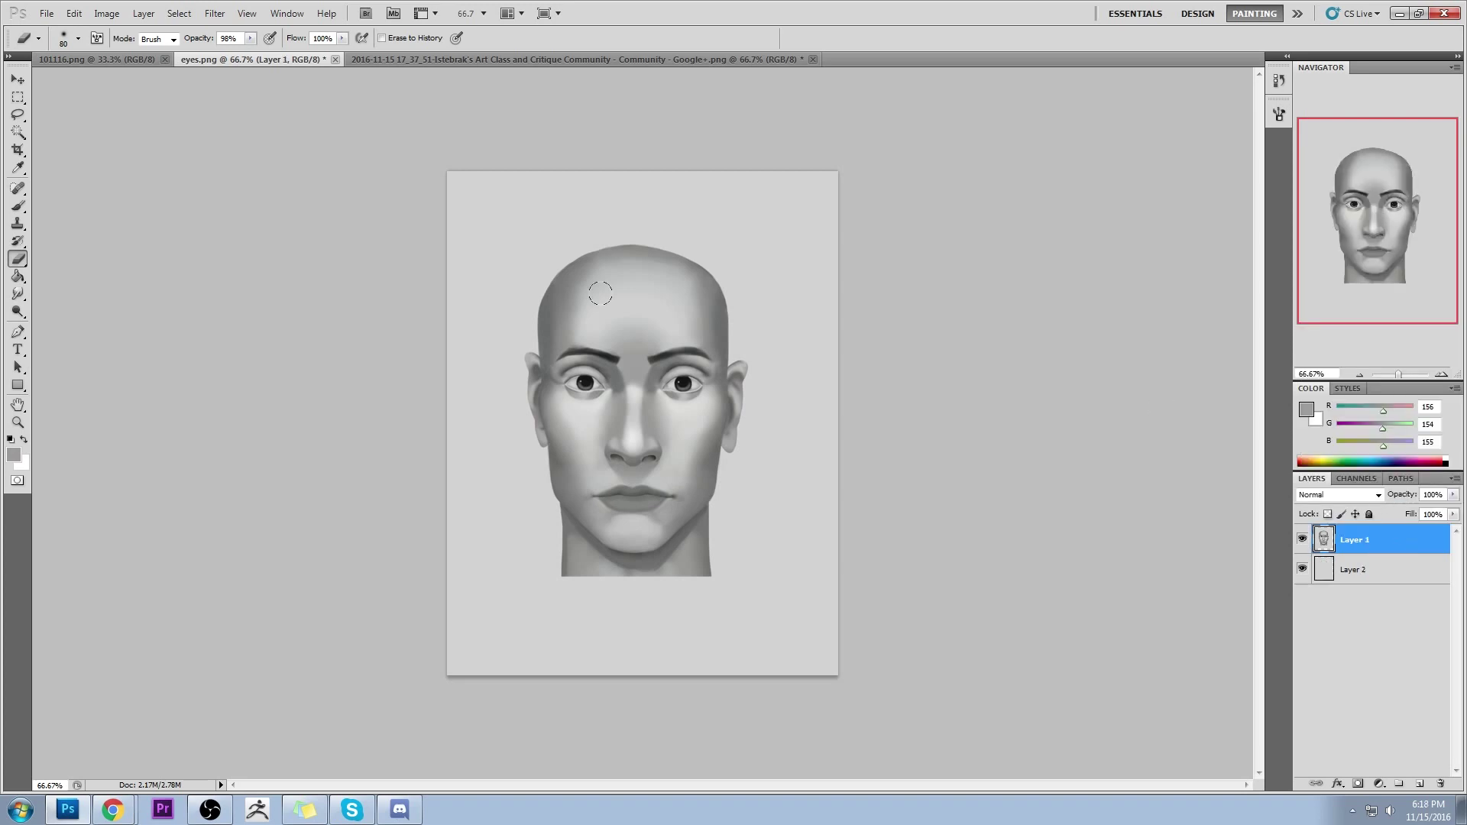
Soften both eyebrows with a much smaller Smudge tool at 32% strength
{"action": "left_click", "coordinate": [19, 295]}
{"action": "left_click", "coordinate": [81, 324]}
{"action": "key", "text": "bracketleft"}
{"action": "key", "text": "bracketleft"}
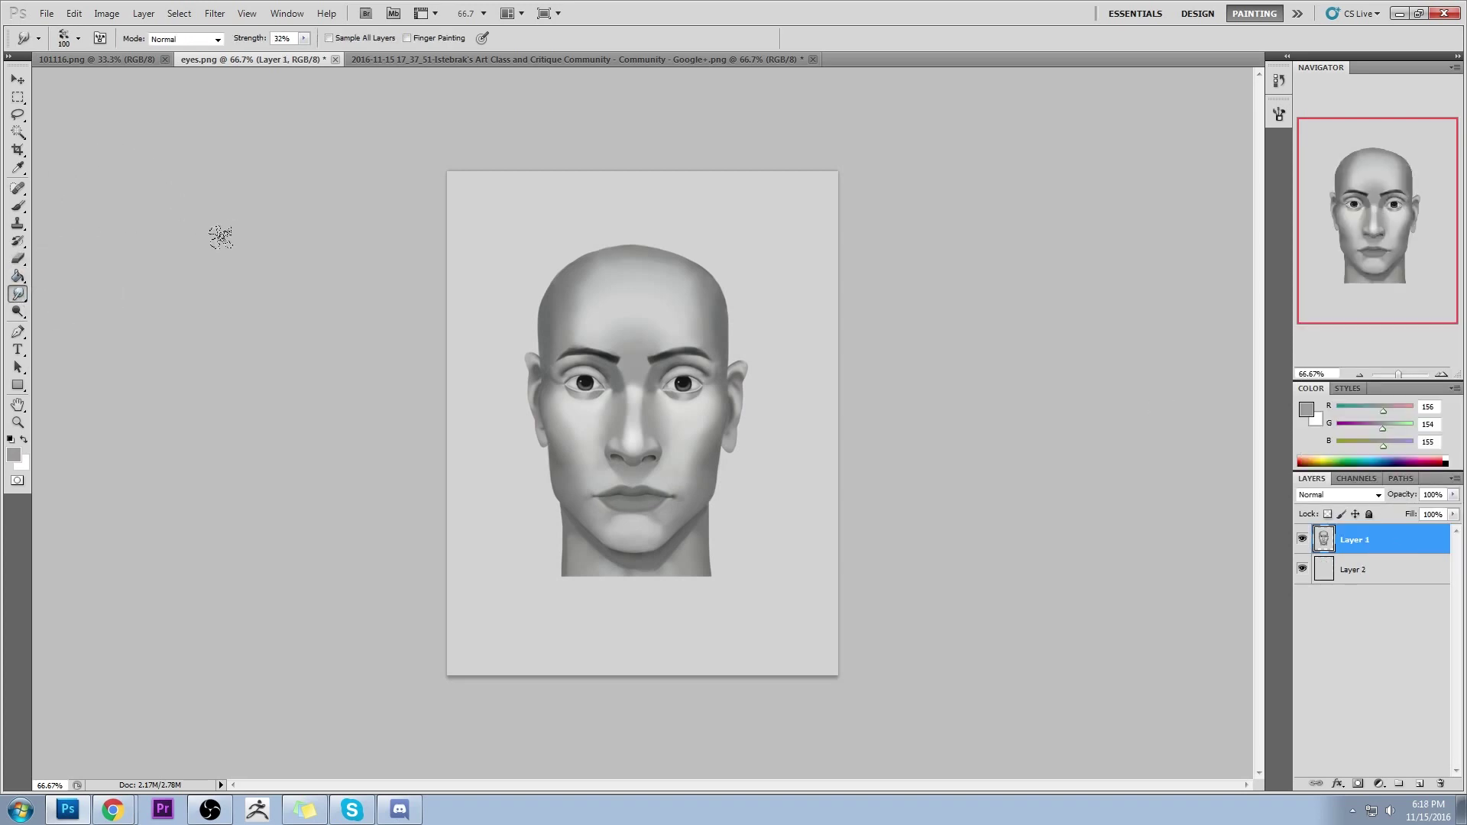
{"action": "key", "text": "bracketleft"}
{"action": "key", "text": "bracketleft"}
{"action": "key", "text": "bracketleft"}
{"action": "key", "text": "bracketleft"}
{"action": "key", "text": "bracketleft"}
{"action": "key", "text": "bracketleft"}
{"action": "key", "text": "bracketleft"}
{"action": "left_click_drag", "start_coordinate": [611, 355], "coordinate": [566, 359]}
{"action": "mouse_move", "coordinate": [690, 353]}
{"action": "left_mouse_down"}
{"action": "mouse_move", "coordinate": [711, 354]}
{"action": "mouse_move", "coordinate": [674, 356]}
{"action": "mouse_move", "coordinate": [717, 360]}
{"action": "mouse_move", "coordinate": [703, 357]}
{"action": "mouse_move", "coordinate": [753, 389]}
{"action": "left_mouse_up"}
Darken the eye socket beneath the right-hand eyebrow with a sampled forehead gray, using a 125 px Darken brush at 46% opacity
{"action": "key", "text": "b"}
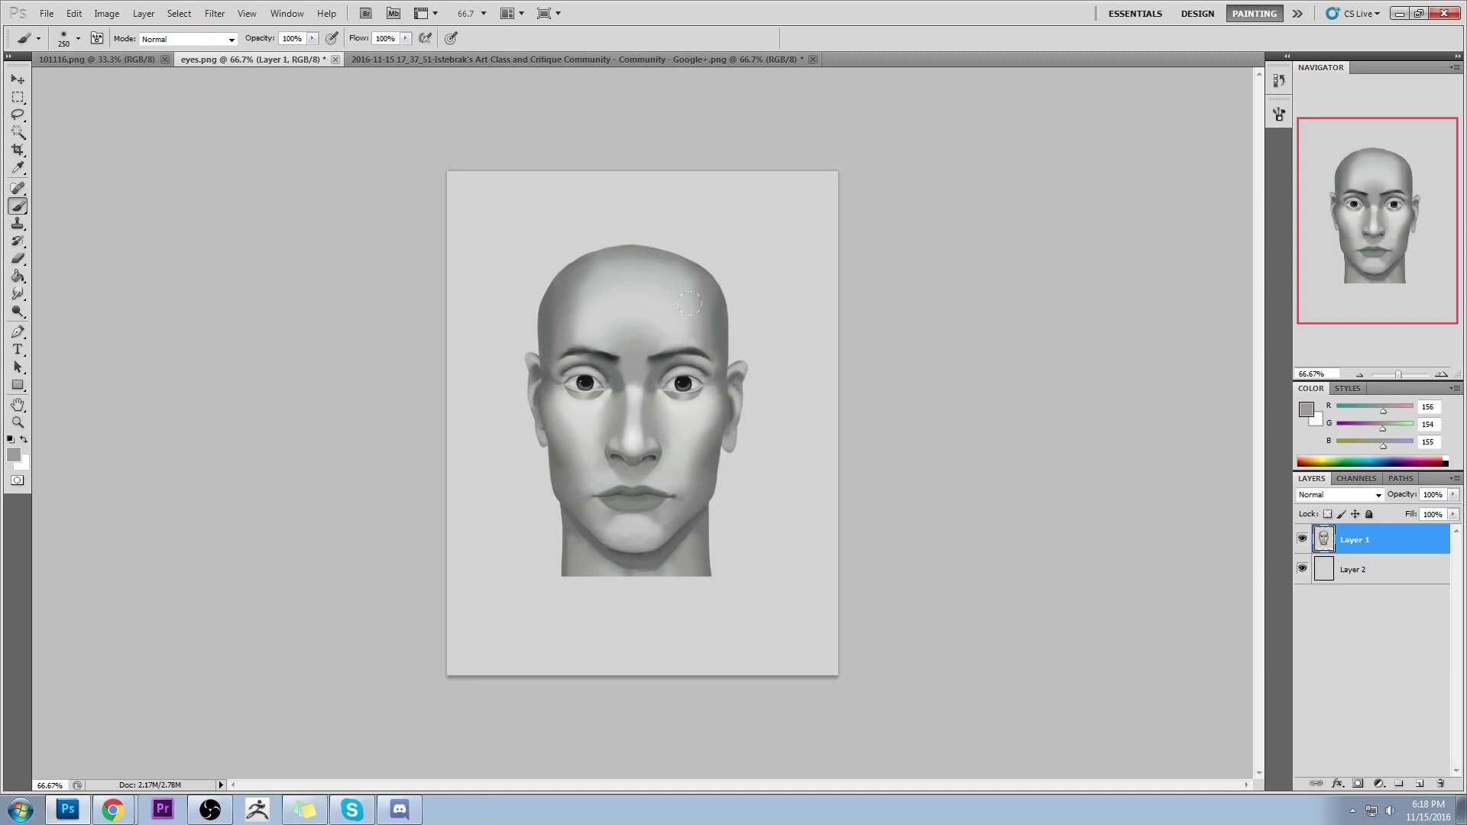
{"action": "left_click", "coordinate": [720, 340], "text": "alt"}
{"action": "left_click", "coordinate": [312, 38]}
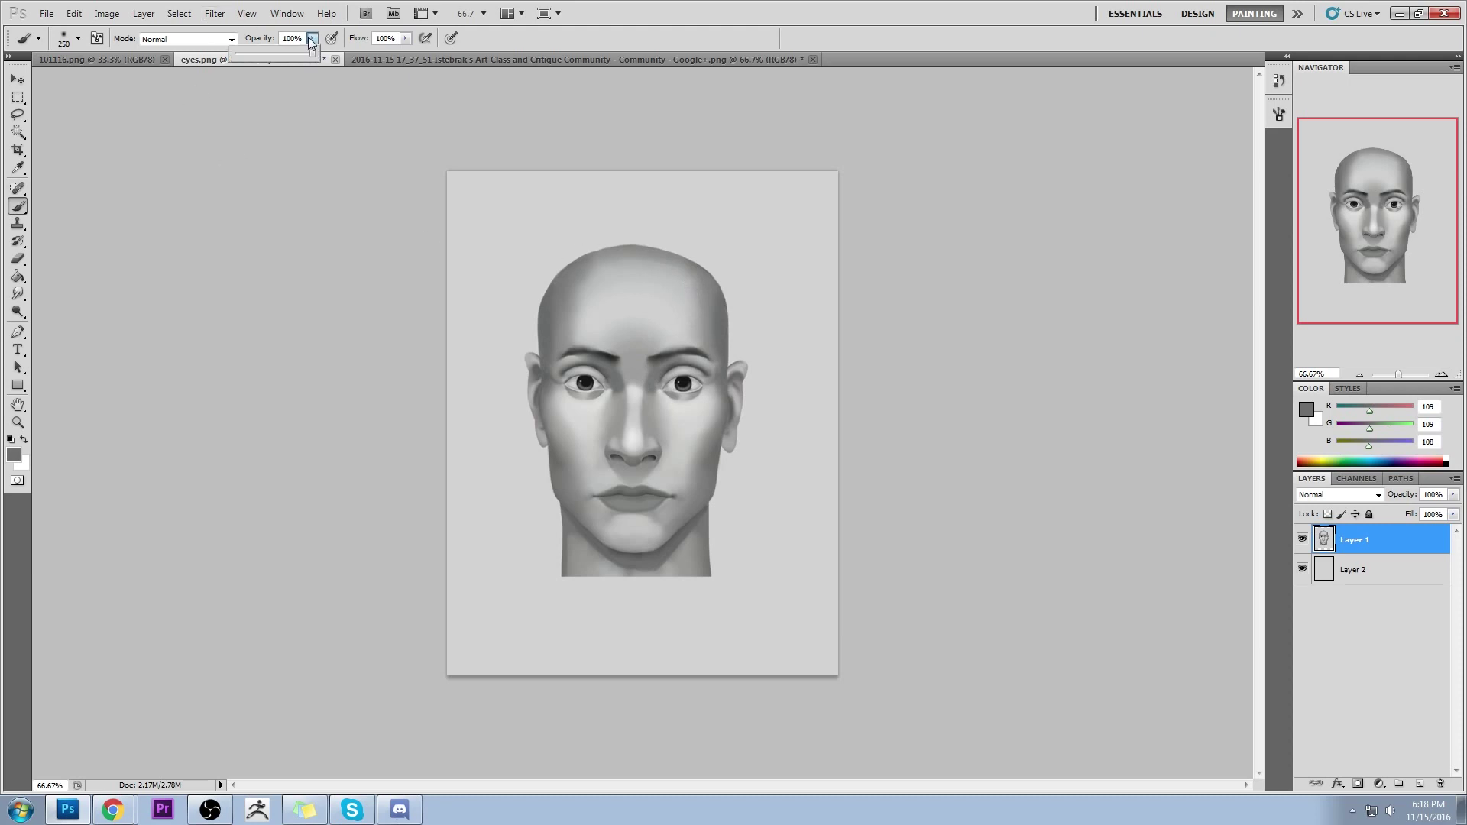
{"action": "left_click", "coordinate": [206, 40]}
{"action": "left_click", "coordinate": [178, 107]}
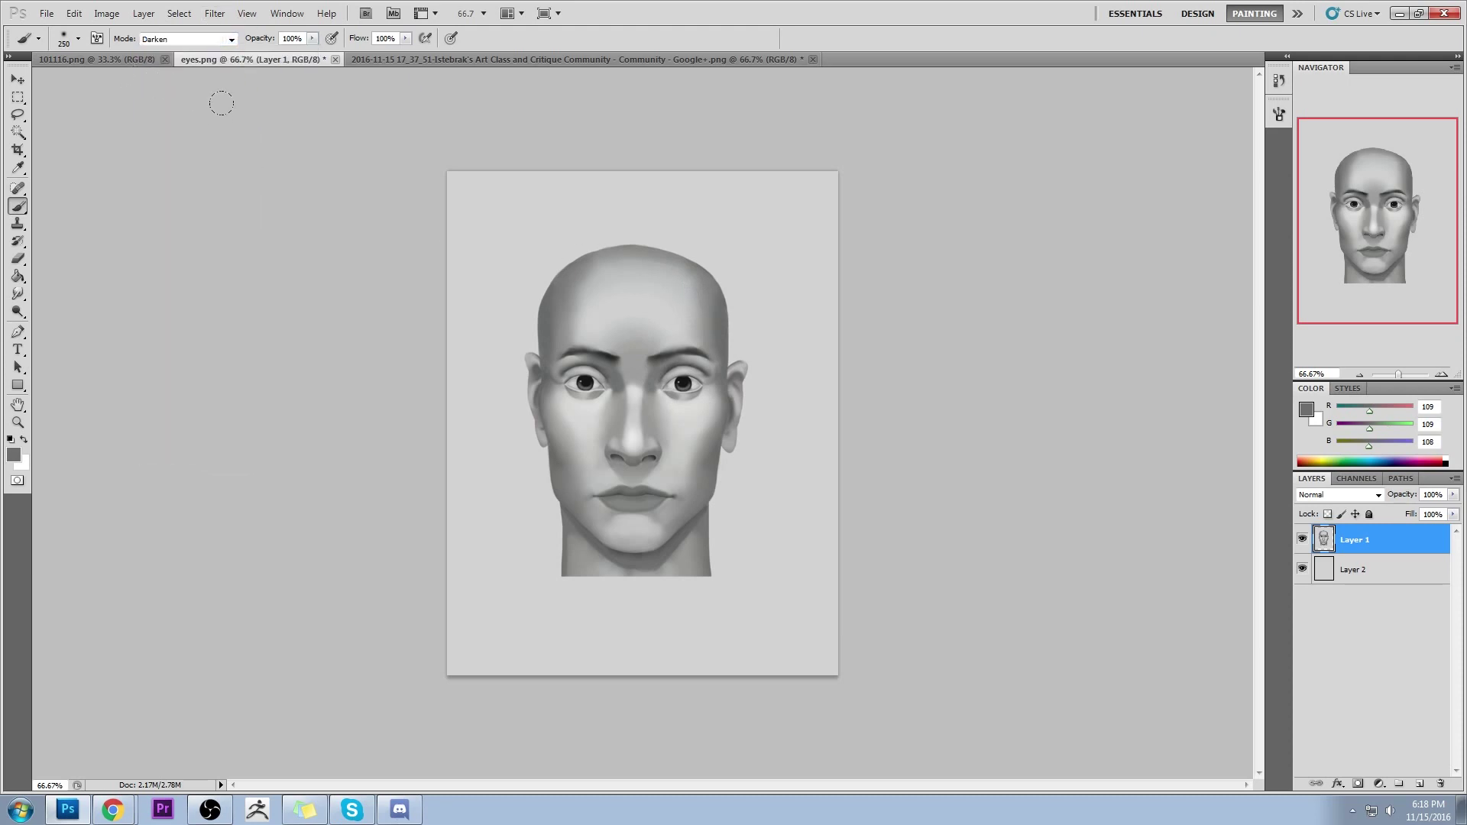
{"action": "key", "text": "bracketleft"}
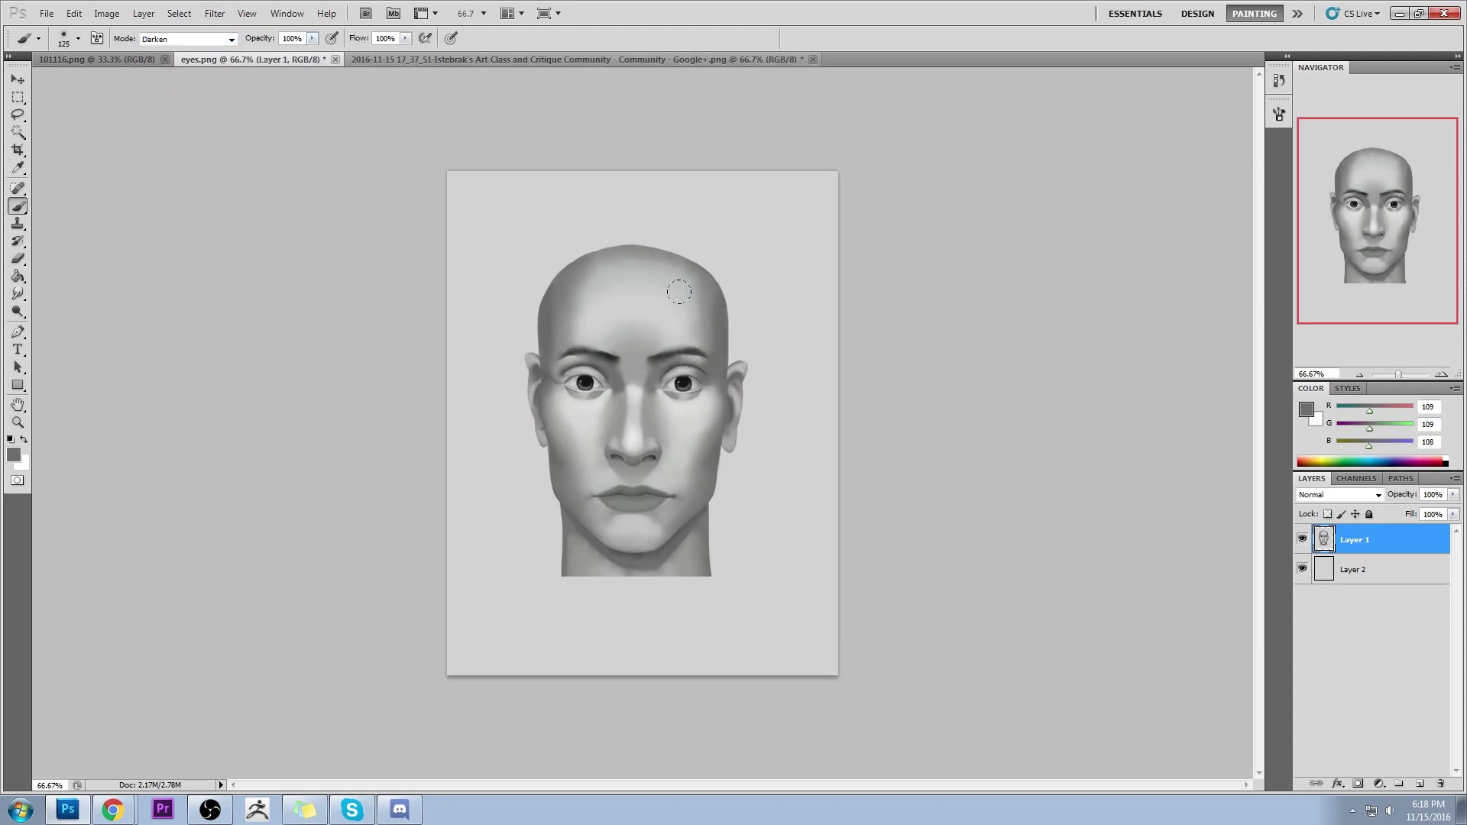
{"action": "key", "text": "4"}
{"action": "key", "text": "6"}
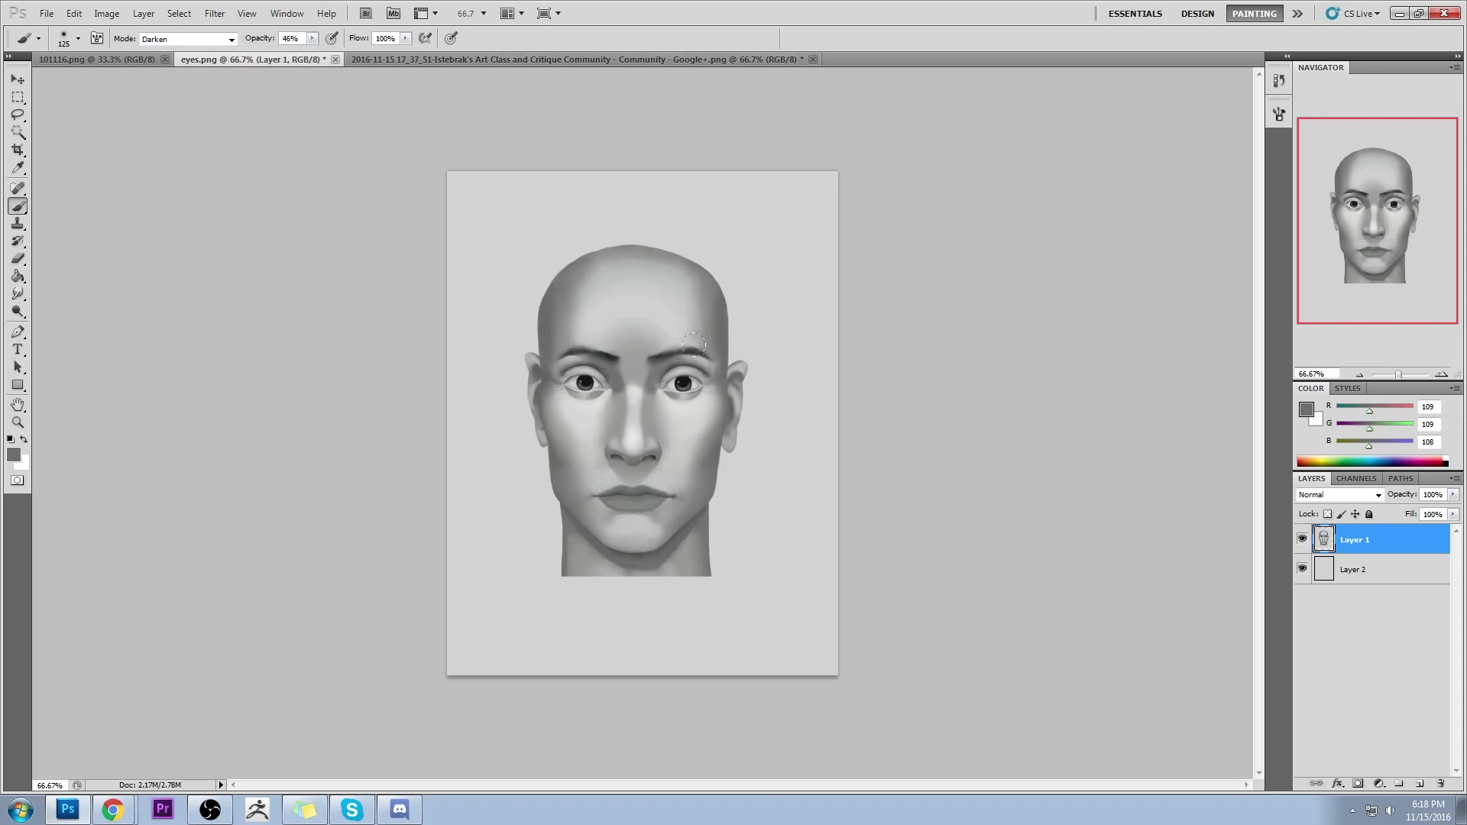
{"action": "left_click_drag", "start_coordinate": [693, 364], "coordinate": [700, 373]}
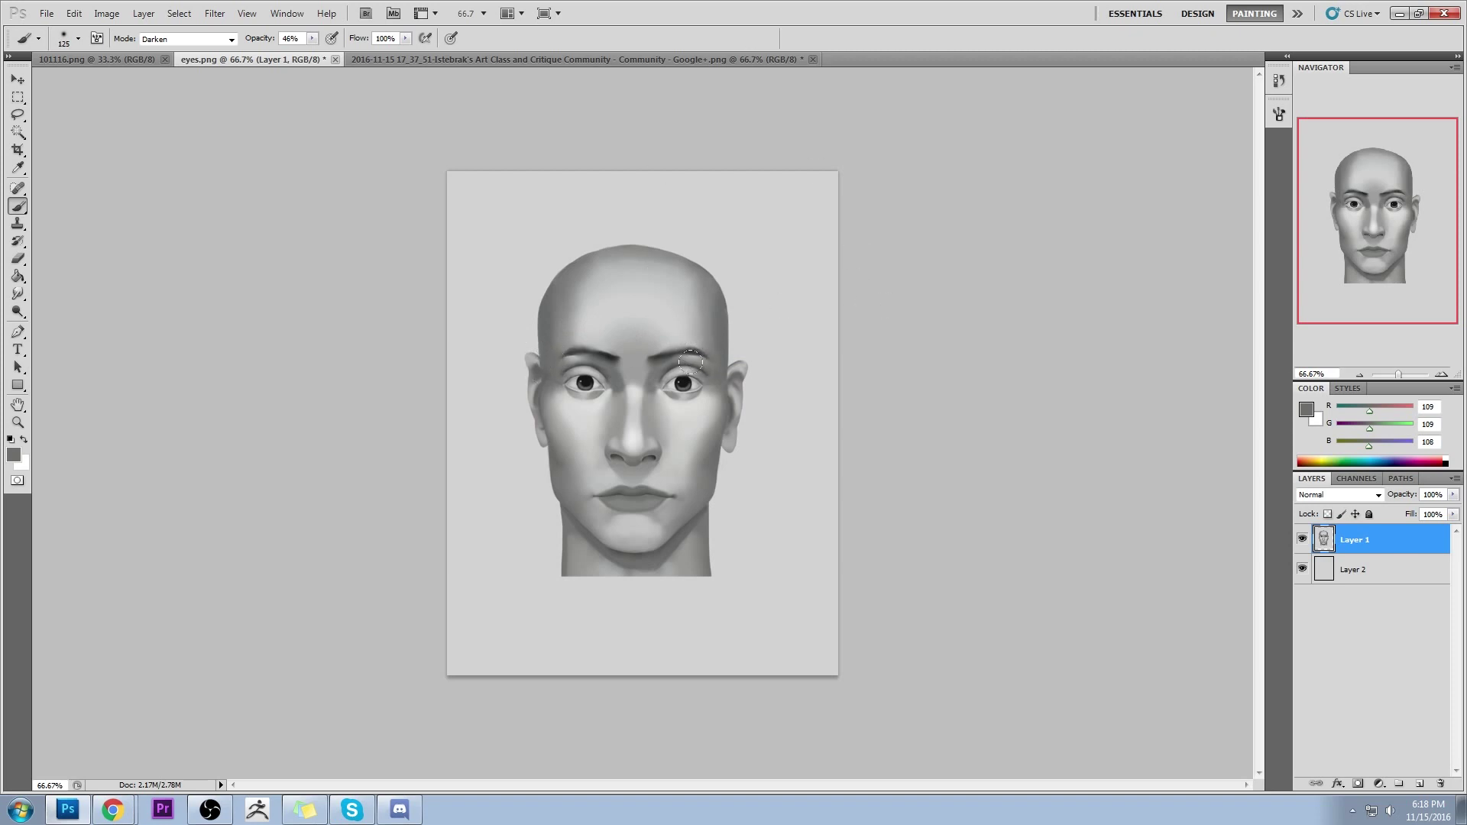
Compare the portrait before and after the eye-socket brush strokes using the history states, keeping the latest state
{"action": "left_click", "coordinate": [1302, 541]}
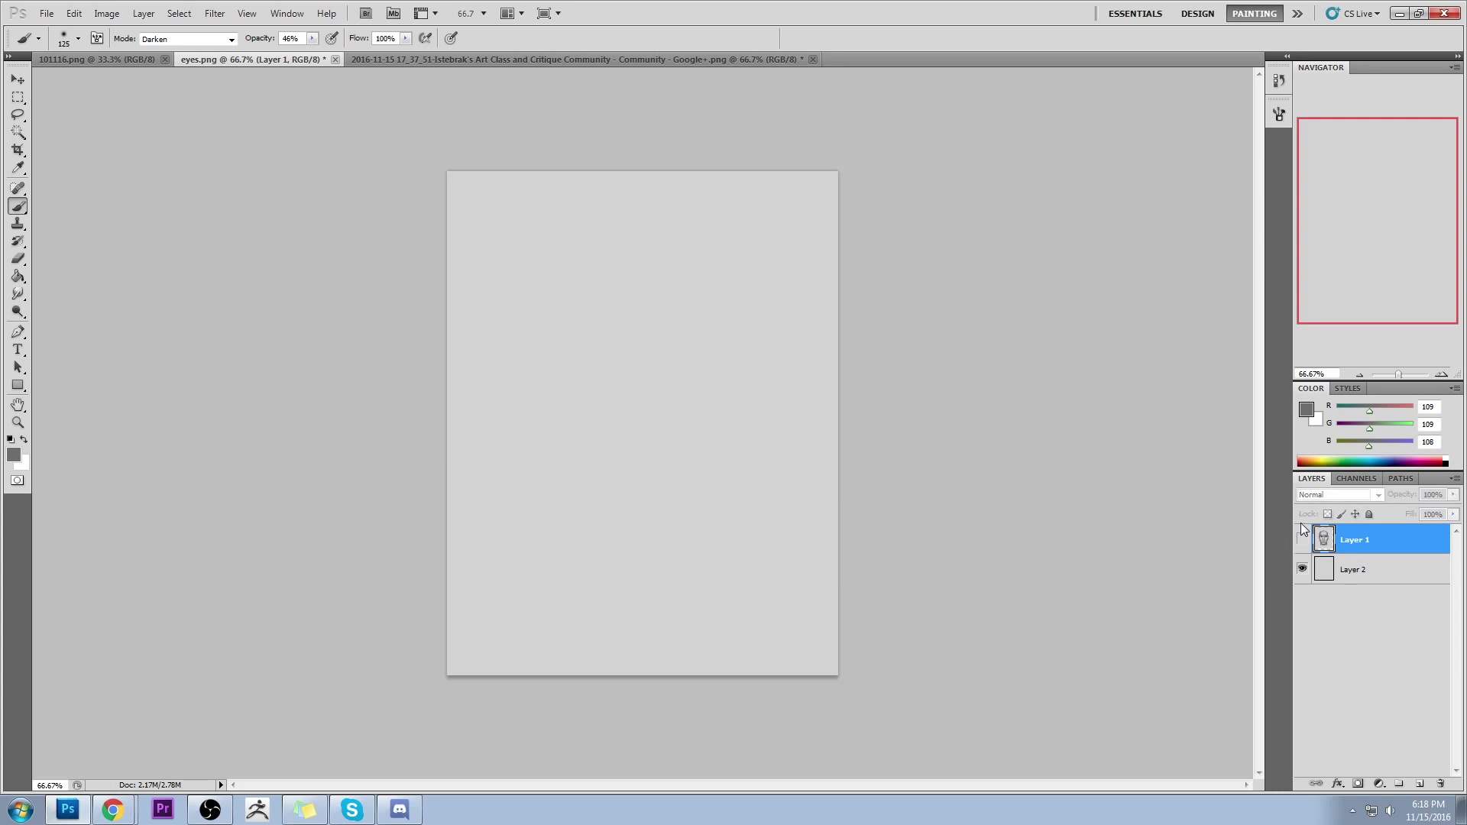
{"action": "left_click", "coordinate": [1302, 541]}
{"action": "left_click", "coordinate": [1279, 80]}
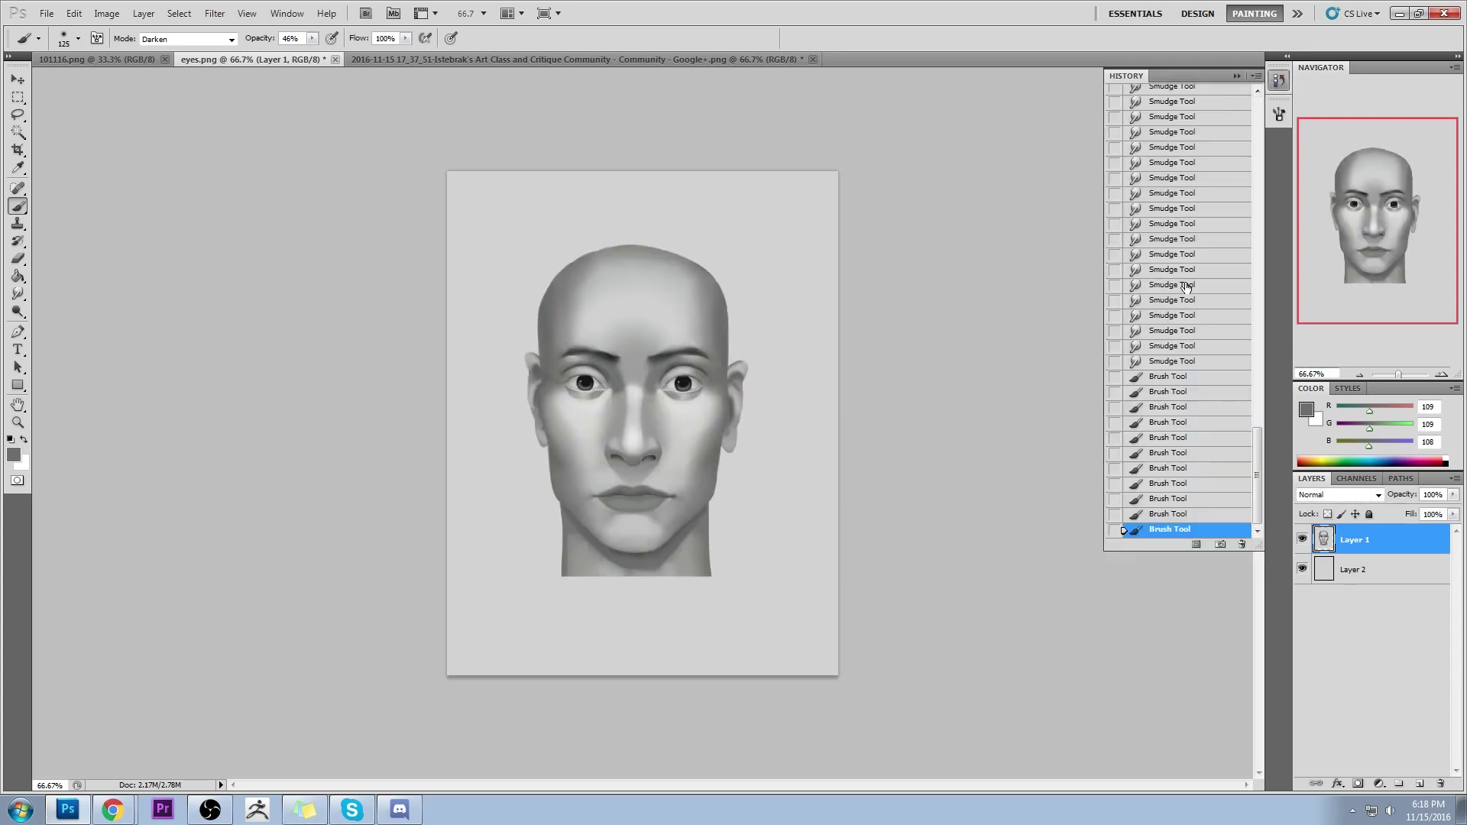
{"action": "left_click", "coordinate": [1173, 362]}
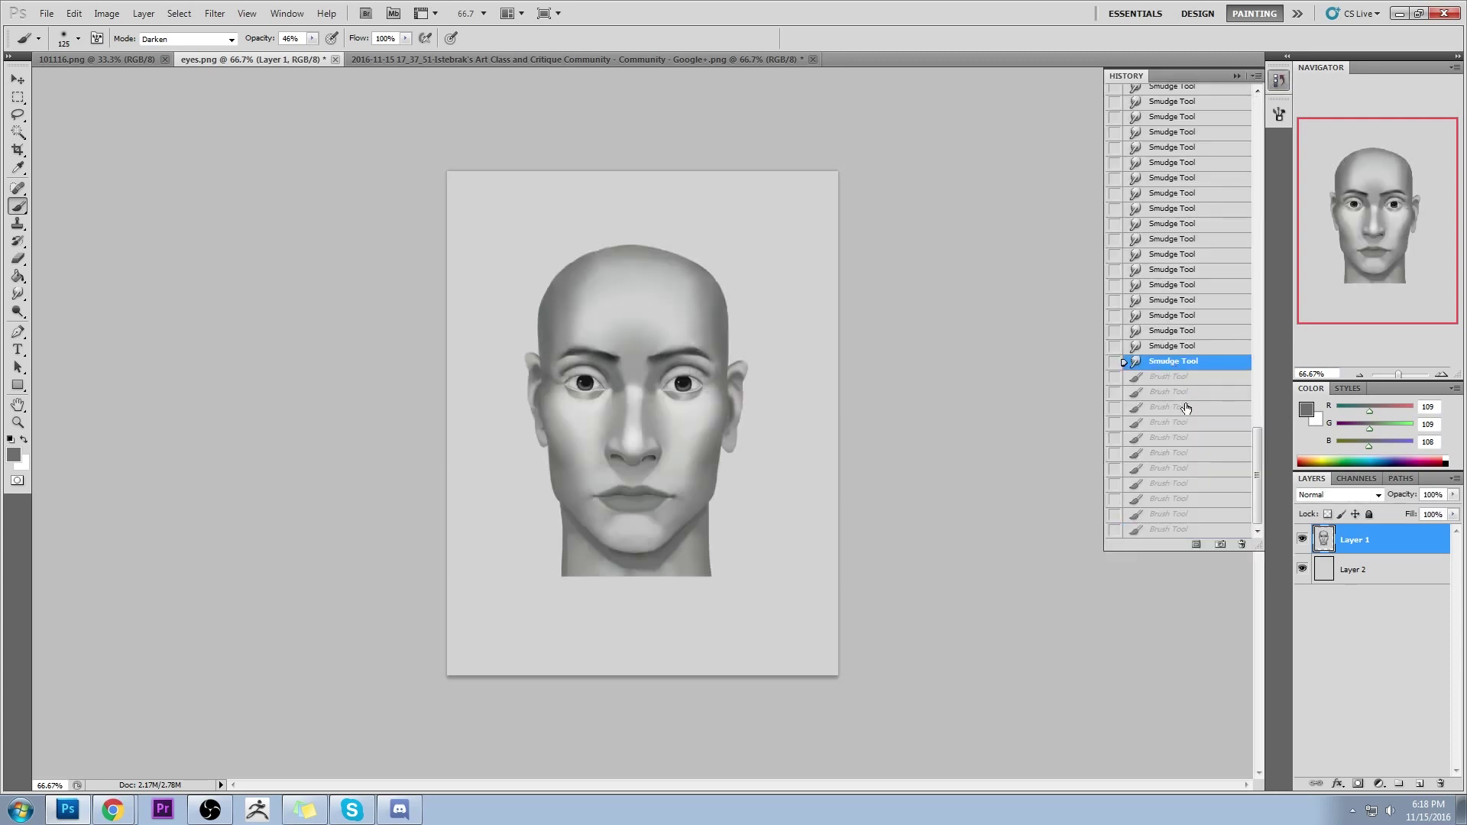
{"action": "left_click", "coordinate": [1166, 531]}
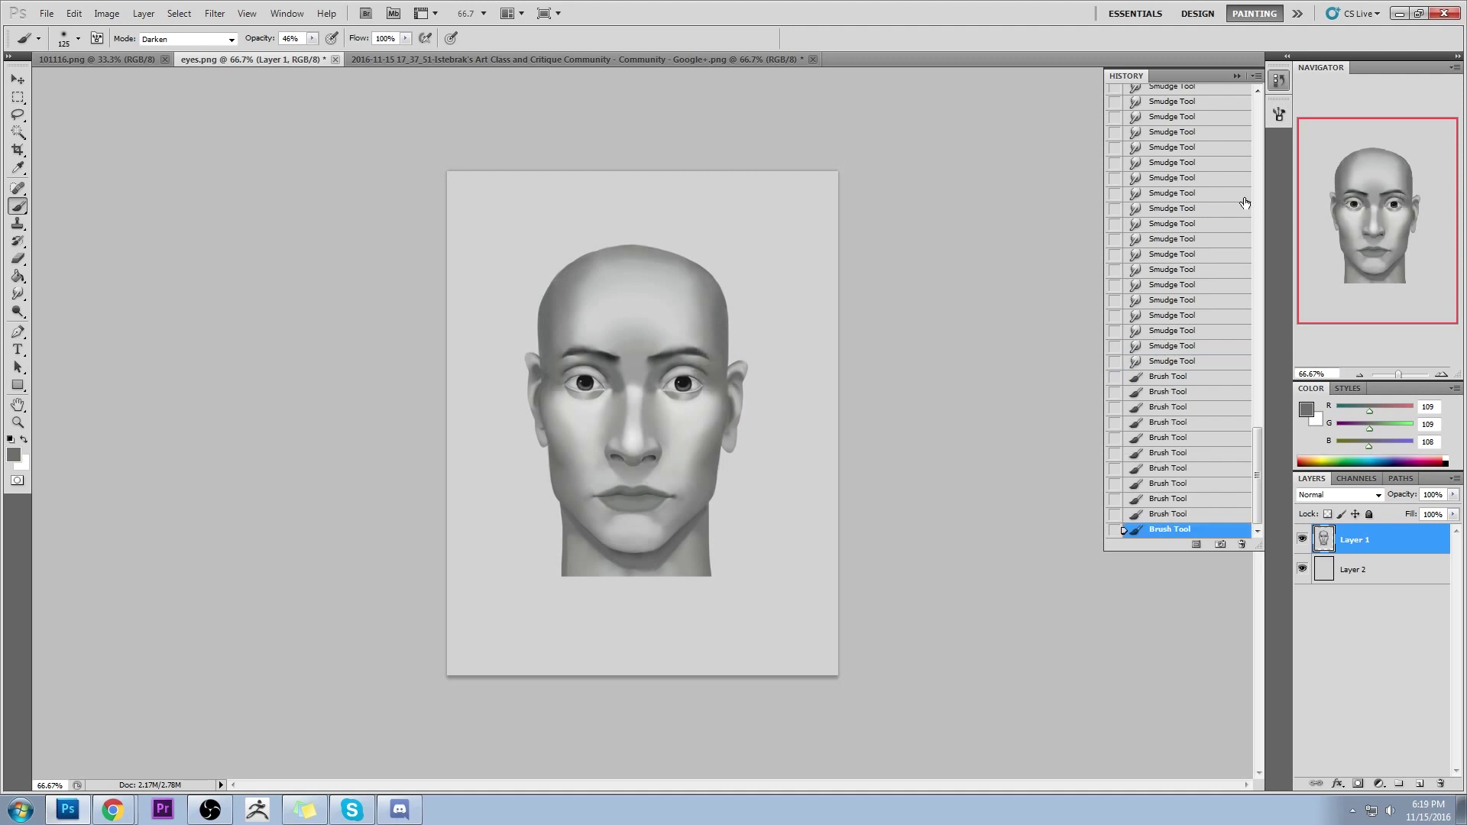
{"action": "left_click", "coordinate": [1236, 76]}
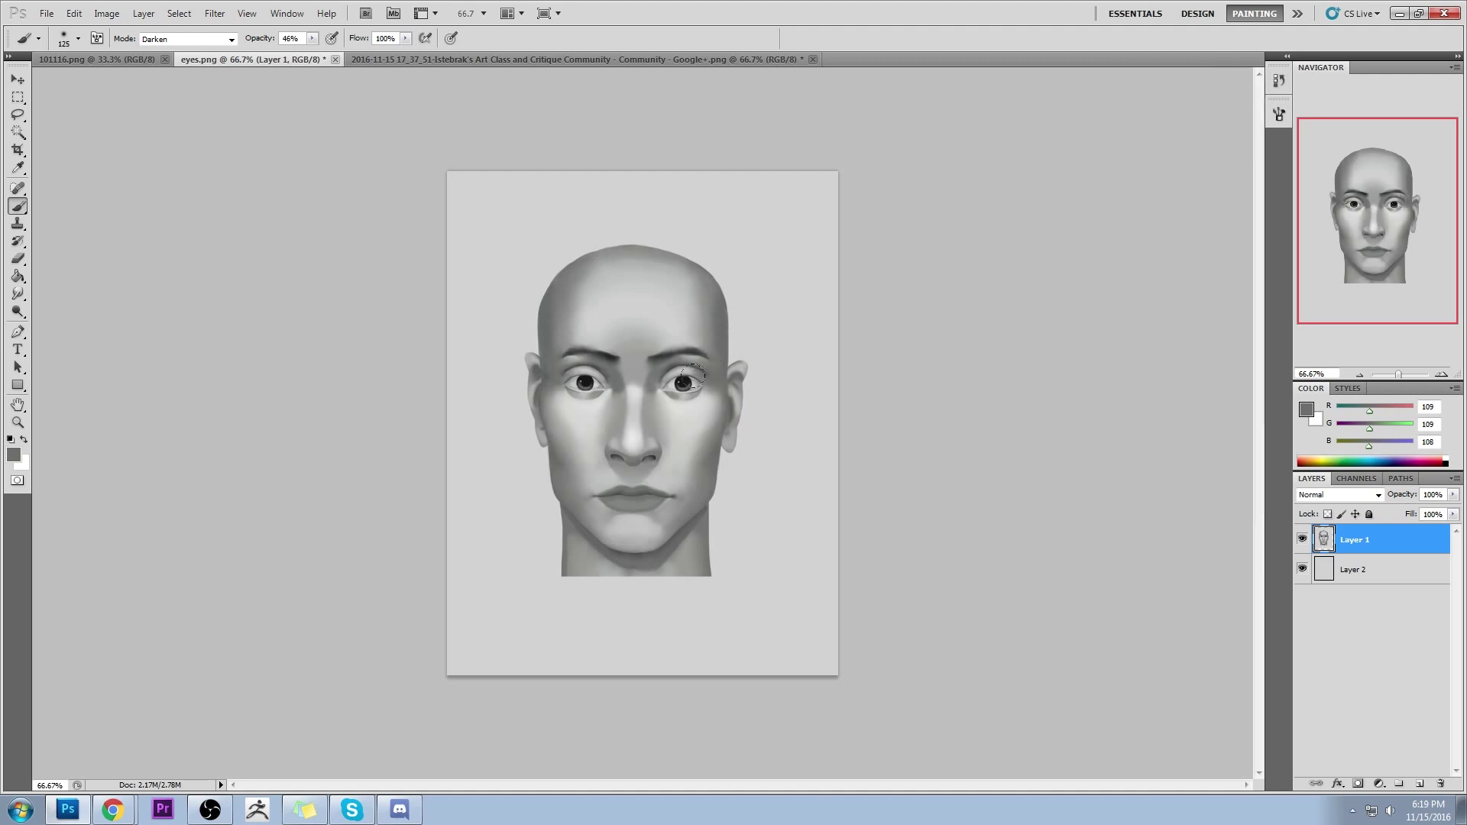
Blend the outer eye areas on both sides with sampled grays, using a Normal mode brush at 10% opacity
{"action": "left_click", "coordinate": [313, 38]}
{"action": "left_click", "coordinate": [163, 39]}
{"action": "left_click", "coordinate": [156, 55]}
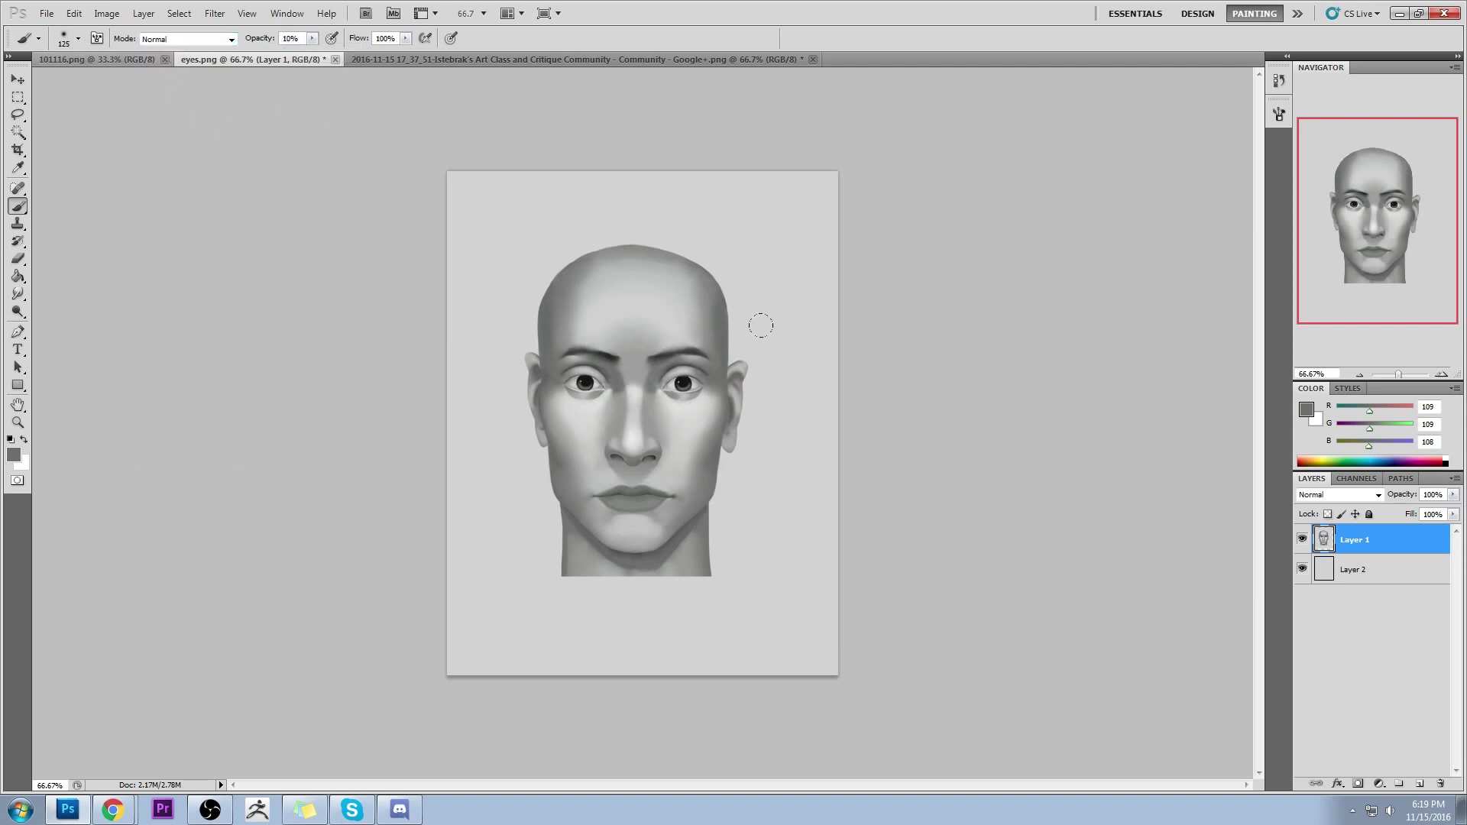
{"action": "left_click", "coordinate": [723, 372], "text": "alt"}
{"action": "left_click", "coordinate": [544, 372], "text": "alt"}
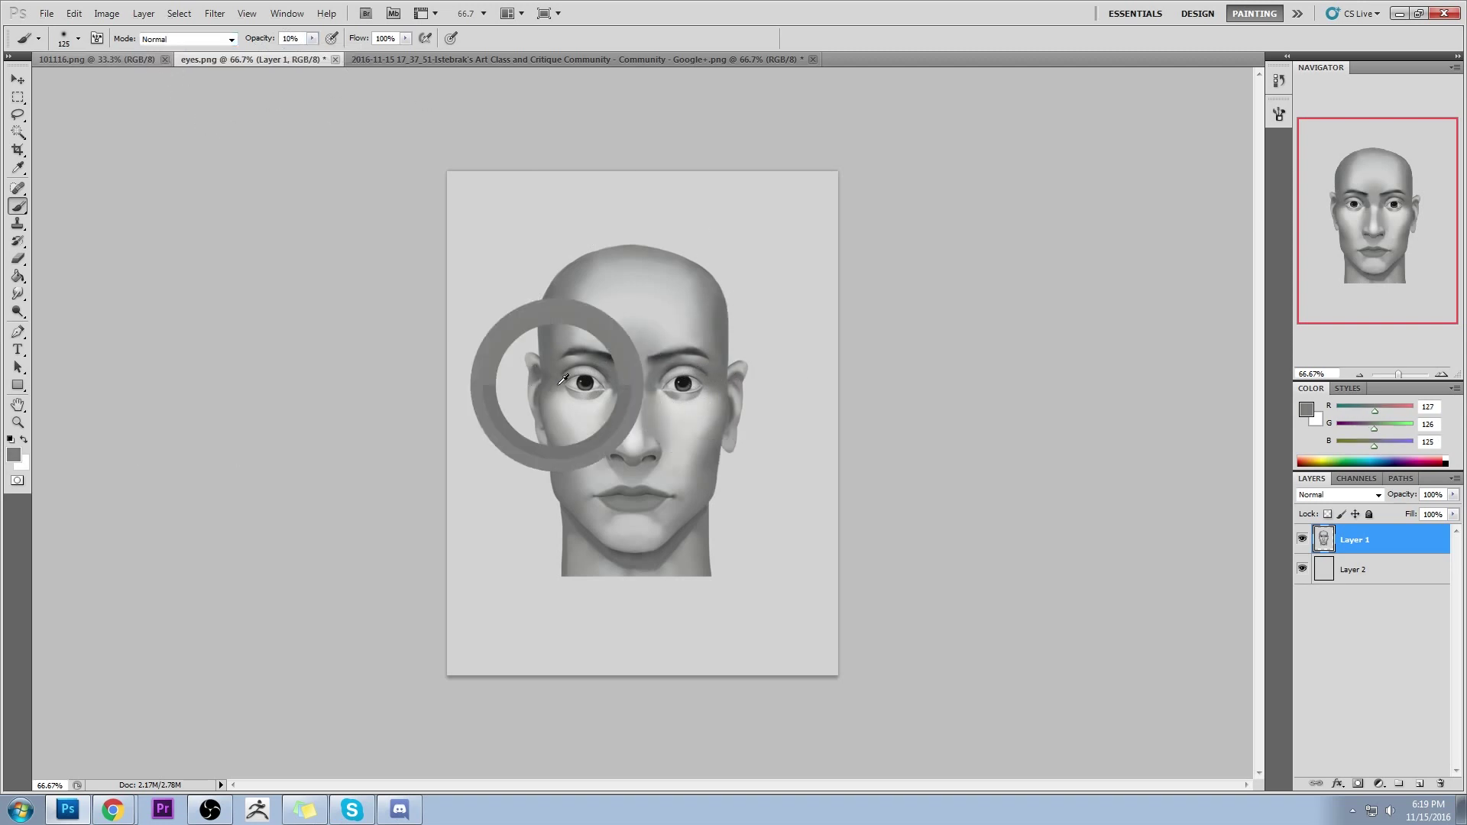
{"action": "left_click", "coordinate": [549, 384], "text": "alt"}
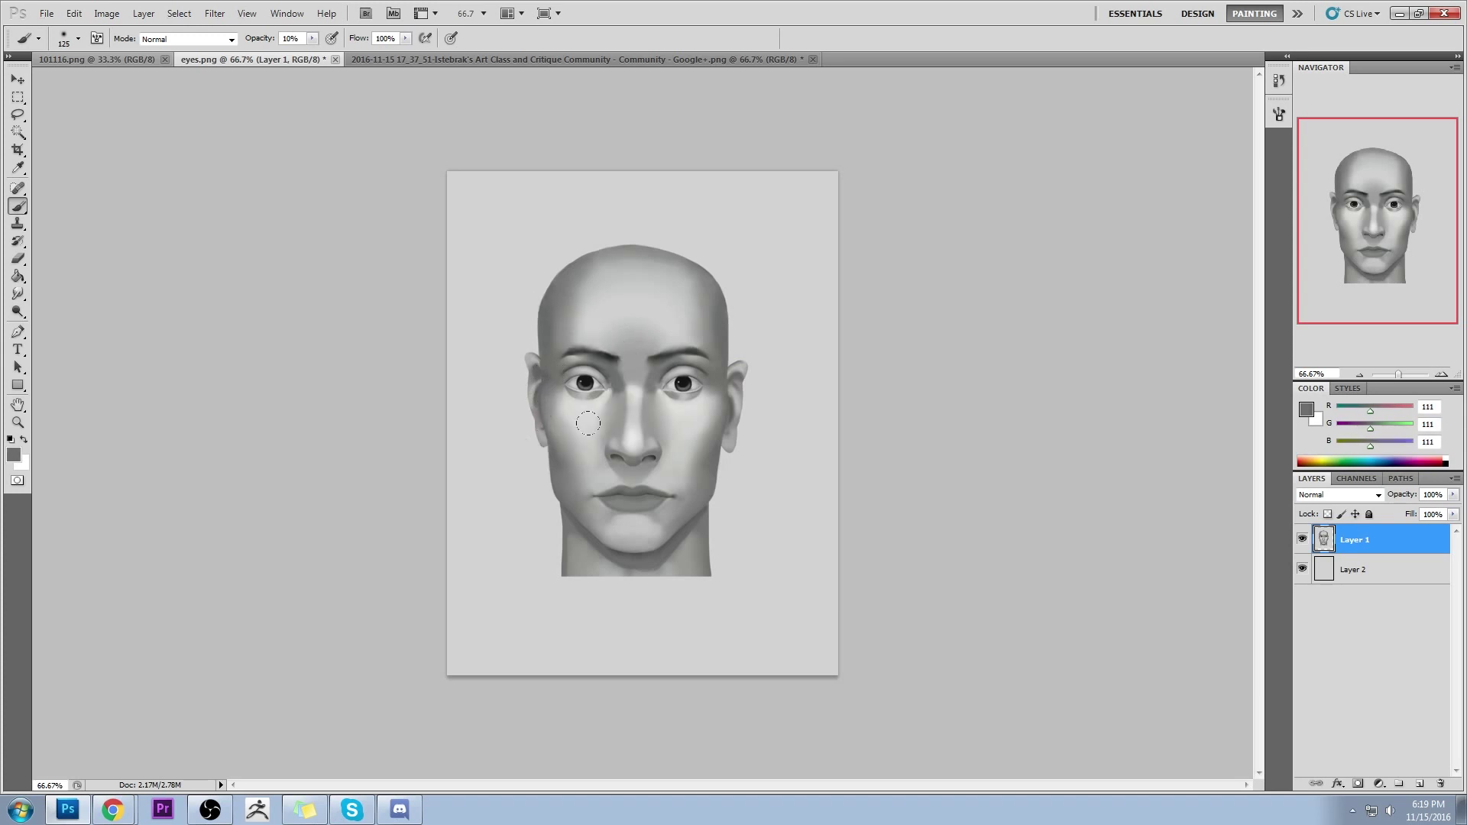
{"action": "left_click", "coordinate": [715, 383], "text": "alt"}
{"action": "left_click", "coordinate": [564, 381], "text": "alt"}
{"action": "left_click", "coordinate": [706, 371], "text": "alt"}
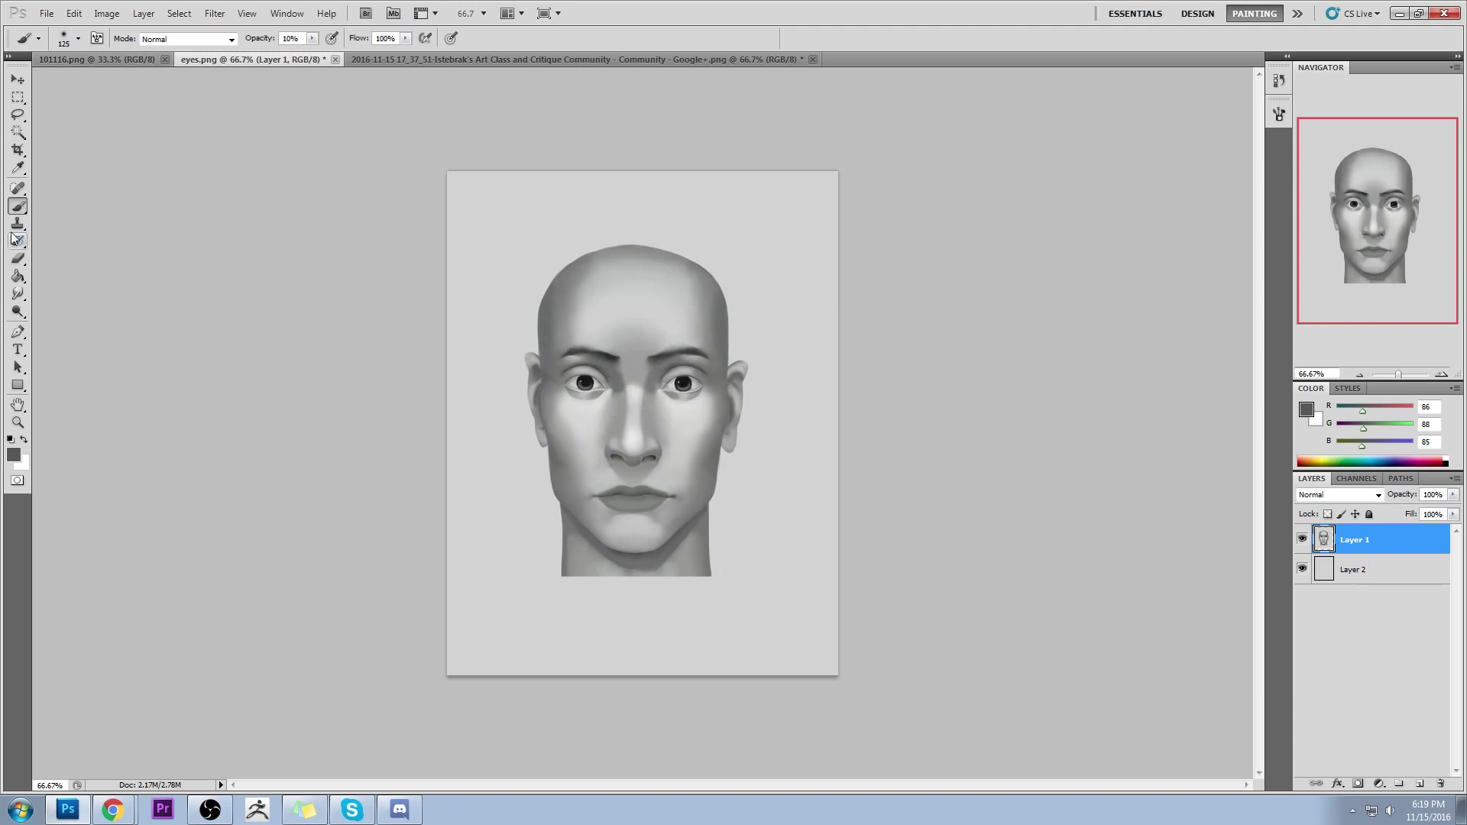
Refine the lips and mouth corners with sampled grays, using a 70 px brush at 35% opacity and a 15 px Smudge tool at 32% strength
{"action": "left_click_drag", "start_coordinate": [17, 293], "coordinate": [65, 327]}
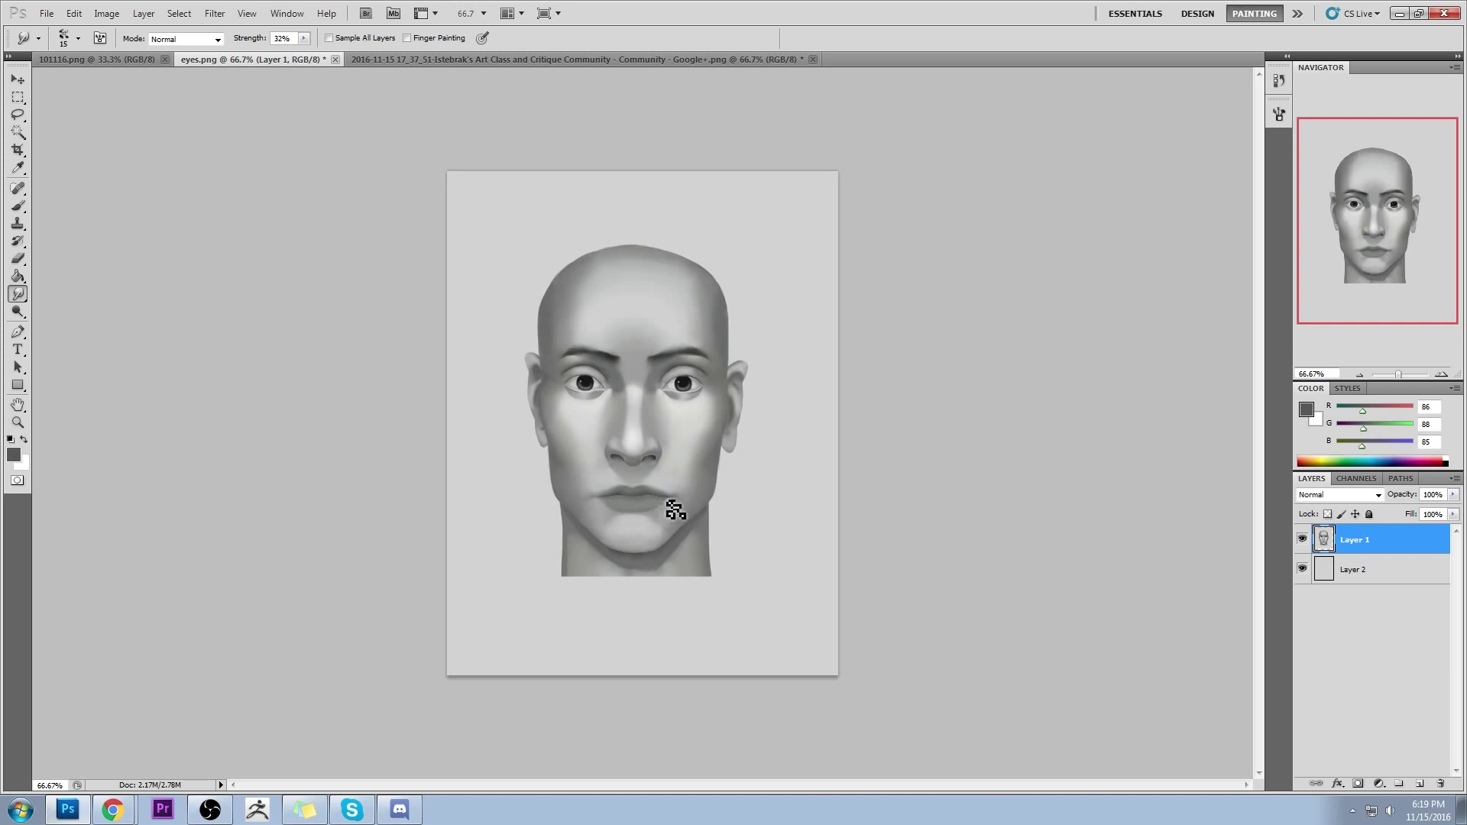
{"action": "key", "text": "b"}
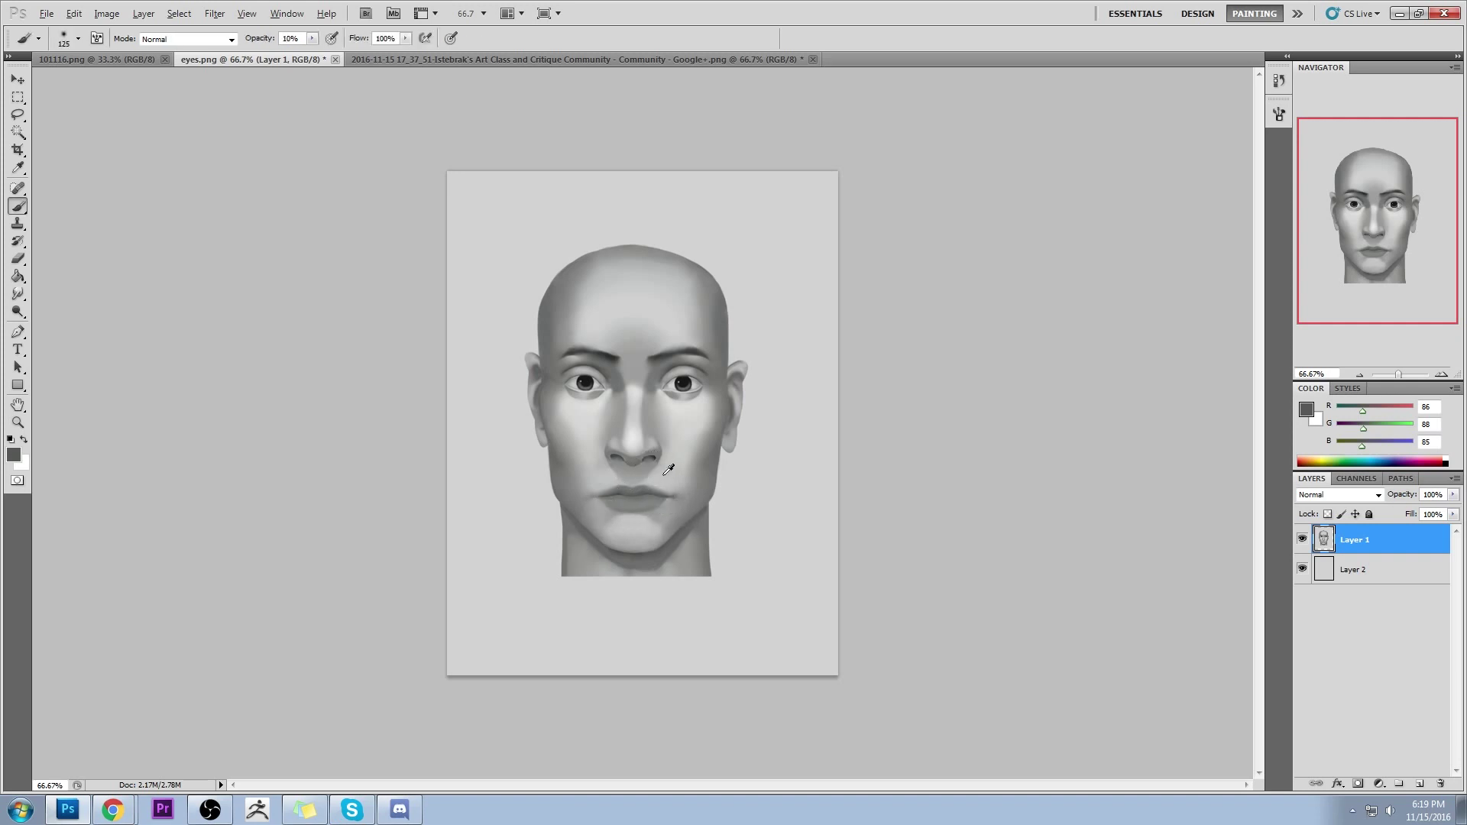
{"action": "left_click", "coordinate": [646, 489], "text": "alt"}
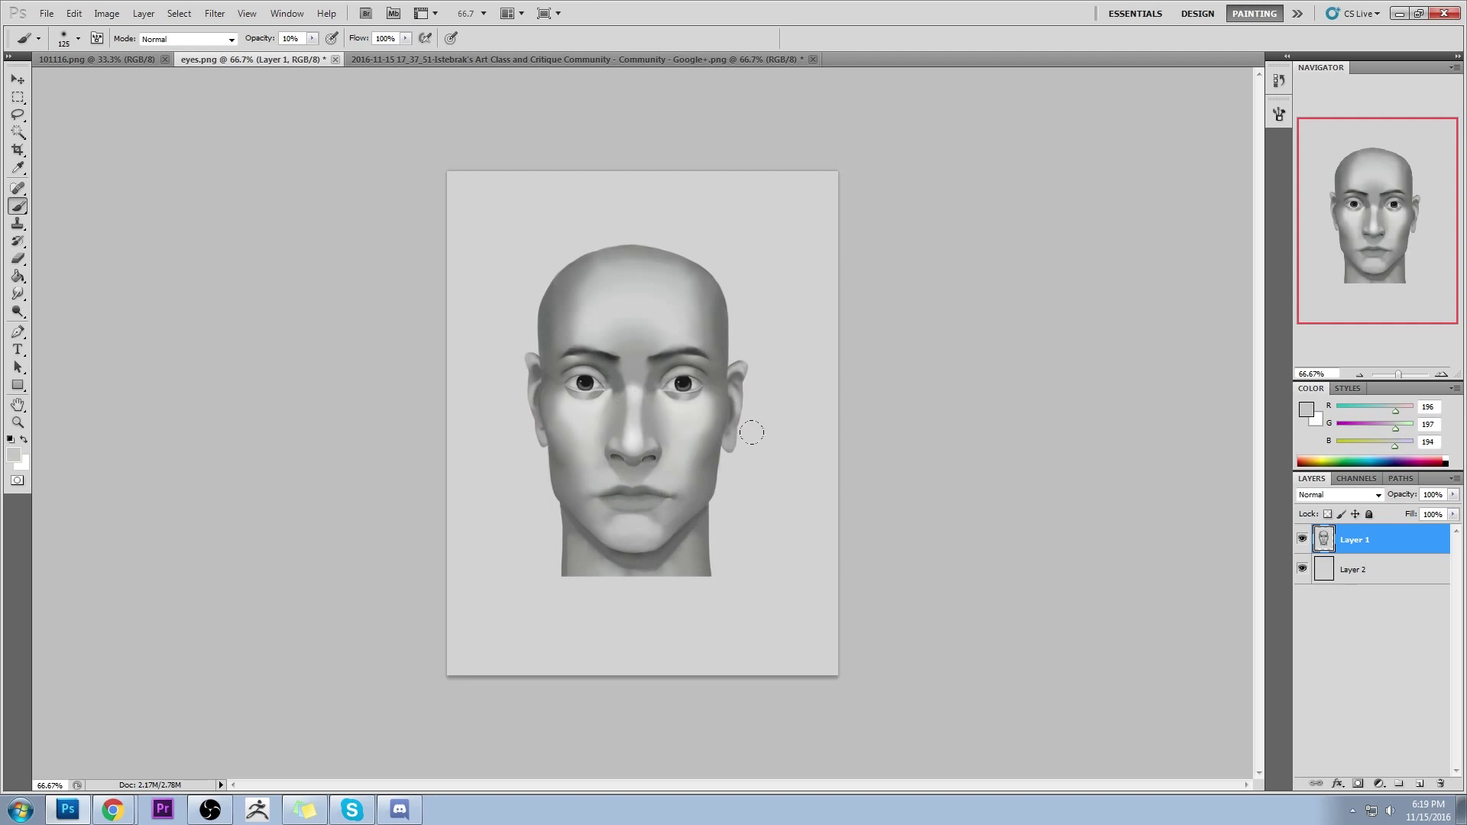
{"action": "left_click", "coordinate": [619, 489], "text": "alt"}
{"action": "left_click", "coordinate": [332, 38]}
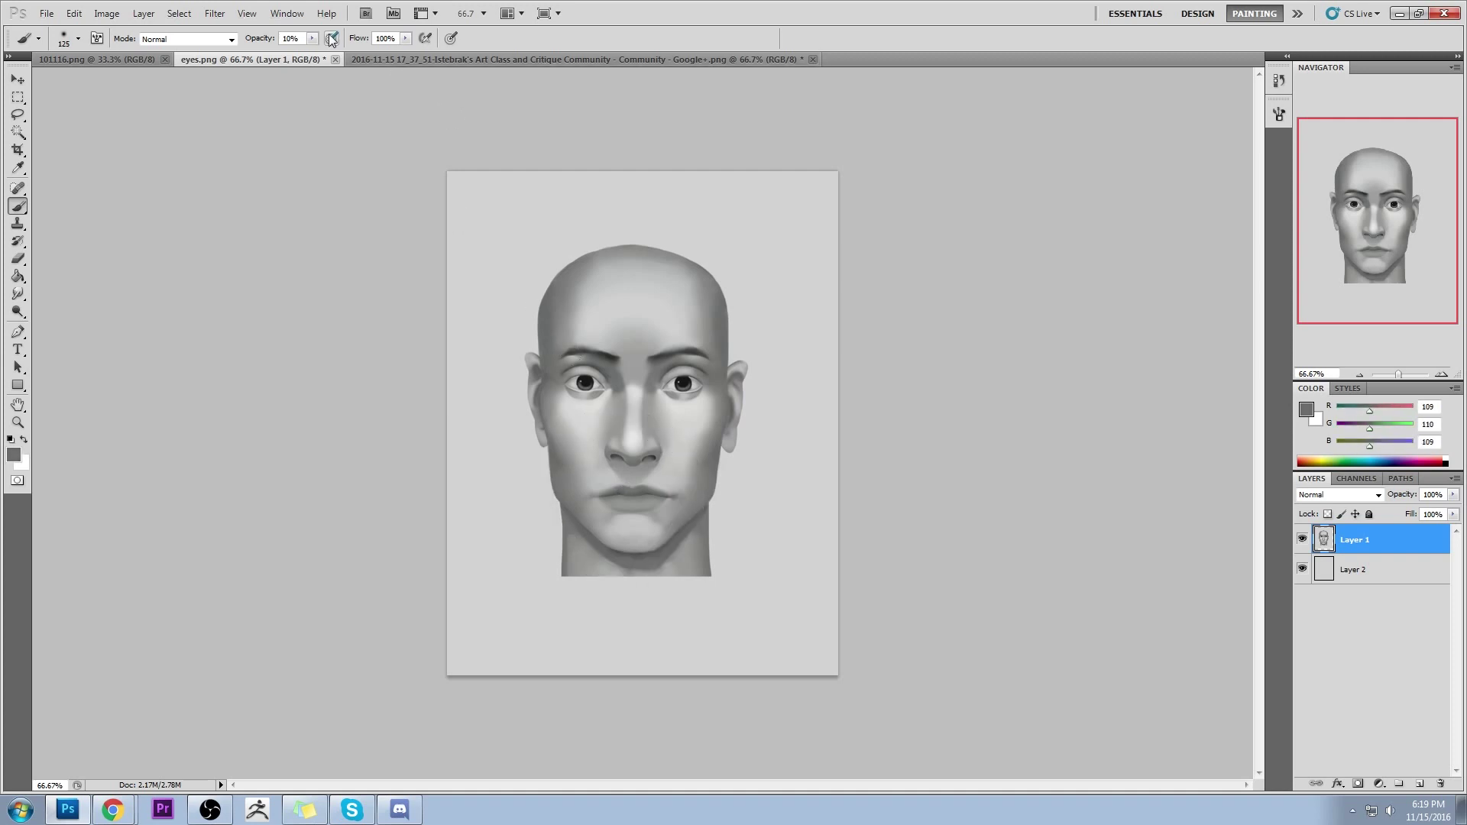
{"action": "left_click_drag", "start_coordinate": [313, 38], "coordinate": [331, 54]}
{"action": "left_click", "coordinate": [640, 504], "text": "alt"}
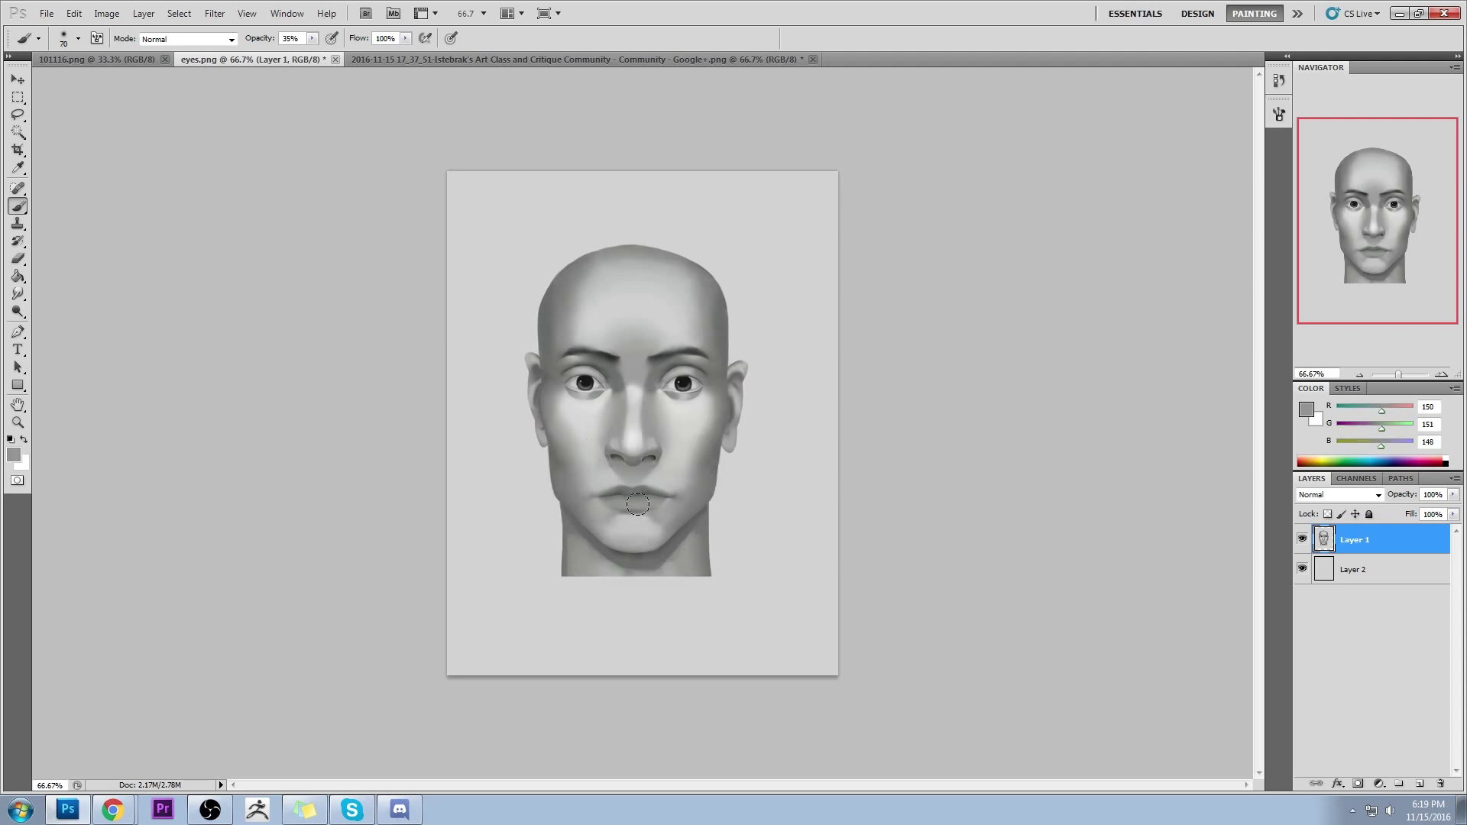
{"action": "left_click", "coordinate": [636, 505], "text": "alt"}
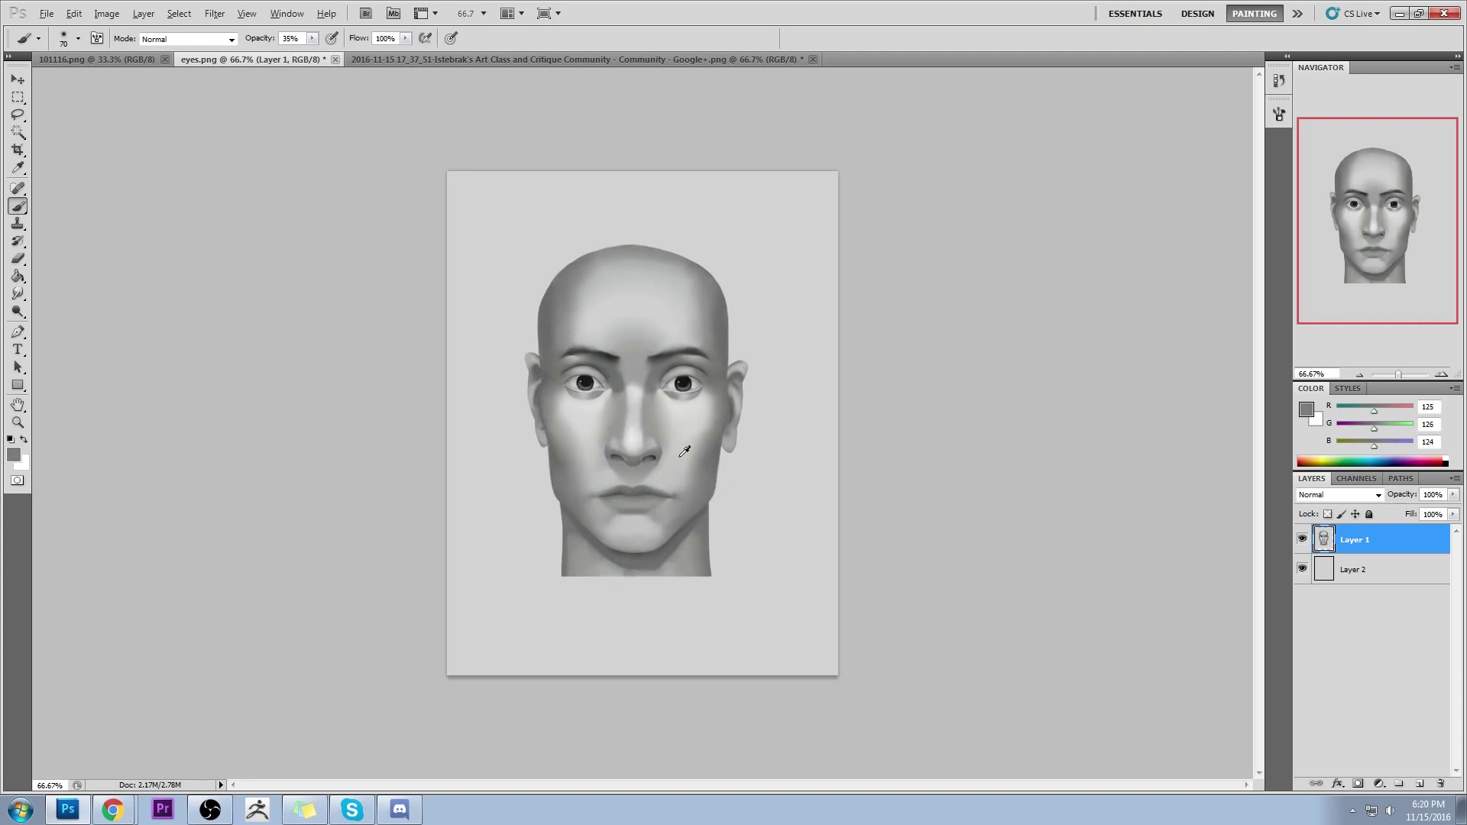
{"action": "left_click", "coordinate": [684, 433], "text": "alt"}
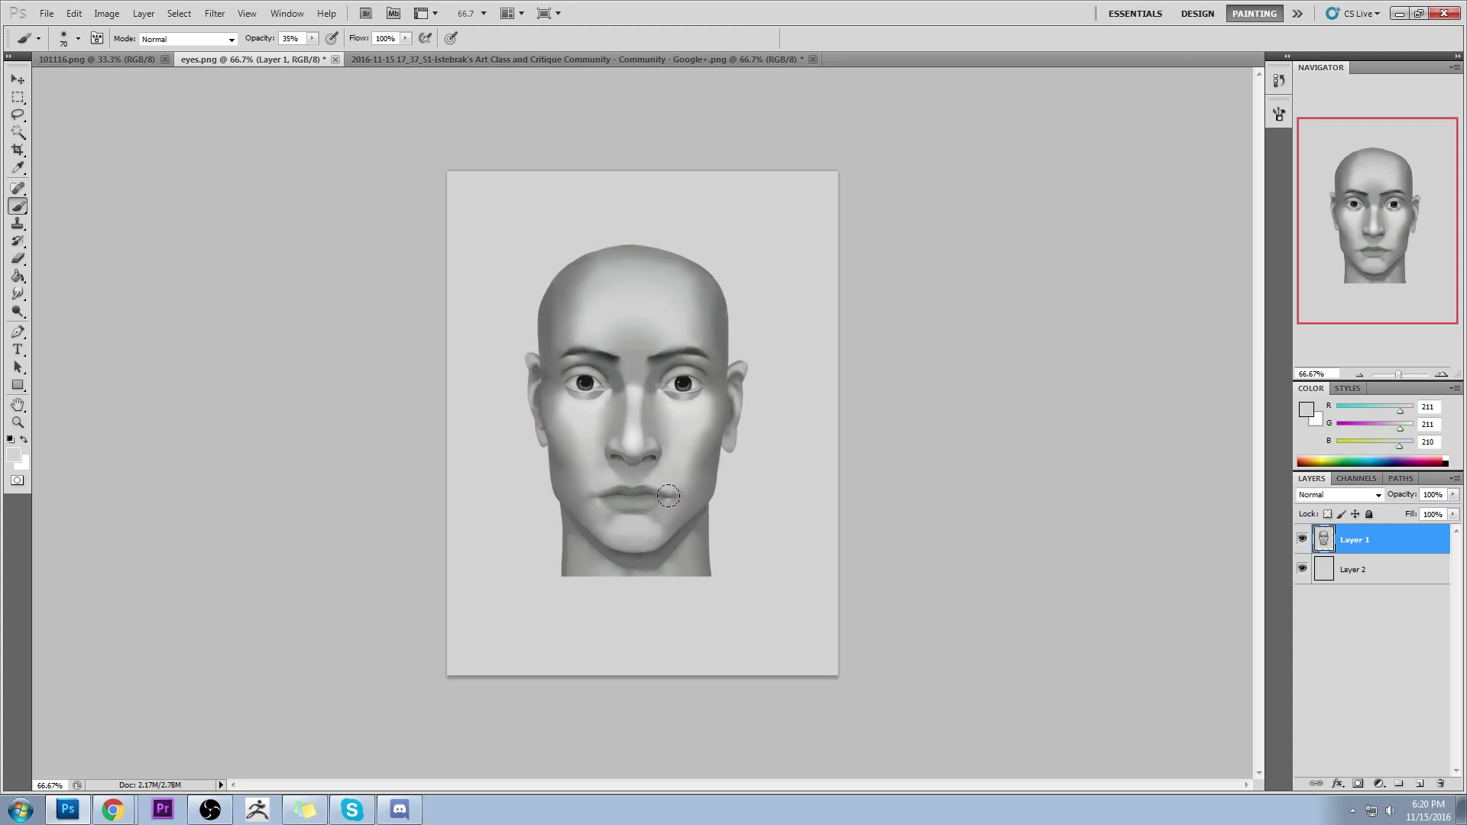
{"action": "left_click_drag", "start_coordinate": [18, 294], "coordinate": [65, 325]}
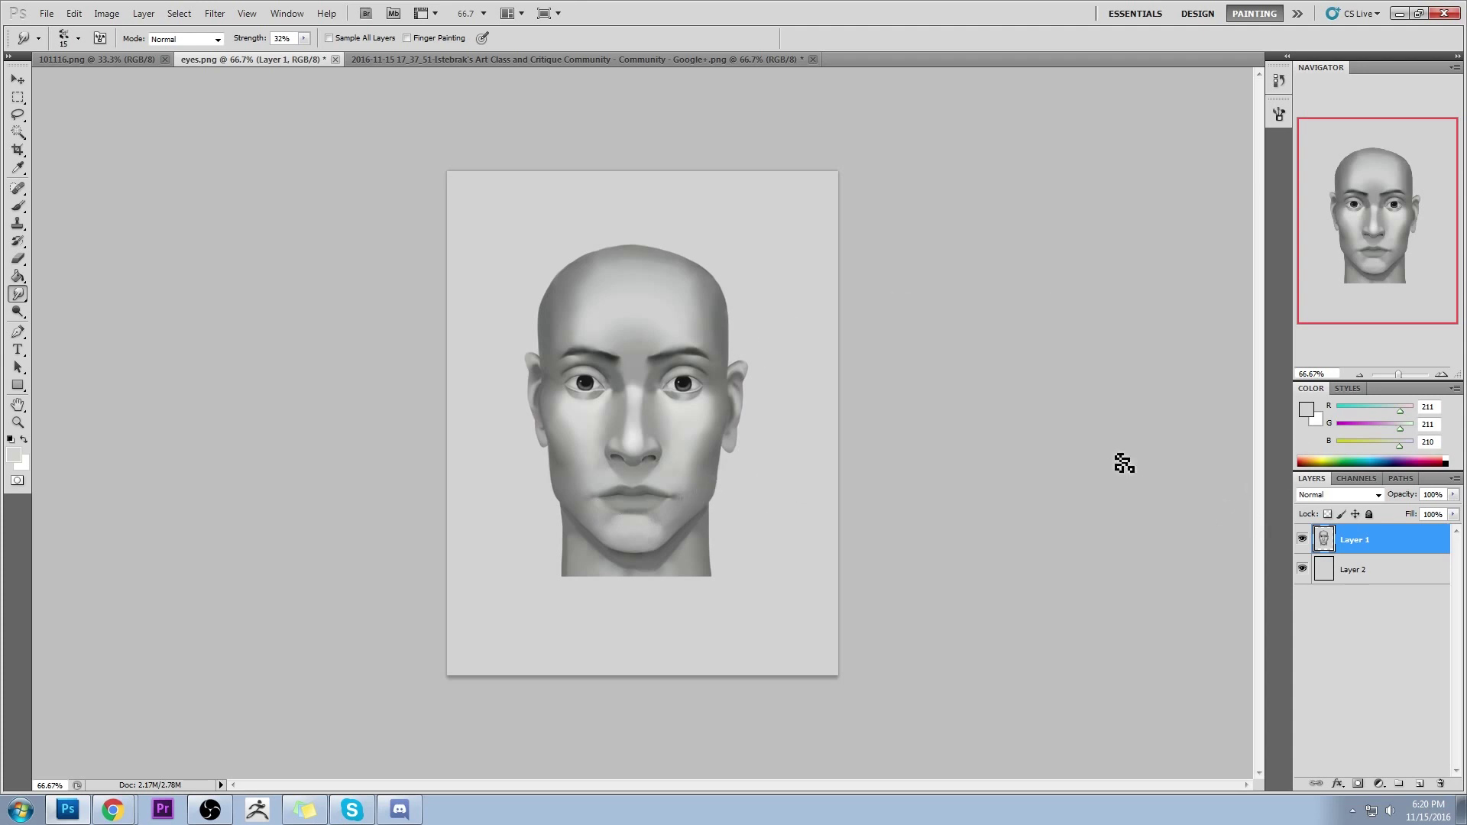
Raise and round the top of the skull in Liquify with a brush size of 451
{"action": "left_click", "coordinate": [215, 13]}
{"action": "left_click", "coordinate": [256, 98]}
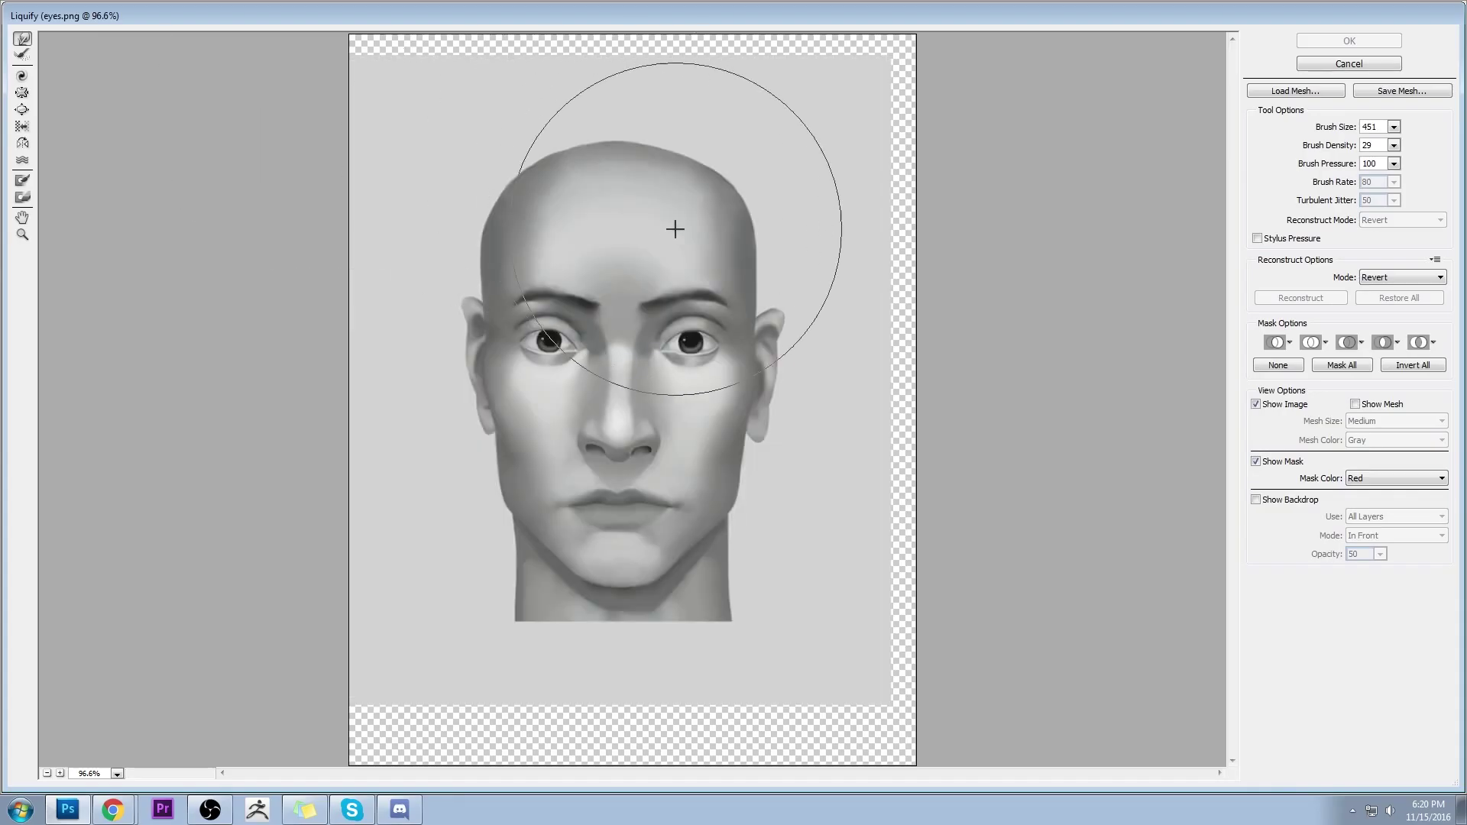
{"action": "left_click_drag", "start_coordinate": [713, 121], "coordinate": [631, 102]}
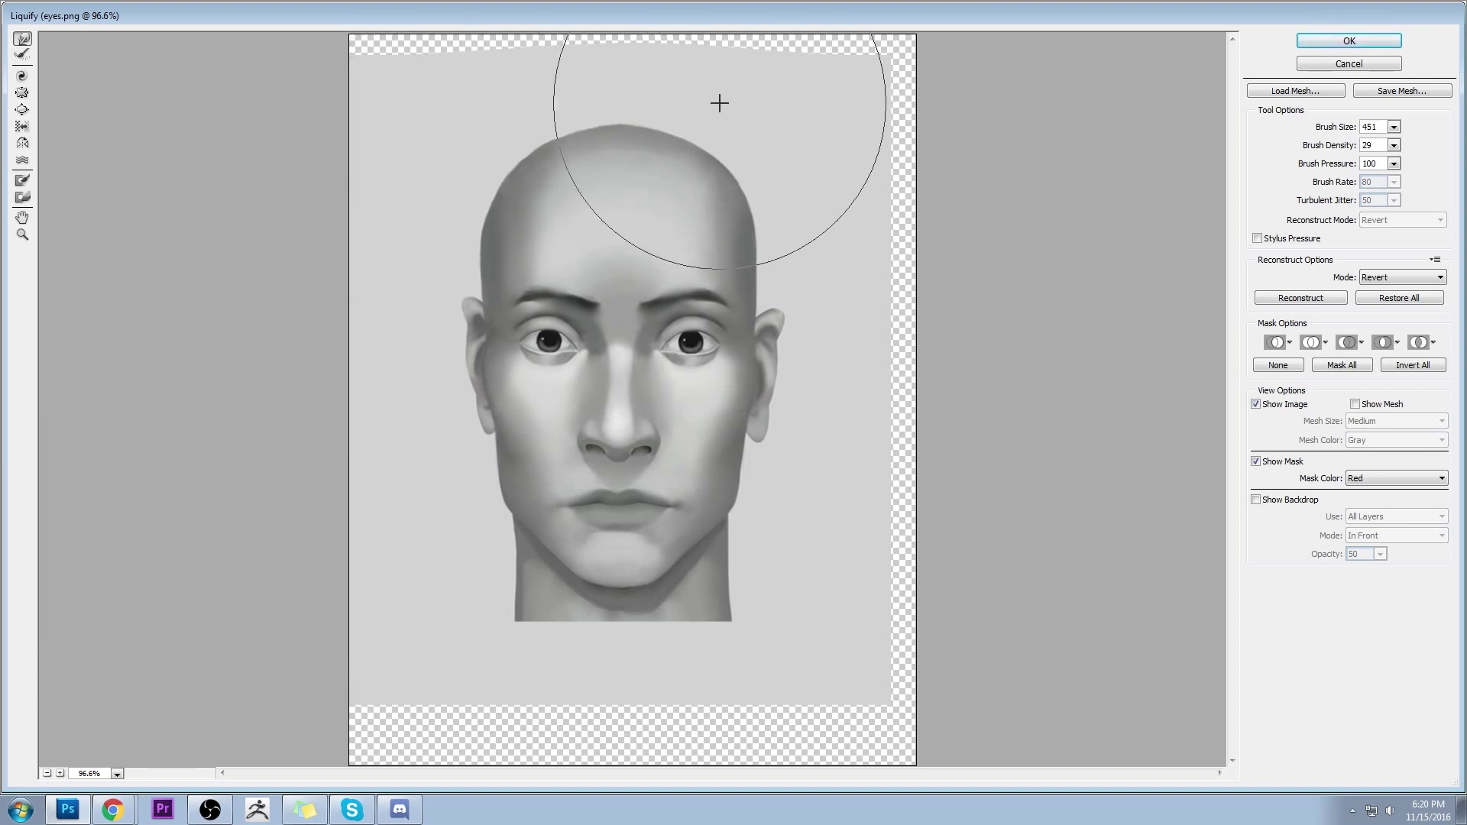
{"action": "mouse_move", "coordinate": [589, 102]}
{"action": "left_mouse_down"}
{"action": "mouse_move", "coordinate": [507, 112]}
{"action": "mouse_move", "coordinate": [675, 102]}
{"action": "mouse_move", "coordinate": [711, 119]}
{"action": "mouse_move", "coordinate": [608, 97]}
{"action": "mouse_move", "coordinate": [658, 94]}
{"action": "mouse_move", "coordinate": [625, 88]}
{"action": "mouse_move", "coordinate": [721, 100]}
{"action": "mouse_move", "coordinate": [726, 120]}
{"action": "mouse_move", "coordinate": [581, 98]}
{"action": "mouse_move", "coordinate": [703, 94]}
{"action": "left_mouse_up"}
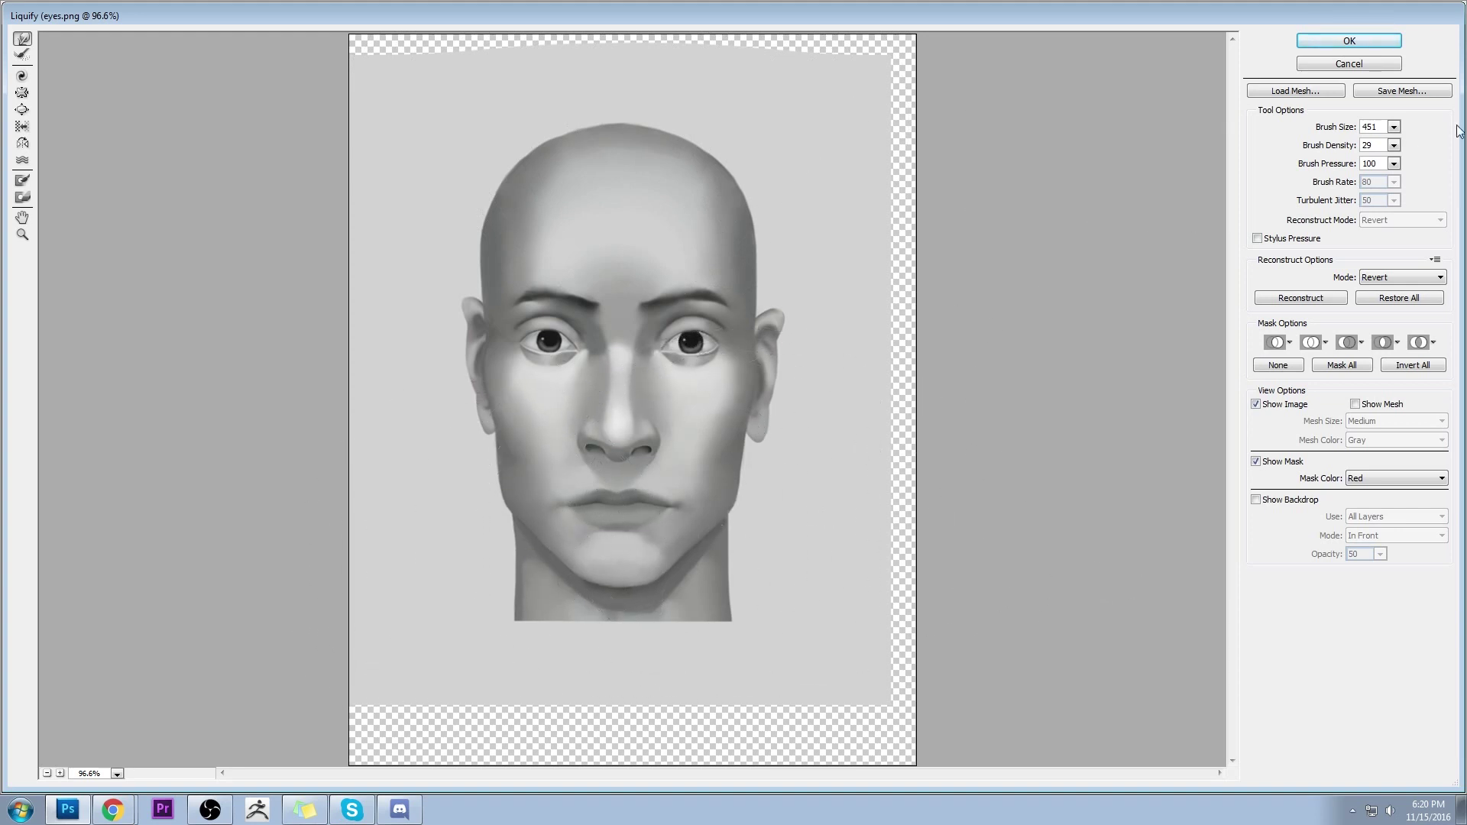
Reshape the left-hand jaw corner in Liquify with a brush size of 136, and apply the distortion
{"action": "left_click", "coordinate": [1392, 127]}
{"action": "left_click_drag", "start_coordinate": [1341, 145], "coordinate": [1335, 146]}
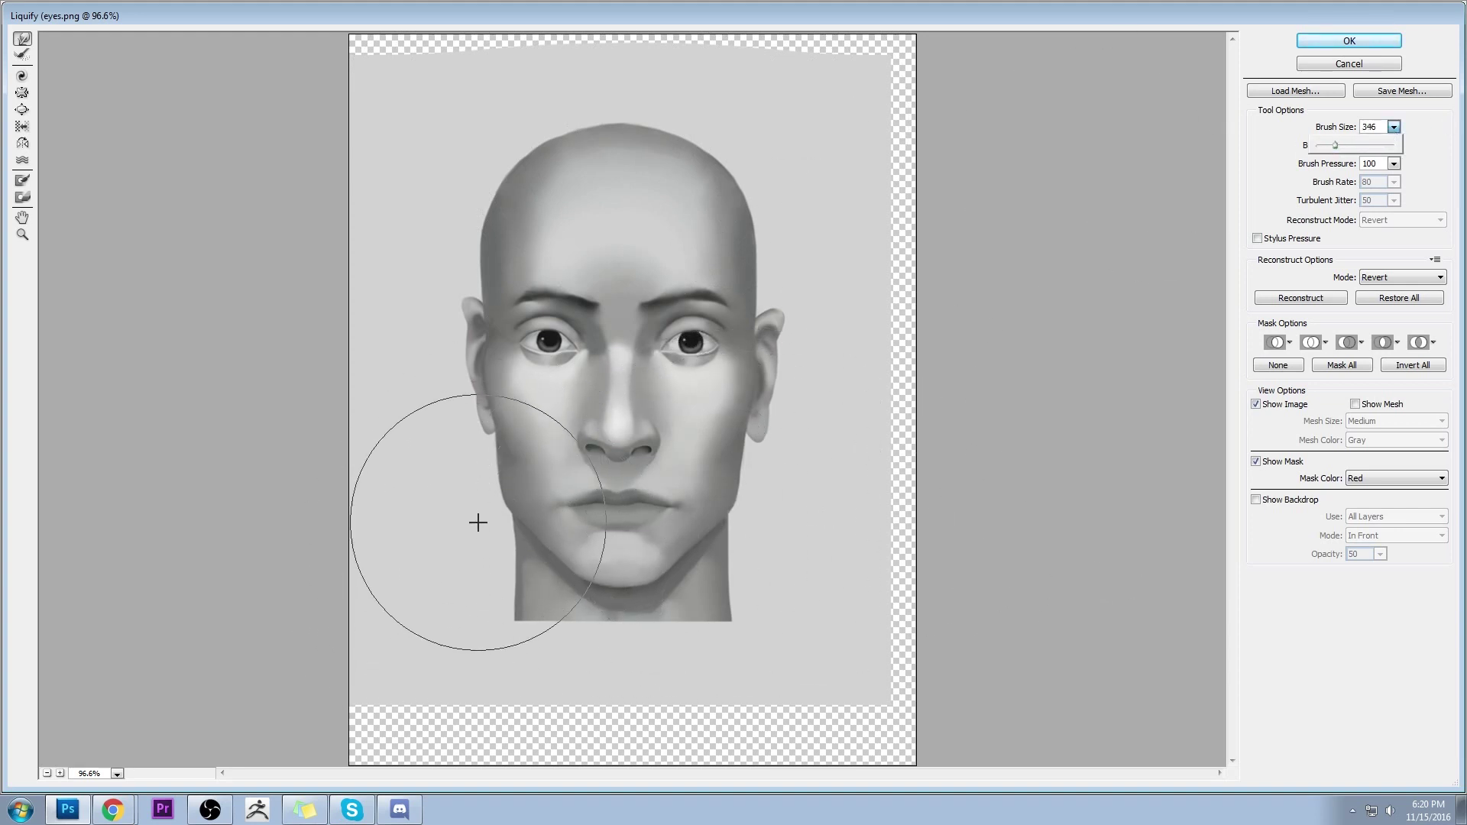
{"action": "left_click", "coordinate": [1324, 145]}
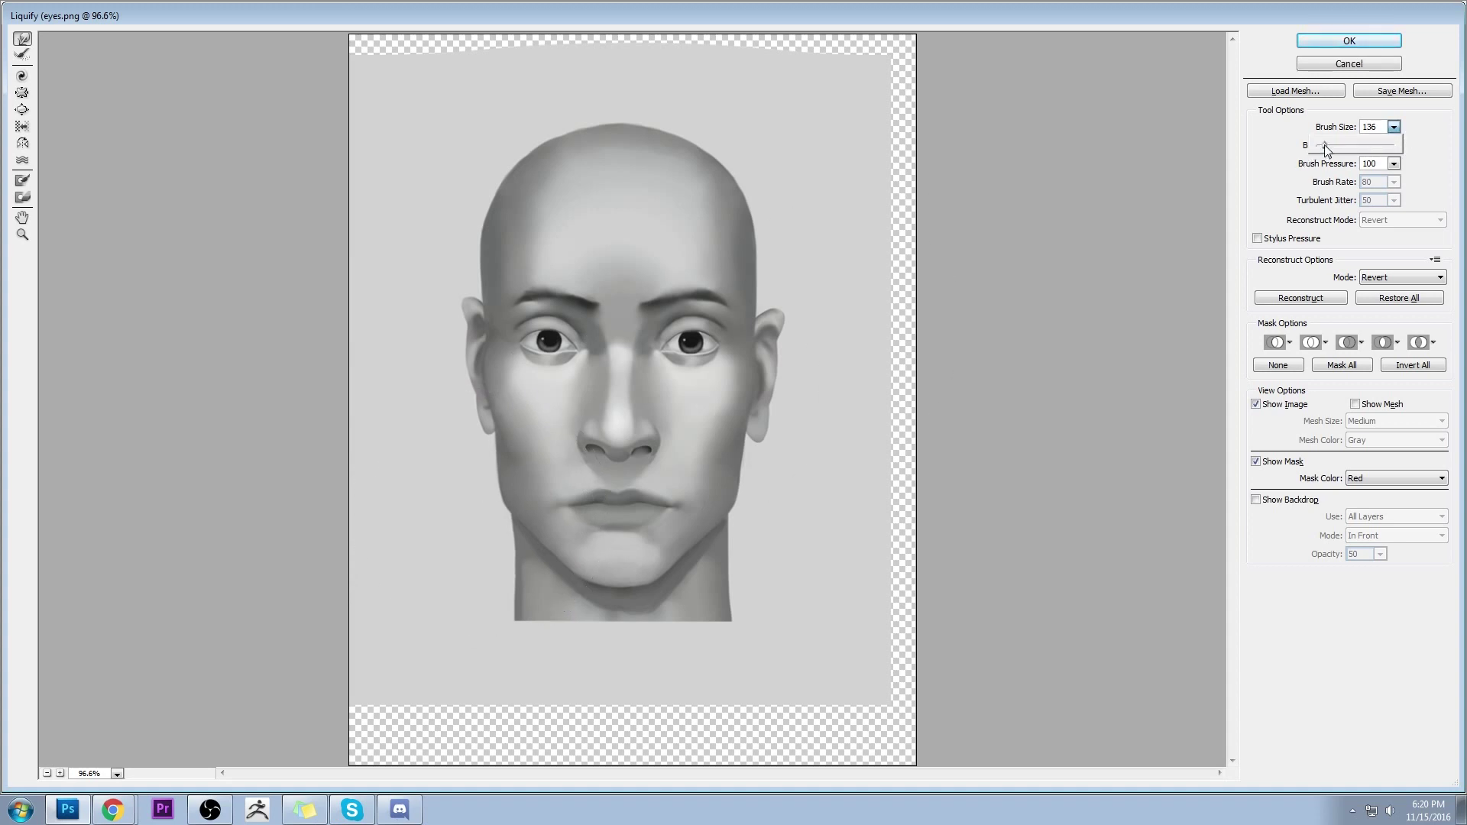
{"action": "left_click_drag", "start_coordinate": [491, 505], "coordinate": [515, 518]}
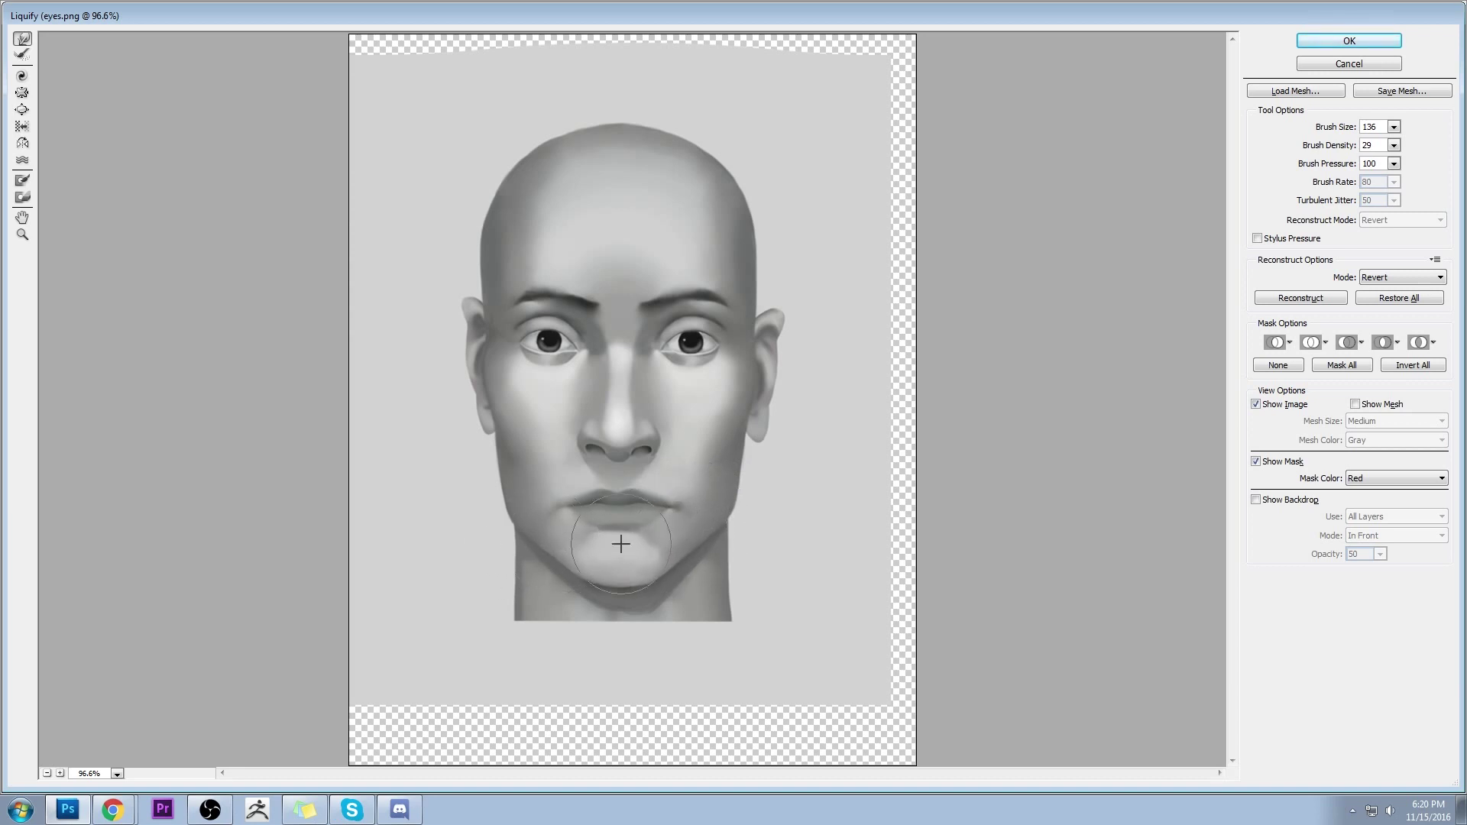
{"action": "left_click", "coordinate": [1367, 44]}
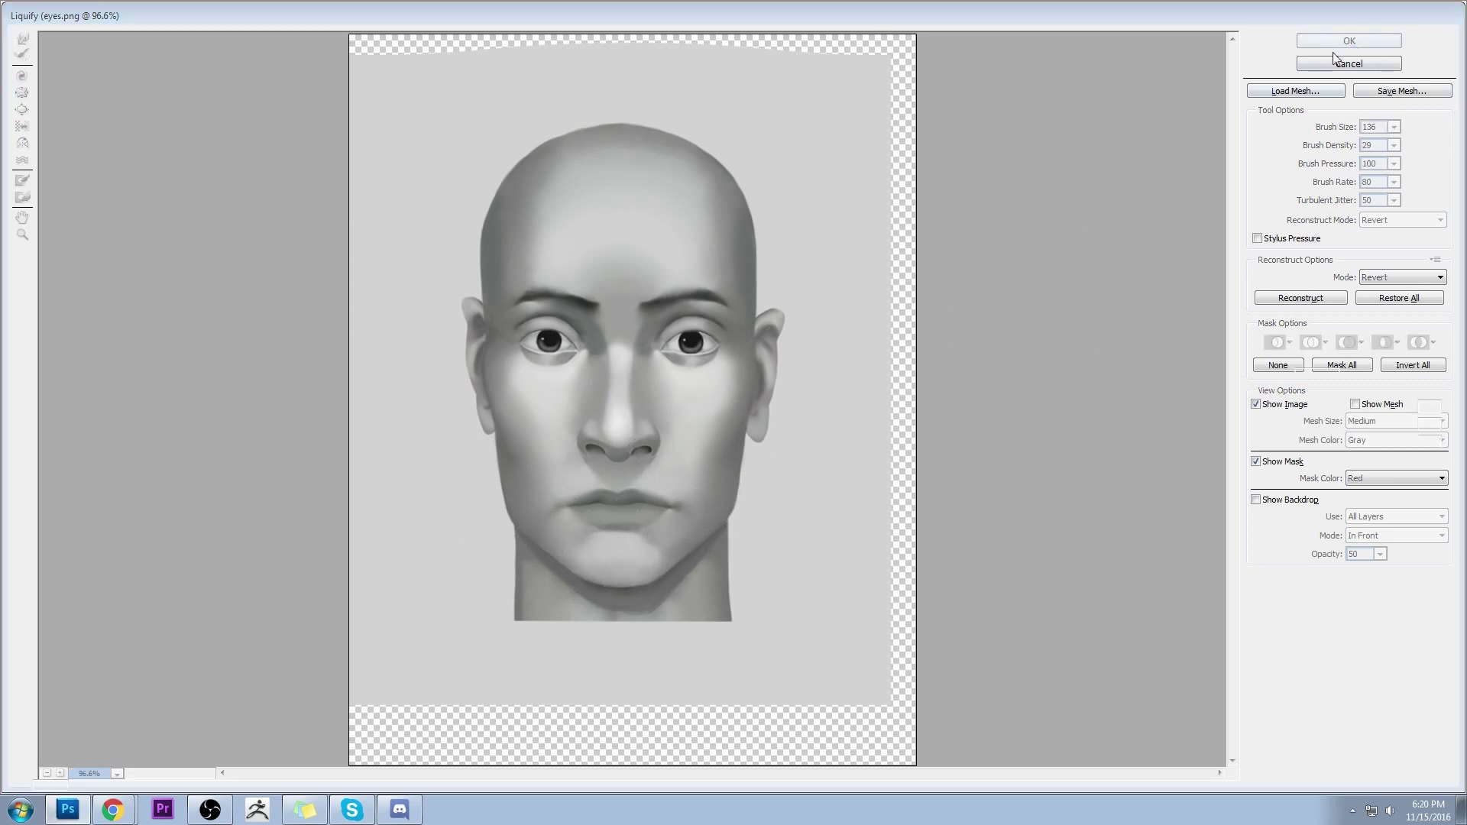
Blend the shading around the mouth corners and chin with sampled grays, using a 150 px brush at 13% opacity
{"action": "left_click", "coordinate": [602, 501], "text": "alt"}
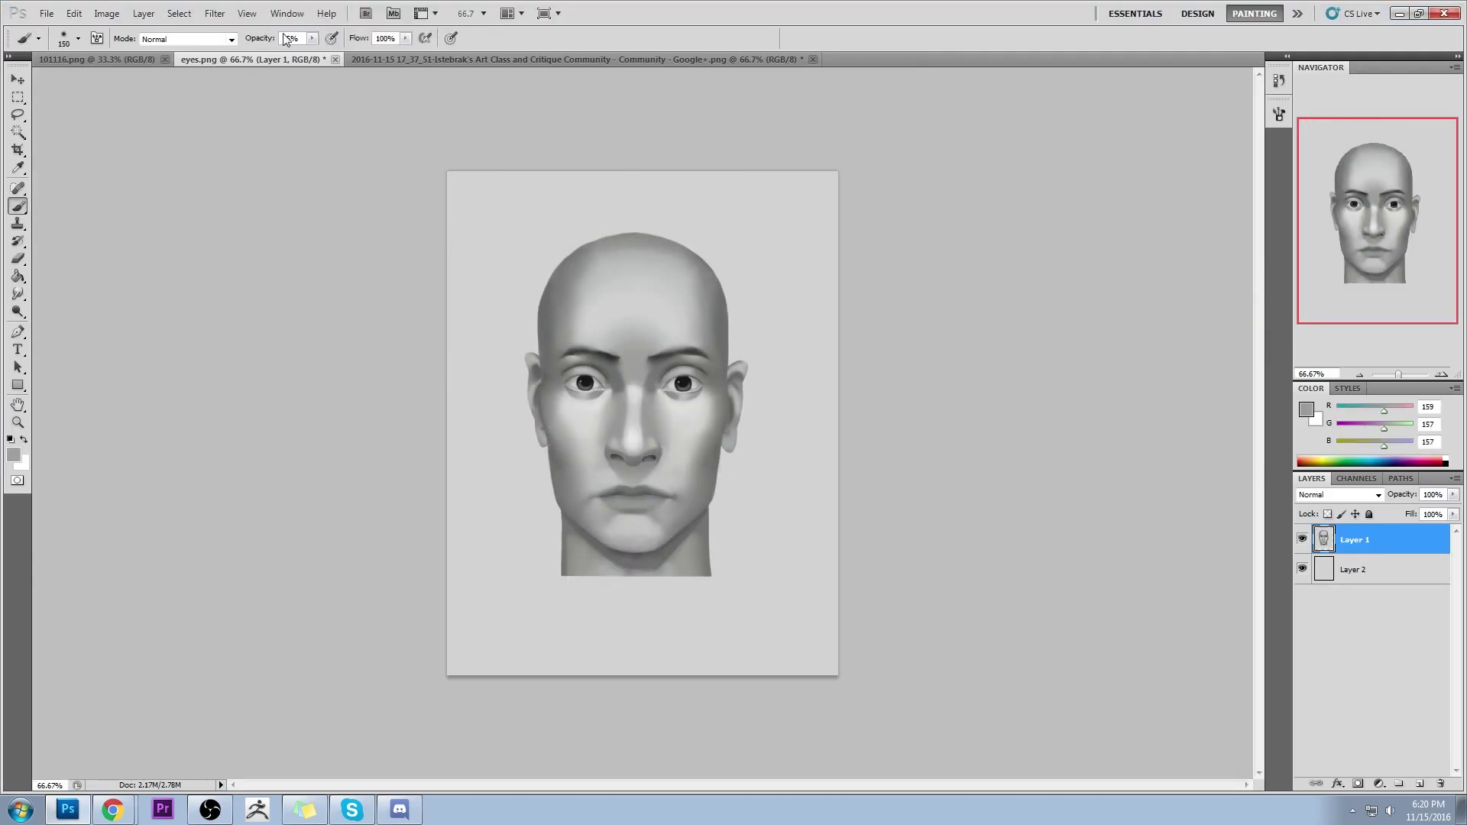
{"action": "left_click_drag", "start_coordinate": [311, 38], "coordinate": [295, 51]}
{"action": "left_click", "coordinate": [580, 510], "text": "alt"}
{"action": "left_click", "coordinate": [573, 489], "text": "alt"}
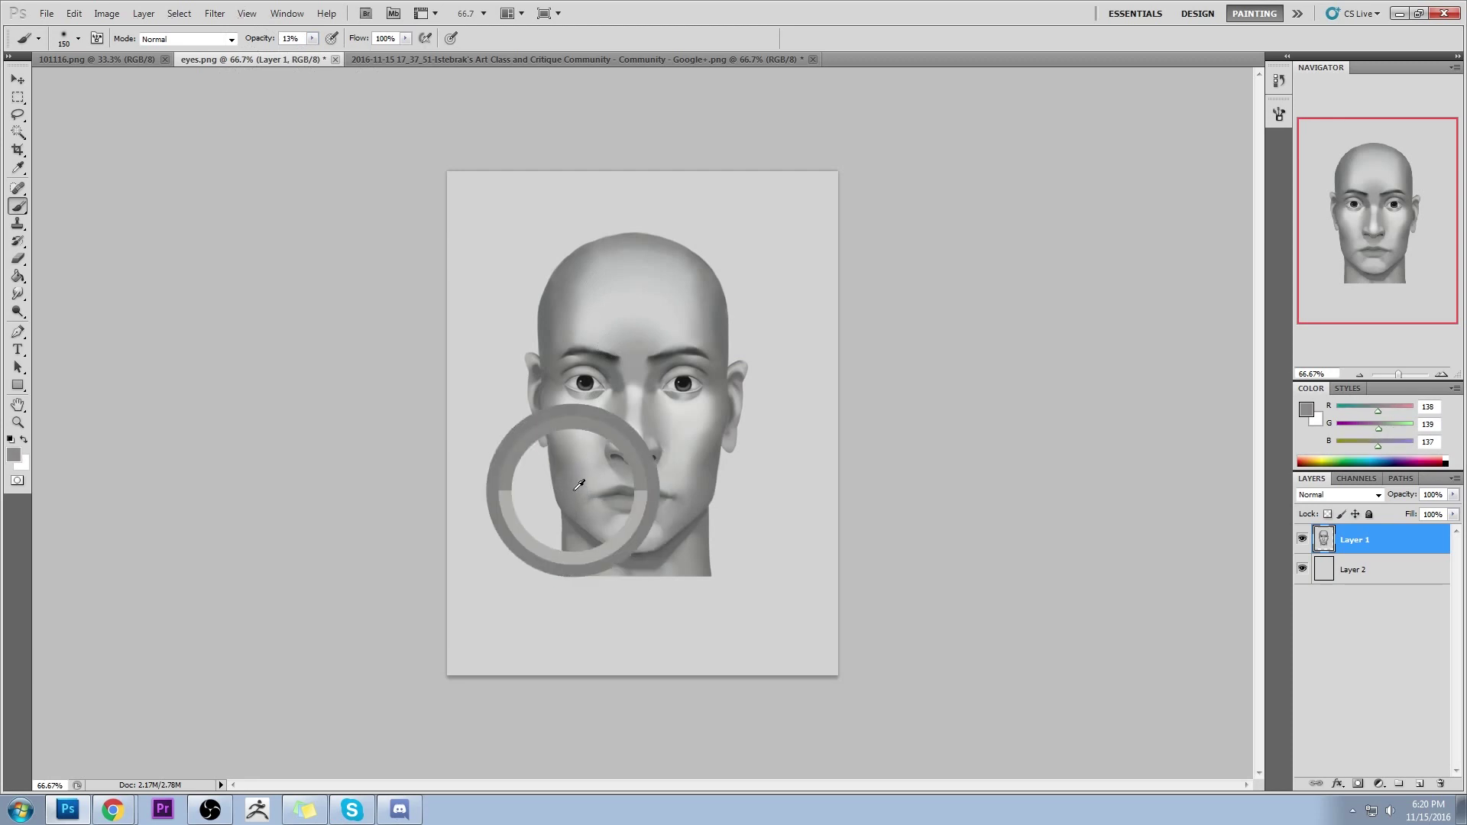
{"action": "left_click", "coordinate": [676, 504], "text": "alt"}
{"action": "left_click", "coordinate": [673, 518], "text": "alt"}
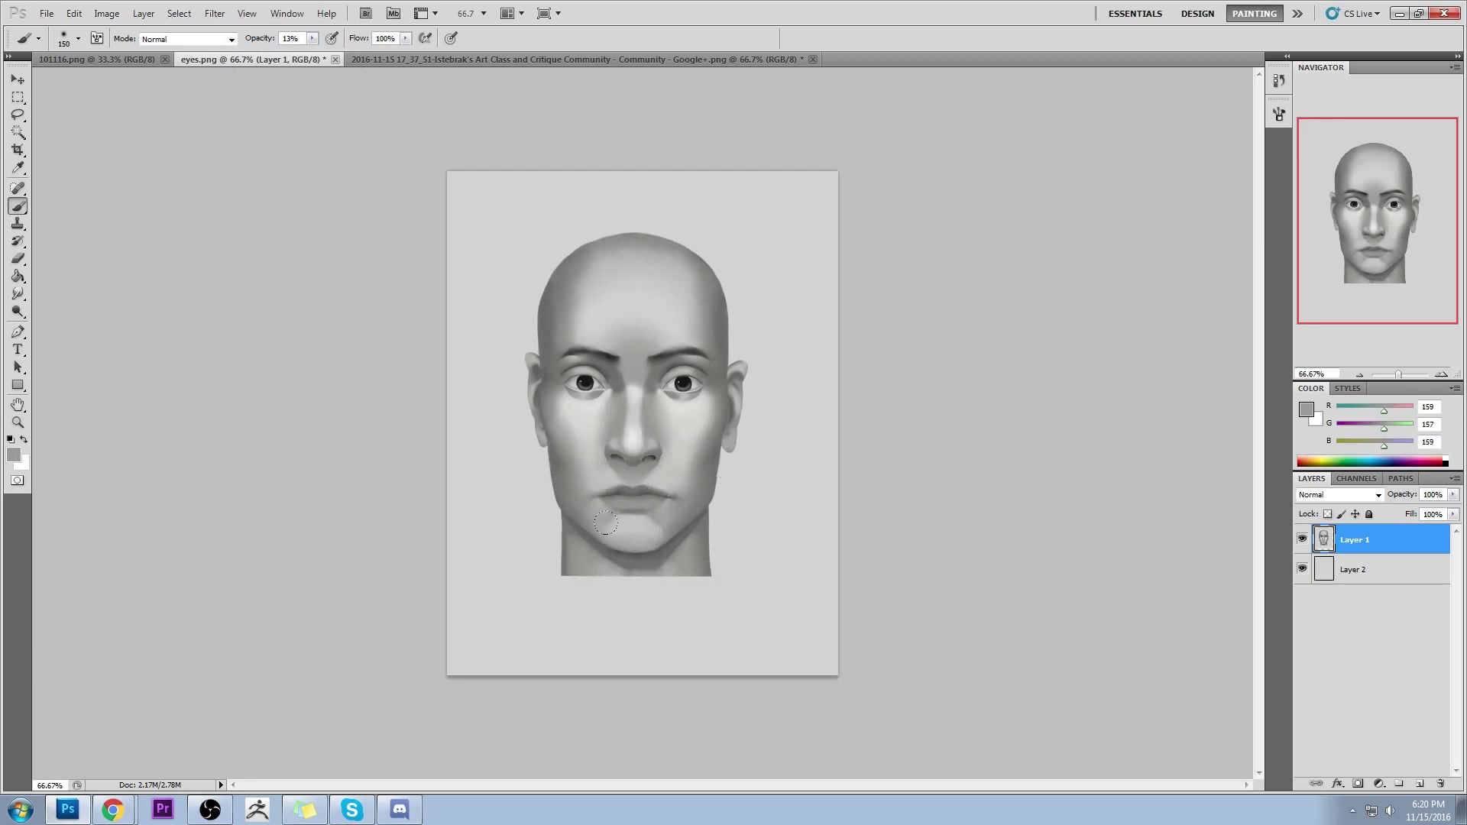
{"action": "left_click", "coordinate": [678, 519], "text": "alt"}
{"action": "left_click", "coordinate": [659, 526], "text": "alt"}
Blend the chin and the area below the lips with sampled grays, using a 150 px brush at 34% opacity
{"action": "left_click", "coordinate": [313, 38]}
{"action": "left_click_drag", "start_coordinate": [314, 53], "coordinate": [329, 54]}
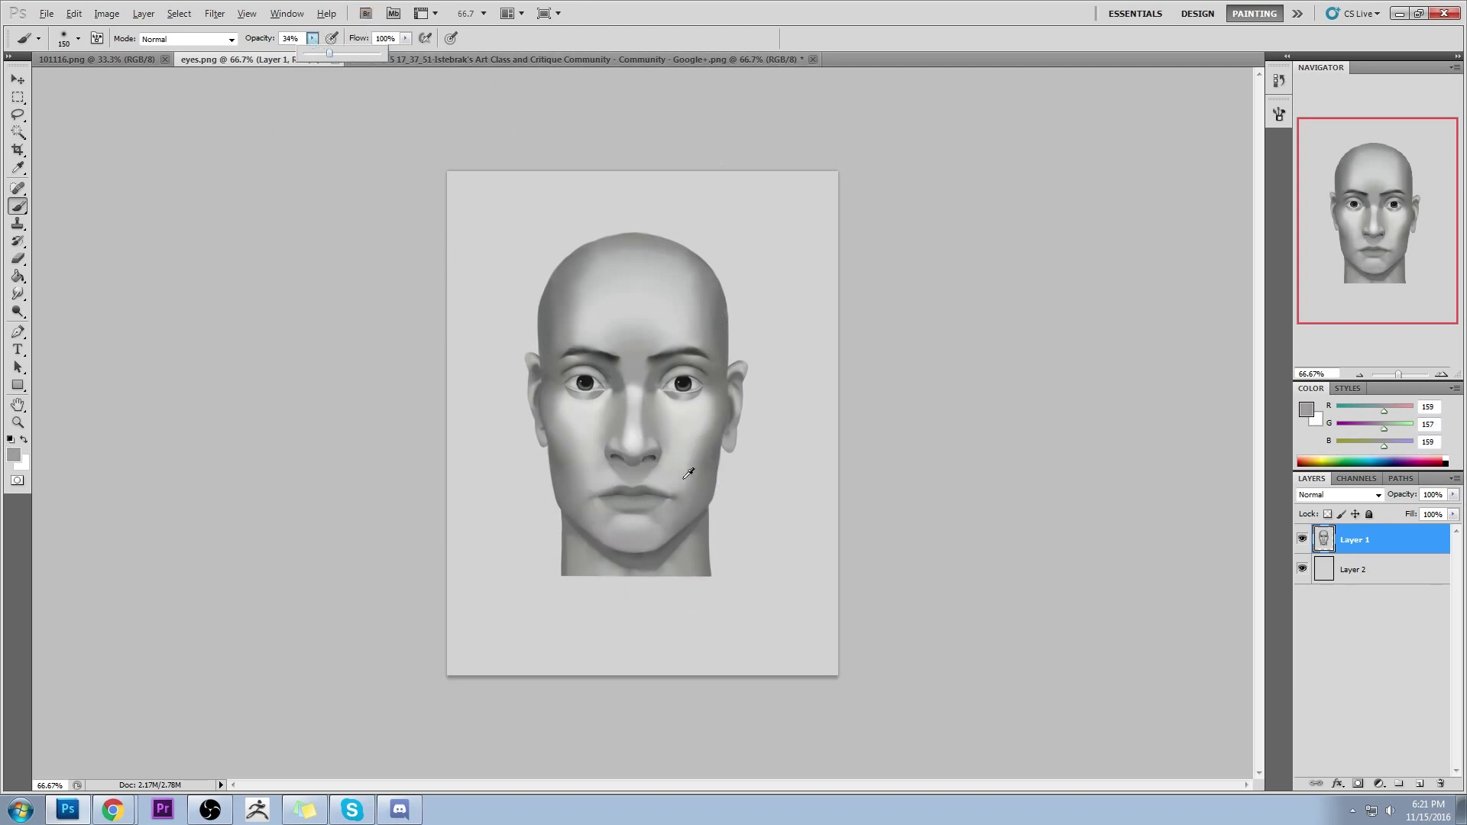
{"action": "left_click", "coordinate": [640, 524], "text": "alt"}
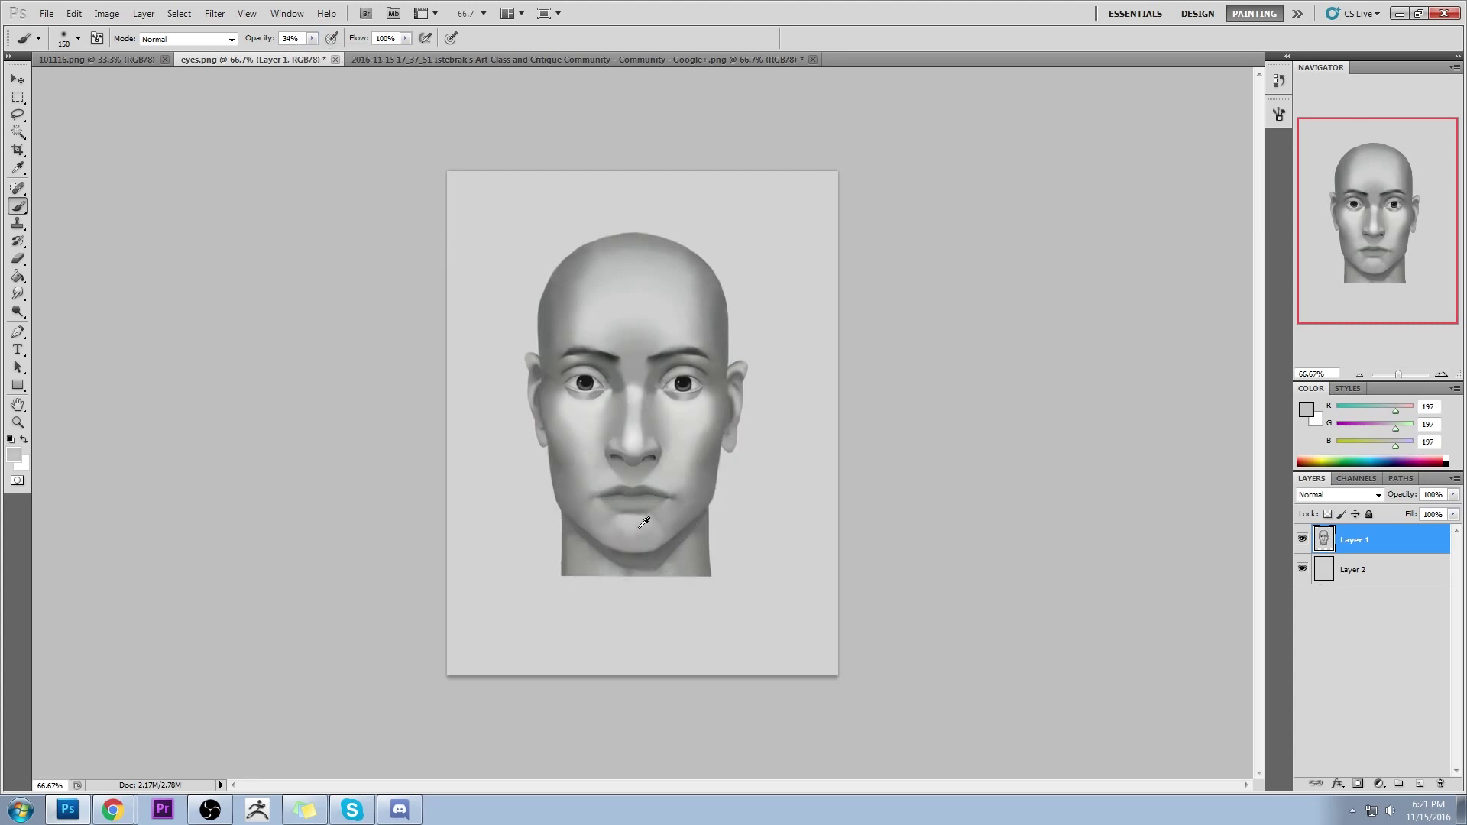
{"action": "left_click", "coordinate": [634, 508], "text": "alt"}
{"action": "left_click", "coordinate": [619, 519], "text": "alt"}
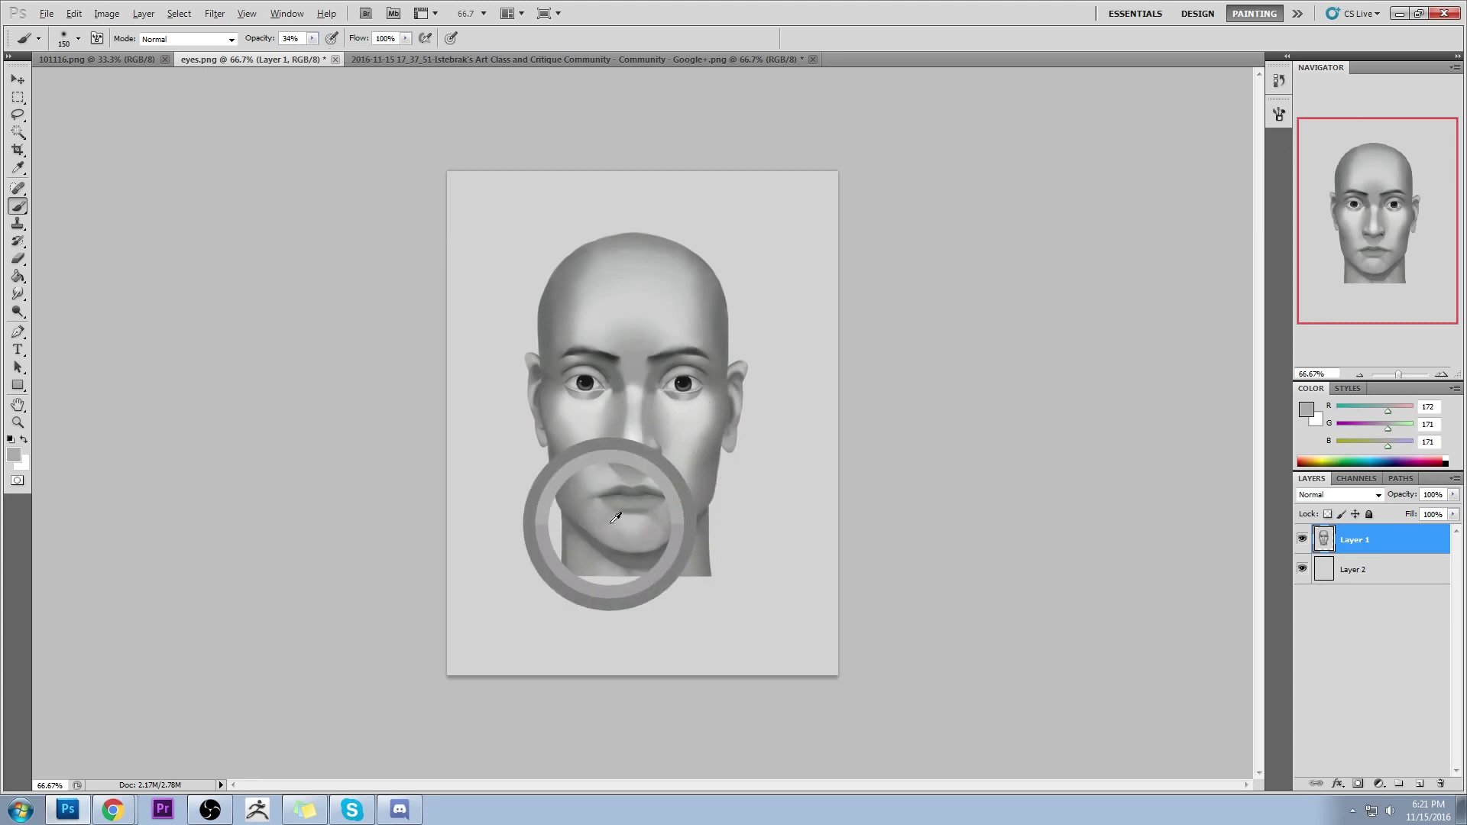
{"action": "left_click", "coordinate": [633, 524], "text": "alt"}
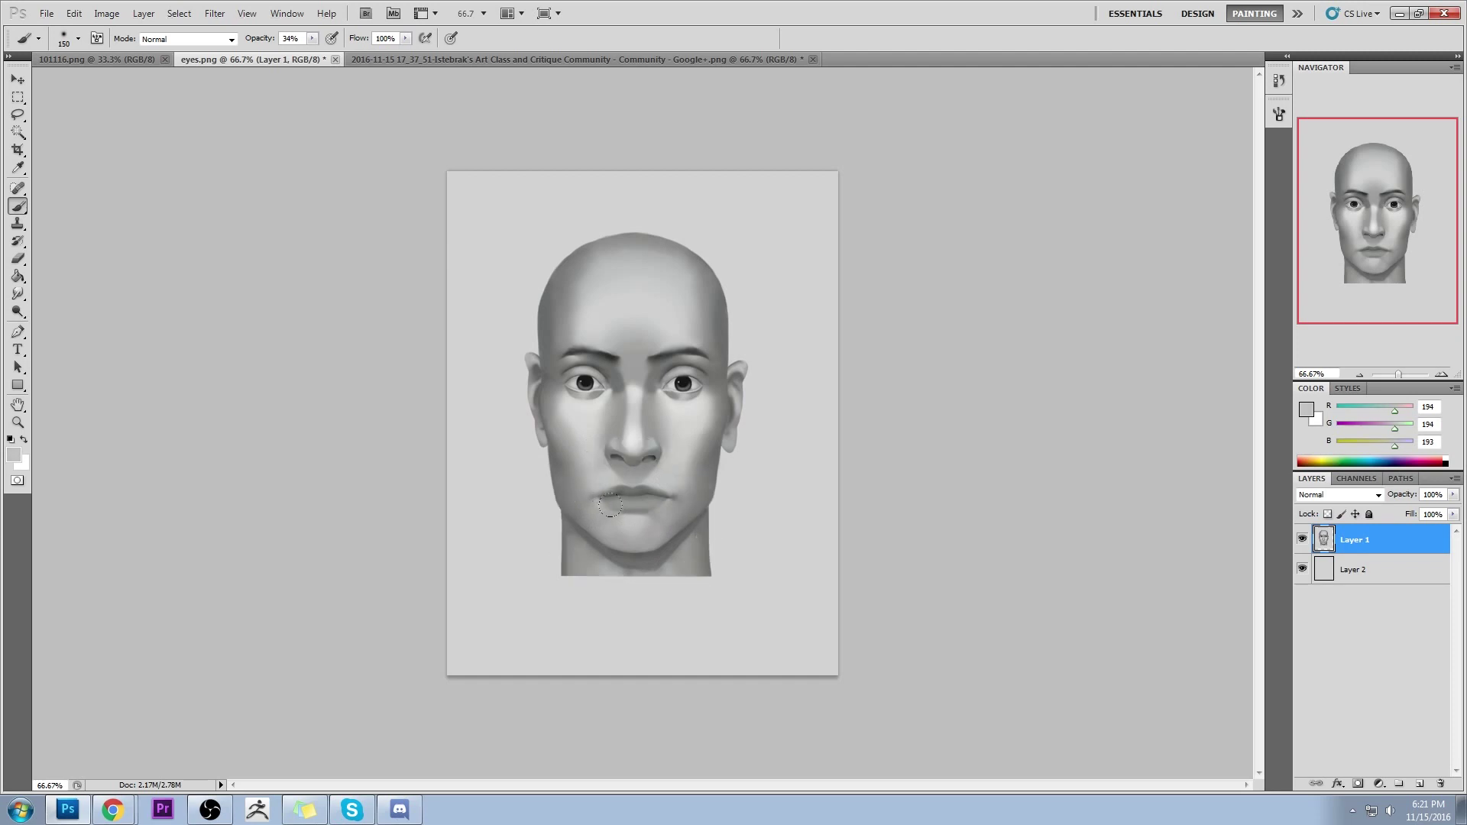
{"action": "left_click", "coordinate": [651, 532], "text": "alt"}
{"action": "left_click", "coordinate": [639, 521], "text": "alt"}
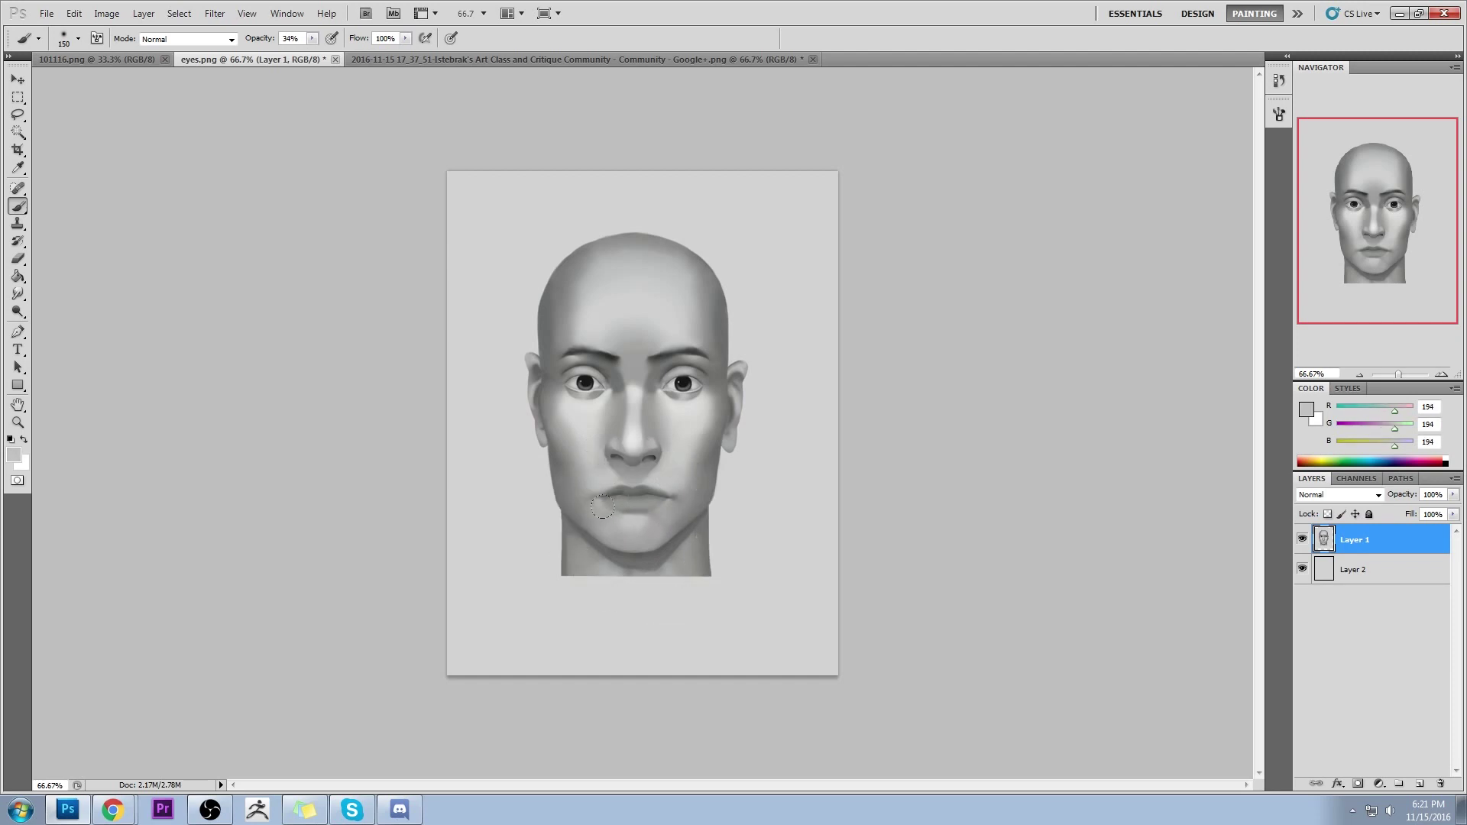
Soften the cheek and nose shading with light grays sampled from the cheeks, using the 150 px brush at 34% opacity
{"action": "left_click", "coordinate": [691, 416], "text": "alt"}
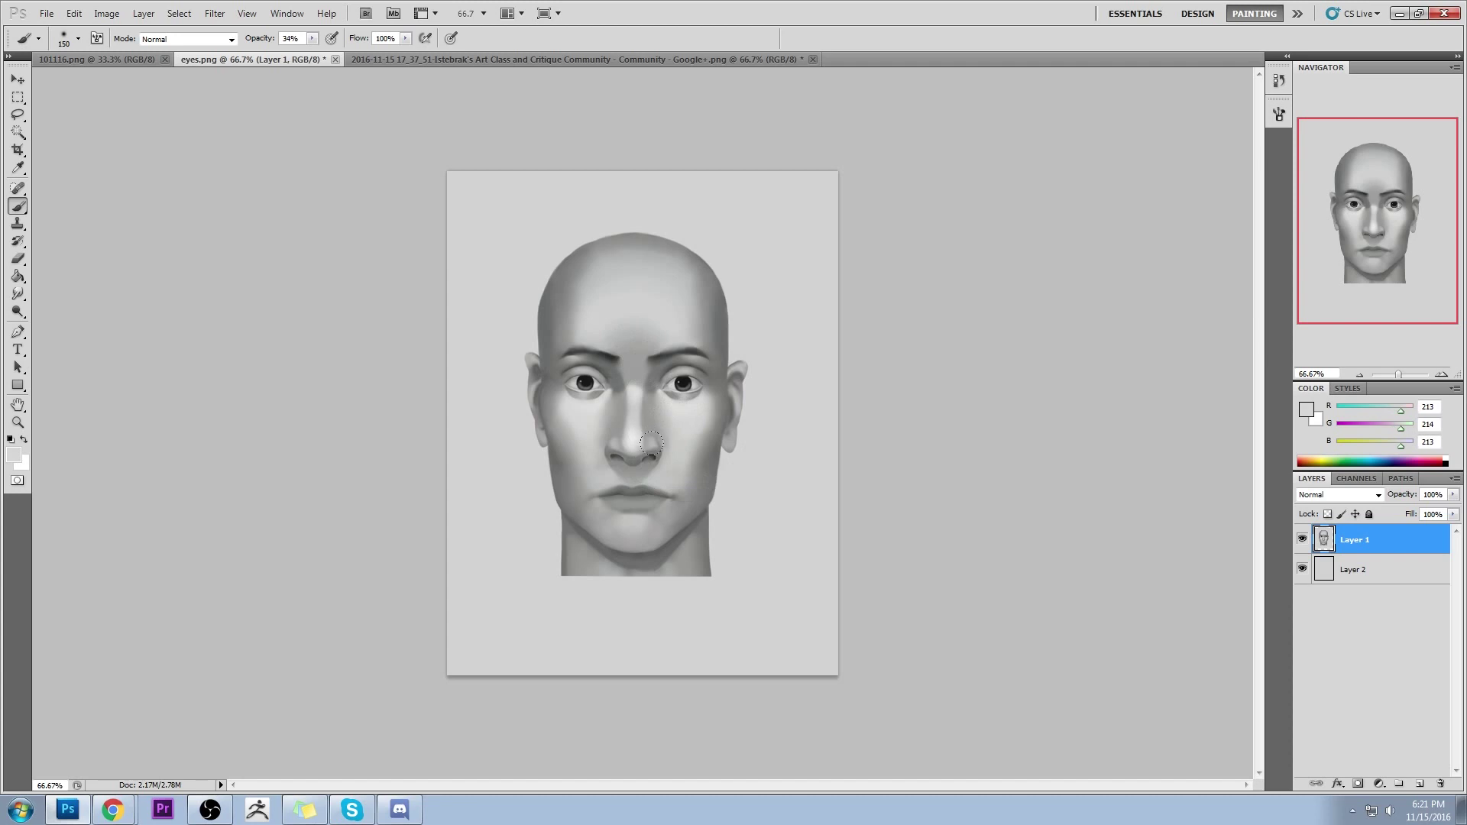
{"action": "left_click", "coordinate": [590, 434], "text": "alt"}
{"action": "left_click", "coordinate": [588, 428], "text": "alt"}
{"action": "mouse_move", "coordinate": [574, 429]}
{"action": "left_mouse_down"}
{"action": "mouse_move", "coordinate": [603, 391]}
{"action": "mouse_move", "coordinate": [646, 426]}
{"action": "mouse_move", "coordinate": [643, 403]}
{"action": "left_mouse_up"}
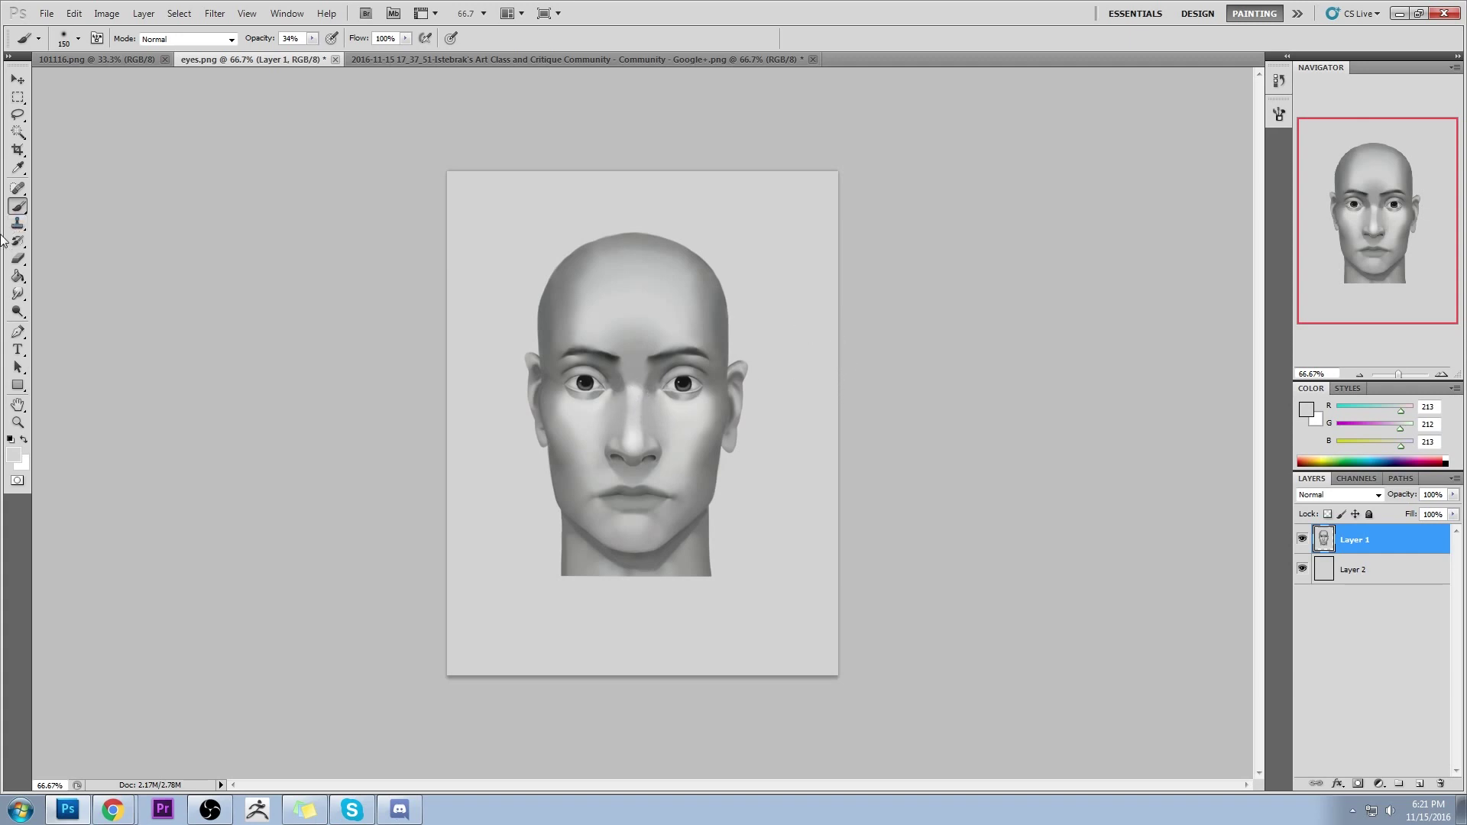
Refine the shading between the brows and along the nose bridge with sampled light and dark grays at 34% brush opacity
{"action": "left_click", "coordinate": [17, 295]}
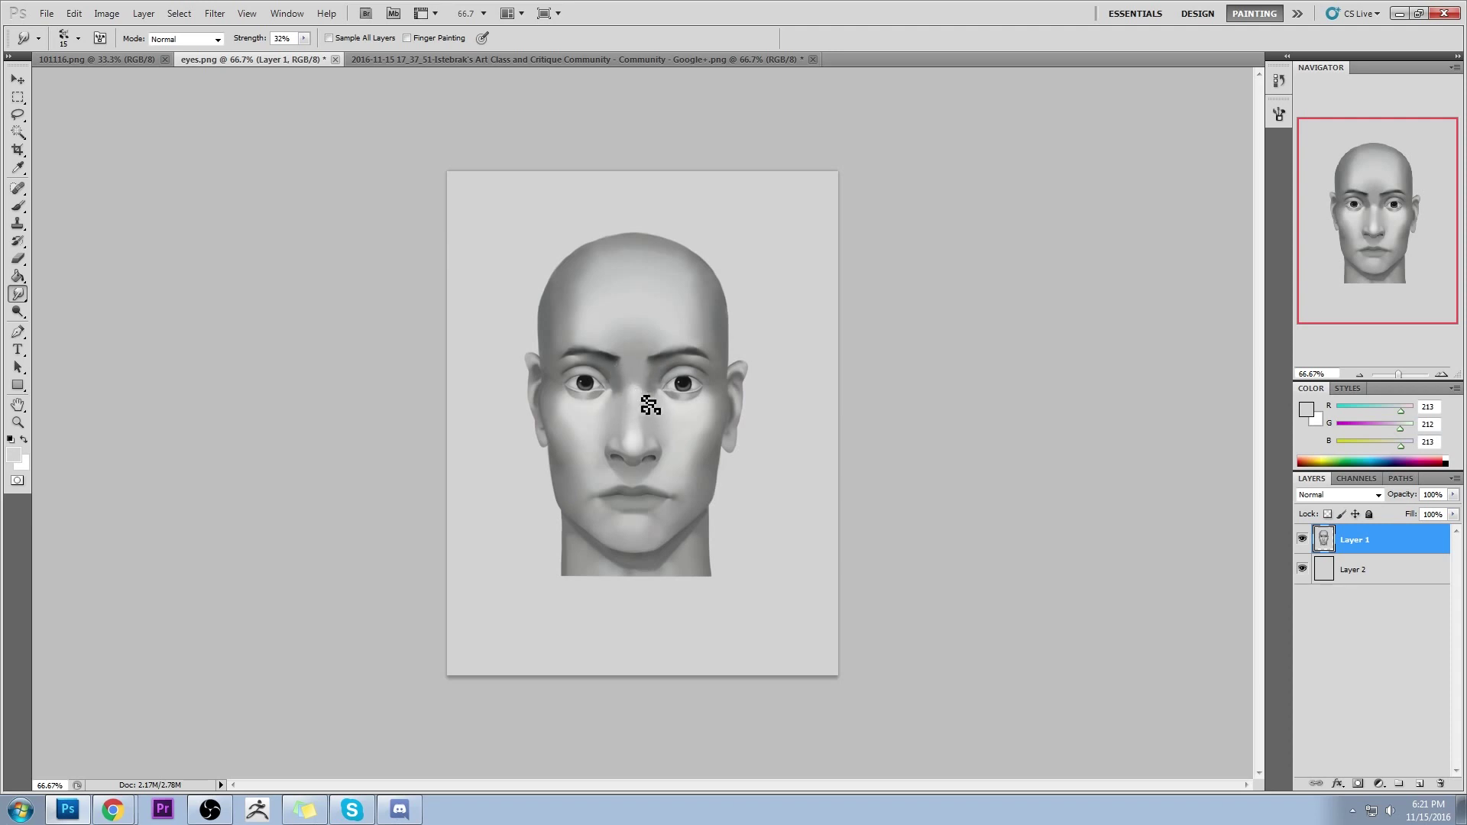
{"action": "key", "text": "v"}
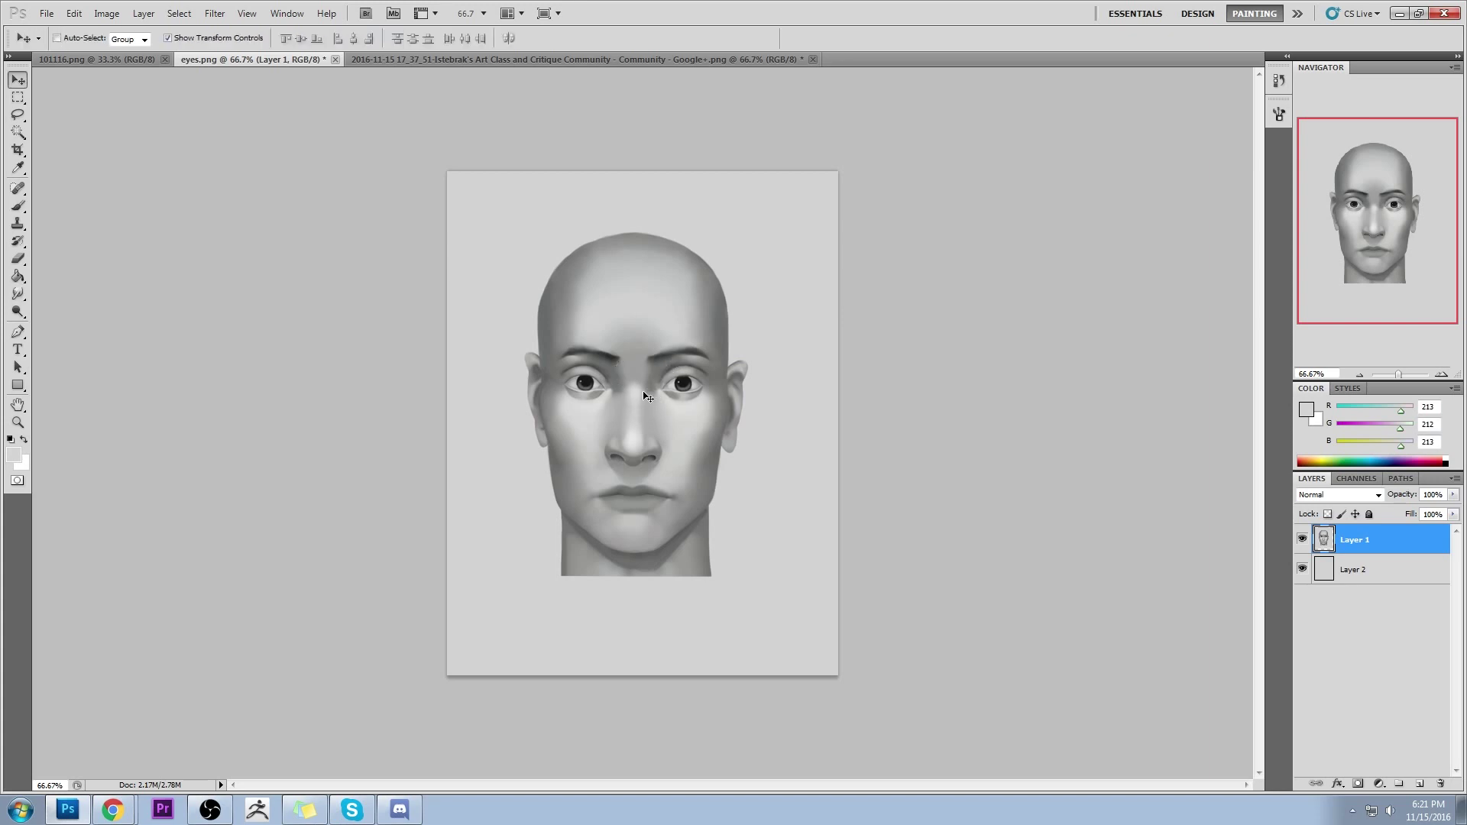
{"action": "key", "text": "b"}
{"action": "left_click", "coordinate": [638, 390], "text": "alt"}
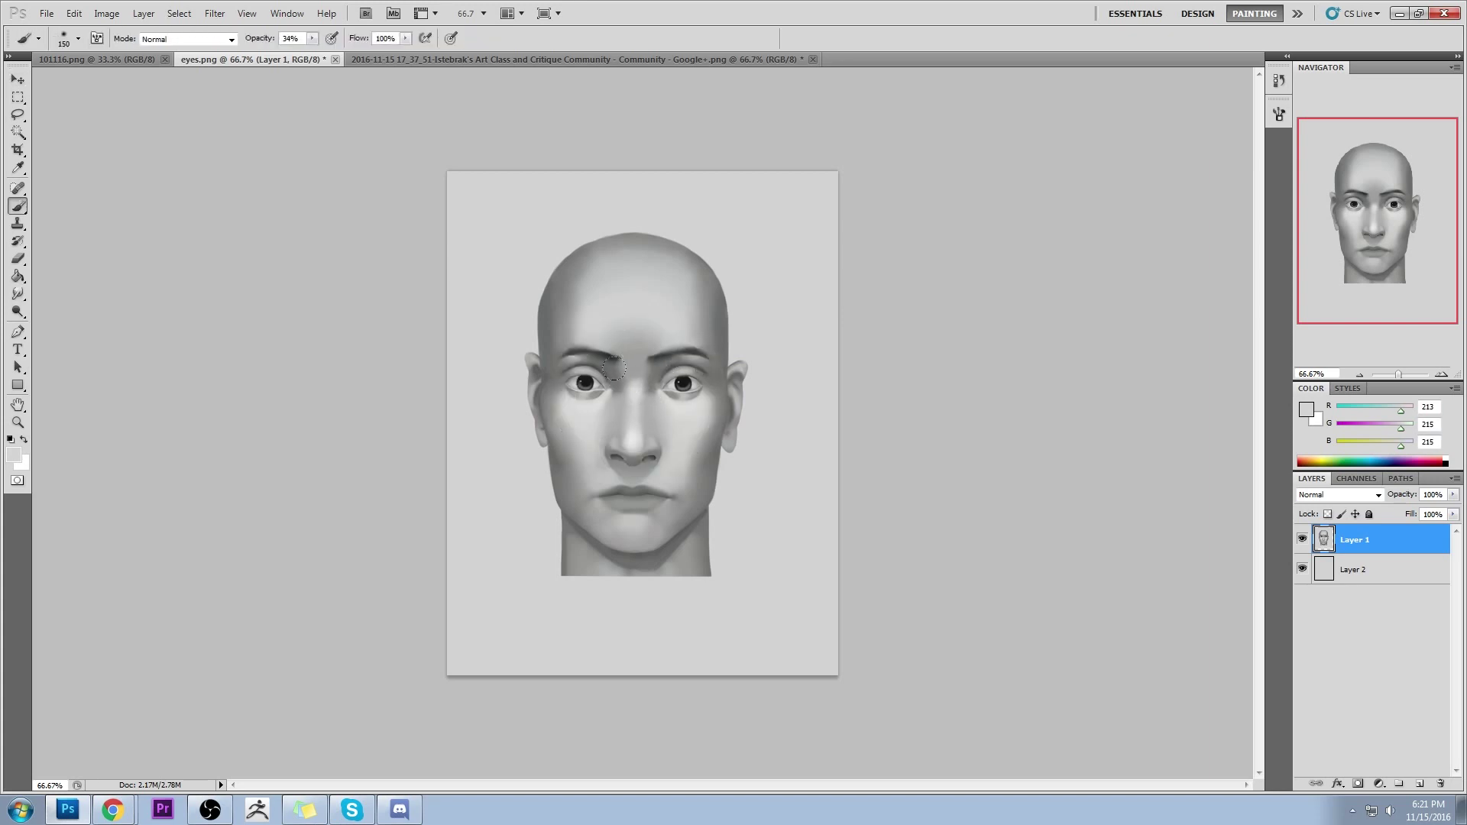
{"action": "left_click", "coordinate": [596, 359], "text": "alt"}
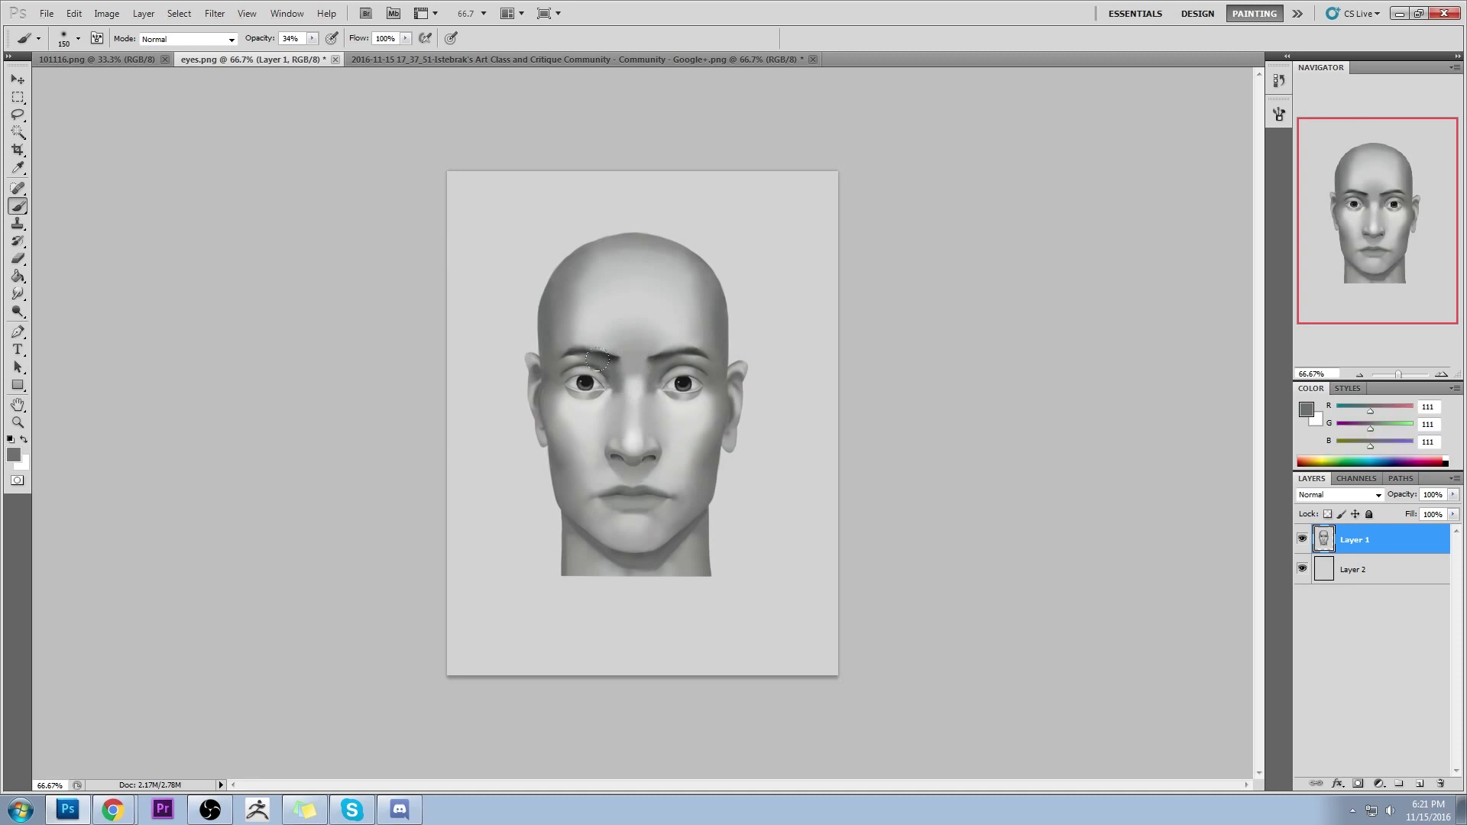
{"action": "left_click", "coordinate": [637, 385], "text": "alt"}
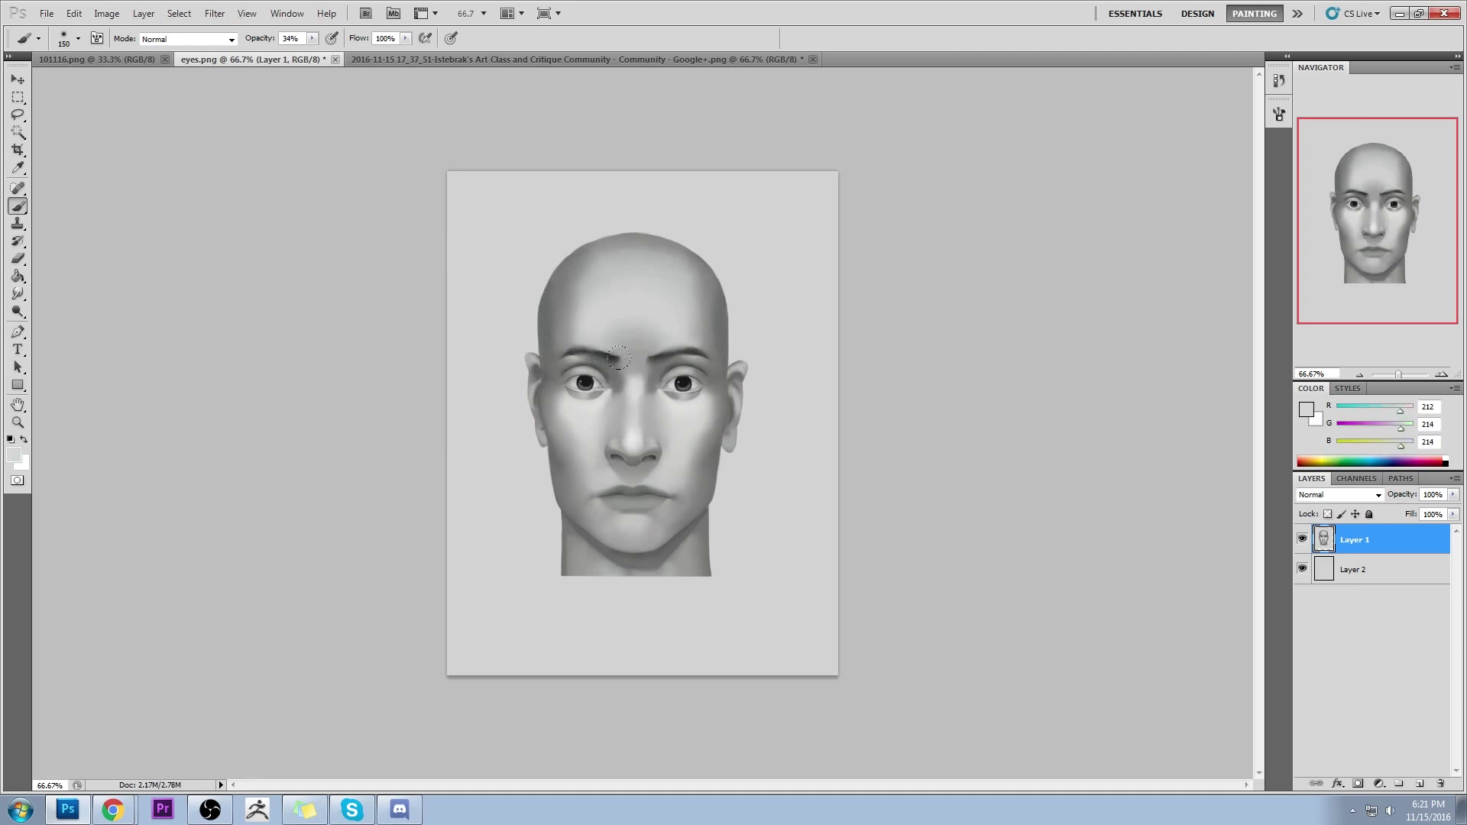
{"action": "left_click", "coordinate": [633, 360], "text": "alt"}
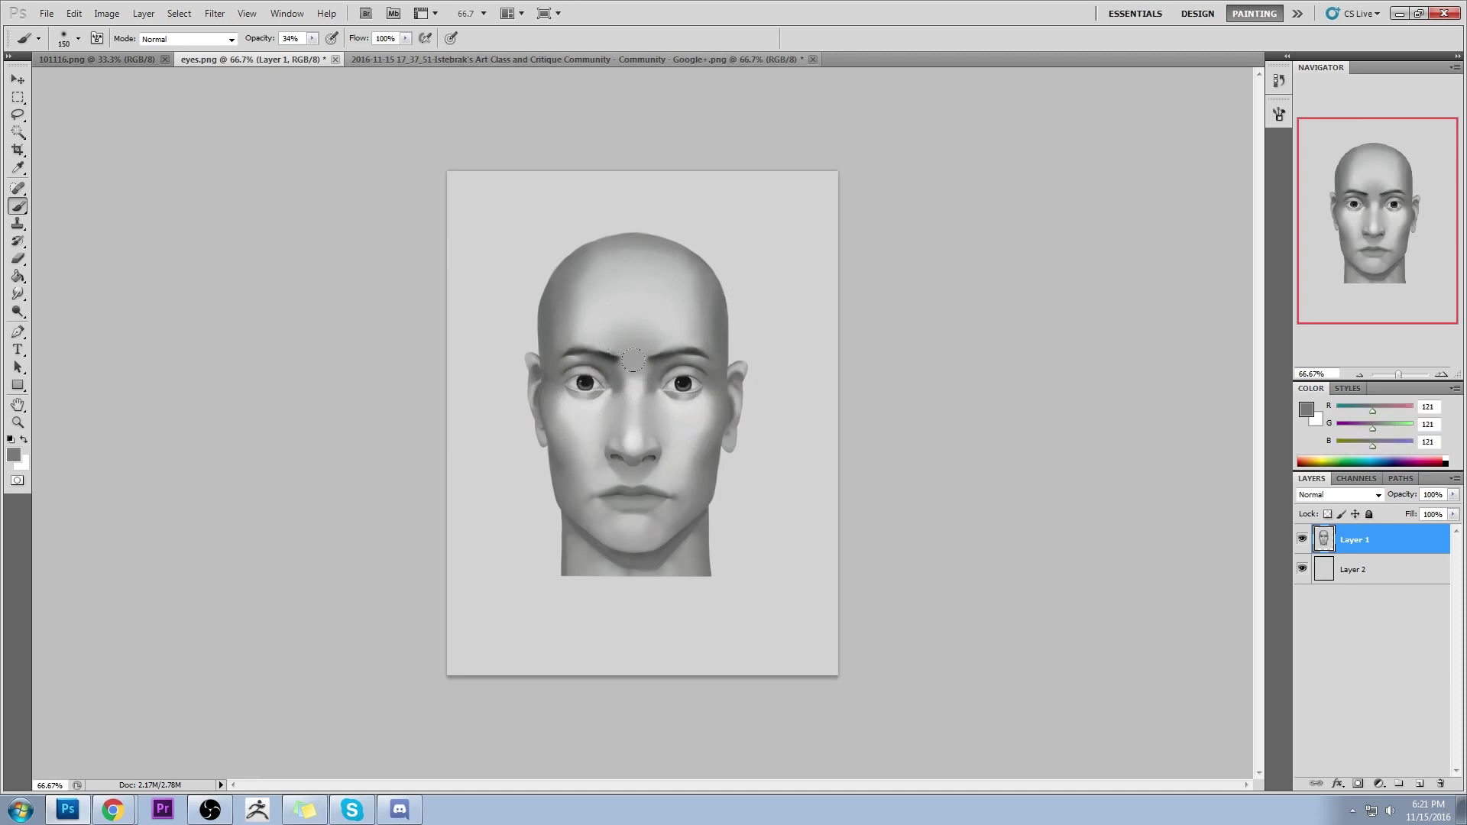
Paste a copy of the whole corrected painting in place over the original eyes.png snapshot restored from the history
{"action": "key", "text": "ctrl+a"}
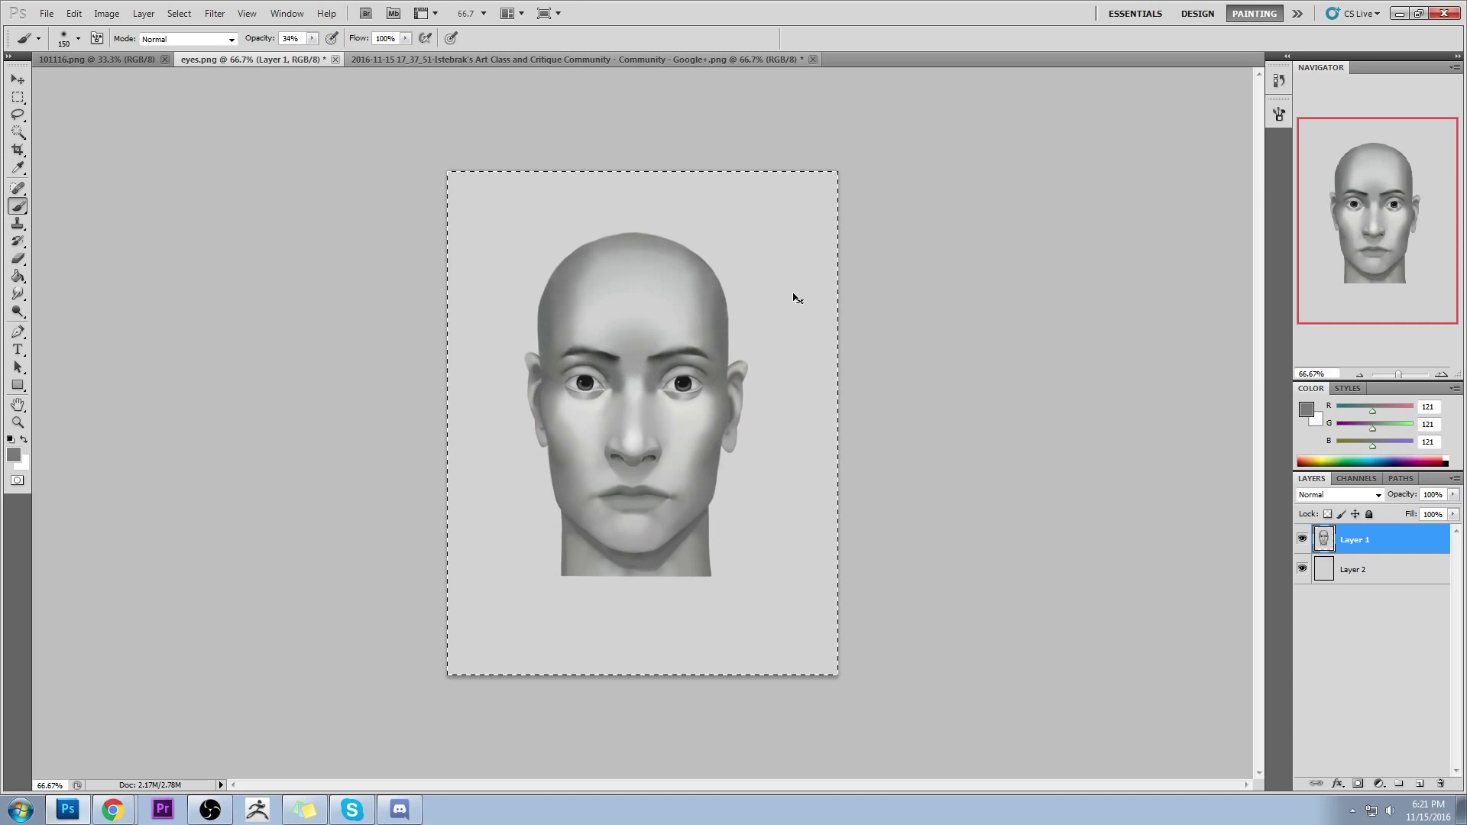
{"action": "left_click", "coordinate": [1282, 81]}
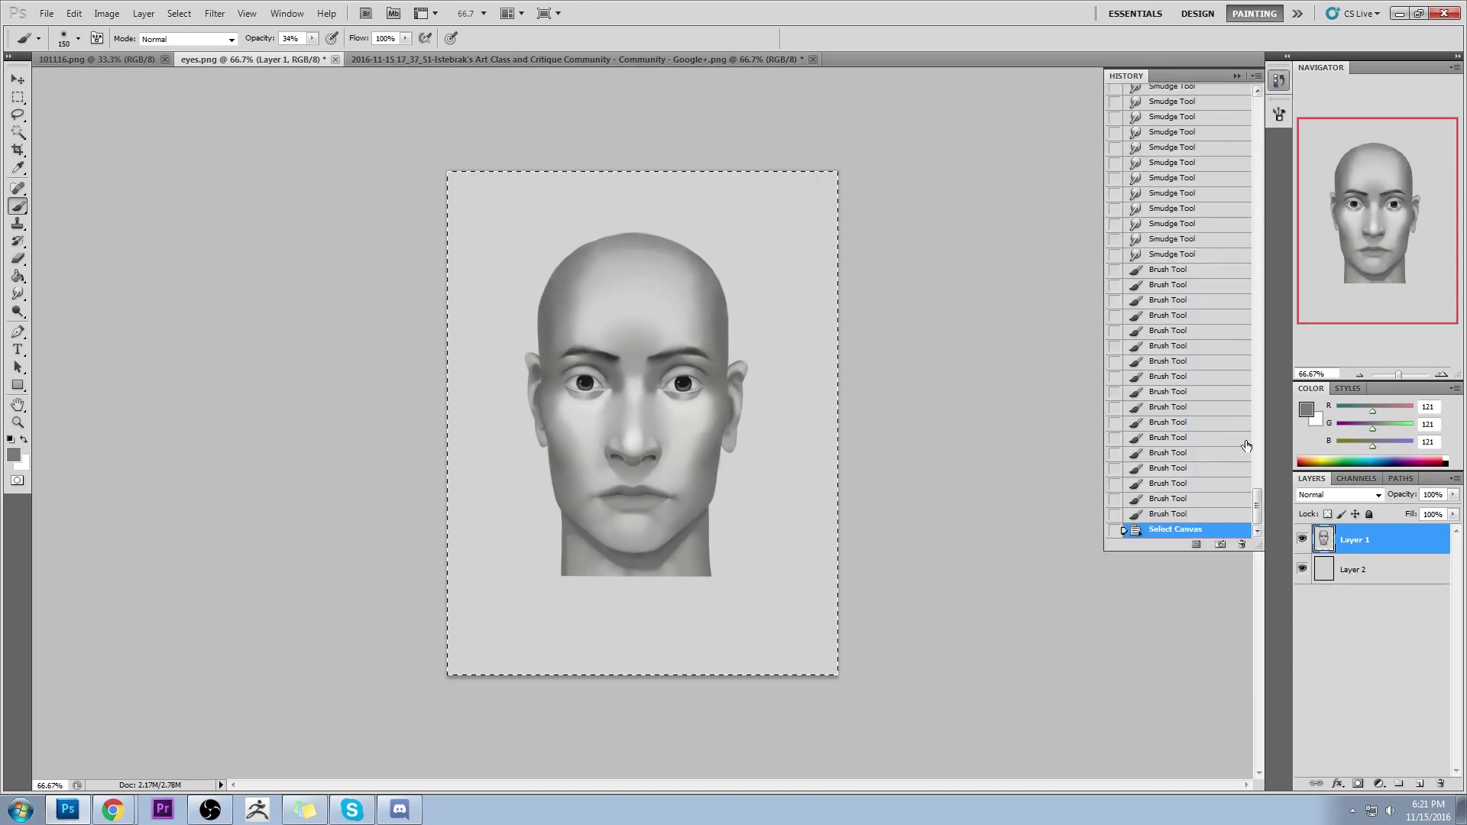
{"action": "left_click_drag", "start_coordinate": [1257, 520], "coordinate": [1230, 86]}
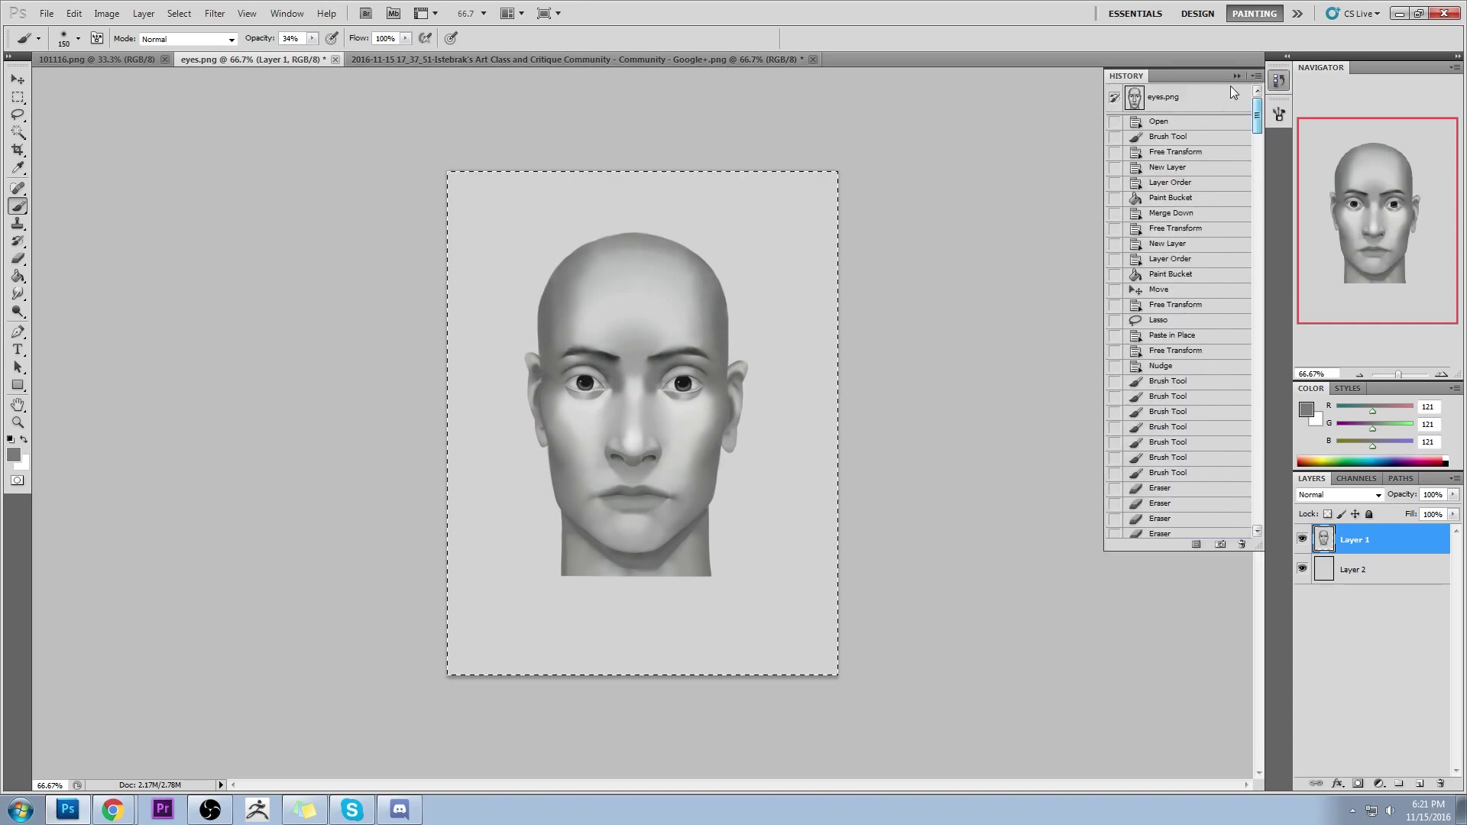
{"action": "left_click", "coordinate": [1196, 108]}
{"action": "key", "text": "ctrl+shift+v"}
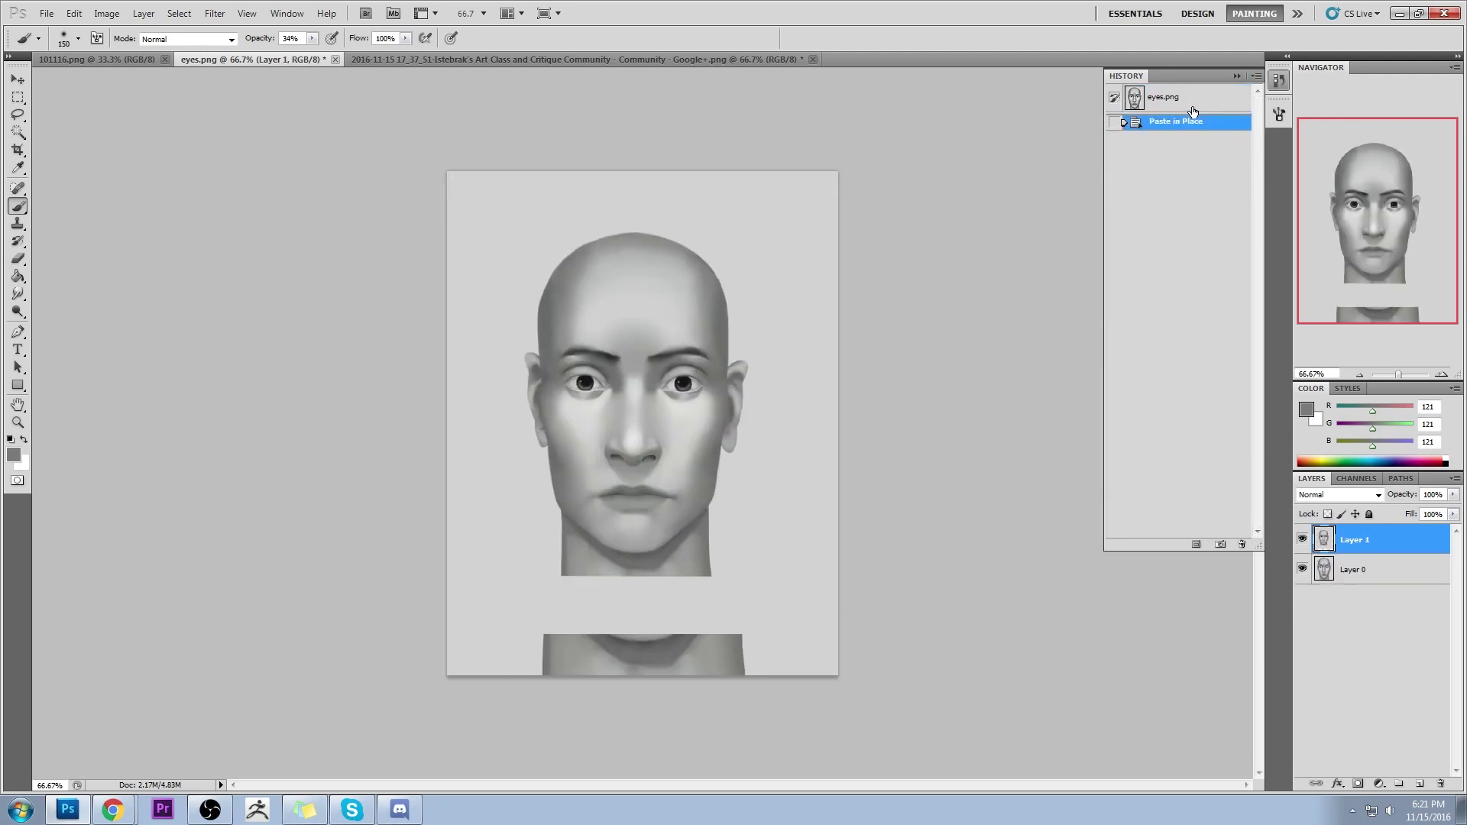
{"action": "left_click", "coordinate": [1237, 75]}
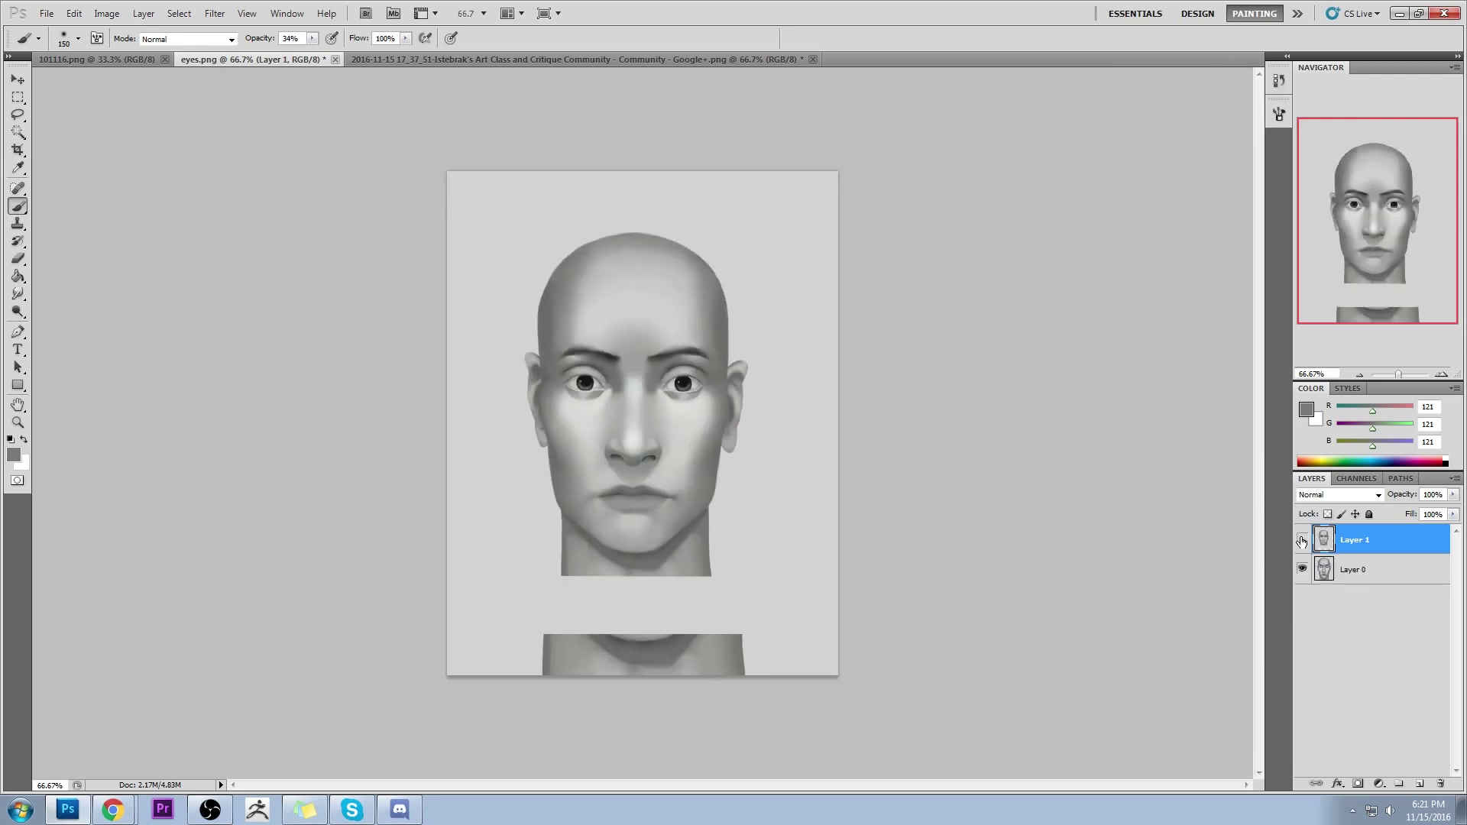
Toggle Layer 1's visibility repeatedly to compare the corrected head with the original
{"action": "left_click", "coordinate": [1302, 541]}
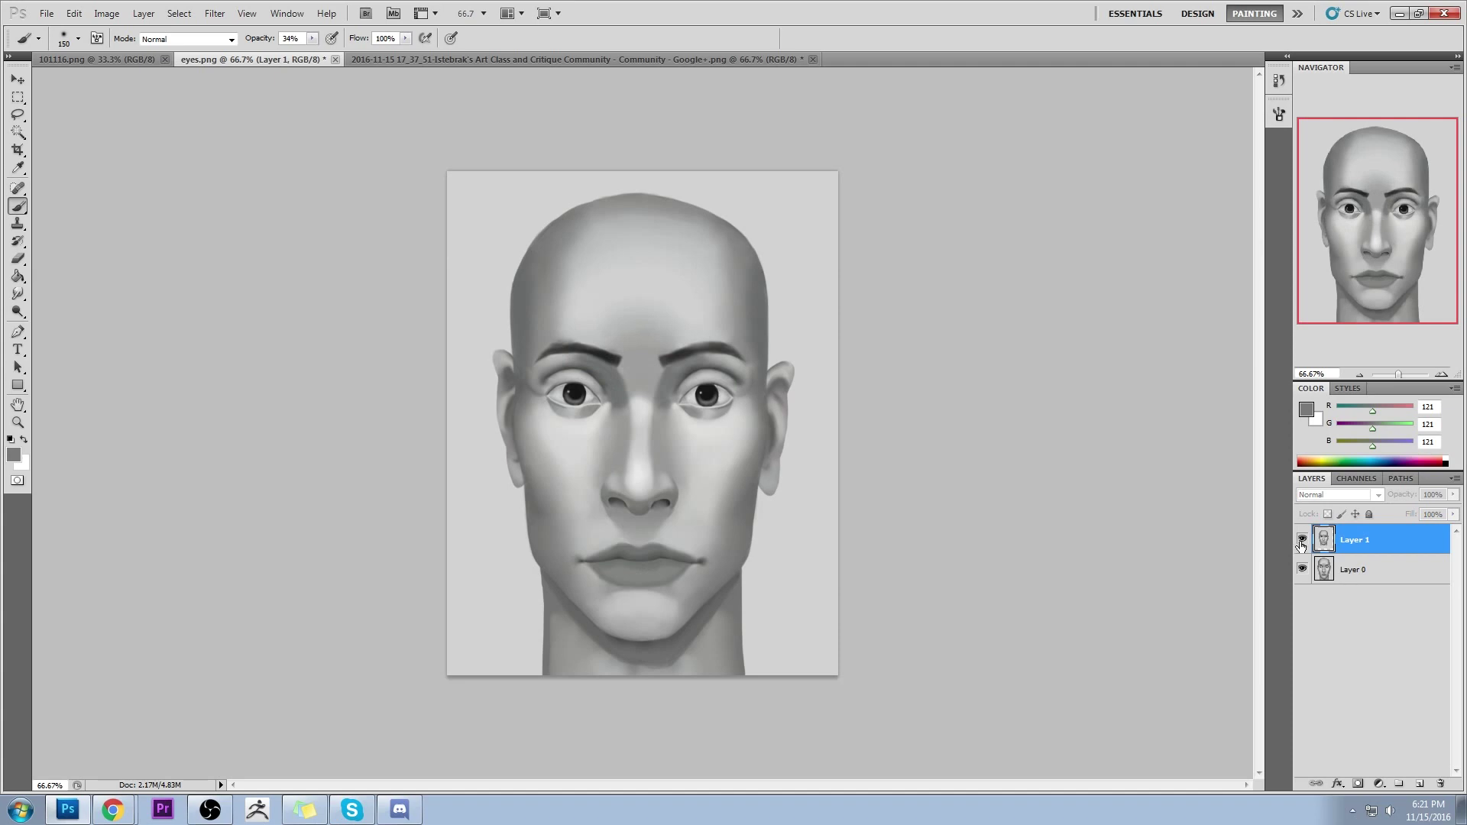
{"action": "left_click", "coordinate": [1301, 541]}
{"action": "left_click", "coordinate": [1302, 541]}
{"action": "left_click", "coordinate": [1303, 542]}
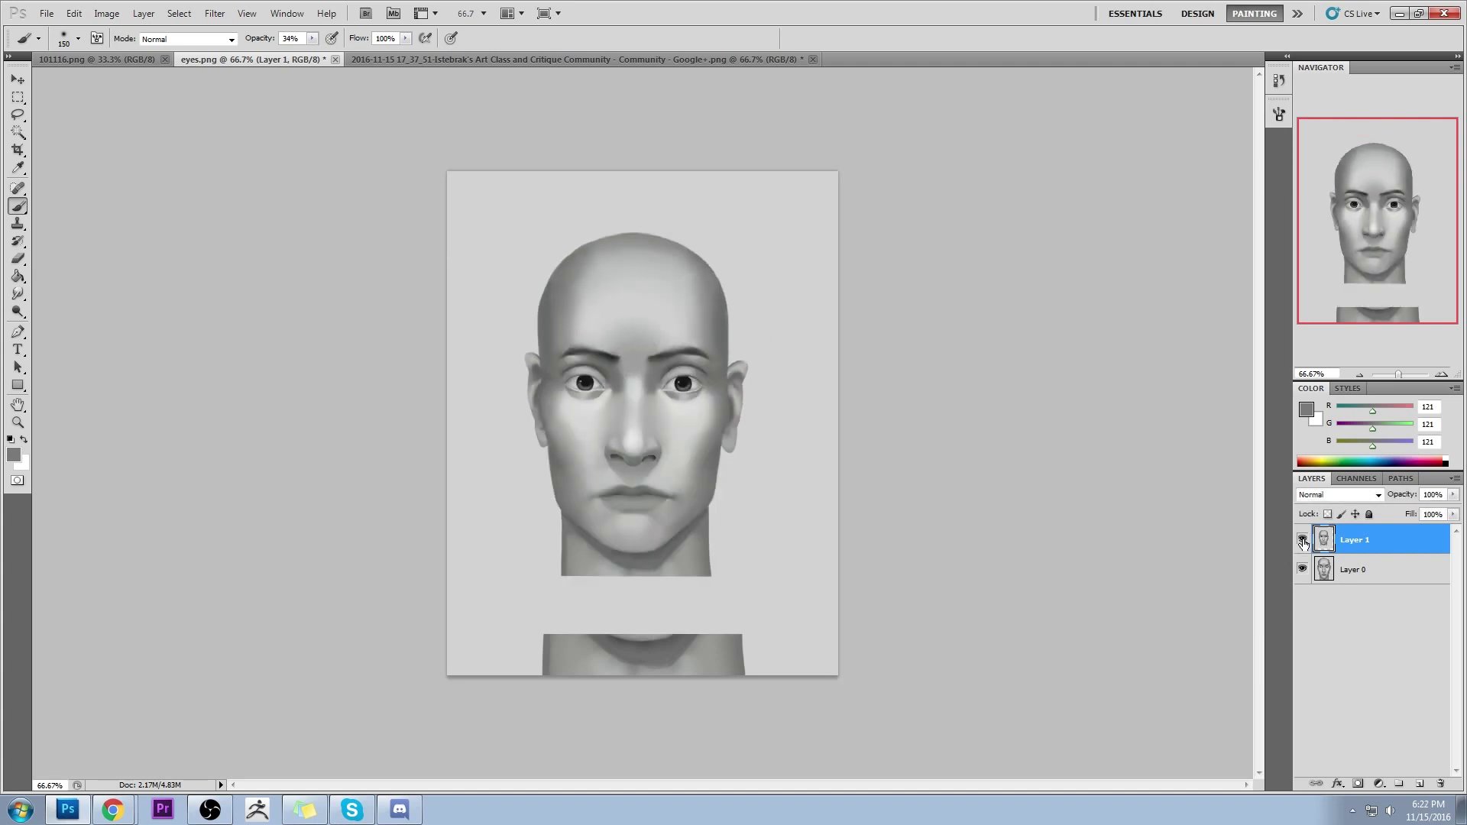
{"action": "left_click", "coordinate": [1303, 542]}
{"action": "left_click", "coordinate": [1302, 542]}
Scale the original portrait on Layer 0 down proportionally to 83.69% and apply the transform
{"action": "left_click", "coordinate": [1345, 570]}
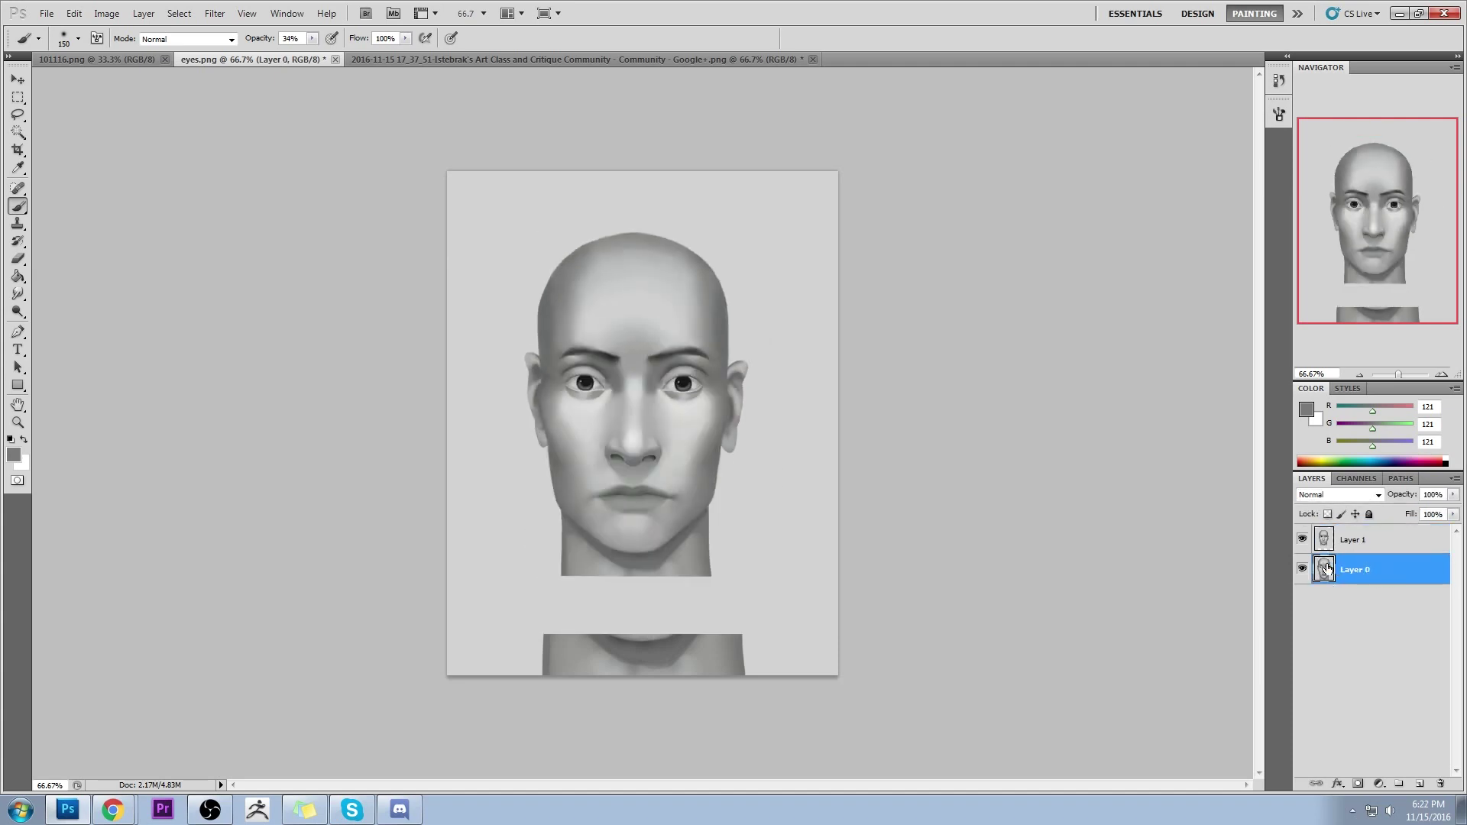
{"action": "key", "text": "v"}
{"action": "left_click_drag", "start_coordinate": [840, 675], "coordinate": [774, 593]}
{"action": "left_click", "coordinate": [1452, 515]}
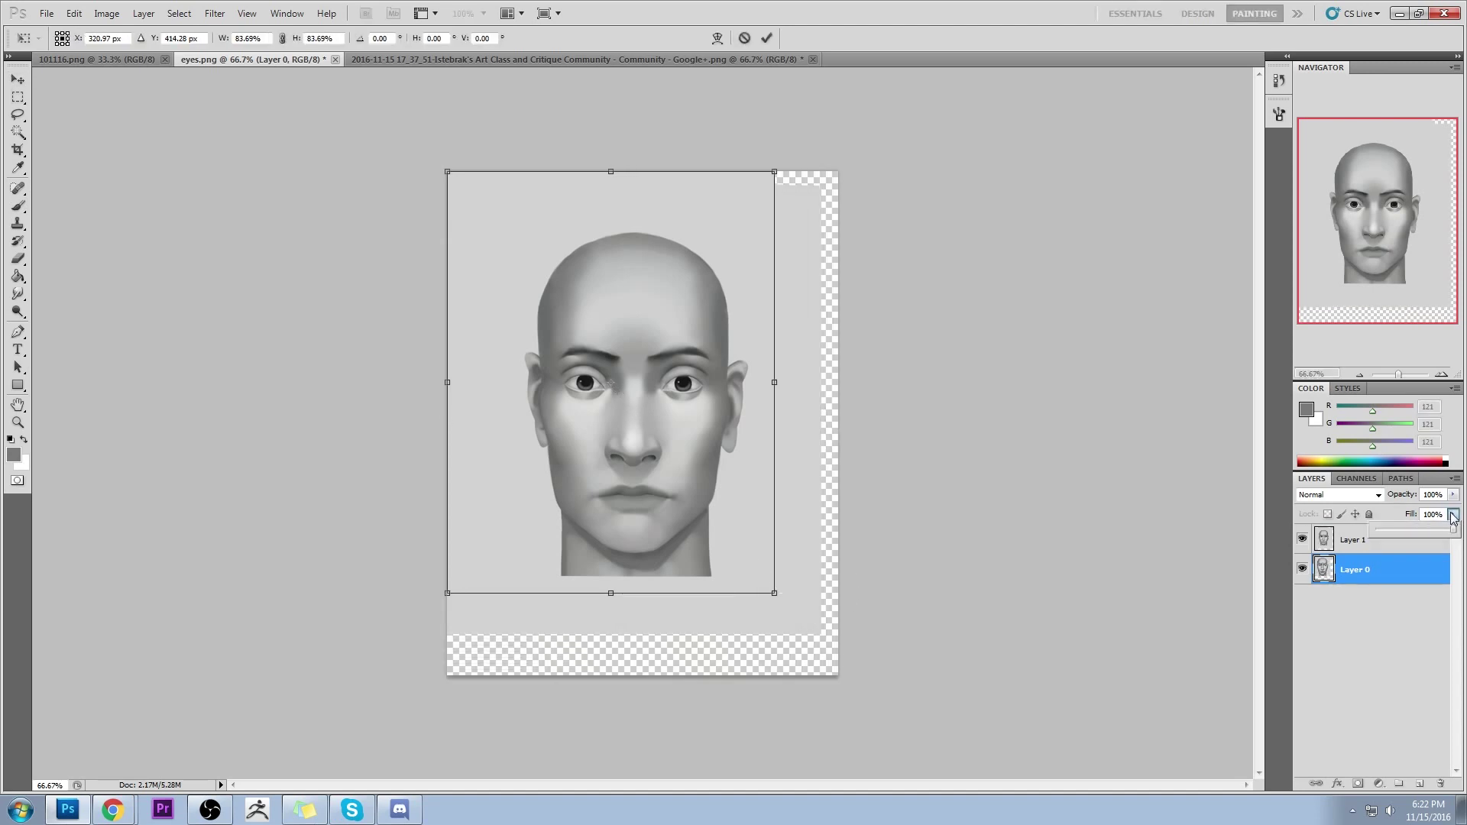
{"action": "left_click_drag", "start_coordinate": [1421, 538], "coordinate": [1456, 533]}
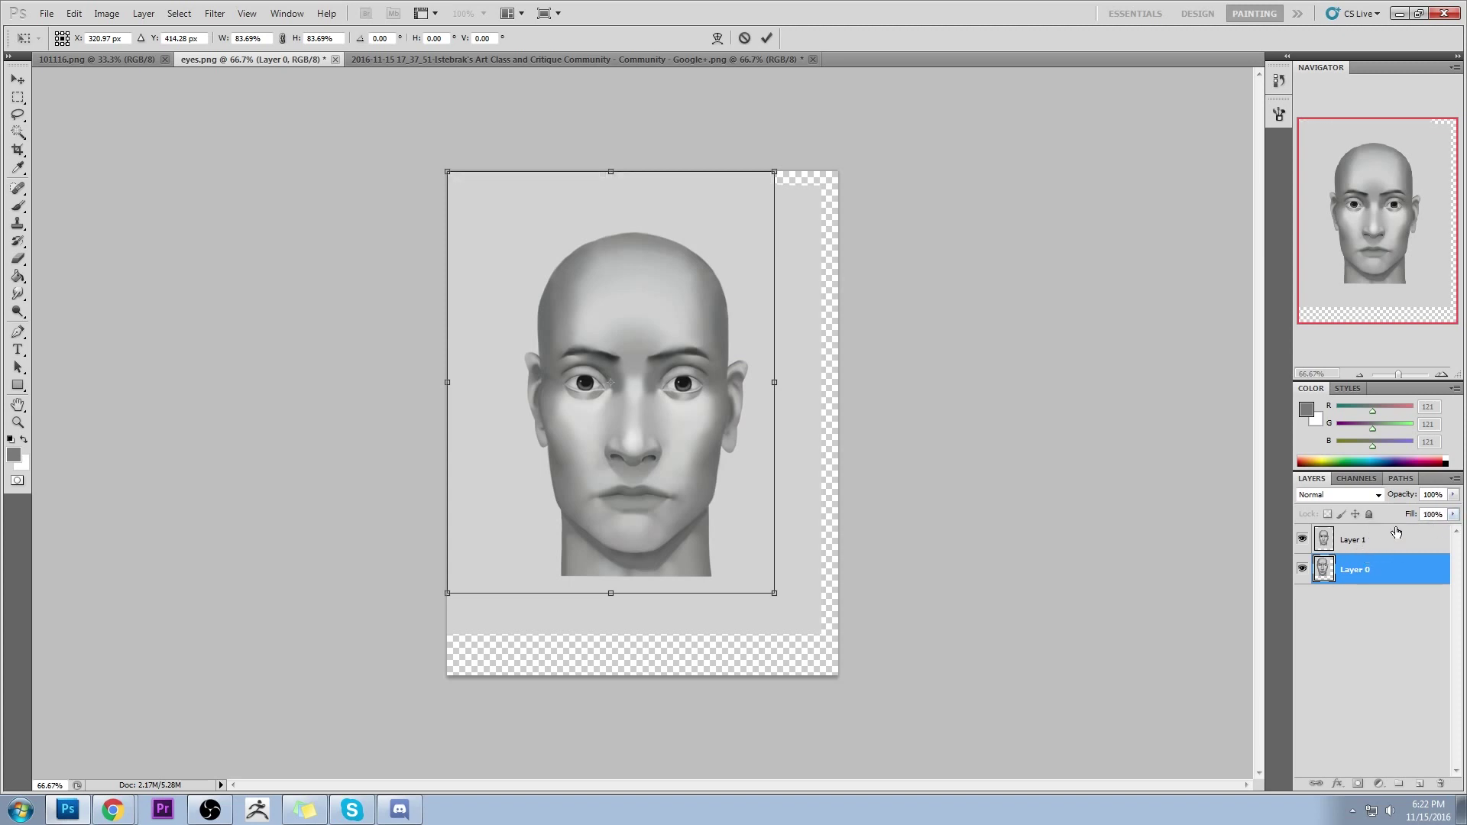
{"action": "left_click", "coordinate": [766, 38]}
{"action": "left_click", "coordinate": [1453, 514]}
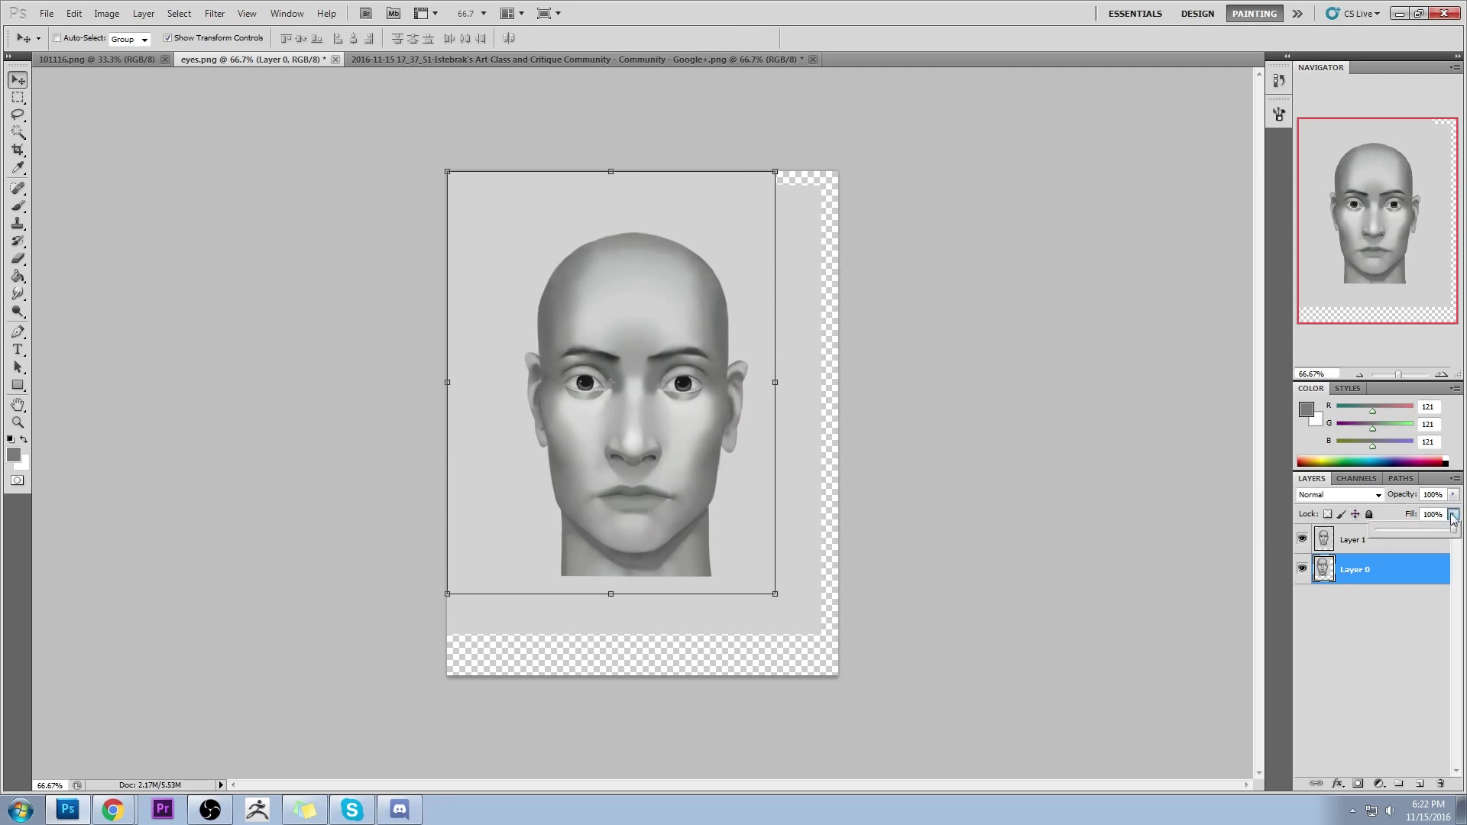
{"action": "left_click_drag", "start_coordinate": [1452, 533], "coordinate": [1400, 537]}
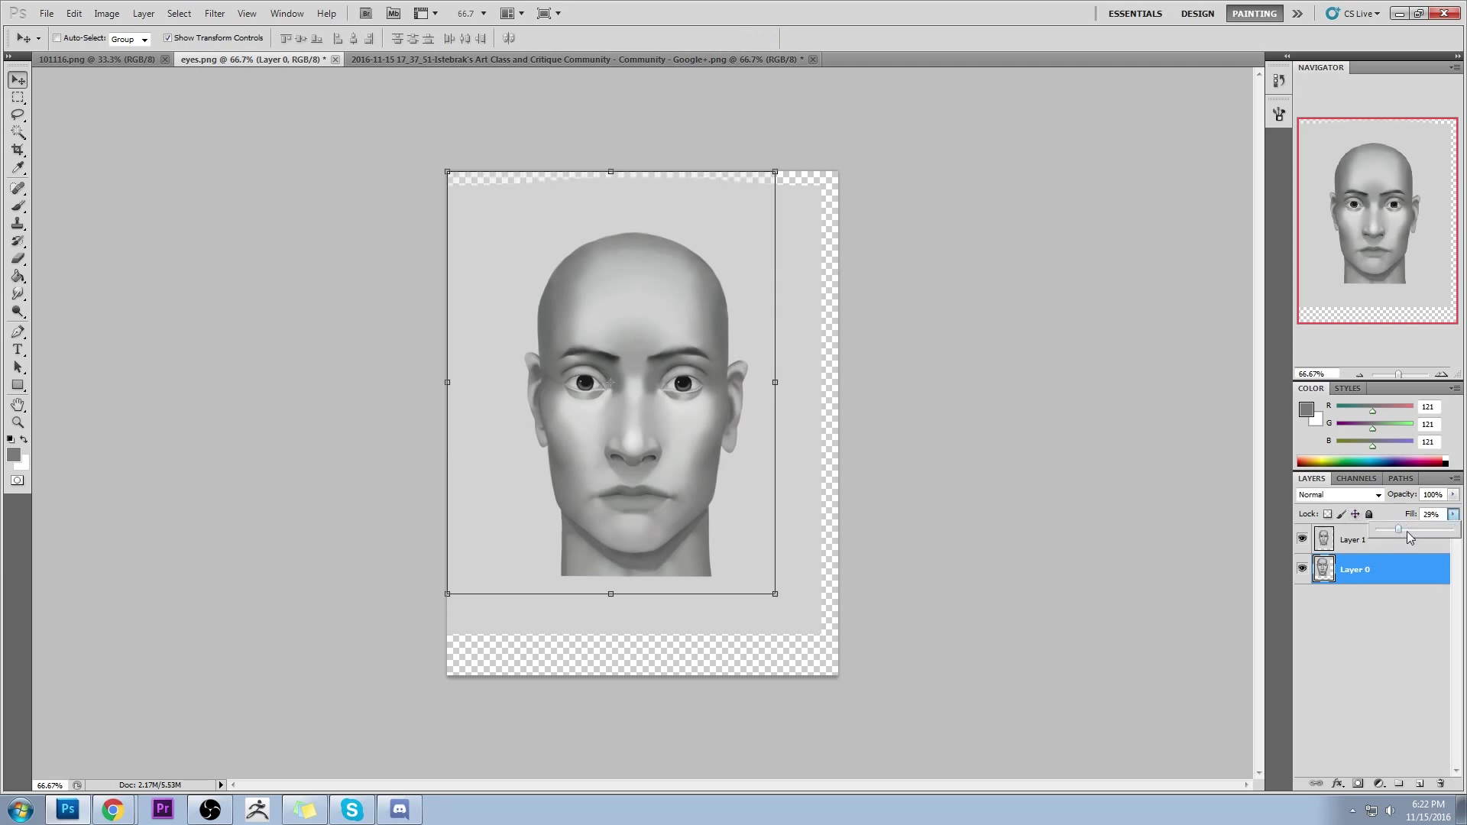
{"action": "key", "text": "ctrl+z"}
Lower Layer 1's fill to 30% and align Layer 0's head with the corrected one by moving it and scaling it to 90.63%
{"action": "left_click", "coordinate": [1363, 544]}
{"action": "left_click", "coordinate": [1453, 515]}
{"action": "left_click", "coordinate": [1400, 531]}
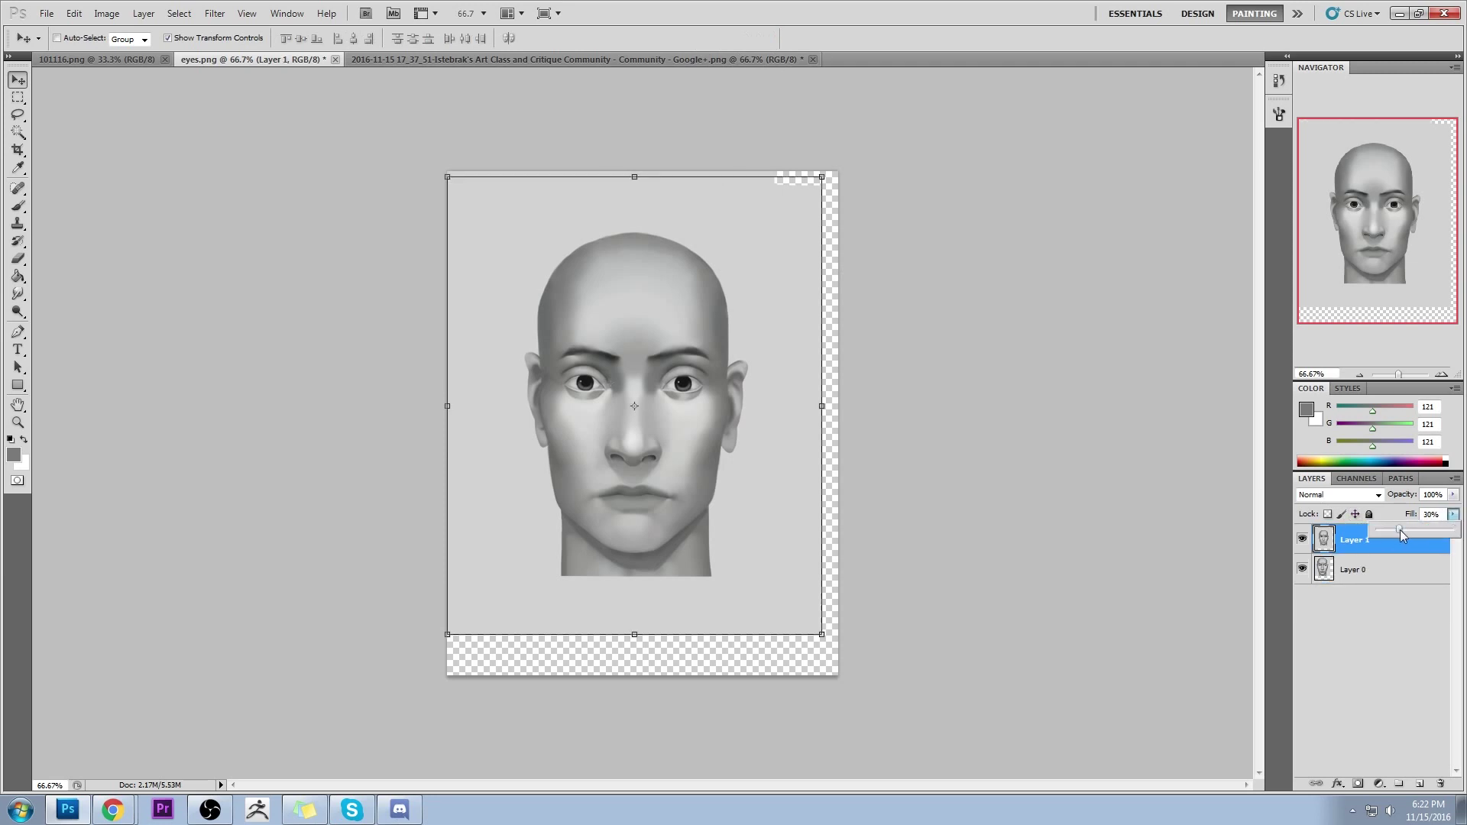
{"action": "left_click", "coordinate": [1369, 569]}
{"action": "left_click", "coordinate": [1369, 569]}
{"action": "left_click_drag", "start_coordinate": [662, 488], "coordinate": [699, 506]}
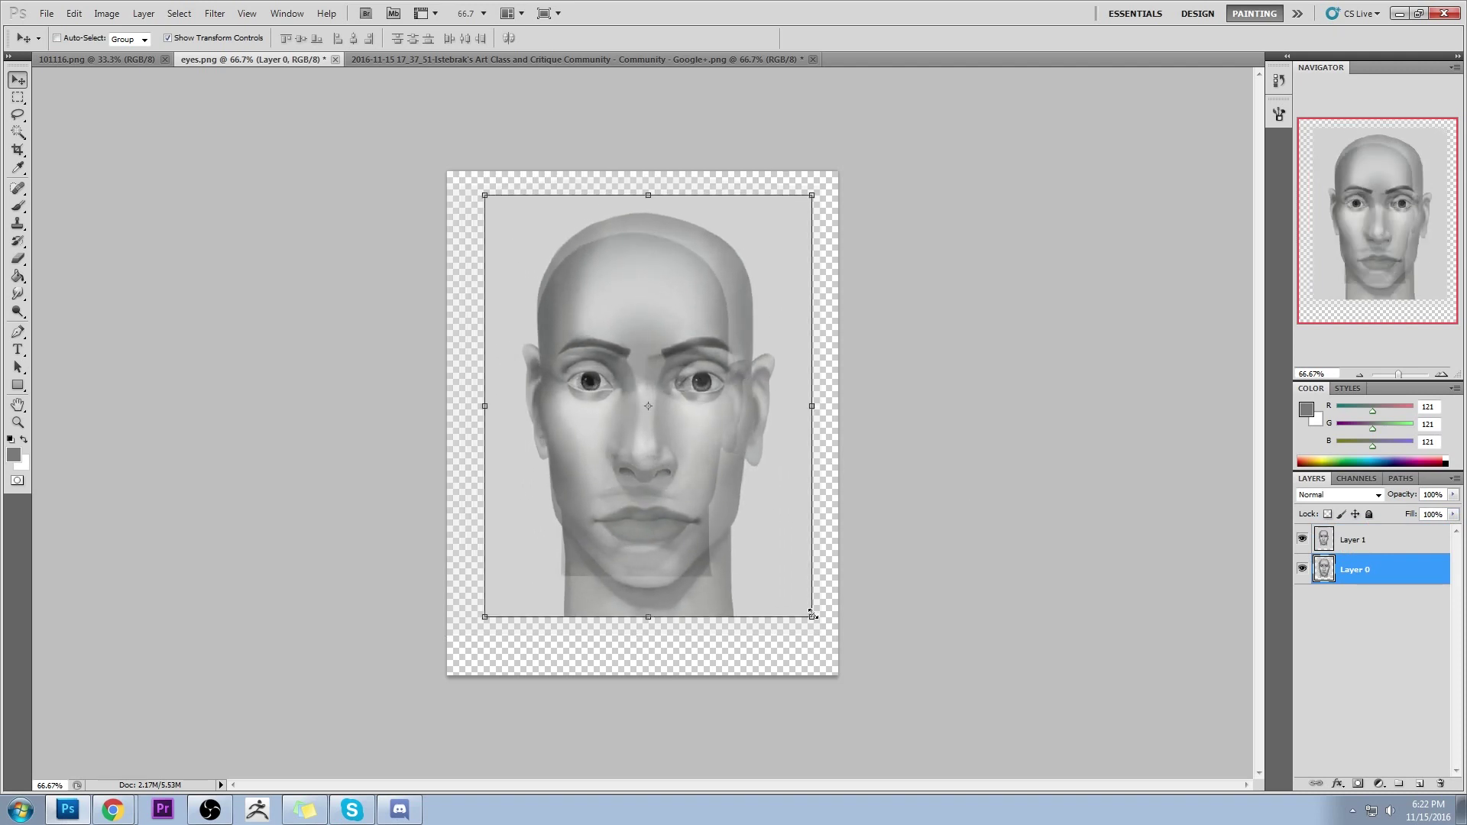
{"action": "left_click_drag", "start_coordinate": [811, 615], "coordinate": [783, 579]}
{"action": "left_click_drag", "start_coordinate": [668, 517], "coordinate": [673, 535]}
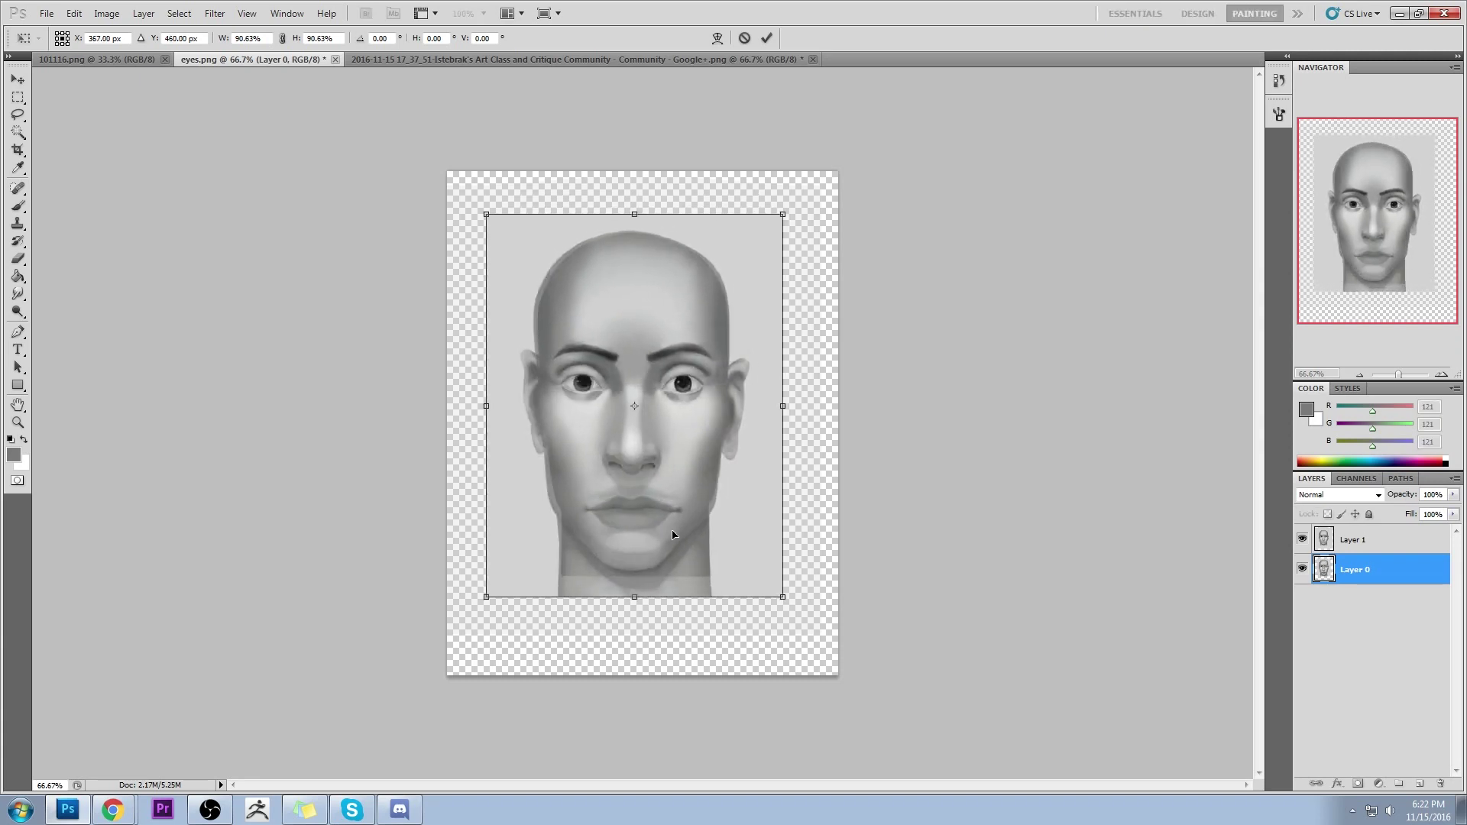
{"action": "left_click", "coordinate": [767, 37]}
Restore Layer 1's fill to 100%
{"action": "left_click", "coordinate": [1452, 514]}
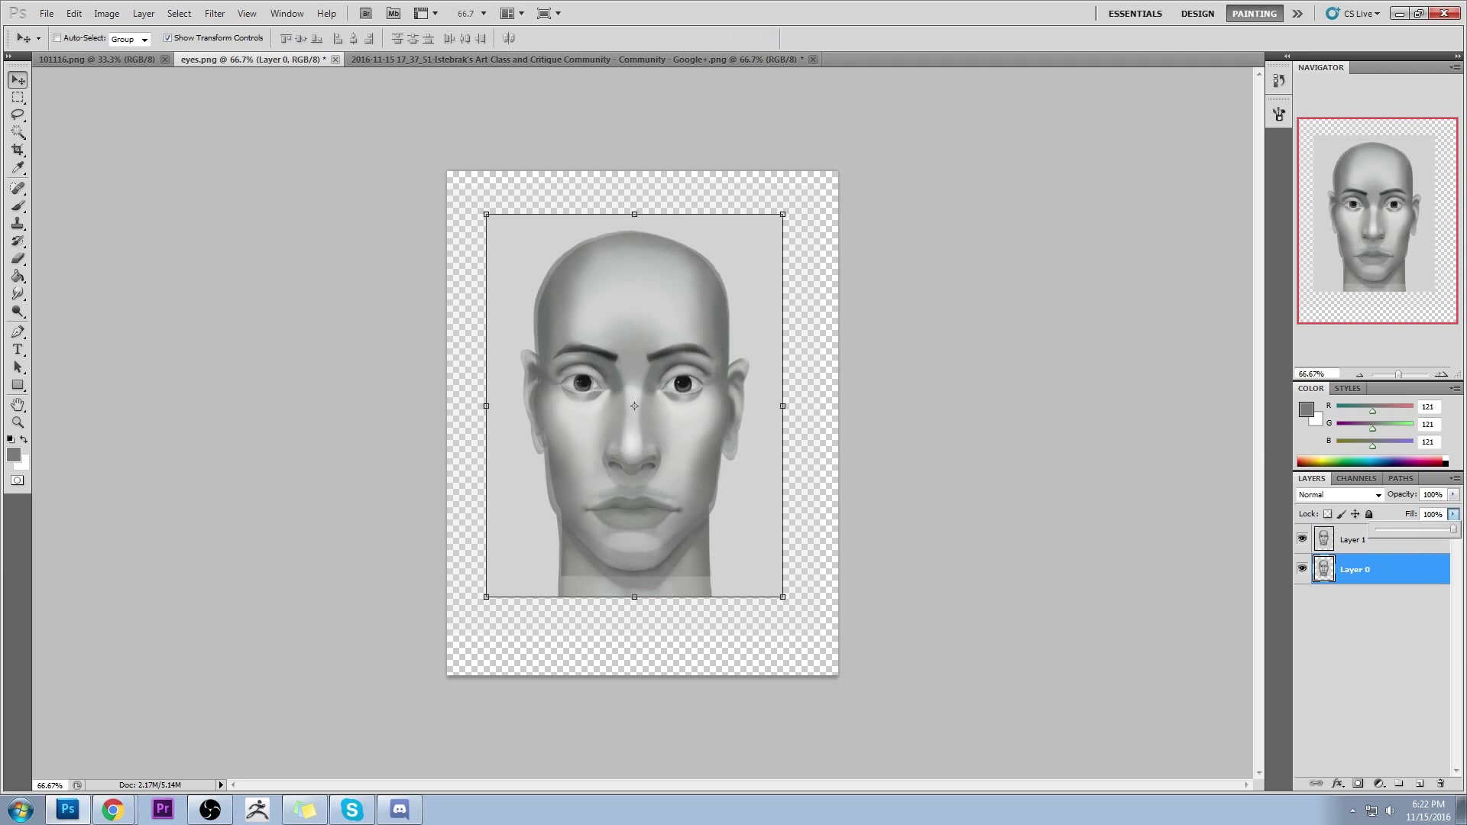
{"action": "left_click", "coordinate": [1351, 547]}
{"action": "left_click_drag", "start_coordinate": [1453, 516], "coordinate": [1462, 528]}
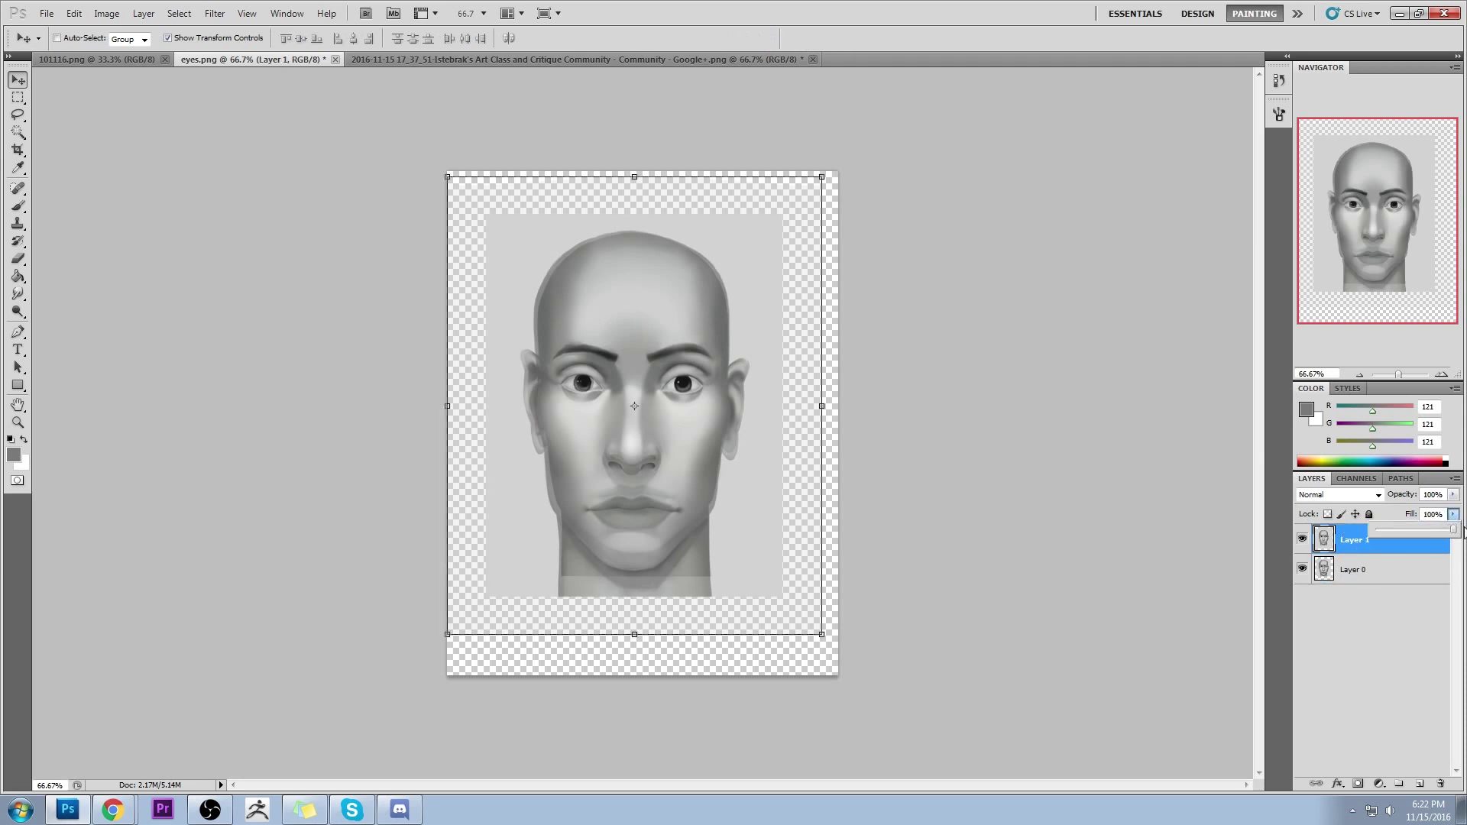
{"action": "left_click", "coordinate": [1393, 582]}
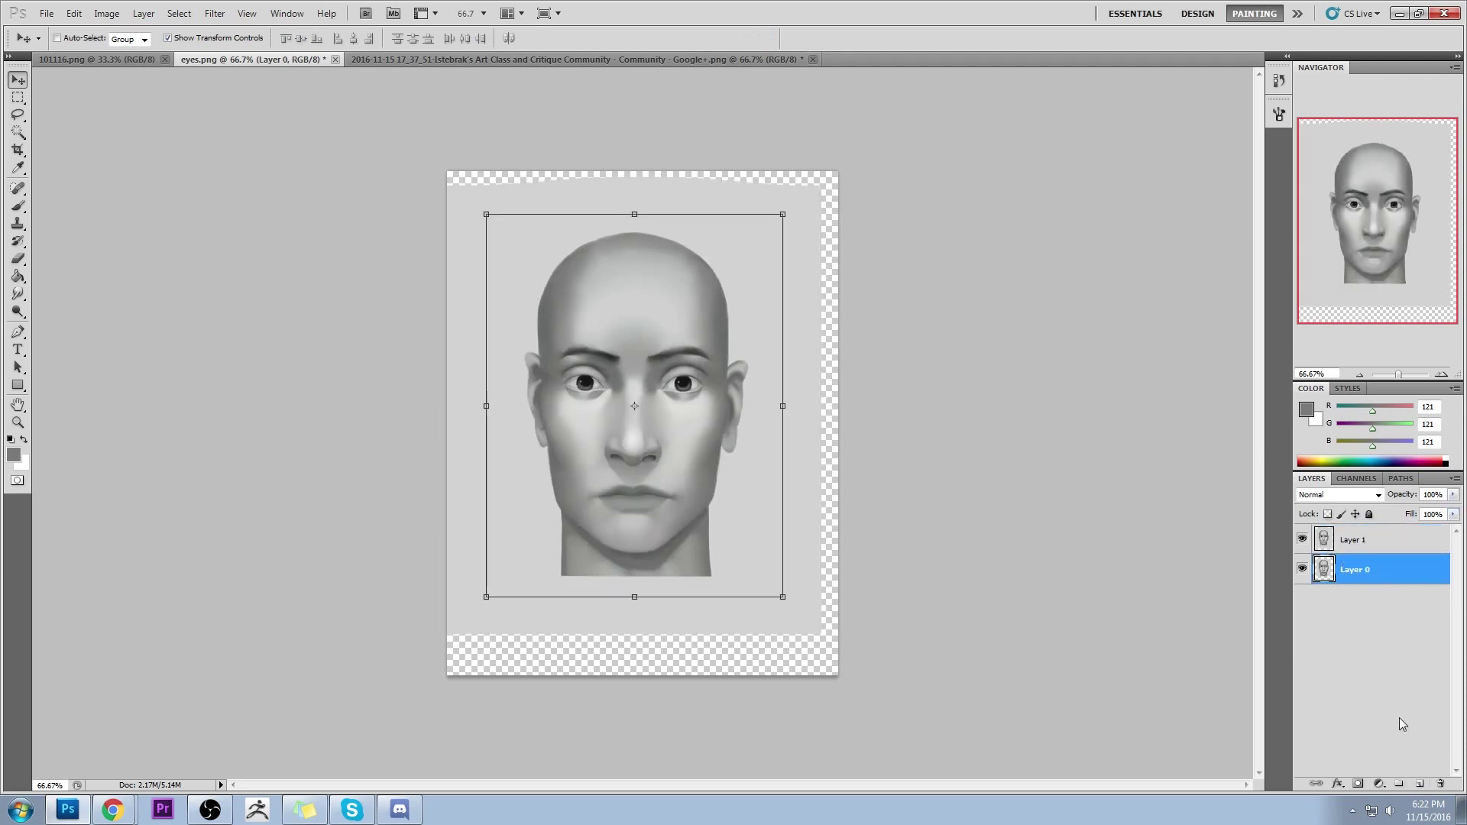
Add a new layer beneath Layer 0 and fill it with the light gray sampled from the portrait's background
{"action": "left_click", "coordinate": [1419, 785]}
{"action": "left_click_drag", "start_coordinate": [1396, 570], "coordinate": [1396, 646]}
{"action": "key", "text": "g"}
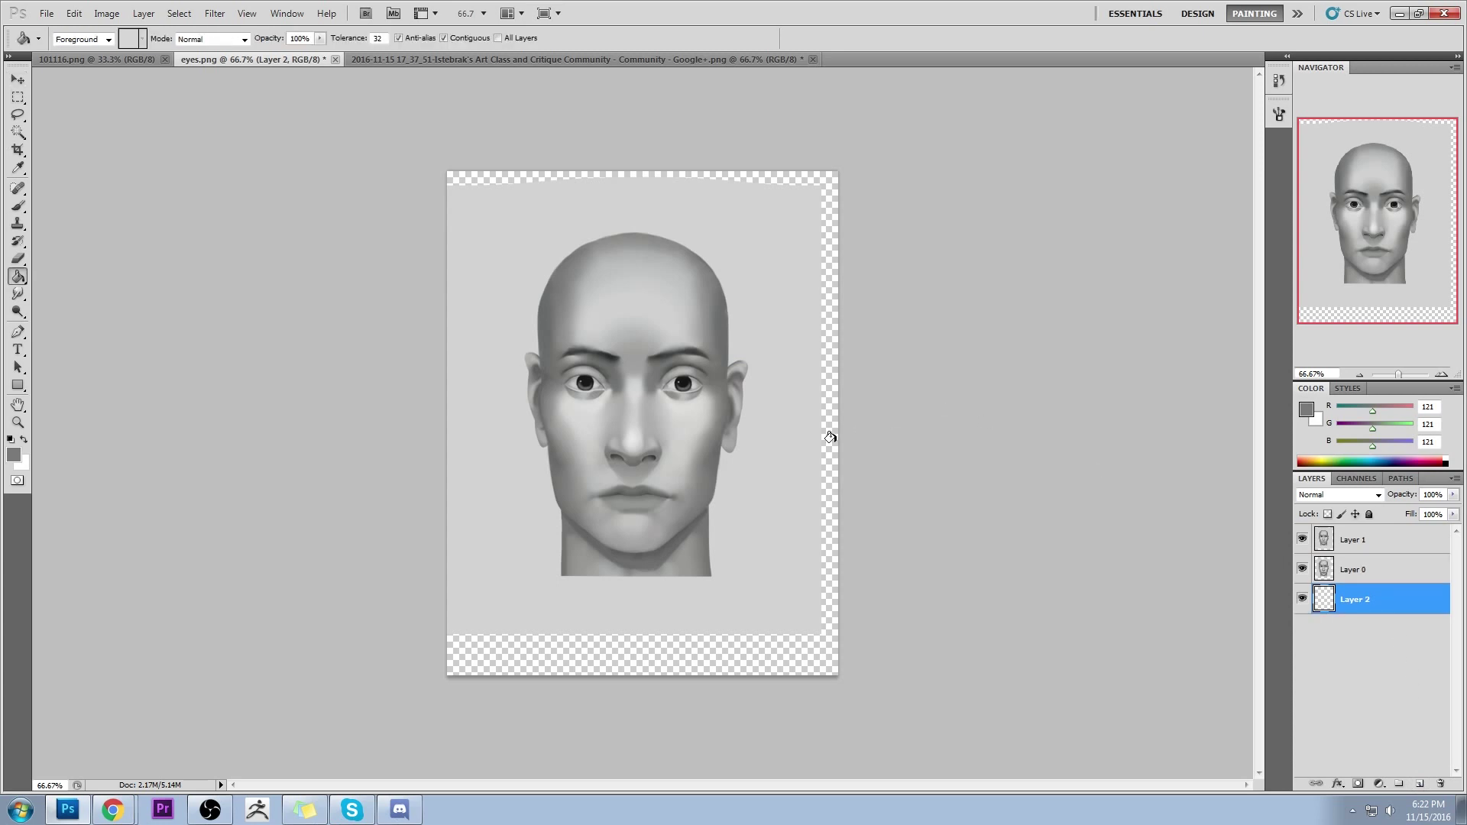
{"action": "left_click", "coordinate": [786, 485], "text": "alt"}
{"action": "left_click", "coordinate": [786, 484]}
Switch Layer 1 on and off repeatedly to compare the aligned original head with the corrected version
{"action": "left_click", "coordinate": [1375, 542]}
{"action": "left_click", "coordinate": [1301, 539]}
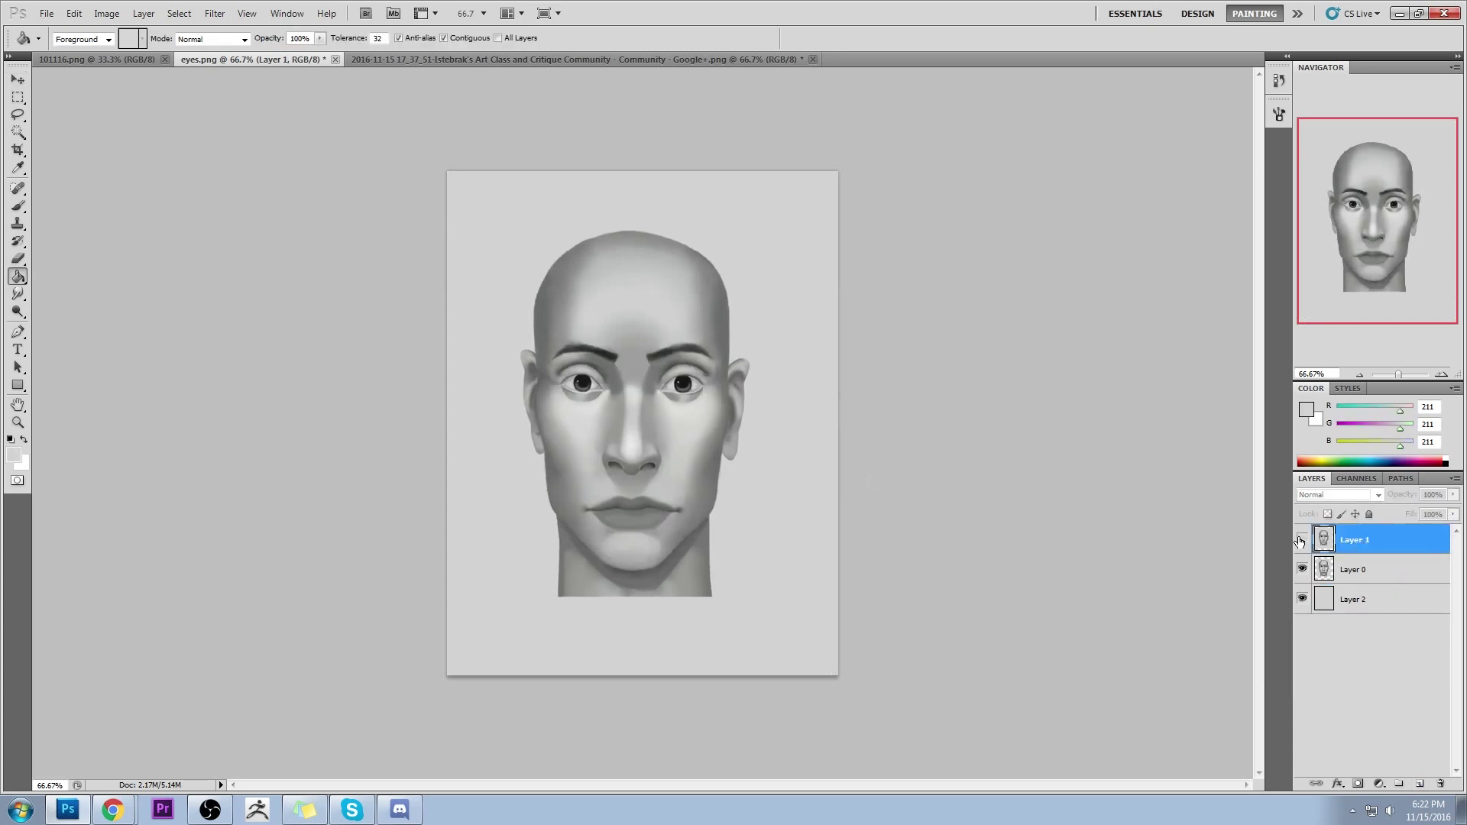
{"action": "left_click", "coordinate": [1301, 541]}
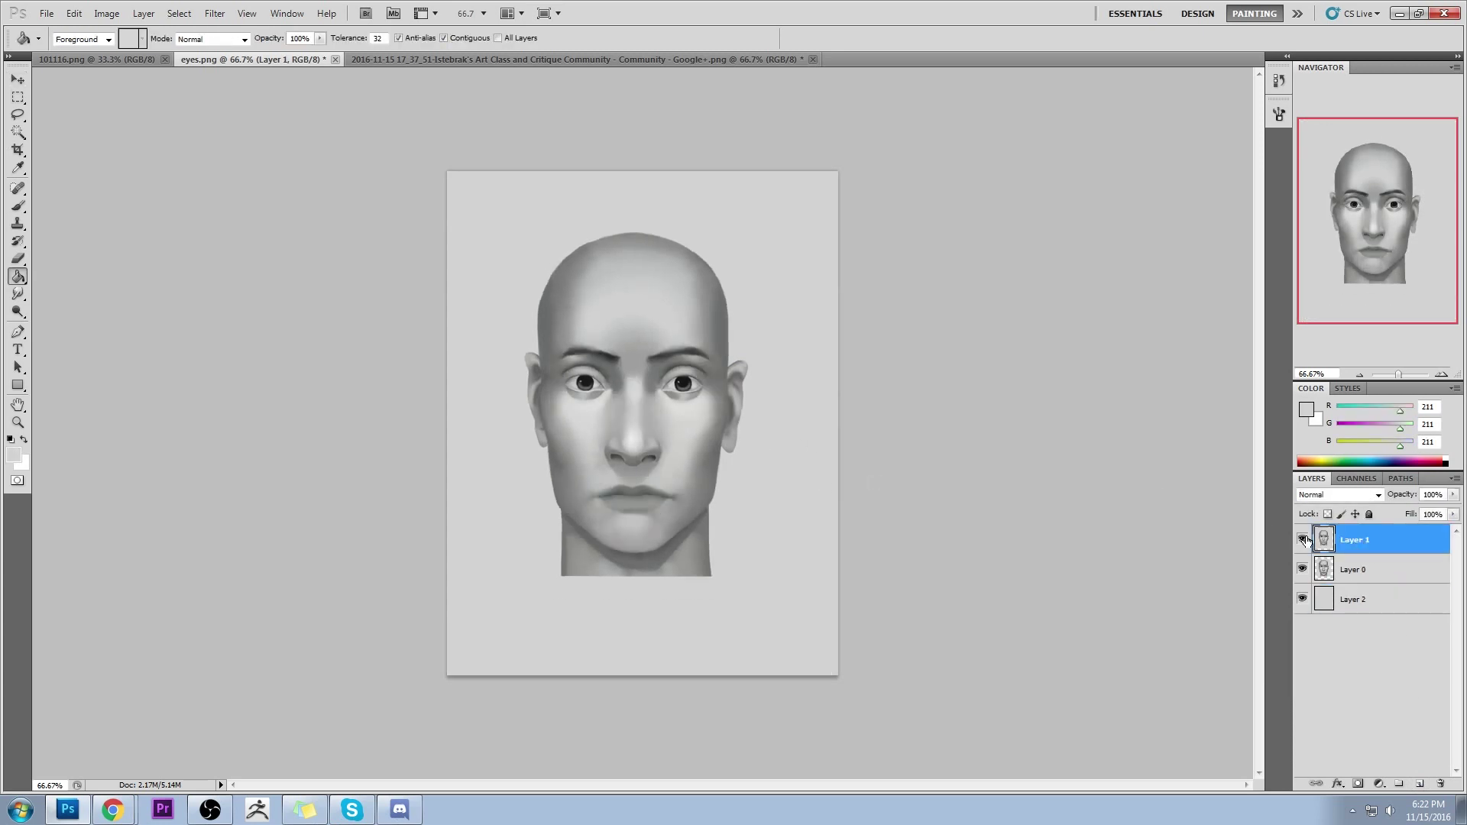
{"action": "left_click", "coordinate": [1302, 540]}
{"action": "left_click", "coordinate": [1301, 541]}
{"action": "left_click", "coordinate": [1302, 540]}
{"action": "left_click", "coordinate": [1301, 540]}
{"action": "left_click", "coordinate": [1302, 540]}
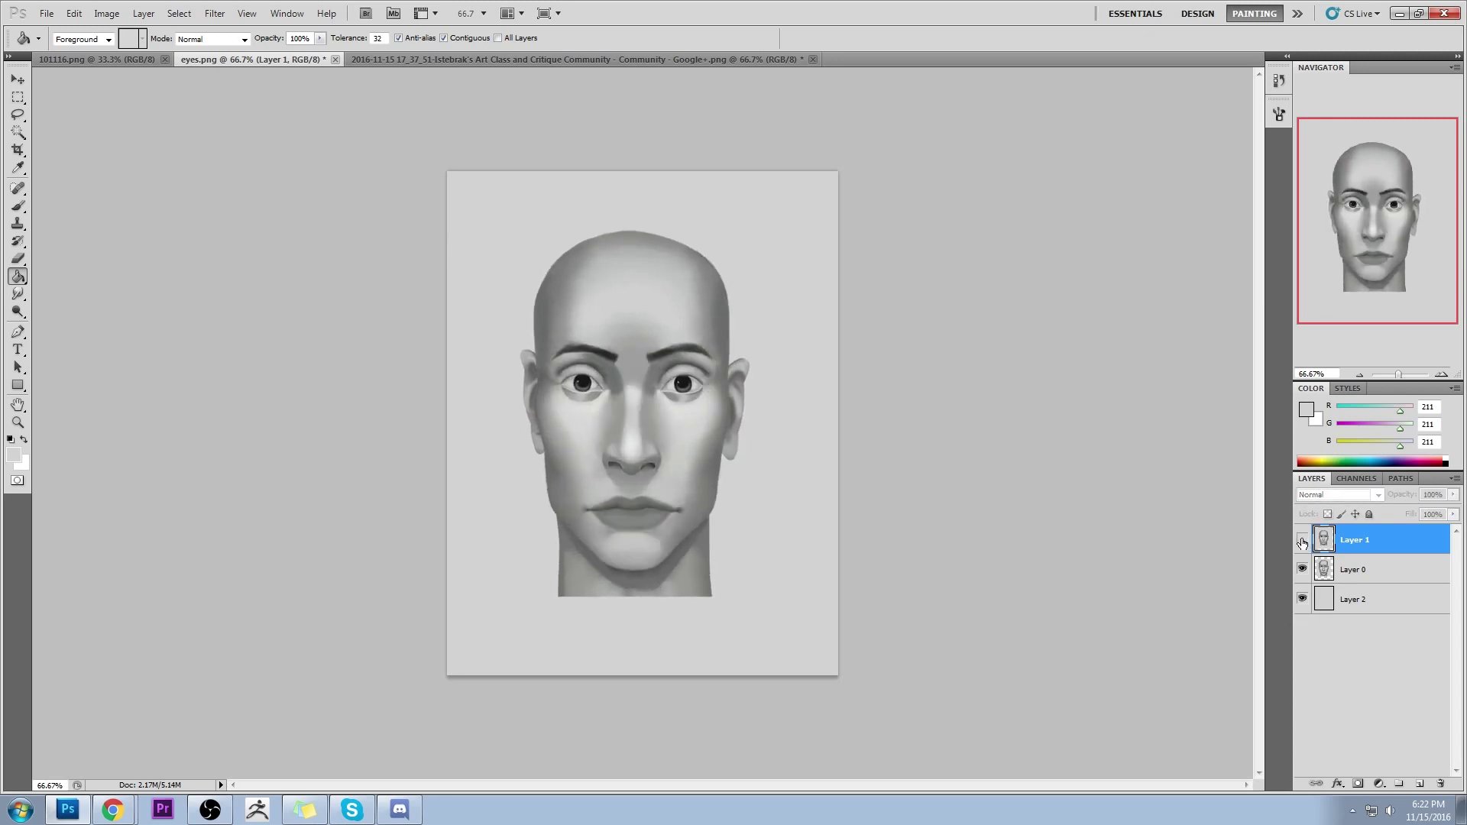
Toggle Layer 1's visibility to check the corrected head against the original, leaving the layer shown
{"action": "left_click", "coordinate": [1302, 542]}
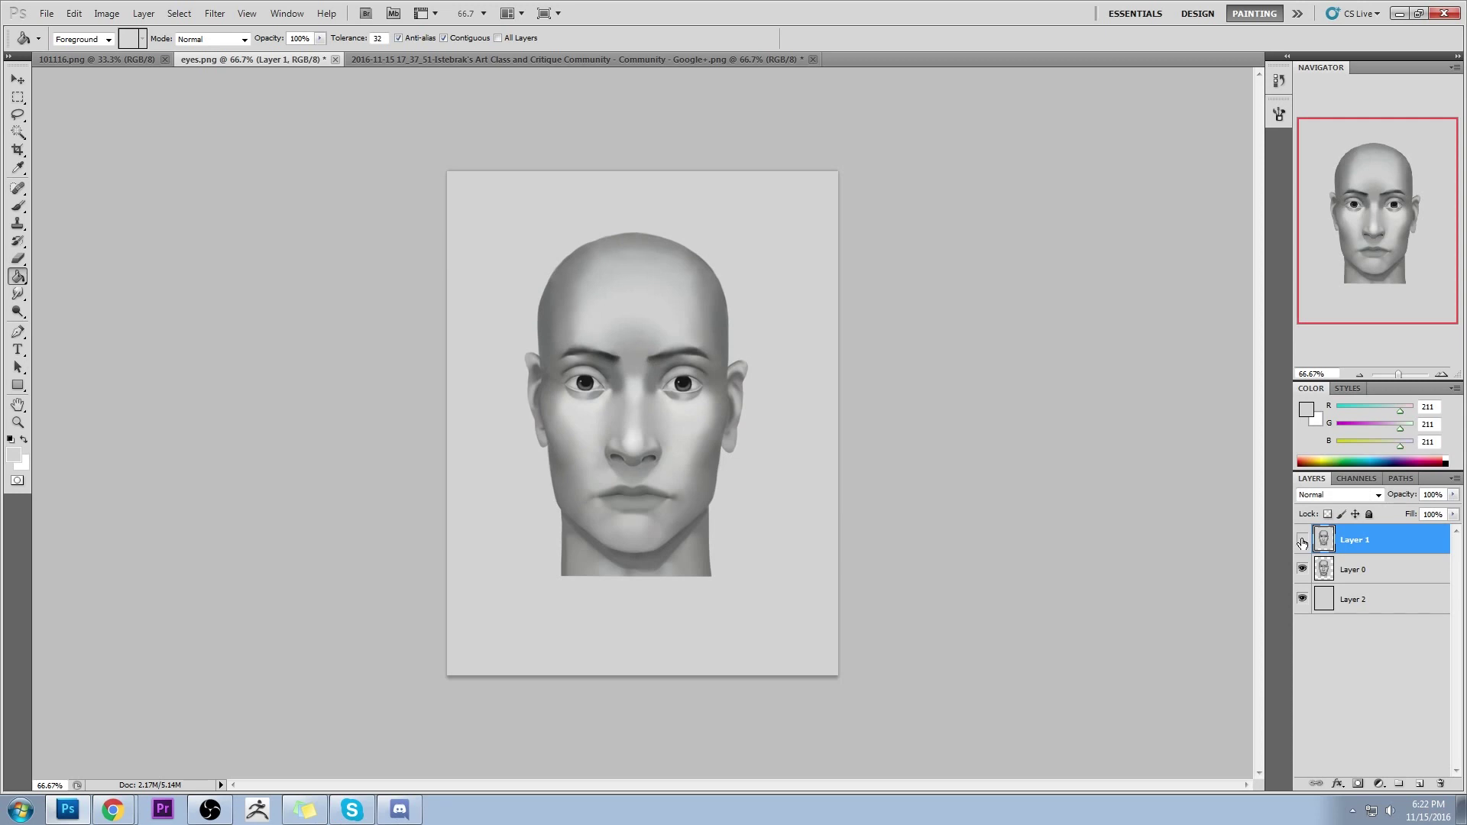
{"action": "left_click", "coordinate": [1302, 540]}
{"action": "left_click", "coordinate": [1302, 540]}
{"action": "left_click", "coordinate": [1303, 543]}
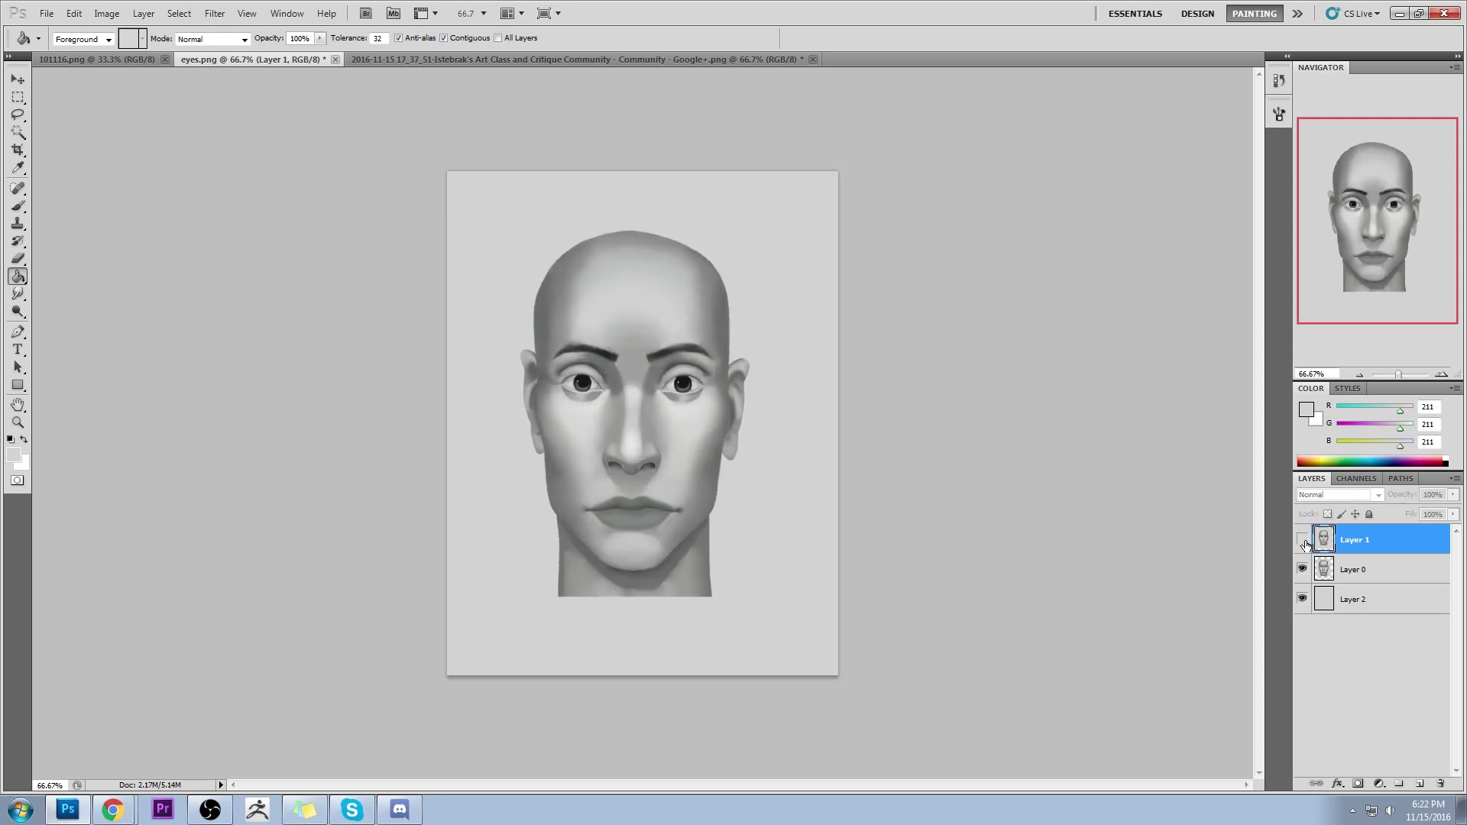
{"action": "left_click", "coordinate": [1301, 541]}
Place Layer 0 above Layer 1, then scale its head to 90.07% and reposition it over the corrected head
{"action": "left_click", "coordinate": [1363, 572]}
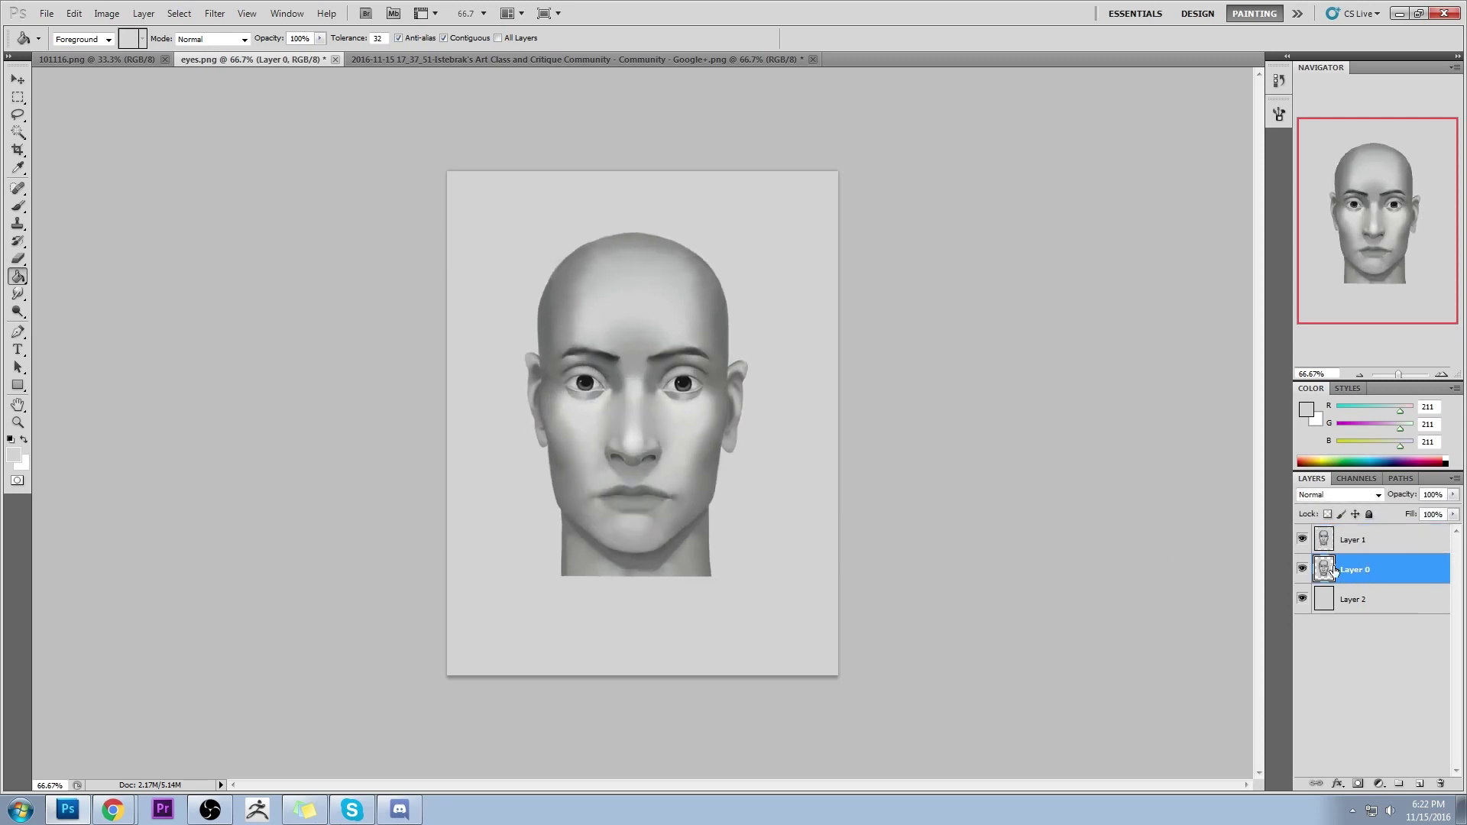
{"action": "left_click_drag", "start_coordinate": [1333, 570], "coordinate": [1345, 536]}
{"action": "key", "text": "ctrl+t"}
{"action": "mouse_move", "coordinate": [779, 593]}
{"action": "left_mouse_down"}
{"action": "mouse_move", "coordinate": [745, 566]}
{"action": "mouse_move", "coordinate": [764, 582]}
{"action": "left_mouse_up"}
{"action": "left_click_drag", "start_coordinate": [640, 504], "coordinate": [656, 504]}
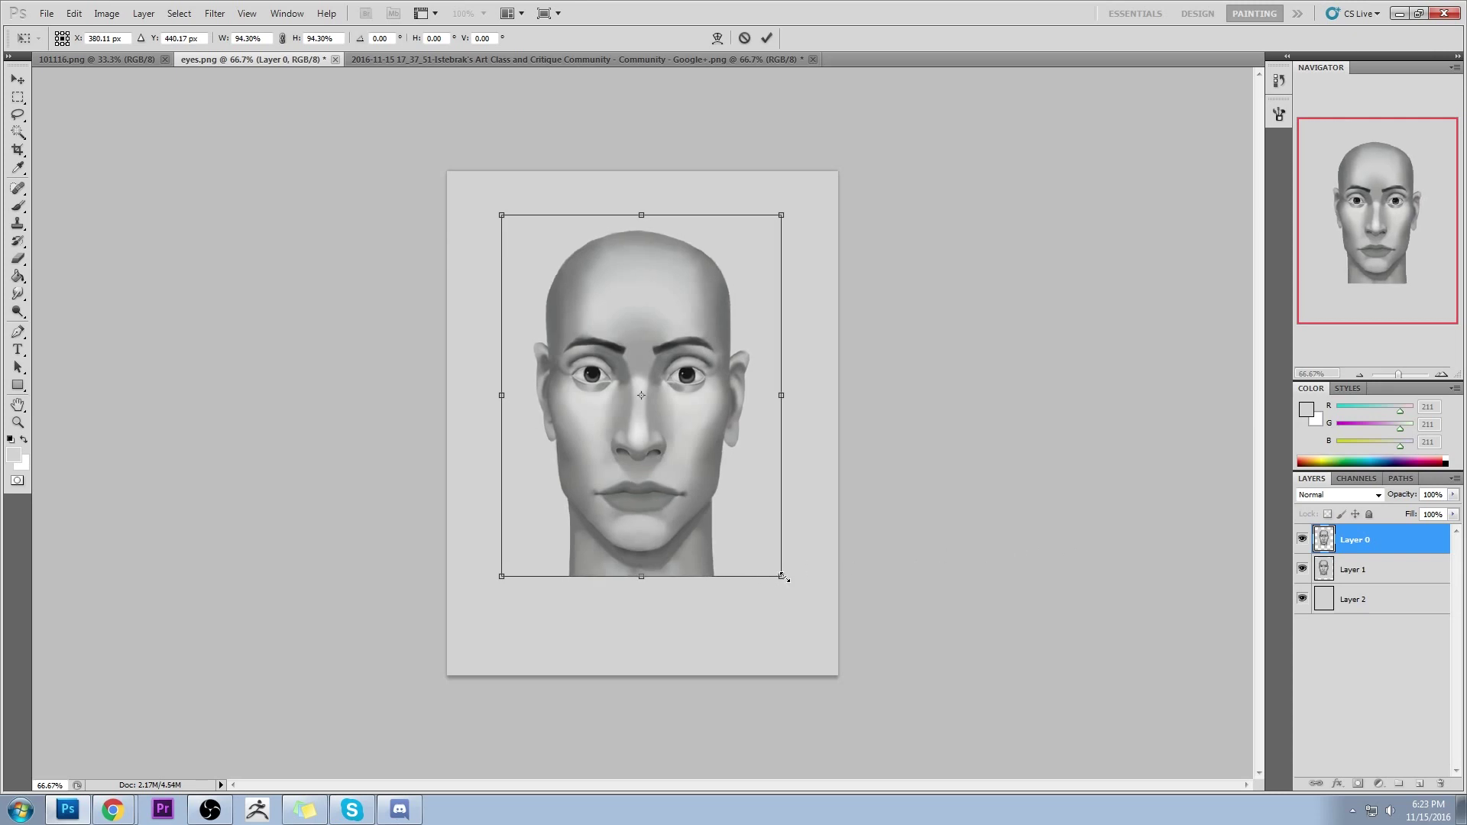
{"action": "left_click_drag", "start_coordinate": [782, 577], "coordinate": [768, 560]}
{"action": "left_click_drag", "start_coordinate": [676, 438], "coordinate": [676, 457]}
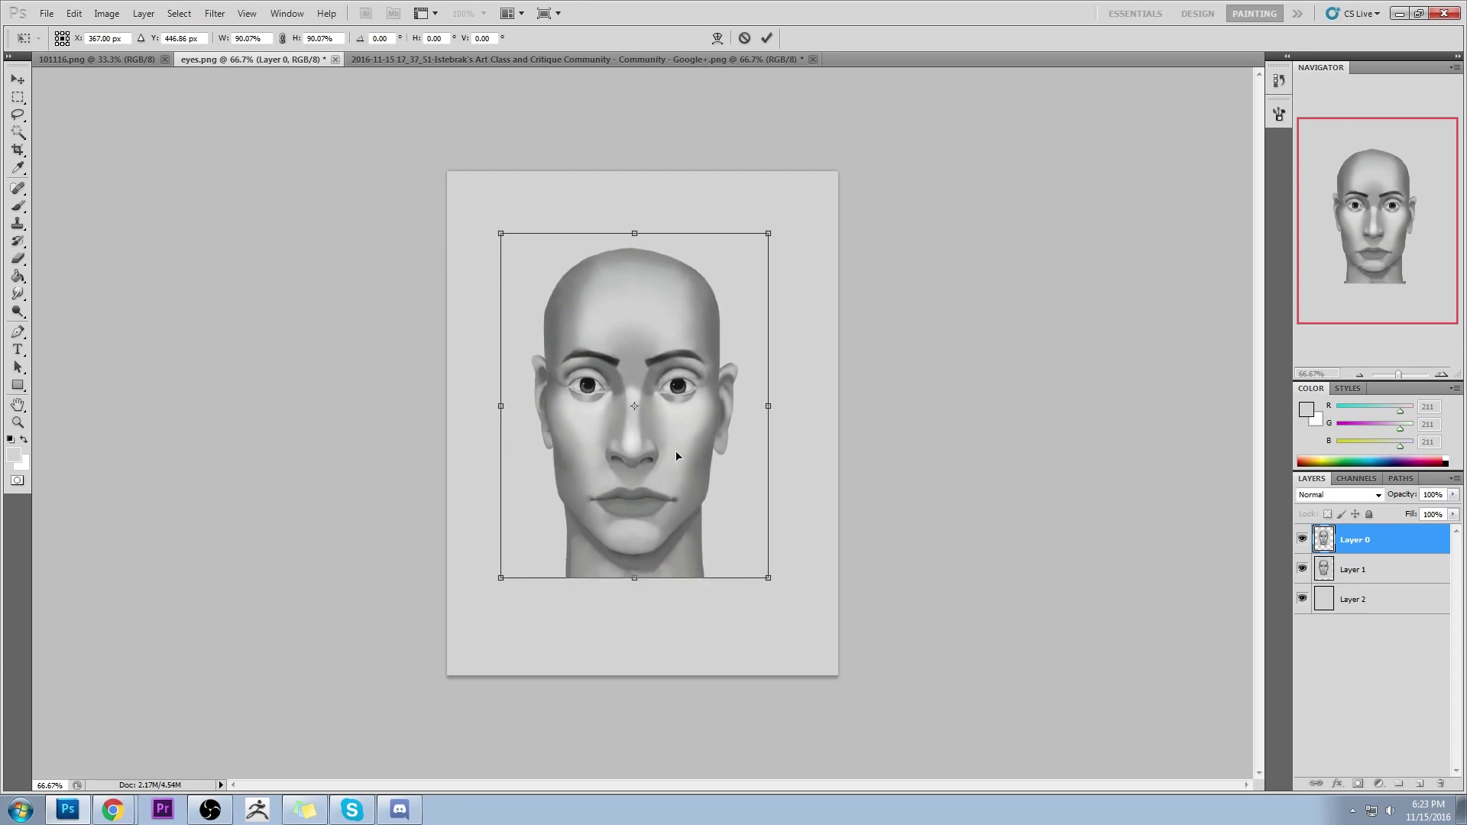
{"action": "left_click", "coordinate": [766, 37]}
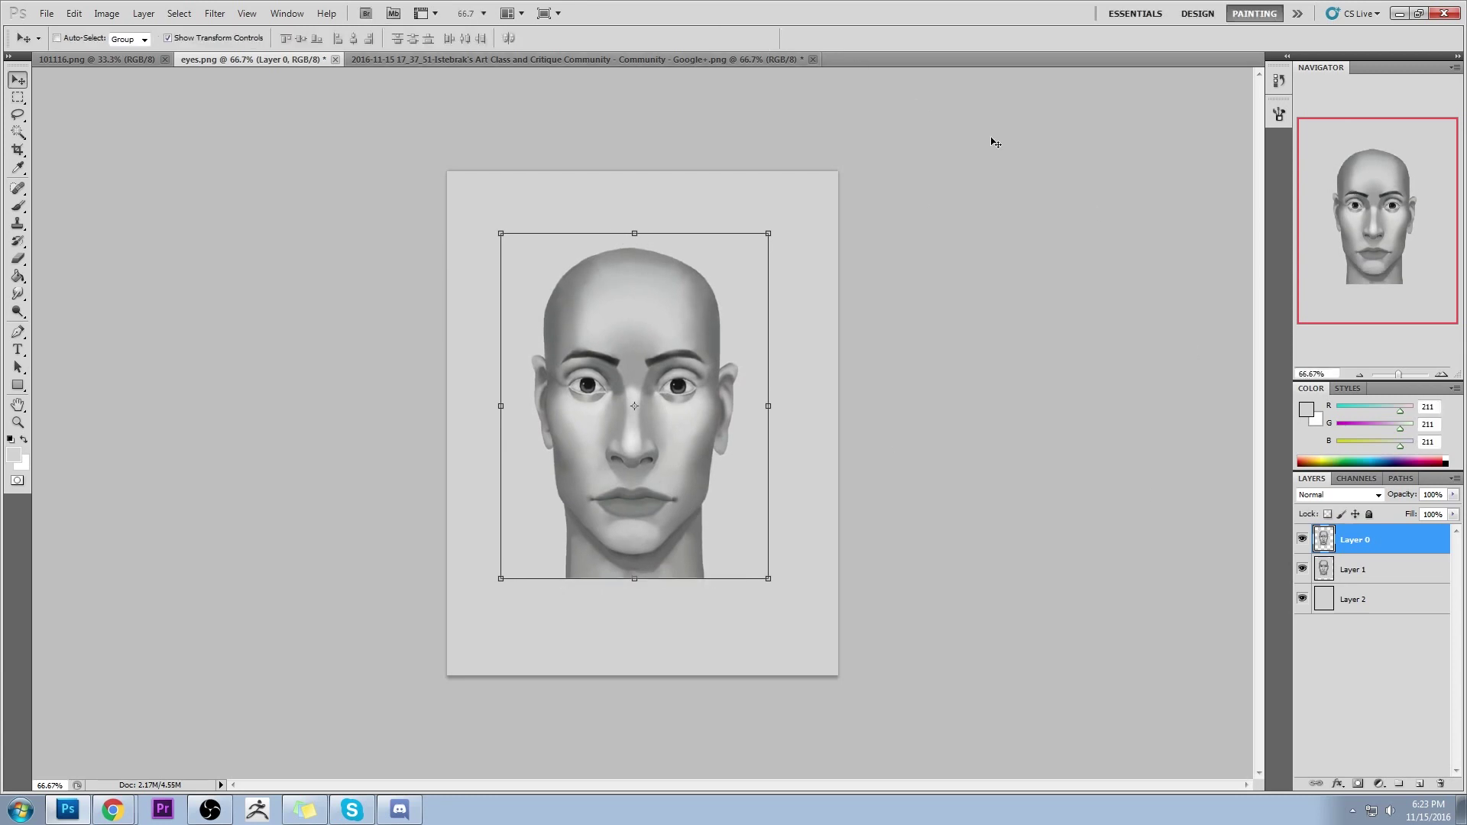
Switch Layer 0 off and on repeatedly to compare the rescaled original head with the corrected one, leaving it hidden
{"action": "left_click", "coordinate": [1302, 539]}
{"action": "left_click", "coordinate": [1302, 539]}
{"action": "left_click", "coordinate": [1302, 539]}
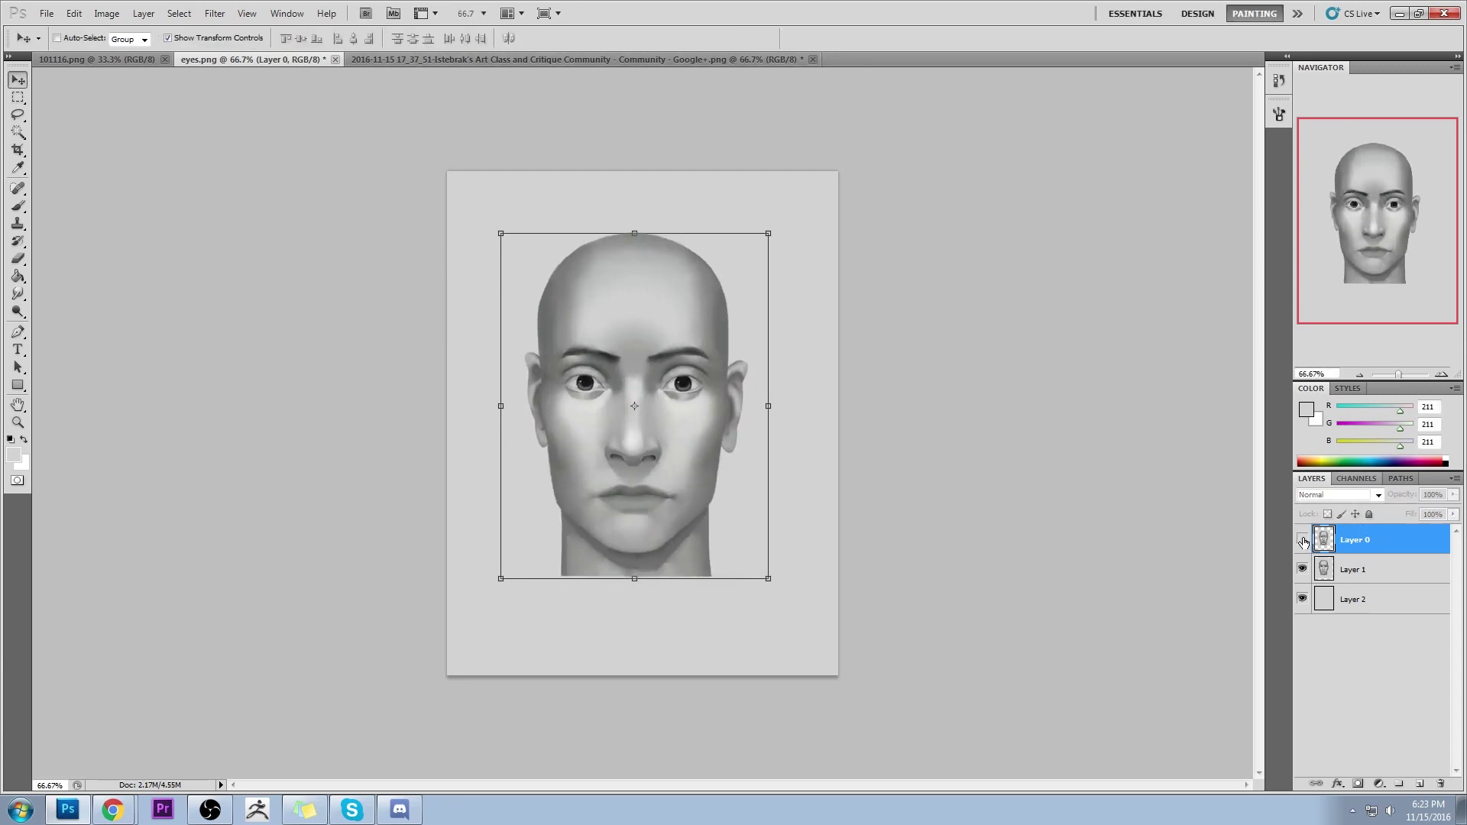
{"action": "left_click", "coordinate": [1302, 539]}
{"action": "left_click", "coordinate": [1301, 539]}
{"action": "left_click", "coordinate": [1302, 540]}
{"action": "left_click", "coordinate": [1301, 539]}
{"action": "left_click", "coordinate": [1302, 539]}
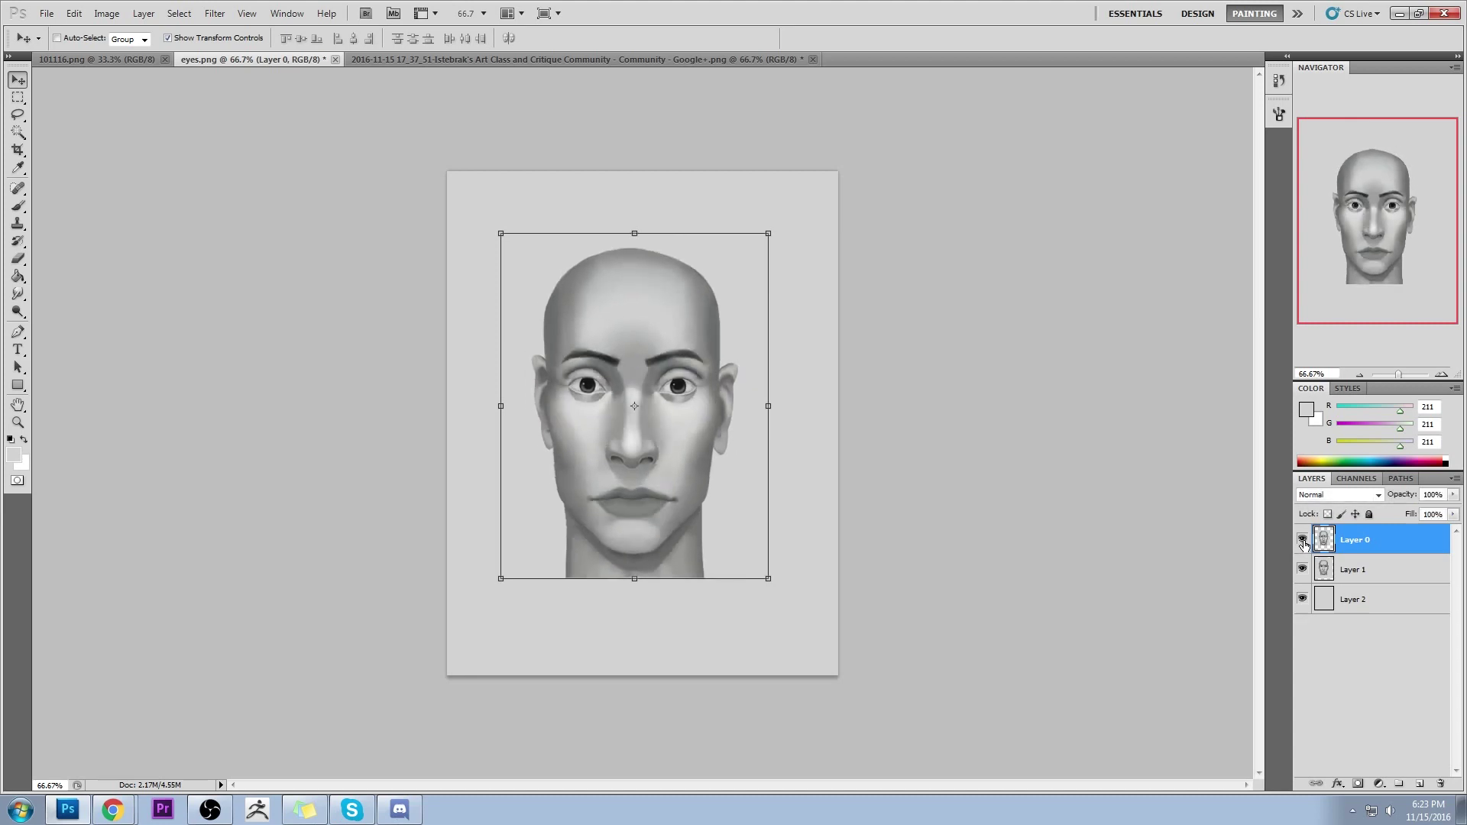
{"action": "left_click", "coordinate": [1302, 539]}
{"action": "left_click", "coordinate": [1302, 540]}
{"action": "left_click", "coordinate": [1302, 539]}
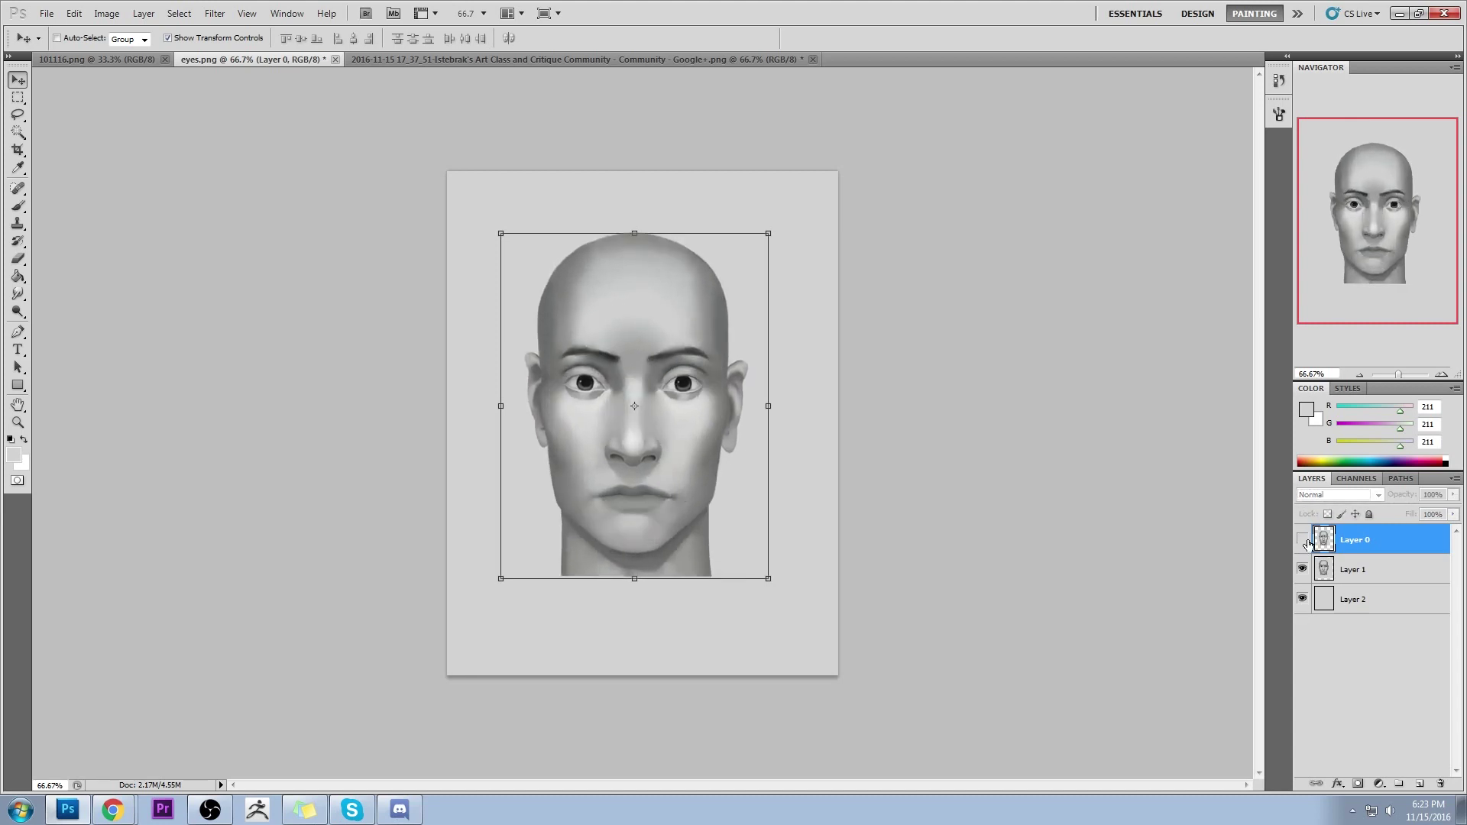
{"action": "left_click", "coordinate": [1302, 539]}
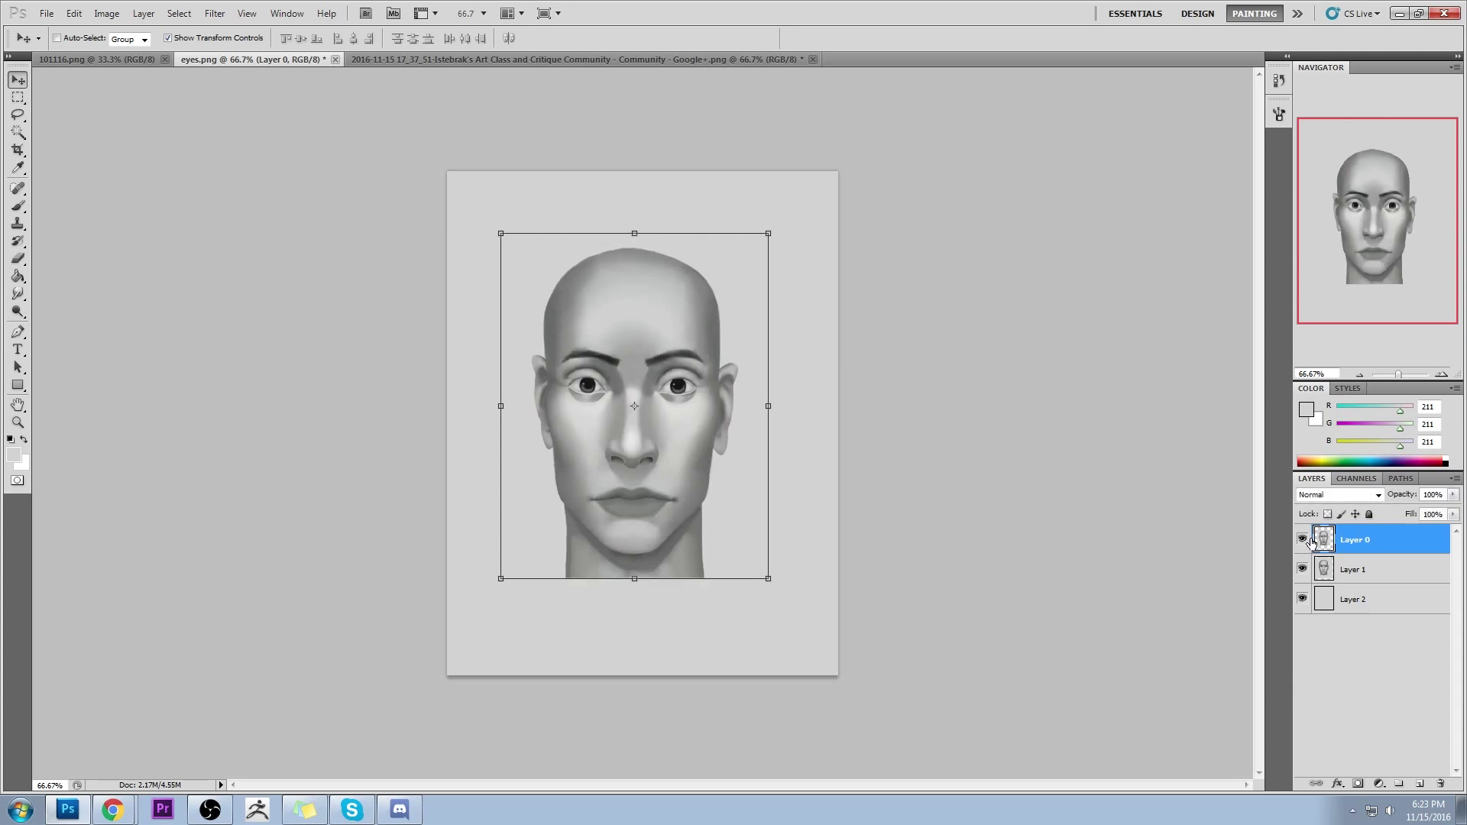
{"action": "left_click", "coordinate": [1302, 541]}
{"action": "left_click", "coordinate": [1301, 542]}
{"action": "left_click", "coordinate": [1299, 544]}
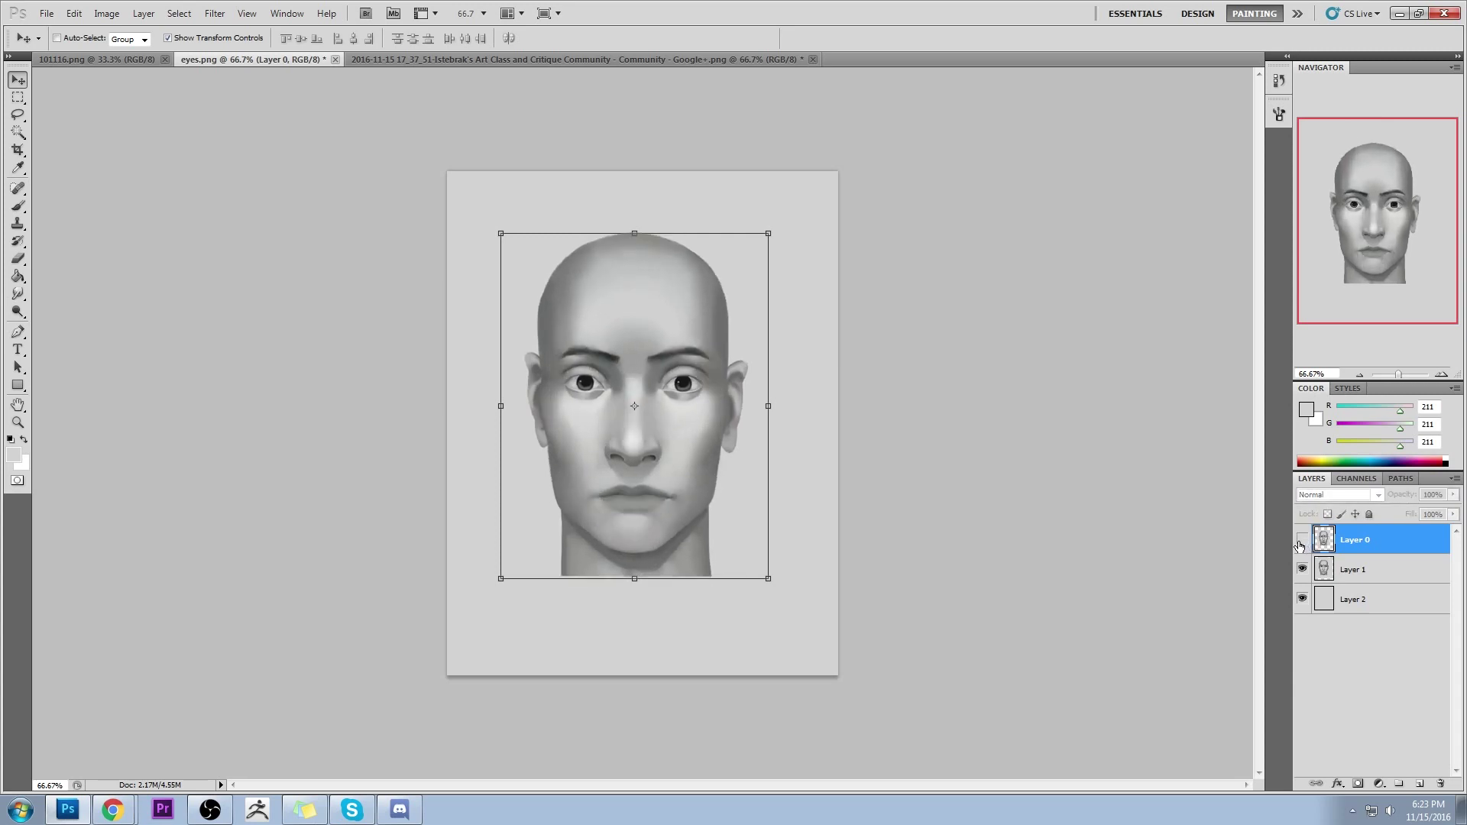
{"action": "left_click", "coordinate": [1303, 541]}
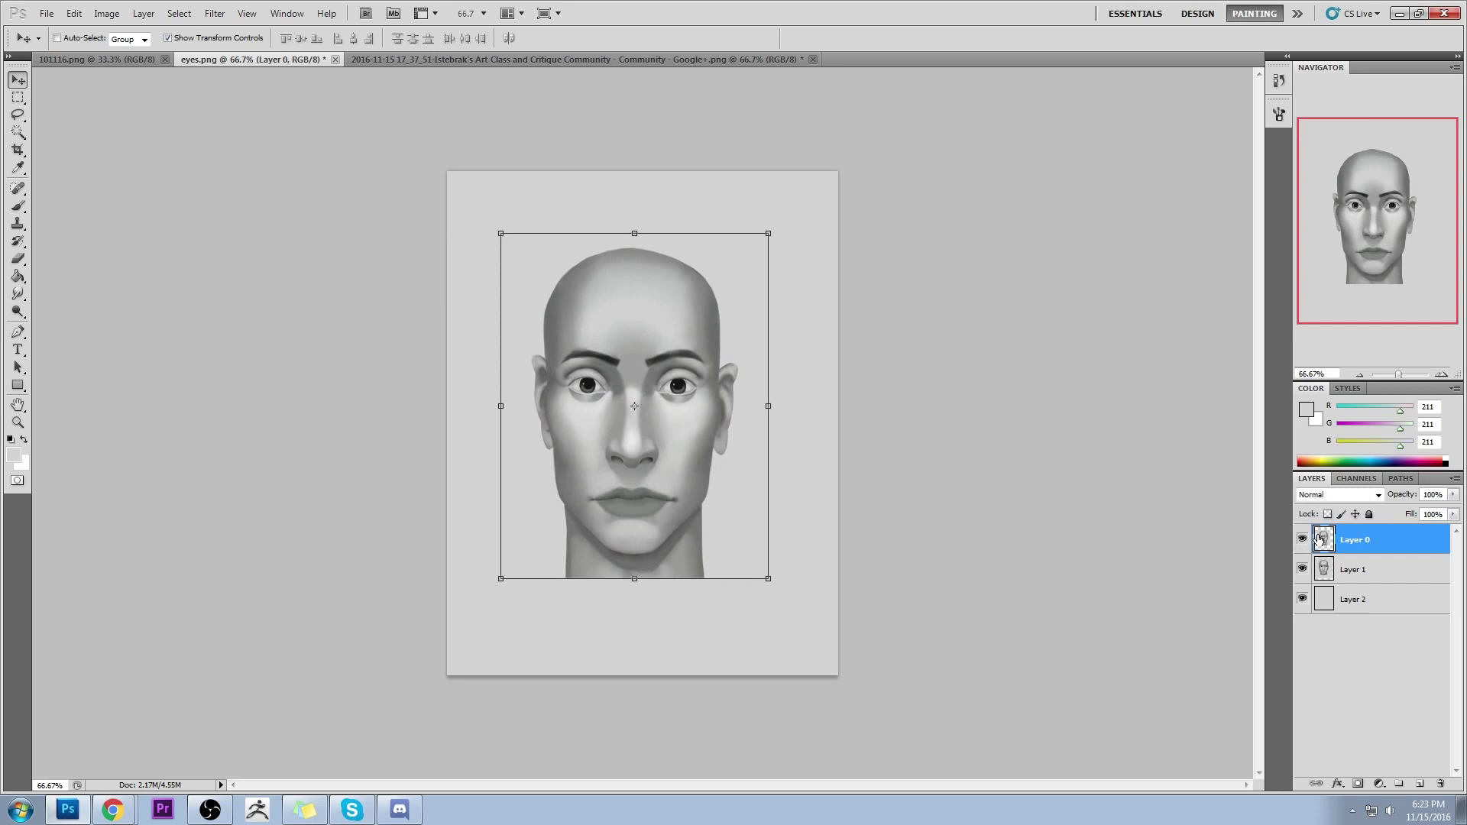
{"action": "left_click", "coordinate": [1302, 541]}
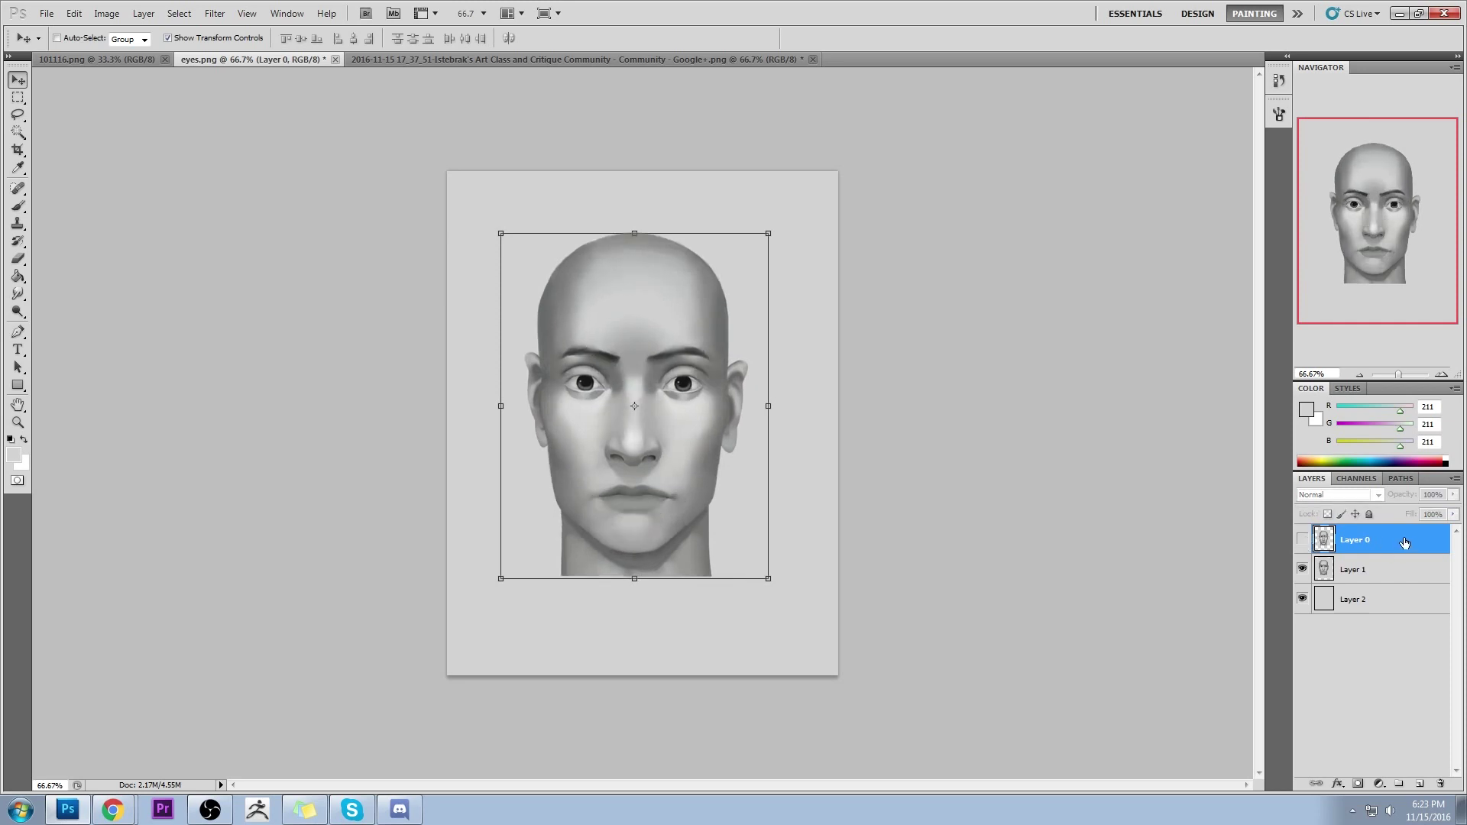
Put Layer 0 back beneath Layer 1 and make both layers visible
{"action": "left_click_drag", "start_coordinate": [1314, 556], "coordinate": [1372, 577]}
{"action": "left_click", "coordinate": [1302, 542]}
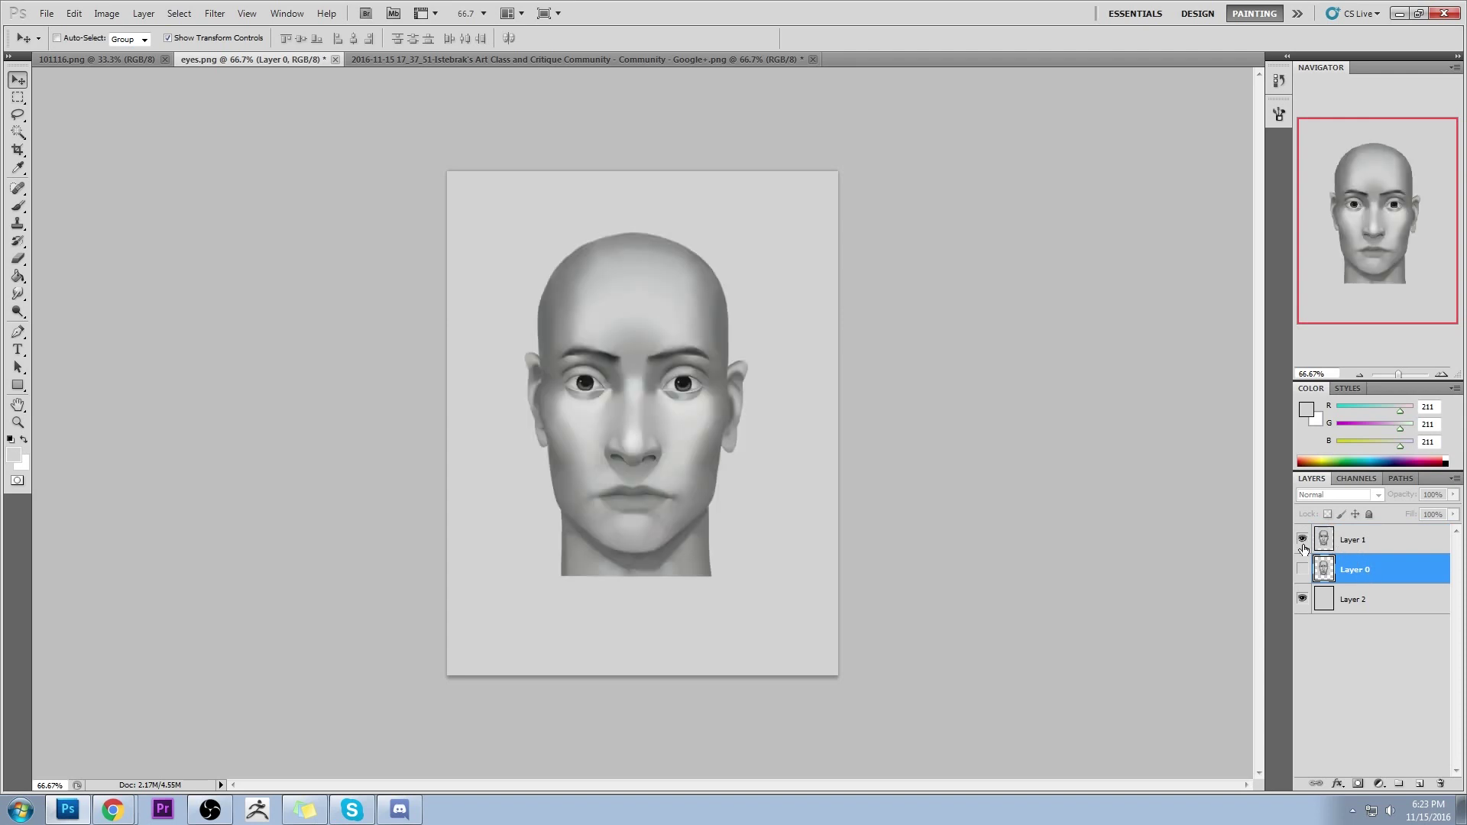
{"action": "left_click", "coordinate": [1302, 570]}
{"action": "left_click", "coordinate": [1302, 544]}
{"action": "left_click", "coordinate": [1302, 545]}
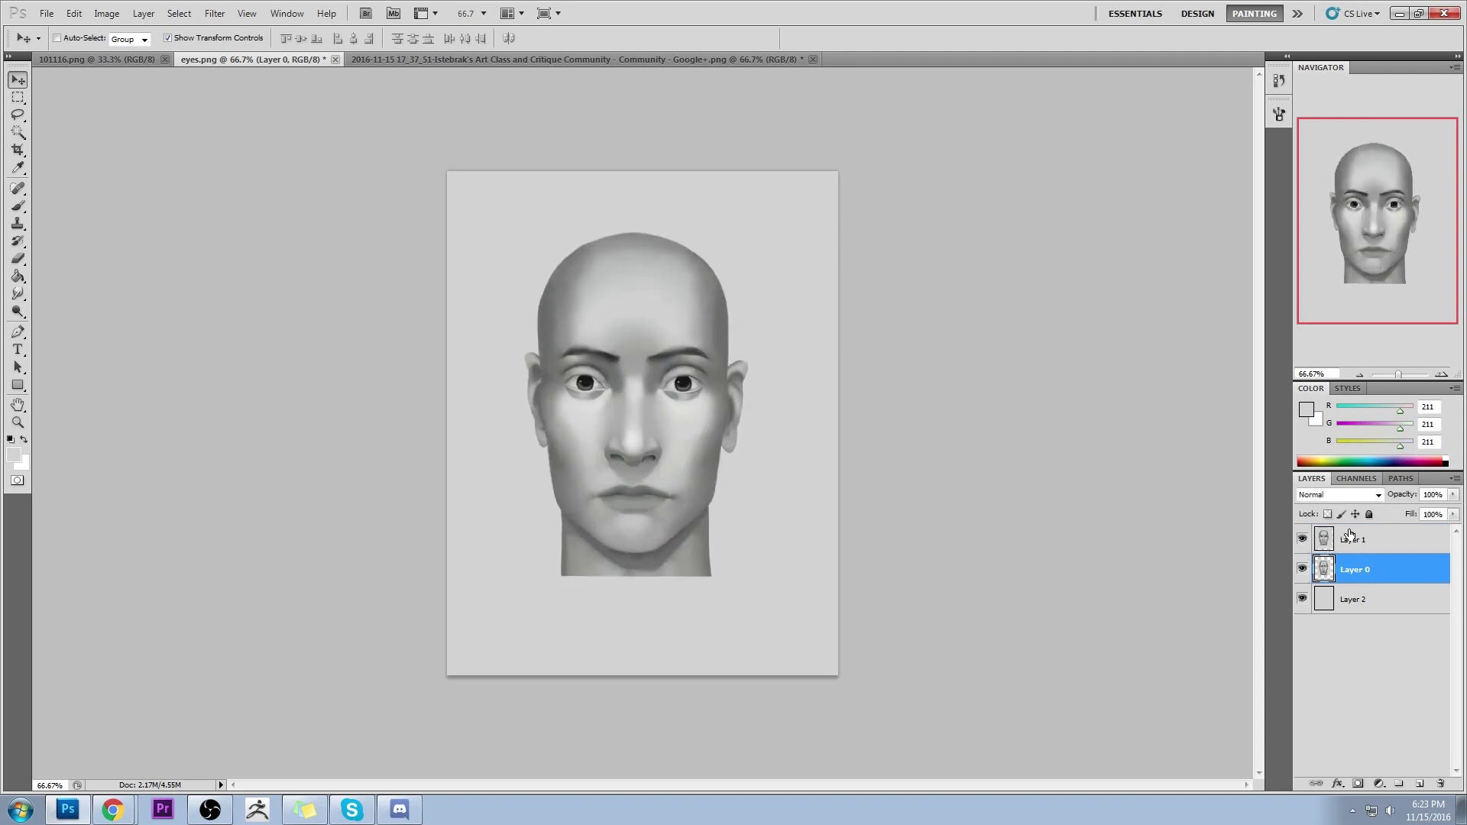
{"action": "left_click", "coordinate": [335, 59]}
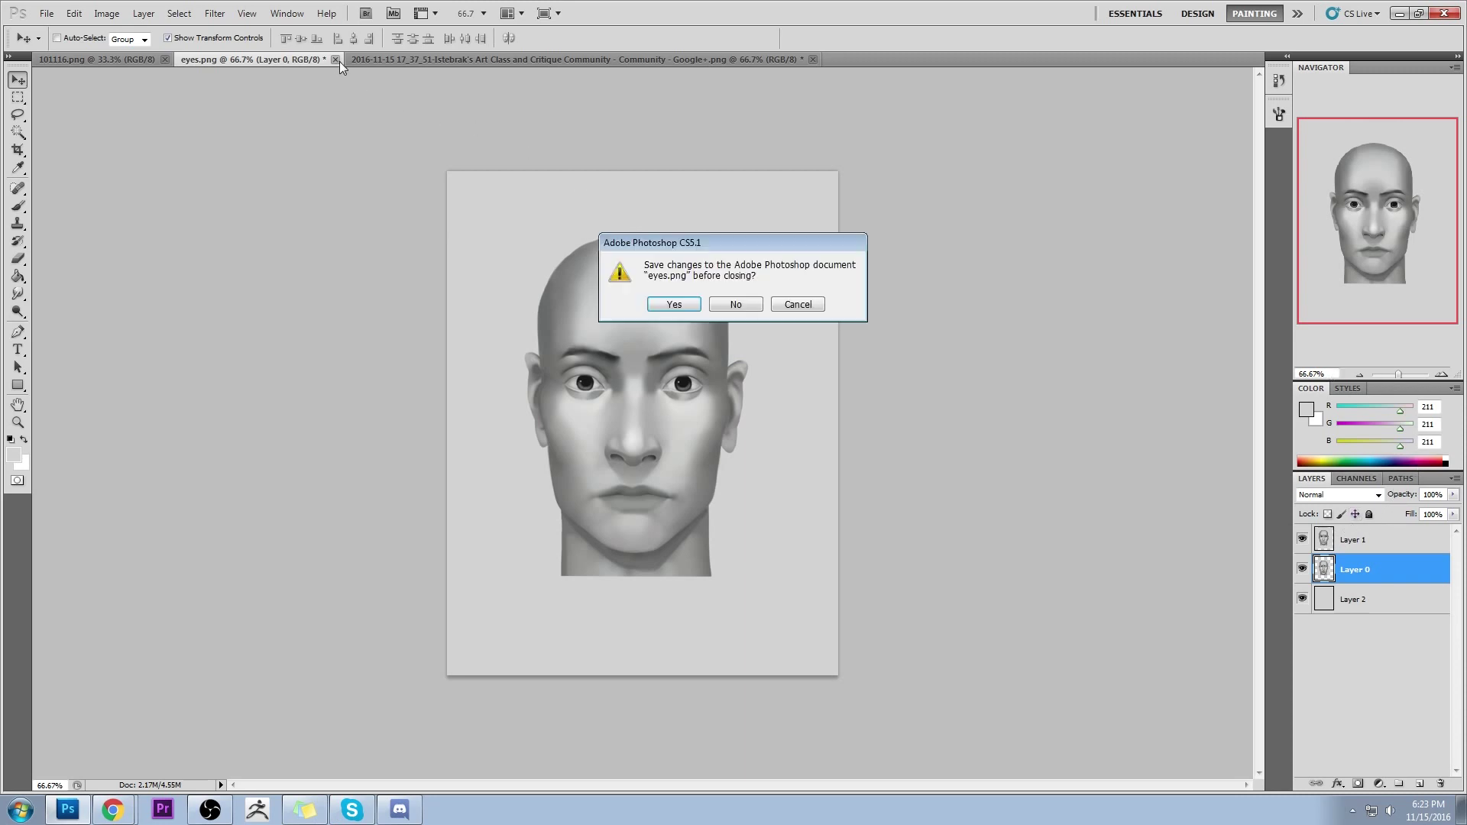
{"action": "left_click", "coordinate": [799, 304]}
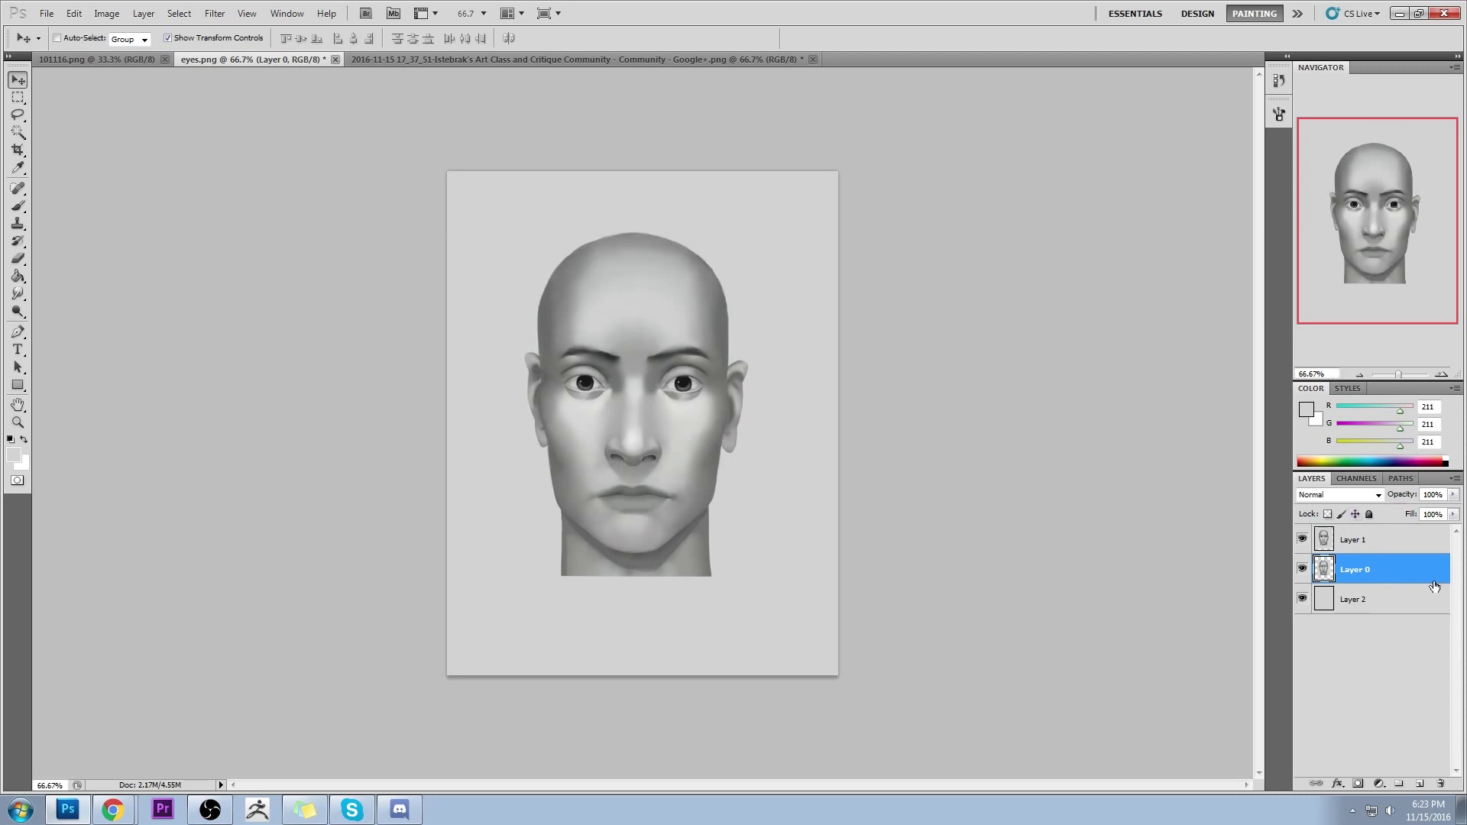
{"action": "right_click", "coordinate": [1384, 566]}
{"action": "left_click", "coordinate": [1413, 546]}
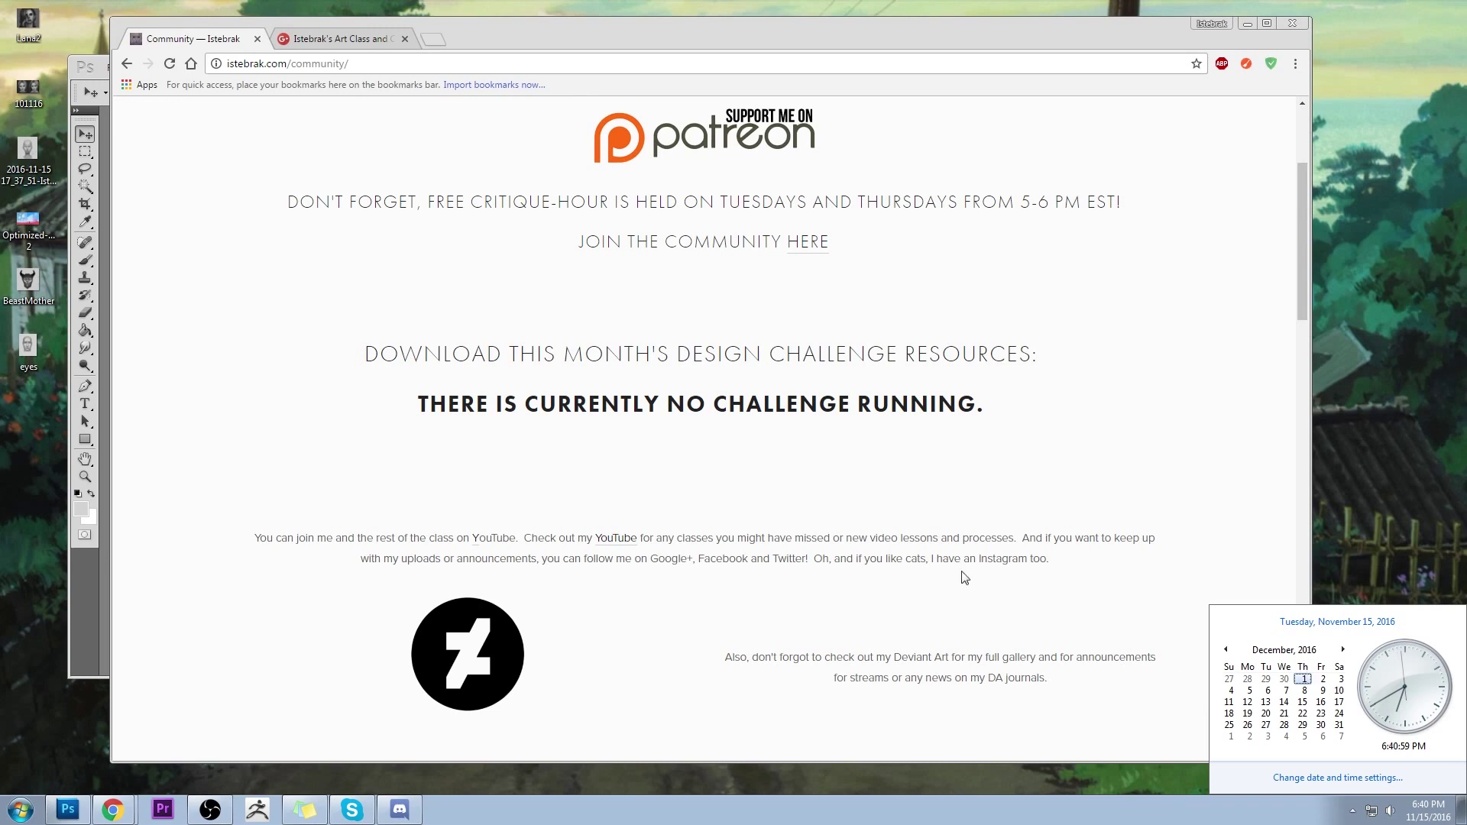
Dismiss the system calendar and reopen it on November 2016 to check the upcoming critique dates
{"action": "left_click", "coordinate": [1388, 92]}
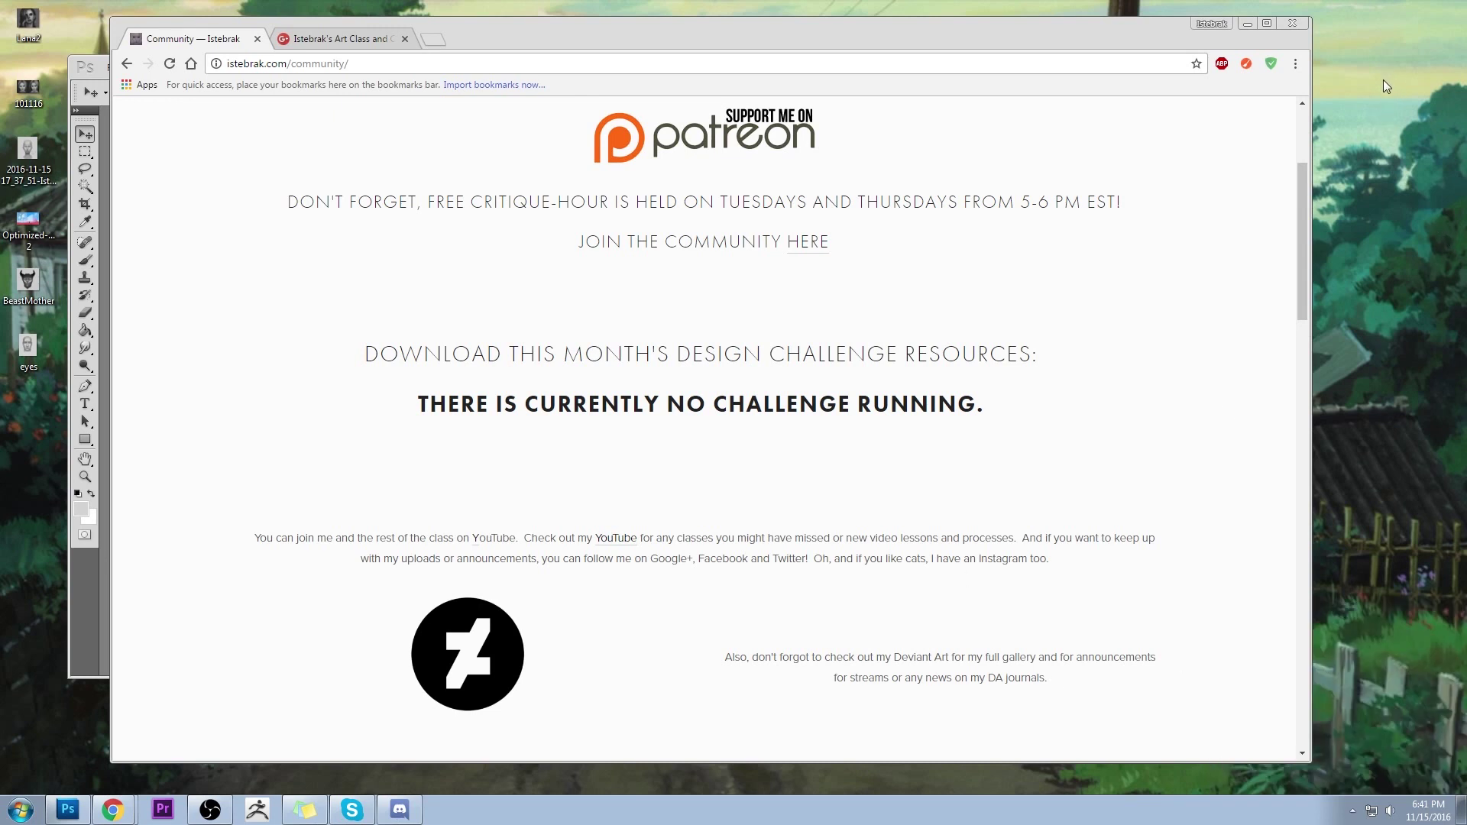
{"action": "left_click", "coordinate": [1389, 810]}
{"action": "left_click", "coordinate": [1427, 810]}
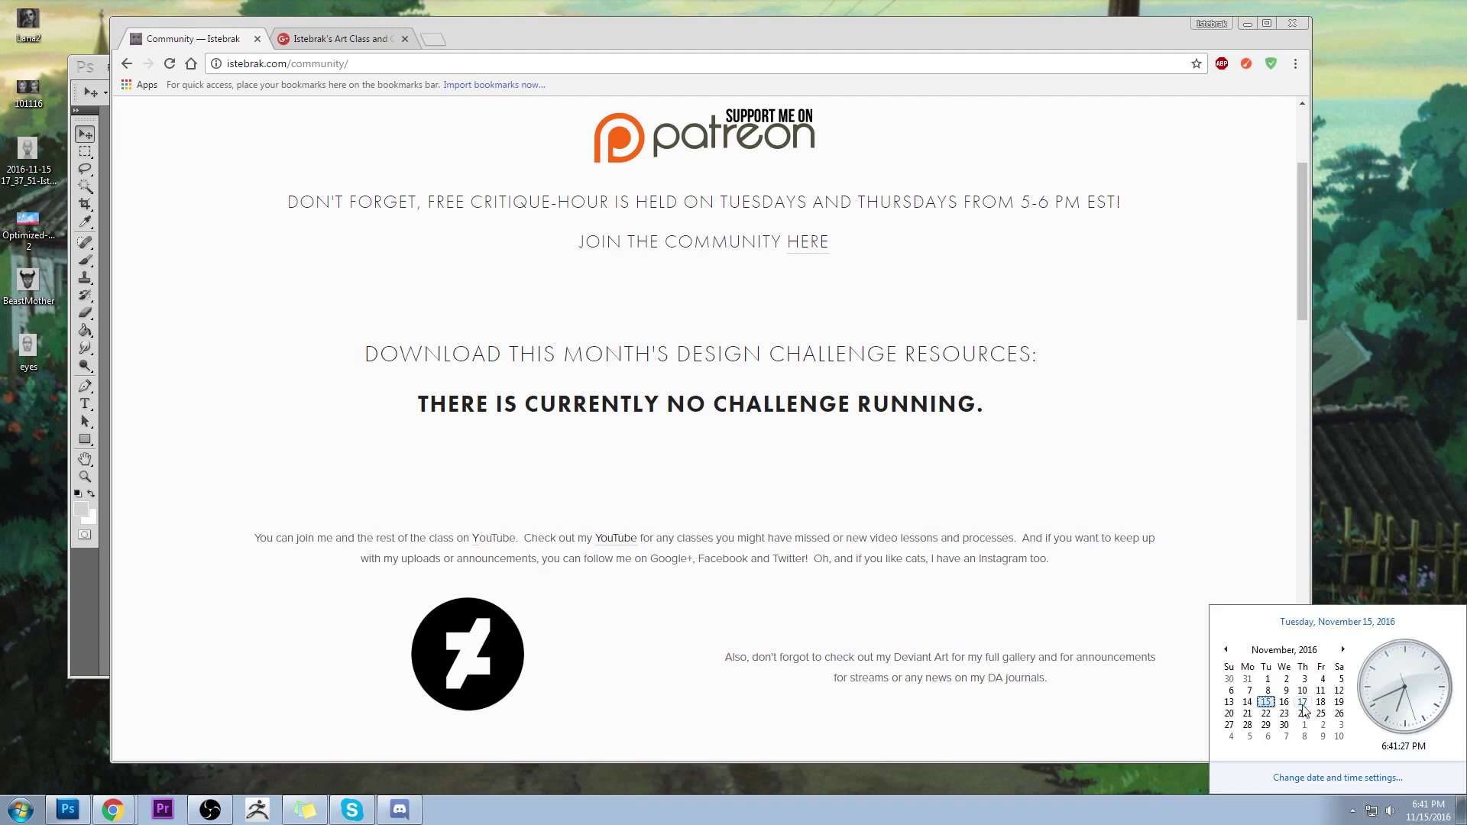